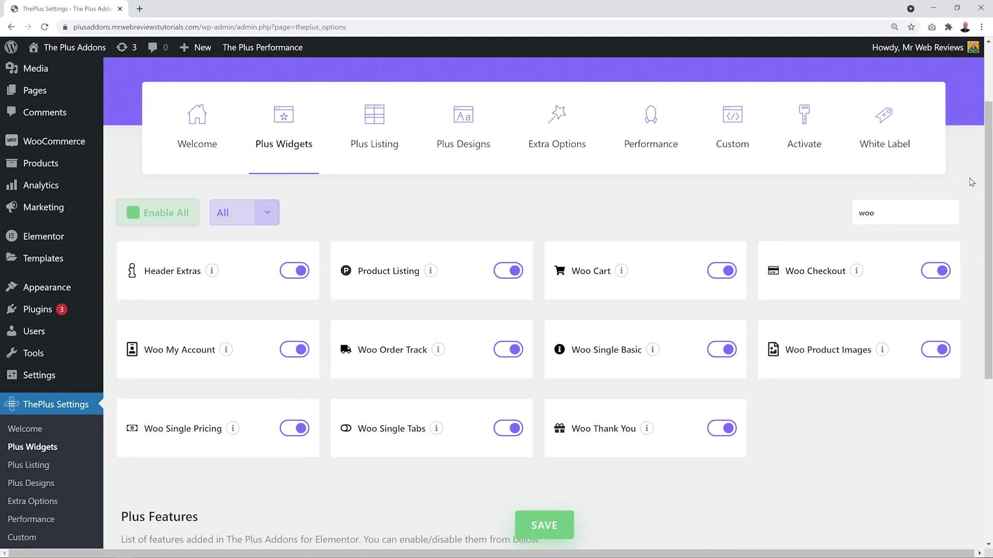
Step: Make sure the WooCommerce widgets, including Product Listing and the single product widgets, are enabled and save the widget settings
{"action": "left_click", "coordinate": [607, 365]}
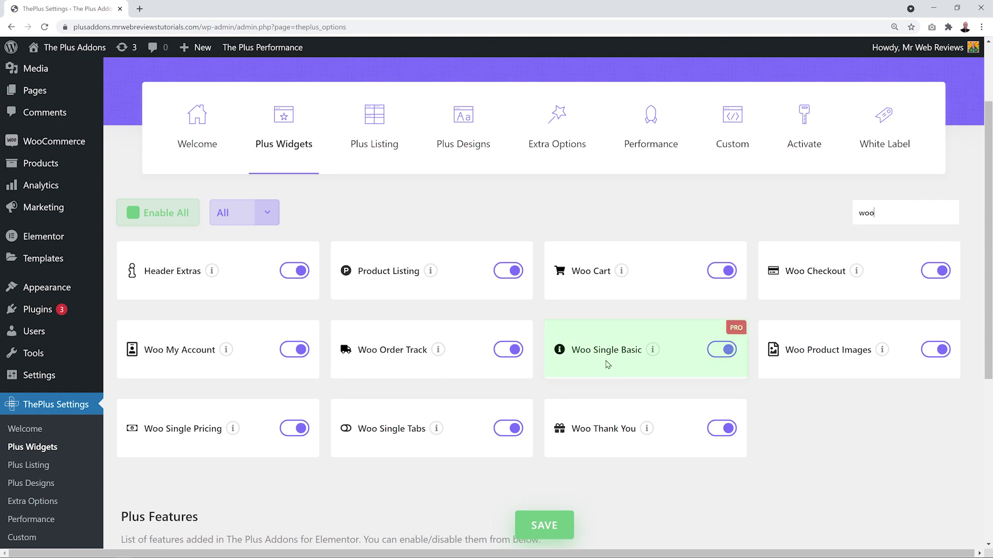
{"action": "left_click", "coordinate": [844, 374]}
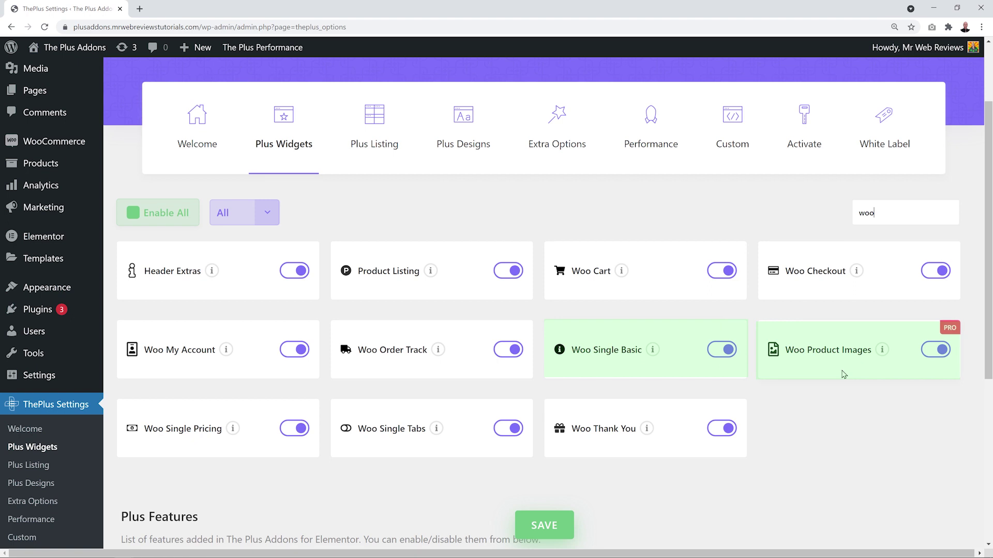
{"action": "left_click", "coordinate": [236, 449]}
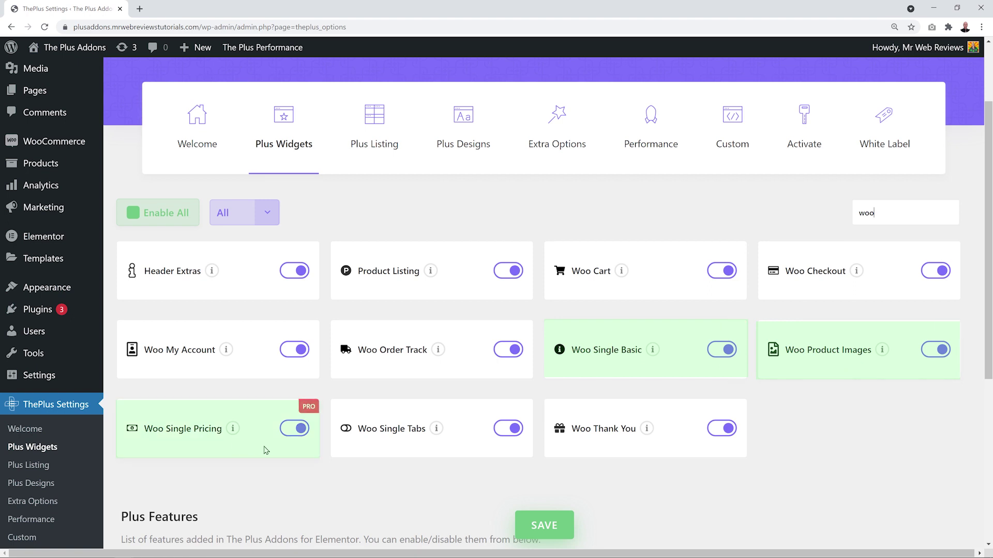
{"action": "left_click", "coordinate": [411, 442]}
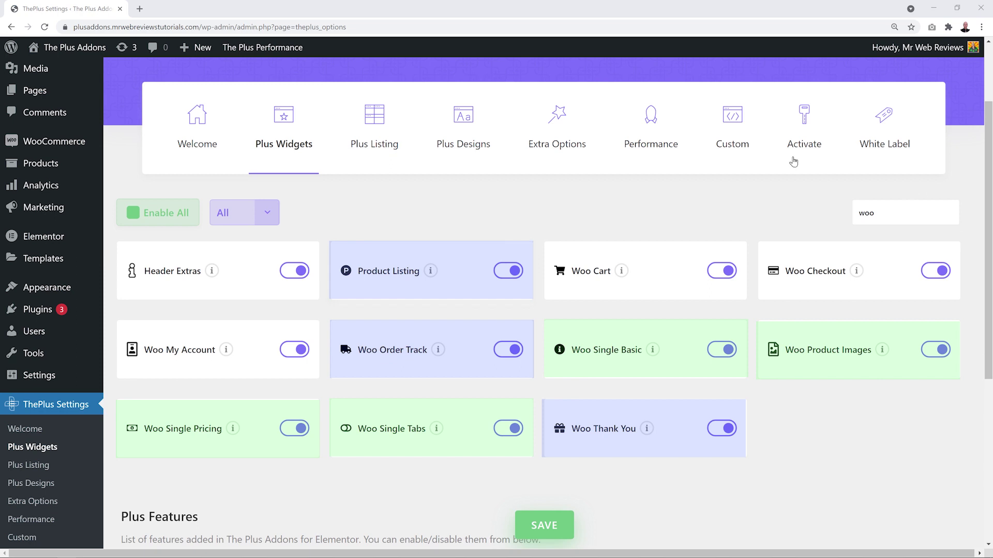
{"action": "left_click", "coordinate": [510, 274]}
{"action": "left_click", "coordinate": [511, 275]}
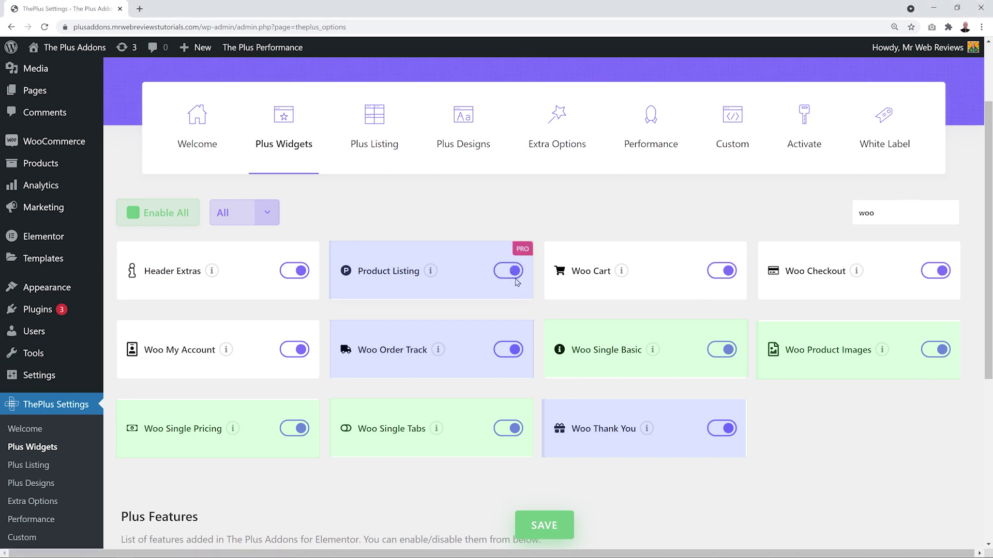
{"action": "left_click", "coordinate": [555, 526]}
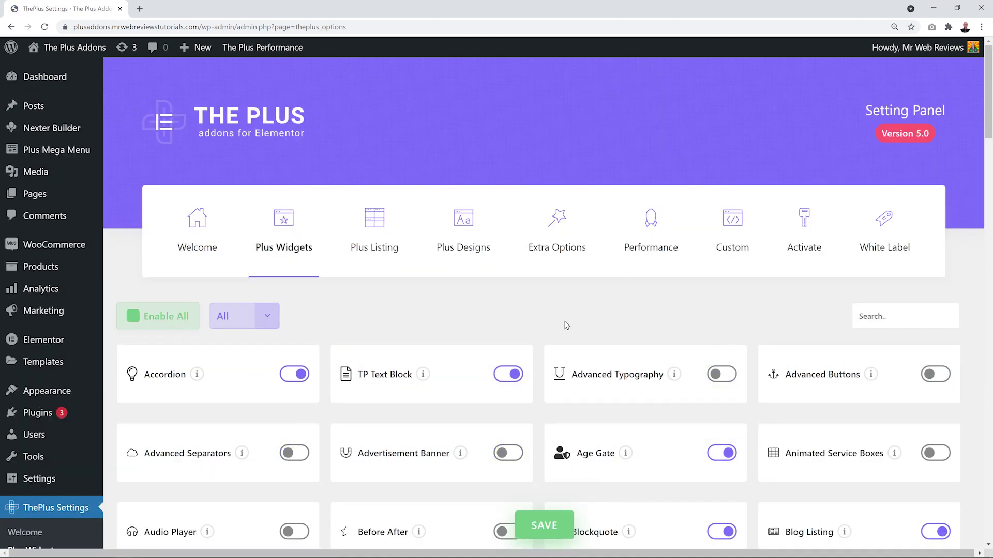
Step: Make sure WooCommerce Swatches and WooCommerce Product Video URL are enabled in the extra options, and save them
{"action": "left_click", "coordinate": [547, 253]}
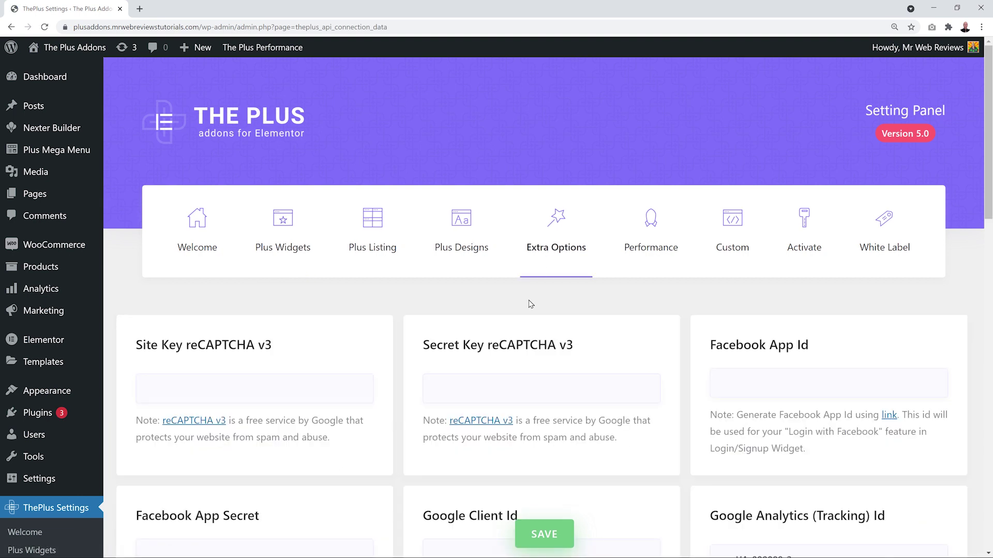
{"action": "scroll", "coordinate": [687, 303], "scroll_direction": "down", "scroll_amount": 15}
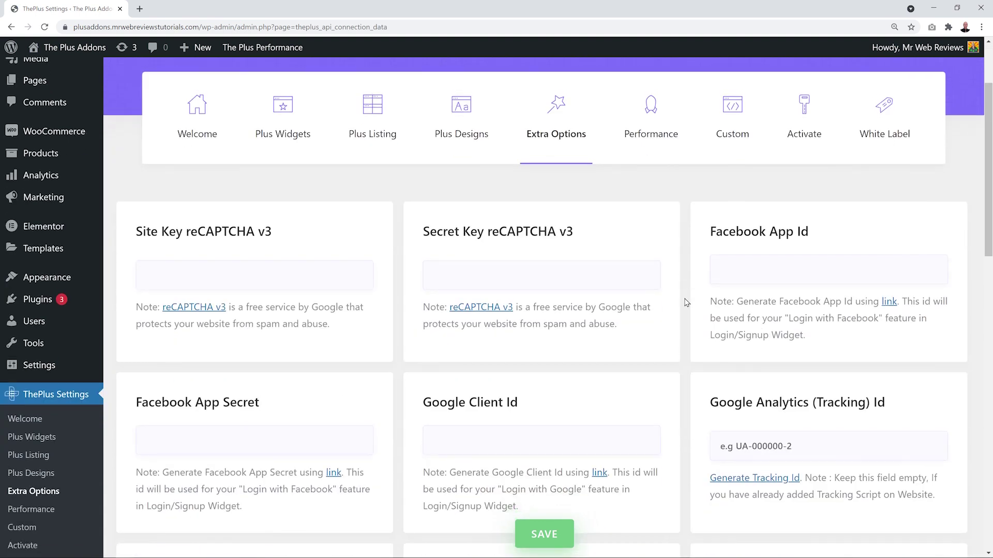
{"action": "scroll", "coordinate": [687, 303], "scroll_direction": "down", "scroll_amount": 4}
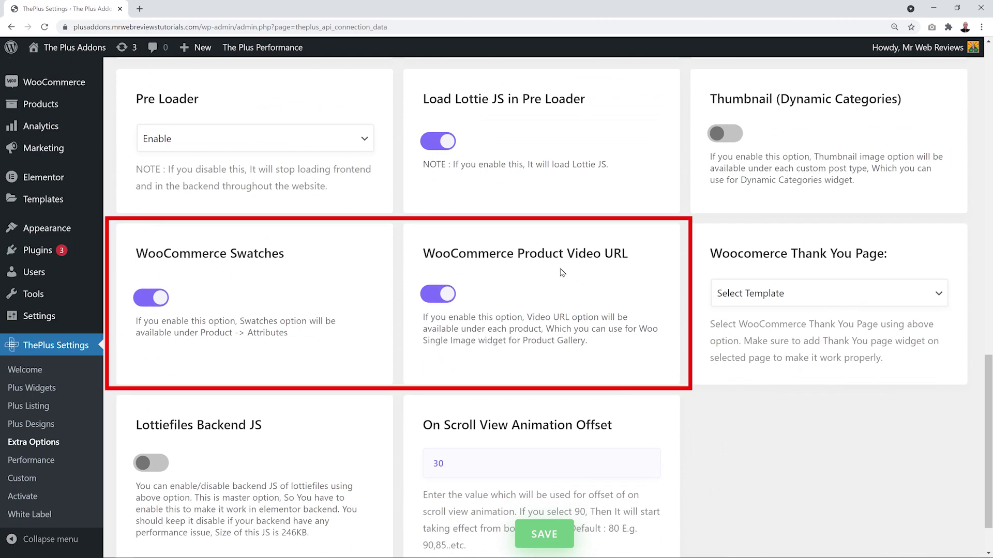
{"action": "left_click", "coordinate": [155, 298]}
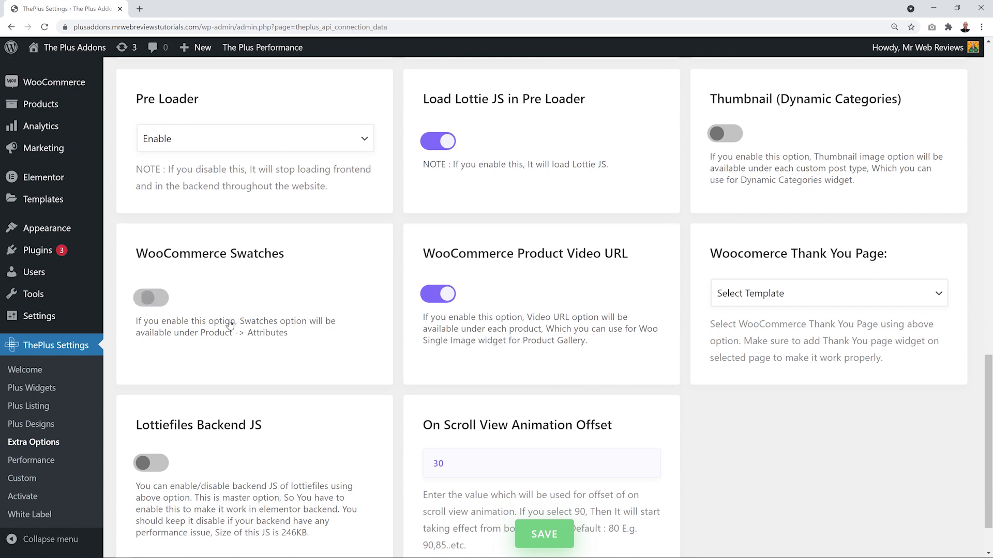
{"action": "left_click", "coordinate": [438, 294]}
{"action": "left_click", "coordinate": [434, 294]}
{"action": "left_click", "coordinate": [153, 298]}
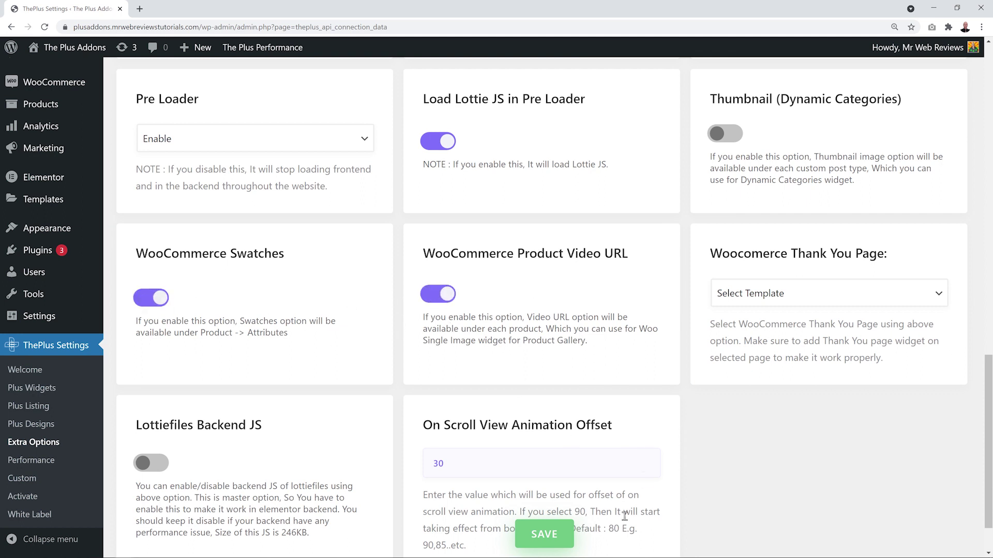
{"action": "left_click", "coordinate": [571, 540]}
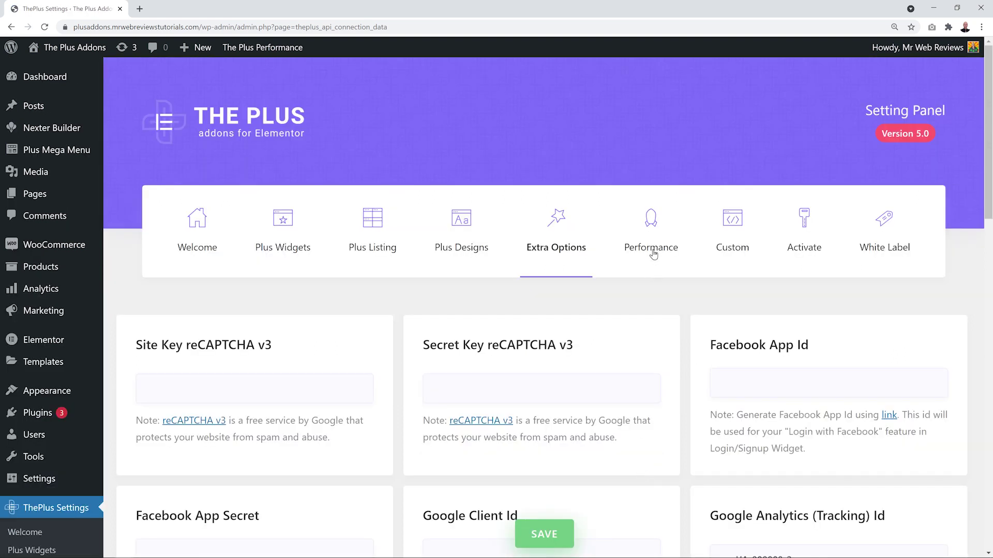
Step: Purge all of the plugin's cached files in the performance settings and confirm their removal
{"action": "left_click", "coordinate": [653, 251]}
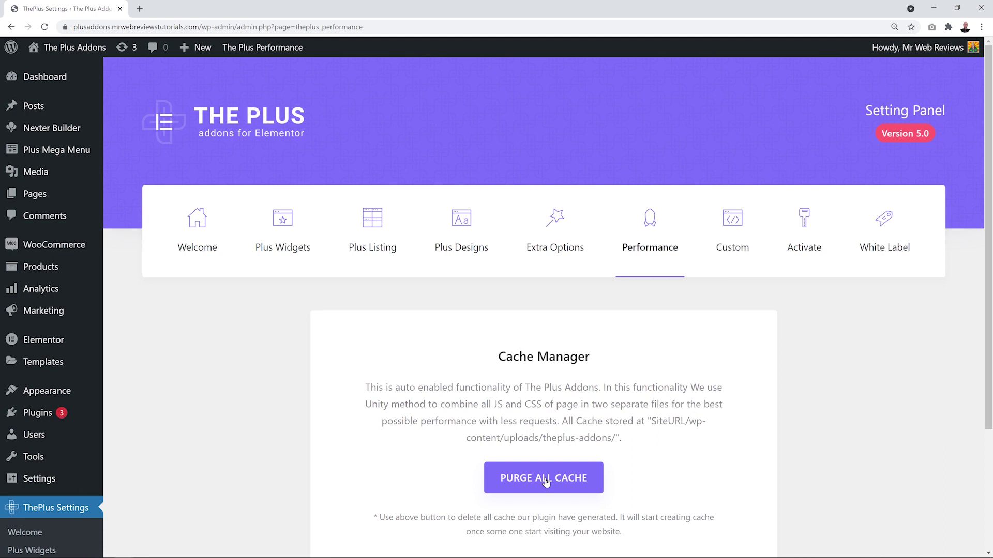
{"action": "left_click", "coordinate": [542, 486]}
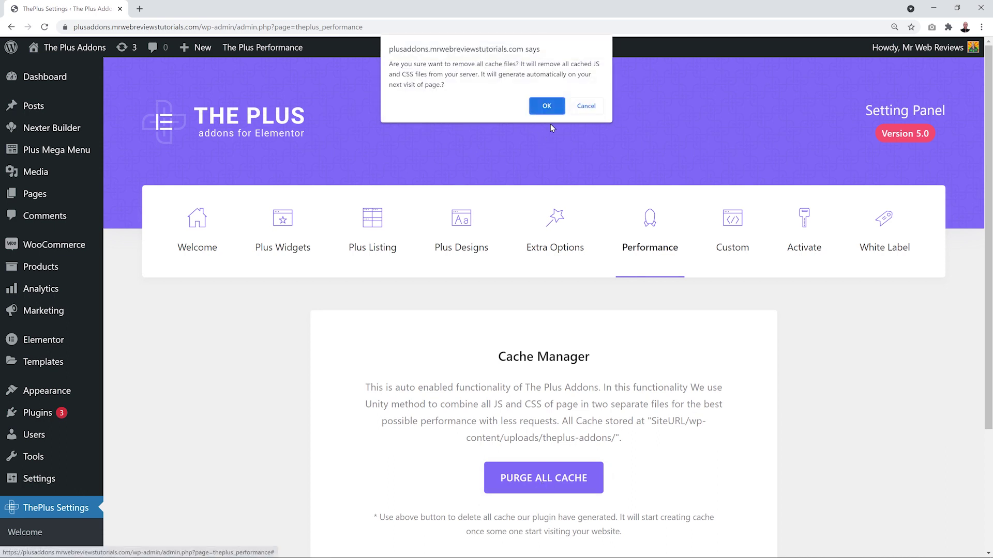
{"action": "left_click", "coordinate": [549, 105]}
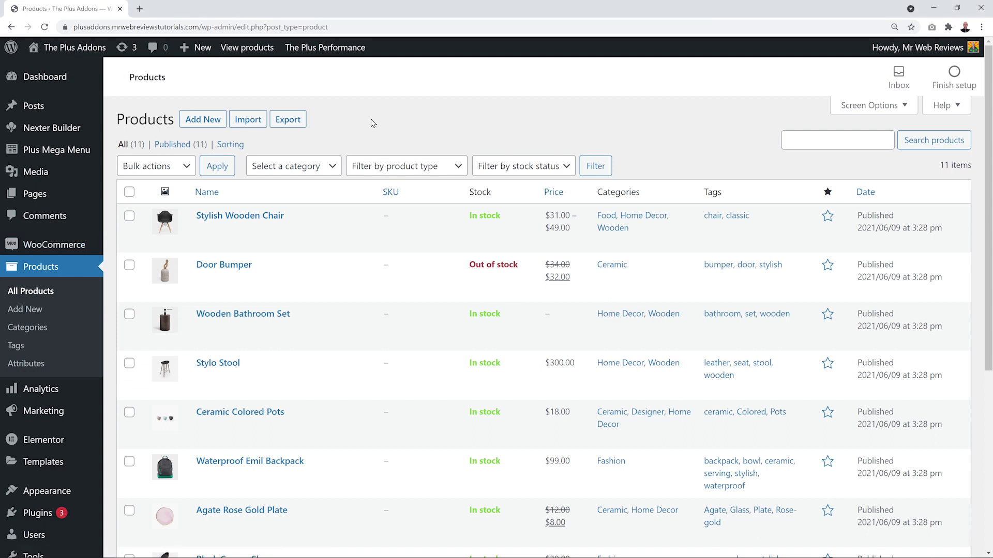
Step: Start a new WooCommerce product and name it "Men's Polo Shirts"
{"action": "mouse_move", "coordinate": [290, 227]}
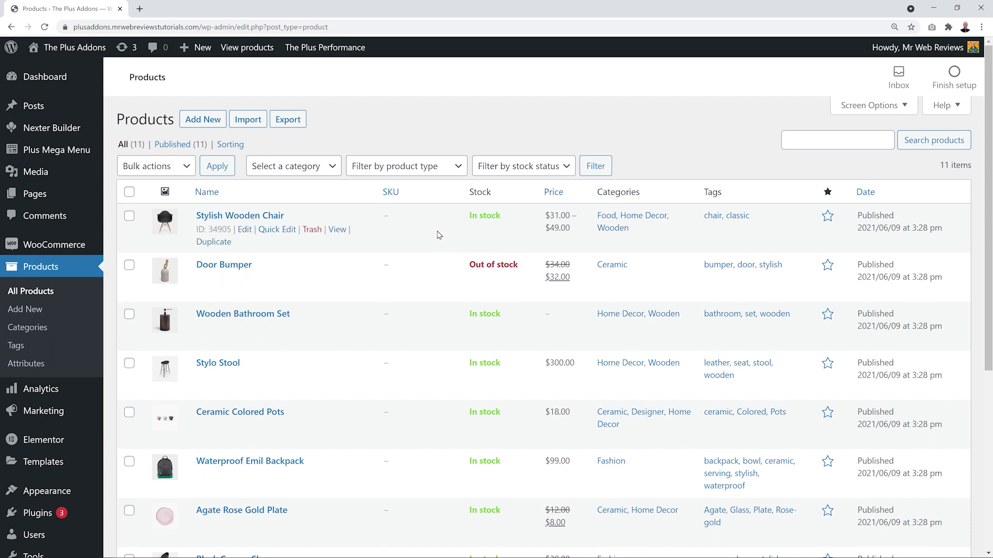
{"action": "scroll", "coordinate": [438, 235], "scroll_direction": "down", "scroll_amount": 5}
{"action": "scroll", "coordinate": [438, 293], "scroll_direction": "up", "scroll_amount": 5}
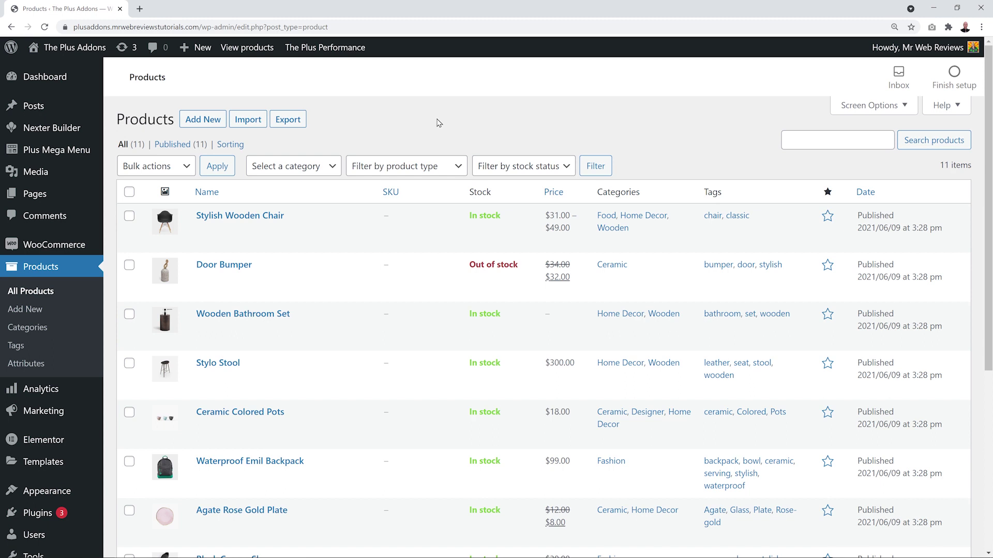
{"action": "left_click", "coordinate": [198, 122]}
{"action": "left_click", "coordinate": [276, 148]}
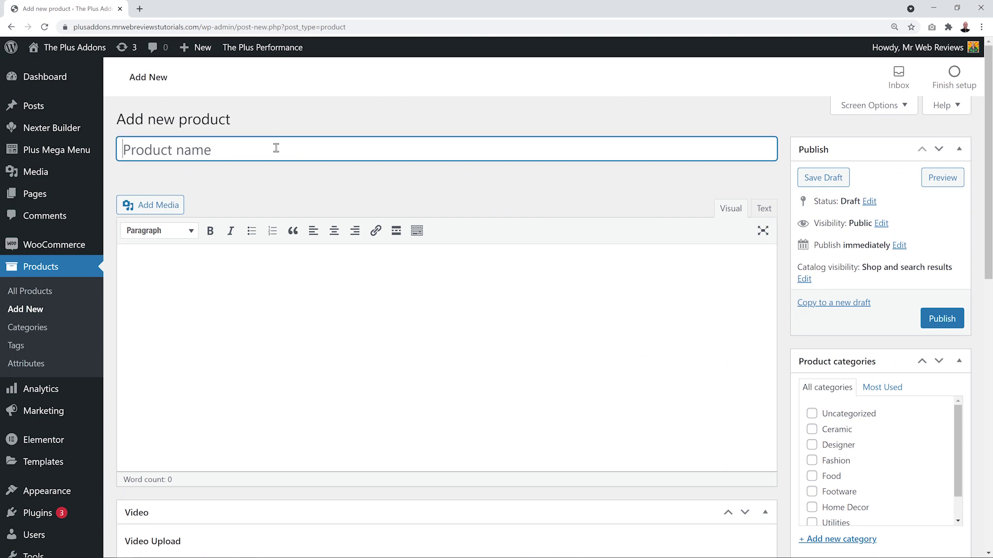
{"action": "type", "text": "Men's Polo Shirts"}
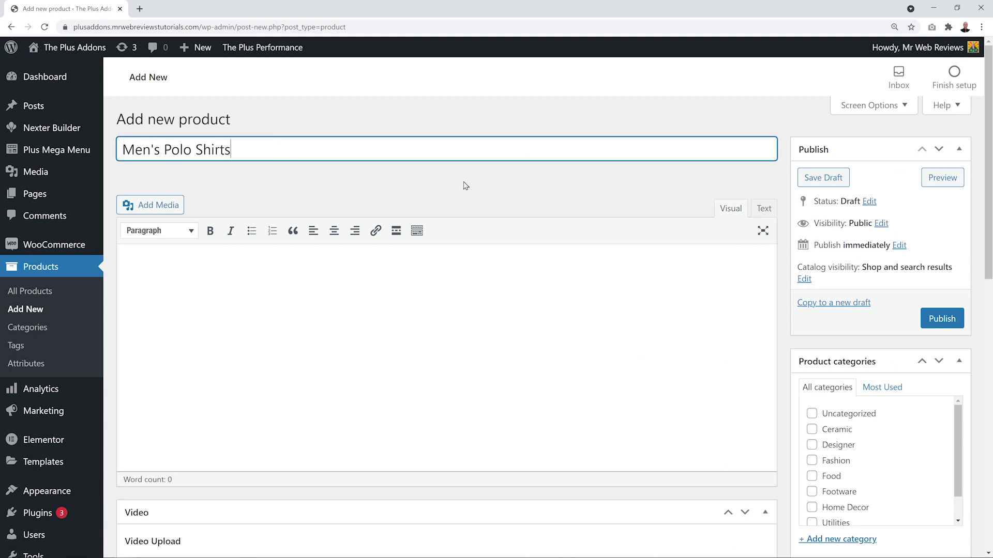
Step: Fill in the product description with the B&C men's polo shirt text and the size guide from XS to 4XL
{"action": "left_click", "coordinate": [466, 339]}
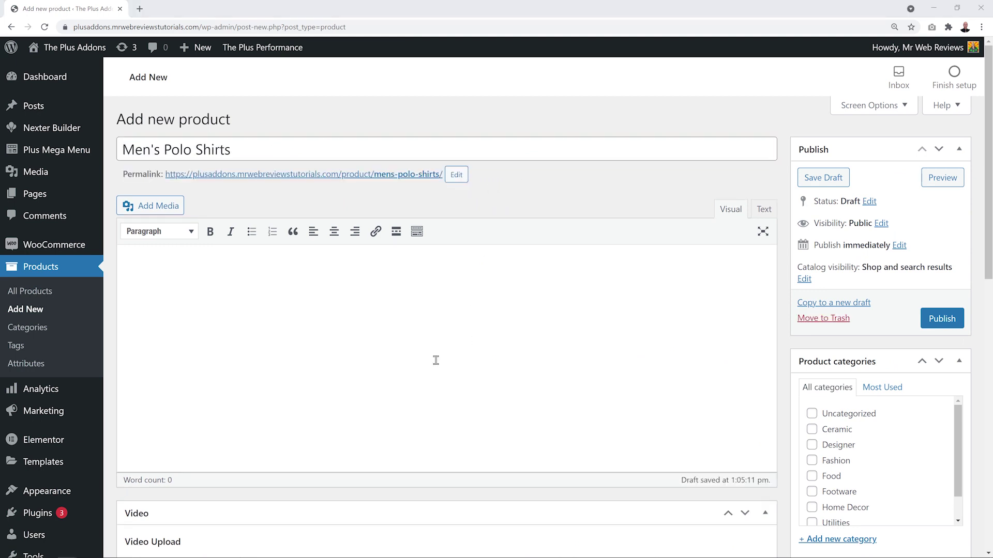
{"action": "left_click", "coordinate": [392, 345]}
{"action": "type", "text": "This basic B&C polo for men is a short sleeve style piqué polo shirt which can be customised with embroidery or print making these an ideal option for your company workwear, uniform, promotional event or club gear! These pre-shrunk ringspun cotton branded polo t-shirts are available in a great variety of colours to suit your work team or promotional event!  Size guide: XS (34/36\") S (36/38\") M (38/40\") L (41/42\") XL (43/44\") 2XL (45/47\") 3XL (47/49\") 4XL (49/51\")"}
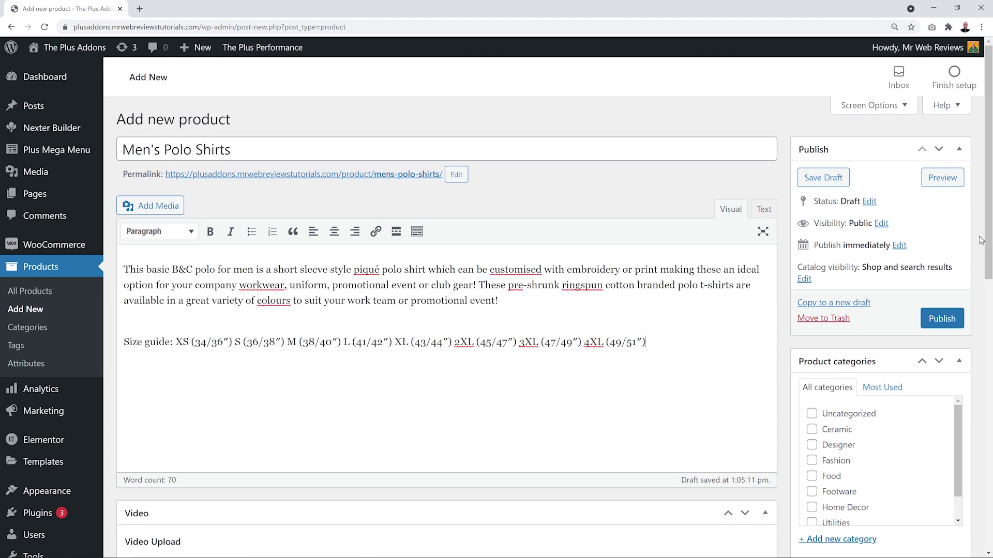
Step: Assign the product to the Fashion category and add the tags polo, shirts and polo shirts
{"action": "scroll", "coordinate": [984, 246], "scroll_direction": "down", "scroll_amount": 3}
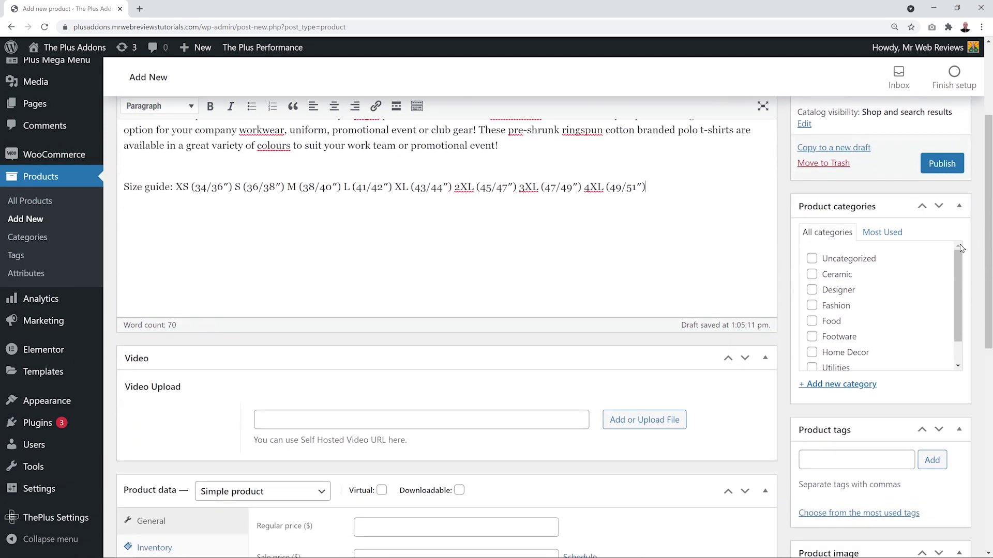
{"action": "left_click", "coordinate": [811, 306]}
{"action": "scroll", "coordinate": [981, 327], "scroll_direction": "down", "scroll_amount": 3}
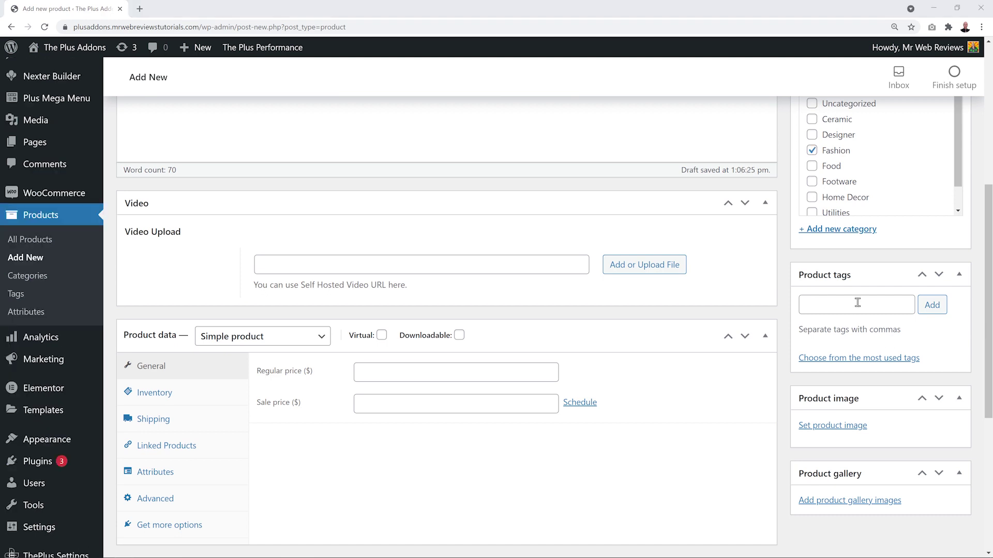
{"action": "left_click", "coordinate": [857, 304]}
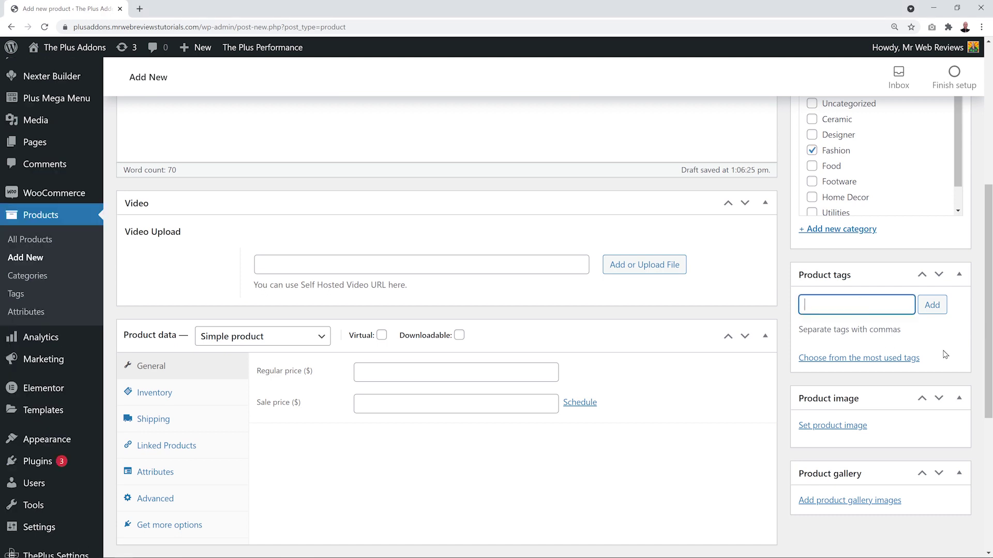
{"action": "type", "text": "polo, shirts, polo shirts"}
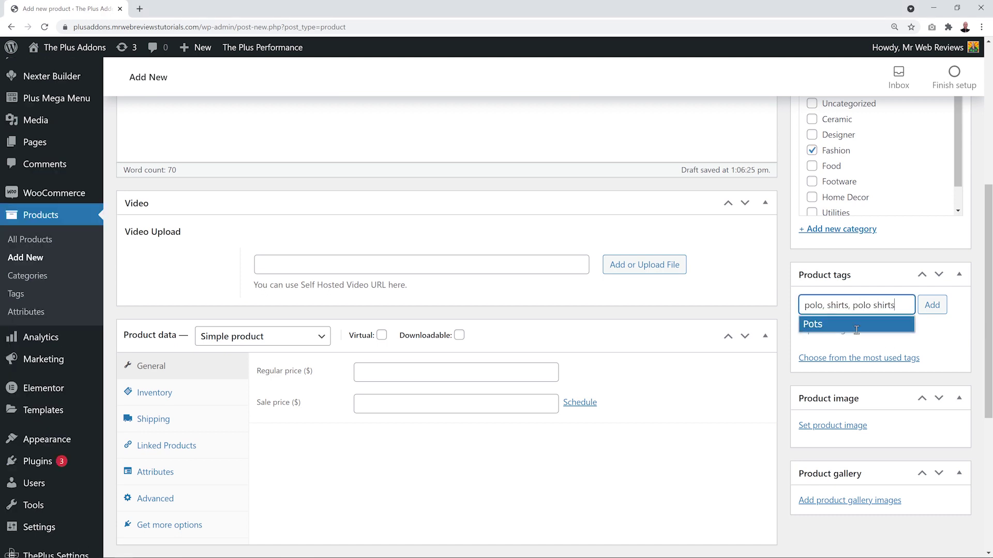
{"action": "left_click", "coordinate": [932, 310]}
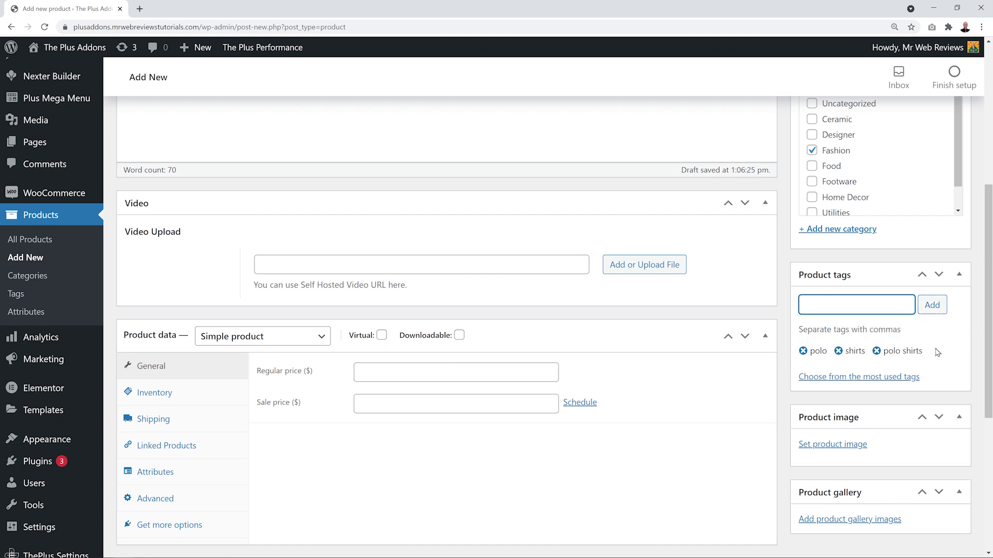
Step: Set the black polo shirt picture BA306_Anthracite_FT.jpg from the media library as the product image
{"action": "scroll", "coordinate": [970, 319], "scroll_direction": "down", "scroll_amount": 3}
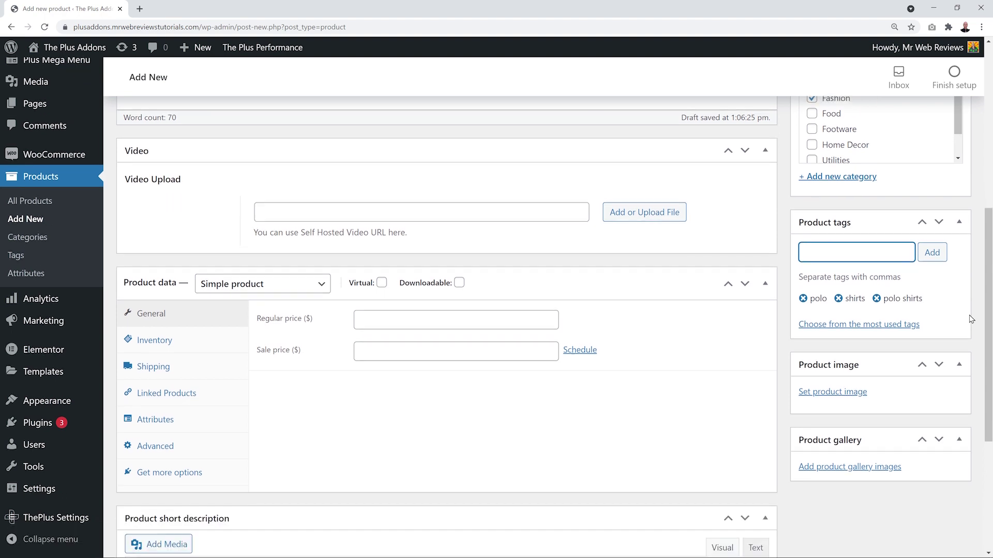
{"action": "left_click", "coordinate": [850, 294]}
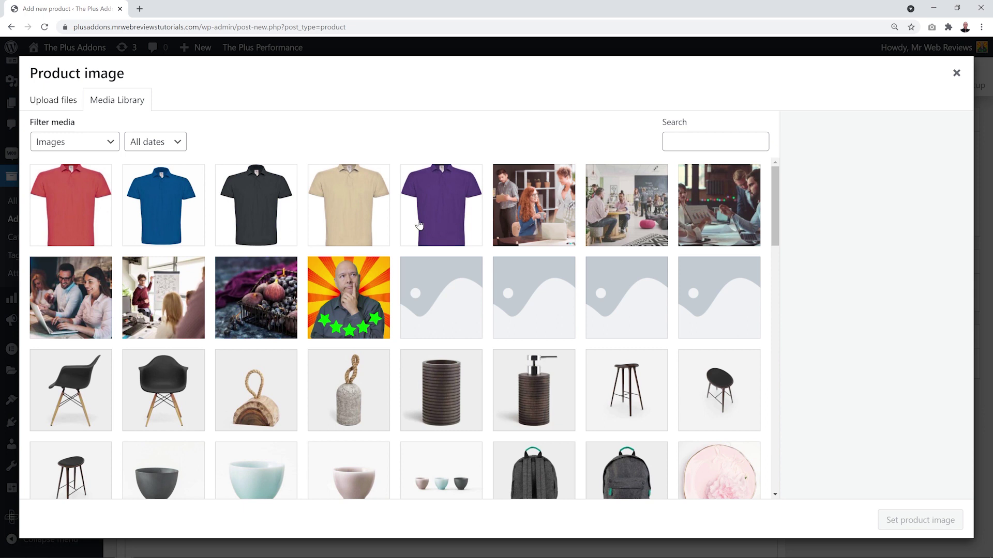
{"action": "left_click", "coordinate": [272, 223]}
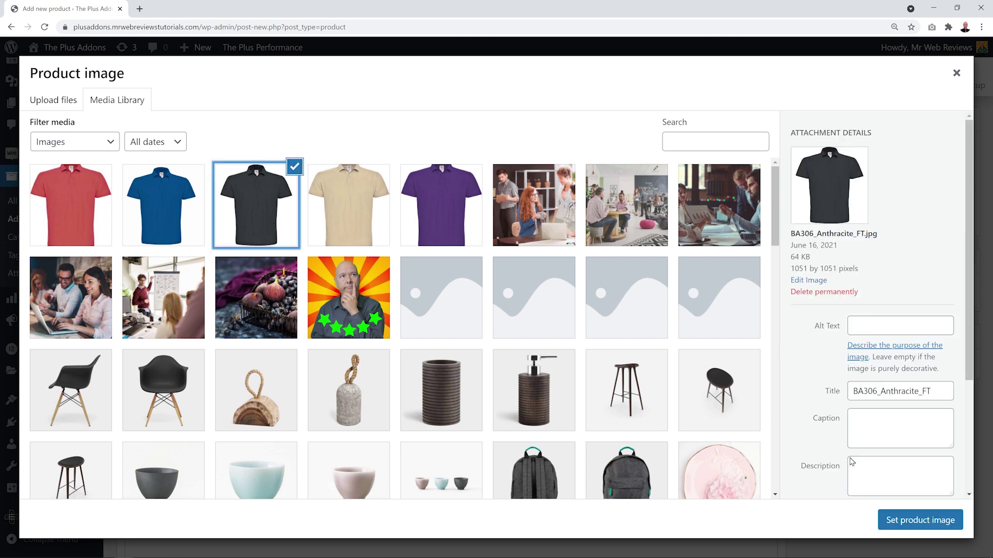
{"action": "left_click", "coordinate": [893, 514]}
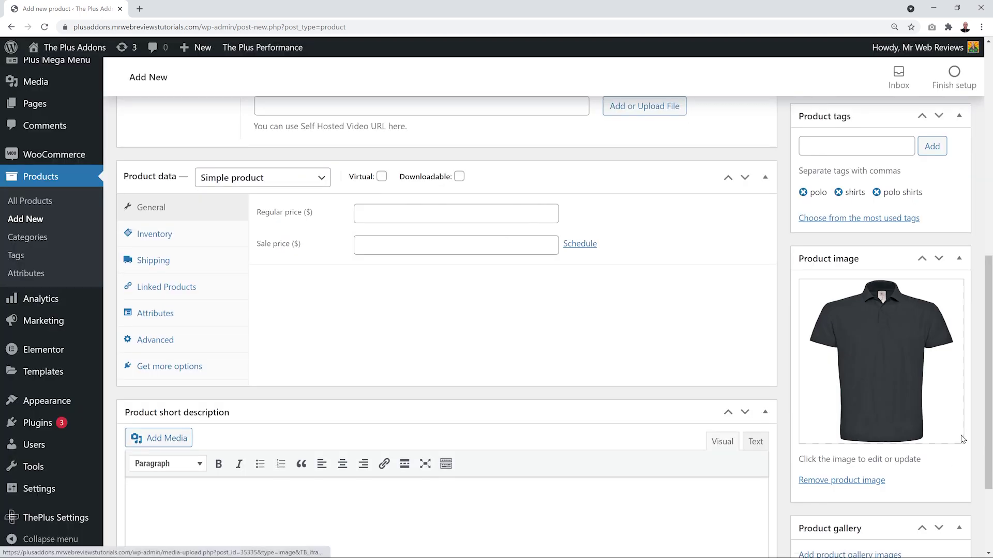
Step: Add the purple BA306_Purple_FT.jpg and beige BA306_Sand_FT.jpg polo pictures from the media library to the product gallery
{"action": "scroll", "coordinate": [963, 439], "scroll_direction": "down", "scroll_amount": 3}
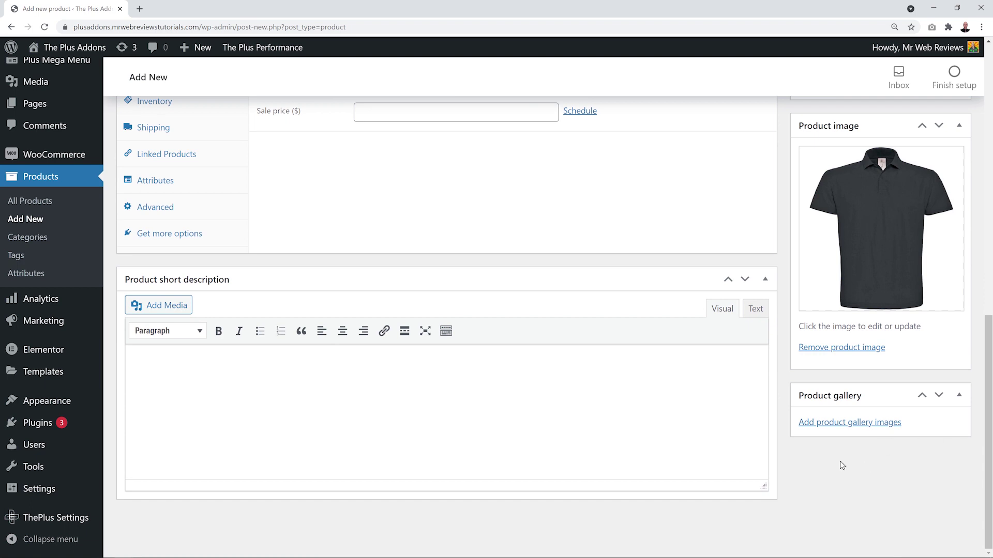
{"action": "left_click", "coordinate": [848, 422]}
{"action": "left_click", "coordinate": [428, 225]}
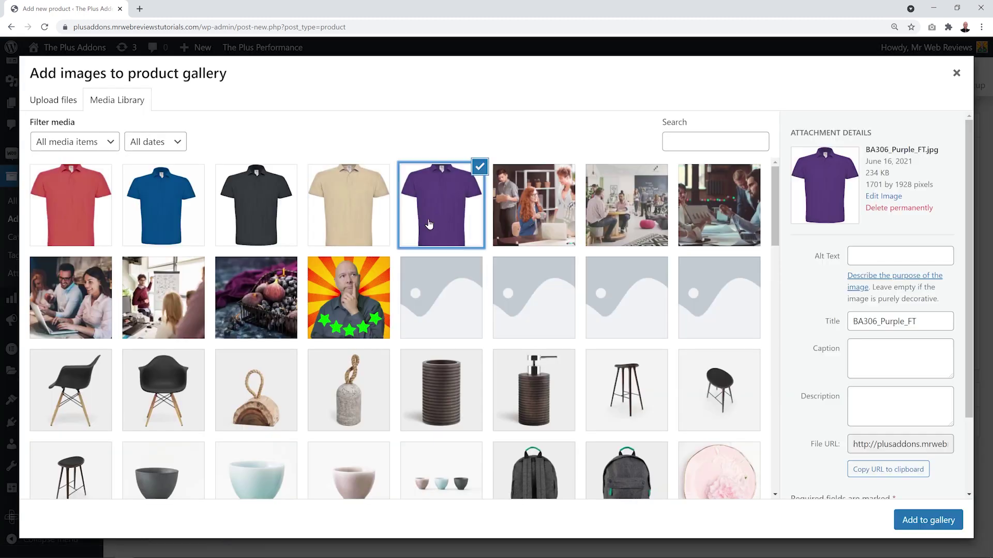
{"action": "left_click", "coordinate": [928, 520]}
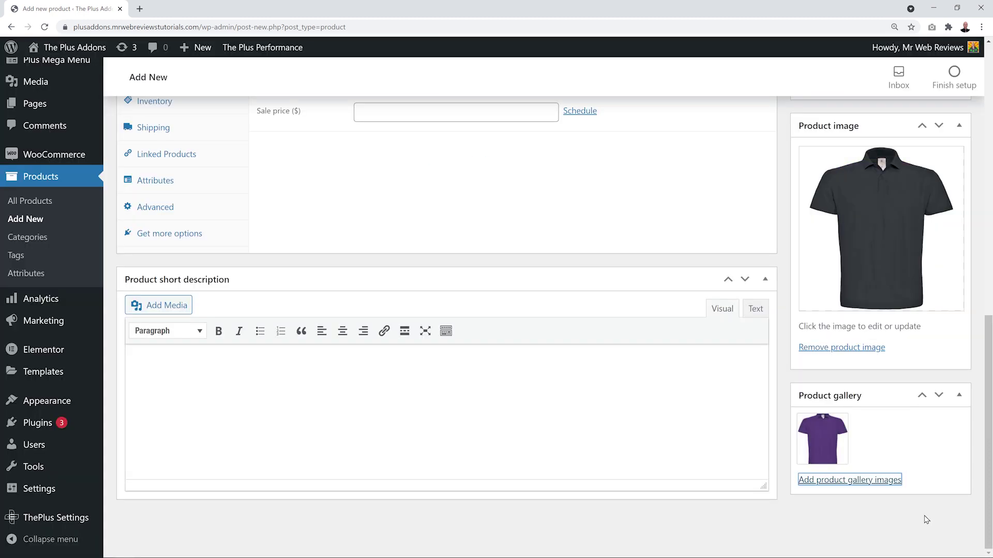
{"action": "left_click", "coordinate": [880, 487]}
{"action": "left_click", "coordinate": [325, 226]}
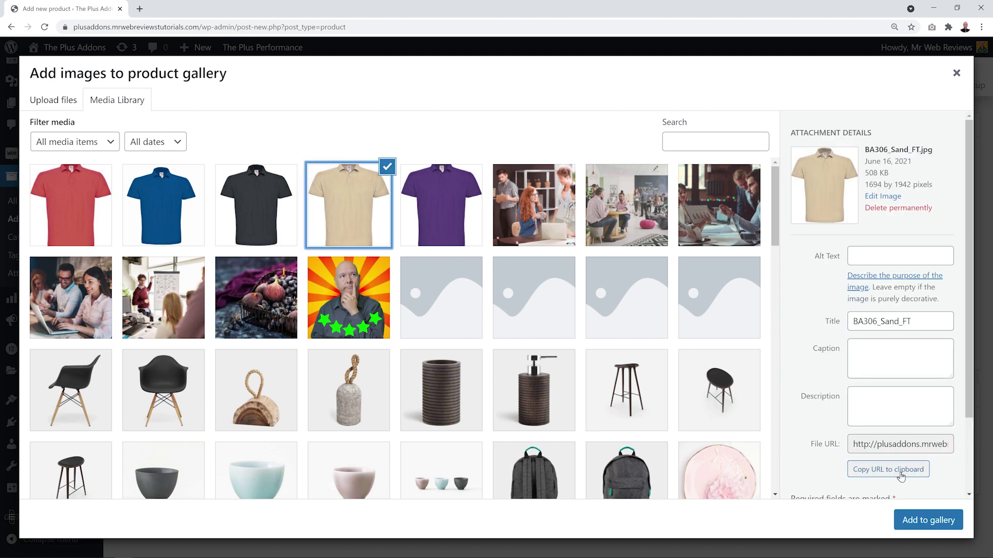
{"action": "left_click", "coordinate": [934, 520]}
Step: Add the blue BA306_RoyalBlue_FT.jpg picture and the red polo shirt picture from the media library to the product gallery
{"action": "left_click", "coordinate": [874, 481]}
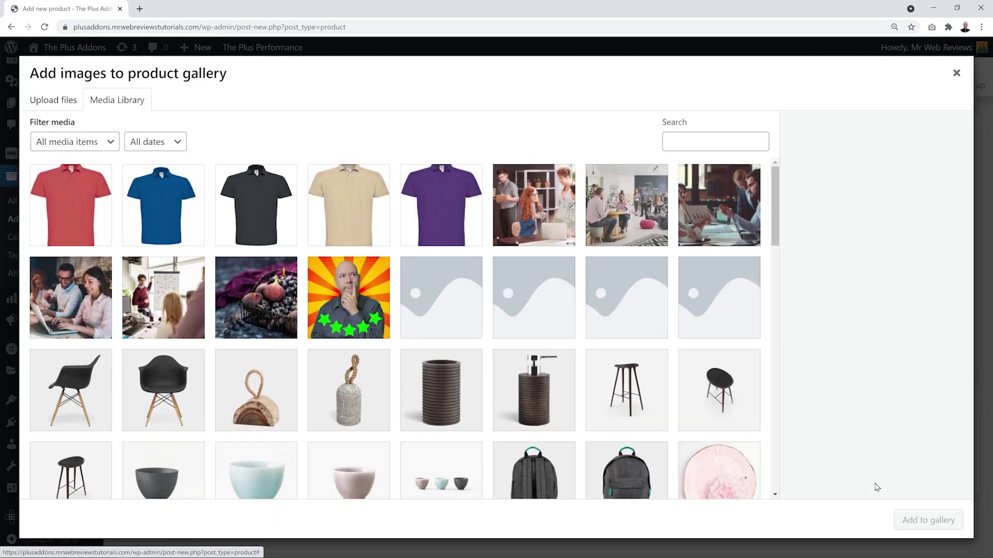
{"action": "left_click", "coordinate": [161, 209]}
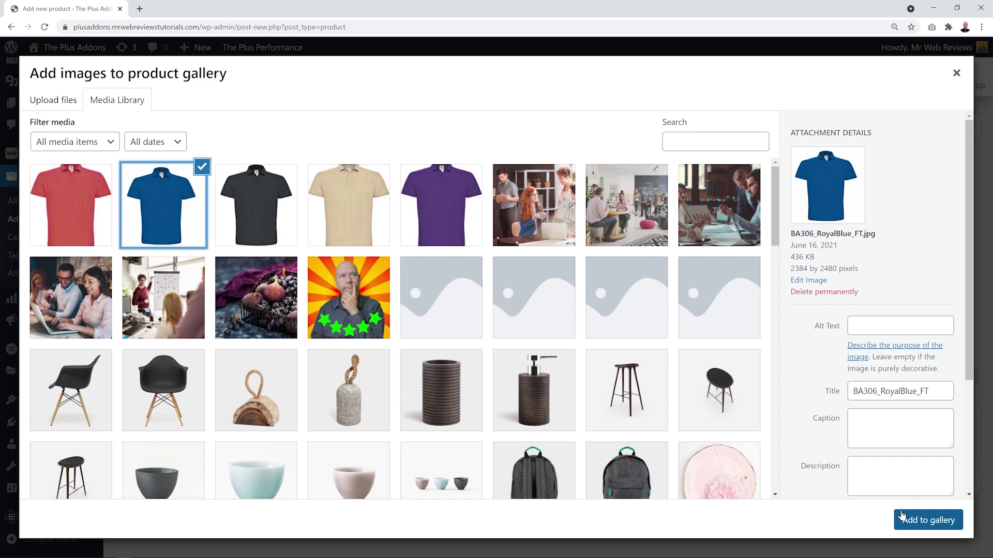
{"action": "left_click", "coordinate": [928, 520]}
{"action": "left_click", "coordinate": [865, 489]}
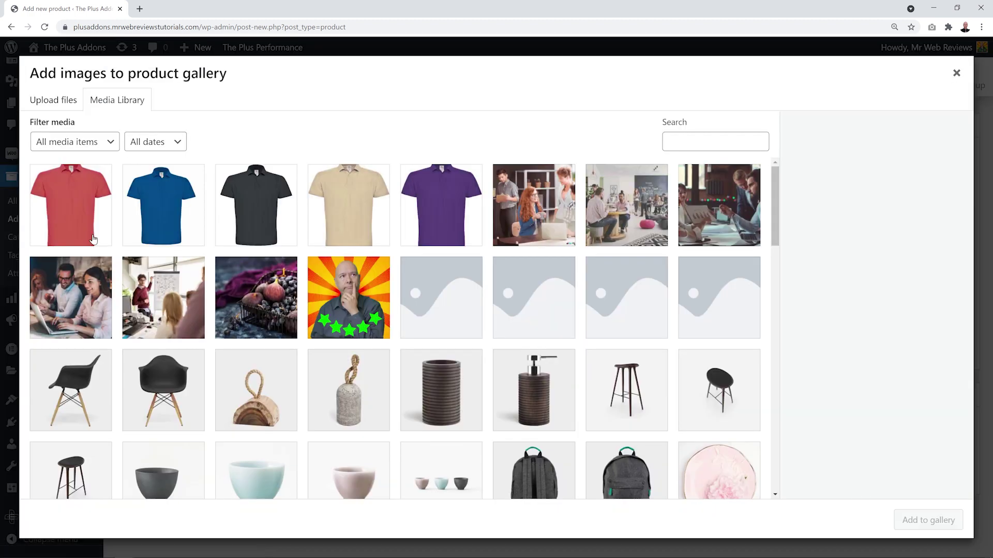
{"action": "left_click", "coordinate": [71, 205]}
{"action": "left_click", "coordinate": [927, 520]}
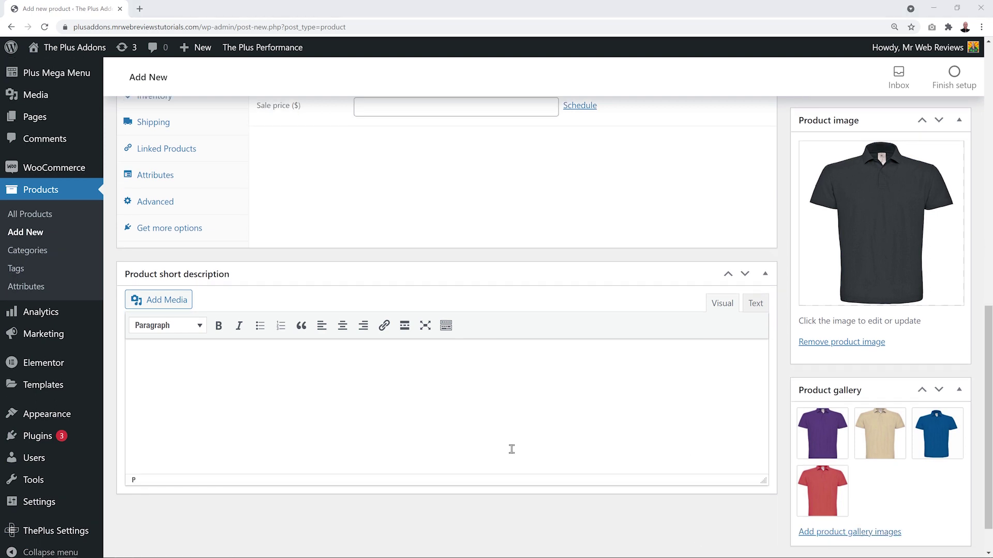
Step: Fill in the product short description with the basic B&C men's polo text about embroidery, print, workwear and club gear
{"action": "left_click", "coordinate": [220, 410]}
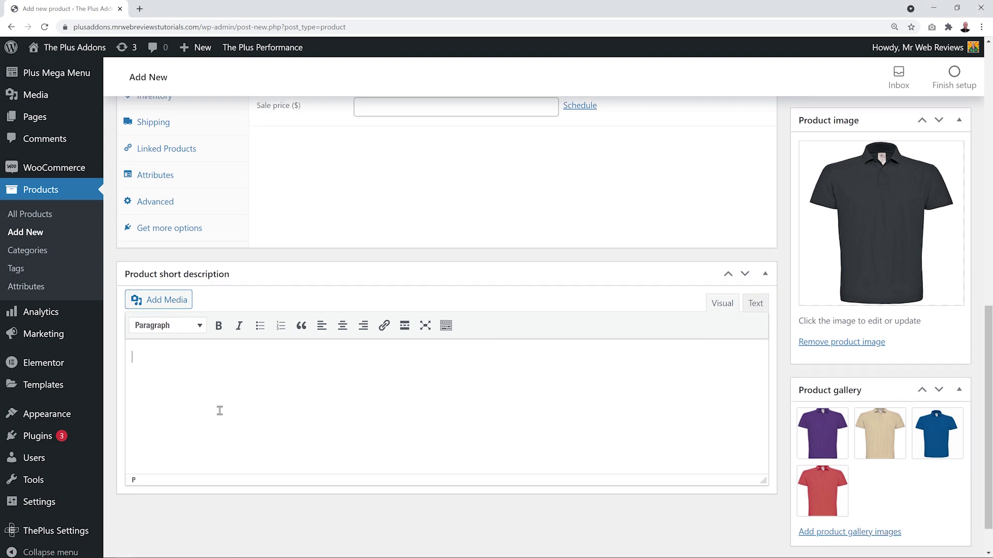
{"action": "type", "text": "This basic B&C polo for men is a short sleeve style piqué polo shirt which can be customised with embroidery or print making these an ideal option for your company workwear, uniform, promotional event or club gear."}
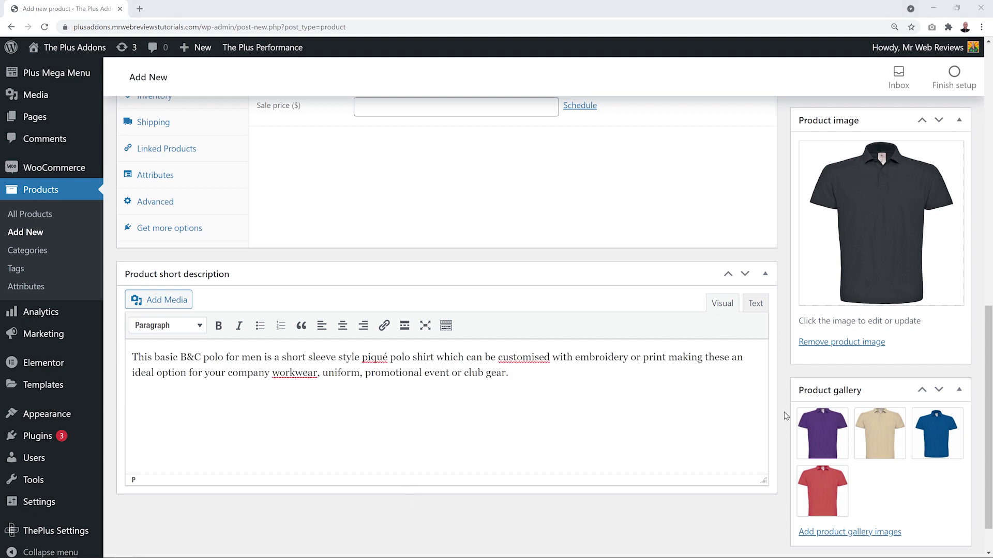
Step: Change the product type in the product data to Variable product
{"action": "scroll", "coordinate": [785, 416], "scroll_direction": "up", "scroll_amount": 3}
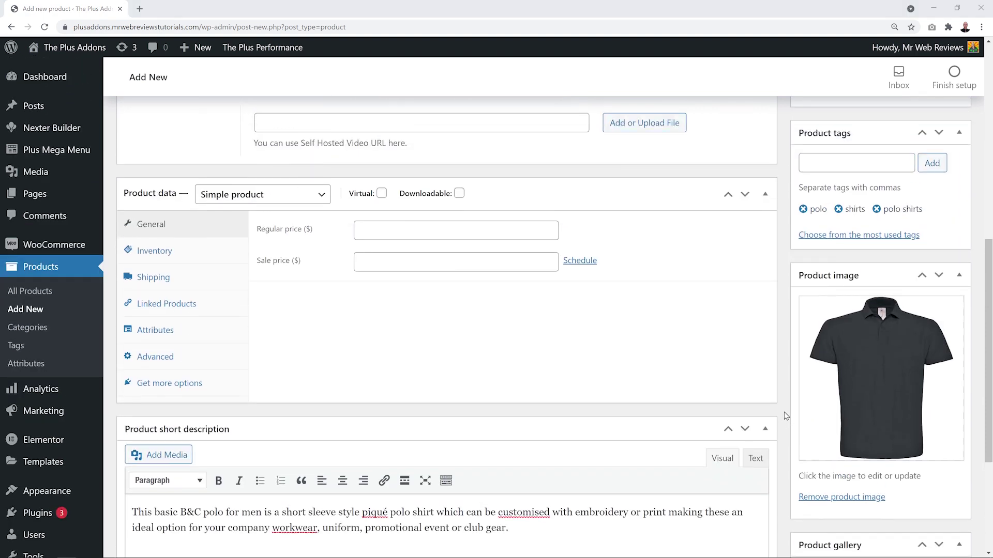
{"action": "scroll", "coordinate": [785, 416], "scroll_direction": "up", "scroll_amount": 1}
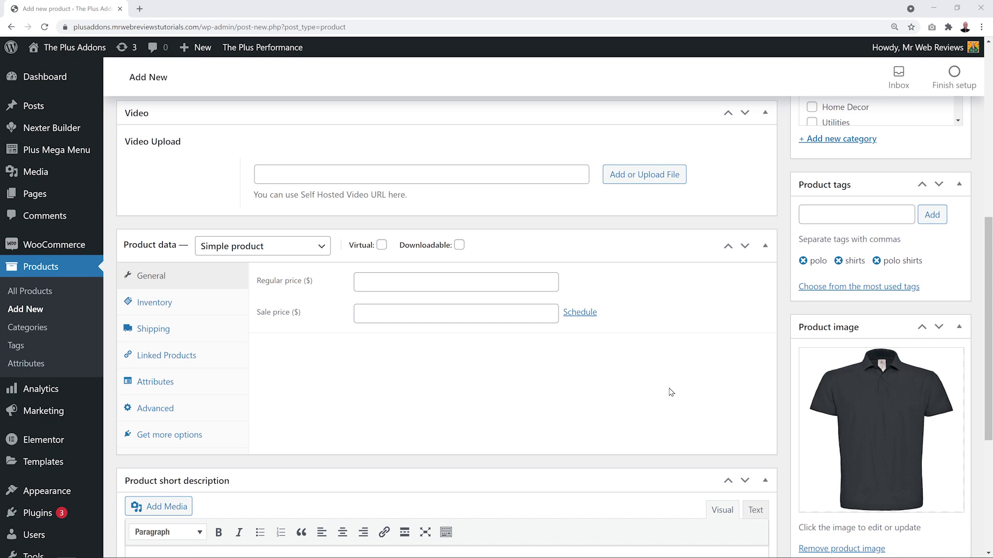
{"action": "left_click", "coordinate": [323, 249]}
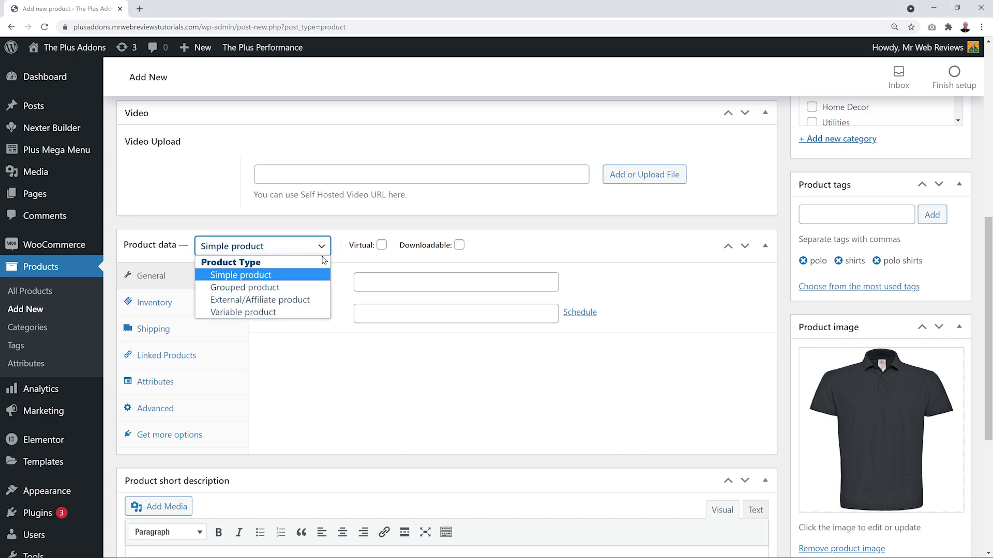
{"action": "left_click", "coordinate": [275, 314]}
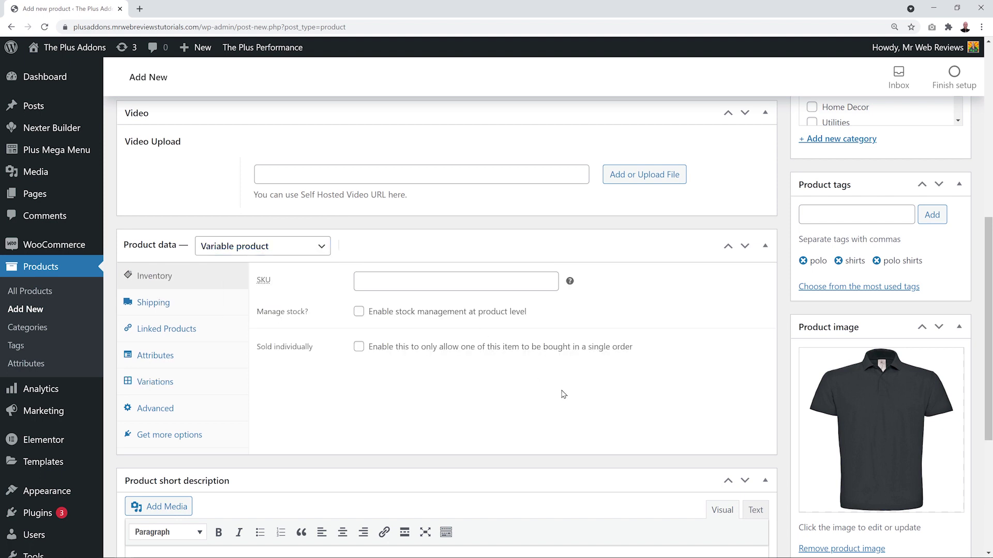
Step: Set the product's SKU to PS001, enabling stock management at product level and the sold-individually limit
{"action": "scroll", "coordinate": [349, 261], "scroll_direction": "down", "scroll_amount": 1}
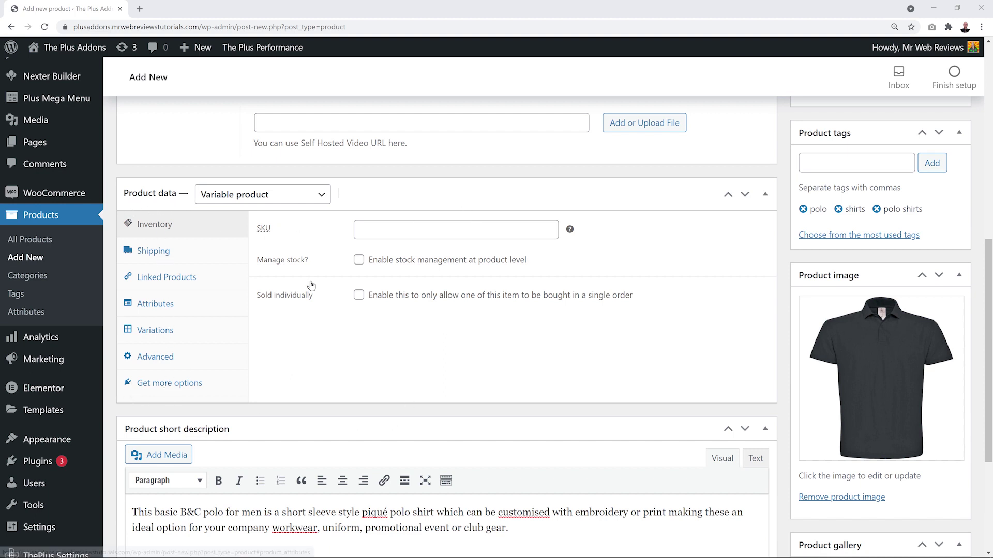
{"action": "left_click", "coordinate": [429, 229]}
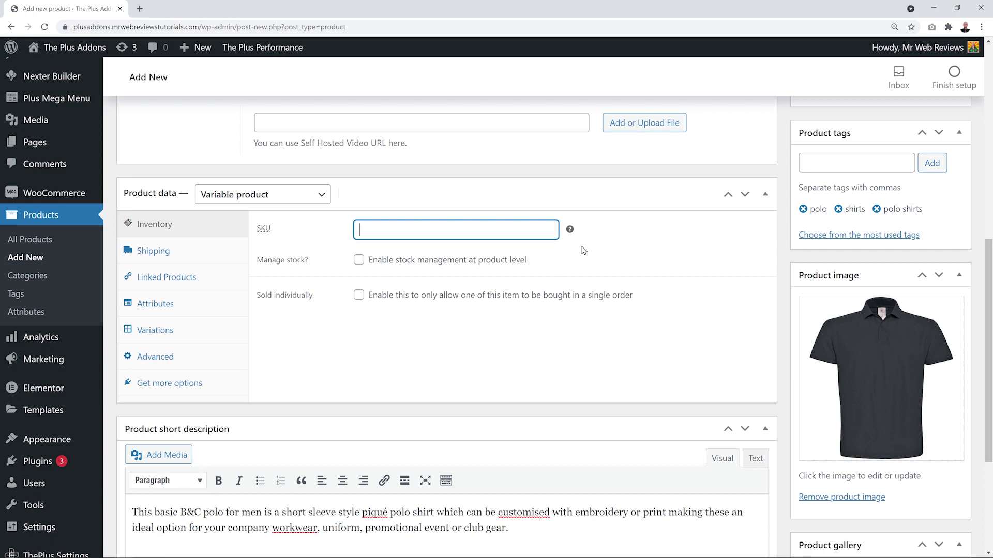
{"action": "type", "text": "PS001"}
{"action": "left_click", "coordinate": [611, 249]}
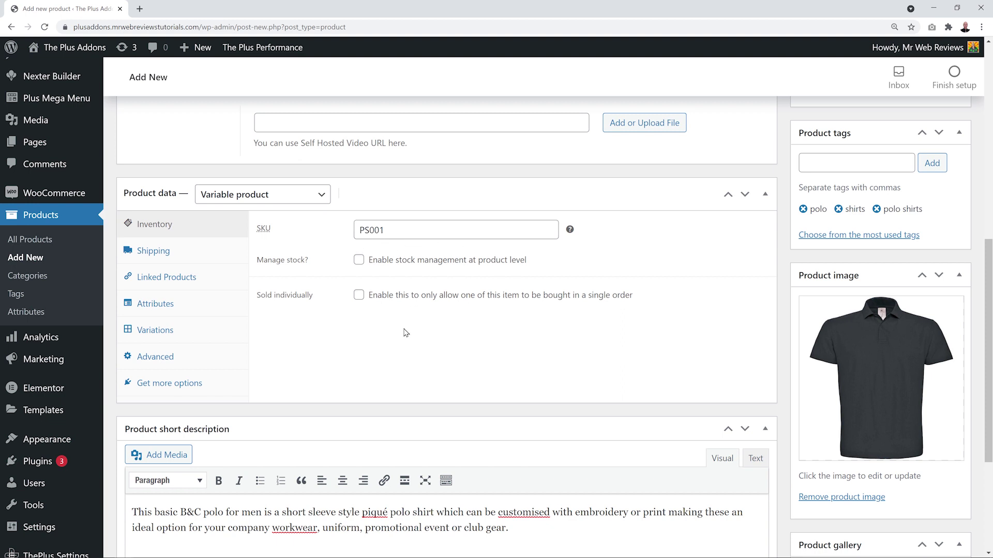
{"action": "left_click", "coordinate": [359, 260]}
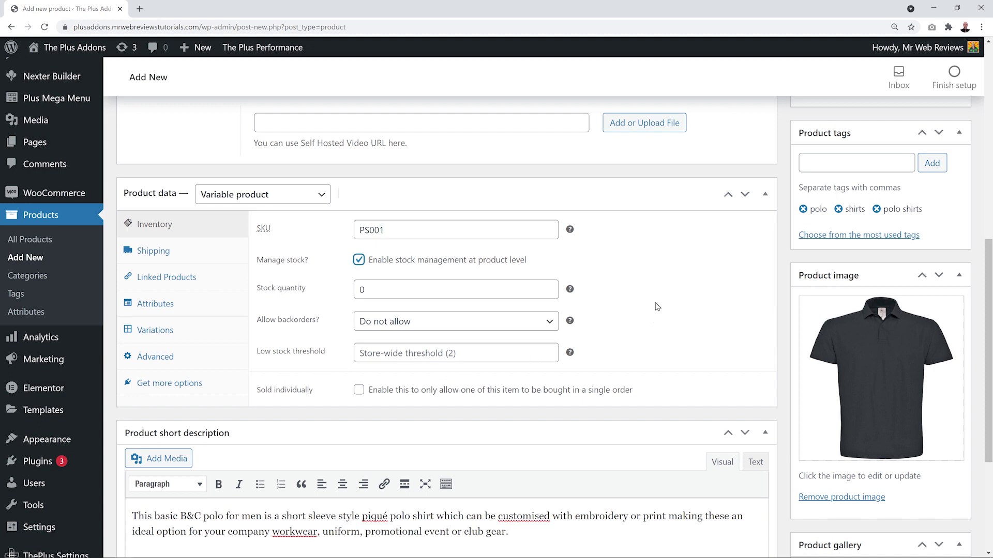
{"action": "left_click", "coordinate": [359, 394]}
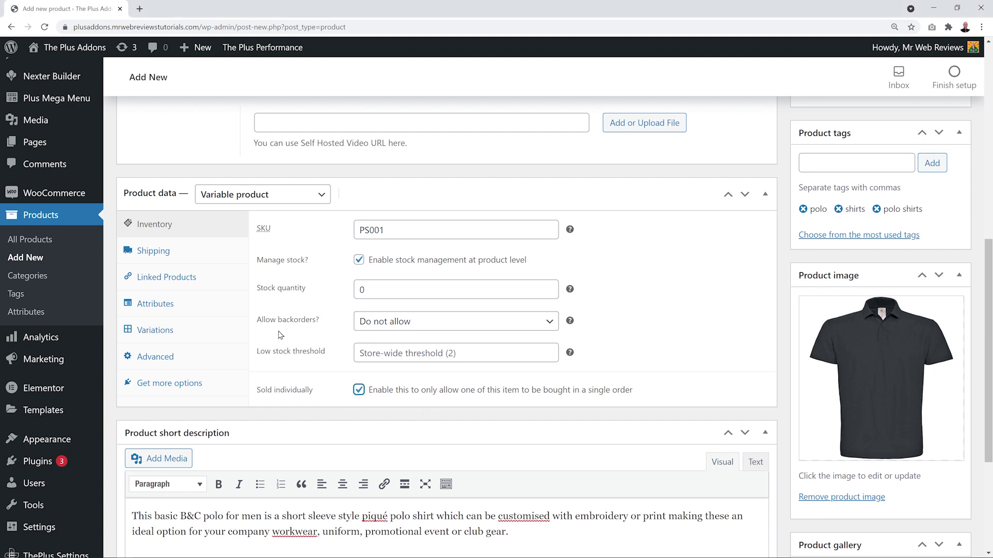
Step: Set the shipping weight to 0.6 kg and dimensions to 40 × 27.5 × 38 cm, and view the linked products and attributes settings
{"action": "left_click", "coordinate": [169, 253]}
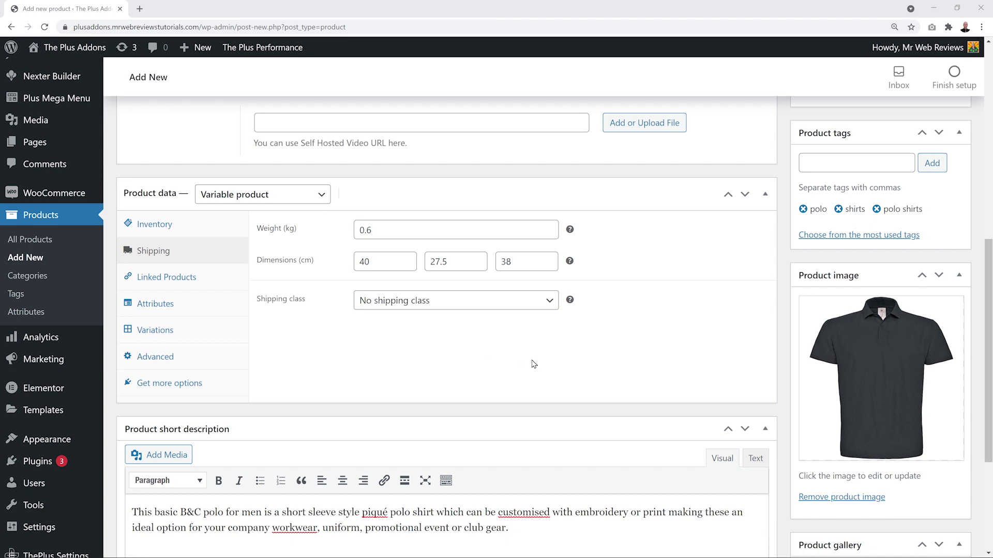
{"action": "left_click", "coordinate": [192, 281]}
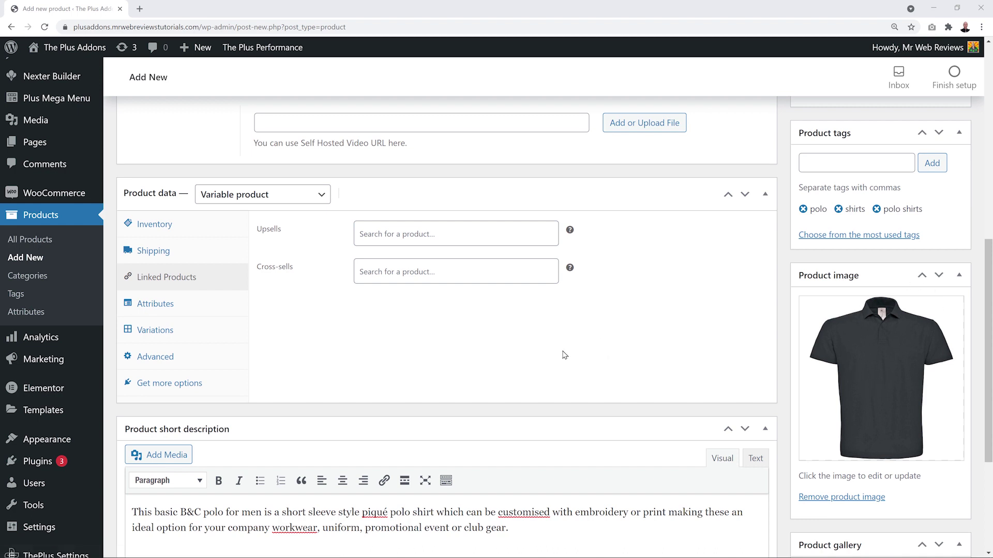
{"action": "left_click", "coordinate": [160, 306]}
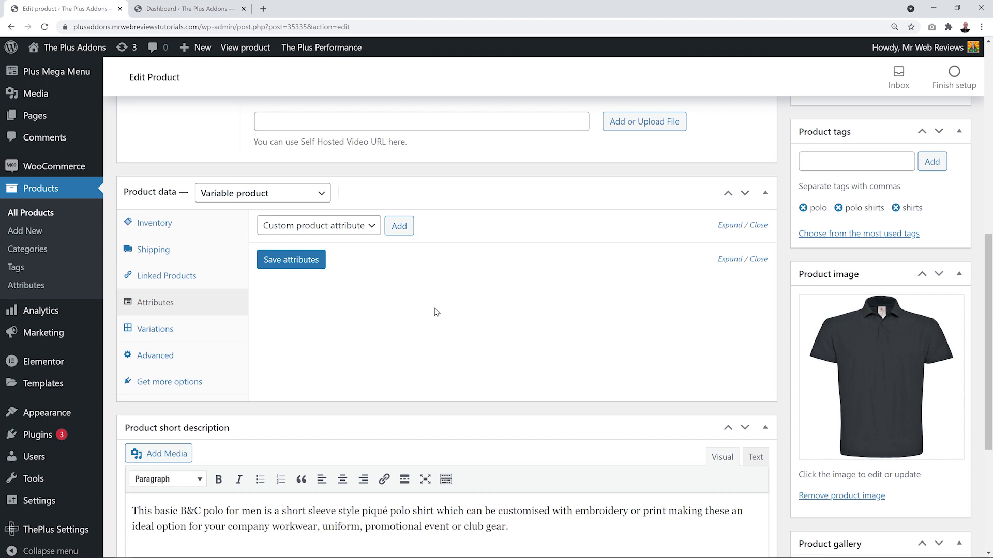
Step: Open the store's product attributes page in the other dashboard tab and name a new attribute Size with the slug size
{"action": "key", "text": "ctrl+Tab"}
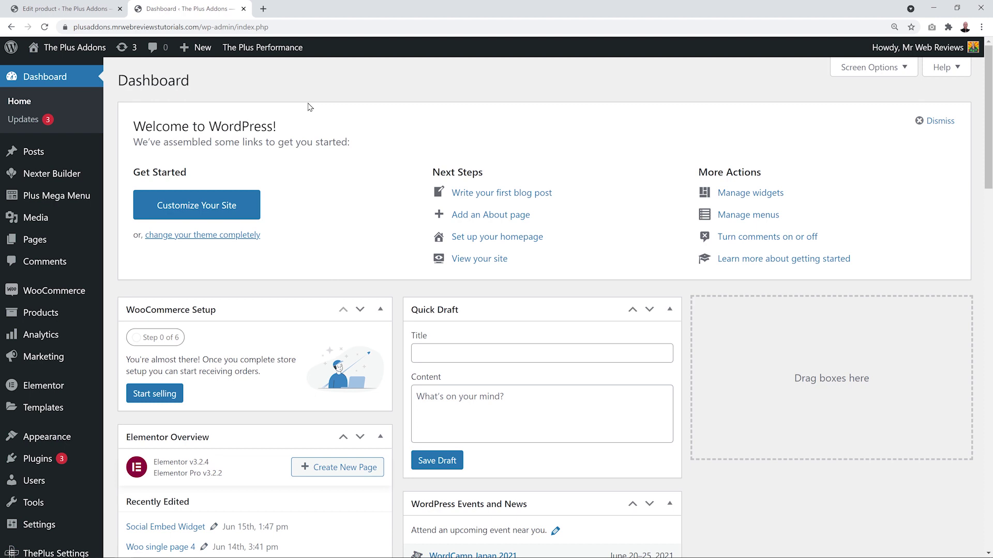
{"action": "mouse_move", "coordinate": [38, 316]}
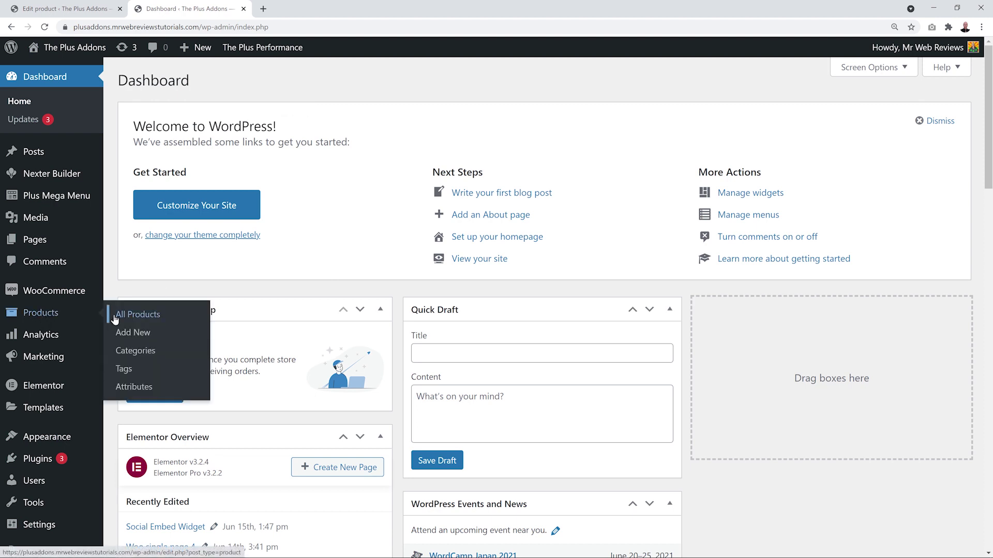
{"action": "left_click", "coordinate": [145, 385]}
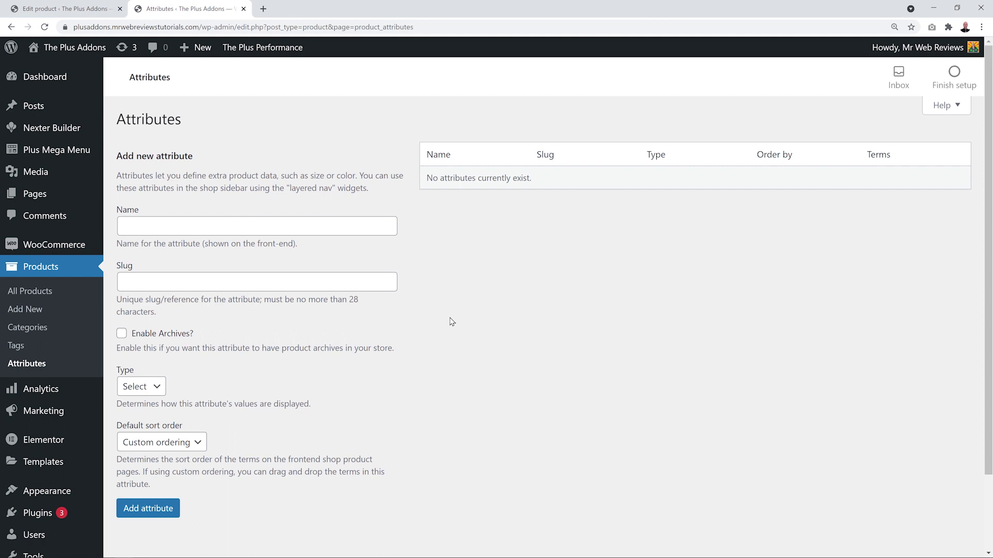
{"action": "left_click", "coordinate": [345, 225]}
{"action": "type", "text": "Size"}
{"action": "left_click", "coordinate": [365, 289]}
{"action": "left_click", "coordinate": [480, 329]}
{"action": "scroll", "coordinate": [480, 330], "scroll_direction": "down", "scroll_amount": 1}
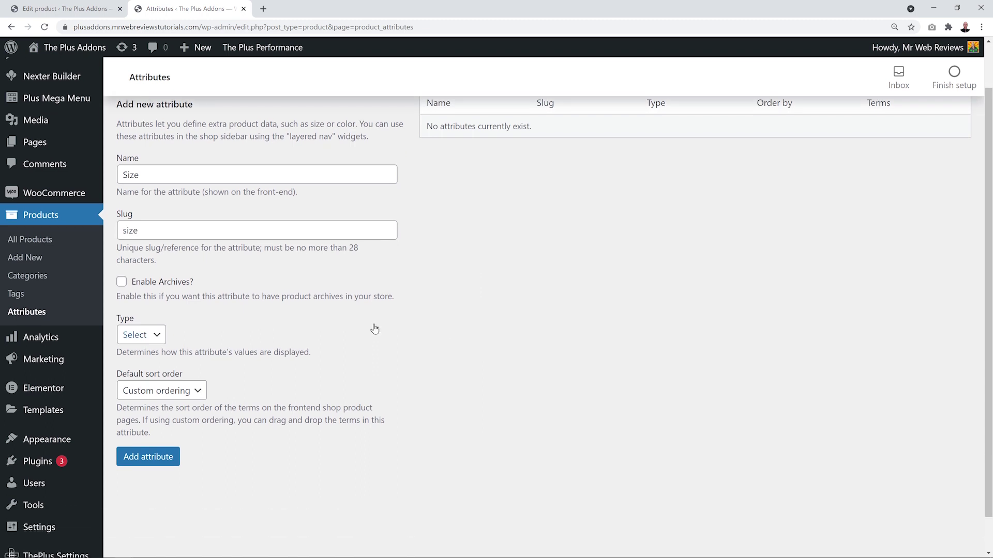
Step: Examine the available attribute types and the color, pattern and size swatches on the Ceramic Colored Pots demo product
{"action": "left_click", "coordinate": [162, 339]}
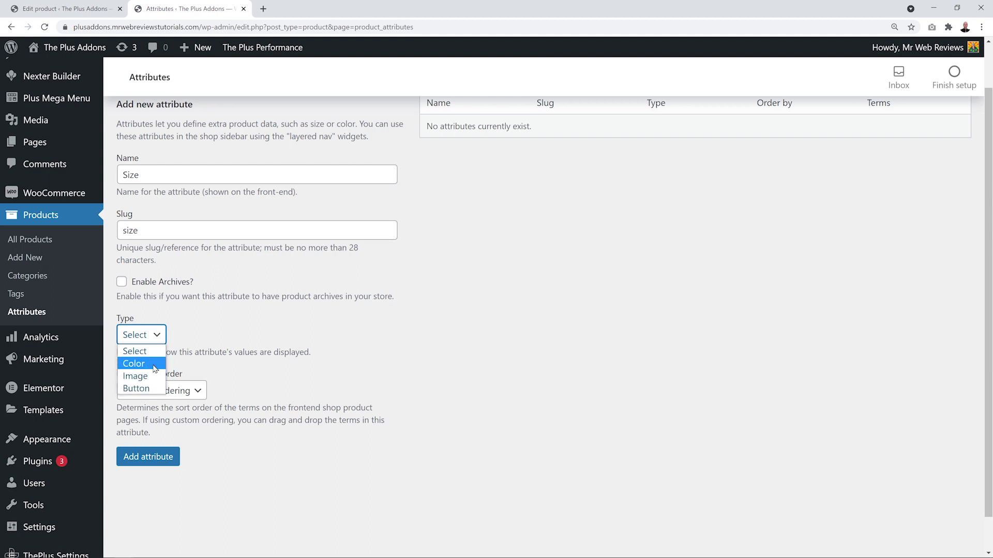
{"action": "left_click", "coordinate": [199, 366]}
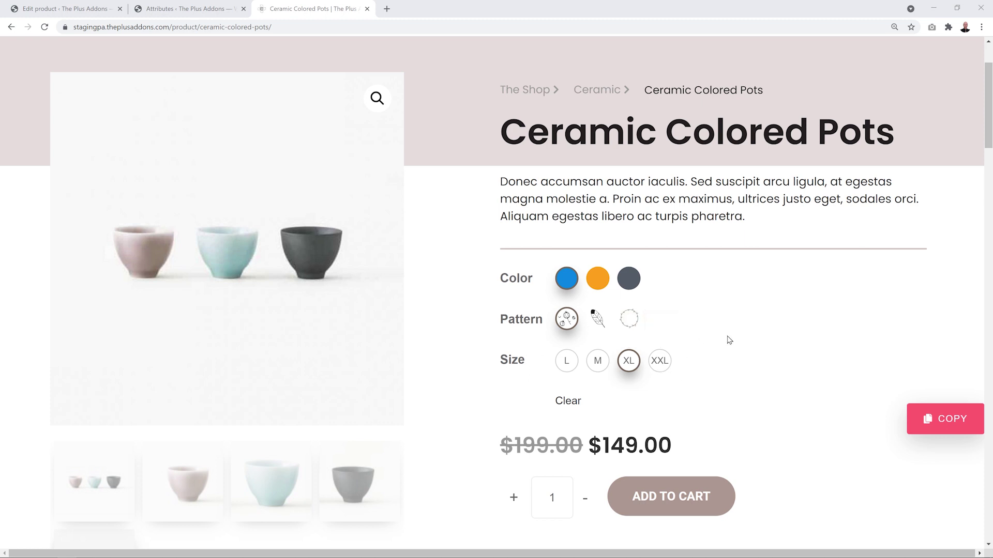
{"action": "key", "text": "ctrl+shift+Tab"}
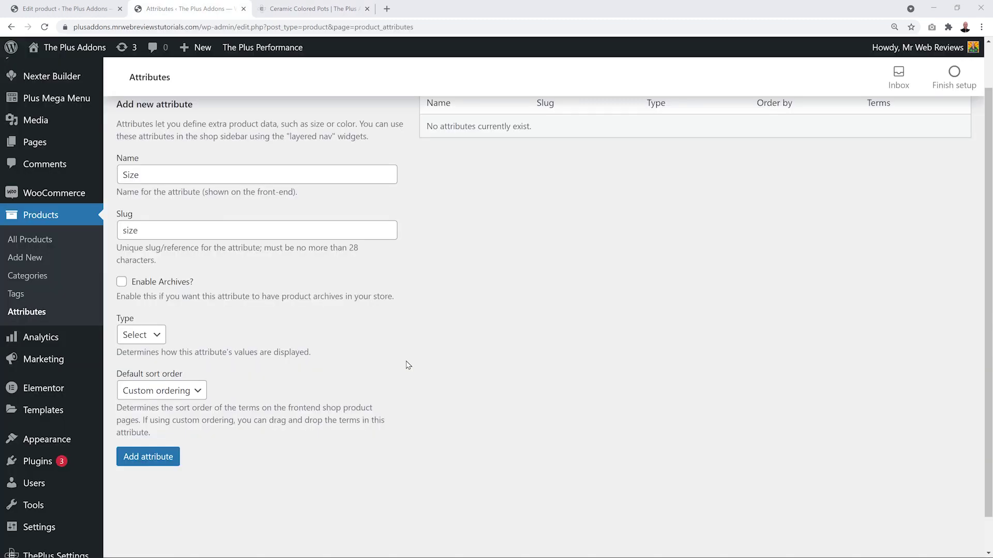
Step: Set the Size attribute's type to Button, add the attribute and open its terms configuration
{"action": "left_click", "coordinate": [156, 336]}
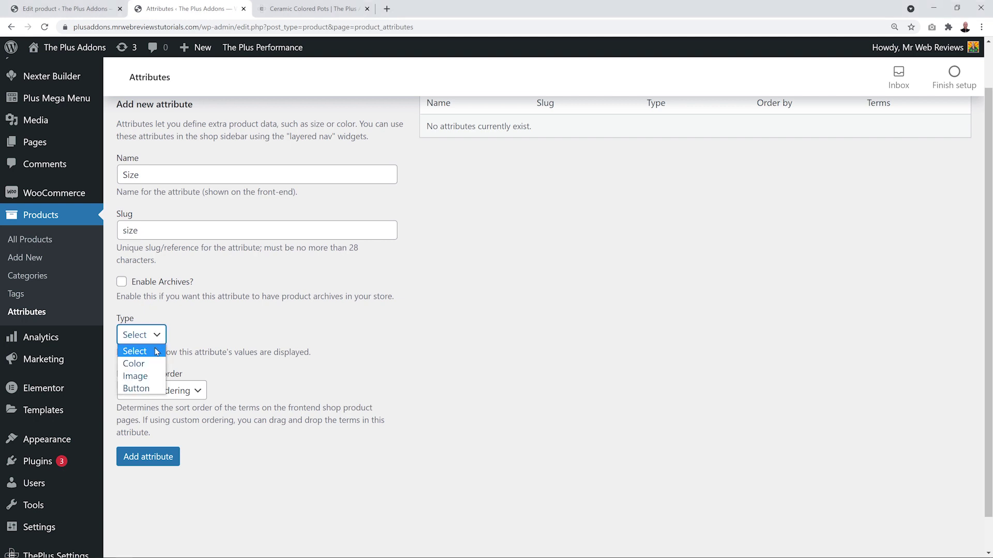
{"action": "left_click", "coordinate": [153, 390]}
{"action": "left_click", "coordinate": [310, 9]}
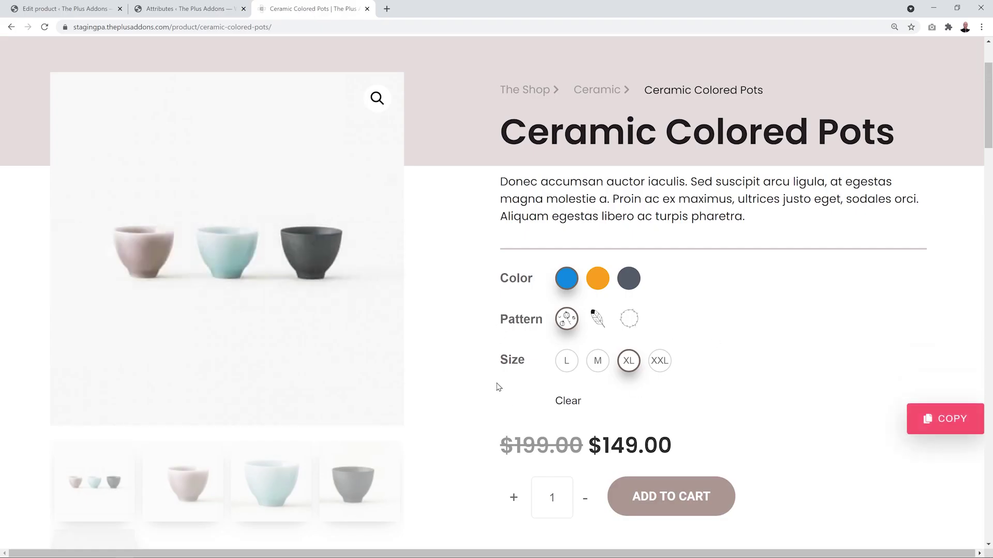
{"action": "key", "text": "ctrl+shift+Tab"}
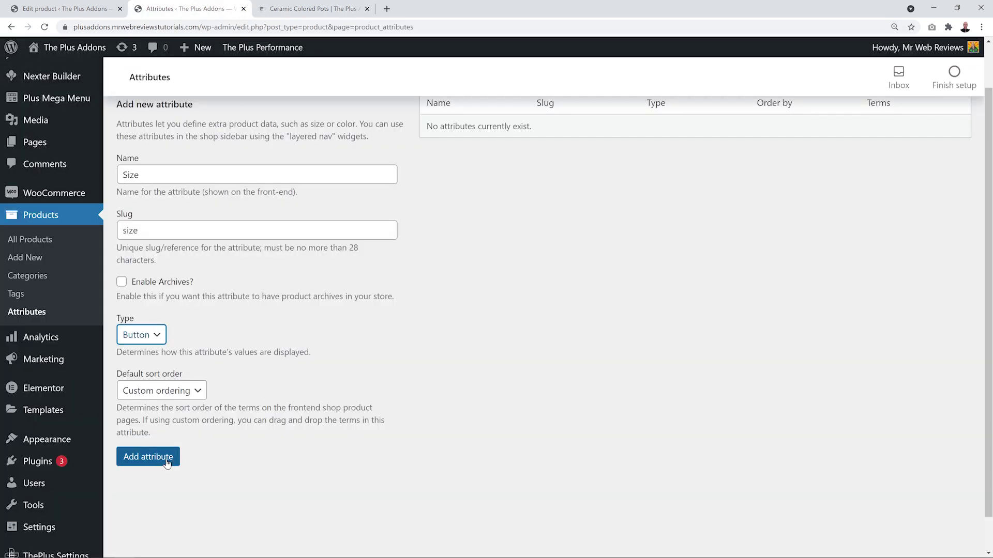
{"action": "scroll", "coordinate": [330, 416], "scroll_direction": "up", "scroll_amount": 1}
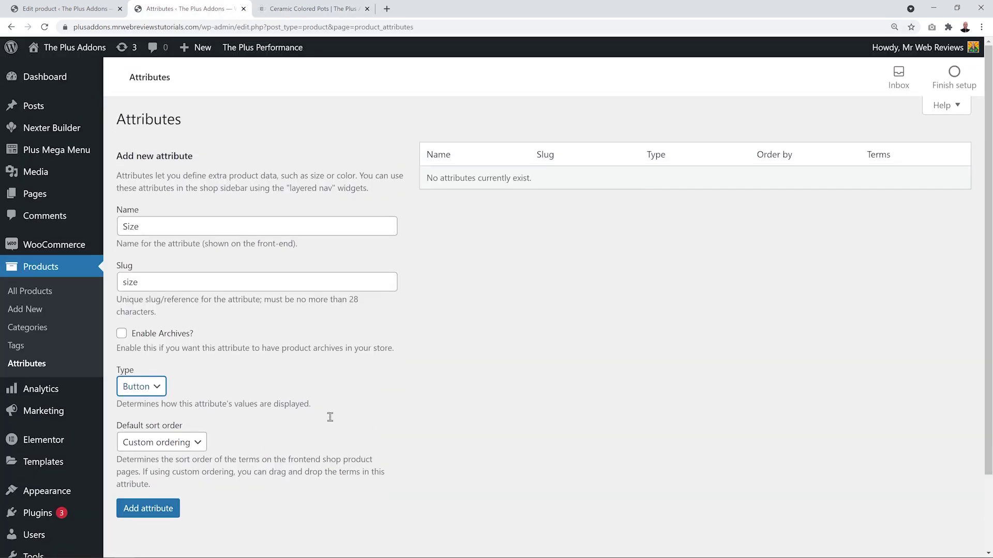
{"action": "left_click", "coordinate": [168, 512]}
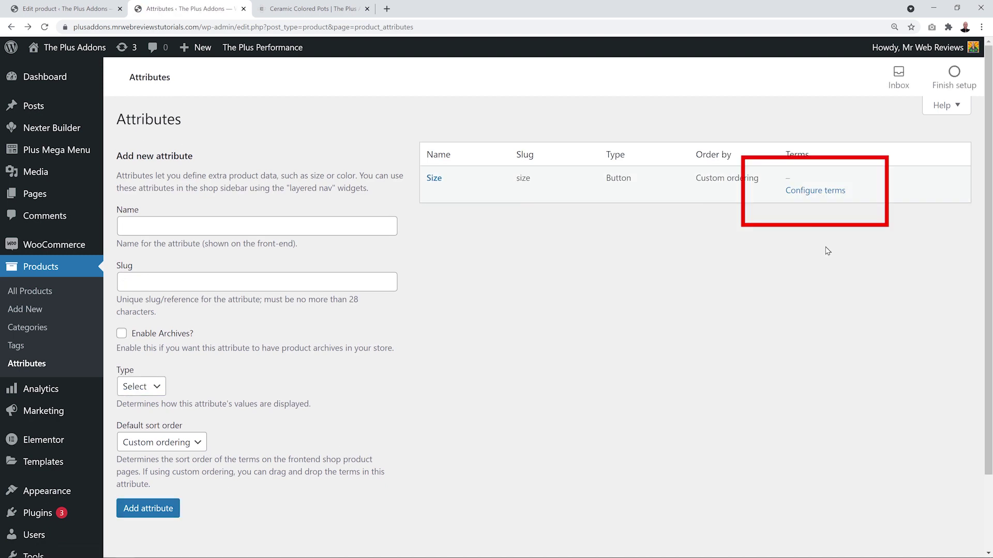
{"action": "left_click", "coordinate": [820, 193]}
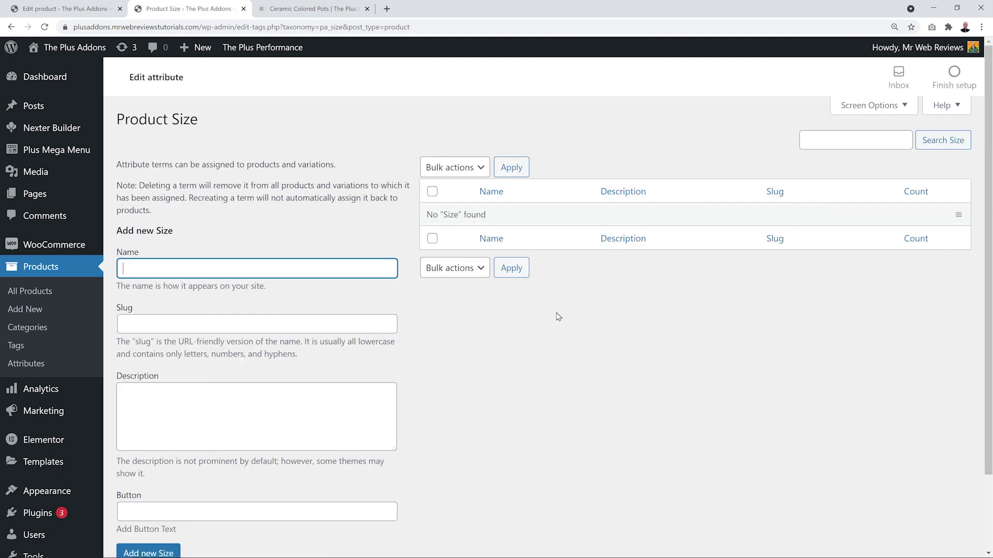
Step: Add a Size term named XS with the slug xs and the button text XS
{"action": "type", "text": "XS"}
{"action": "left_click", "coordinate": [346, 328]}
{"action": "type", "text": "xs"}
{"action": "scroll", "coordinate": [464, 368], "scroll_direction": "down", "scroll_amount": 2}
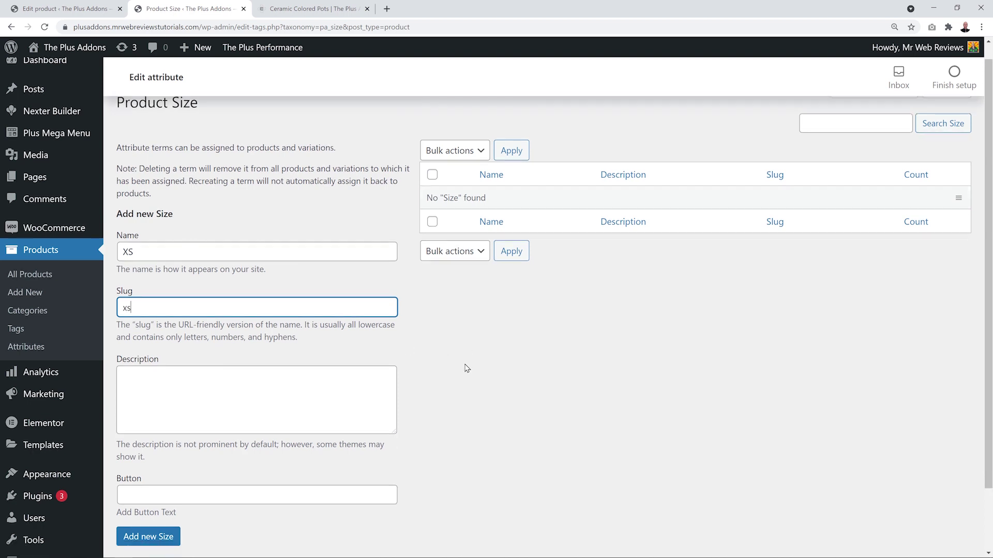
{"action": "left_click", "coordinate": [381, 418]}
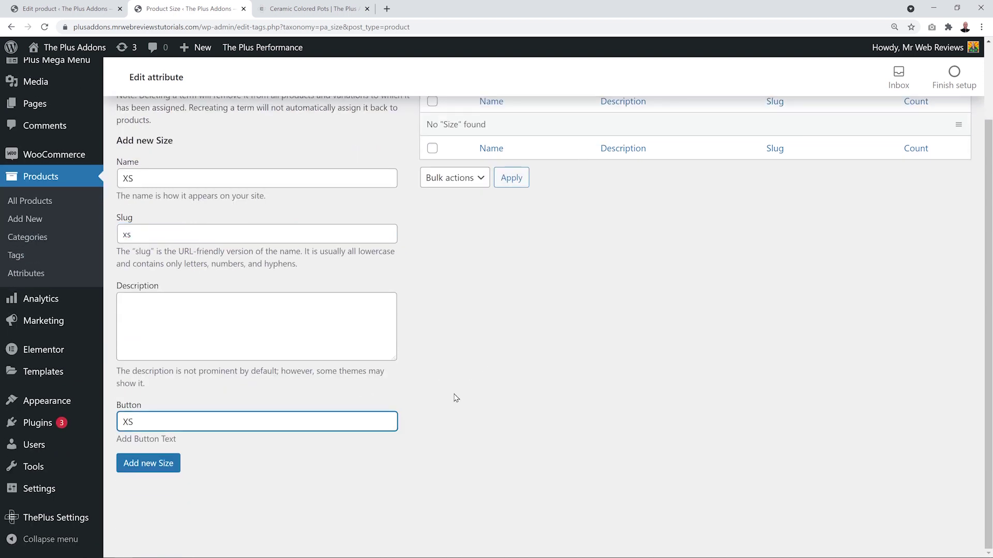
{"action": "left_click", "coordinate": [147, 463]}
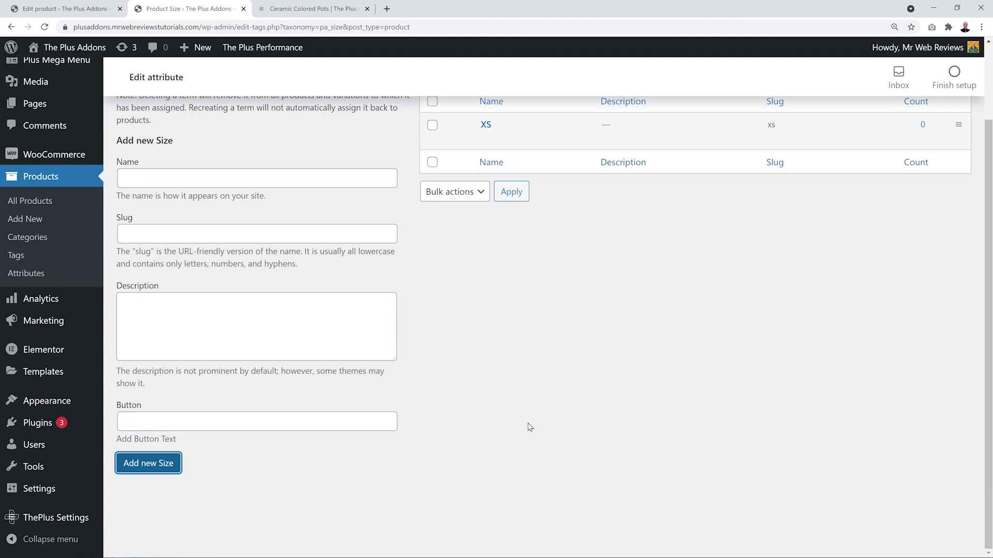
Step: Fill in the term S with the slug s and its button text, and add it to the Size attribute
{"action": "scroll", "coordinate": [530, 427], "scroll_direction": "up", "scroll_amount": 2}
{"action": "left_click", "coordinate": [321, 265]}
{"action": "type", "text": "S"}
{"action": "left_click", "coordinate": [274, 326]}
{"action": "type", "text": "s"}
{"action": "left_click", "coordinate": [301, 505]}
{"action": "left_click", "coordinate": [142, 552]}
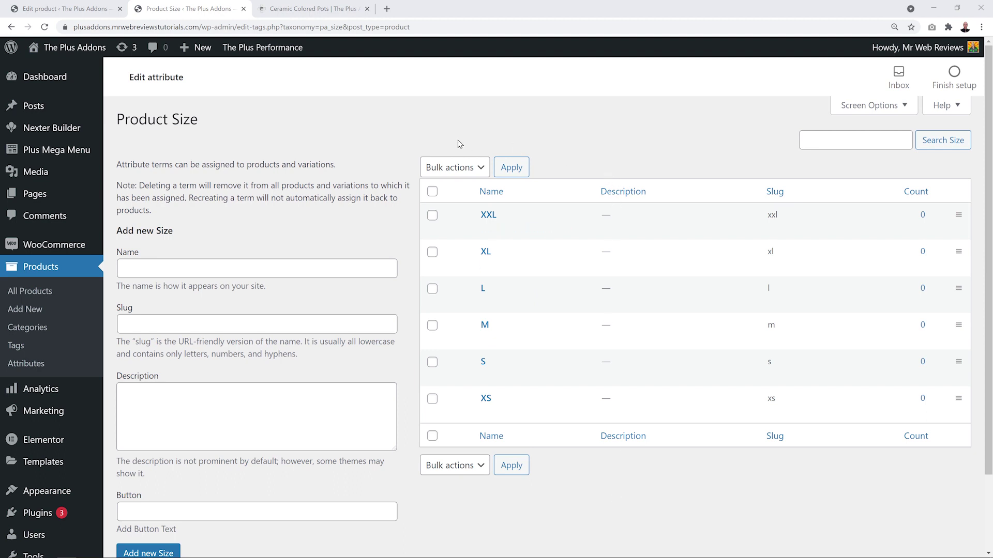
Step: Reorder the Size terms from smallest to largest: XS, S, M, L, XL, XXL
{"action": "left_click_drag", "start_coordinate": [958, 398], "coordinate": [955, 215]}
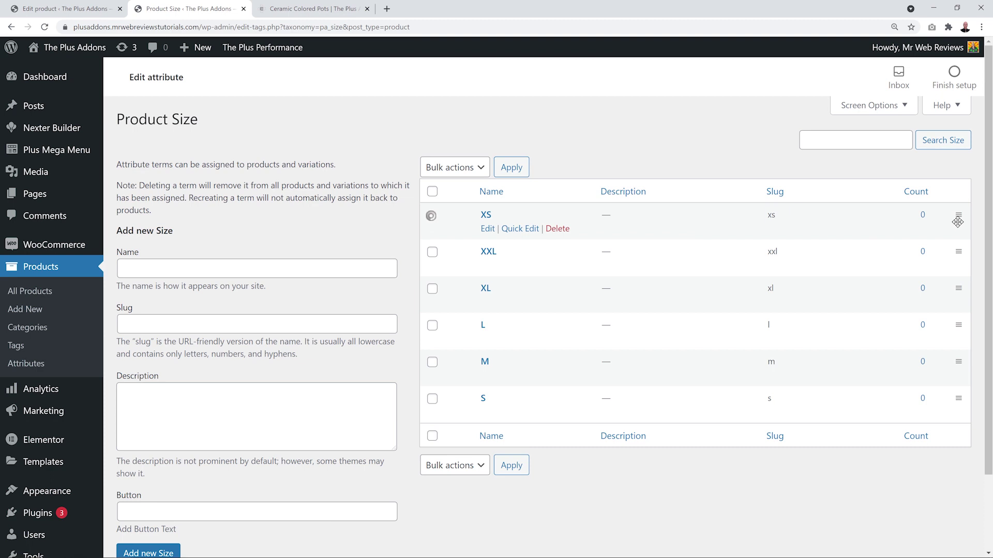
{"action": "left_click_drag", "start_coordinate": [959, 399], "coordinate": [948, 254]}
{"action": "left_click_drag", "start_coordinate": [958, 398], "coordinate": [951, 288]}
{"action": "left_click_drag", "start_coordinate": [958, 386], "coordinate": [956, 322]}
{"action": "left_click_drag", "start_coordinate": [958, 402], "coordinate": [960, 358]}
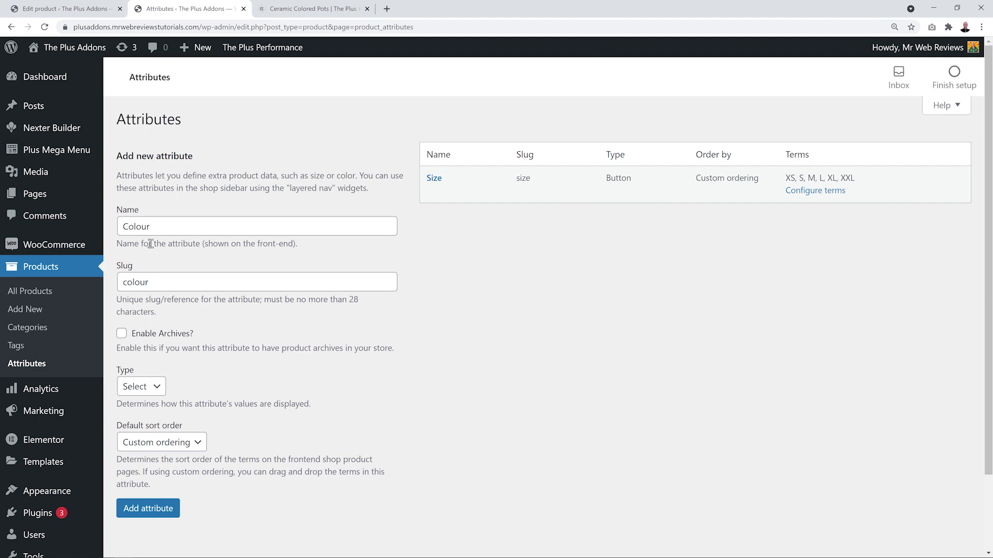
Step: Set the new Colour attribute's type to Color, add the attribute and open its terms configuration
{"action": "scroll", "coordinate": [336, 327], "scroll_direction": "down", "scroll_amount": 1}
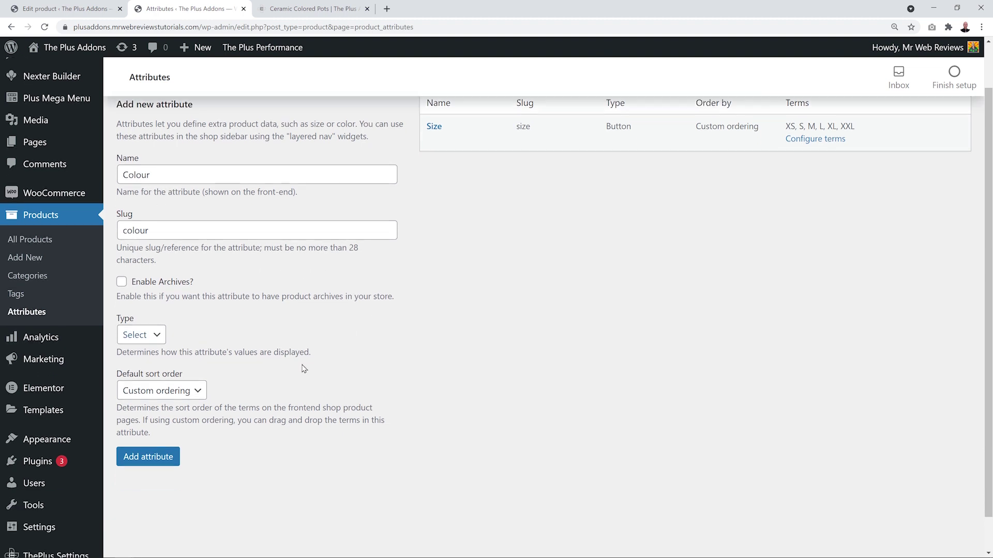
{"action": "left_click", "coordinate": [156, 337]}
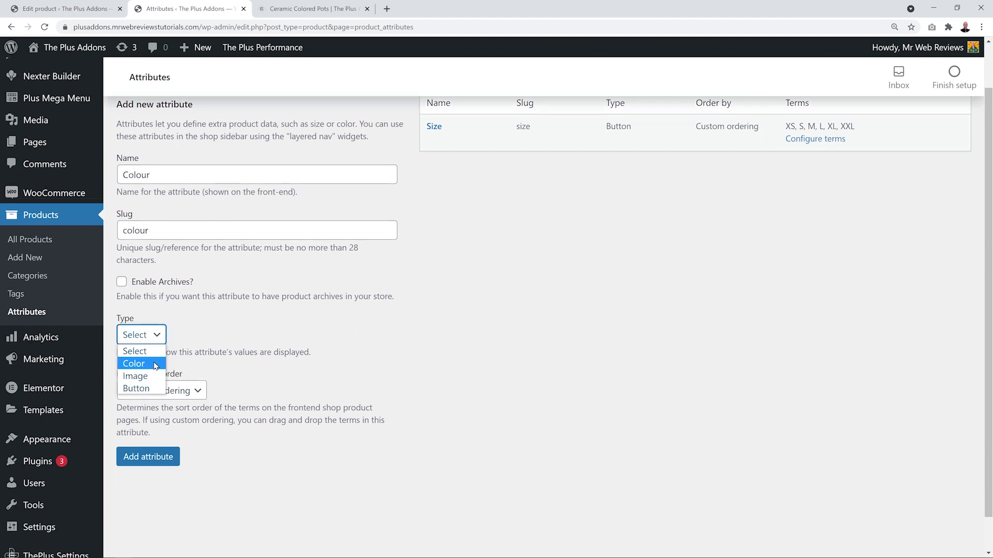
{"action": "left_click", "coordinate": [156, 364]}
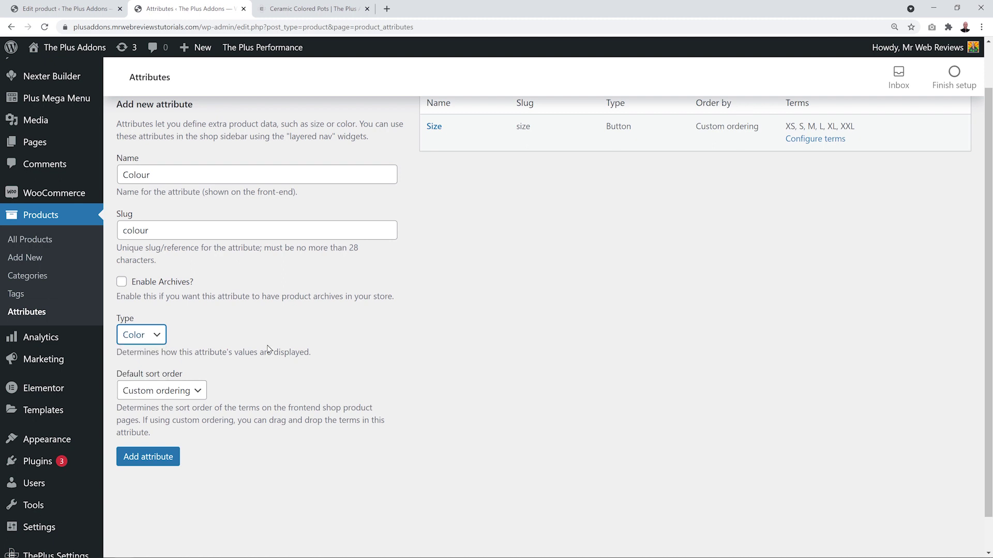
{"action": "left_click", "coordinate": [173, 458]}
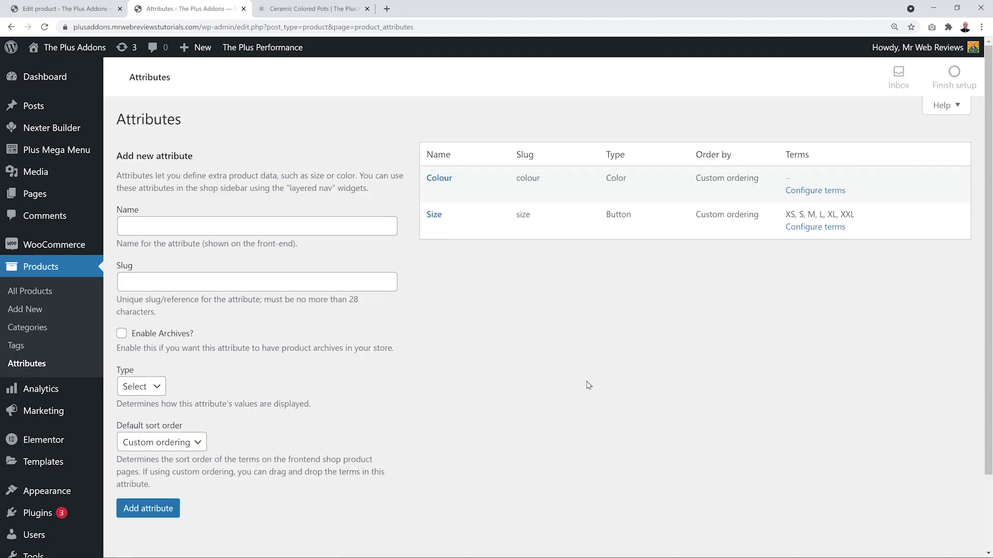
{"action": "left_click", "coordinate": [816, 191]}
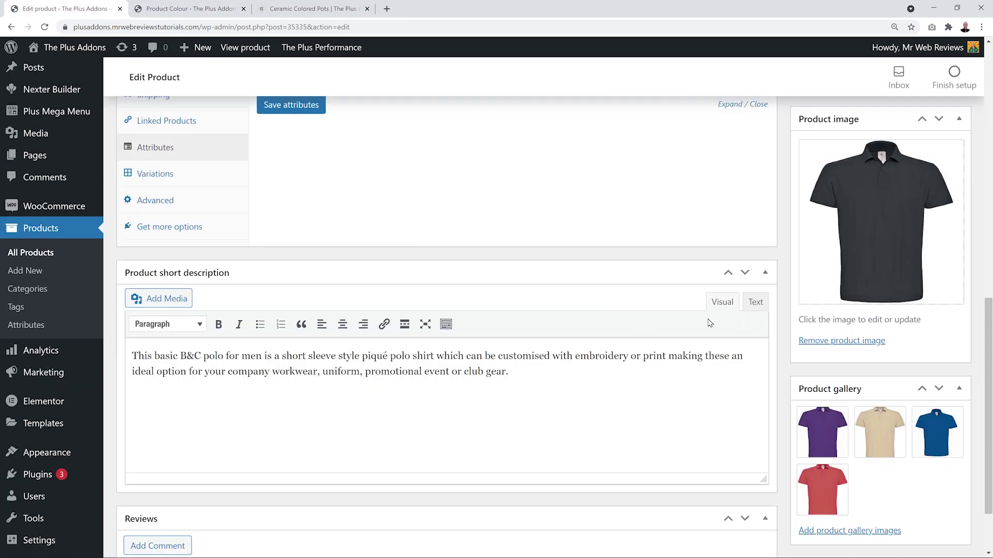
Step: Check the shirt colours in the product gallery and add a Colour term named Black with the slug black and a black swatch
{"action": "left_click", "coordinate": [88, 12]}
{"action": "mouse_move", "coordinate": [894, 433]}
{"action": "left_click", "coordinate": [202, 10]}
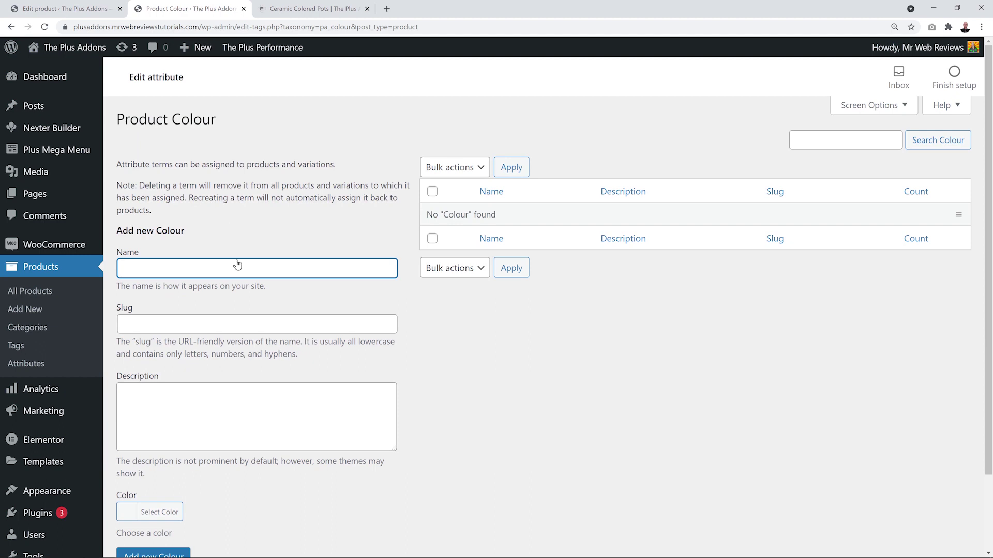
{"action": "type", "text": "Black"}
{"action": "left_click", "coordinate": [236, 326]}
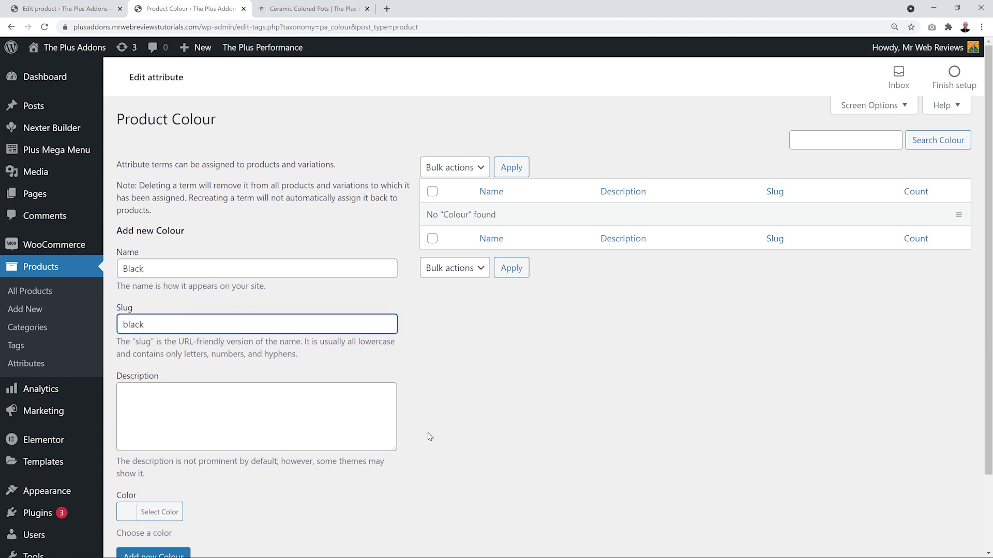
{"action": "scroll", "coordinate": [393, 406], "scroll_direction": "down", "scroll_amount": 4}
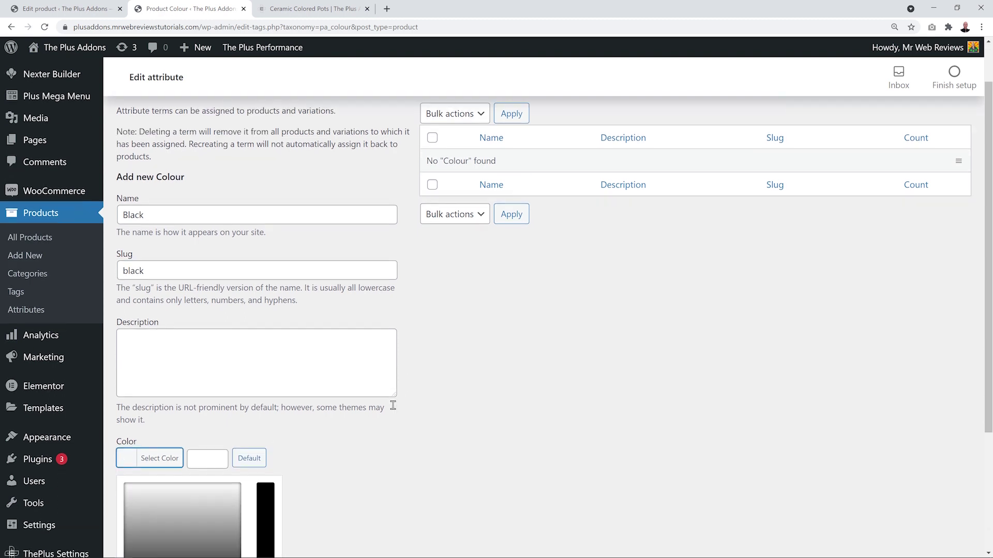
{"action": "left_click_drag", "start_coordinate": [215, 408], "coordinate": [104, 447]}
{"action": "left_click", "coordinate": [407, 288]}
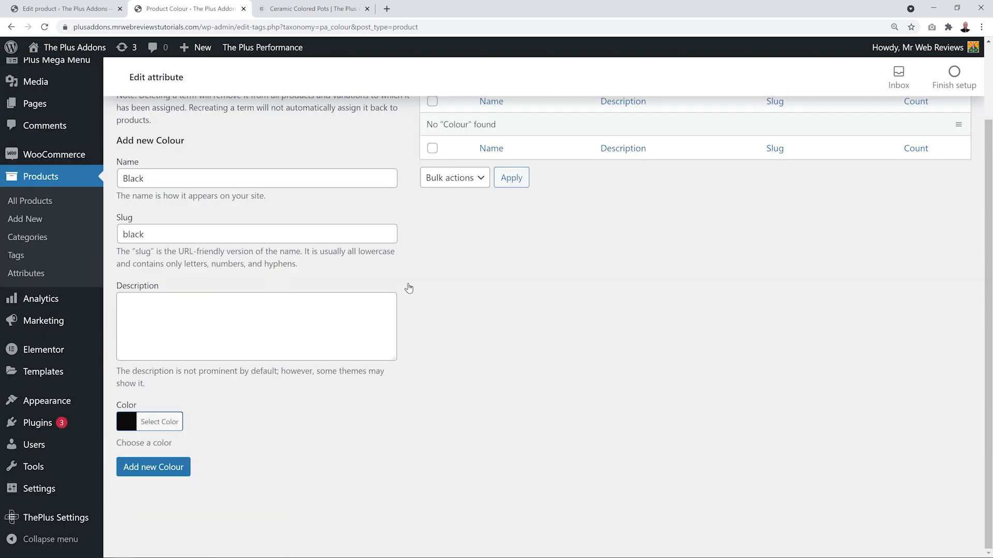
{"action": "left_click", "coordinate": [176, 469]}
Step: Move the Beige term below Purple in the list of Colour terms
{"action": "scroll", "coordinate": [391, 439], "scroll_direction": "up", "scroll_amount": 2}
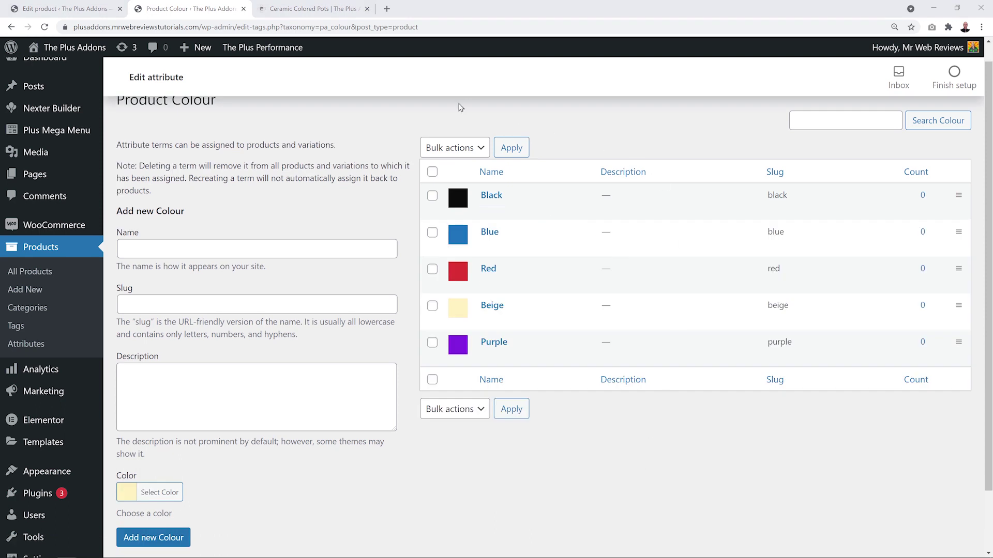
{"action": "left_click_drag", "start_coordinate": [958, 306], "coordinate": [960, 356]}
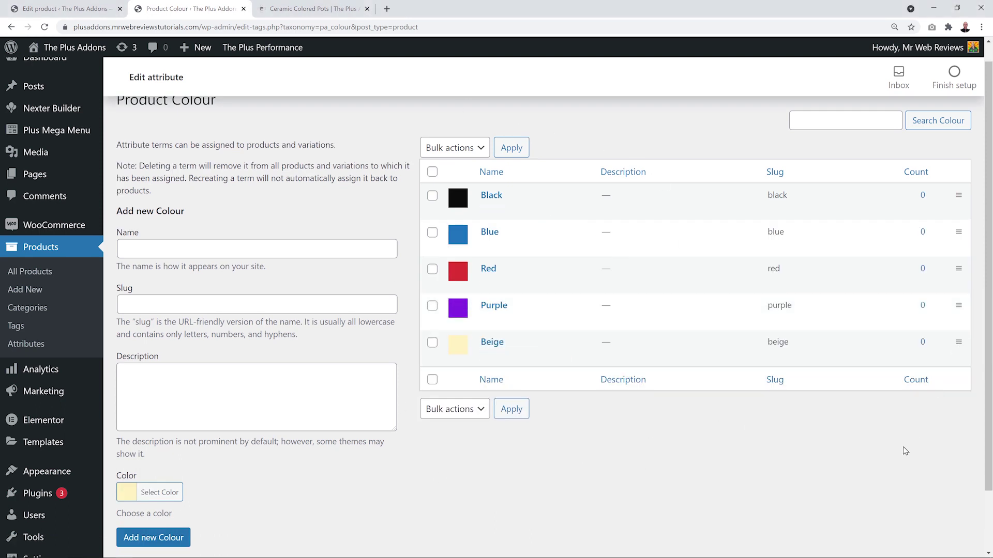
Step: Return to the polo shirt product's editing page and update the product
{"action": "key", "text": "ctrl+shift+Tab"}
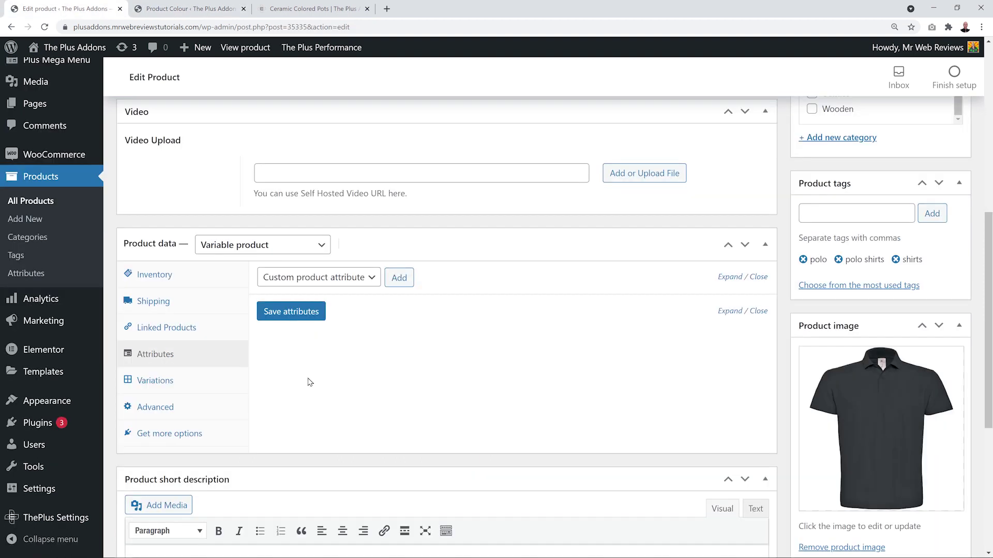
{"action": "scroll", "coordinate": [626, 336], "scroll_direction": "up", "scroll_amount": 6}
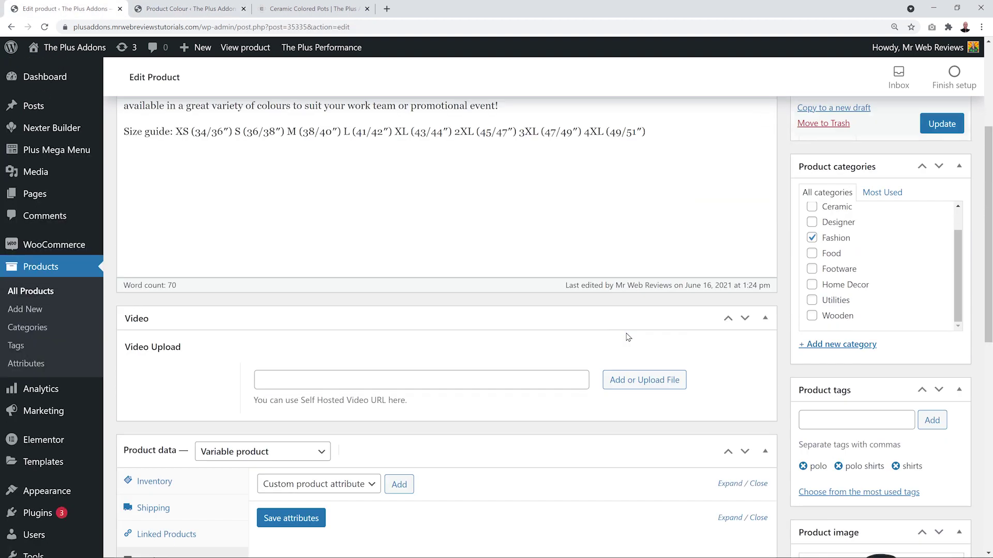
{"action": "left_click", "coordinate": [937, 229]}
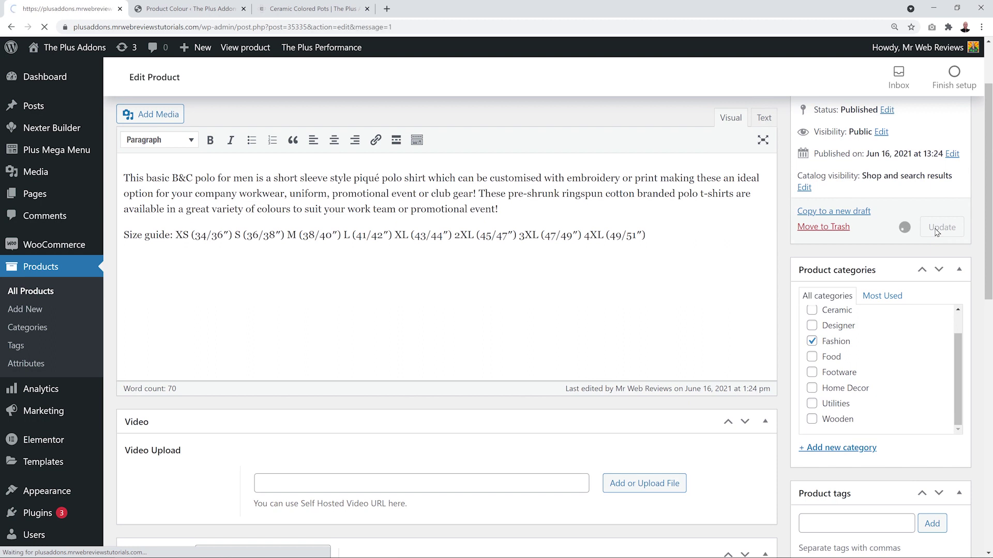
Step: Add the Size attribute to the polo shirt's product data
{"action": "scroll", "coordinate": [540, 381], "scroll_direction": "down", "scroll_amount": 5}
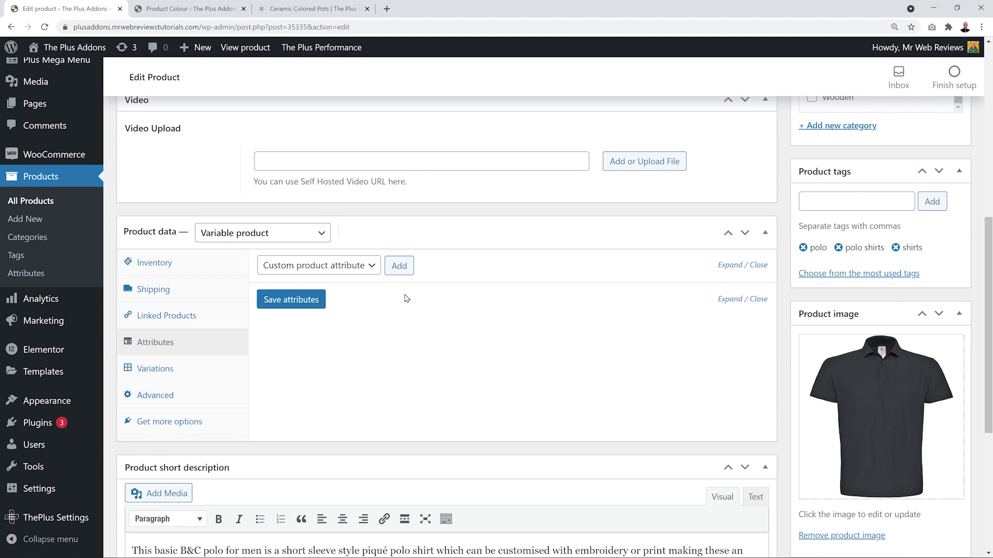
{"action": "left_click", "coordinate": [376, 267]}
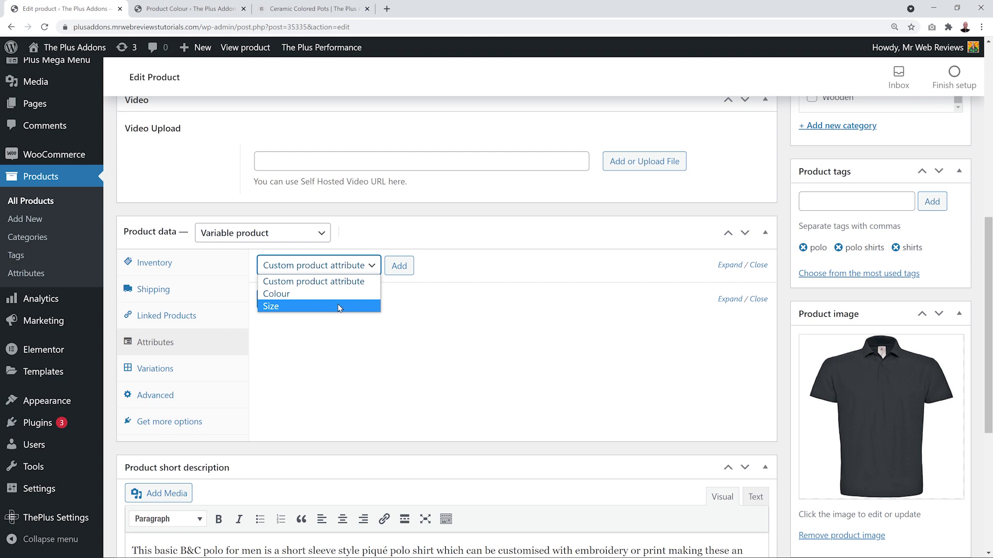
{"action": "left_click", "coordinate": [339, 308]}
{"action": "left_click", "coordinate": [405, 269]}
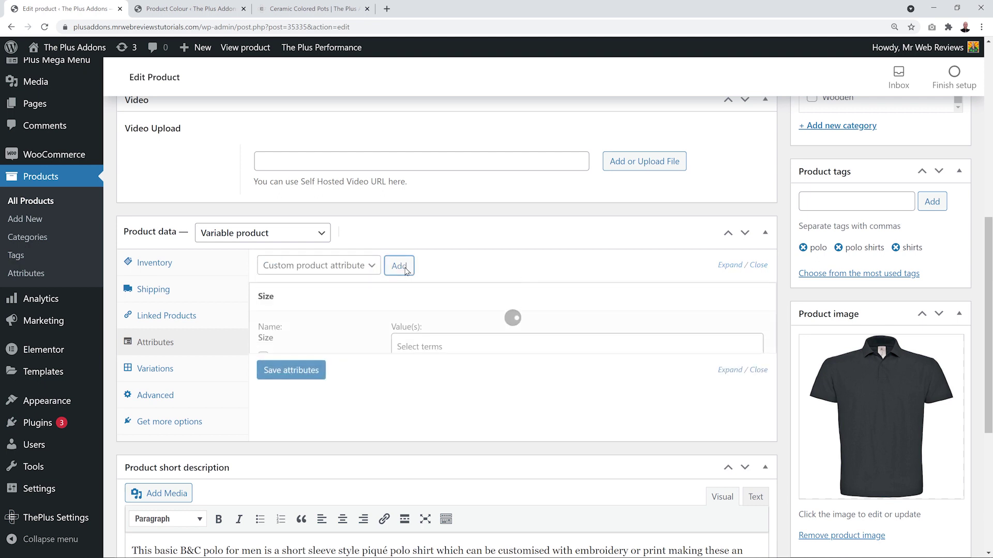
Step: Select all Size values, L, M, S, XL, XS and XXL, and mark the attribute as used for variations
{"action": "left_click", "coordinate": [435, 347]}
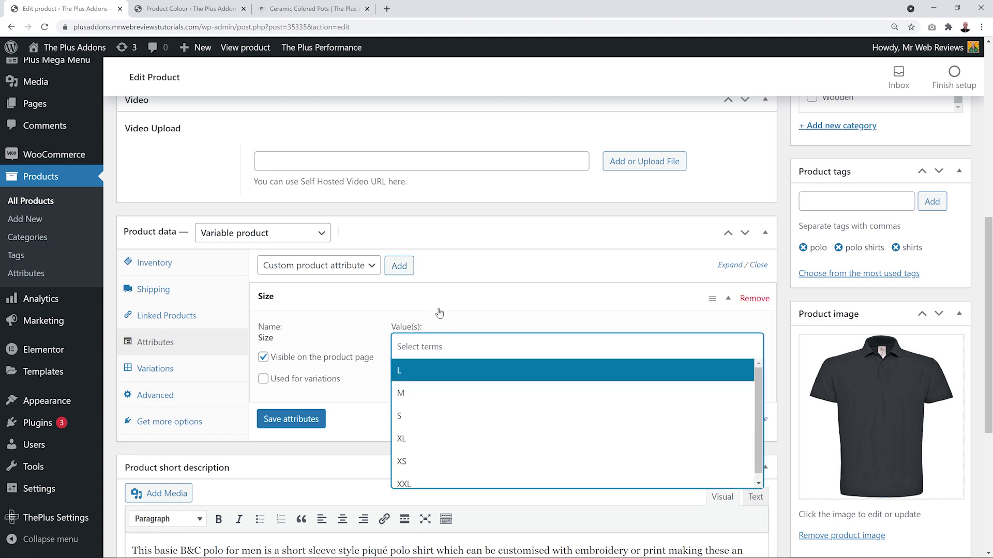
{"action": "left_click", "coordinate": [383, 316]}
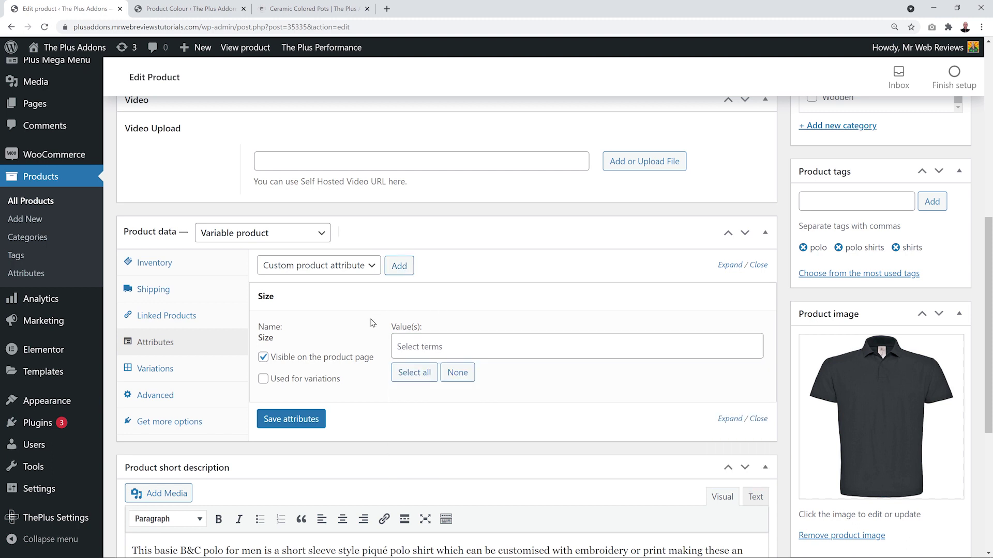
{"action": "left_click", "coordinate": [415, 379]}
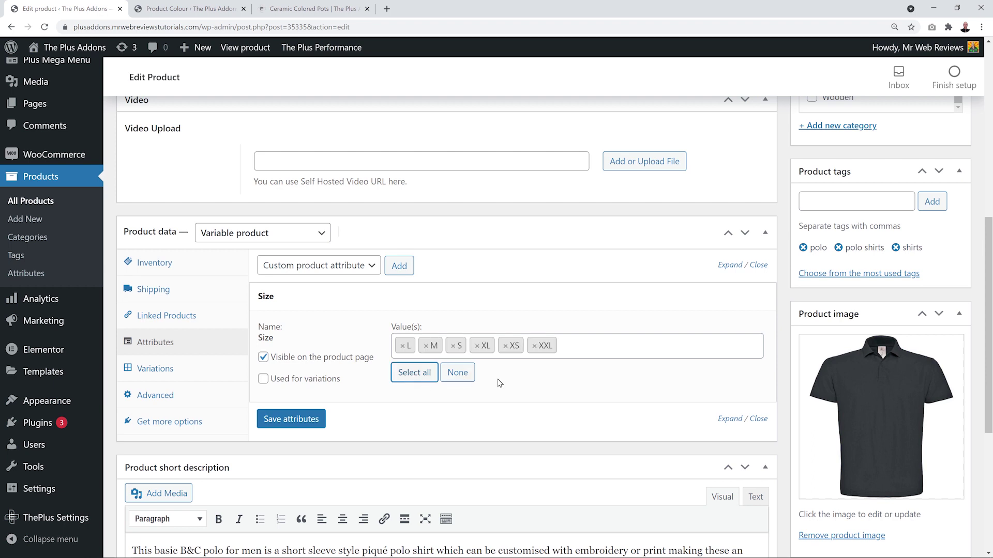
{"action": "left_click", "coordinate": [535, 346]}
{"action": "left_click", "coordinate": [360, 341]}
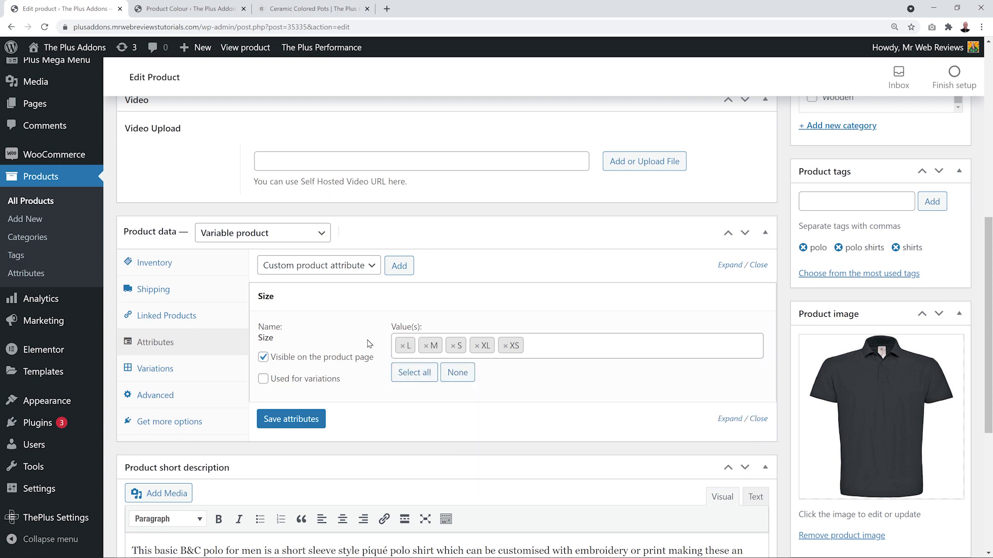
{"action": "left_click", "coordinate": [464, 383]}
{"action": "left_click", "coordinate": [414, 376]}
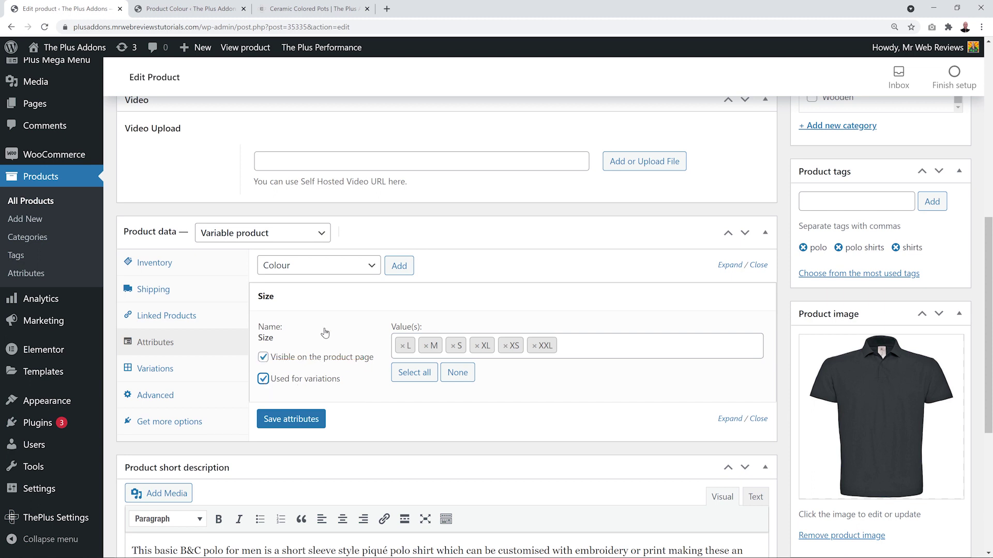
{"action": "left_click", "coordinate": [361, 390]}
Step: Add the Colour attribute to the polo shirt's product data
{"action": "left_click", "coordinate": [365, 266]}
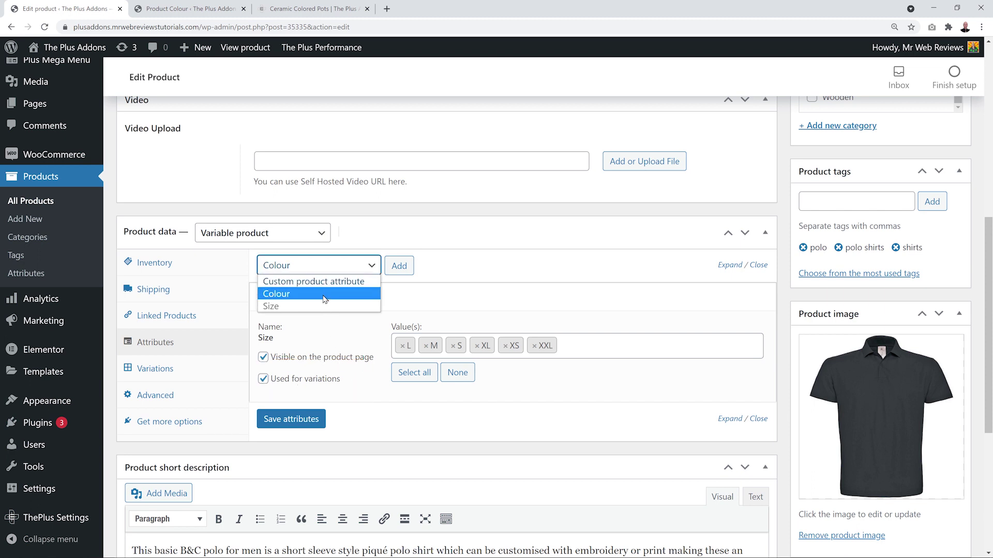
{"action": "left_click", "coordinate": [325, 299]}
{"action": "left_click", "coordinate": [399, 266]}
Step: Select all Colour values, mark the attribute as used for variations and save the product's attributes
{"action": "scroll", "coordinate": [505, 421], "scroll_direction": "down", "scroll_amount": 3}
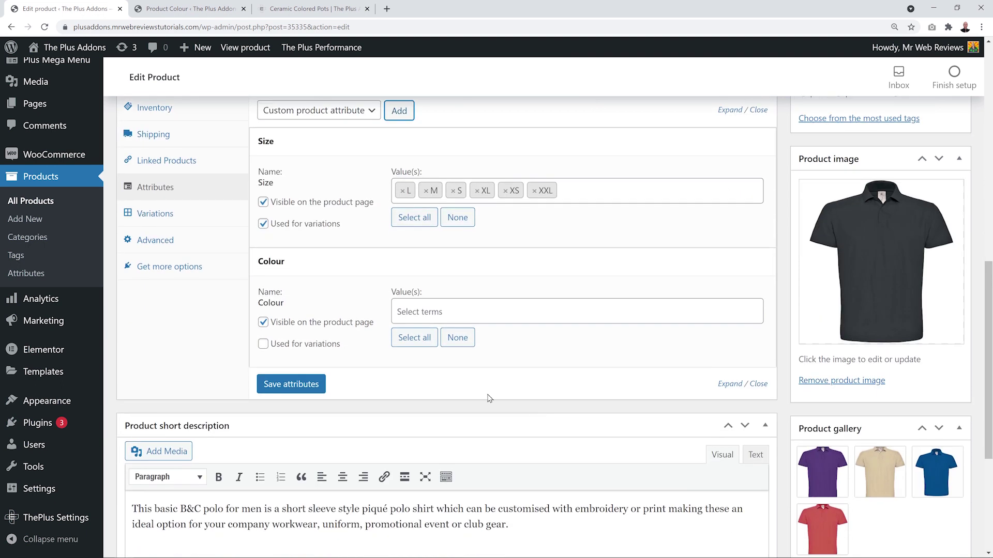
{"action": "left_click", "coordinate": [444, 313]}
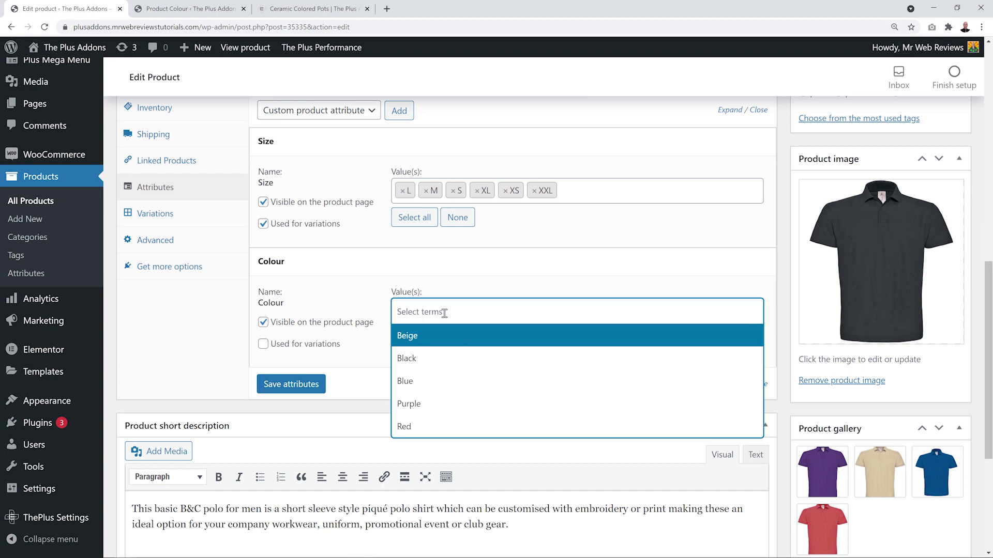
{"action": "left_click", "coordinate": [377, 300]}
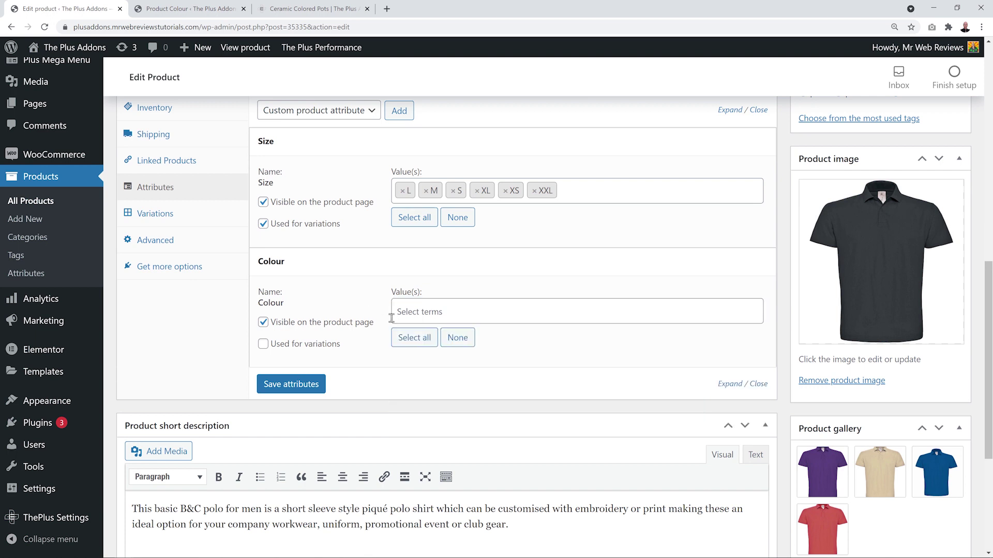
{"action": "left_click", "coordinate": [414, 342]}
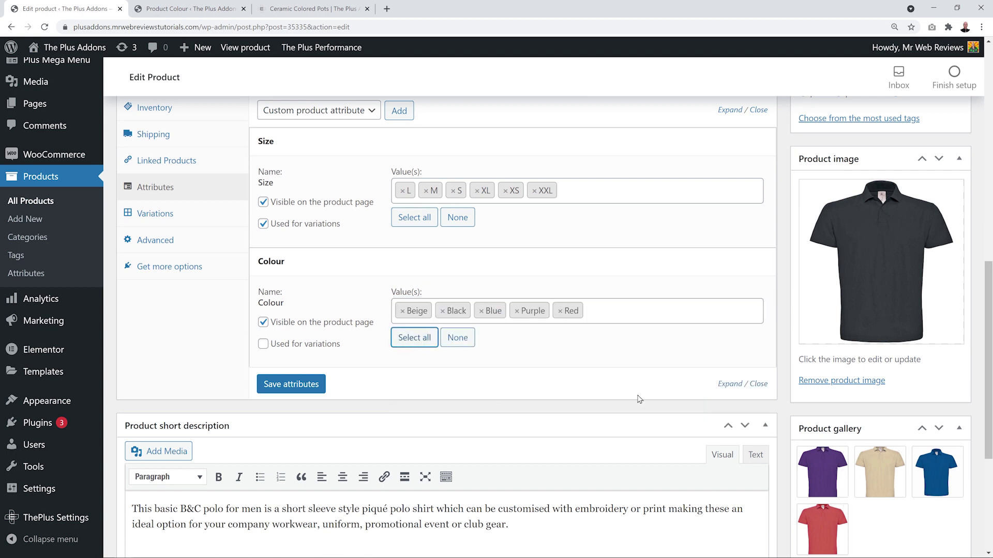
{"action": "left_click", "coordinate": [263, 346]}
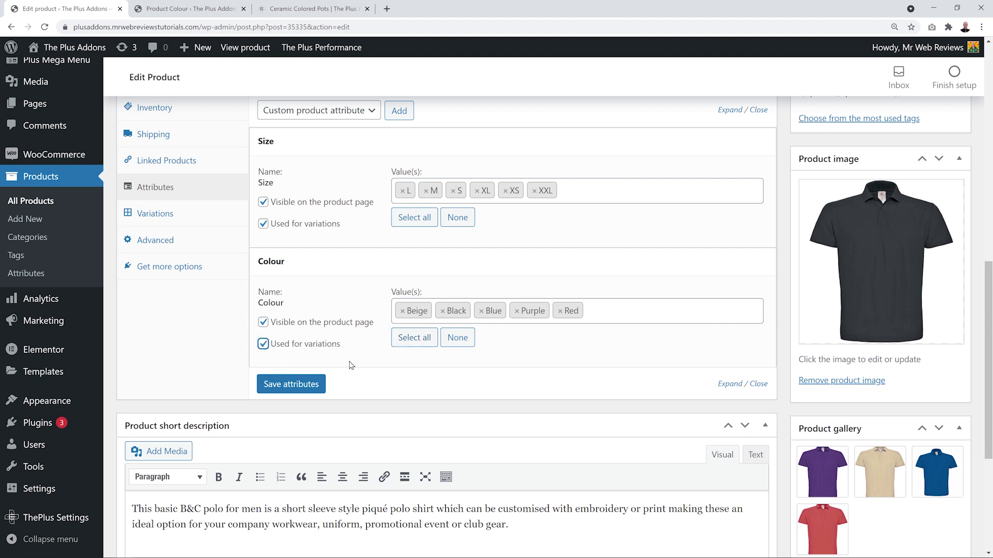
{"action": "left_click", "coordinate": [315, 385]}
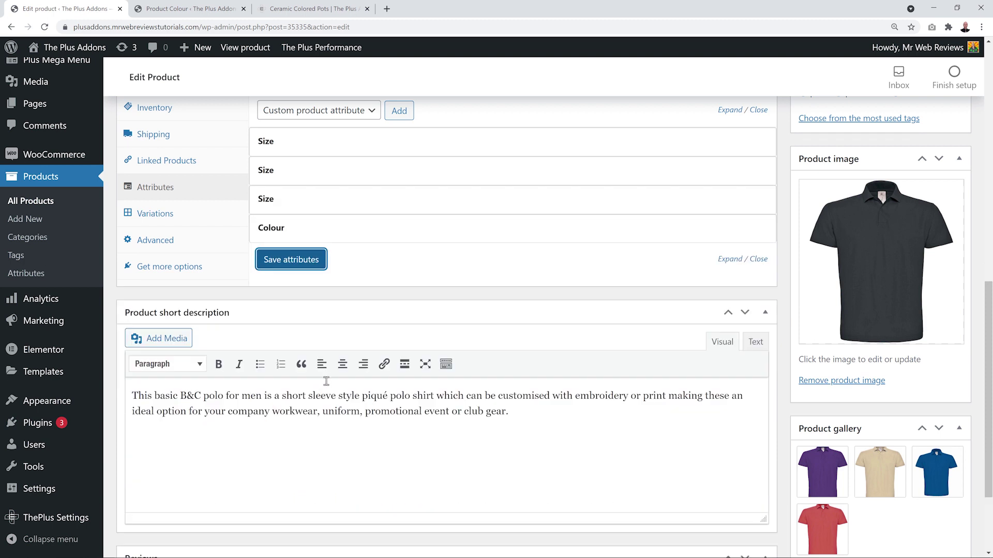
Step: Generate the polo shirt's variations from all attributes and accept the confirmations
{"action": "scroll", "coordinate": [409, 336], "scroll_direction": "up", "scroll_amount": 2}
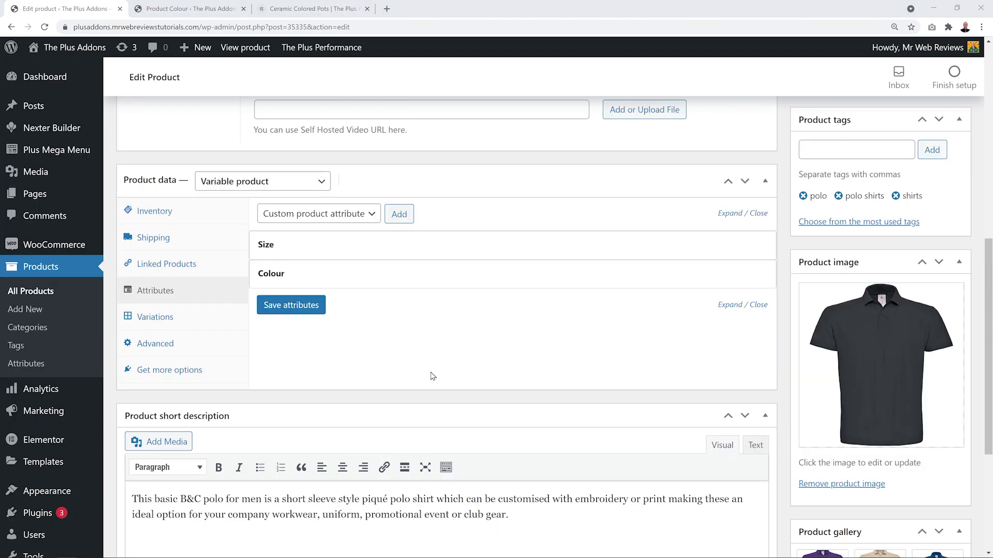
{"action": "left_click", "coordinate": [158, 318]}
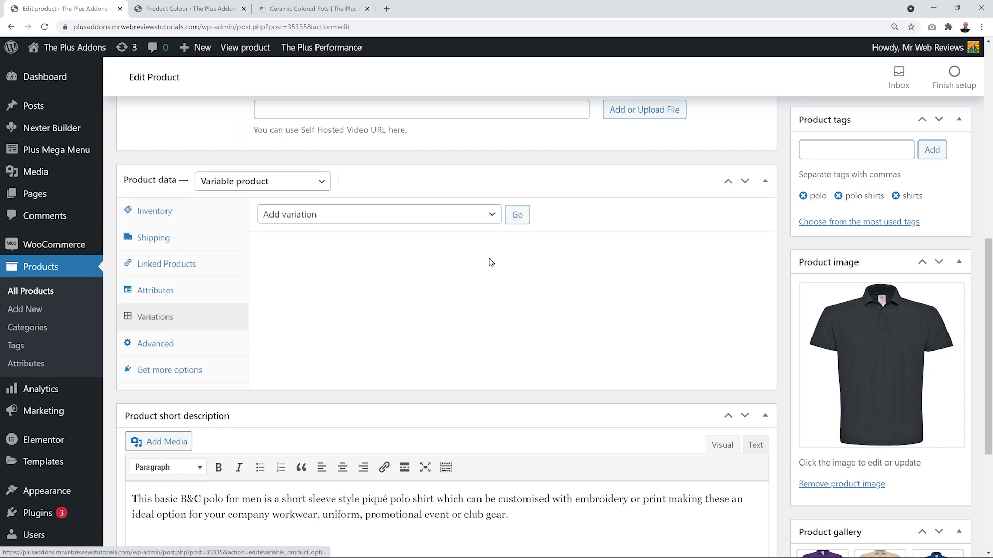
{"action": "left_click", "coordinate": [491, 219]}
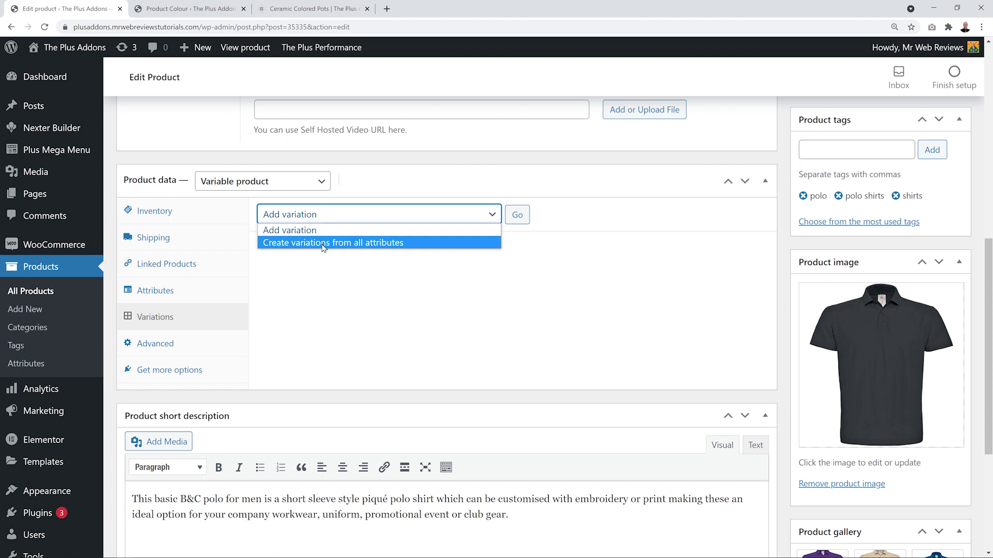
{"action": "left_click", "coordinate": [371, 243]}
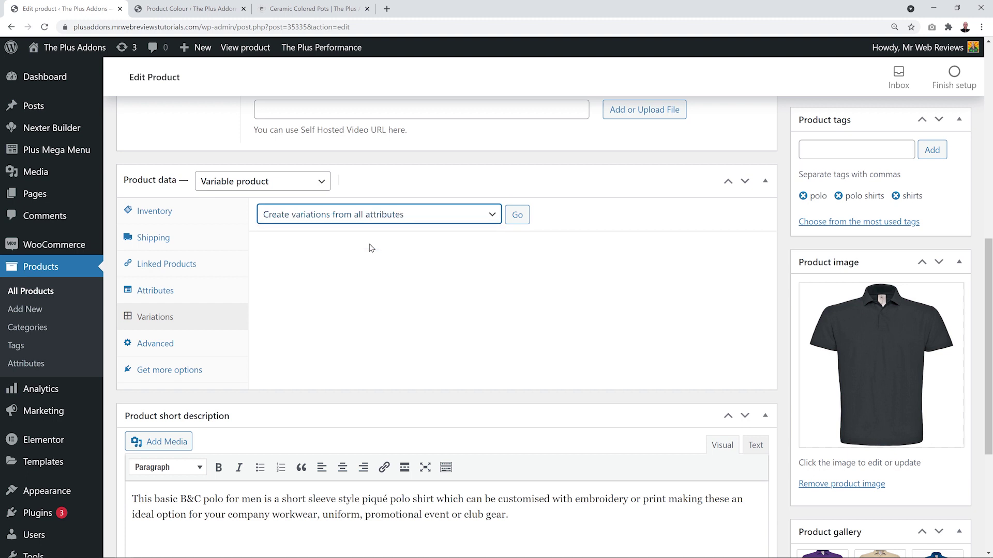
{"action": "left_click", "coordinate": [517, 215]}
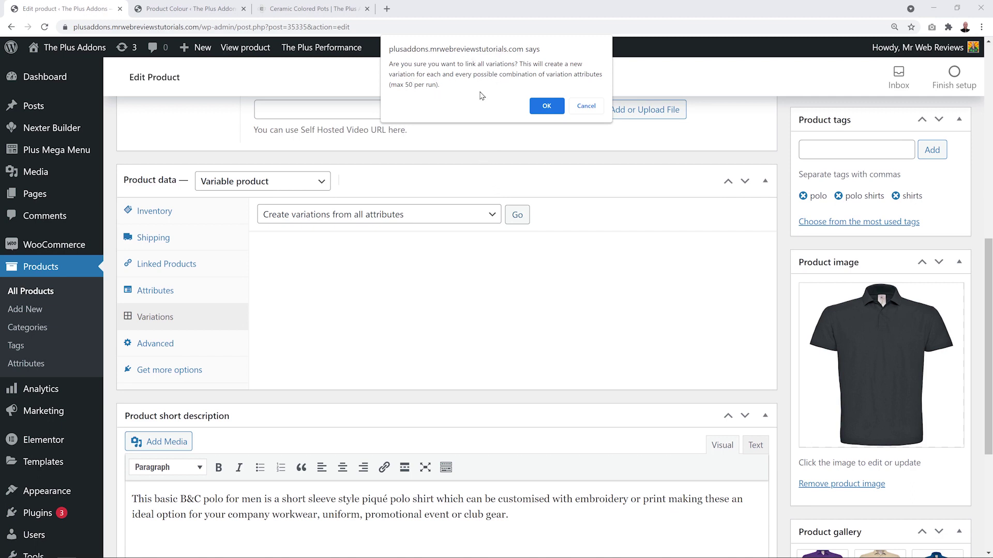
{"action": "left_click", "coordinate": [539, 110]}
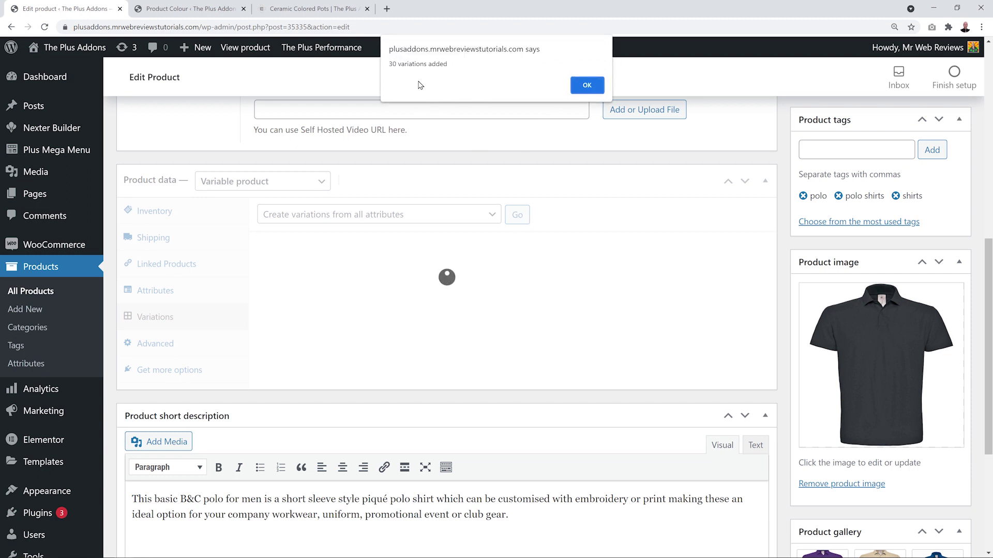
{"action": "left_click", "coordinate": [585, 87]}
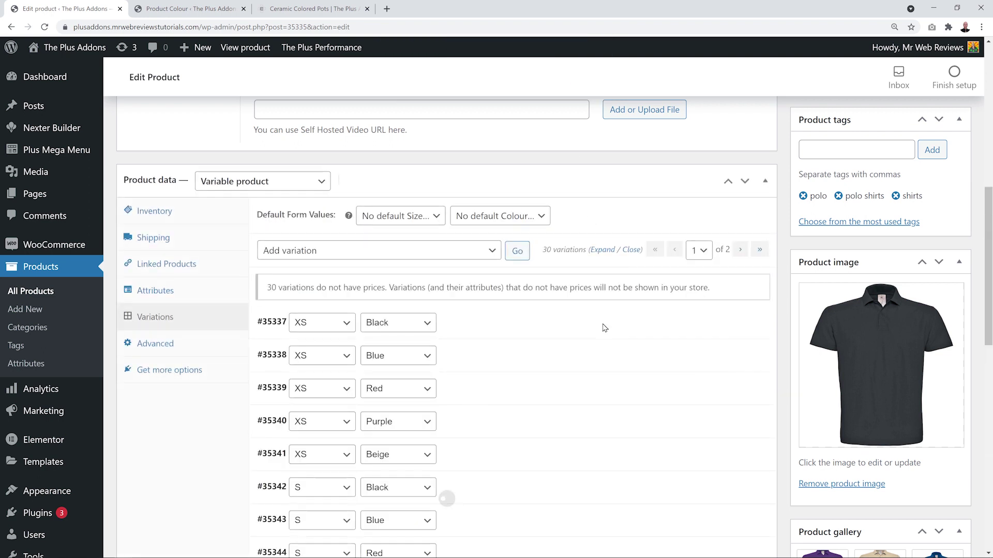
Step: Set the XS Black variation's regular price to 25 and its sale price to 20
{"action": "scroll", "coordinate": [629, 327], "scroll_direction": "down", "scroll_amount": 3}
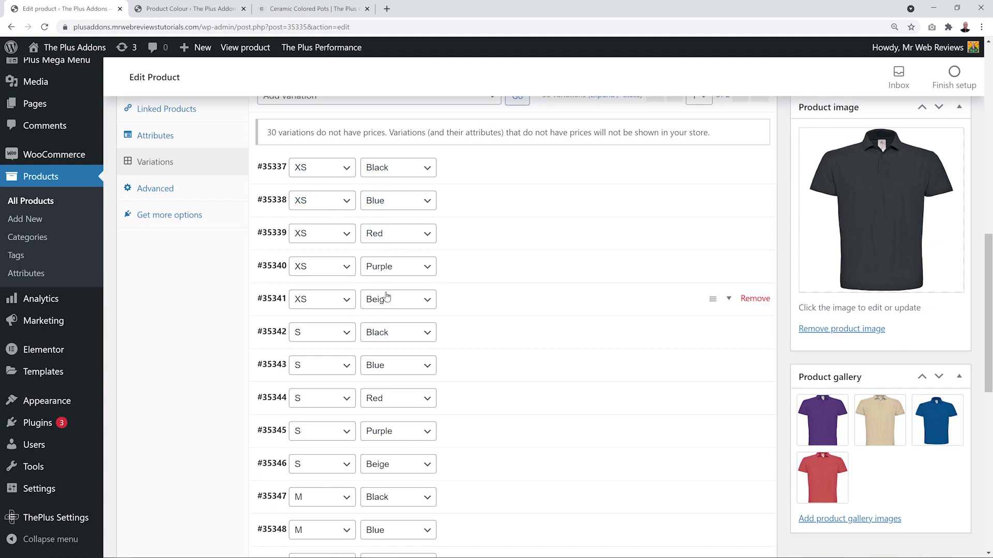
{"action": "scroll", "coordinate": [459, 250], "scroll_direction": "down", "scroll_amount": 2}
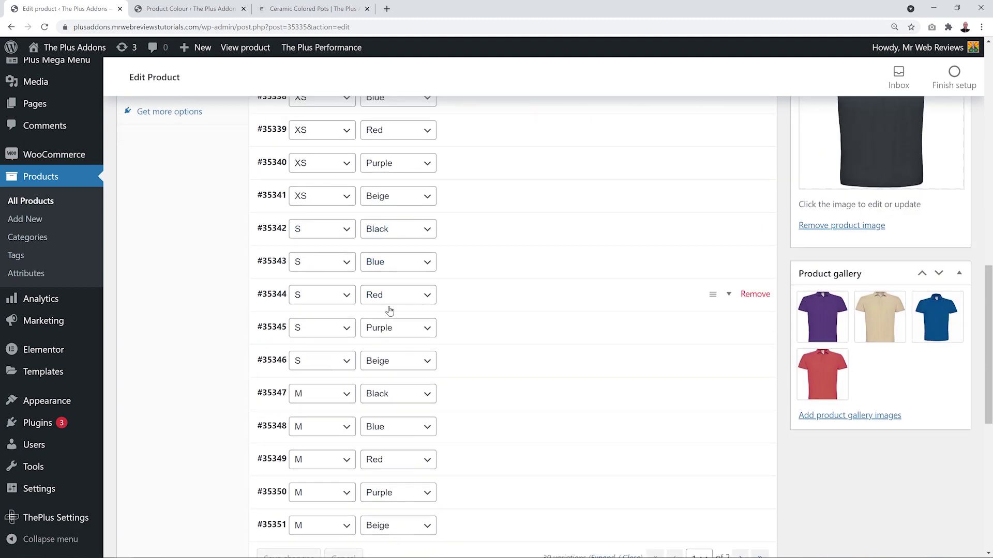
{"action": "scroll", "coordinate": [499, 358], "scroll_direction": "up", "scroll_amount": 3}
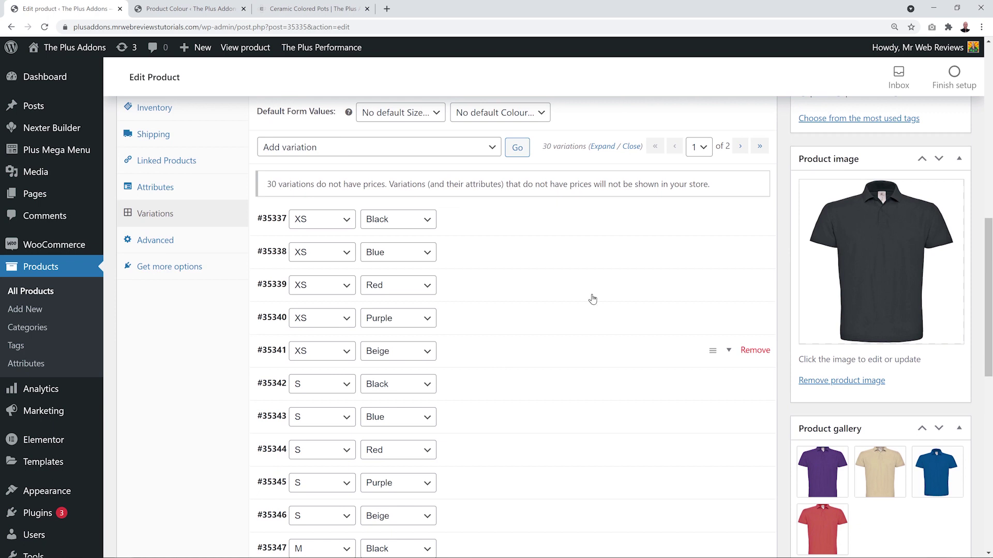
{"action": "left_click", "coordinate": [729, 220]}
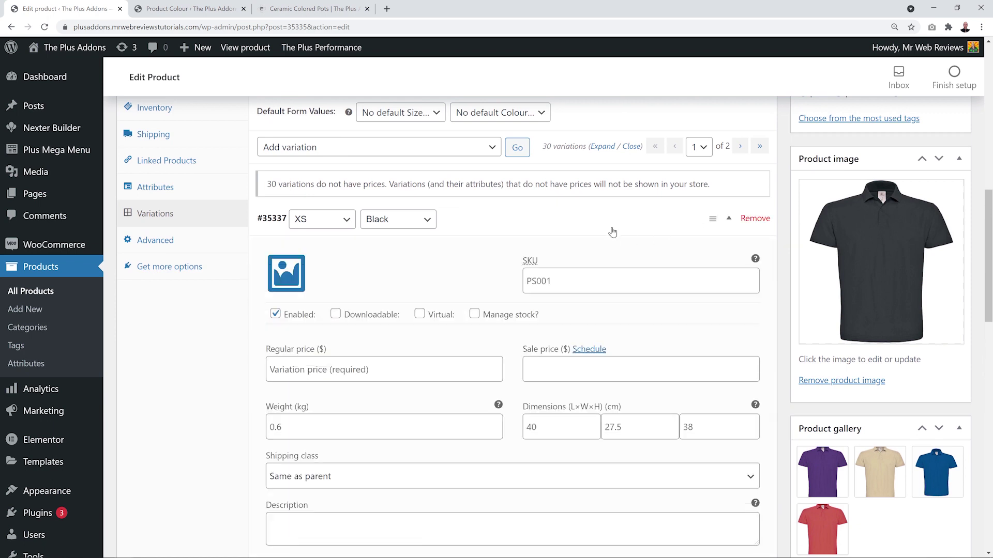
{"action": "scroll", "coordinate": [218, 286], "scroll_direction": "down", "scroll_amount": 3}
{"action": "scroll", "coordinate": [223, 287], "scroll_direction": "up", "scroll_amount": 1}
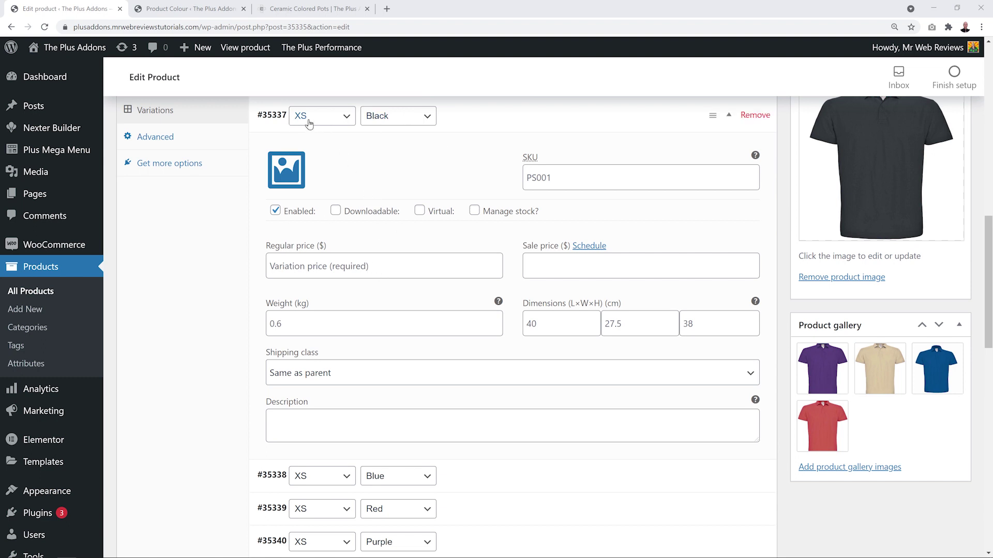
{"action": "left_click", "coordinate": [333, 275]}
{"action": "type", "text": "25"}
{"action": "left_click", "coordinate": [533, 263]}
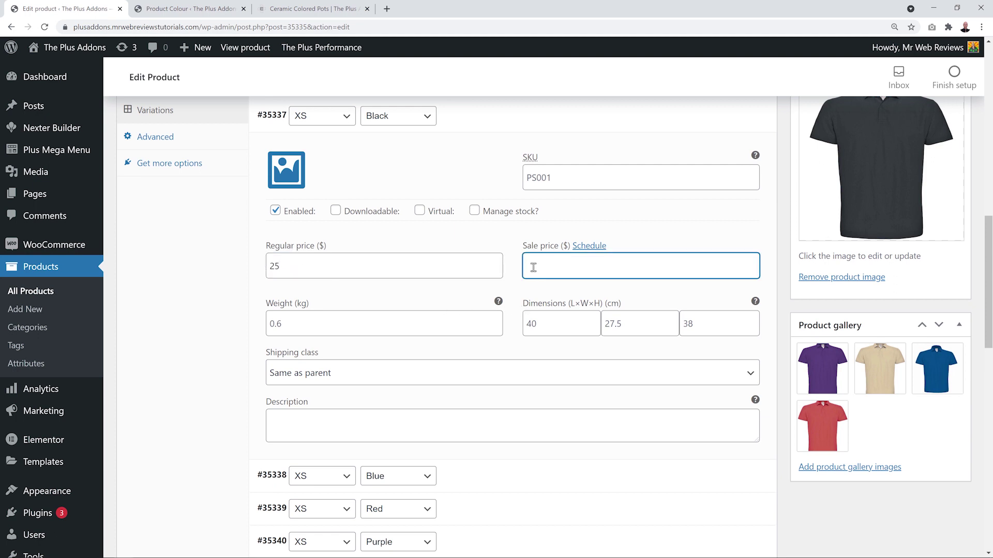
{"action": "type", "text": "20"}
{"action": "left_click", "coordinate": [215, 345]}
Step: Set the XS Blue variation's regular price to 25 and its sale price to 22
{"action": "scroll", "coordinate": [397, 408], "scroll_direction": "down", "scroll_amount": 4}
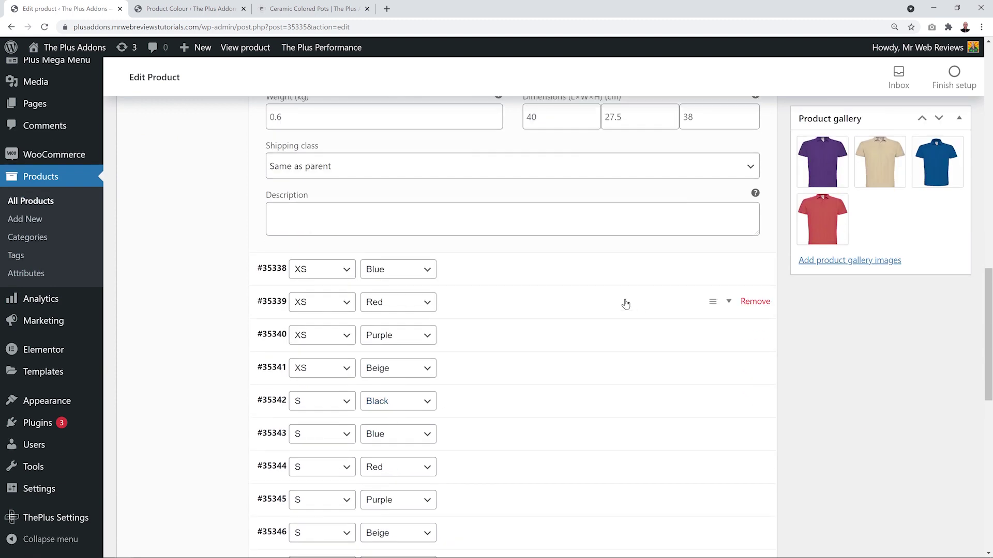
{"action": "left_click", "coordinate": [725, 273]}
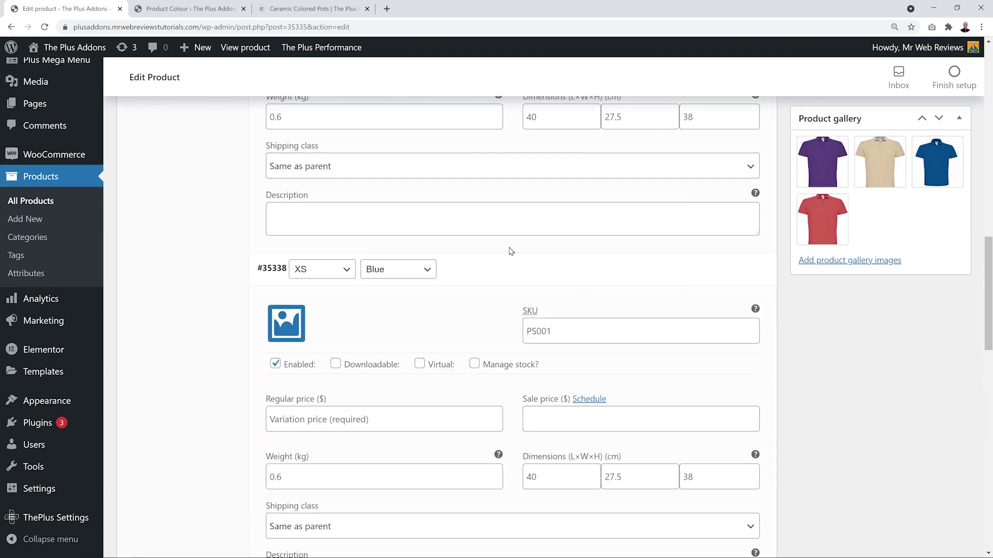
{"action": "scroll", "coordinate": [399, 315], "scroll_direction": "down", "scroll_amount": 2}
{"action": "left_click", "coordinate": [400, 317]}
{"action": "type", "text": "25"}
{"action": "left_click", "coordinate": [581, 323]}
{"action": "left_click", "coordinate": [215, 380]}
Step: Look over the remaining variations and the product gallery images
{"action": "scroll", "coordinate": [215, 380], "scroll_direction": "down", "scroll_amount": 3}
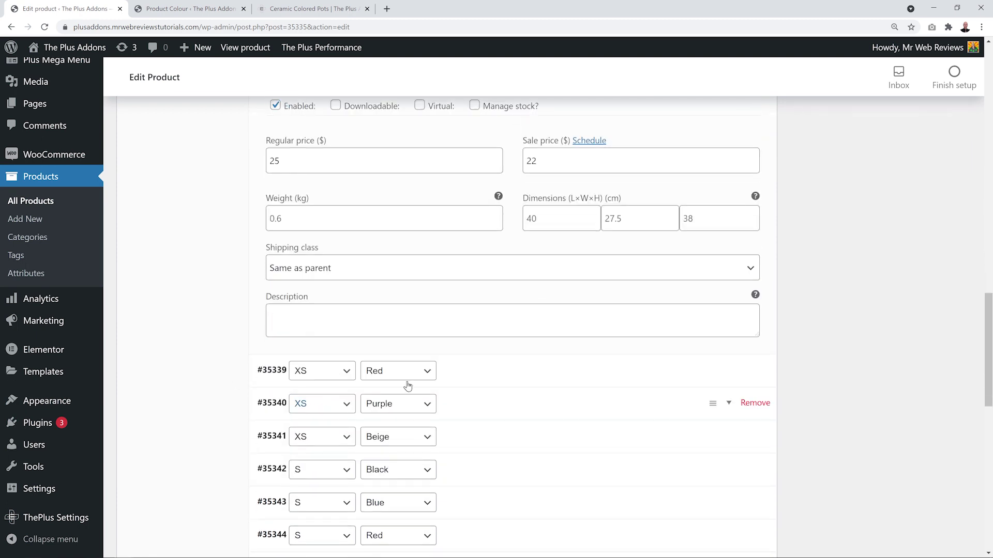
{"action": "scroll", "coordinate": [542, 303], "scroll_direction": "down", "scroll_amount": 7}
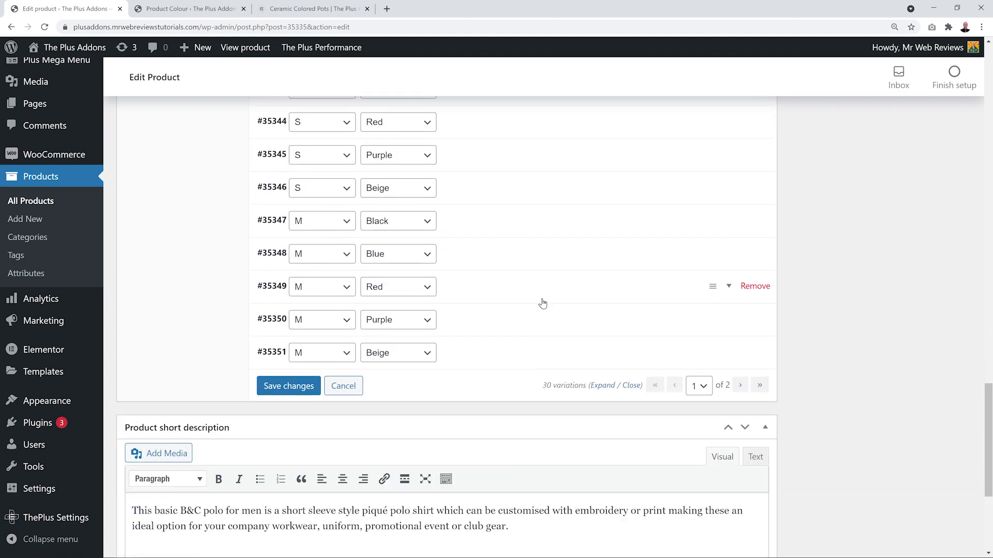
{"action": "scroll", "coordinate": [474, 352], "scroll_direction": "up", "scroll_amount": 4}
{"action": "scroll", "coordinate": [475, 353], "scroll_direction": "up", "scroll_amount": 12}
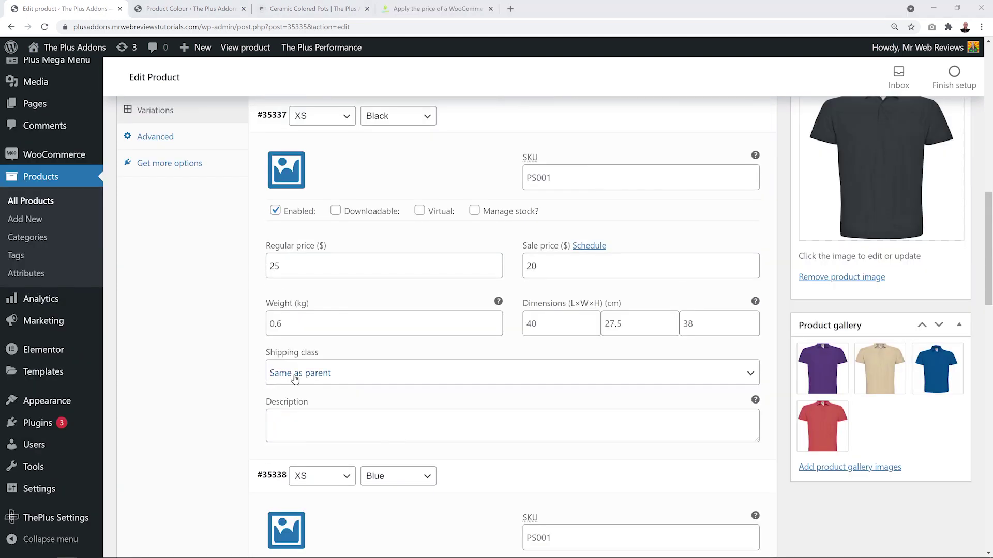
{"action": "scroll", "coordinate": [311, 359], "scroll_direction": "up", "scroll_amount": 3}
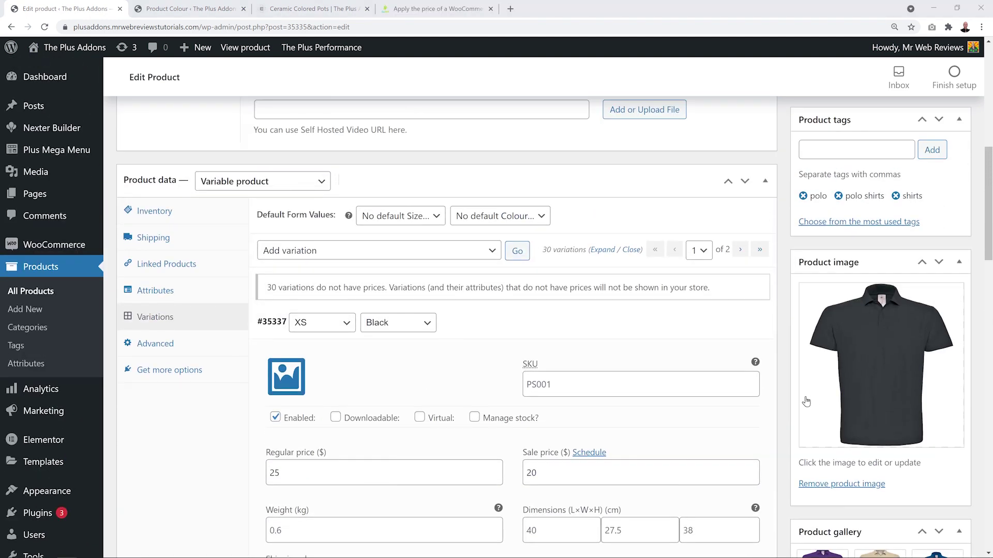
{"action": "scroll", "coordinate": [806, 400], "scroll_direction": "down", "scroll_amount": 3}
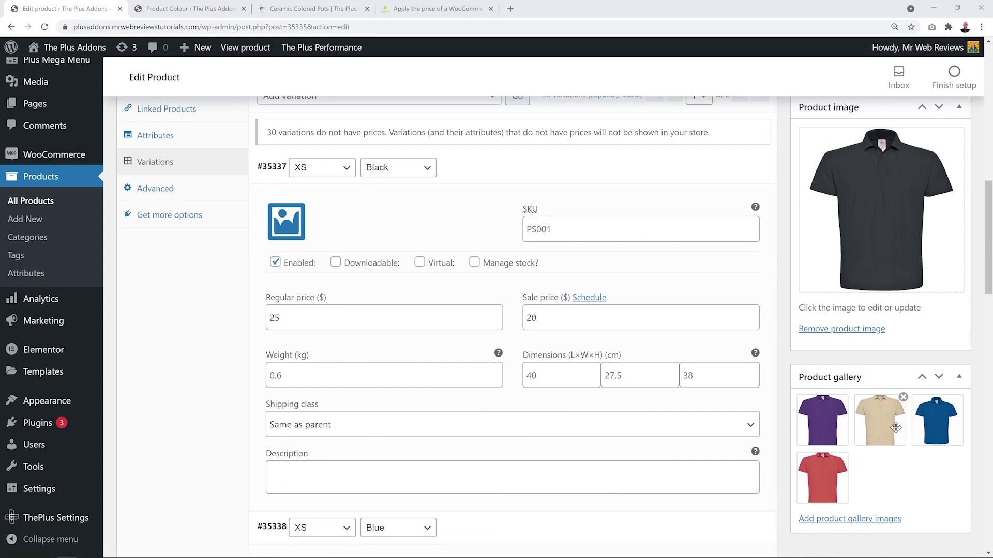
{"action": "mouse_move", "coordinate": [808, 497]}
Step: Bulk-set the regular price of all variations to 25 and save the pending changes
{"action": "scroll", "coordinate": [808, 498], "scroll_direction": "up", "scroll_amount": 4}
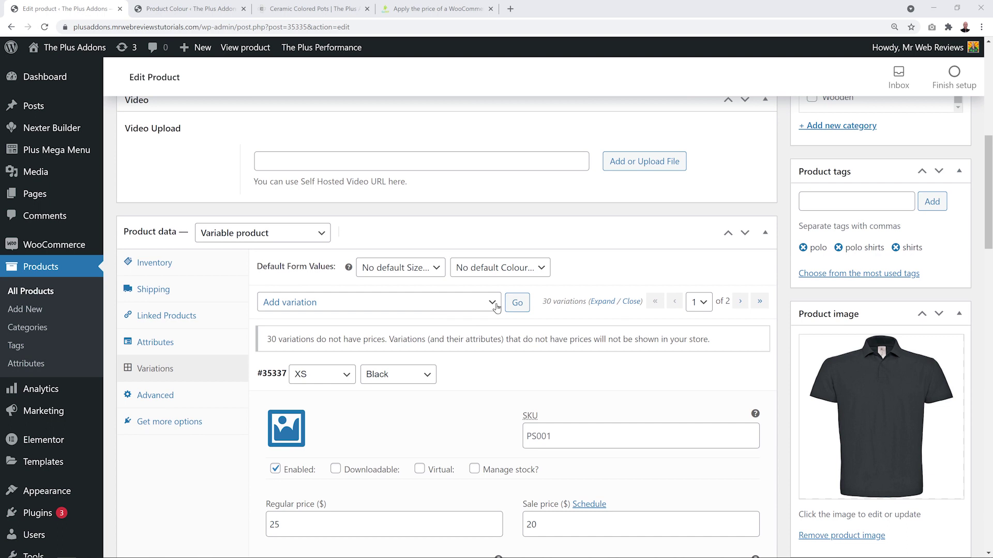
{"action": "left_click", "coordinate": [496, 308]}
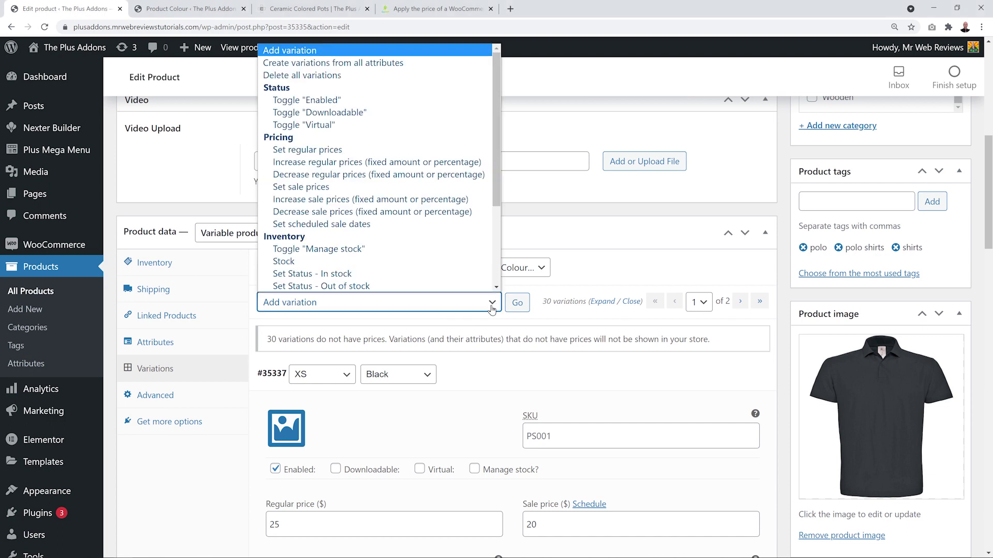
{"action": "left_click", "coordinate": [326, 149]}
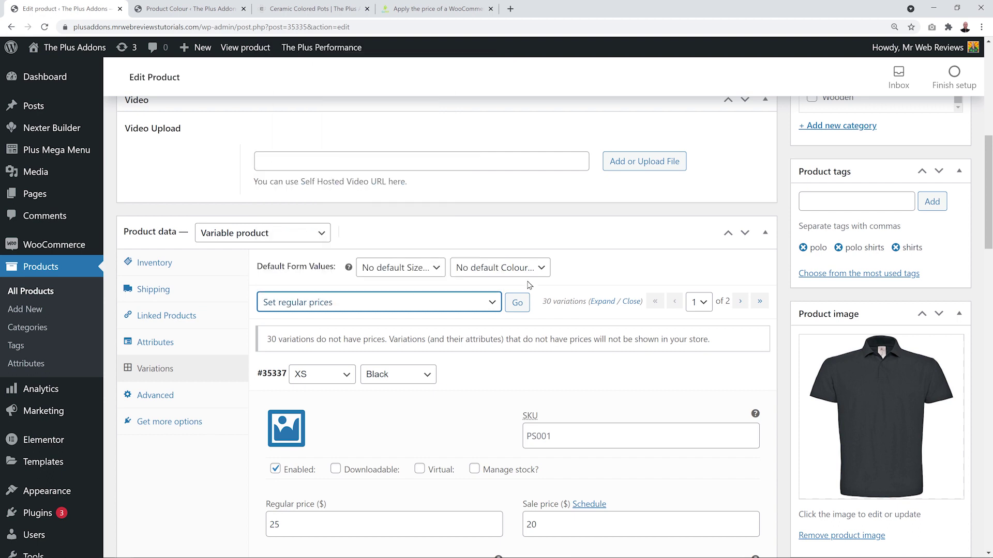
{"action": "left_click", "coordinate": [518, 305]}
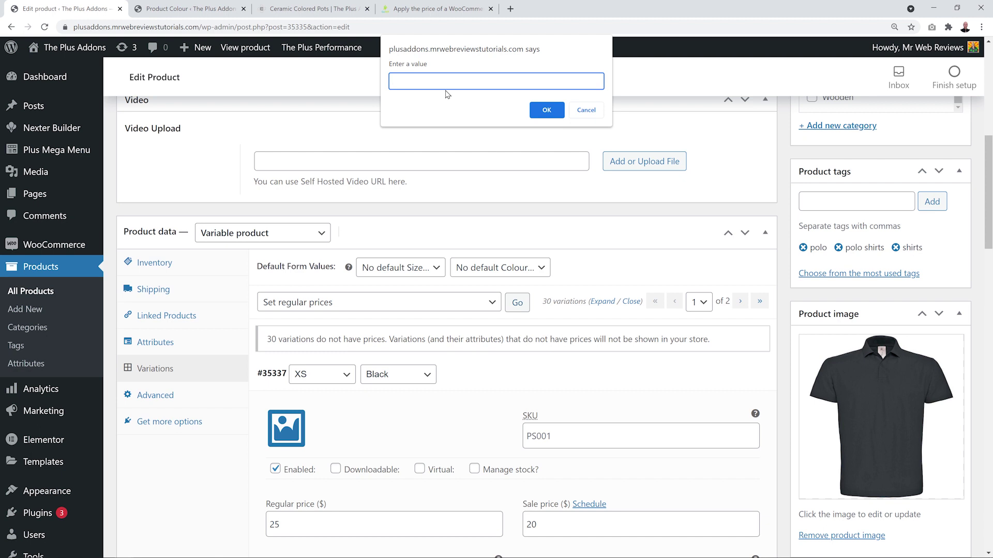
{"action": "type", "text": "25"}
{"action": "left_click", "coordinate": [547, 112]}
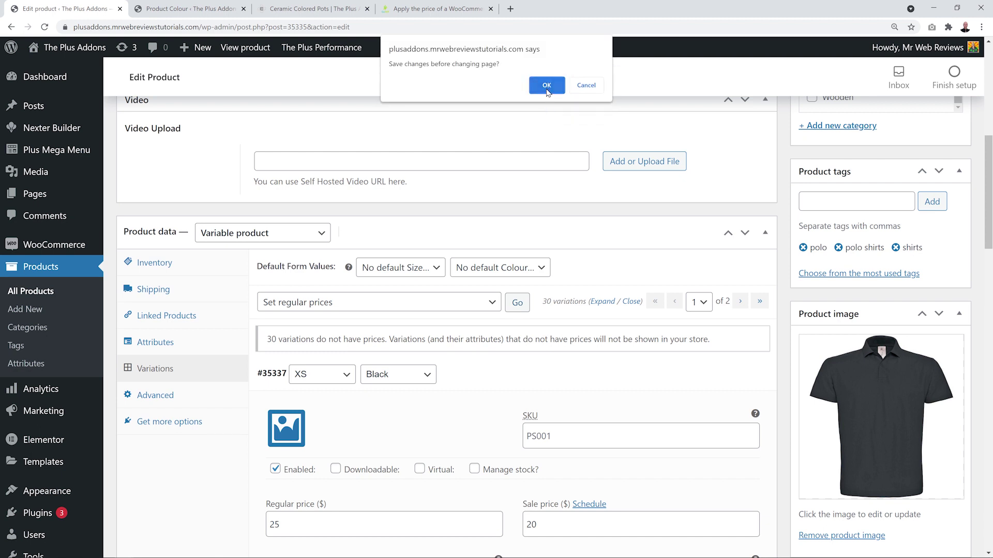
{"action": "left_click", "coordinate": [547, 86]}
Step: Expand the S Red variation to check its regular price
{"action": "scroll", "coordinate": [467, 260], "scroll_direction": "down", "scroll_amount": 3}
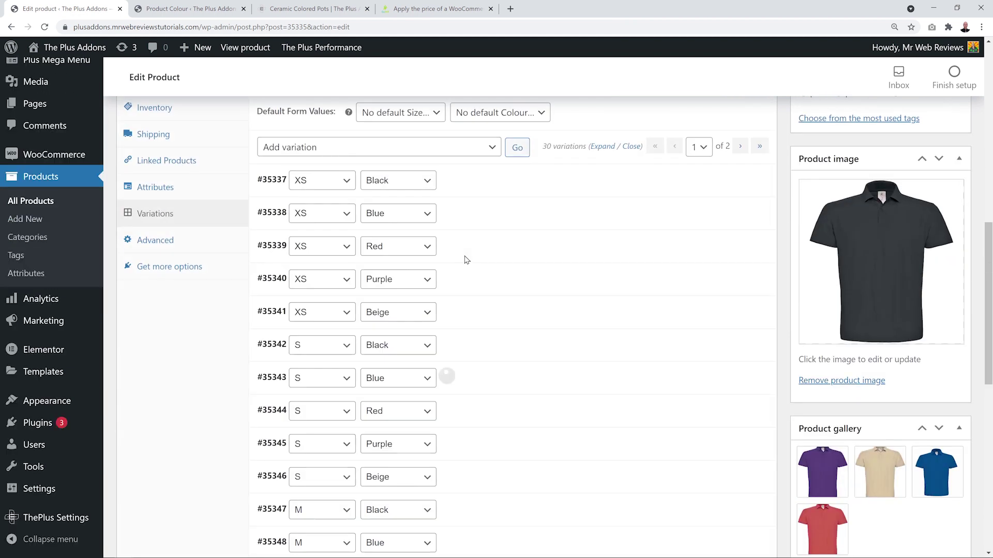
{"action": "scroll", "coordinate": [475, 362], "scroll_direction": "down", "scroll_amount": 3}
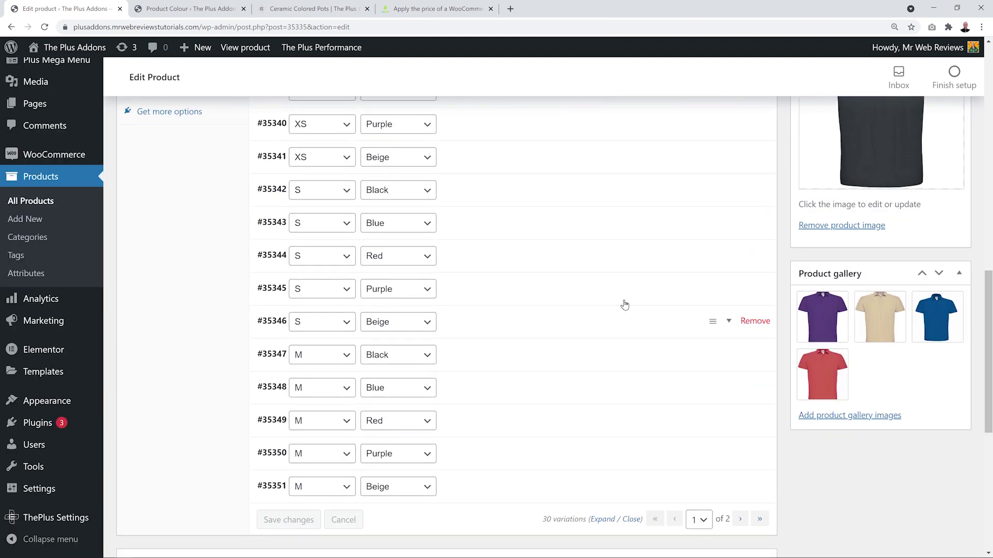
{"action": "left_click", "coordinate": [729, 255]}
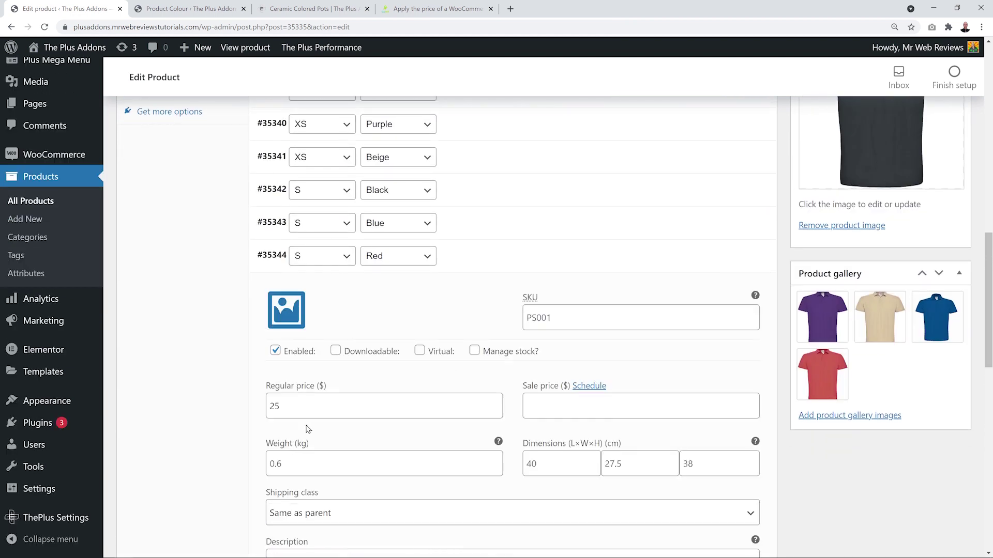
Step: Bulk-set the sale price of all variations to 20
{"action": "scroll", "coordinate": [147, 411], "scroll_direction": "up", "scroll_amount": 6}
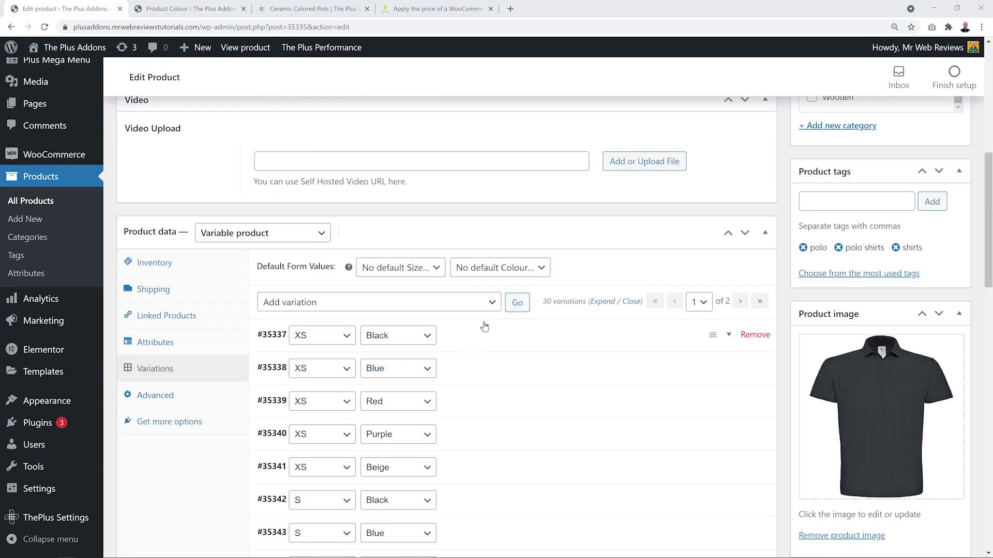
{"action": "left_click", "coordinate": [491, 303]}
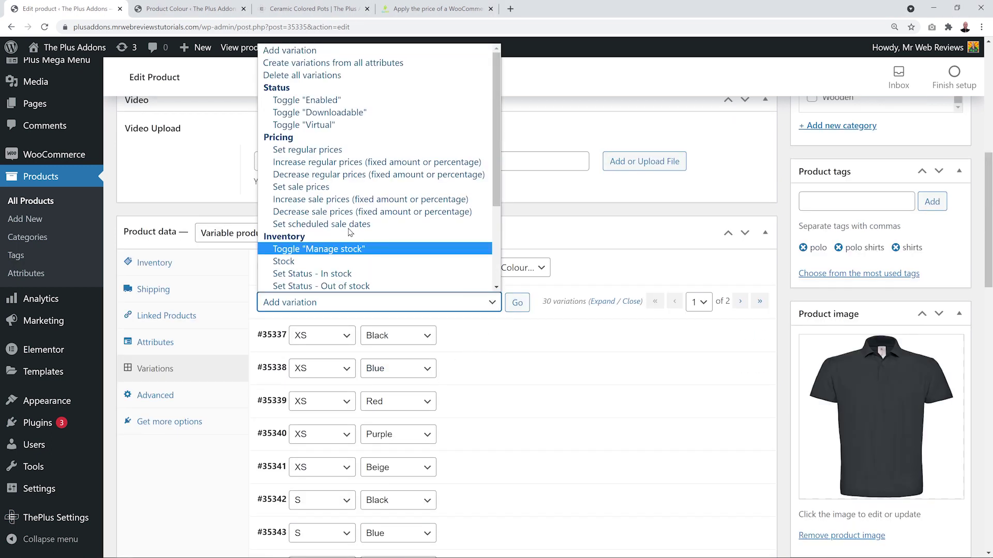
{"action": "left_click", "coordinate": [300, 187]}
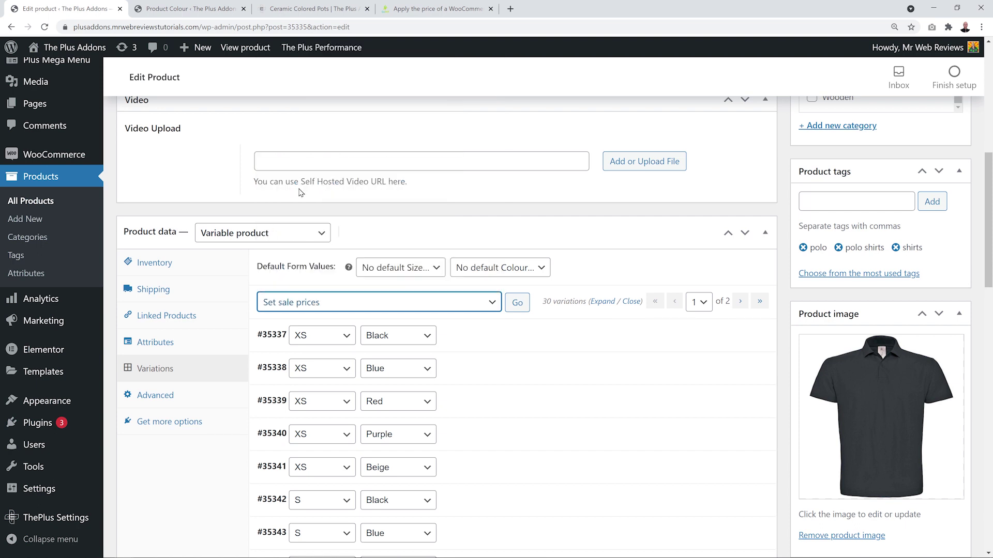
{"action": "left_click", "coordinate": [517, 304]}
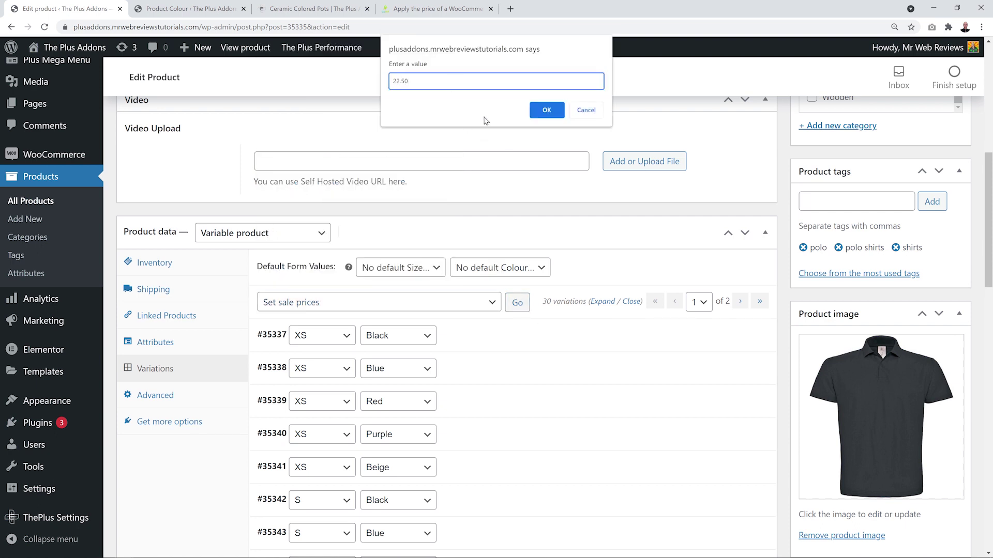
{"action": "left_click_drag", "start_coordinate": [420, 88], "coordinate": [313, 83]}
{"action": "type", "text": "20"}
{"action": "left_click", "coordinate": [549, 112]}
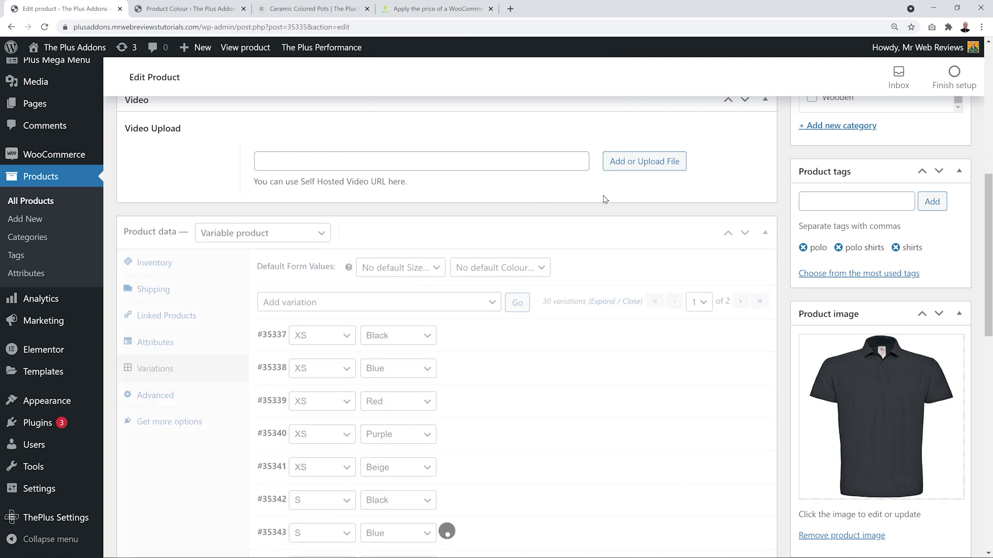
Step: Expand the S Beige variation to check its sale price
{"action": "scroll", "coordinate": [597, 213], "scroll_direction": "down", "scroll_amount": 6}
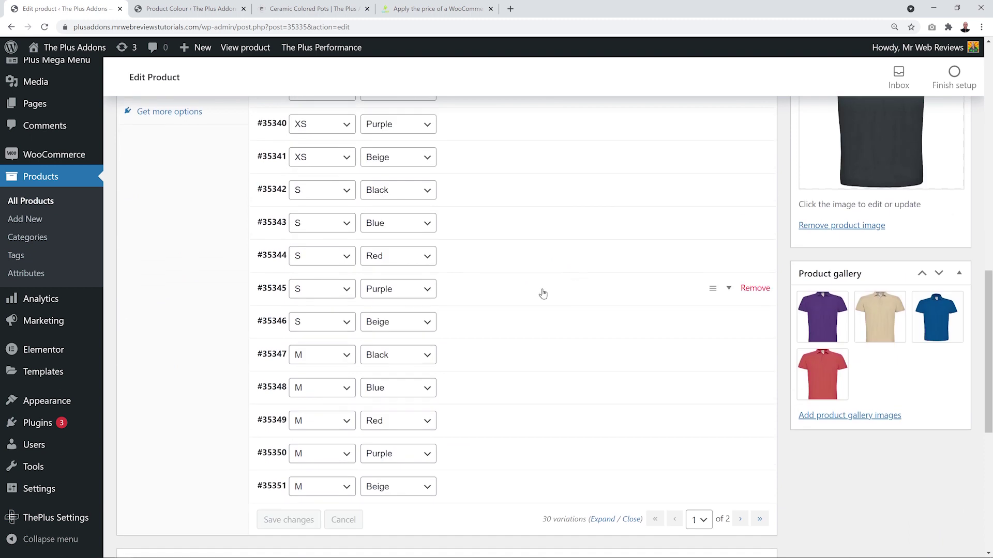
{"action": "left_click", "coordinate": [728, 324]}
{"action": "scroll", "coordinate": [668, 325], "scroll_direction": "down", "scroll_amount": 2}
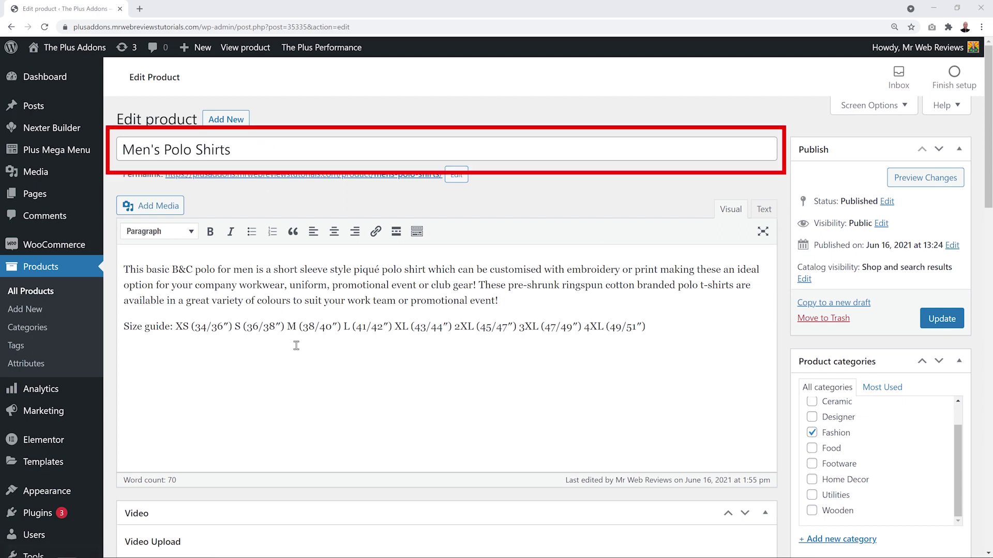
Step: Review the Men's Polo Shirts product's title, description, categories, tags, main image, gallery images and short description
{"action": "scroll", "coordinate": [931, 310], "scroll_direction": "down", "scroll_amount": 4}
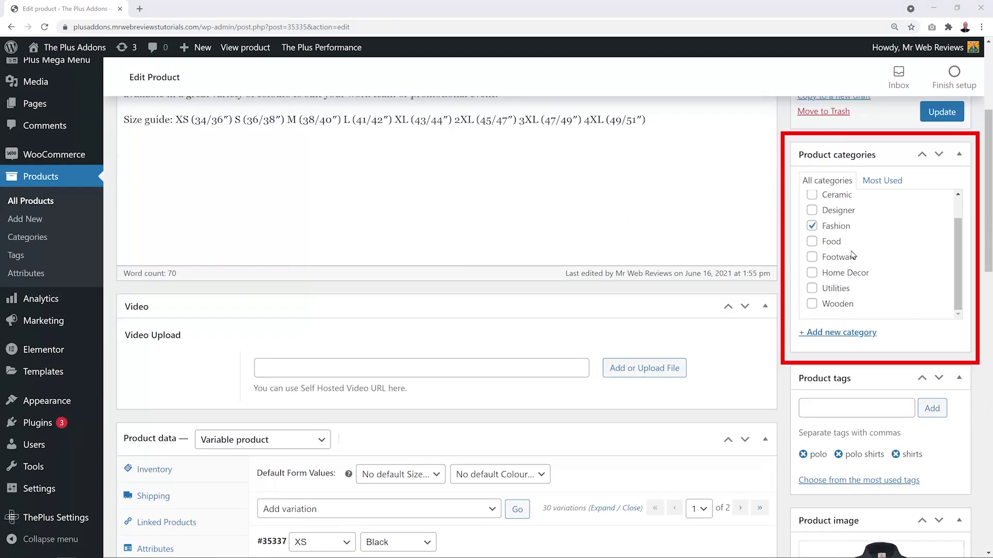
{"action": "scroll", "coordinate": [929, 310], "scroll_direction": "down", "scroll_amount": 5}
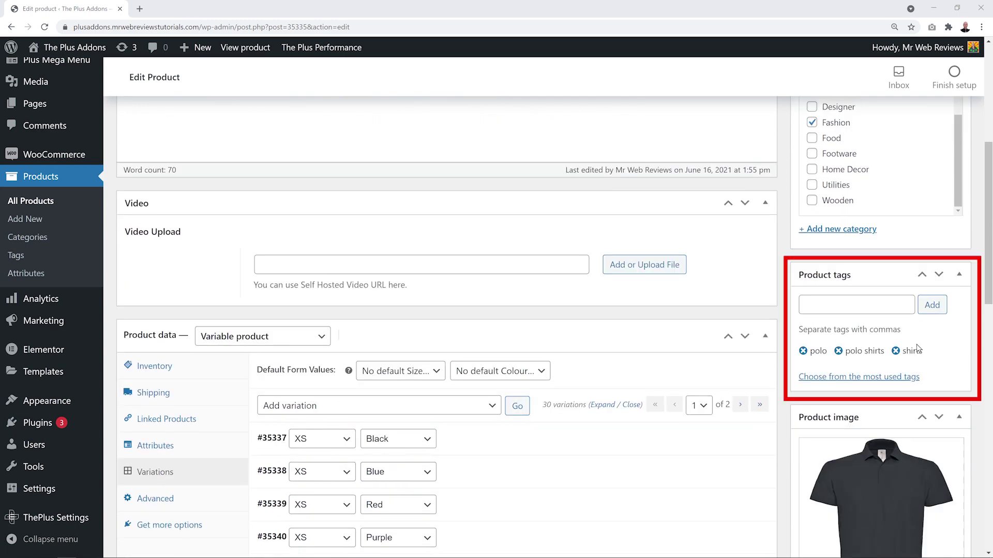
{"action": "scroll", "coordinate": [915, 345], "scroll_direction": "down", "scroll_amount": 2}
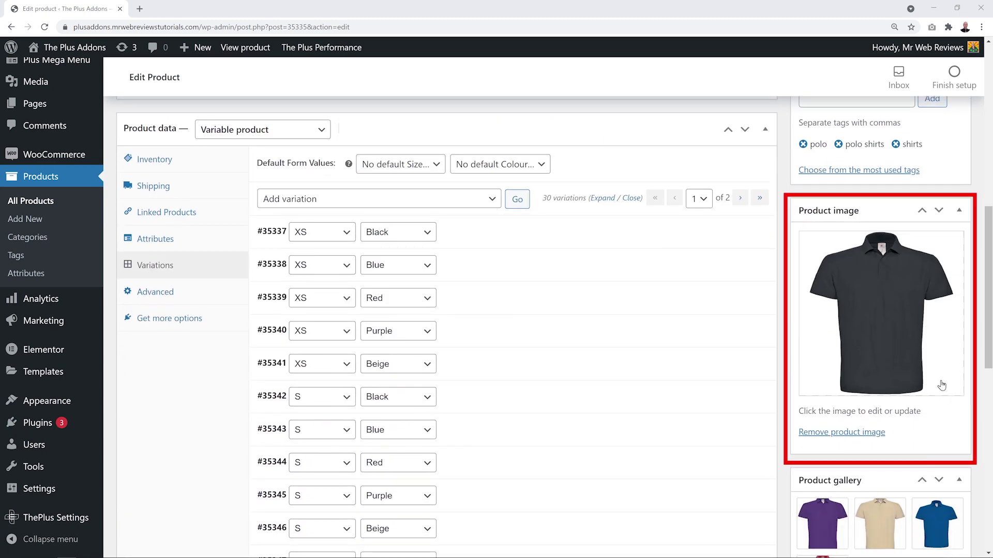
{"action": "scroll", "coordinate": [939, 386], "scroll_direction": "down", "scroll_amount": 2}
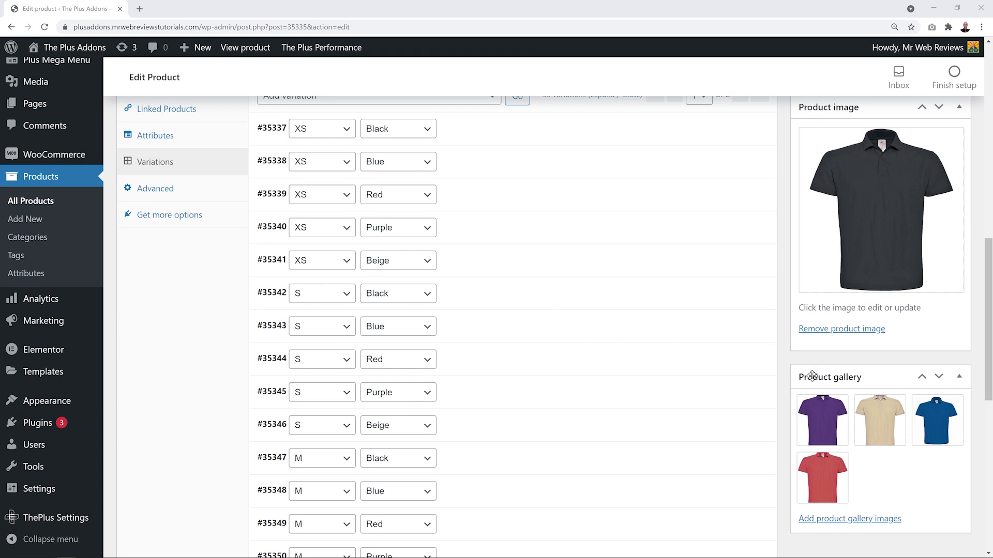
{"action": "scroll", "coordinate": [731, 383], "scroll_direction": "down", "scroll_amount": 4}
{"action": "scroll", "coordinate": [731, 384], "scroll_direction": "down", "scroll_amount": 4}
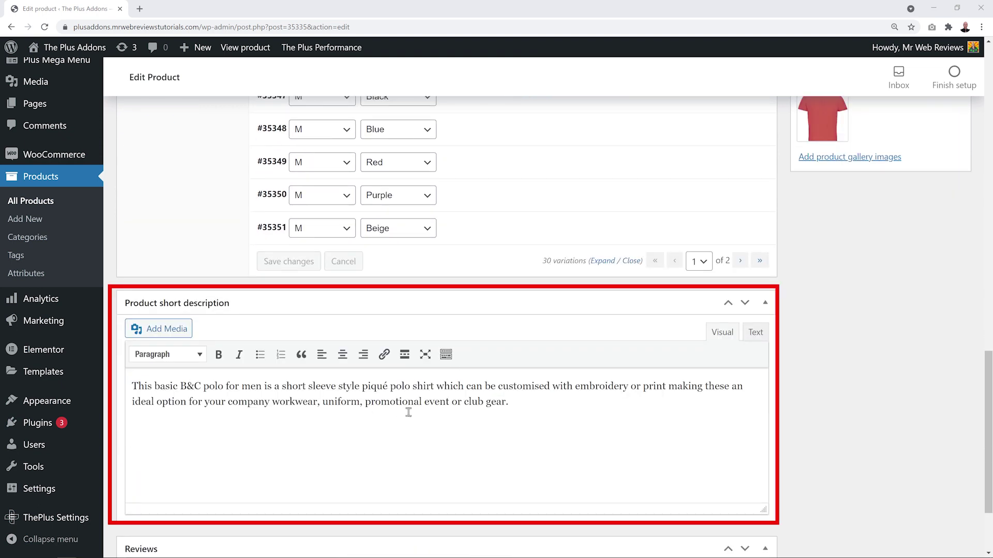
{"action": "scroll", "coordinate": [546, 408], "scroll_direction": "up", "scroll_amount": 4}
{"action": "scroll", "coordinate": [548, 408], "scroll_direction": "up", "scroll_amount": 8}
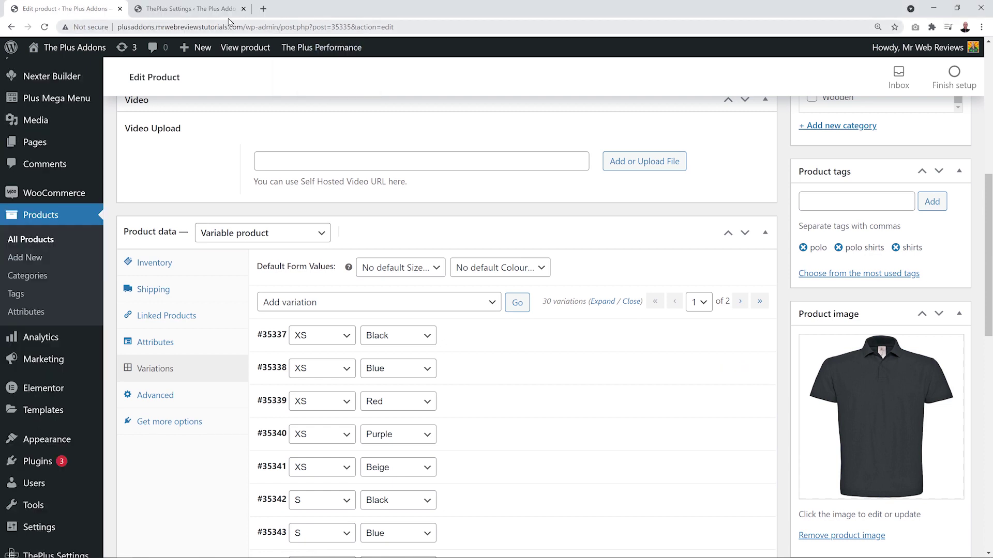
Step: Attach P1010672.mp4 from the media library as the Men's Polo Shirts product video
{"action": "left_click", "coordinate": [189, 9]}
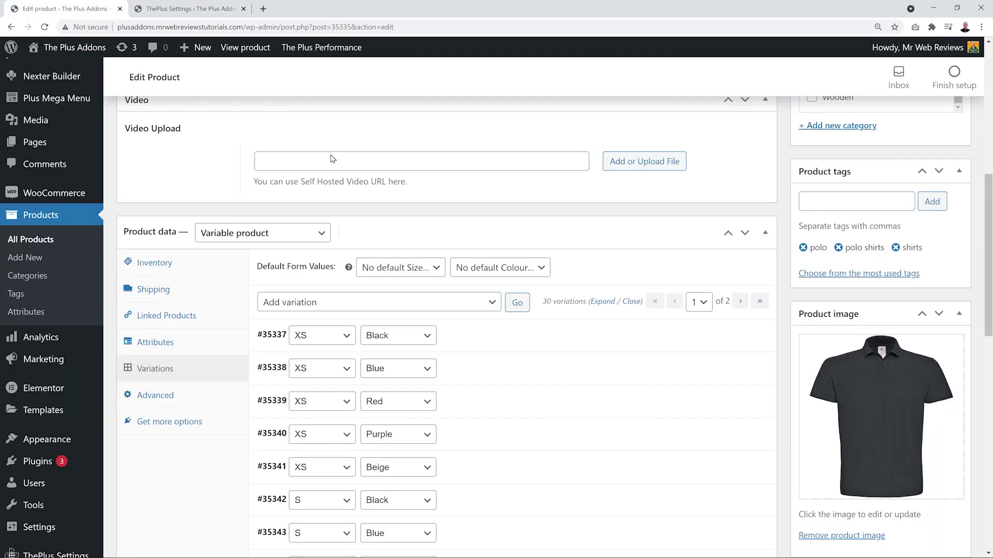
{"action": "left_click", "coordinate": [86, 14]}
{"action": "scroll", "coordinate": [156, 115], "scroll_direction": "up", "scroll_amount": 2}
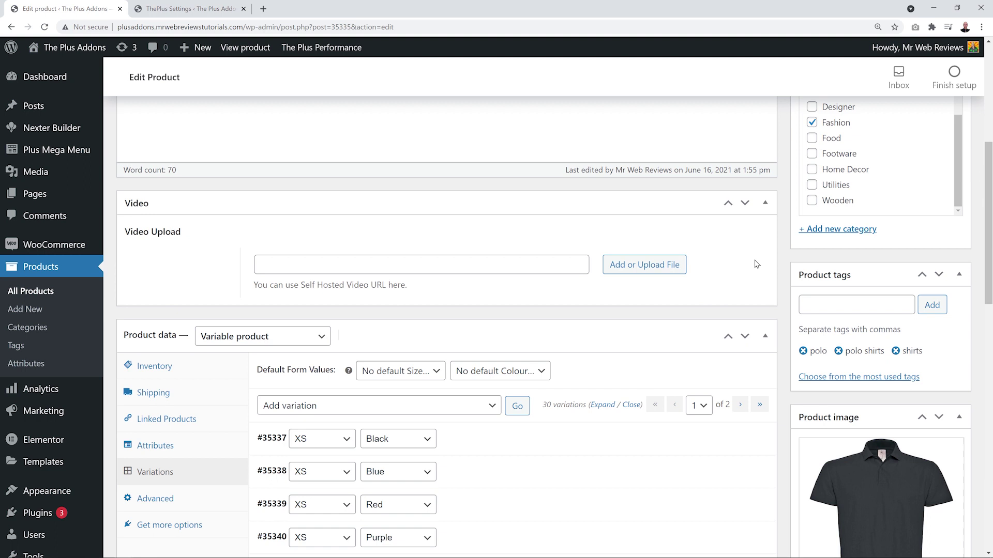
{"action": "left_click", "coordinate": [643, 265]}
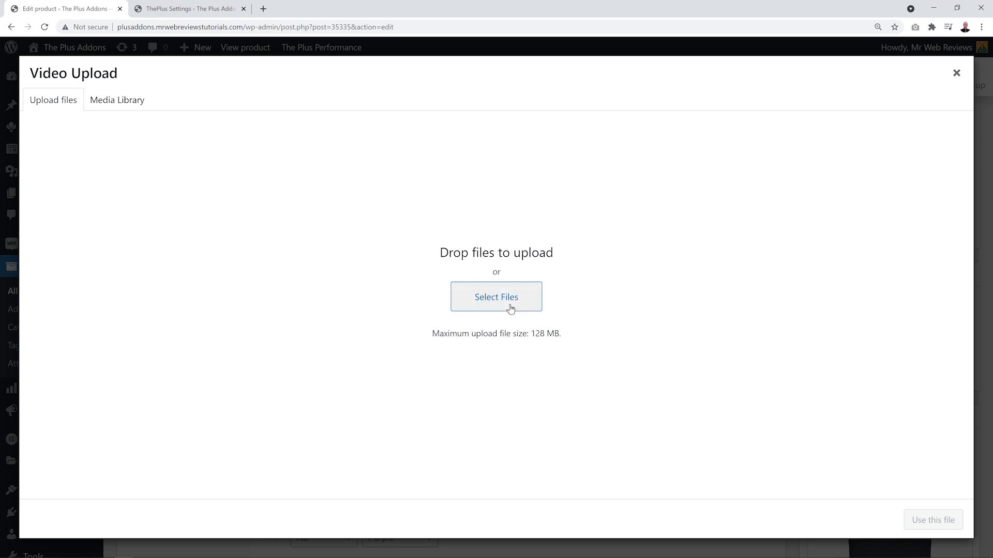
{"action": "left_click", "coordinate": [132, 99]}
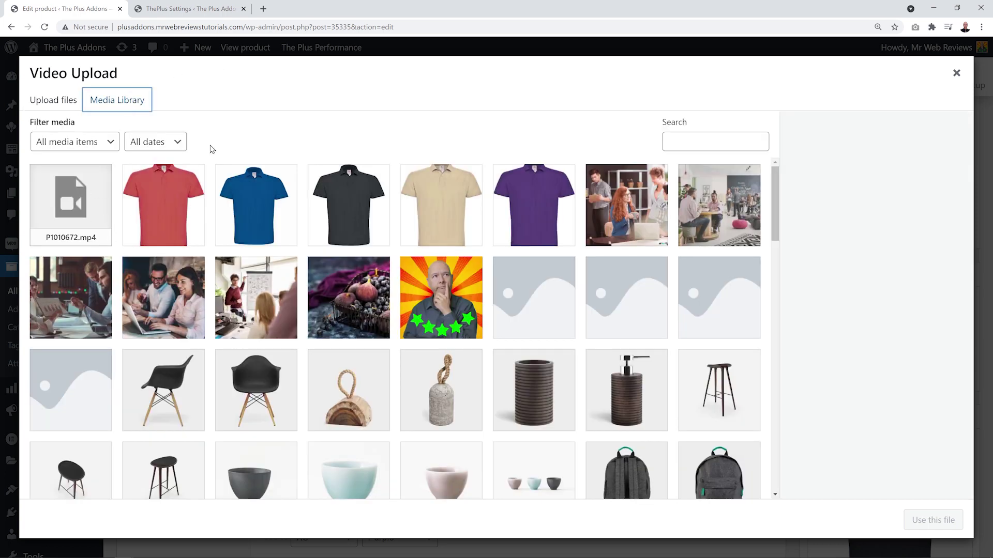
{"action": "left_click", "coordinate": [76, 212]}
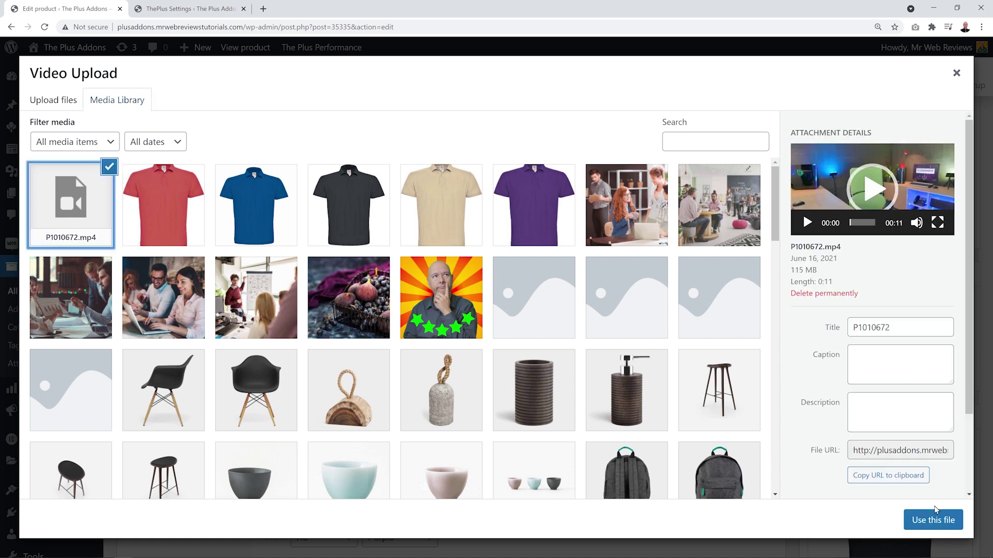
{"action": "left_click", "coordinate": [931, 523]}
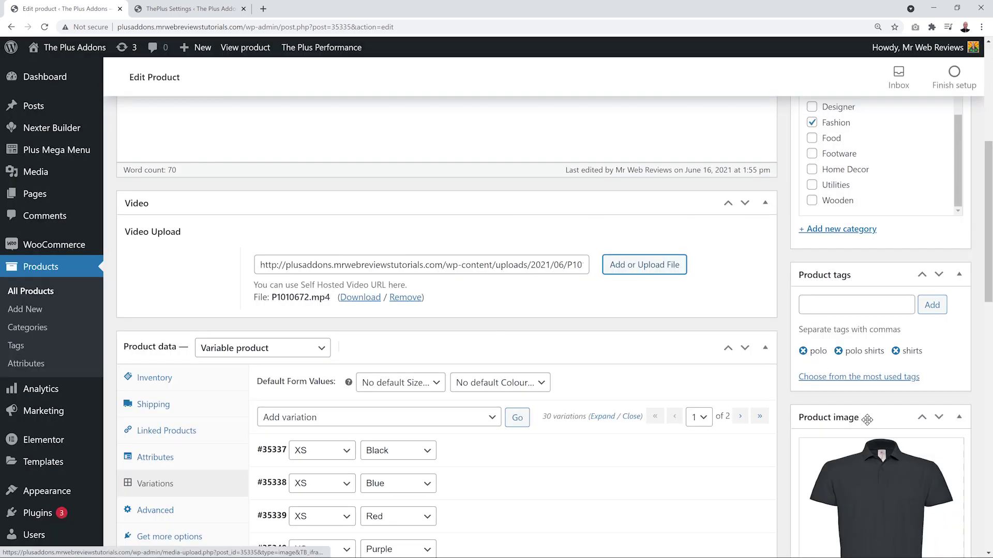
{"action": "left_click", "coordinate": [782, 286]}
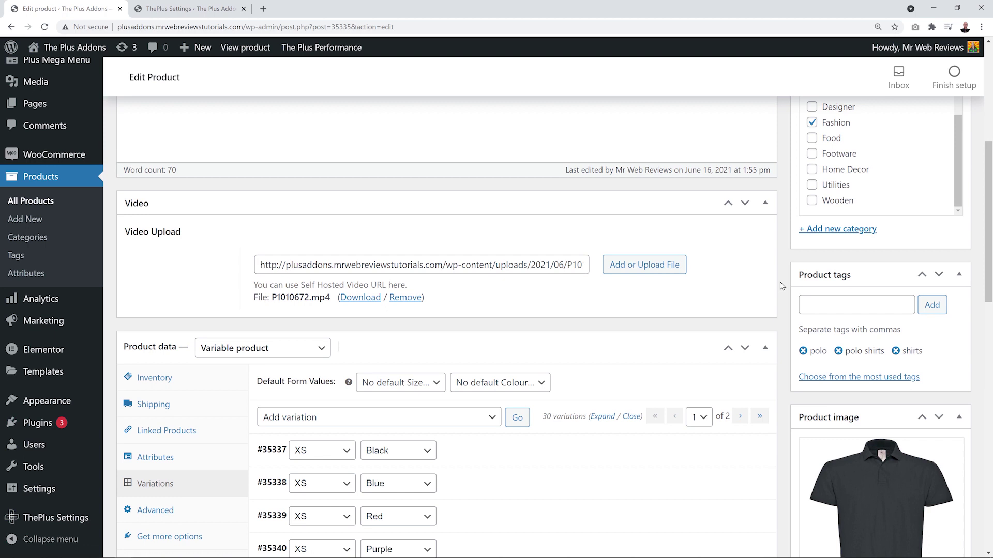
Step: Update the product and open its live page in a separate browser tab
{"action": "scroll", "coordinate": [782, 286], "scroll_direction": "up", "scroll_amount": 4}
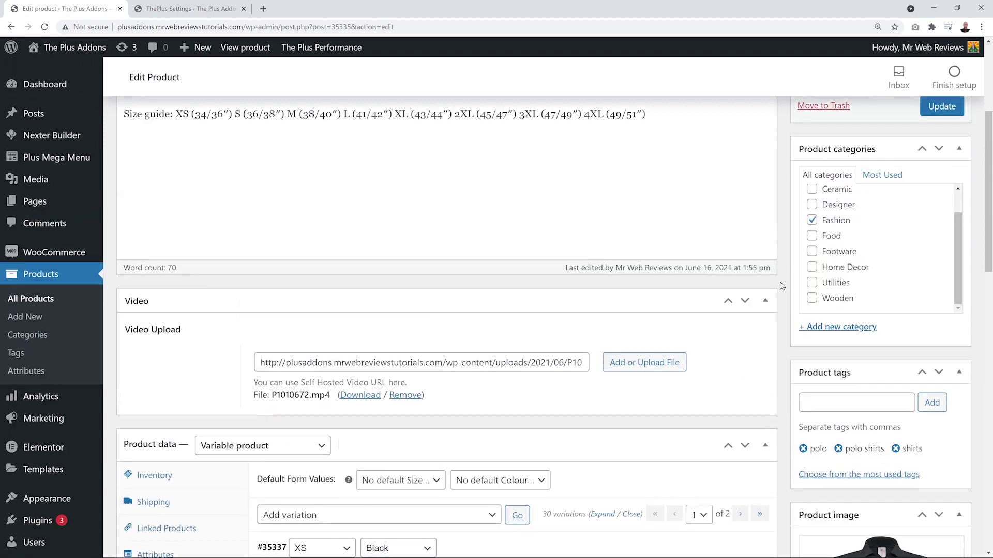
{"action": "left_click", "coordinate": [942, 216]}
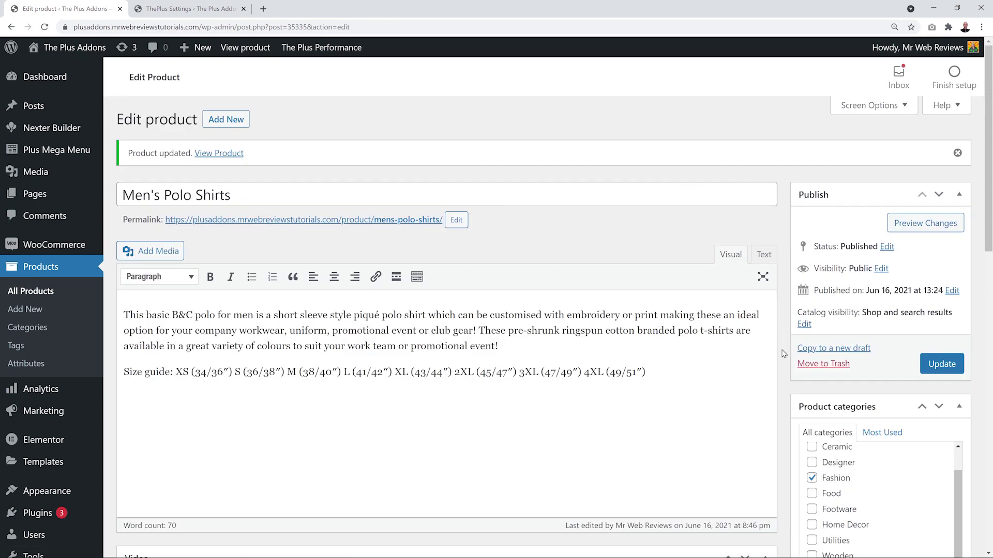
{"action": "right_click", "coordinate": [227, 154]}
{"action": "left_click", "coordinate": [237, 163]}
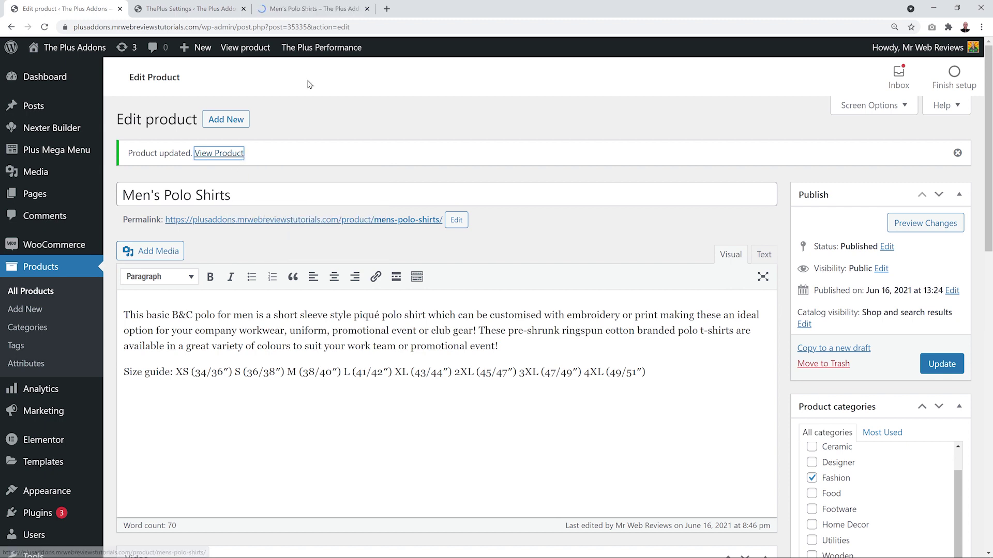
{"action": "left_click", "coordinate": [300, 9]}
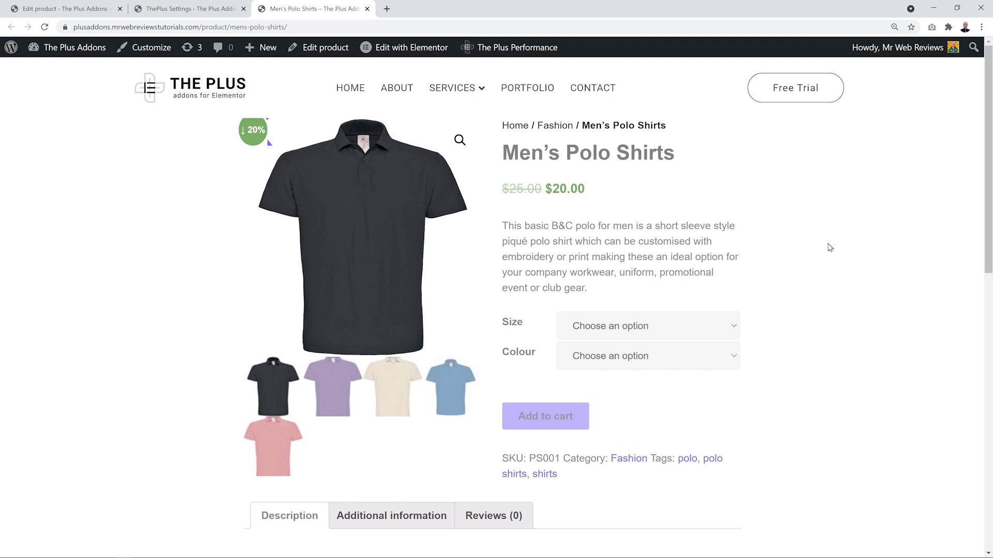
Step: Check the Size and Colour choices offered on the live Men's Polo Shirts page
{"action": "left_click", "coordinate": [736, 326]}
{"action": "left_click", "coordinate": [739, 347]}
{"action": "left_click", "coordinate": [732, 362]}
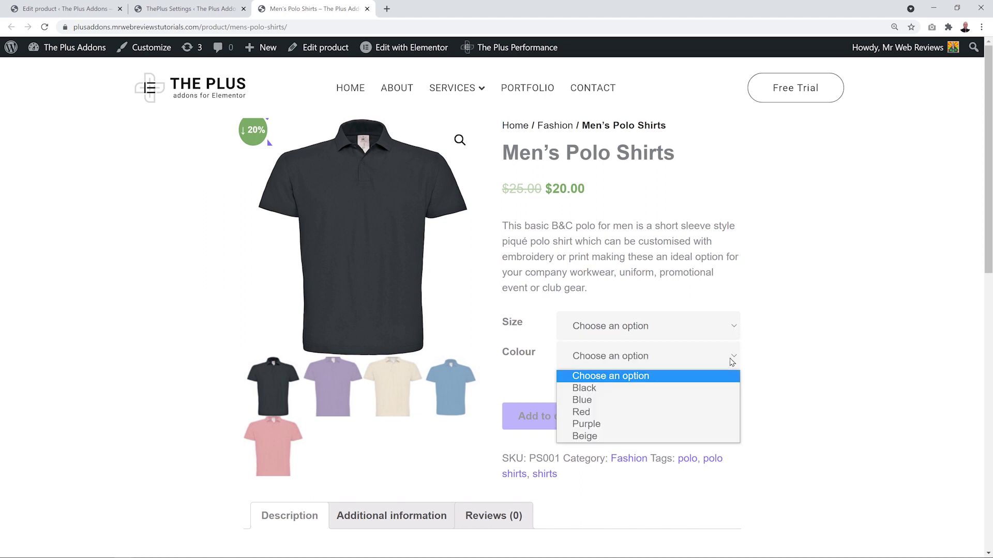
{"action": "left_click", "coordinate": [732, 362]}
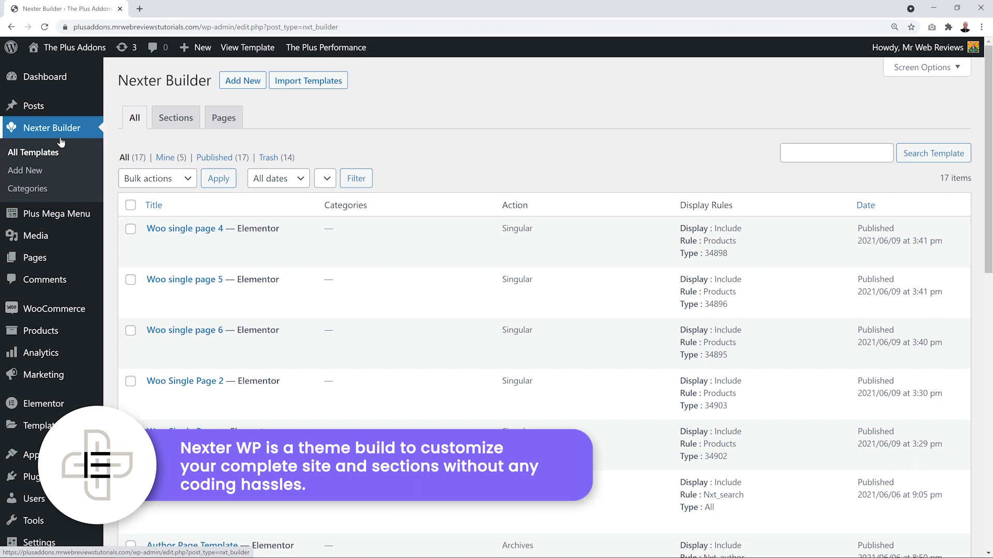
Step: Create a Nexter Builder template titled "Woo Single Page Template" with the Pages layout and Singular page type
{"action": "mouse_move", "coordinate": [35, 407]}
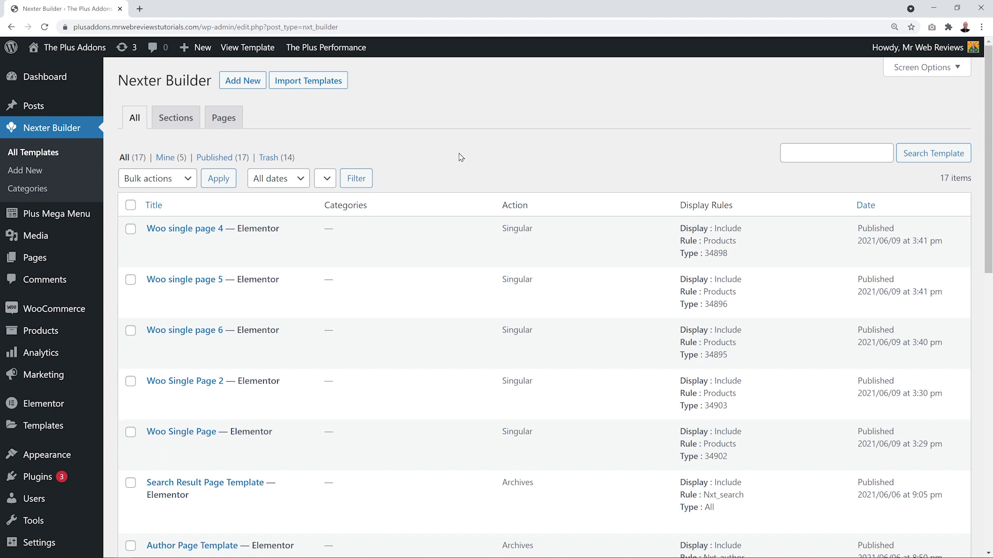
{"action": "left_click", "coordinate": [253, 84]}
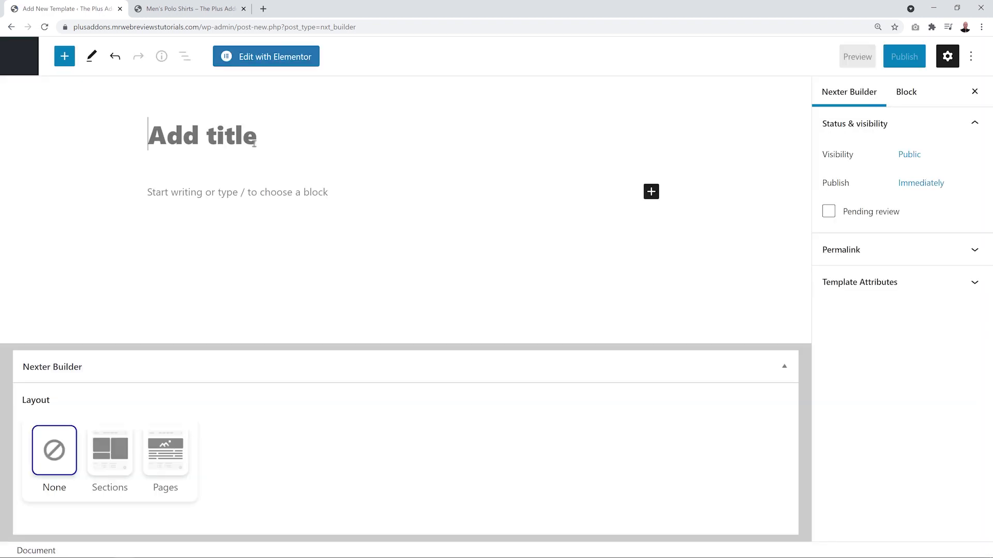
{"action": "type", "text": "Woo Single Page Template"}
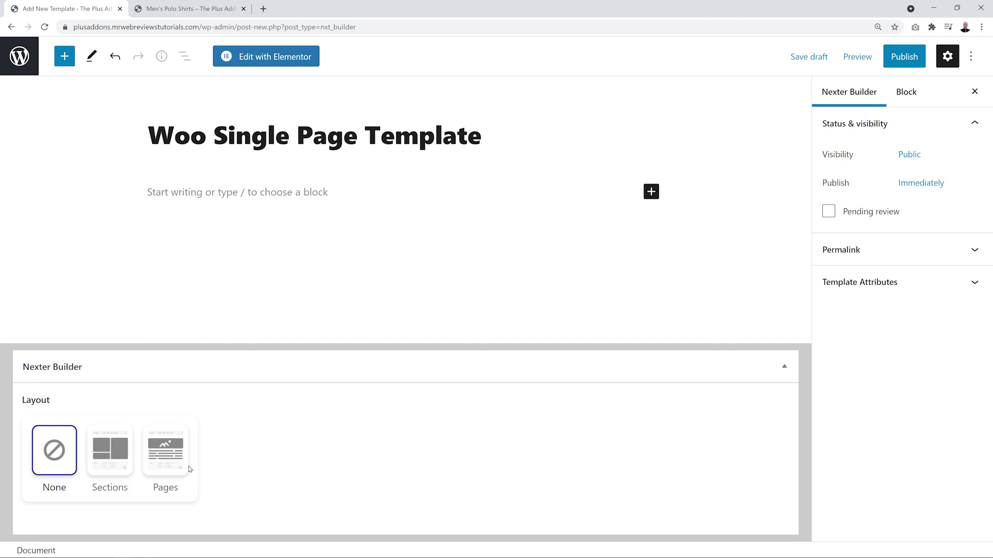
{"action": "left_click", "coordinate": [171, 462]}
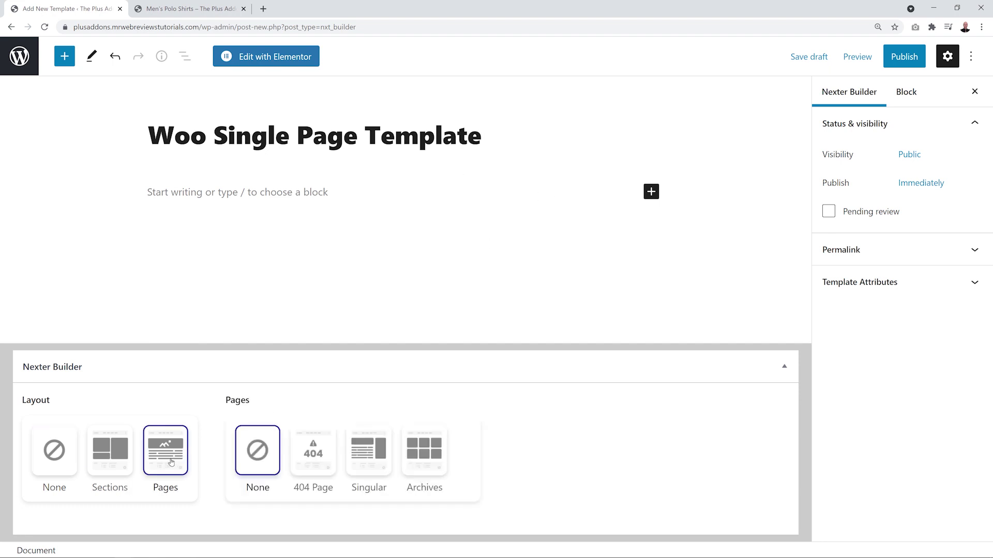
{"action": "left_click", "coordinate": [373, 468]}
Step: Set the Singular 1 conditional rule to All Products
{"action": "scroll", "coordinate": [372, 468], "scroll_direction": "down", "scroll_amount": 2}
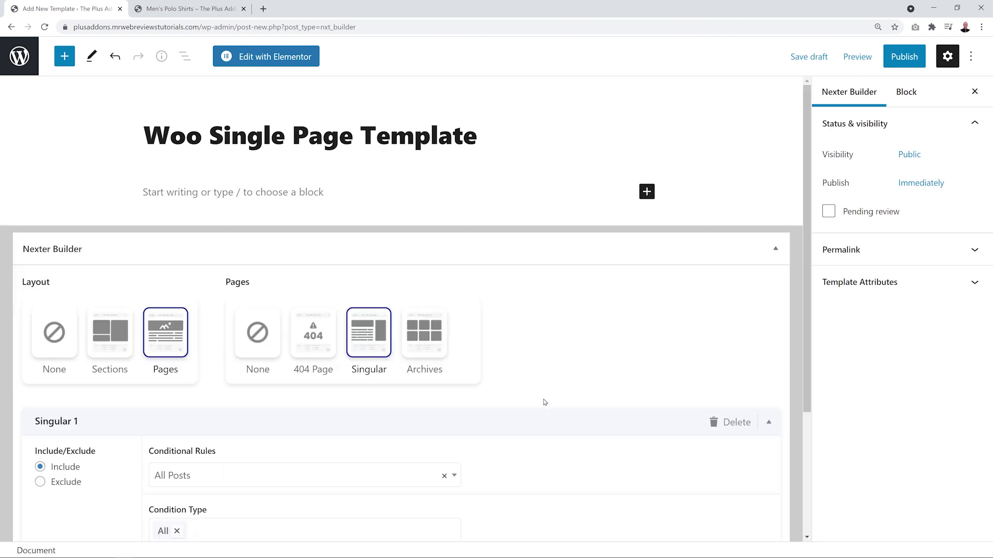
{"action": "scroll", "coordinate": [624, 326], "scroll_direction": "down", "scroll_amount": 3}
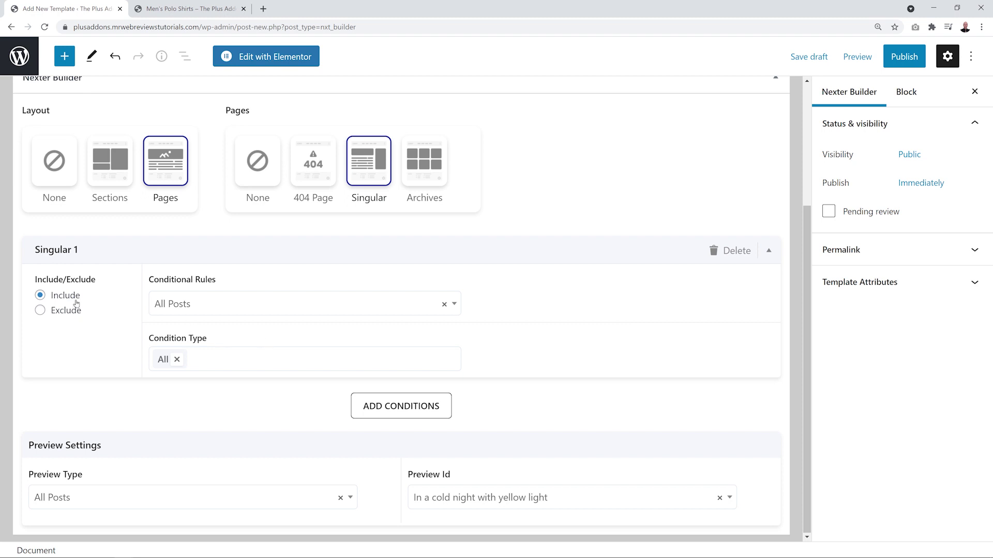
{"action": "left_click", "coordinate": [455, 311]}
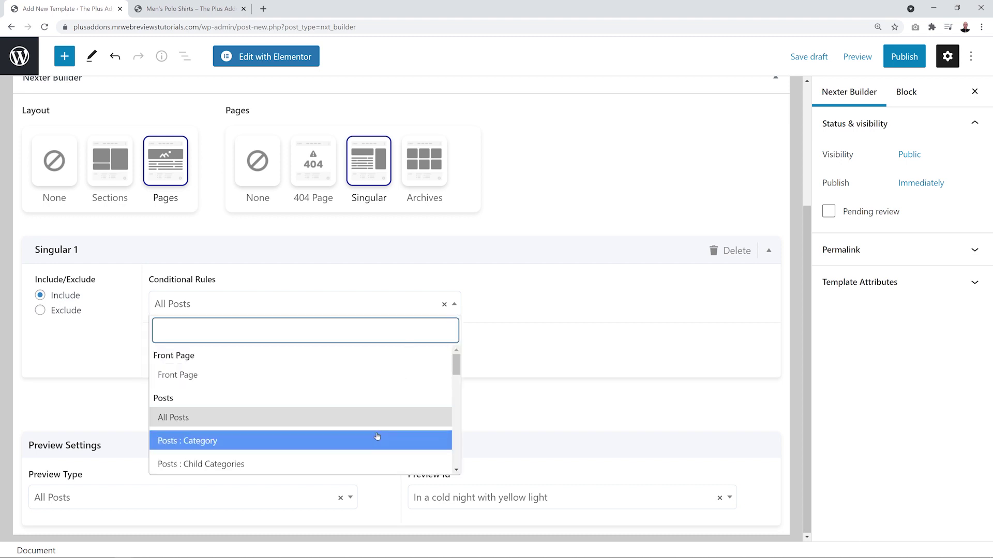
{"action": "scroll", "coordinate": [377, 418], "scroll_direction": "down", "scroll_amount": 2}
{"action": "scroll", "coordinate": [376, 418], "scroll_direction": "down", "scroll_amount": 10}
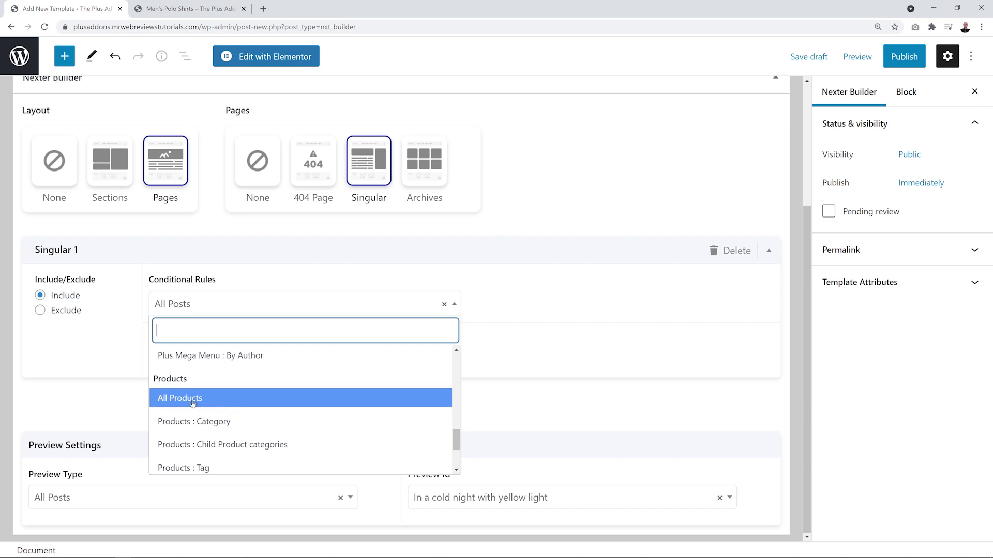
{"action": "left_click", "coordinate": [193, 400]}
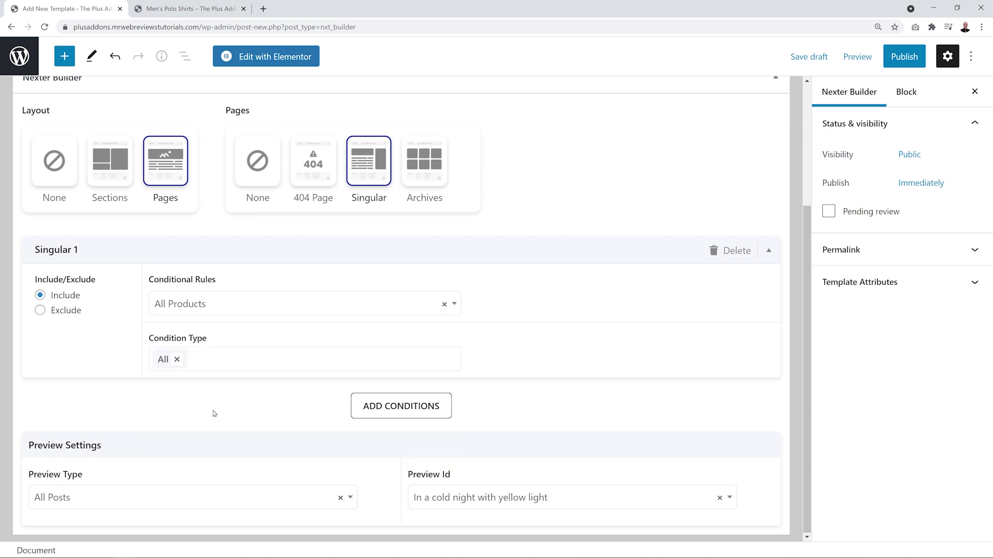
Step: Replace the All condition type with the Men's Polo Shirts product
{"action": "left_click", "coordinate": [176, 359]}
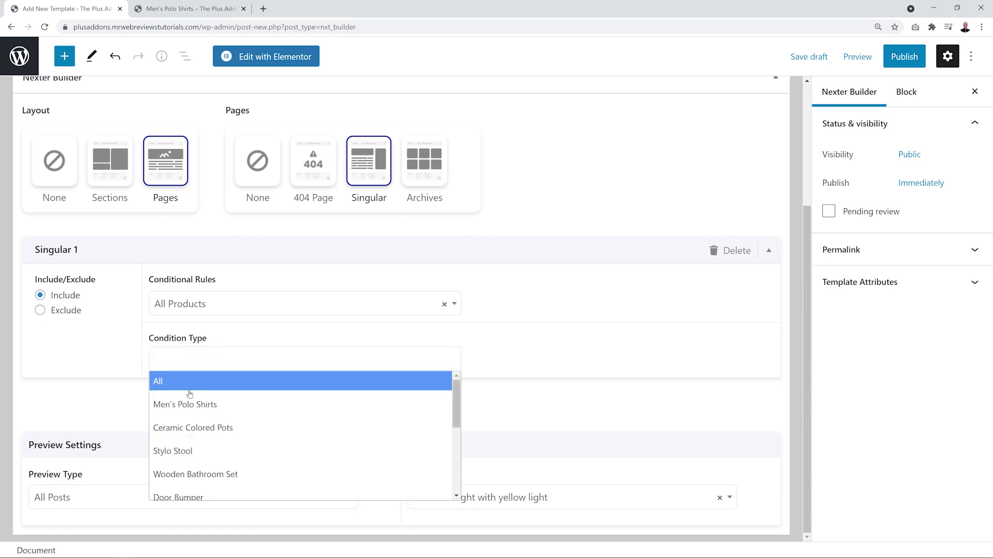
{"action": "scroll", "coordinate": [258, 402], "scroll_direction": "down", "scroll_amount": 5}
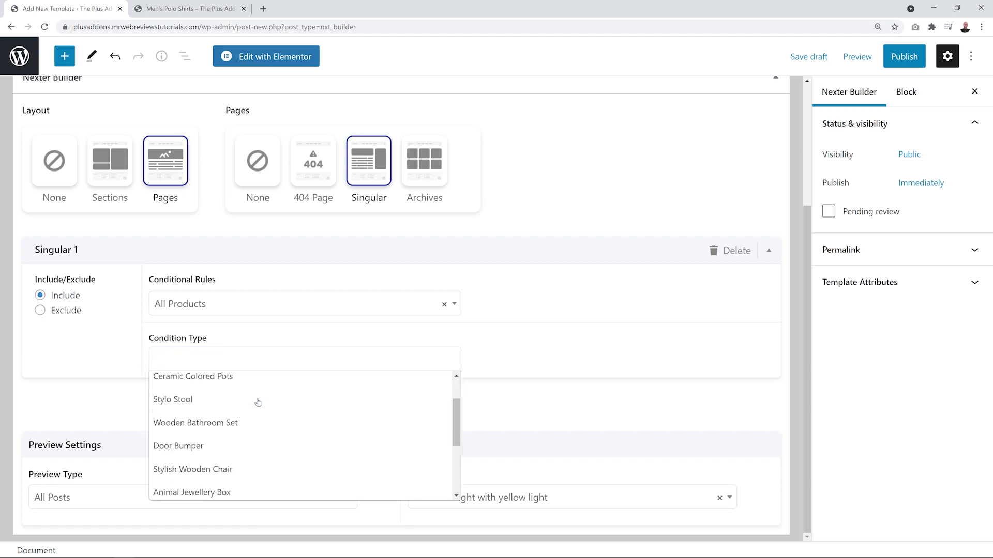
{"action": "scroll", "coordinate": [258, 402], "scroll_direction": "up", "scroll_amount": 5}
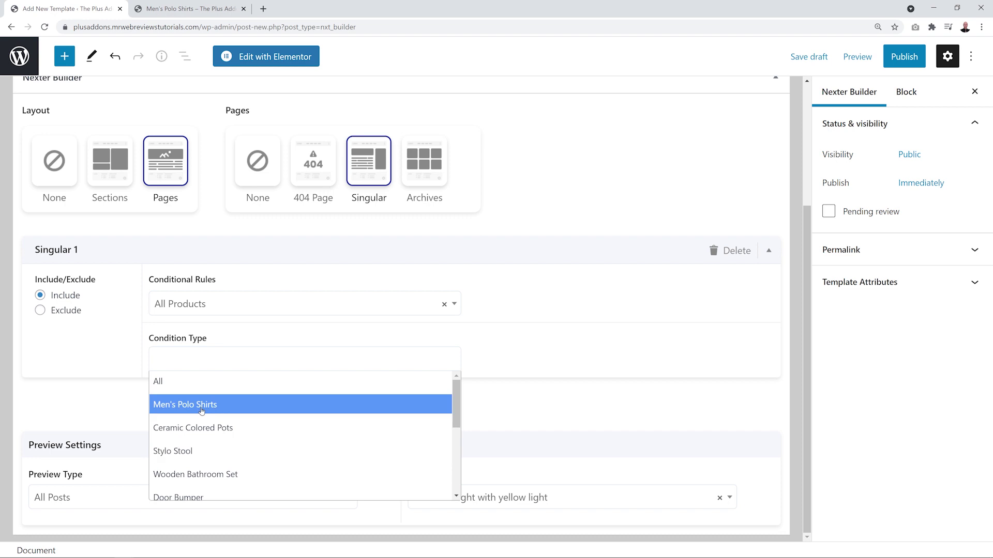
{"action": "left_click", "coordinate": [258, 403]}
Step: Add Ceramic Colored Pots and Stylo Stool to the condition type as further products
{"action": "left_click", "coordinate": [281, 359]}
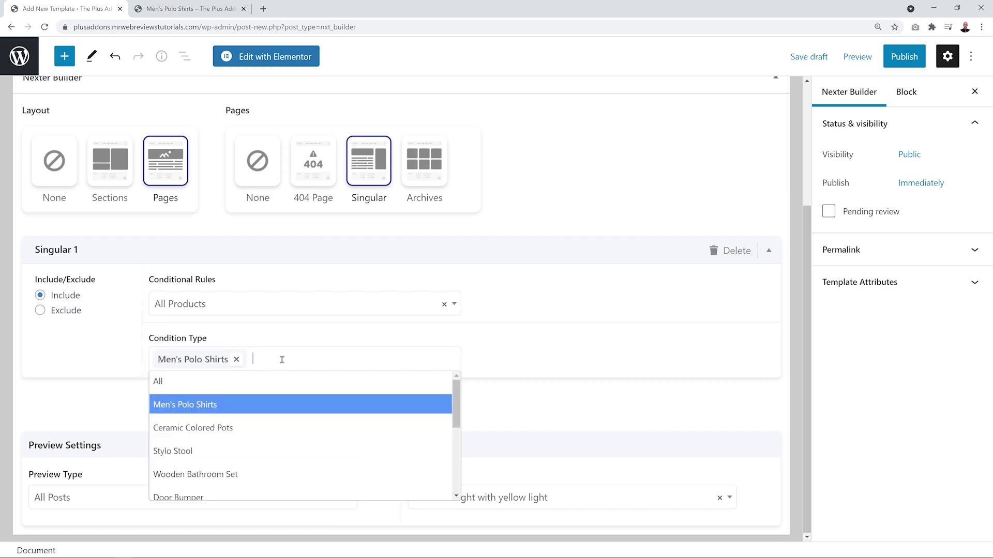
{"action": "left_click", "coordinate": [254, 428]}
{"action": "left_click", "coordinate": [380, 360]}
{"action": "left_click", "coordinate": [248, 450]}
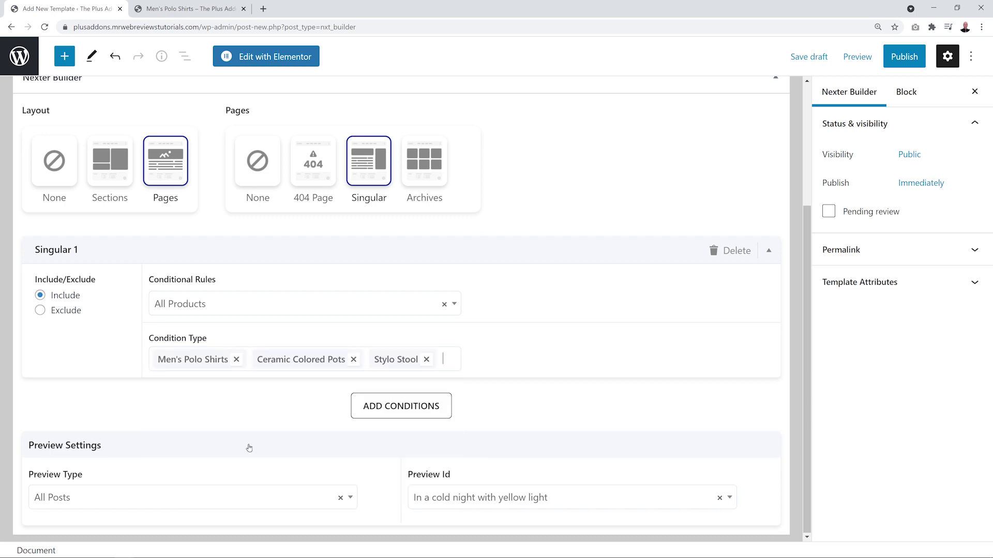
Step: Remove Stylo Stool and Ceramic Colored Pots from the condition type
{"action": "left_click", "coordinate": [427, 360]}
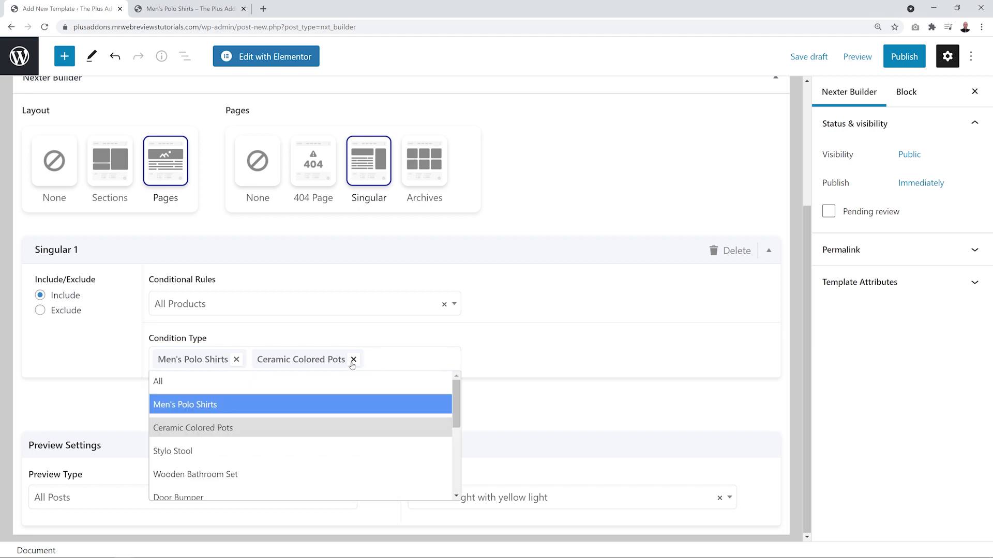
{"action": "left_click", "coordinate": [354, 359]}
{"action": "left_click", "coordinate": [566, 335]}
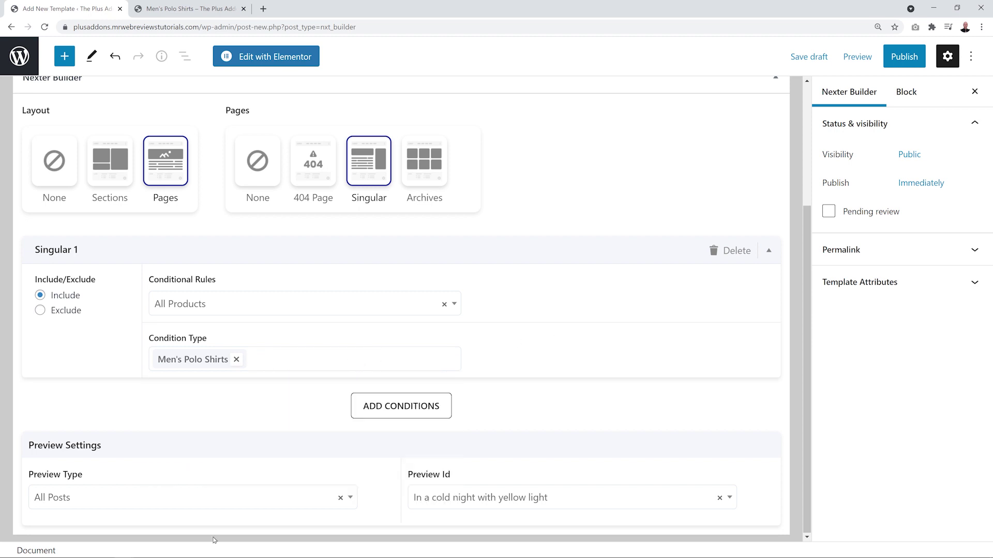
Step: Set the preview type to All Products with Men's Polo Shirts as the preview ID, and publish the template
{"action": "left_click", "coordinate": [342, 500]}
{"action": "scroll", "coordinate": [253, 407], "scroll_direction": "down", "scroll_amount": 5}
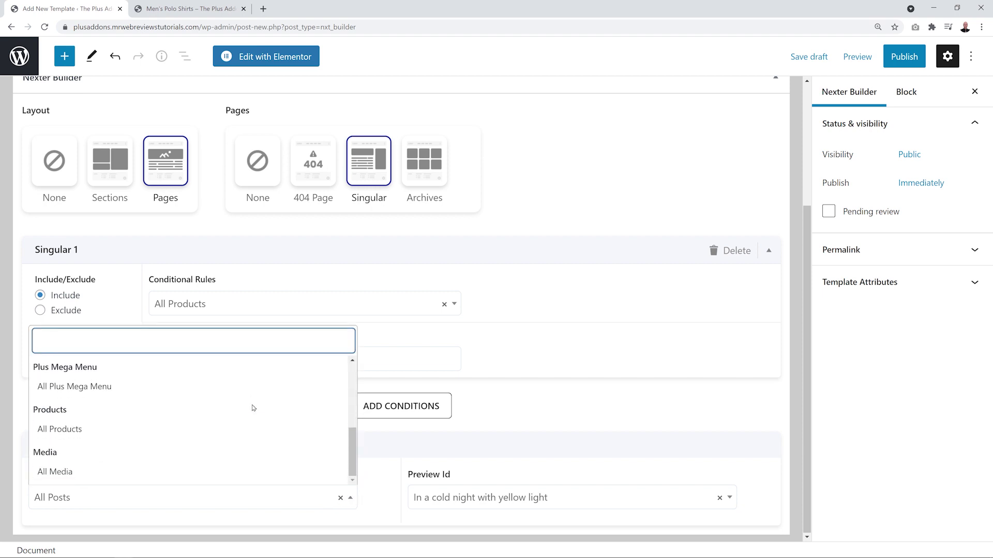
{"action": "left_click", "coordinate": [119, 429]}
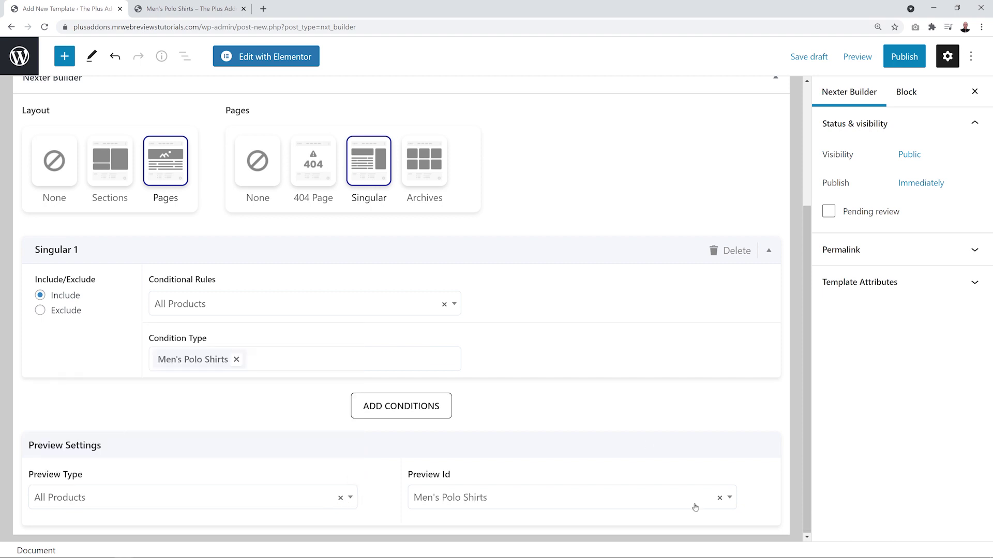
{"action": "left_click", "coordinate": [729, 499]}
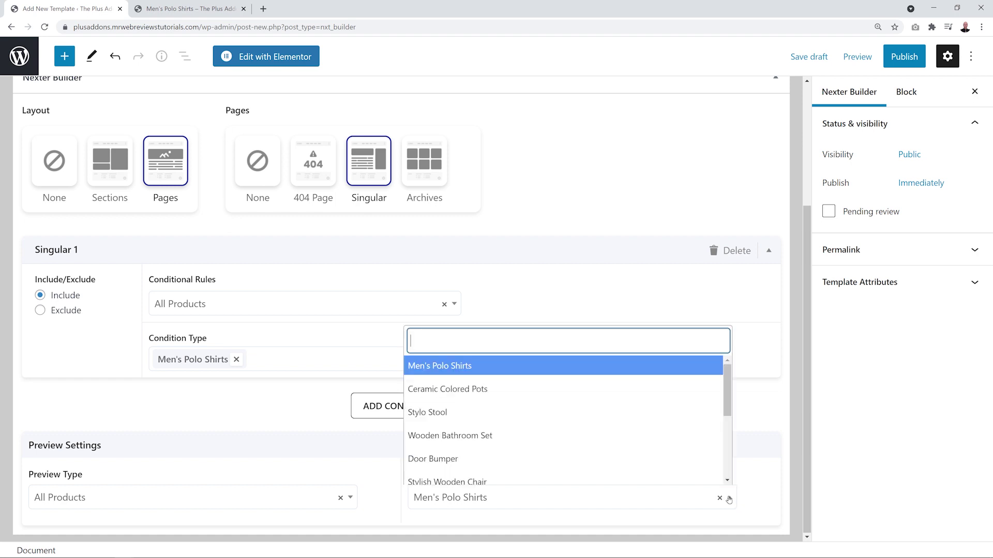
{"action": "left_click", "coordinate": [443, 372]}
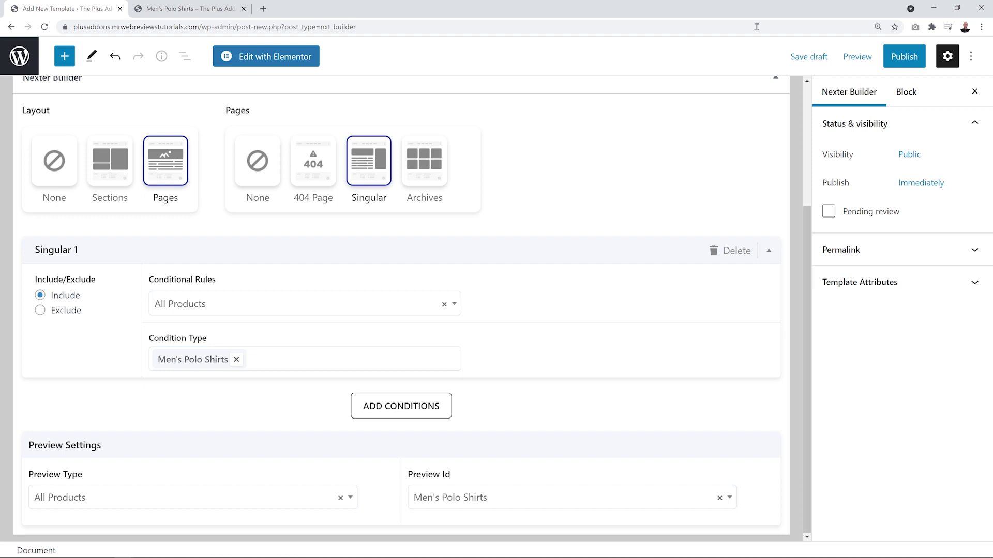
{"action": "left_click", "coordinate": [908, 58]}
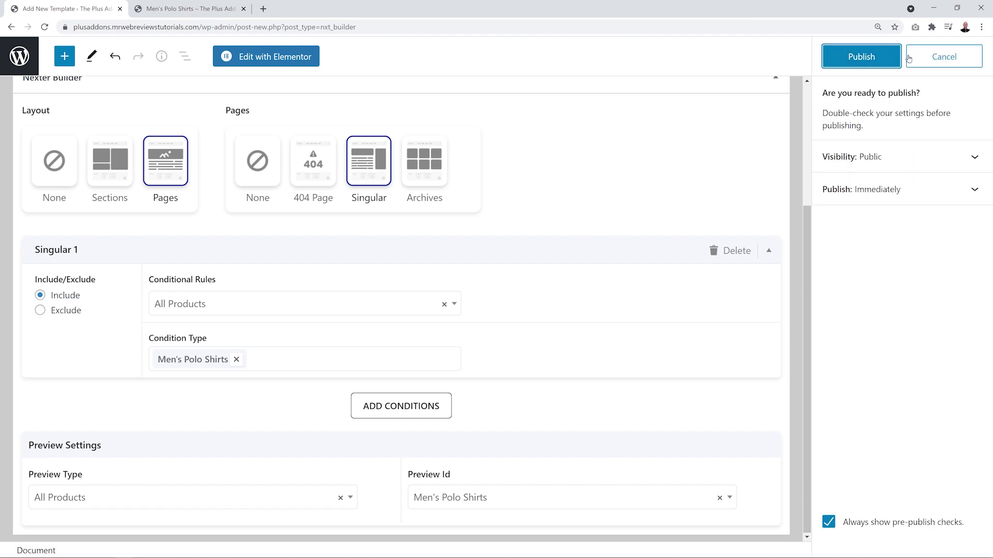
{"action": "left_click", "coordinate": [868, 56]}
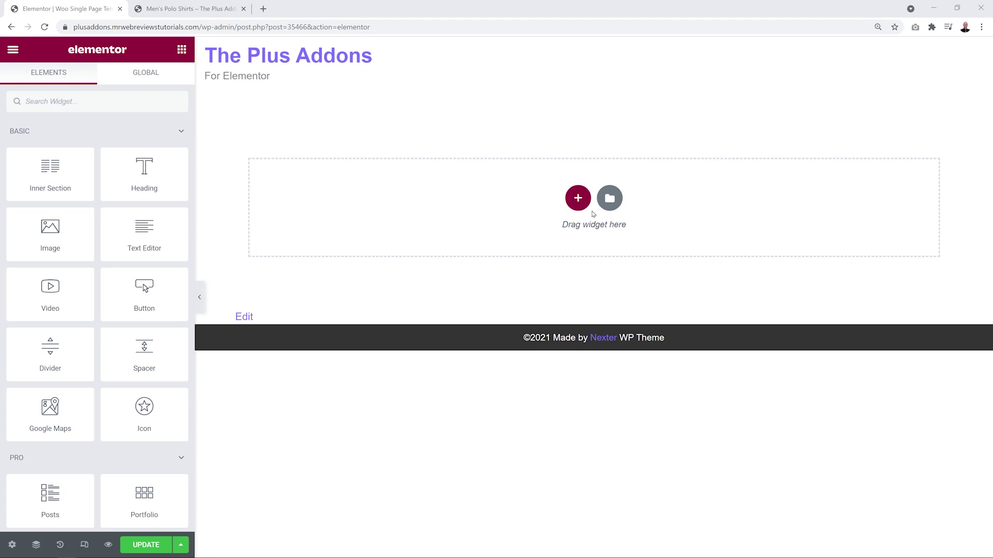
Step: Add a section with two equal columns to the template and stretch it to the full page width
{"action": "left_click", "coordinate": [576, 203]}
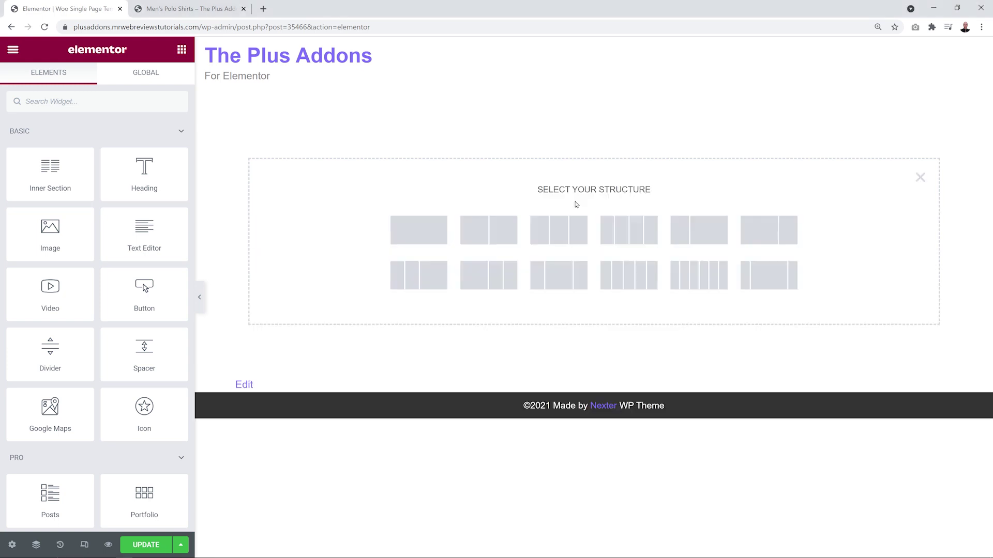
{"action": "left_click", "coordinate": [494, 236]}
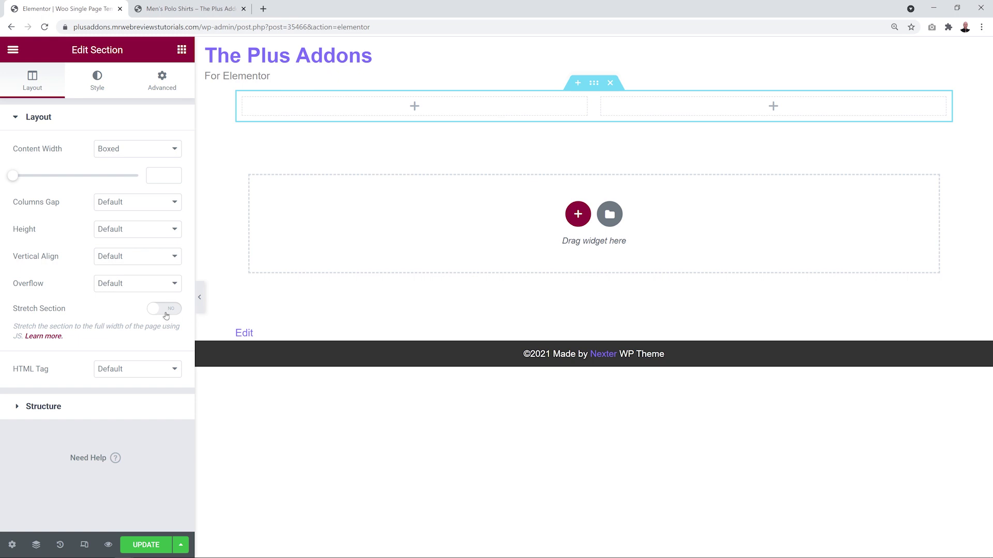
{"action": "left_click", "coordinate": [165, 312]}
Step: Give the two-column section a classic background in light grey #C0C0C0
{"action": "left_click", "coordinate": [96, 84]}
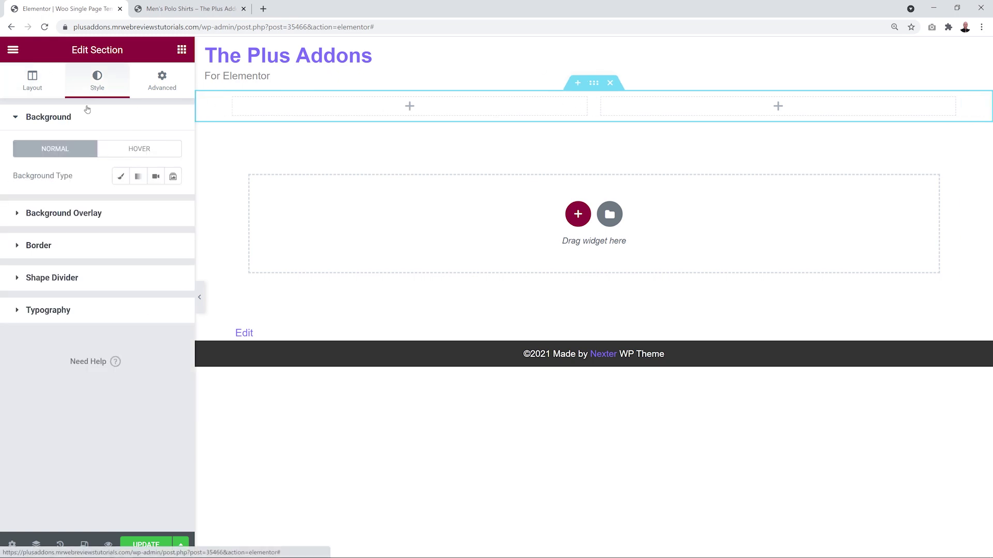
{"action": "left_click", "coordinate": [119, 177]}
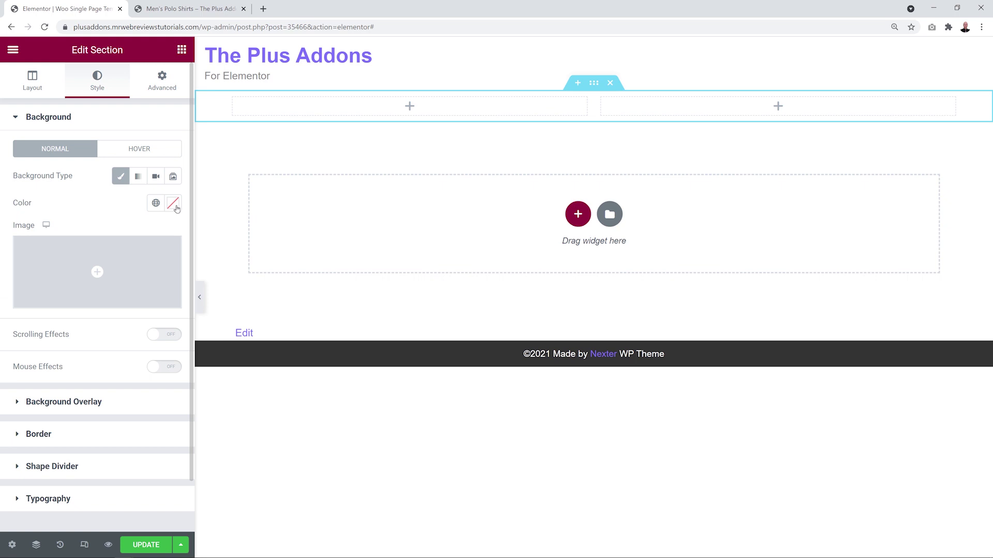
{"action": "left_click", "coordinate": [172, 203]}
{"action": "left_click", "coordinate": [24, 296]}
{"action": "left_click_drag", "start_coordinate": [24, 296], "coordinate": [18, 279]}
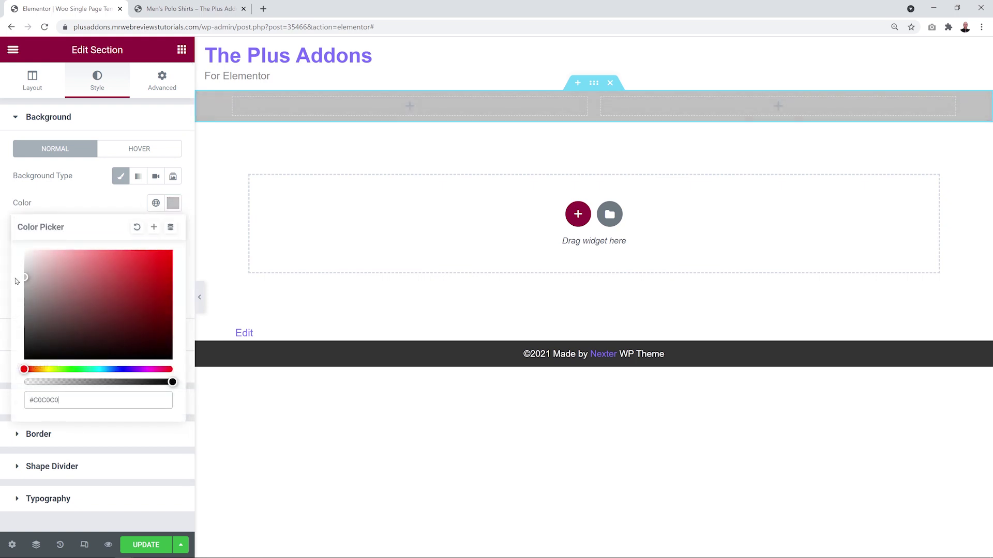
{"action": "left_click", "coordinate": [80, 200]}
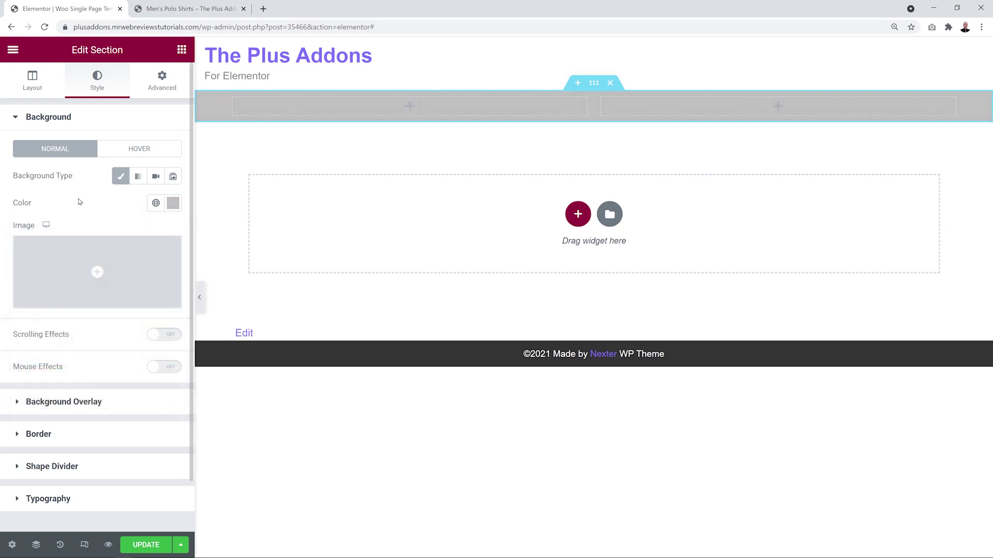
Step: Set the section's padding to 40 px on all sides
{"action": "left_click", "coordinate": [162, 80]}
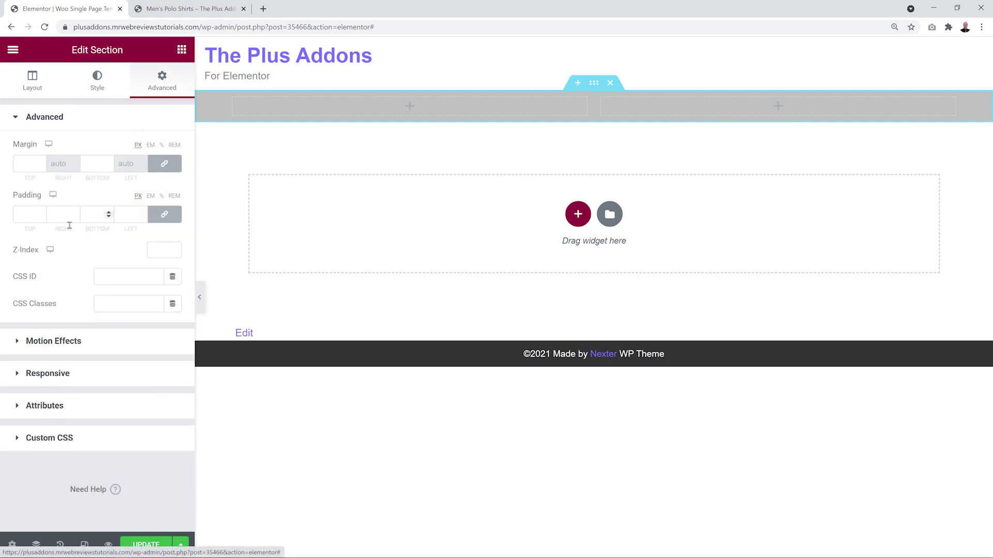
{"action": "left_click", "coordinate": [24, 214]}
{"action": "type", "text": "40"}
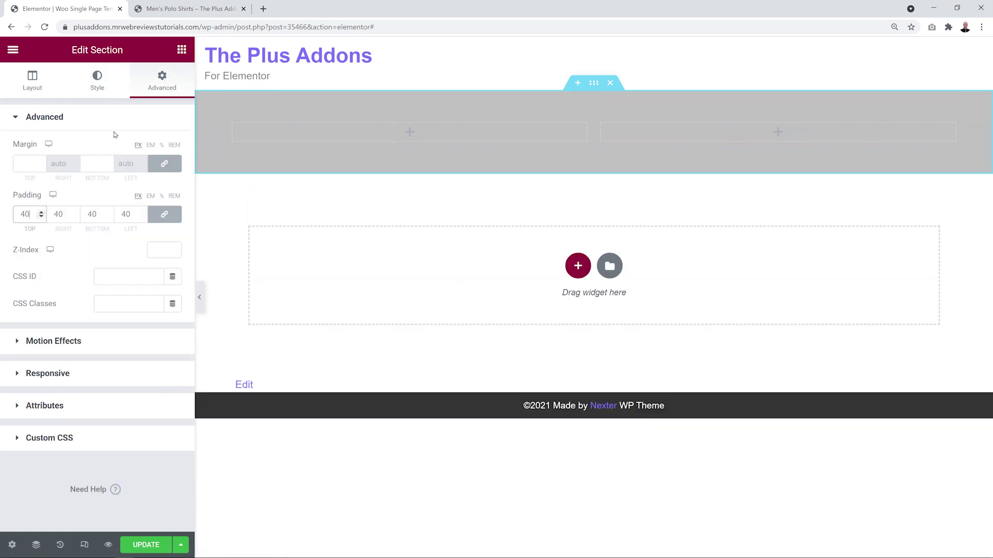
Step: Add the Woo Product Images widget to the right column of the grey section
{"action": "left_click", "coordinate": [181, 50]}
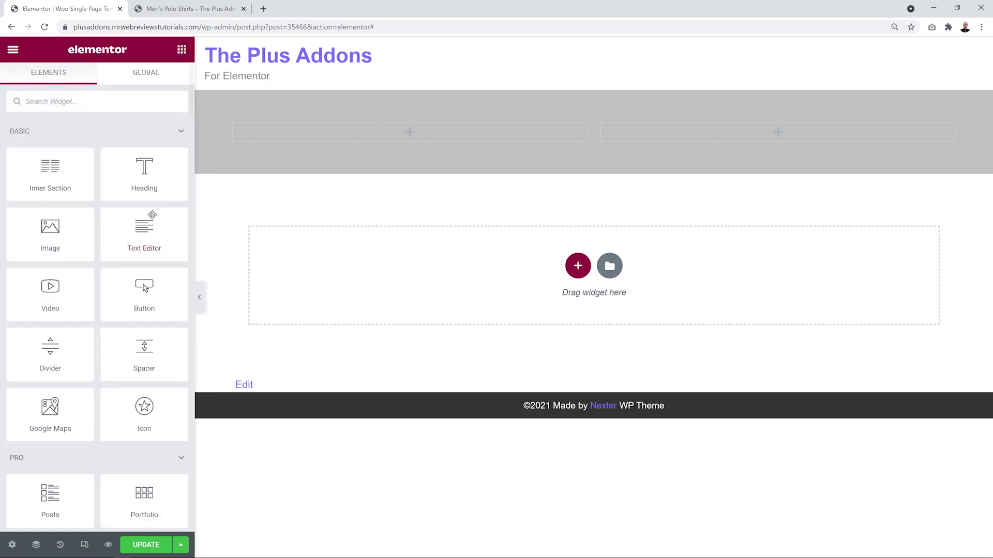
{"action": "scroll", "coordinate": [107, 303], "scroll_direction": "down", "scroll_amount": 20}
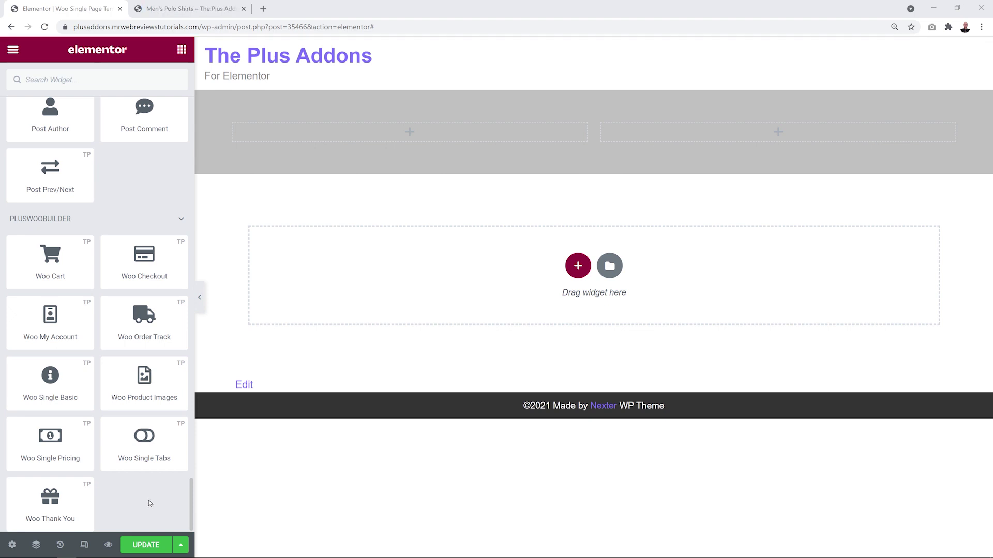
{"action": "left_click_drag", "start_coordinate": [143, 374], "coordinate": [683, 125]}
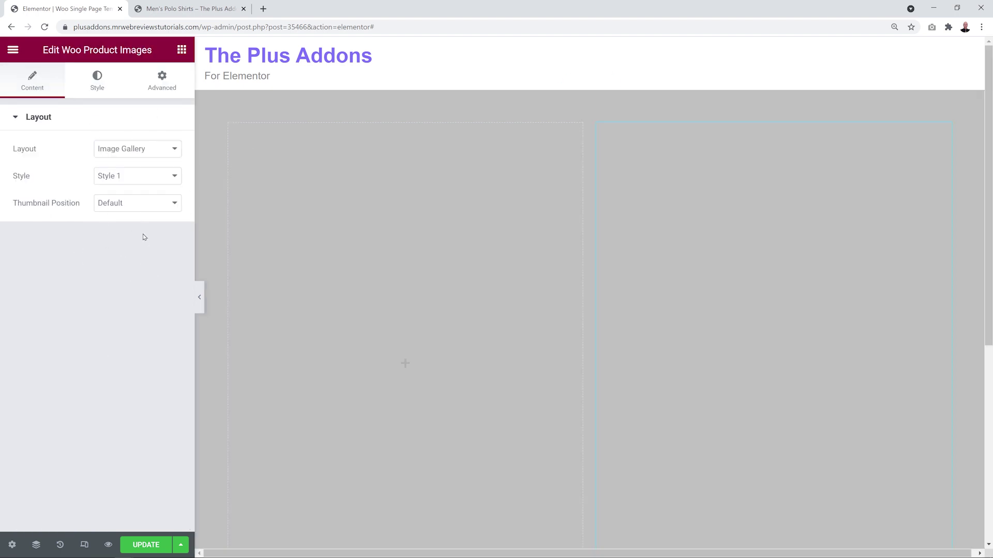
{"action": "left_click", "coordinate": [170, 205]}
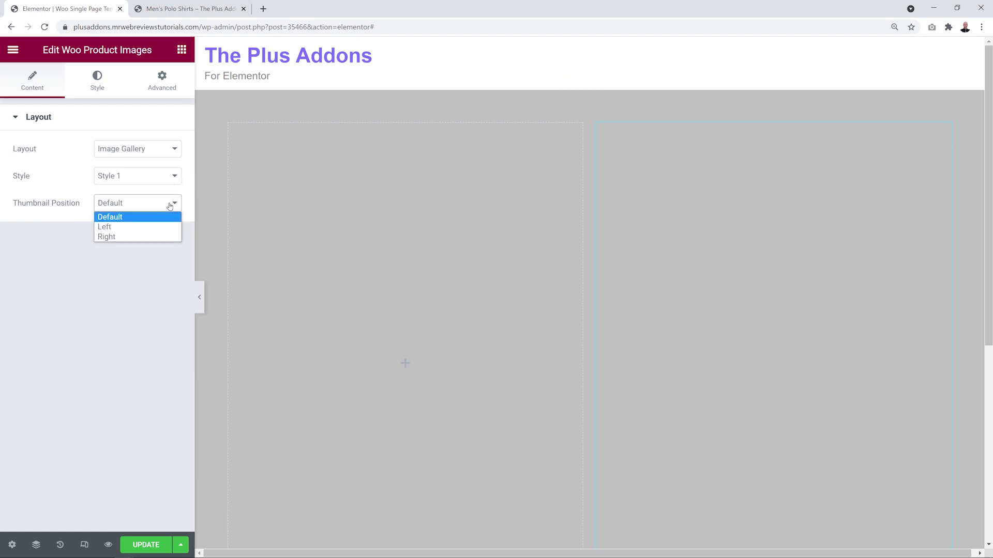
{"action": "left_click", "coordinate": [170, 205]}
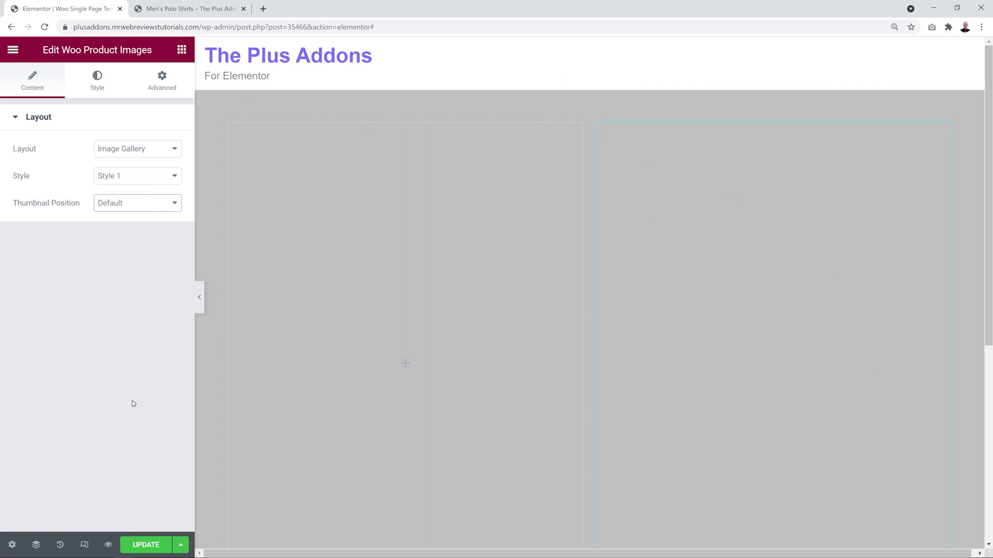
Step: Save the template, preview the Men's Polo Shirts page to check its image gallery, and return to the editor
{"action": "left_click", "coordinate": [146, 545]}
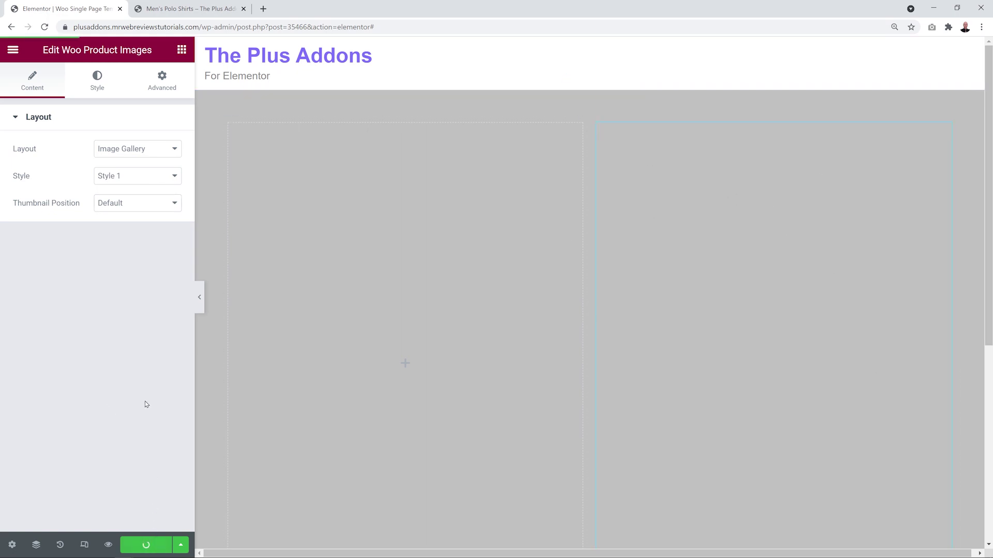
{"action": "left_click", "coordinate": [108, 545]}
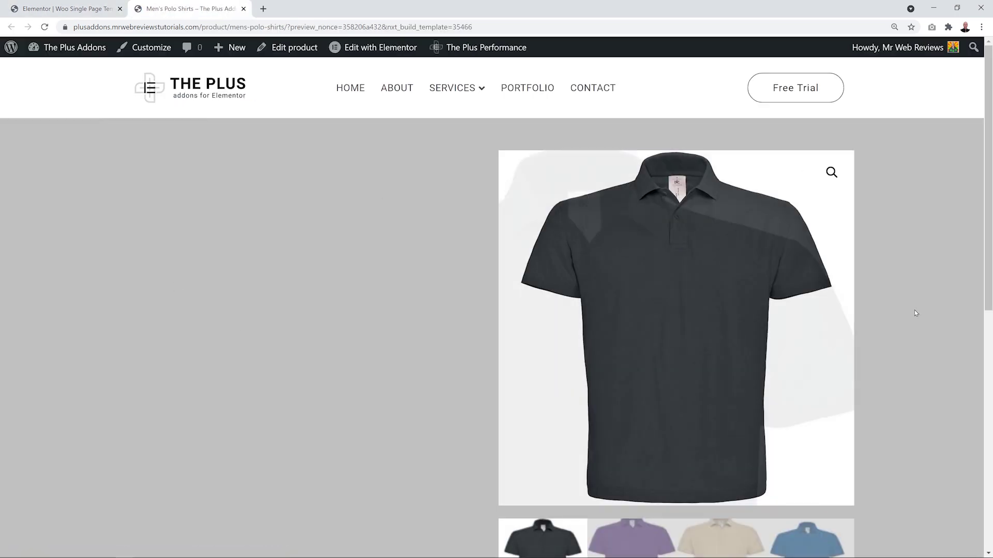
{"action": "scroll", "coordinate": [322, 345], "scroll_direction": "down", "scroll_amount": 4}
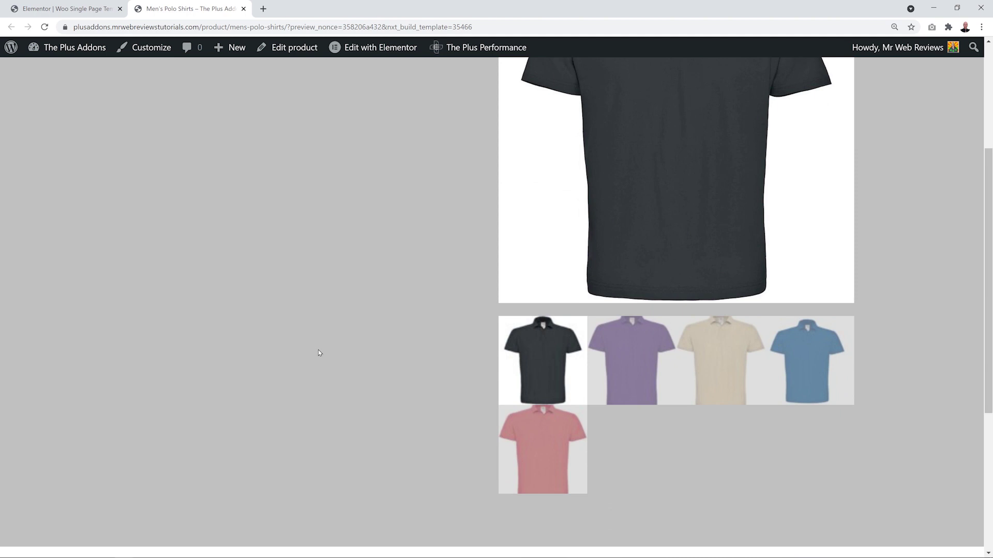
{"action": "scroll", "coordinate": [319, 349], "scroll_direction": "up", "scroll_amount": 4}
{"action": "scroll", "coordinate": [942, 382], "scroll_direction": "down", "scroll_amount": 4}
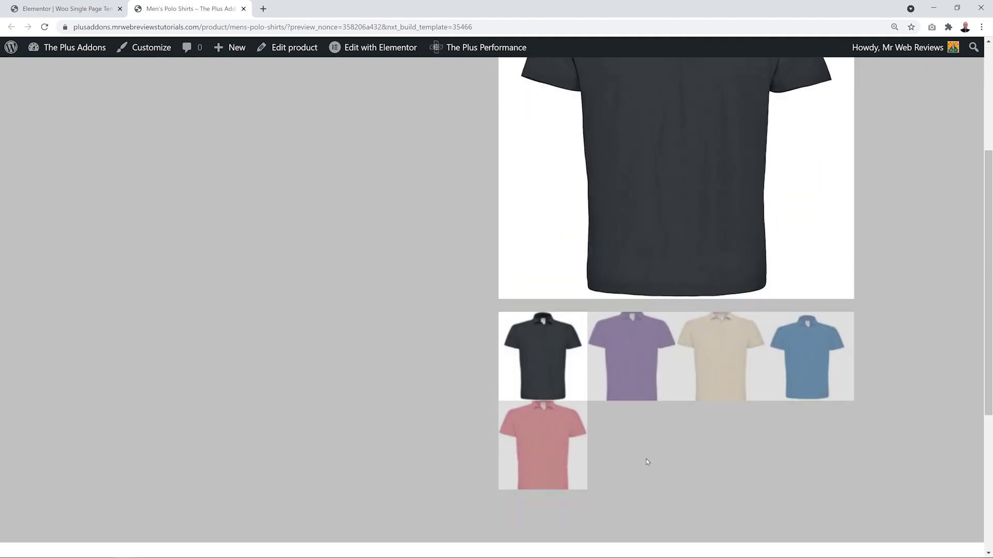
{"action": "scroll", "coordinate": [859, 426], "scroll_direction": "up", "scroll_amount": 4}
{"action": "left_click", "coordinate": [15, 10]}
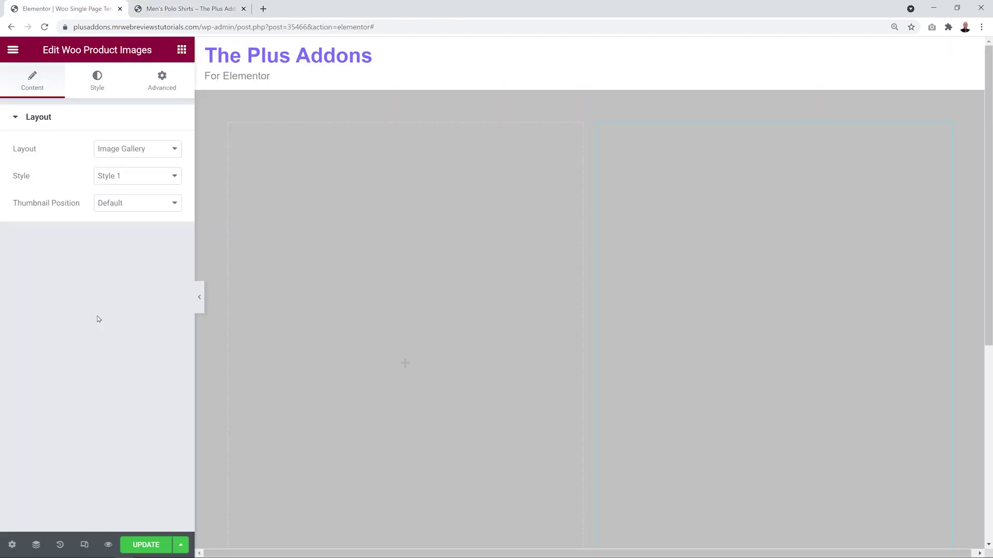
Step: Try Style 2 for the product image gallery, switch back to Style 1 and check the product page preview
{"action": "left_click", "coordinate": [174, 177]}
{"action": "left_click", "coordinate": [155, 202]}
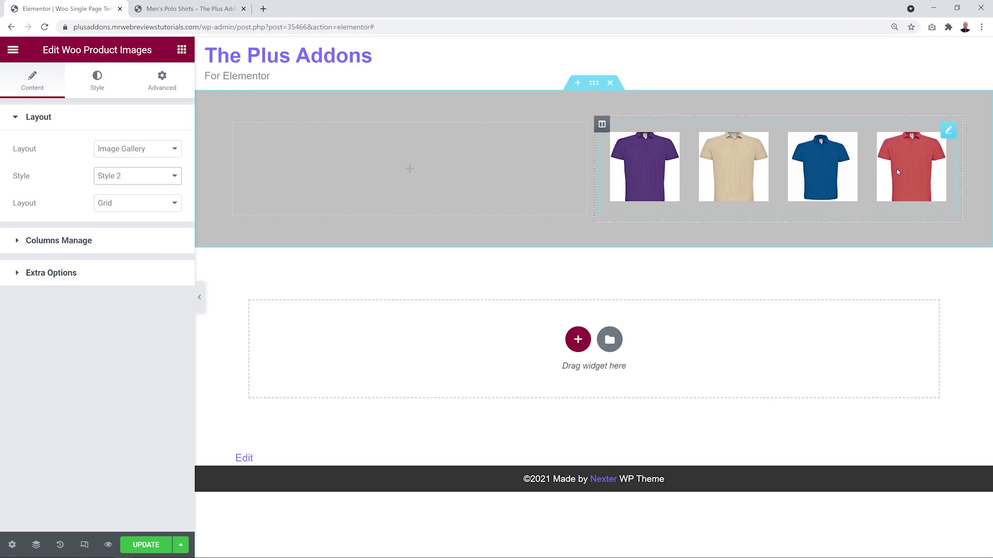
{"action": "left_click", "coordinate": [144, 176]}
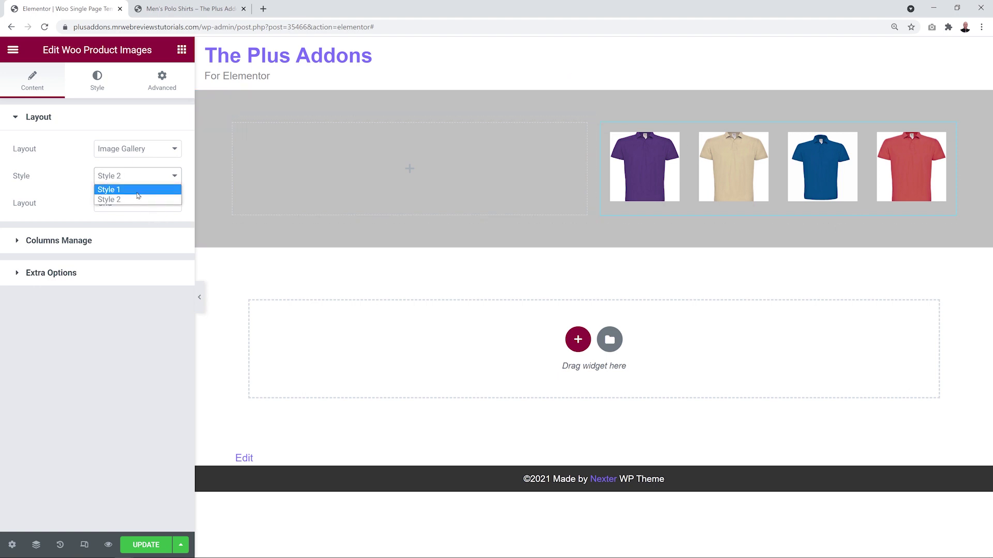
{"action": "left_click", "coordinate": [137, 195]}
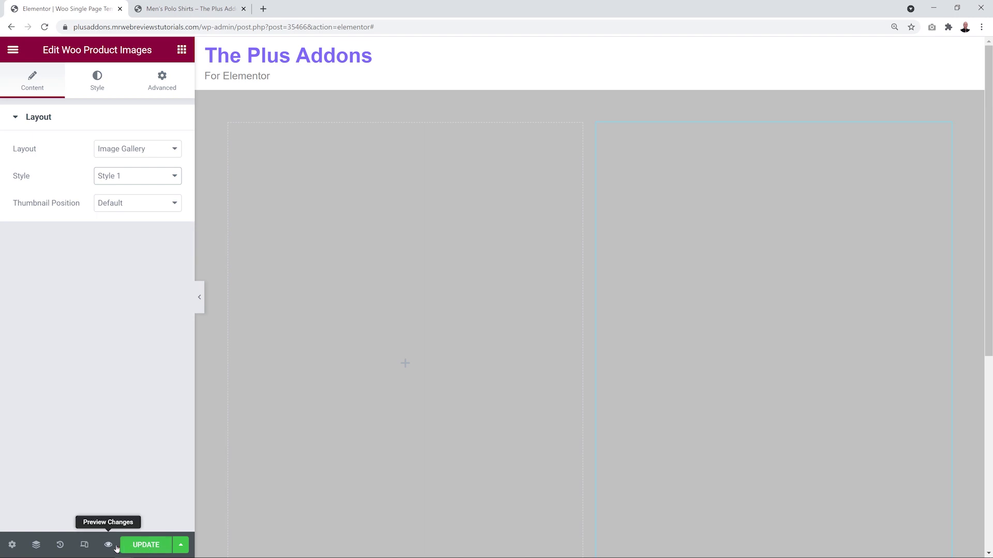
{"action": "left_click", "coordinate": [109, 546]}
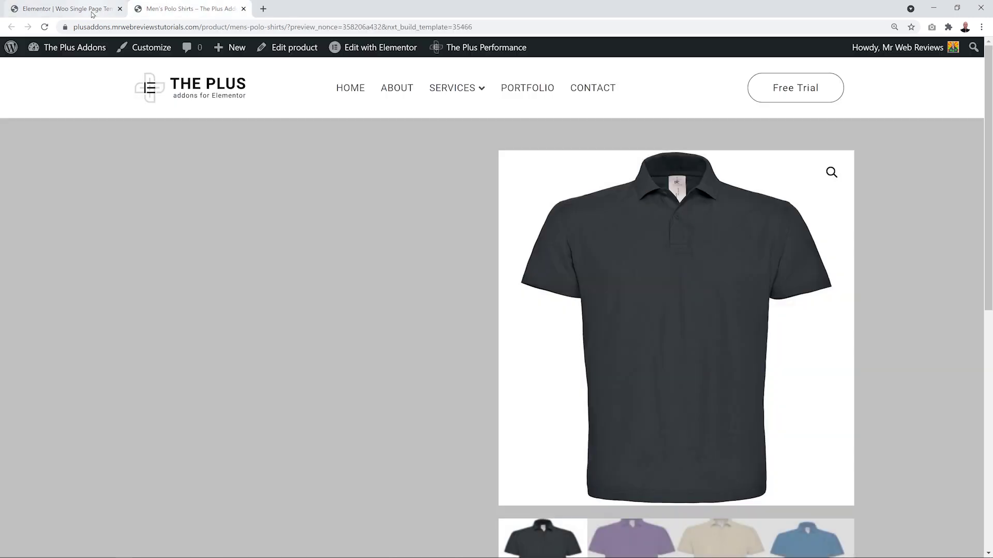
{"action": "left_click", "coordinate": [91, 11]}
Step: Add the Woo Single Pricing widget to the empty left column of the grey section
{"action": "left_click", "coordinate": [181, 49]}
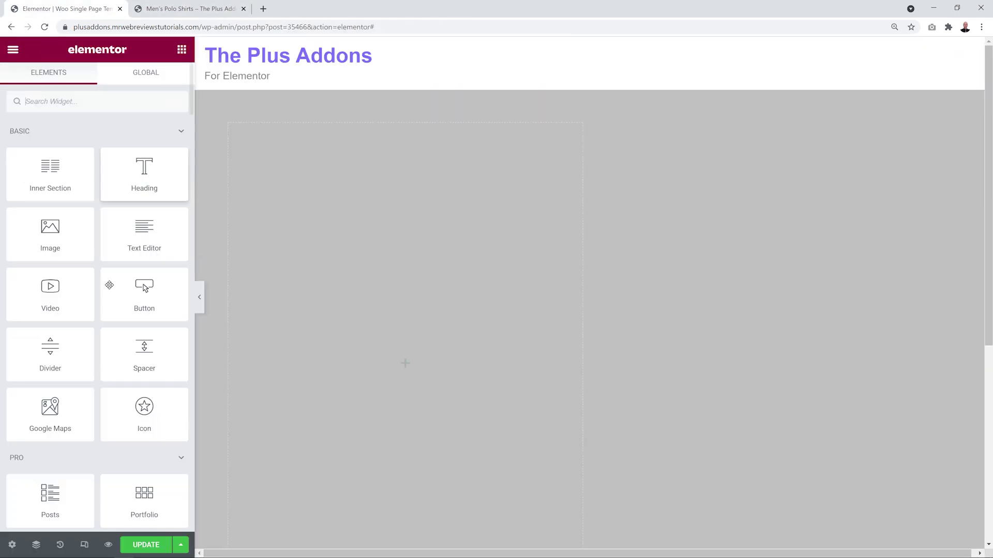
{"action": "scroll", "coordinate": [105, 315], "scroll_direction": "down", "scroll_amount": 15}
{"action": "scroll", "coordinate": [106, 324], "scroll_direction": "down", "scroll_amount": 6}
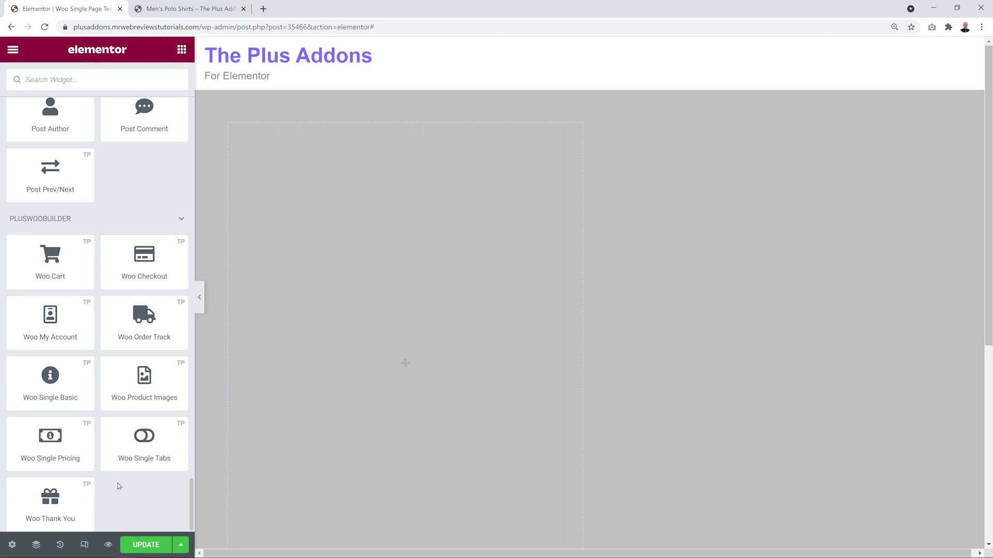
{"action": "left_click_drag", "start_coordinate": [54, 444], "coordinate": [385, 359]}
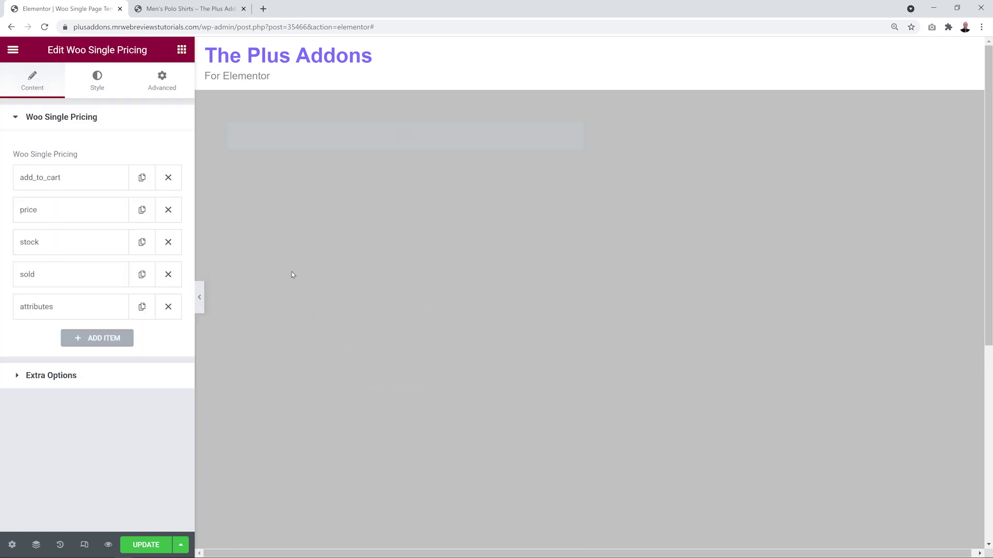
Step: Give the Woo Single Pricing widget 40 px padding on all sides and a classic white #FFFFFF background
{"action": "left_click", "coordinate": [163, 86]}
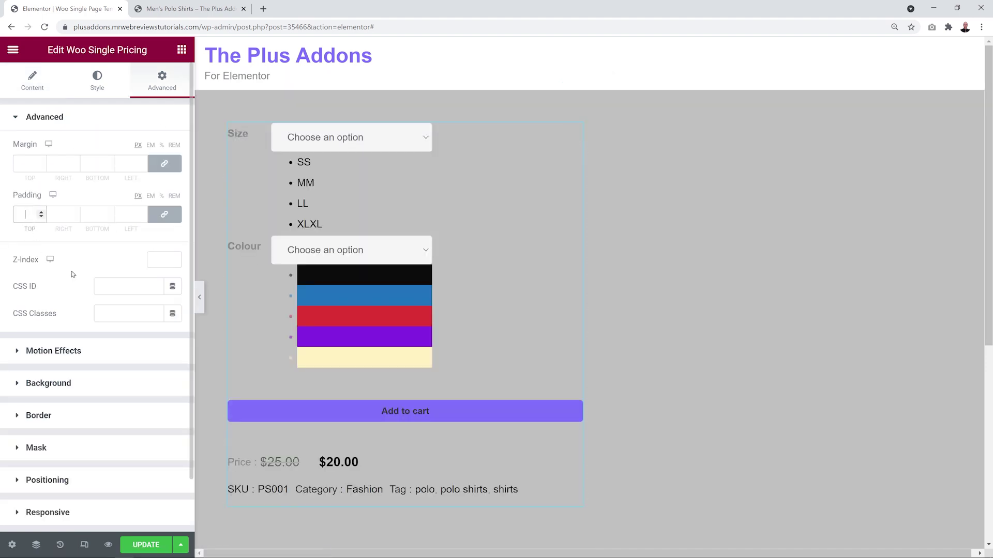
{"action": "type", "text": "40"}
{"action": "scroll", "coordinate": [69, 265], "scroll_direction": "down", "scroll_amount": 1}
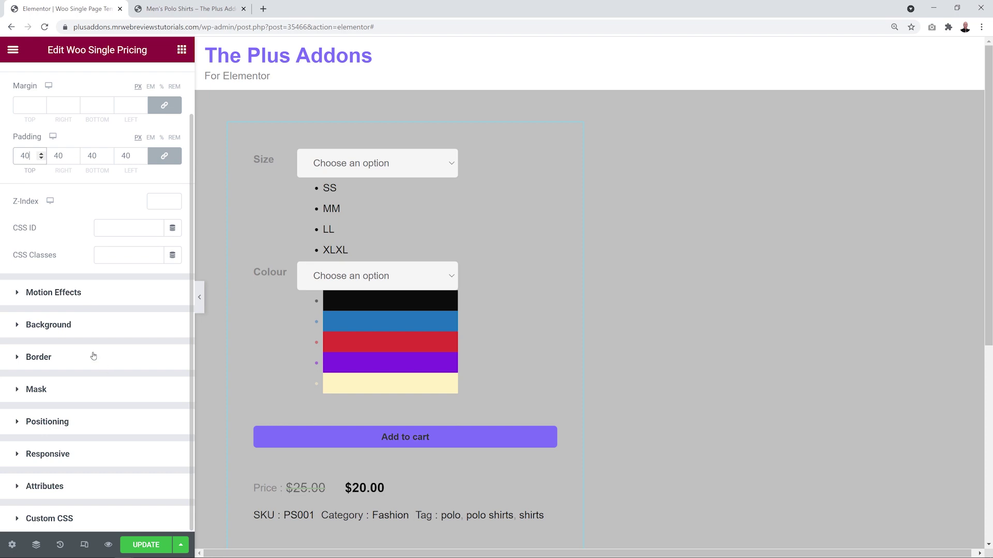
{"action": "left_click", "coordinate": [60, 323]}
{"action": "left_click", "coordinate": [155, 243]}
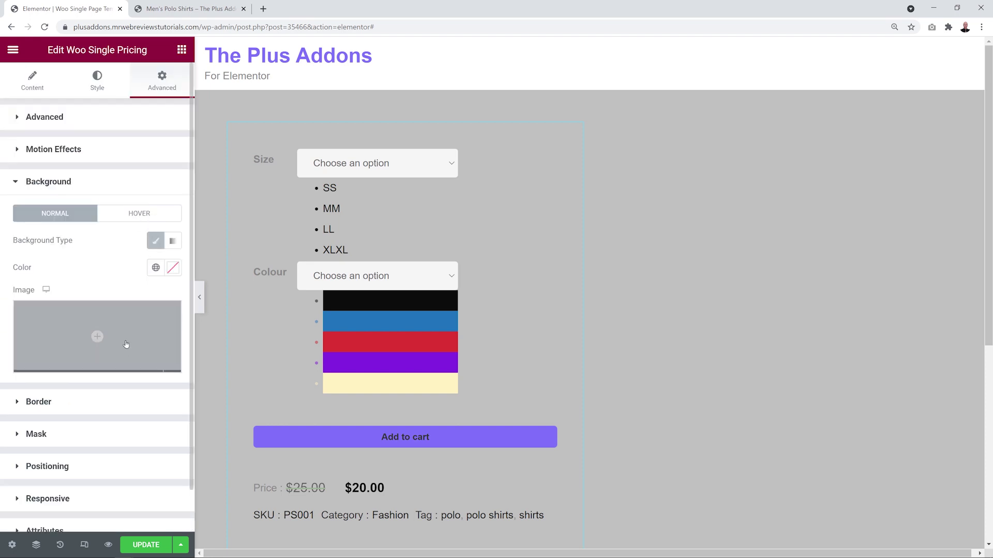
{"action": "left_click", "coordinate": [173, 267]}
{"action": "type", "text": "#FFFFFF"}
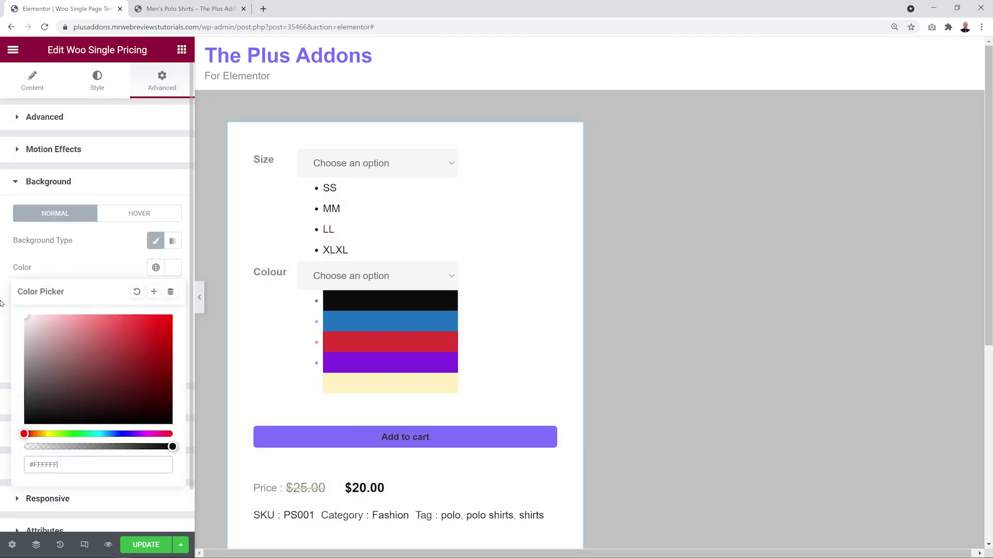
Step: Round the corners of the Woo Single Pricing widget with a 25 px border radius on all sides
{"action": "left_click", "coordinate": [103, 258]}
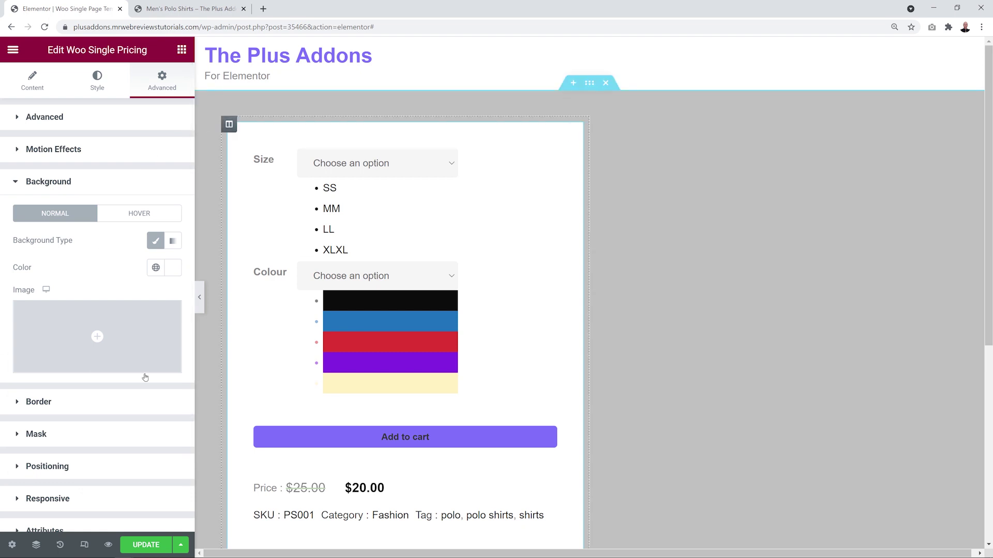
{"action": "left_click", "coordinate": [56, 408]}
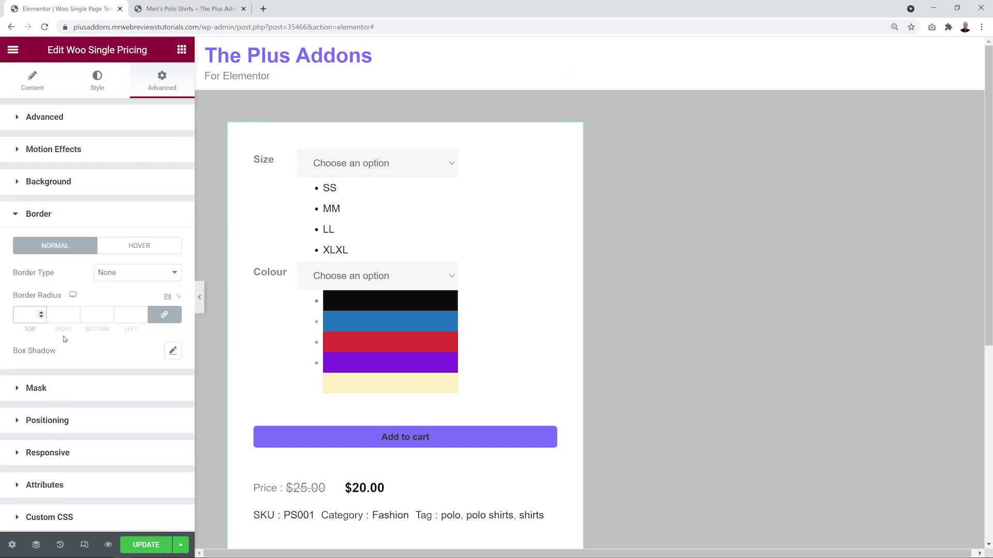
{"action": "type", "text": "25"}
{"action": "left_click", "coordinate": [79, 284]}
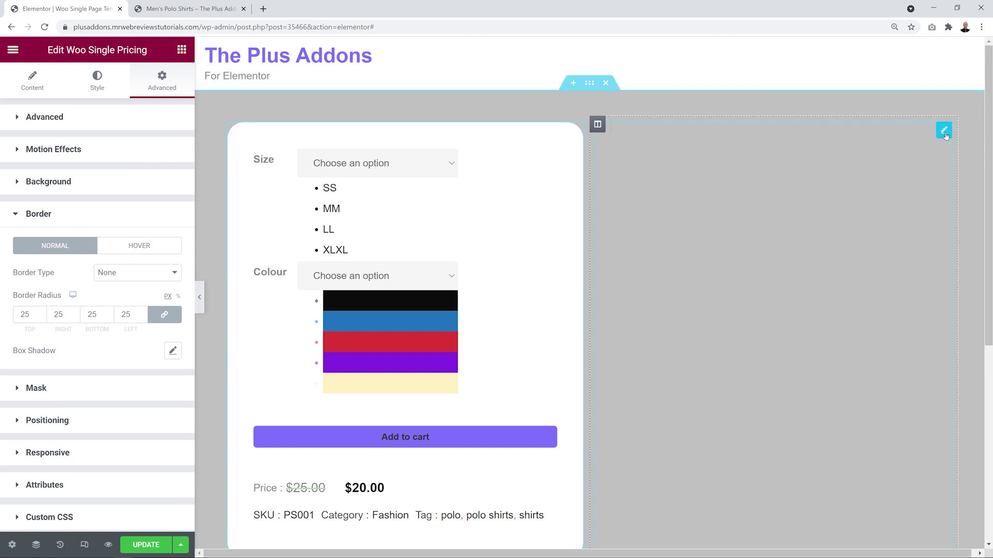
Step: Give the Woo Product Images widget the same white background and 25 px border radius, and preview the saved product page
{"action": "left_click", "coordinate": [944, 132]}
{"action": "left_click", "coordinate": [146, 546]}
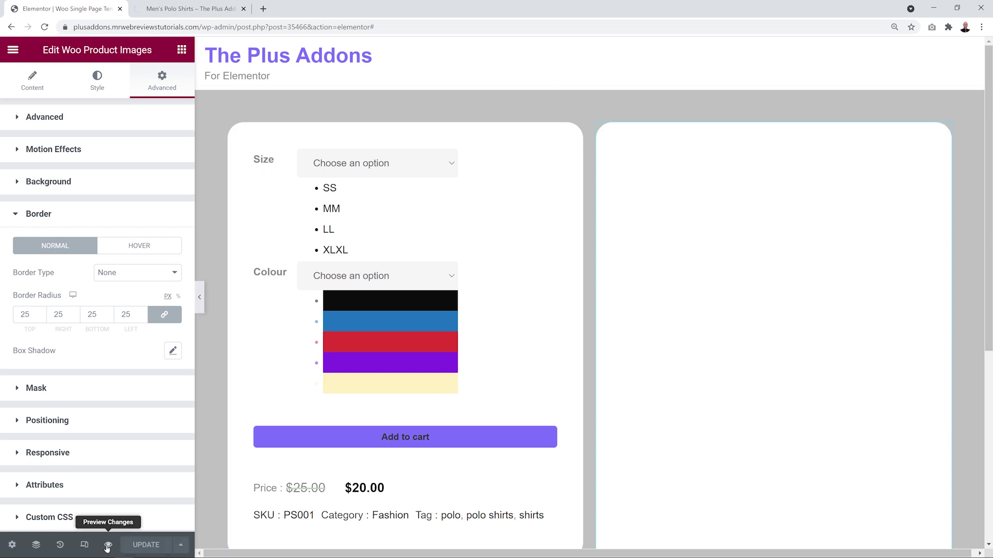
{"action": "left_click", "coordinate": [108, 545]}
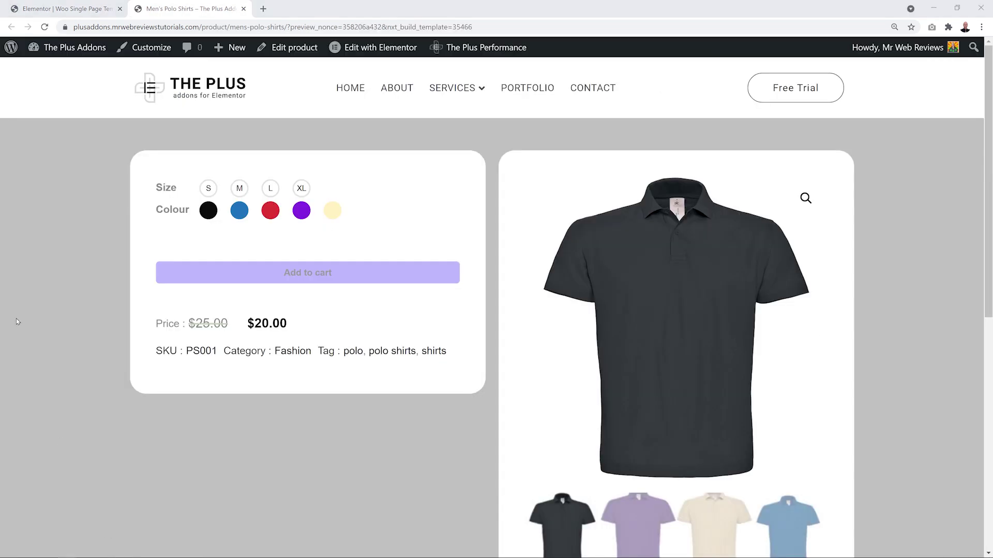
{"action": "scroll", "coordinate": [82, 294], "scroll_direction": "down", "scroll_amount": 6}
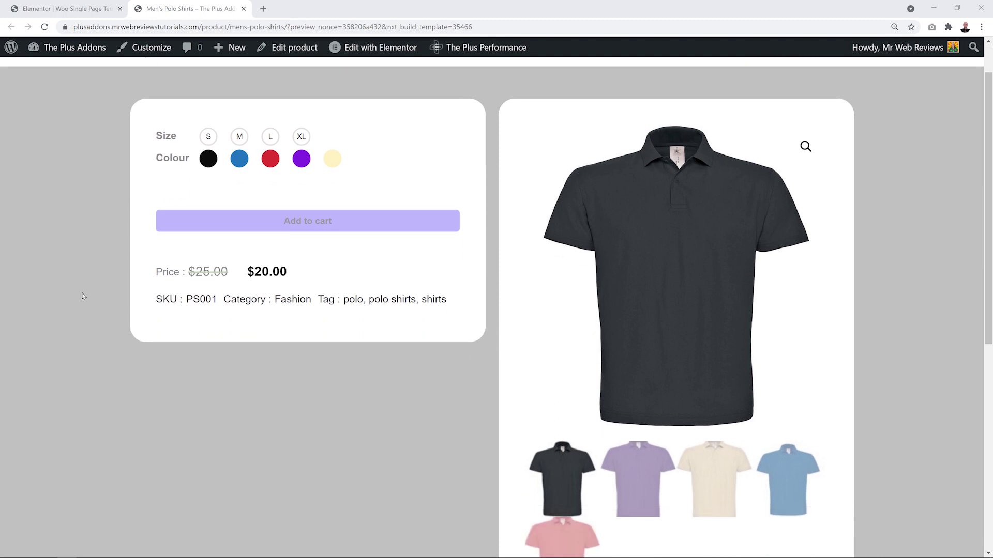
{"action": "scroll", "coordinate": [76, 300], "scroll_direction": "up", "scroll_amount": 8}
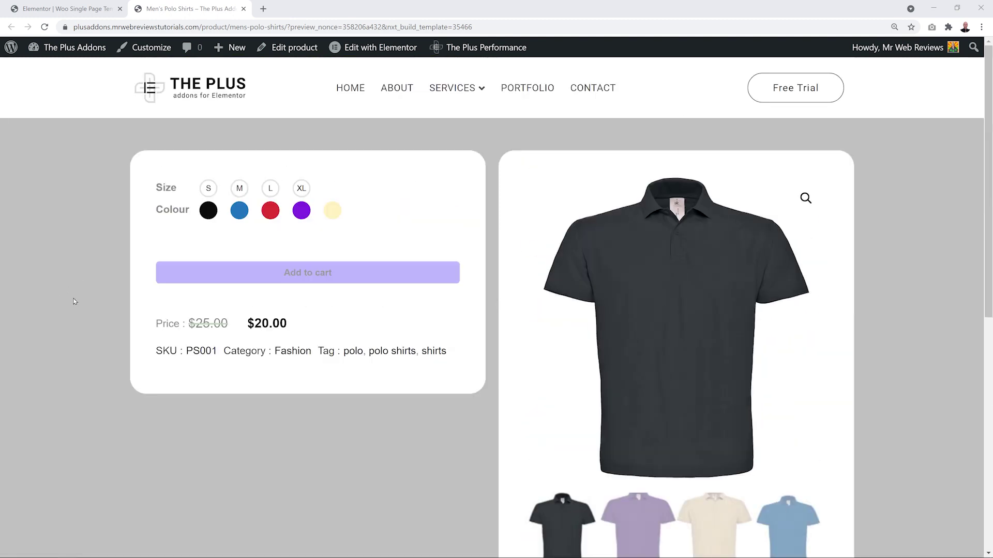
{"action": "key", "text": "ctrl+Tab"}
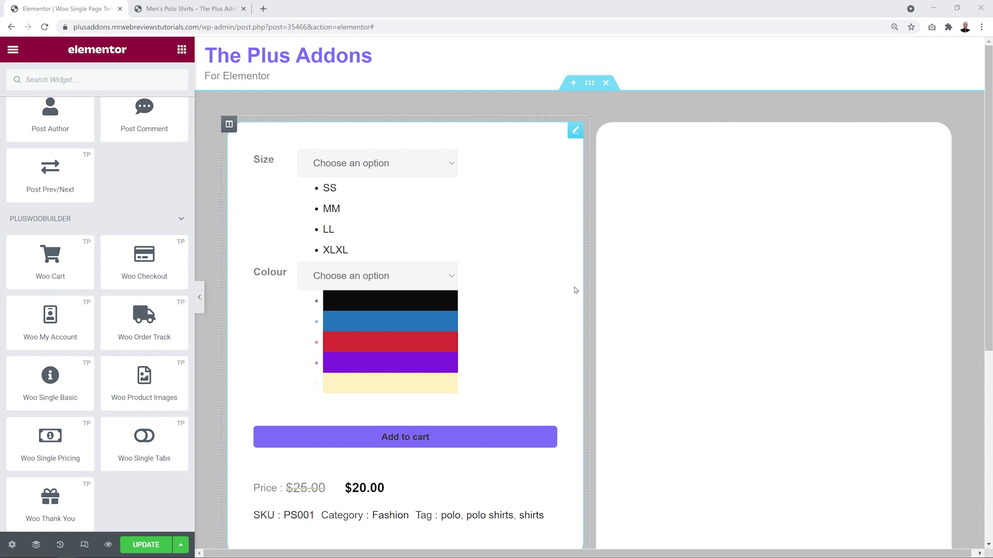
Step: Add the Woo Single Tabs widget below the Woo Single Pricing widget and save the template
{"action": "scroll", "coordinate": [576, 290], "scroll_direction": "down", "scroll_amount": 3}
{"action": "left_click_drag", "start_coordinate": [158, 452], "coordinate": [348, 417]}
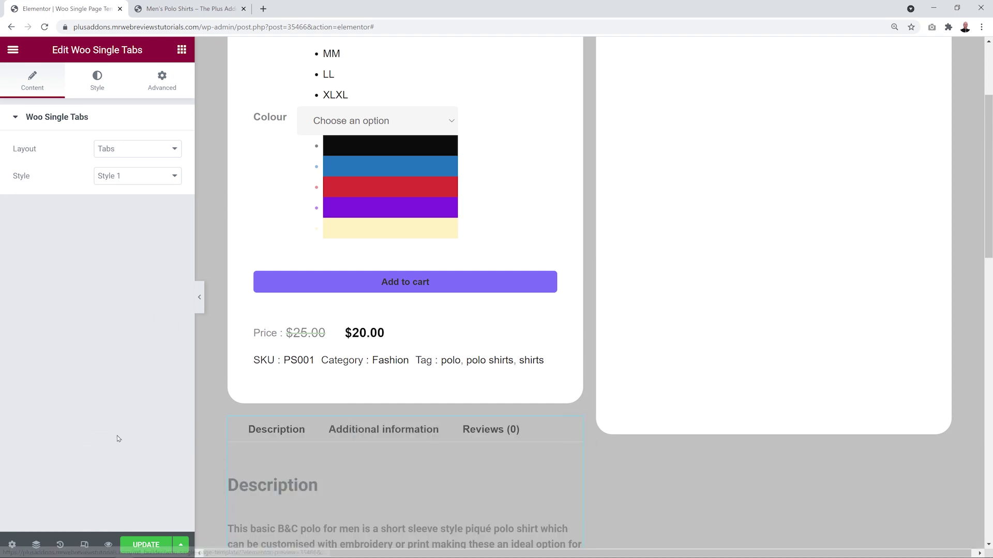
{"action": "scroll", "coordinate": [506, 432], "scroll_direction": "down", "scroll_amount": 3}
{"action": "scroll", "coordinate": [506, 432], "scroll_direction": "down", "scroll_amount": 2}
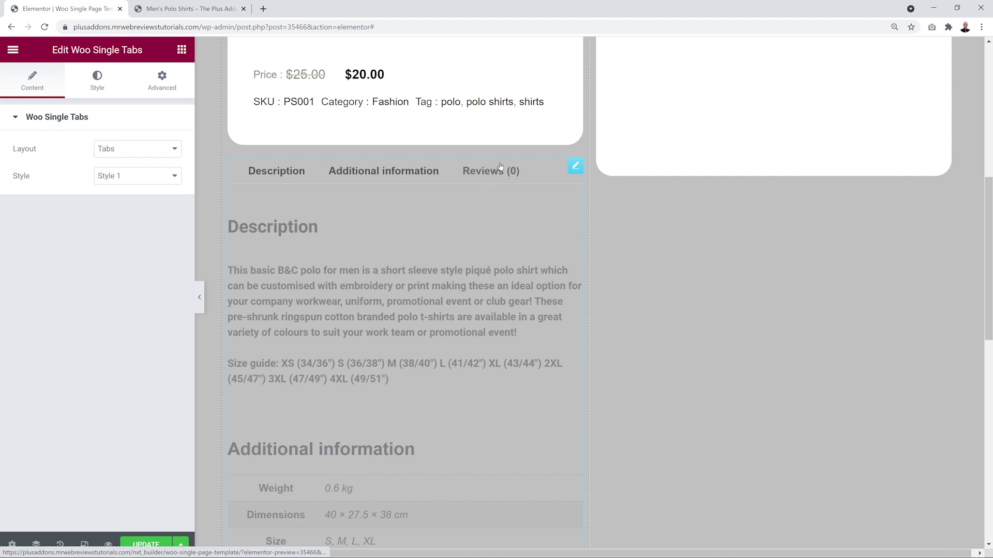
{"action": "left_click", "coordinate": [152, 541]}
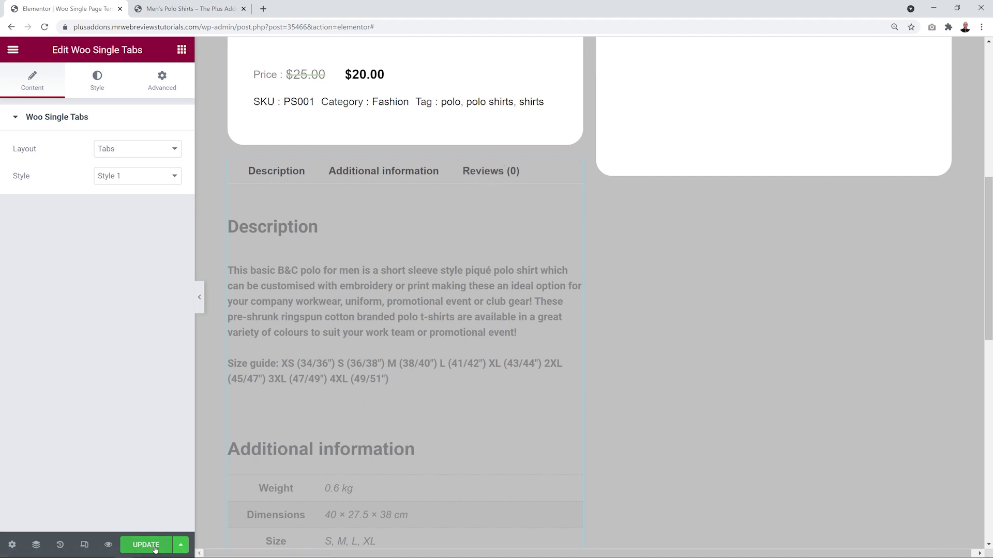
Step: Preview the Men's Polo Shirts page and check its Description, Additional information and Reviews tabs
{"action": "left_click", "coordinate": [108, 545]}
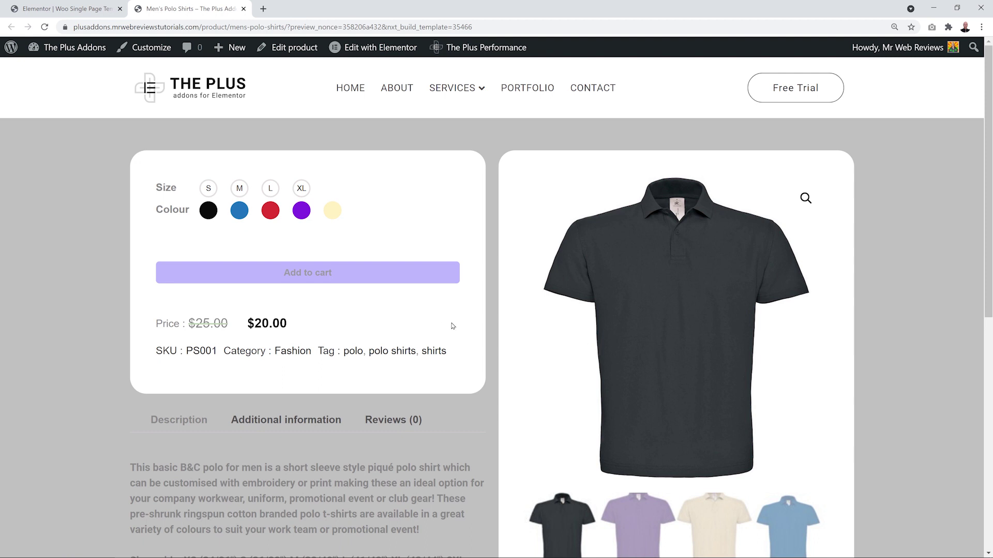
{"action": "scroll", "coordinate": [310, 324], "scroll_direction": "down", "scroll_amount": 1}
{"action": "scroll", "coordinate": [457, 315], "scroll_direction": "down", "scroll_amount": 1}
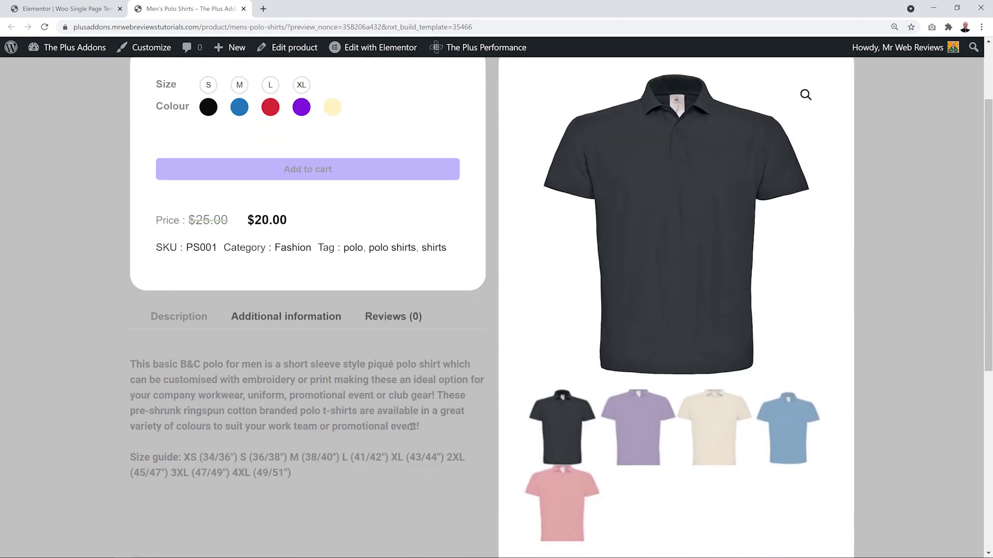
{"action": "left_click", "coordinate": [286, 316]}
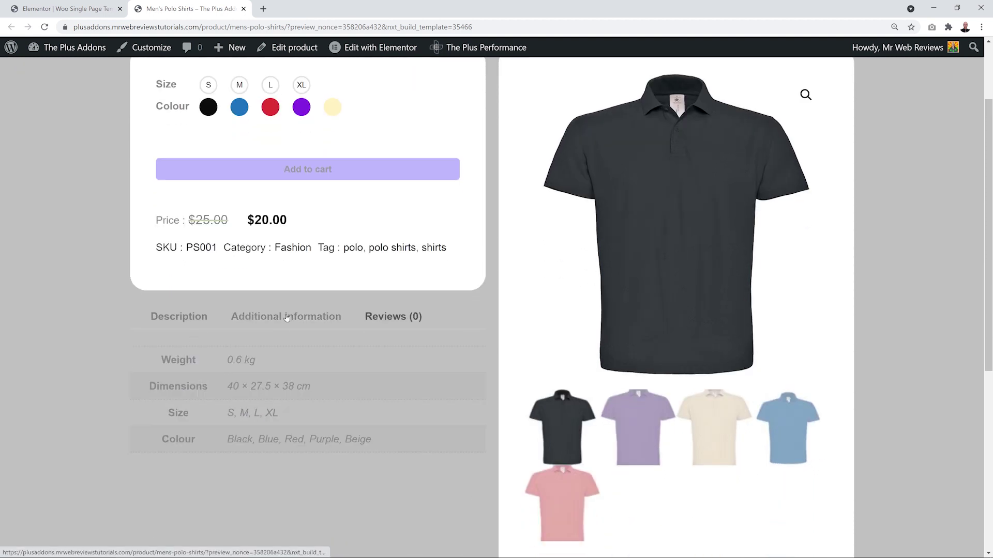
{"action": "left_click", "coordinate": [398, 316]}
{"action": "left_click", "coordinate": [173, 316]}
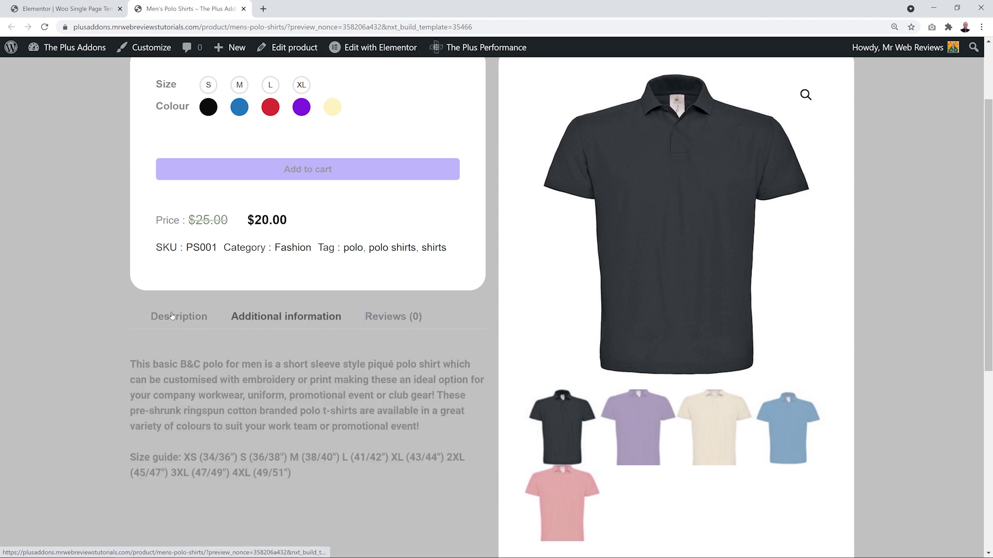
{"action": "scroll", "coordinate": [62, 287], "scroll_direction": "up", "scroll_amount": 2}
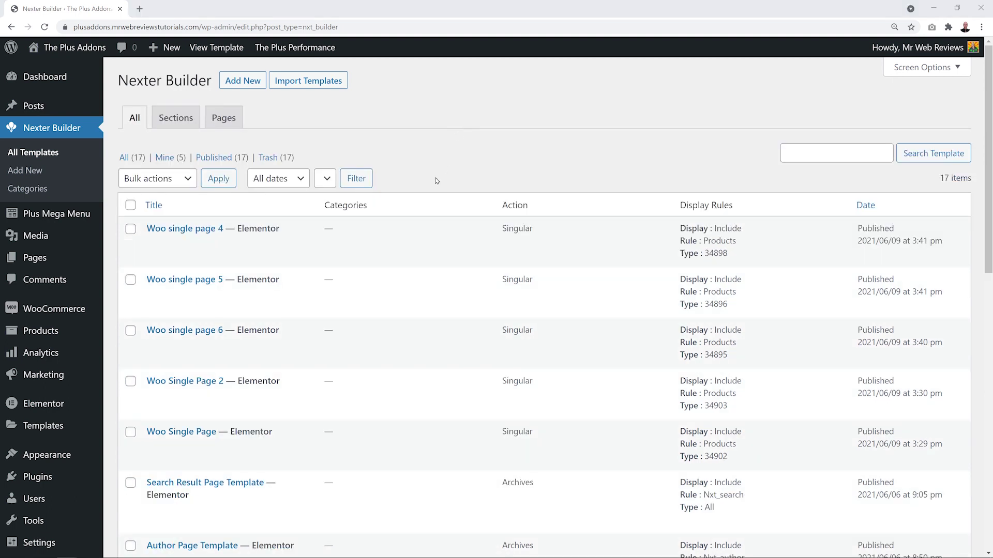
Step: Open the Woo single page 4 template from Nexter Builder in Elementor and review its layout from top to bottom
{"action": "mouse_move", "coordinate": [288, 245]}
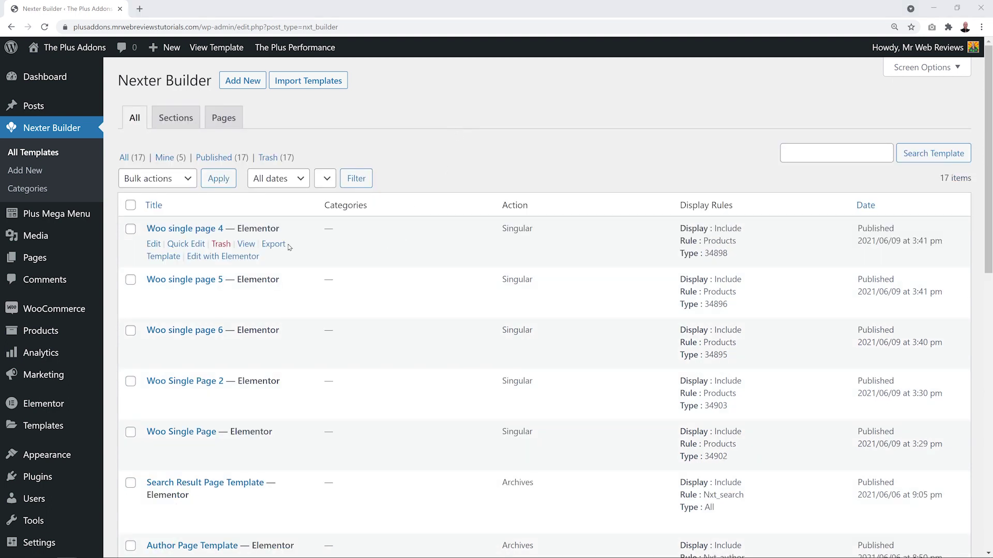
{"action": "left_click", "coordinate": [236, 259]}
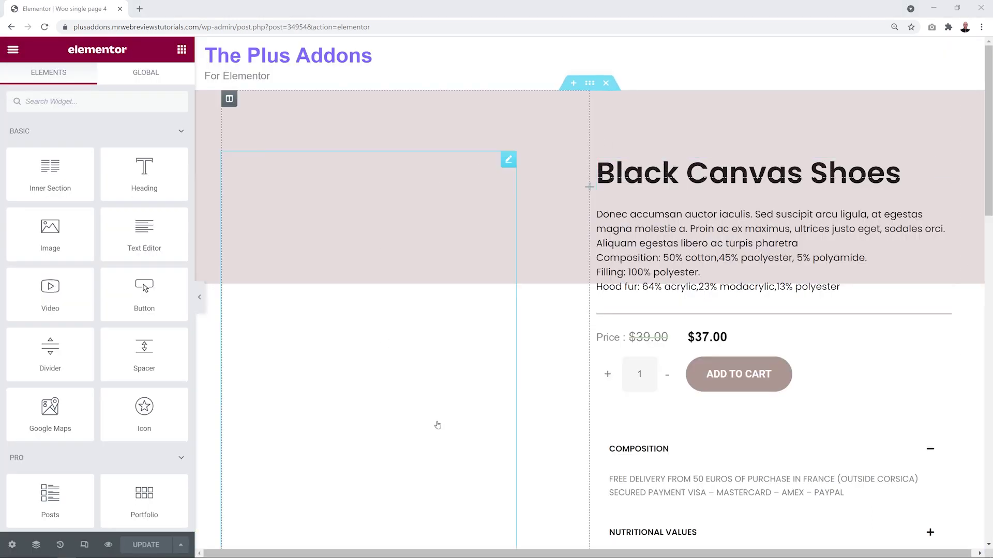
{"action": "scroll", "coordinate": [962, 282], "scroll_direction": "down", "scroll_amount": 9}
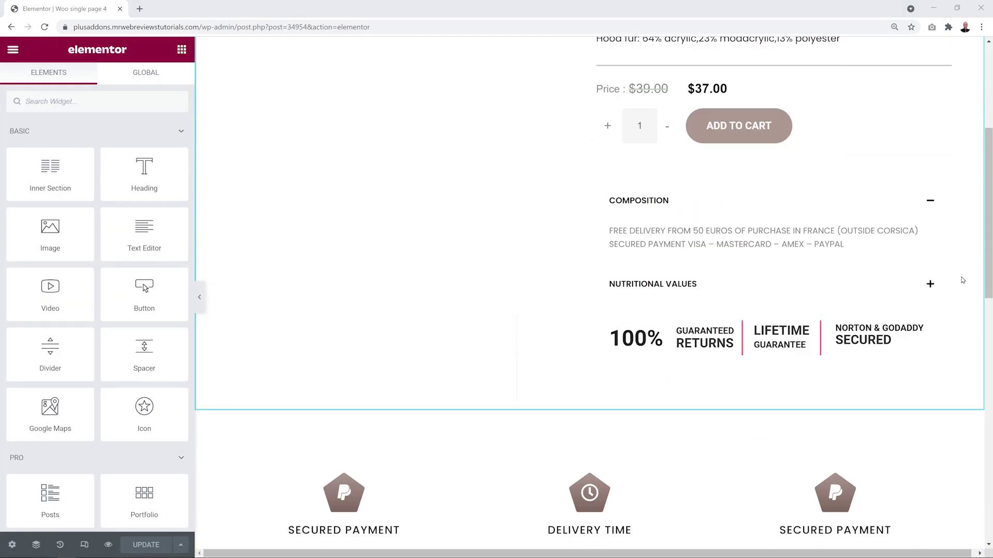
{"action": "scroll", "coordinate": [962, 282], "scroll_direction": "down", "scroll_amount": 2}
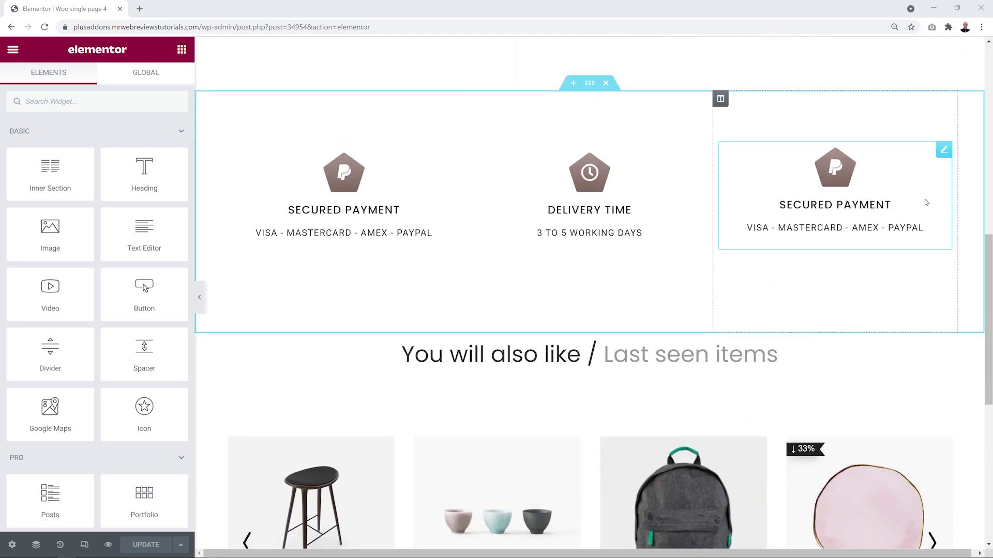
{"action": "scroll", "coordinate": [955, 354], "scroll_direction": "down", "scroll_amount": 6}
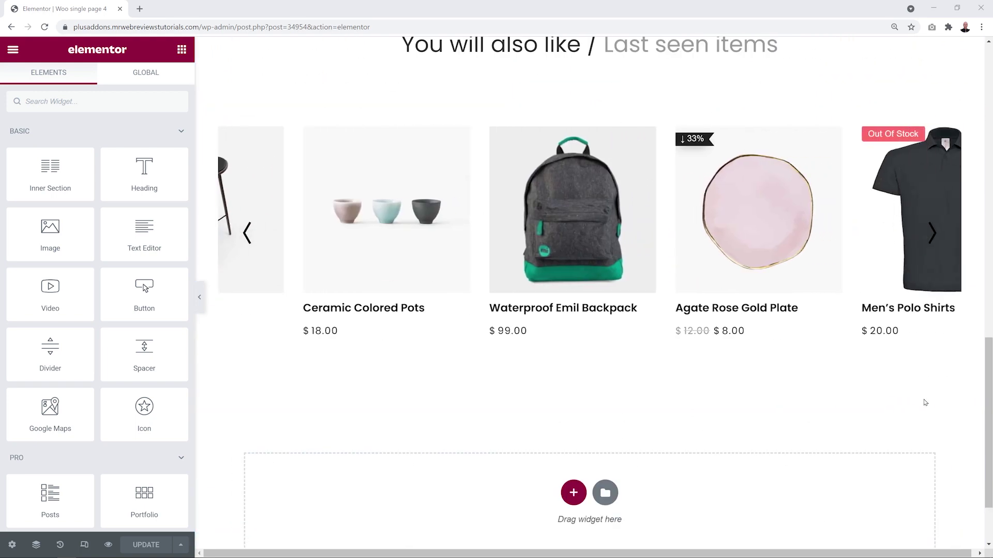
{"action": "scroll", "coordinate": [931, 398], "scroll_direction": "up", "scroll_amount": 7}
{"action": "scroll", "coordinate": [937, 396], "scroll_direction": "up", "scroll_amount": 10}
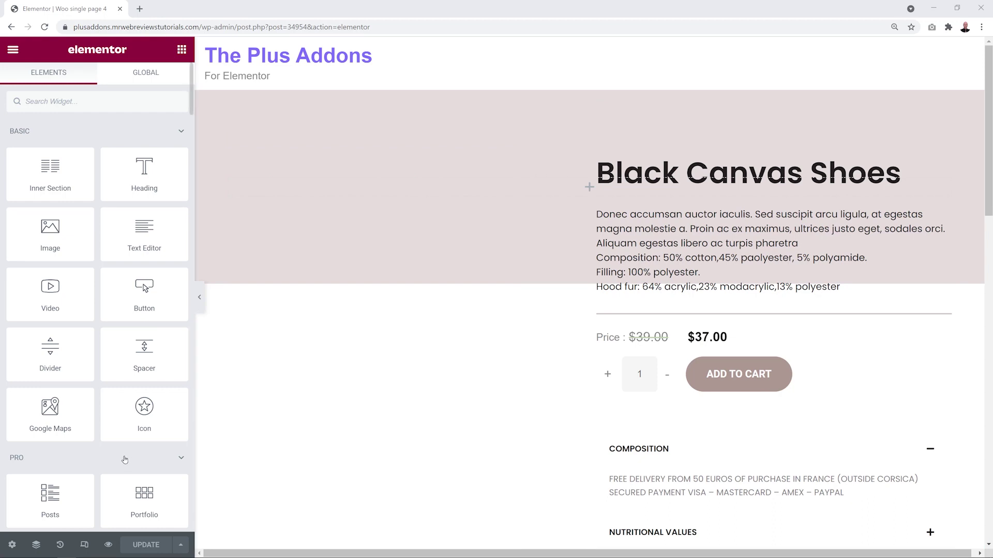
Step: Preview the Black Canvas Shoes product page, look through its whole layout and return to the editor
{"action": "left_click", "coordinate": [108, 545]}
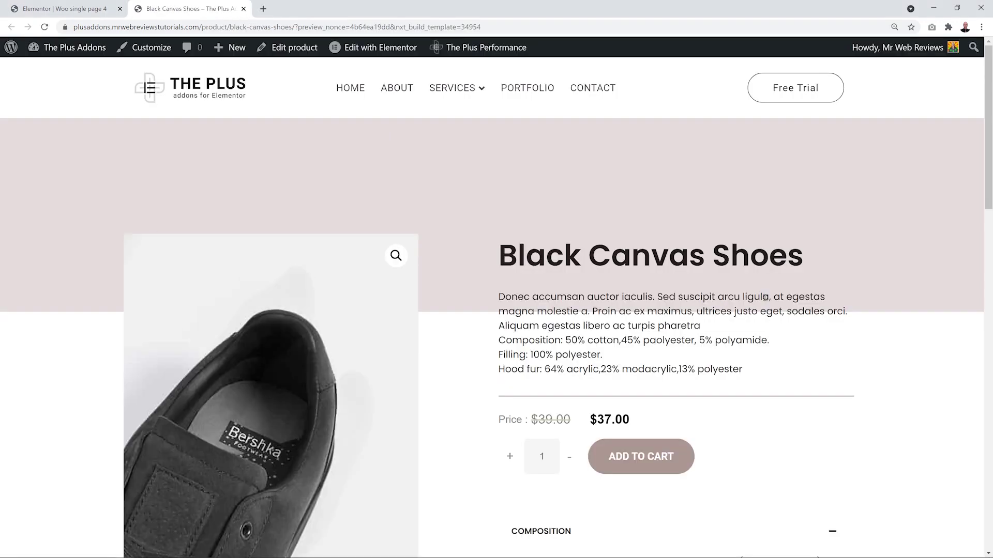
{"action": "scroll", "coordinate": [912, 293], "scroll_direction": "down", "scroll_amount": 9}
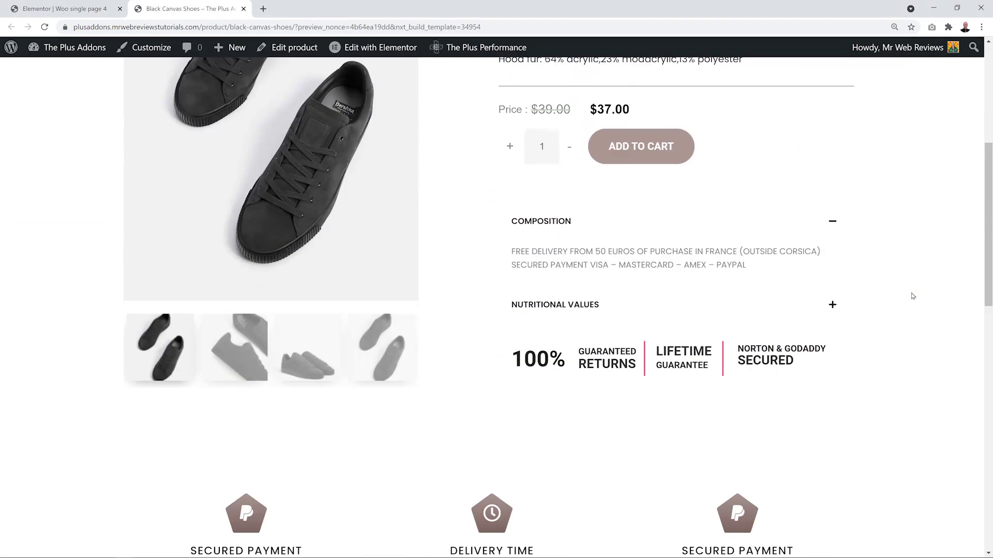
{"action": "scroll", "coordinate": [912, 296], "scroll_direction": "down", "scroll_amount": 10}
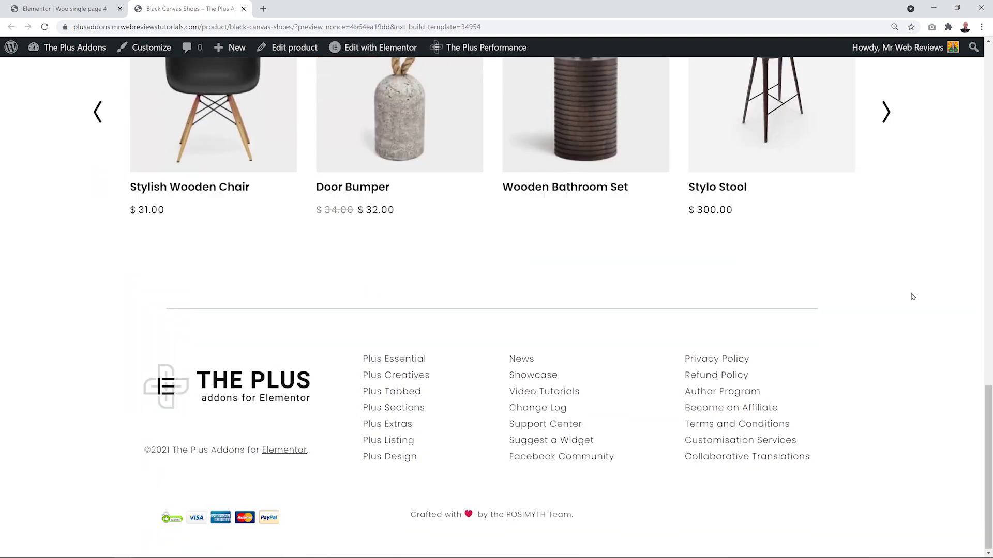
{"action": "scroll", "coordinate": [914, 299], "scroll_direction": "up", "scroll_amount": 20}
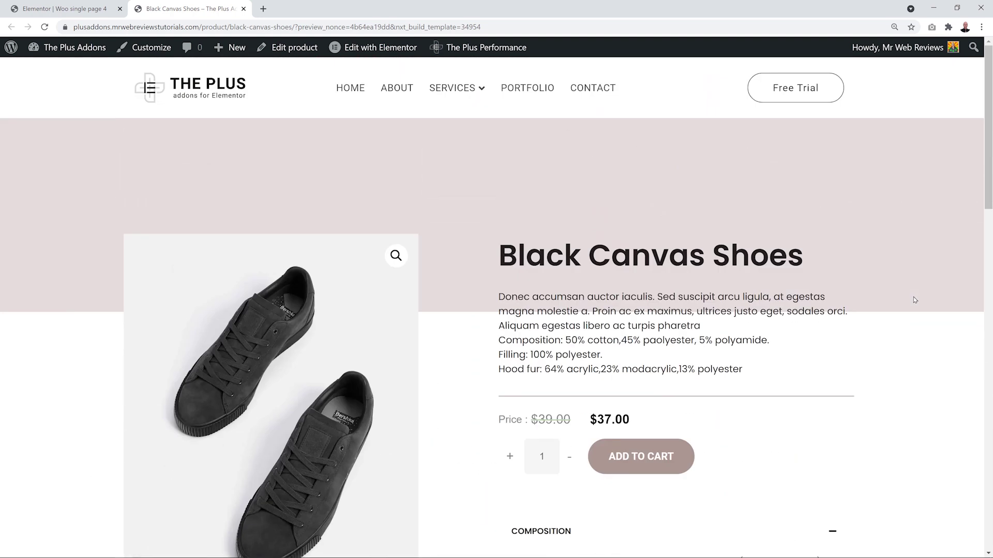
{"action": "scroll", "coordinate": [920, 301], "scroll_direction": "down", "scroll_amount": 1}
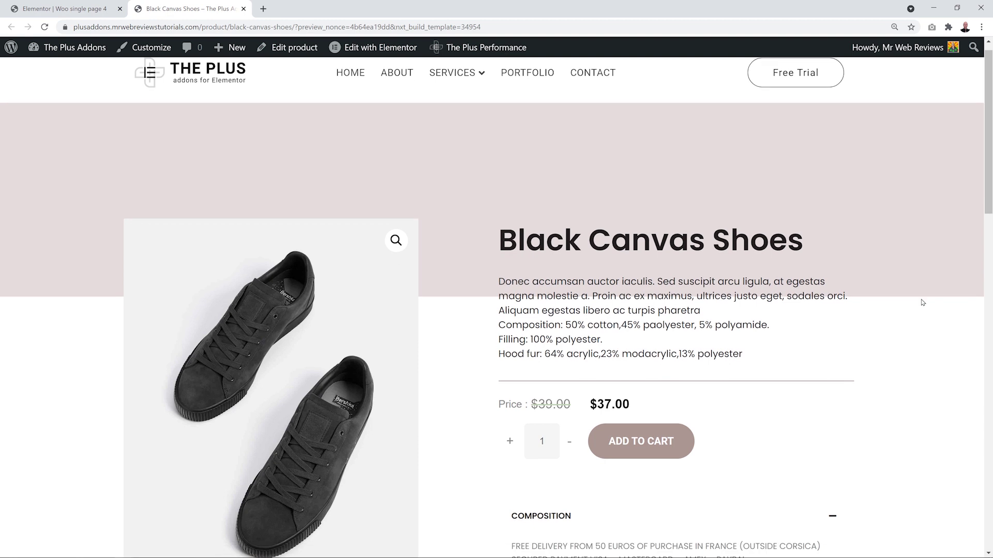
{"action": "scroll", "coordinate": [921, 302], "scroll_direction": "up", "scroll_amount": 1}
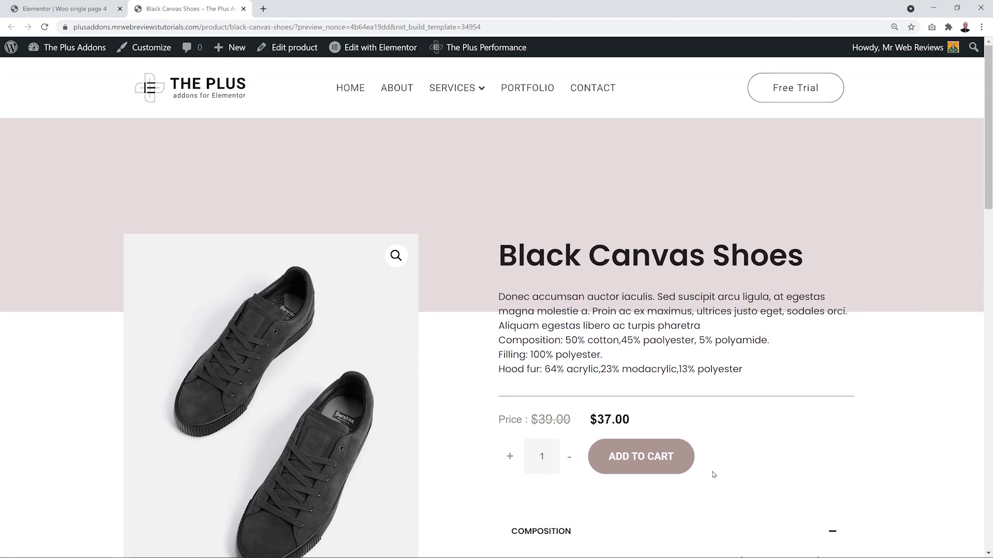
{"action": "left_click", "coordinate": [81, 11]}
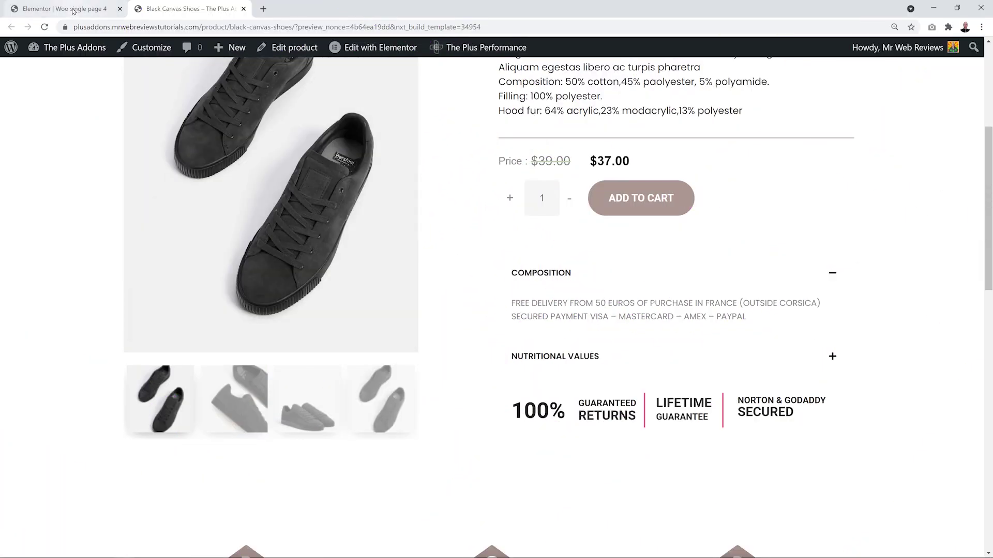
{"action": "left_click", "coordinate": [76, 10]}
Step: Try the Single Image layout for the Woo Product Images widget, view its image size options and switch back to Image Gallery
{"action": "left_click", "coordinate": [165, 149]}
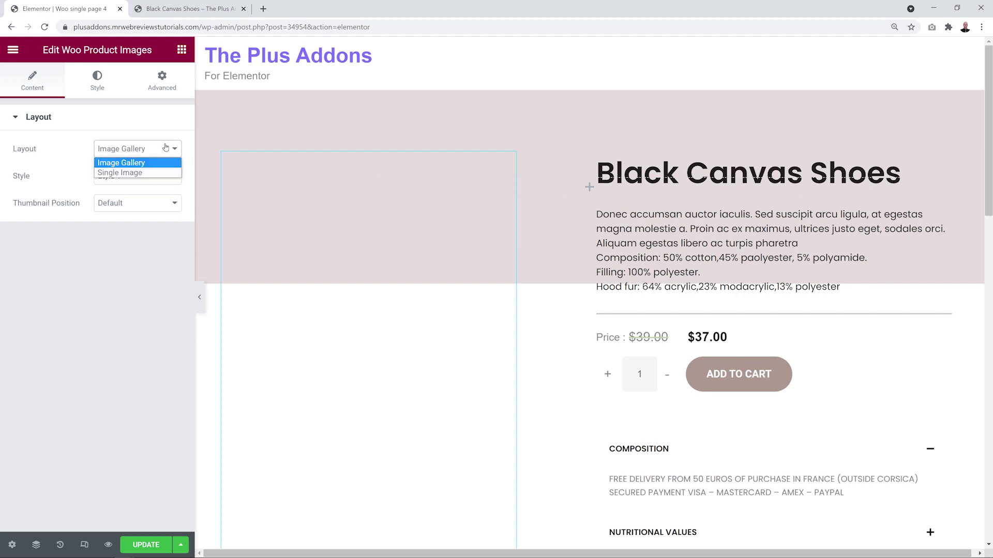
{"action": "left_click", "coordinate": [135, 174]}
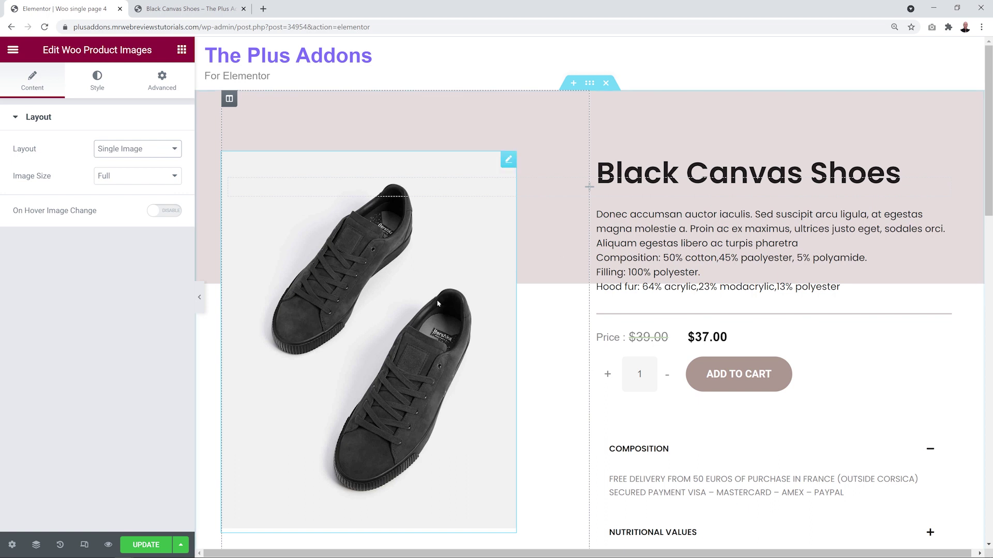
{"action": "left_click", "coordinate": [176, 176]}
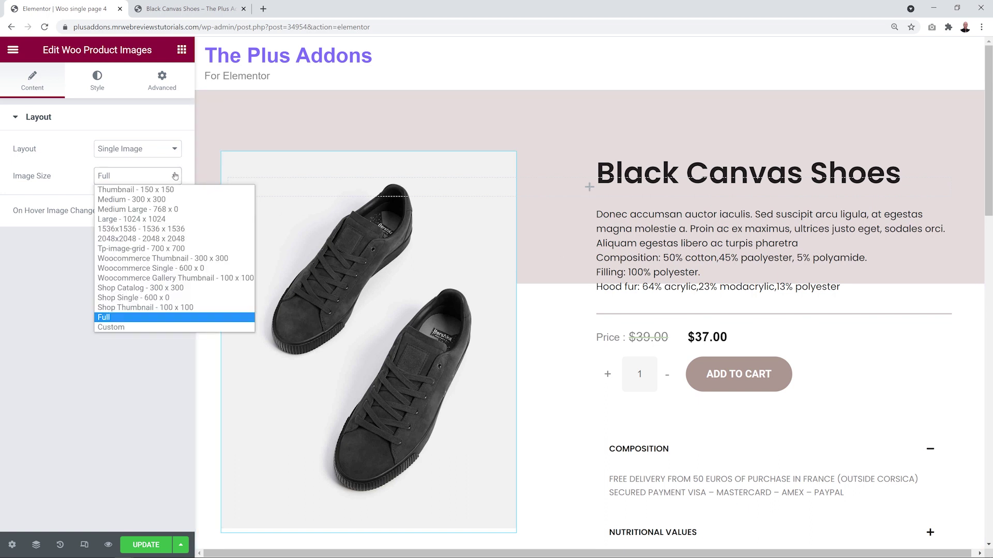
{"action": "left_click", "coordinate": [176, 177]}
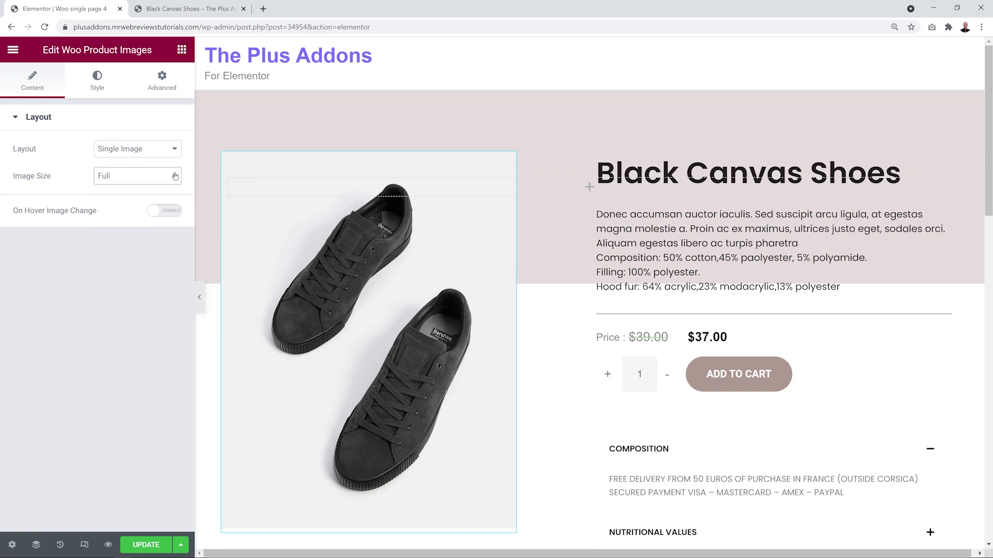
{"action": "left_click", "coordinate": [168, 151]}
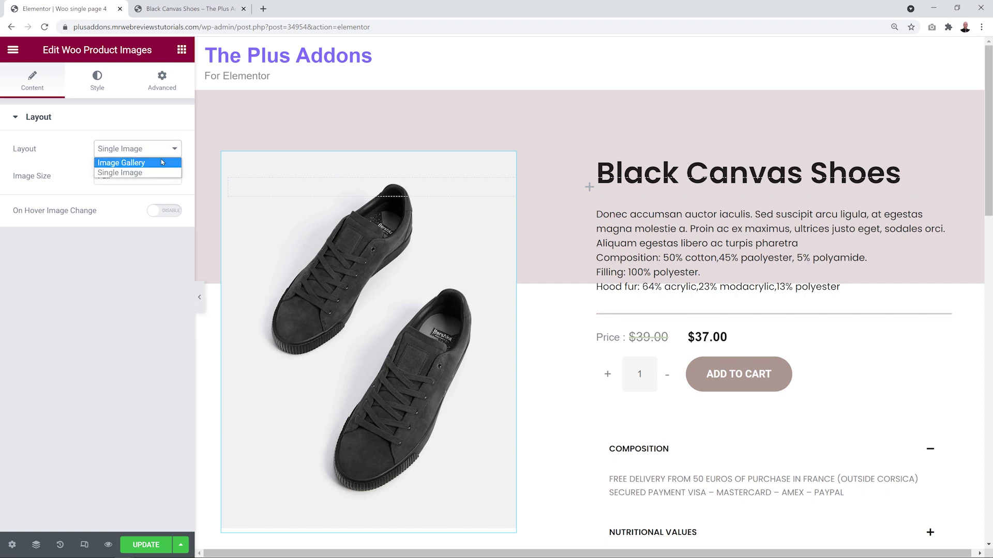
{"action": "left_click", "coordinate": [161, 159]}
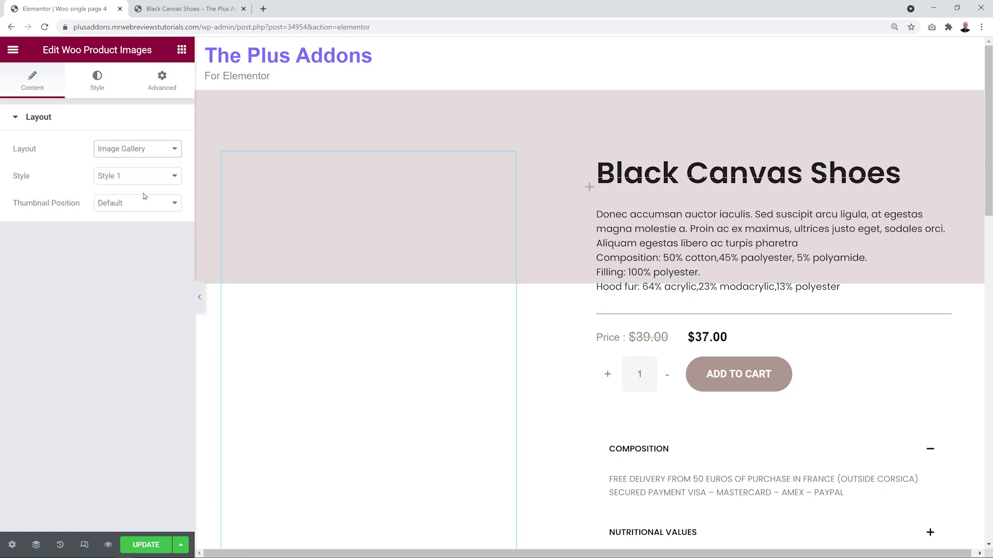
Step: Set the Image Gallery style of the Woo Product Images widget to Style 2 and look over the masonry gallery
{"action": "left_click", "coordinate": [166, 179]}
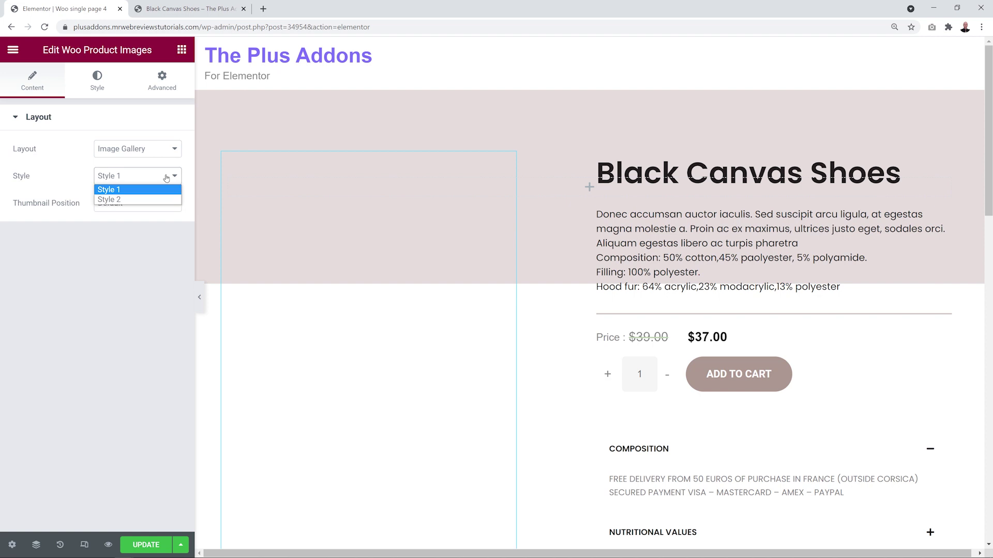
{"action": "left_click", "coordinate": [154, 200]}
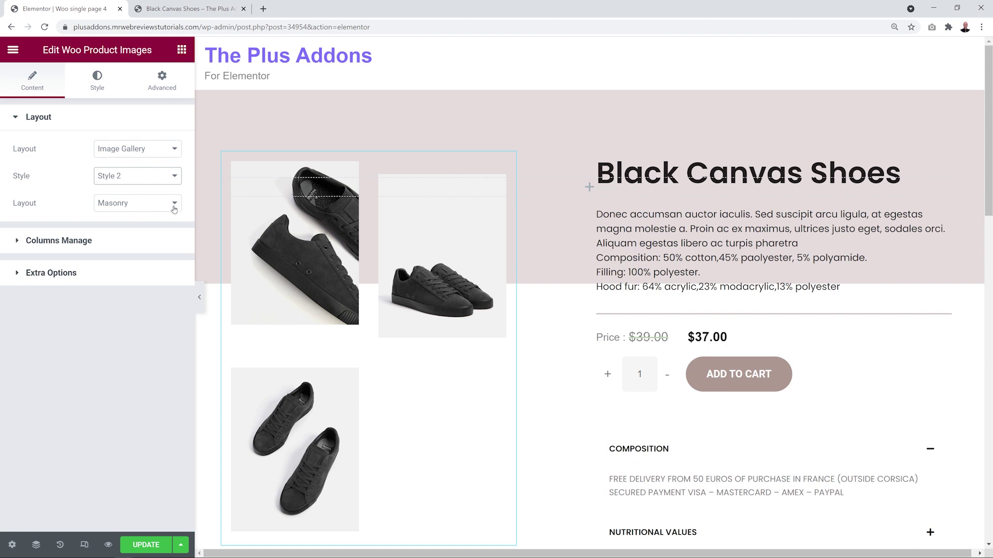
{"action": "scroll", "coordinate": [417, 350], "scroll_direction": "down", "scroll_amount": 2}
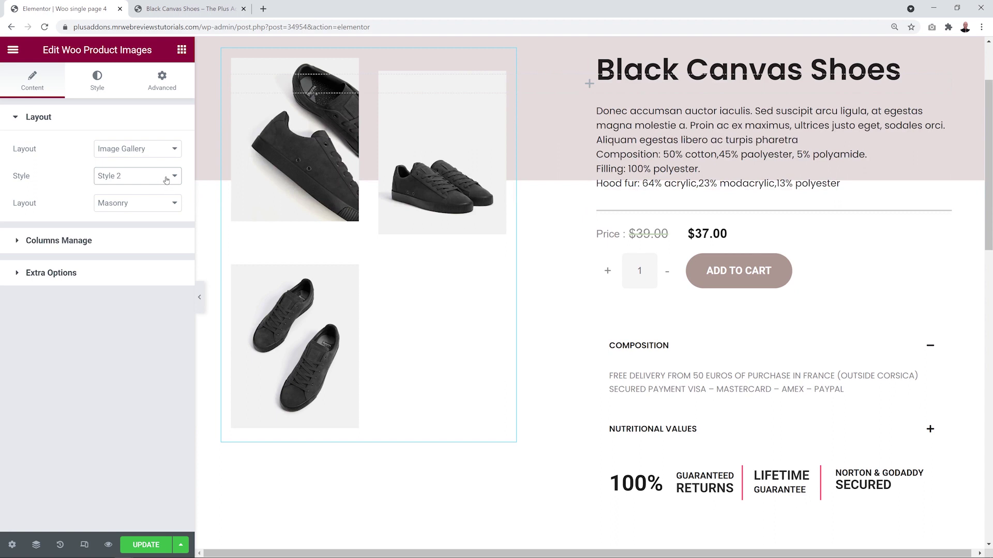
{"action": "scroll", "coordinate": [328, 265], "scroll_direction": "up", "scroll_amount": 1}
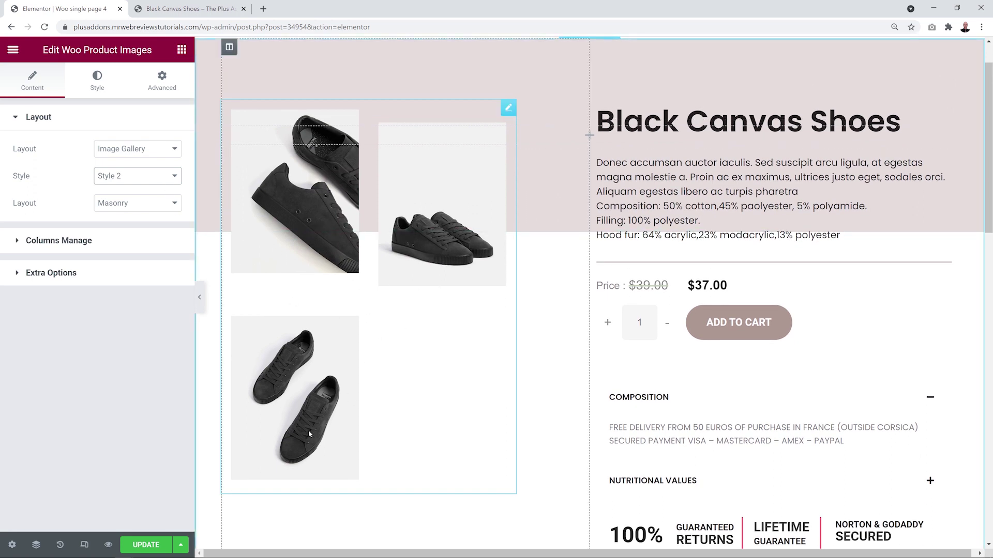
Step: Try the Grid, Metro and Carousel layouts for the product image gallery
{"action": "left_click", "coordinate": [153, 203]}
{"action": "left_click", "coordinate": [155, 217]}
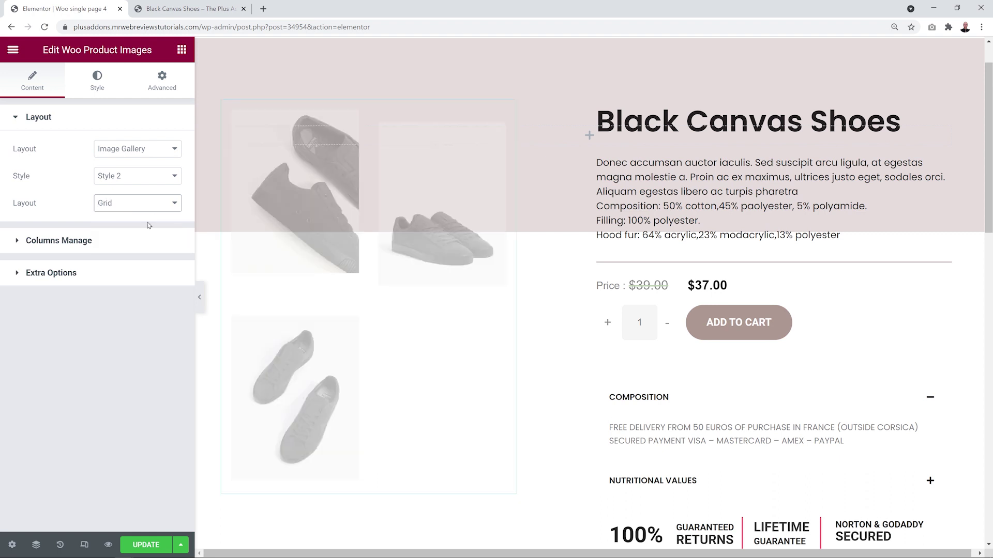
{"action": "left_click", "coordinate": [167, 207]}
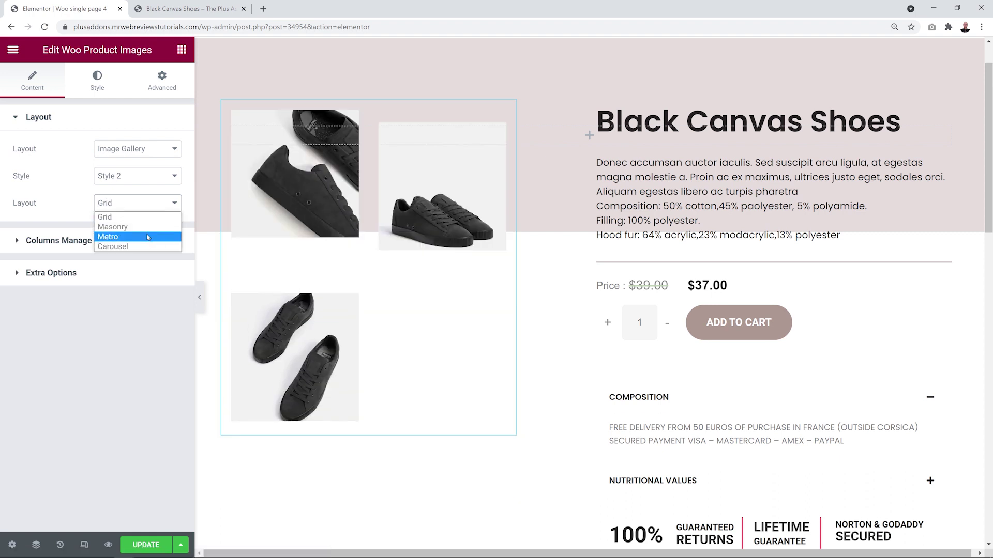
{"action": "left_click", "coordinate": [147, 237]}
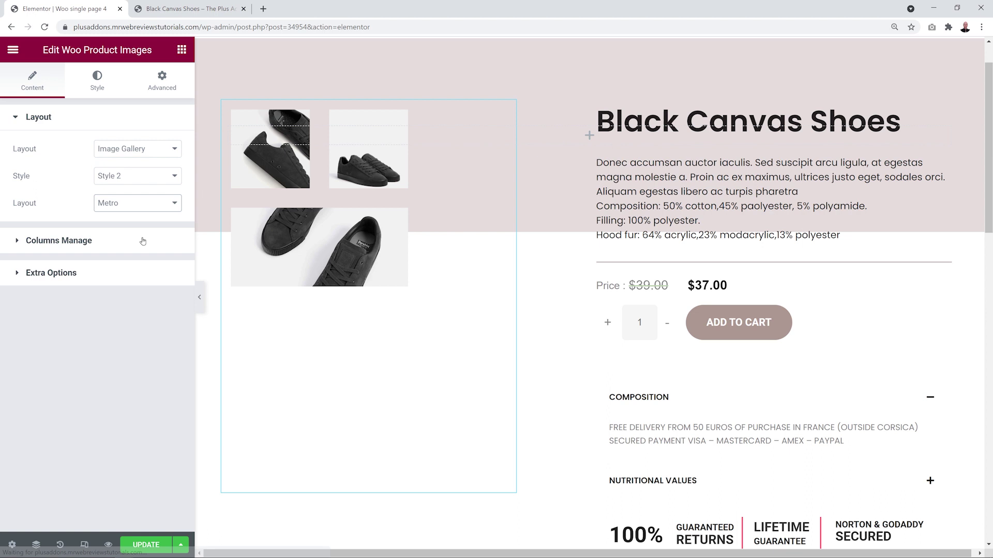
{"action": "left_click", "coordinate": [164, 205]}
{"action": "left_click", "coordinate": [113, 246]}
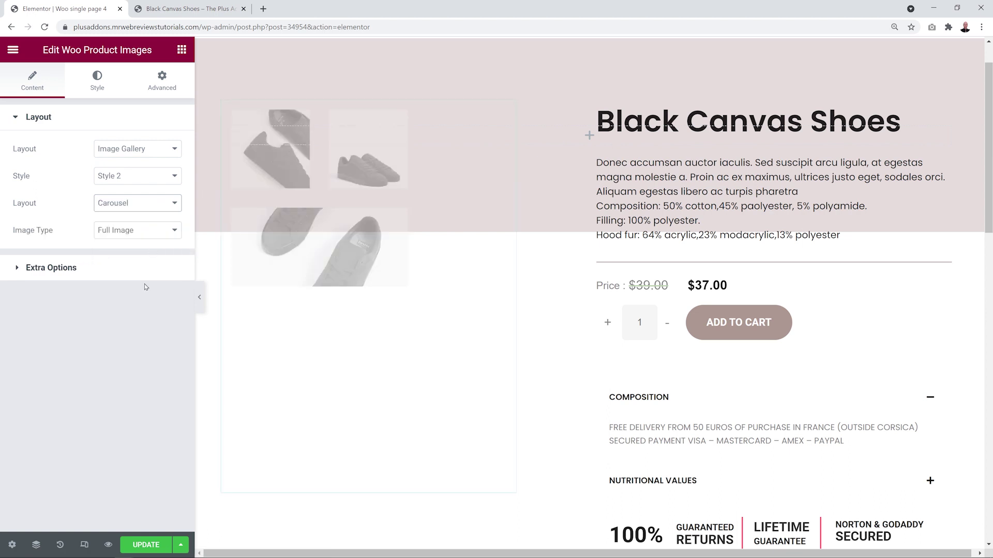
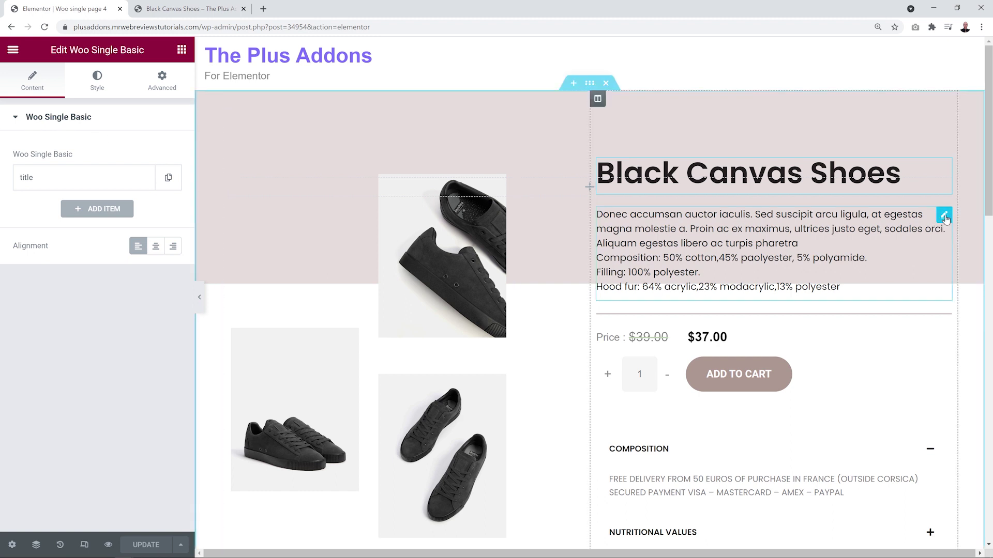
Step: Examine the short description and title widgets and the content types that Woo Single Basic offers
{"action": "left_click", "coordinate": [944, 216]}
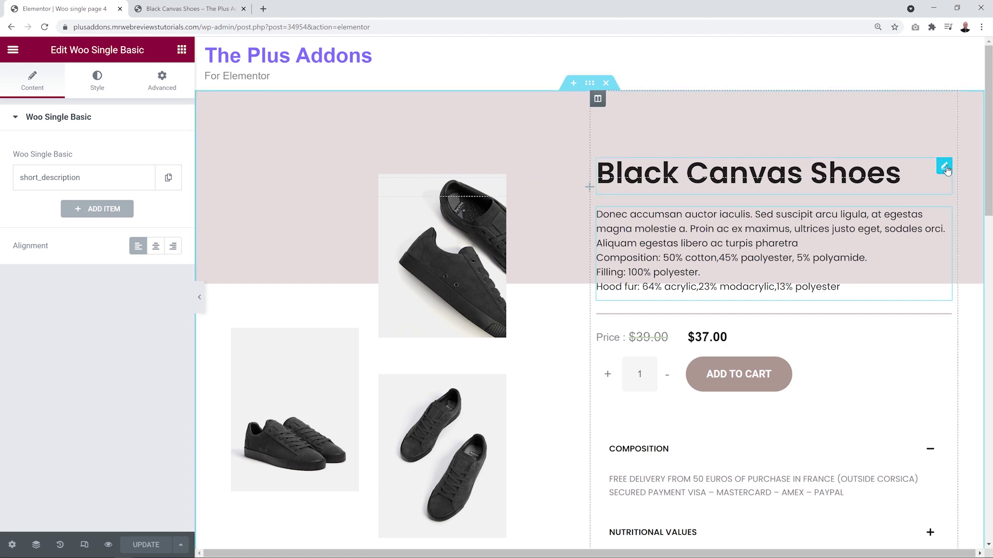
{"action": "left_click", "coordinate": [945, 168]}
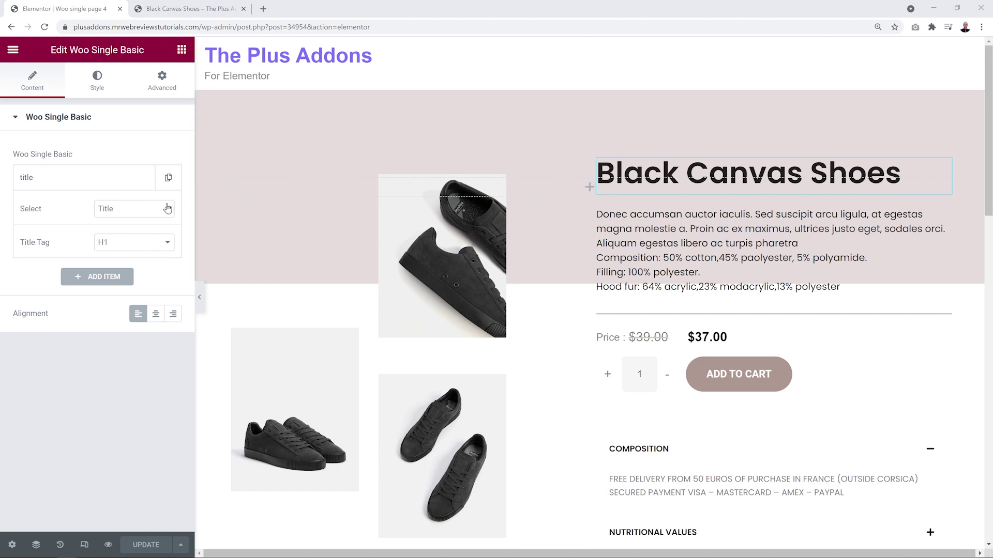
{"action": "left_click", "coordinate": [167, 209]}
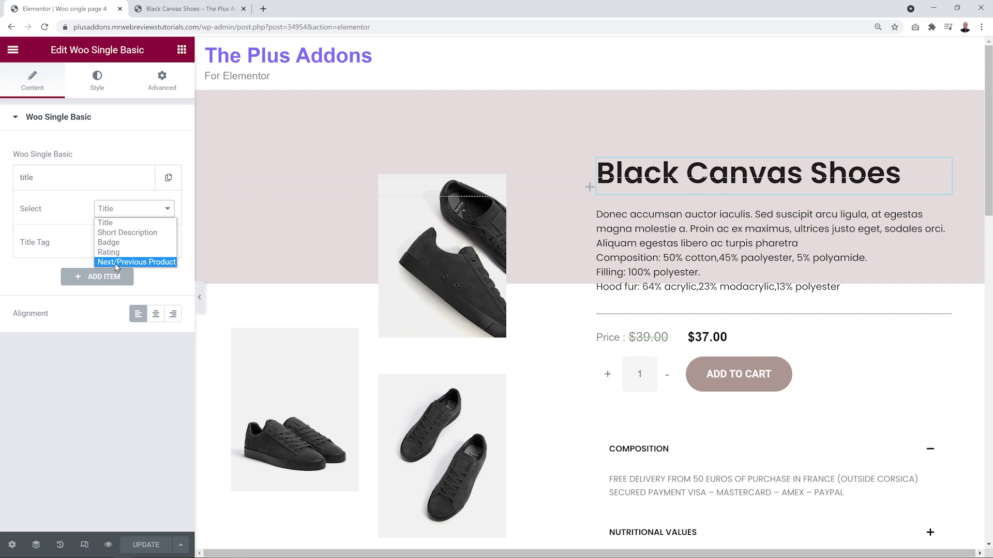
{"action": "left_click", "coordinate": [127, 336]}
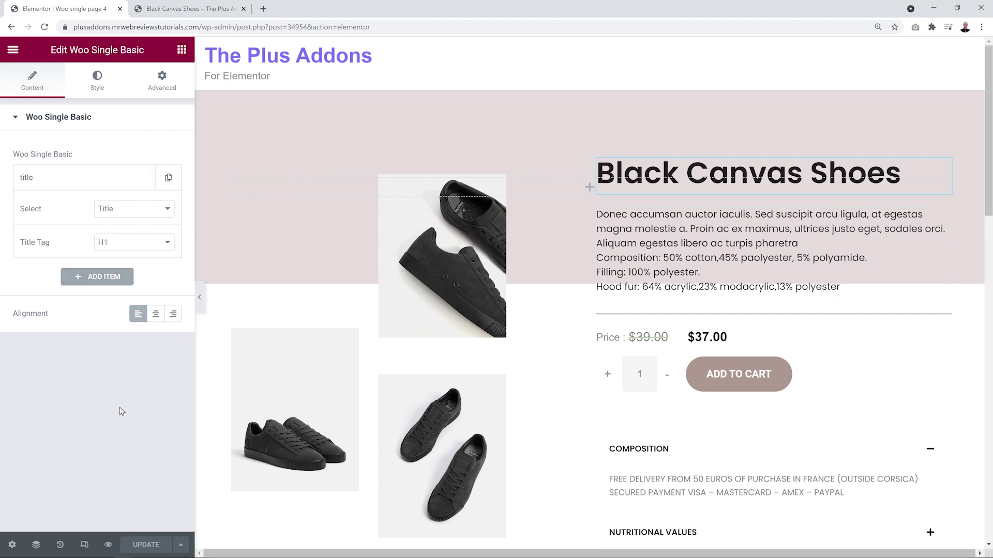
{"action": "left_click", "coordinate": [55, 181]}
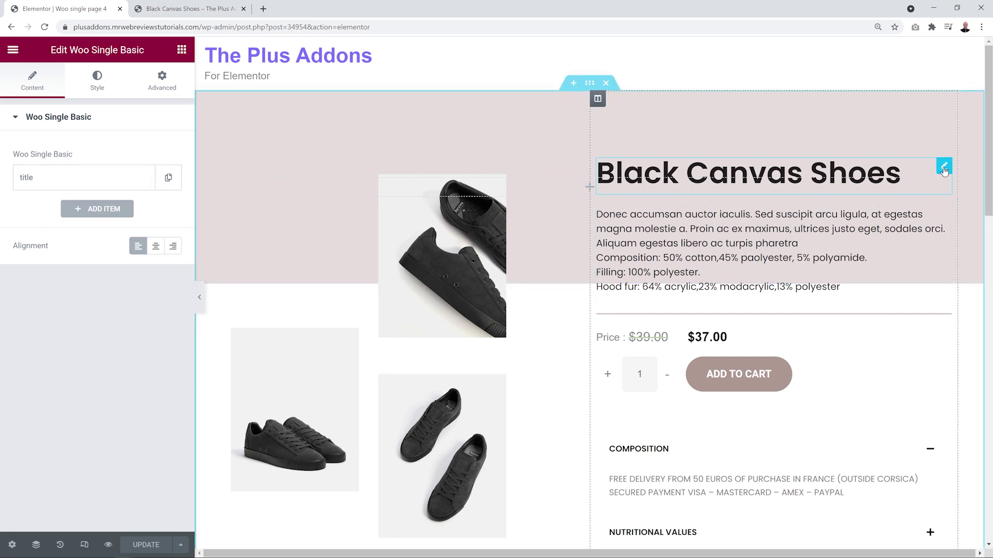
Step: Add a Short Description item to the product title's Woo Single Basic widget and view the widget's style options
{"action": "left_click", "coordinate": [945, 216]}
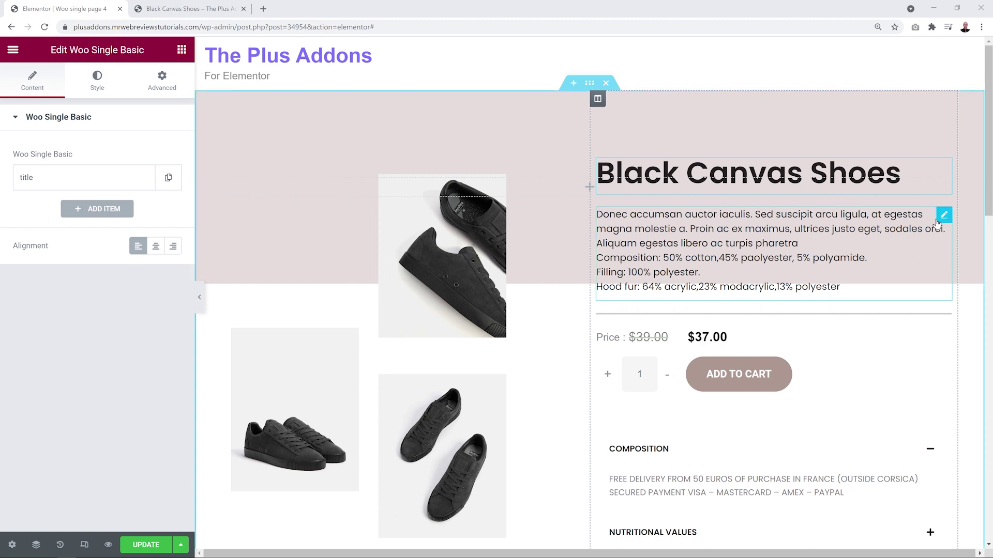
{"action": "left_click", "coordinate": [82, 209]}
{"action": "left_click", "coordinate": [133, 242]}
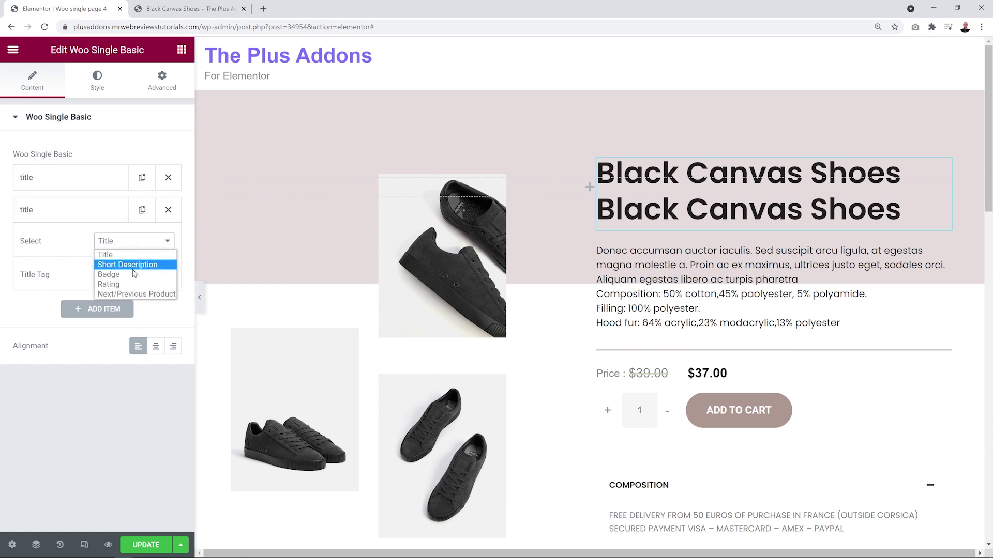
{"action": "left_click", "coordinate": [132, 266]}
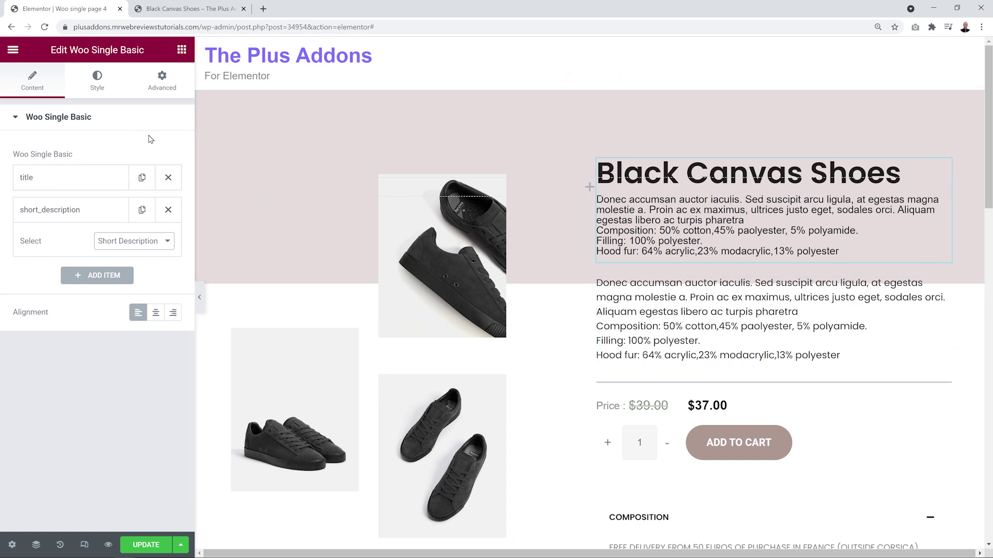
{"action": "left_click", "coordinate": [97, 89]}
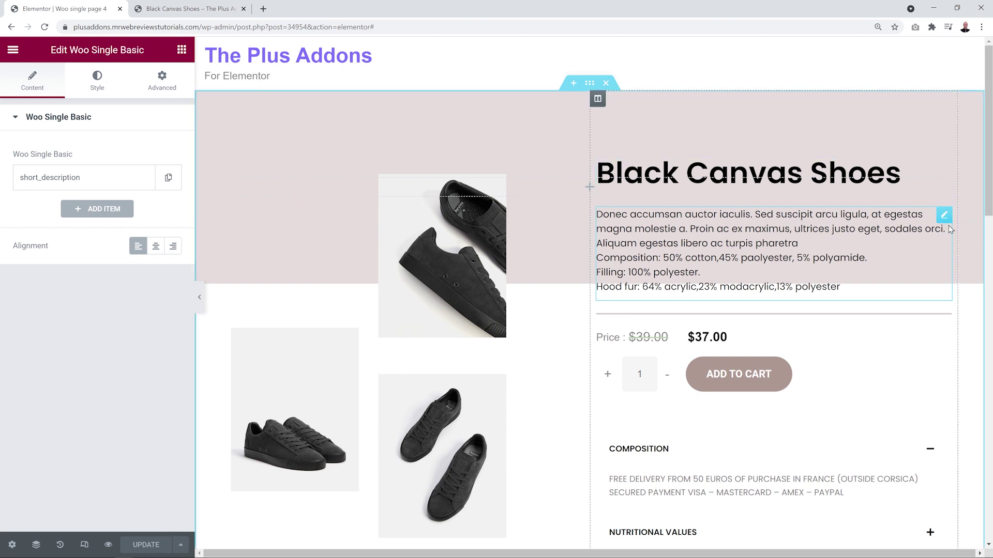
Step: Add a Badge item below the short description in its Woo Single Basic widget
{"action": "left_click", "coordinate": [164, 82]}
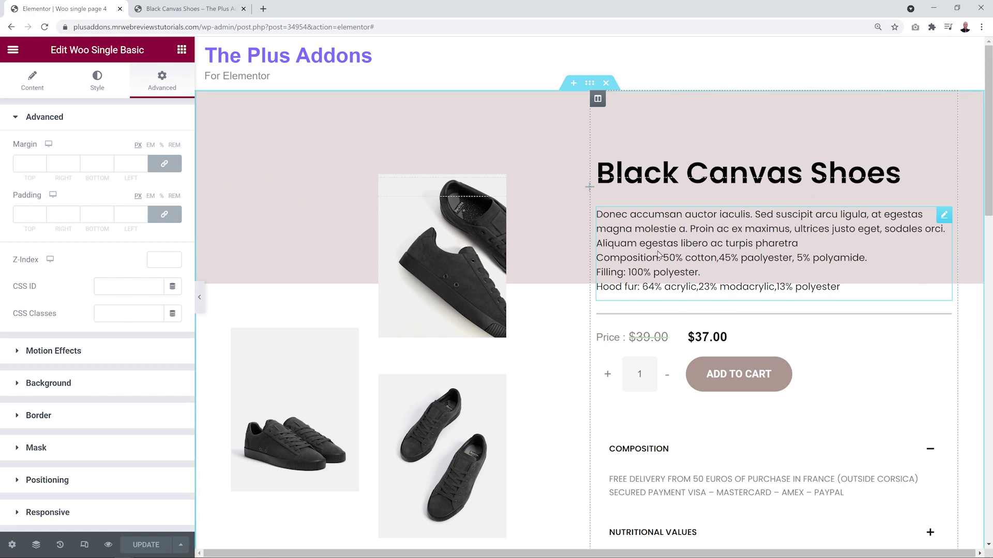
{"action": "left_click", "coordinate": [714, 222]}
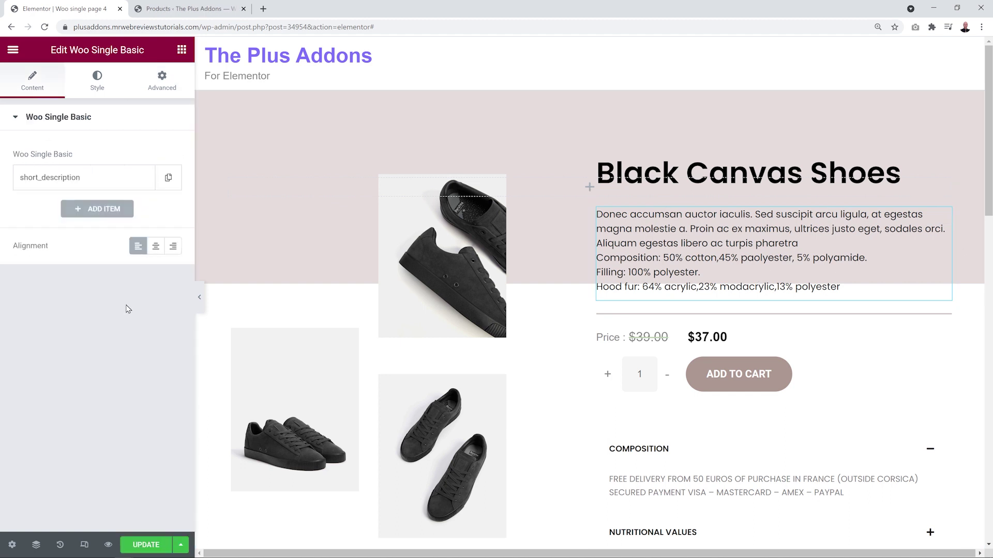
{"action": "left_click", "coordinate": [104, 212]}
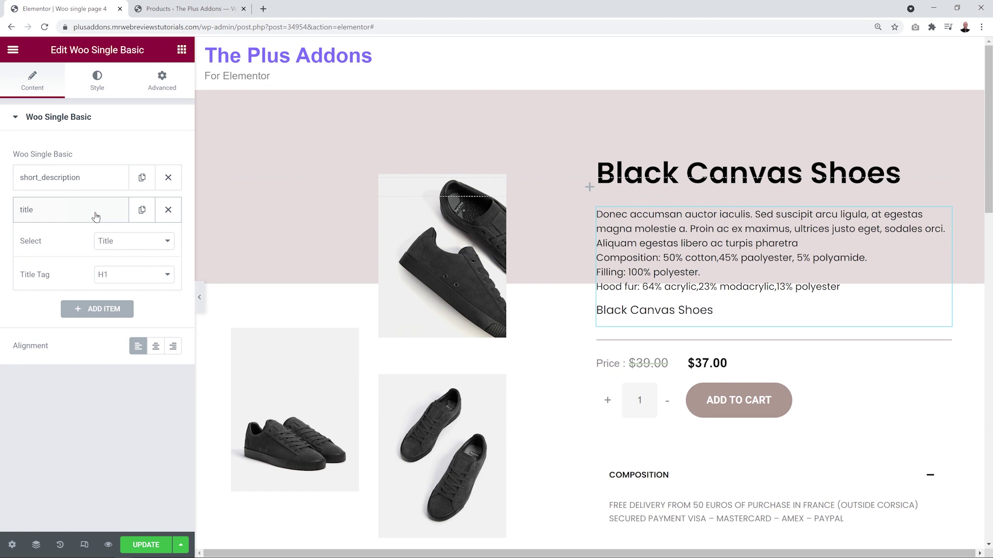
{"action": "left_click", "coordinate": [156, 241]}
{"action": "left_click", "coordinate": [146, 277]}
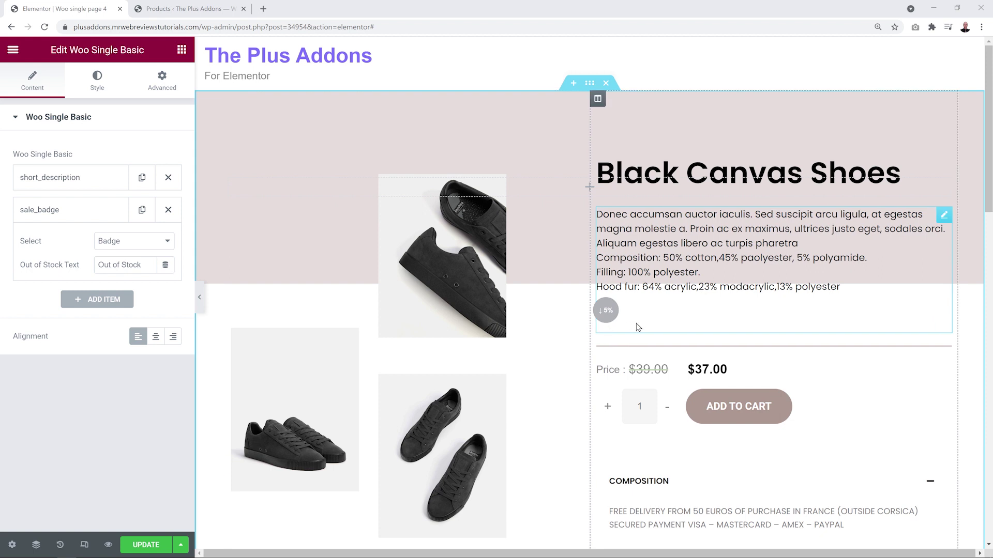
Step: Open the shoe product for editing in the other browser tab and set the badge's Out of Stock Text to ALL GONE
{"action": "left_click", "coordinate": [207, 9]}
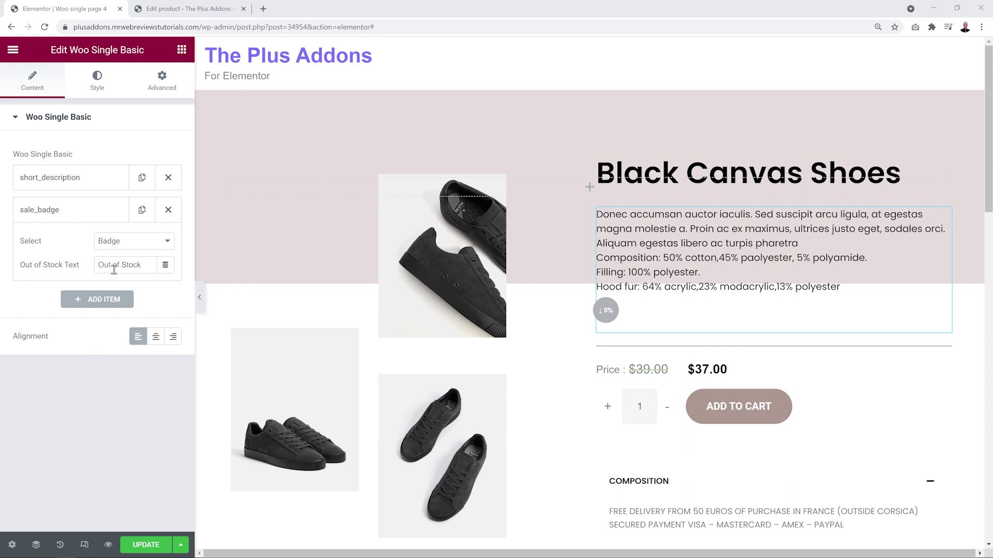
{"action": "left_click_drag", "start_coordinate": [140, 266], "coordinate": [75, 272]}
{"action": "type", "text": "ALL GONE"}
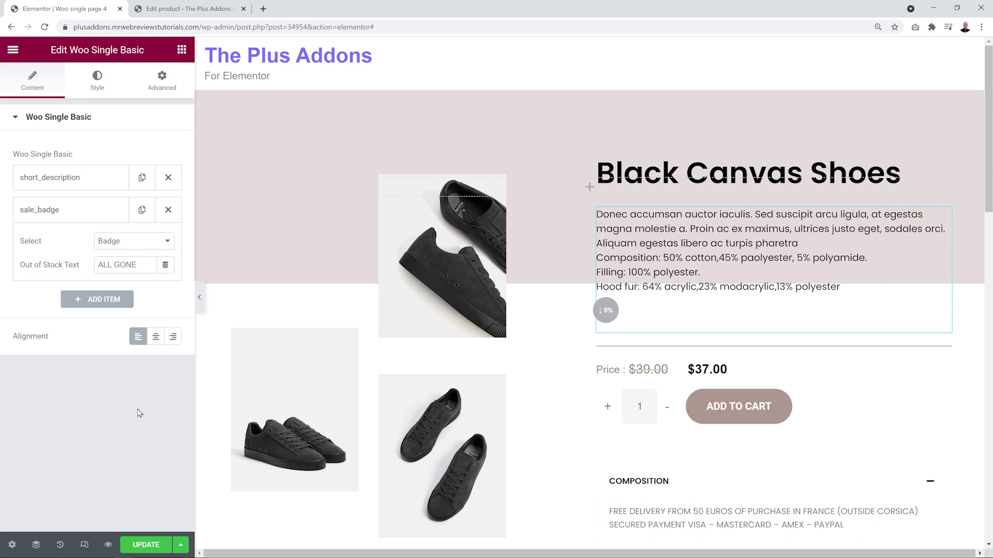
Step: Set the stock status of the Black Canvas Shoes product to Out of stock and update the product
{"action": "key", "text": "ctrl+Tab"}
{"action": "scroll", "coordinate": [421, 288], "scroll_direction": "down", "scroll_amount": 9}
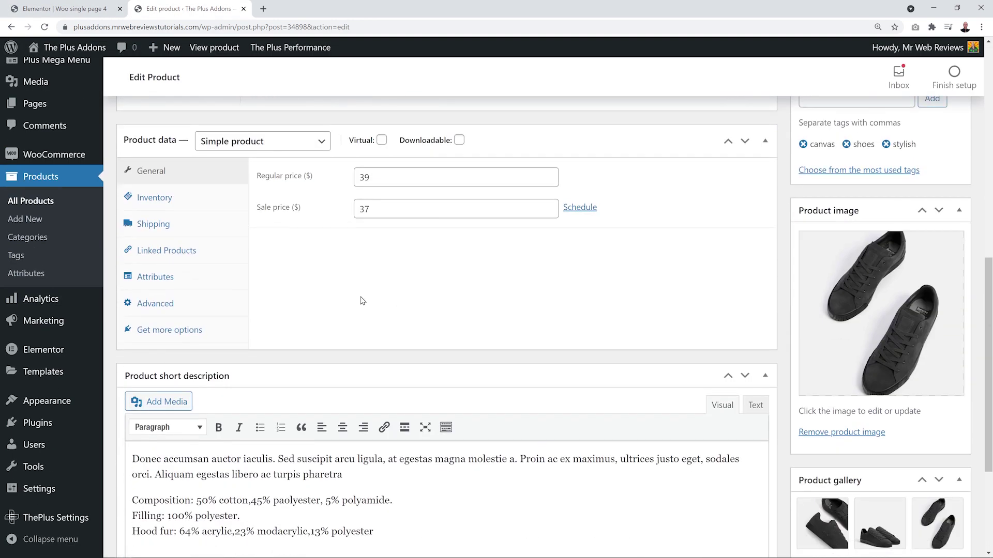
{"action": "left_click", "coordinate": [155, 198]}
{"action": "left_click", "coordinate": [549, 236]}
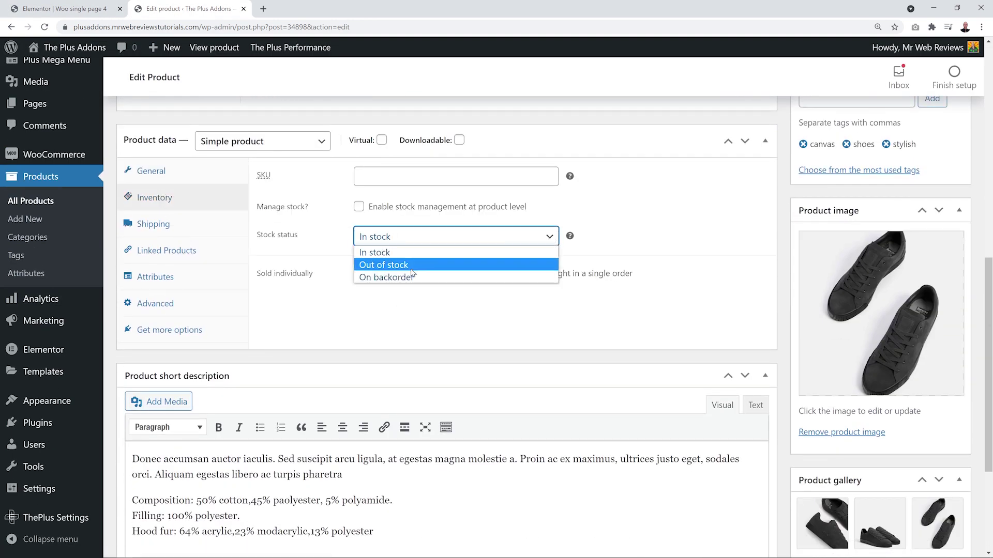
{"action": "left_click", "coordinate": [411, 270]}
{"action": "scroll", "coordinate": [660, 312], "scroll_direction": "up", "scroll_amount": 10}
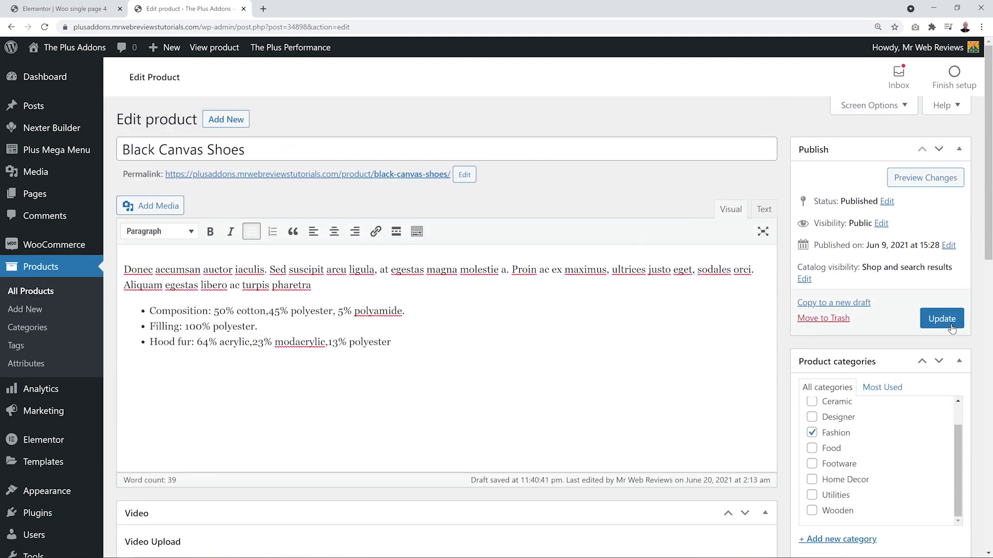
{"action": "left_click", "coordinate": [941, 319]}
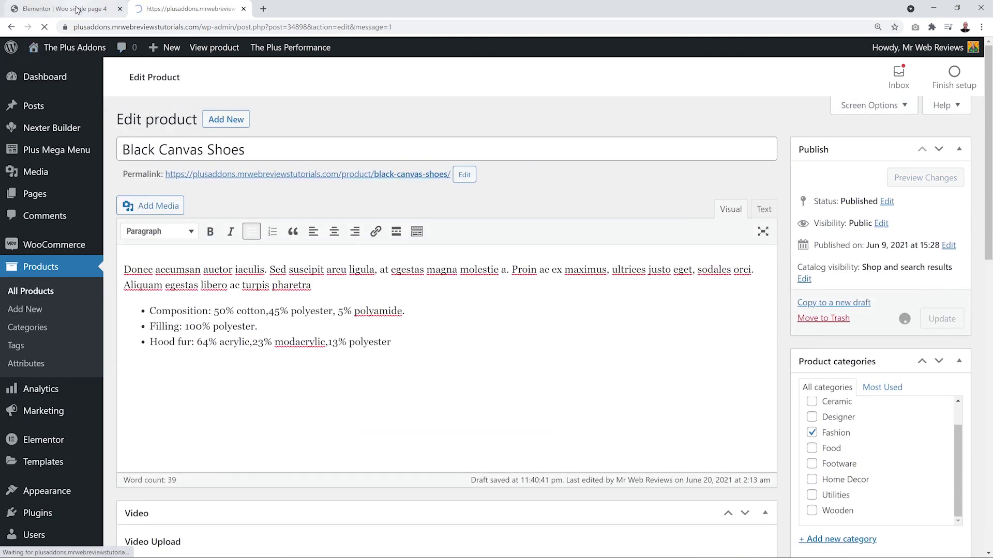
Step: Return to the template editor and set the out of stock badge's text color to black
{"action": "left_click", "coordinate": [65, 9]}
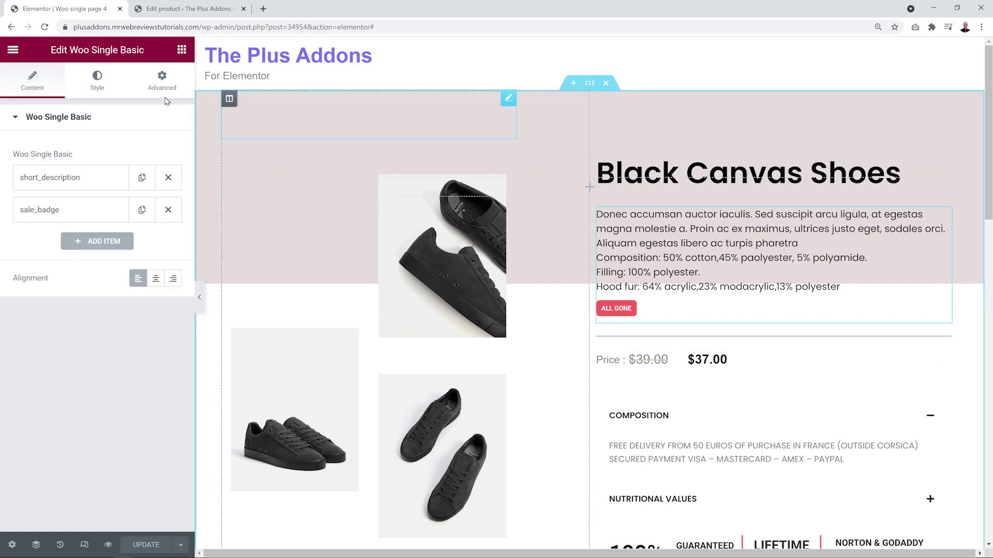
{"action": "left_click", "coordinate": [97, 87]}
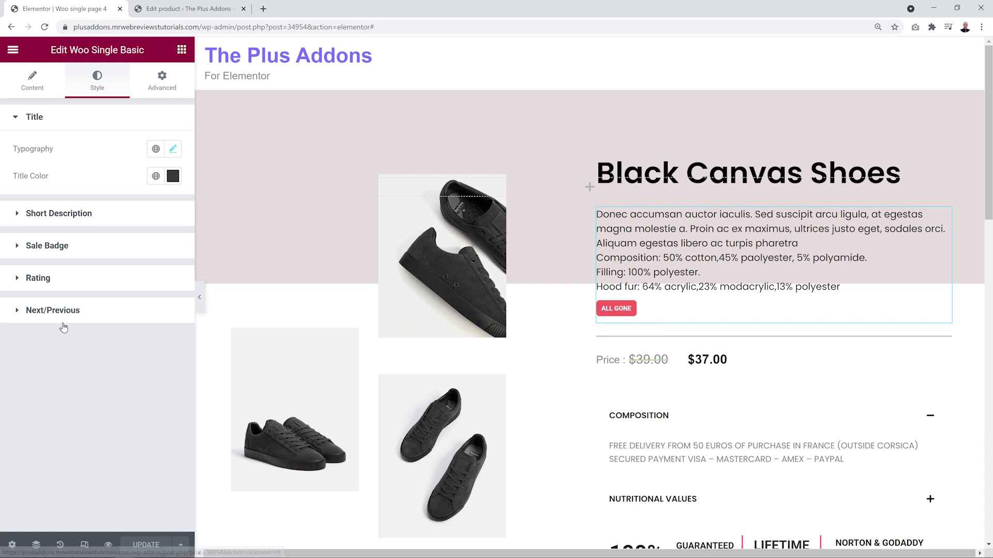
{"action": "left_click", "coordinate": [48, 255]}
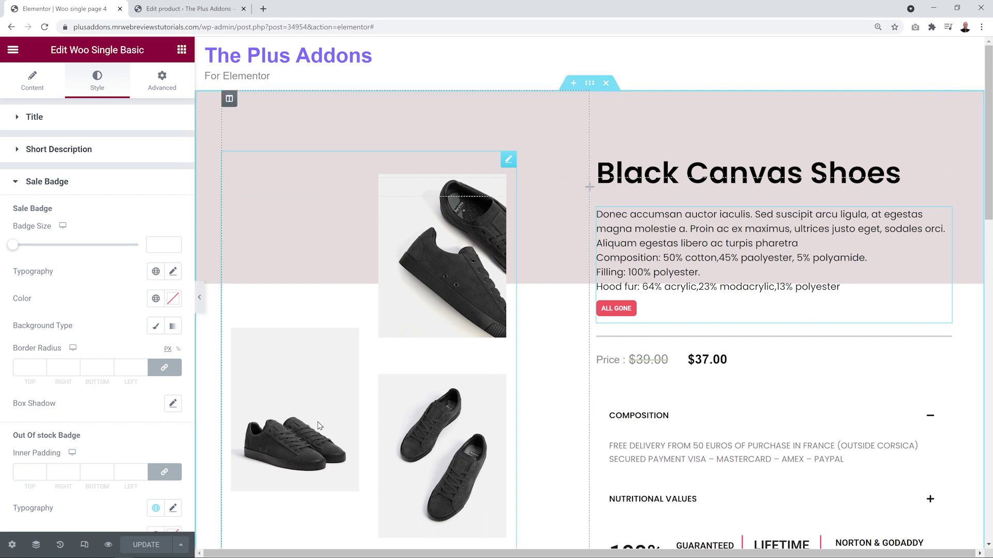
{"action": "scroll", "coordinate": [127, 391], "scroll_direction": "down", "scroll_amount": 4}
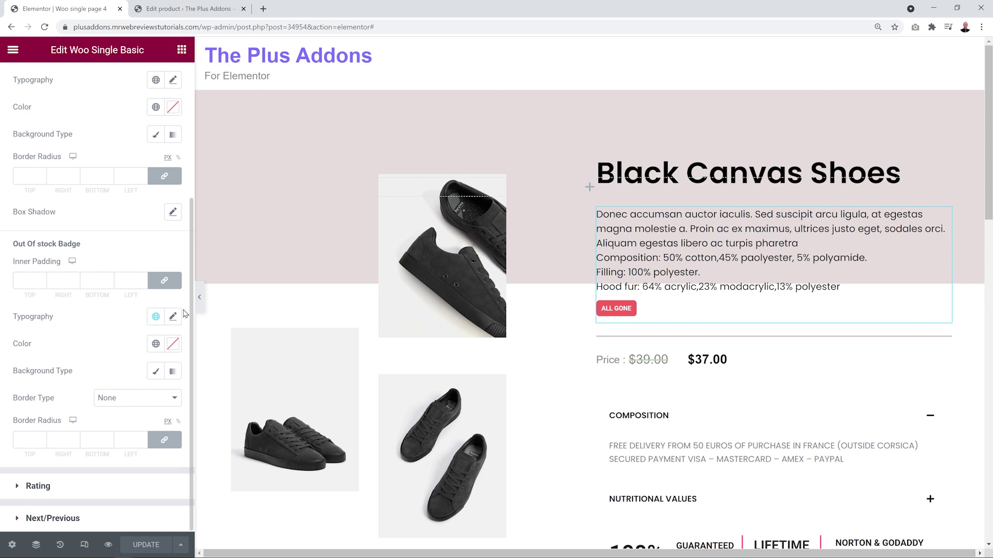
{"action": "left_click", "coordinate": [173, 343]}
{"action": "left_click", "coordinate": [65, 236]}
{"action": "left_click", "coordinate": [31, 269]}
{"action": "left_click", "coordinate": [103, 360]}
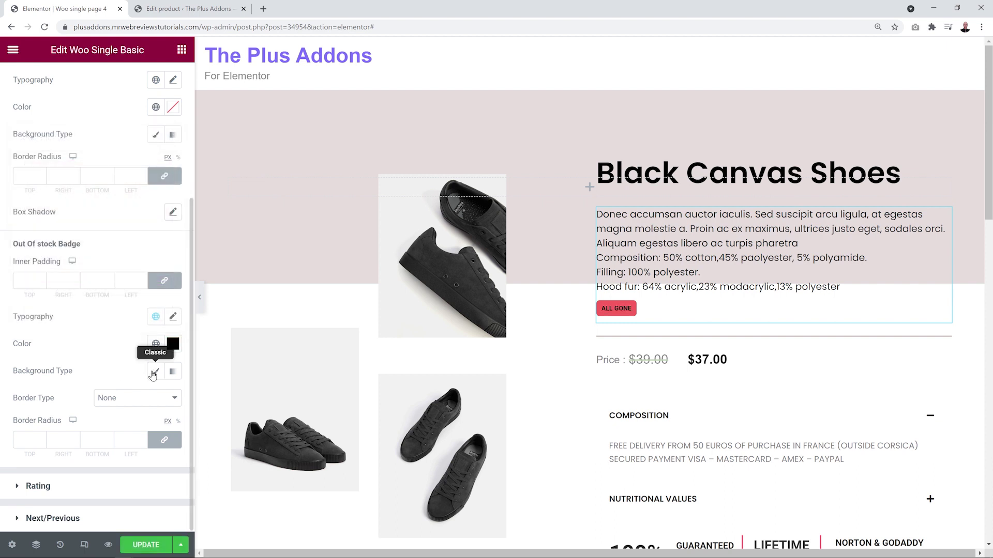
Step: Give the out of stock badge a Classic background in orange-yellow
{"action": "left_click", "coordinate": [154, 372]}
{"action": "left_click", "coordinate": [172, 398]}
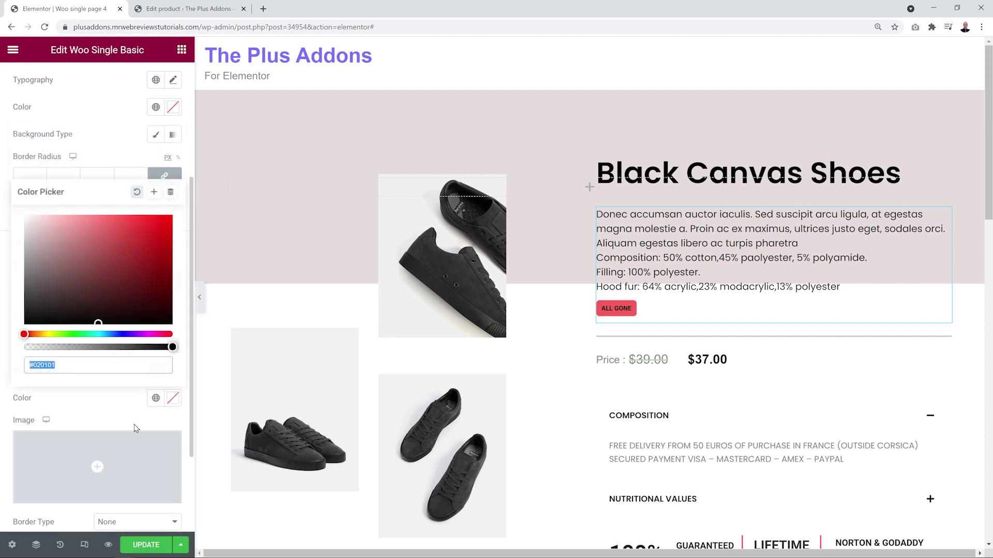
{"action": "left_click", "coordinate": [52, 340]}
{"action": "left_click_drag", "start_coordinate": [61, 339], "coordinate": [41, 334]}
{"action": "left_click_drag", "start_coordinate": [150, 230], "coordinate": [177, 216]}
{"action": "left_click", "coordinate": [99, 407]}
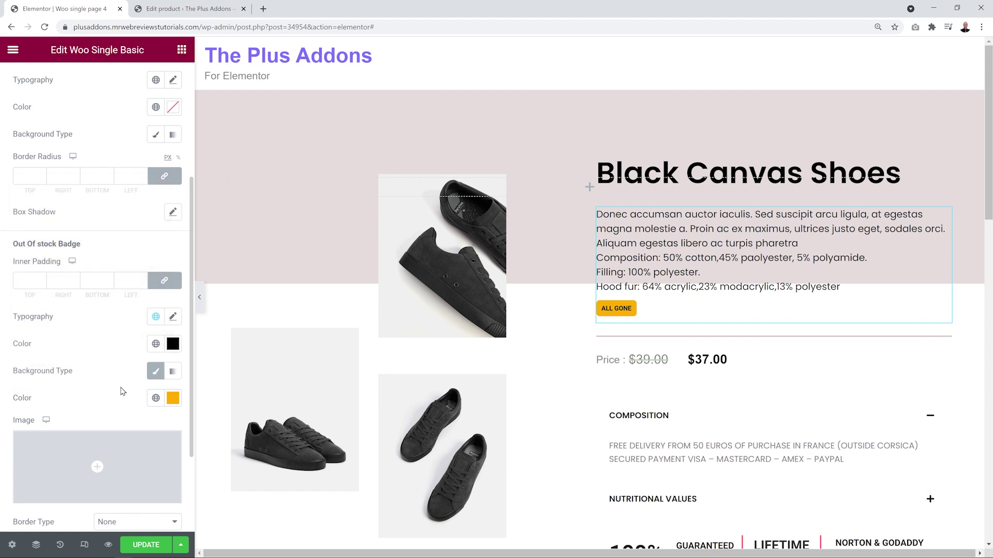
Step: Review the rest of the badge style options and set the sale badge's size to 70
{"action": "scroll", "coordinate": [120, 392], "scroll_direction": "down", "scroll_amount": 3}
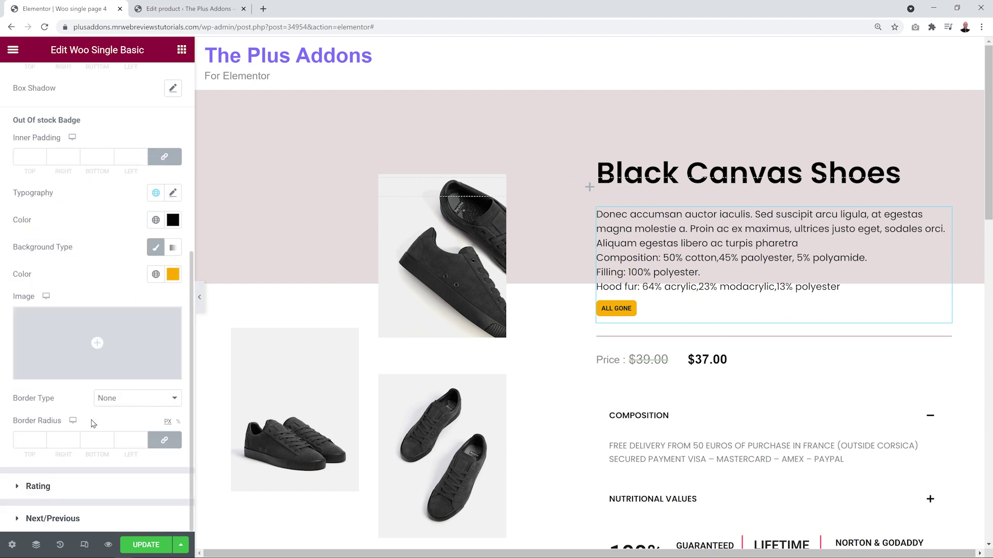
{"action": "scroll", "coordinate": [79, 393], "scroll_direction": "up", "scroll_amount": 7}
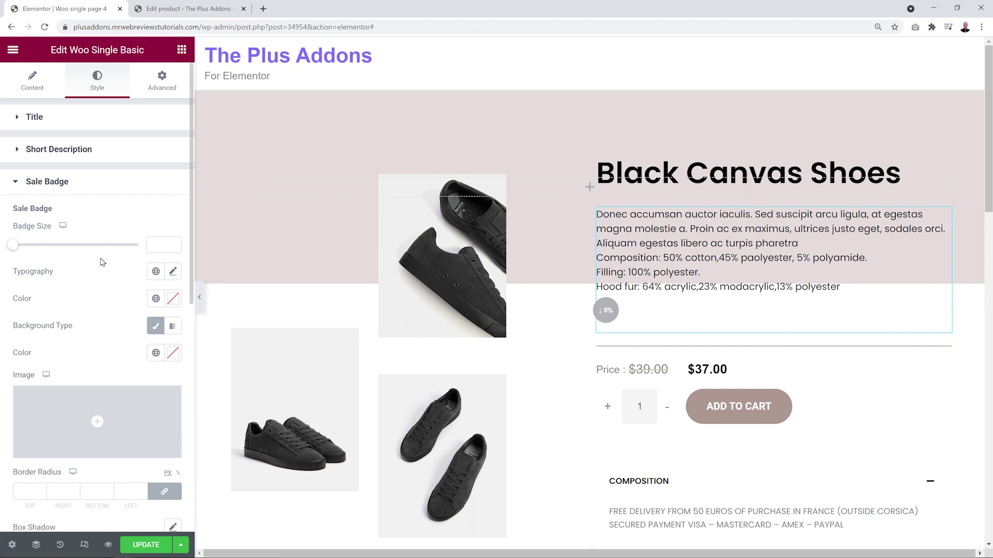
{"action": "left_click_drag", "start_coordinate": [13, 245], "coordinate": [36, 247]}
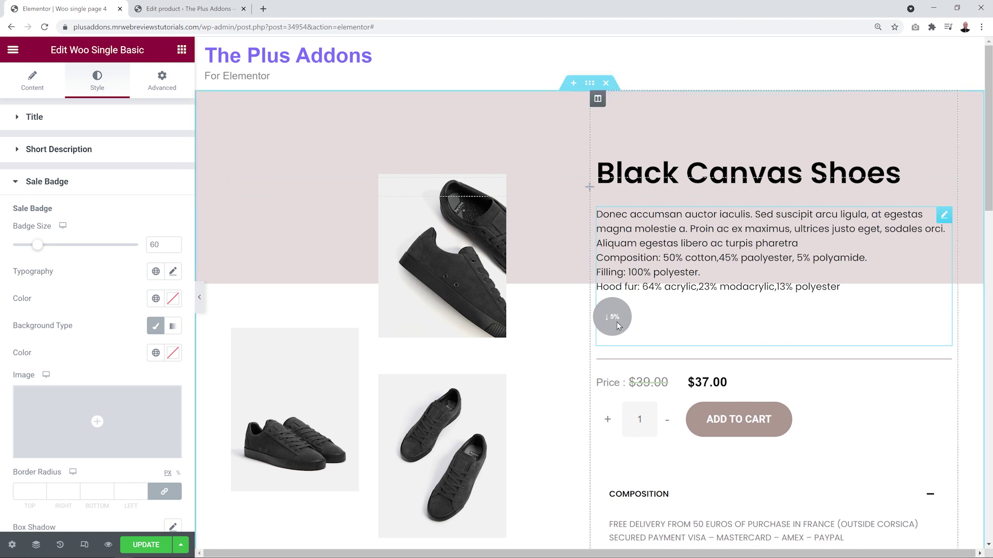
{"action": "left_click_drag", "start_coordinate": [39, 247], "coordinate": [42, 247]}
{"action": "left_click", "coordinate": [173, 242]}
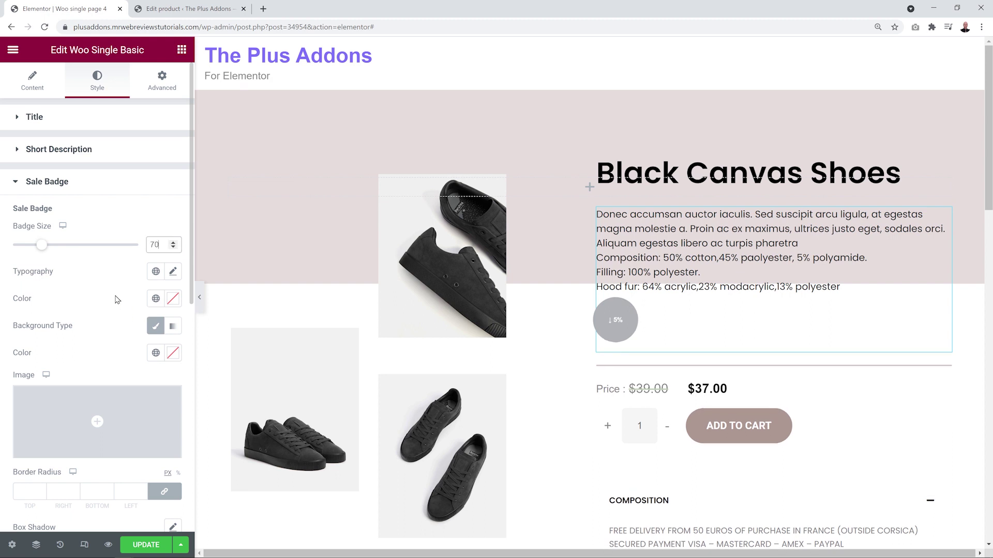
Step: Set the sale badge's typography to Poppins at 21 px with a heavier weight
{"action": "left_click", "coordinate": [173, 273]}
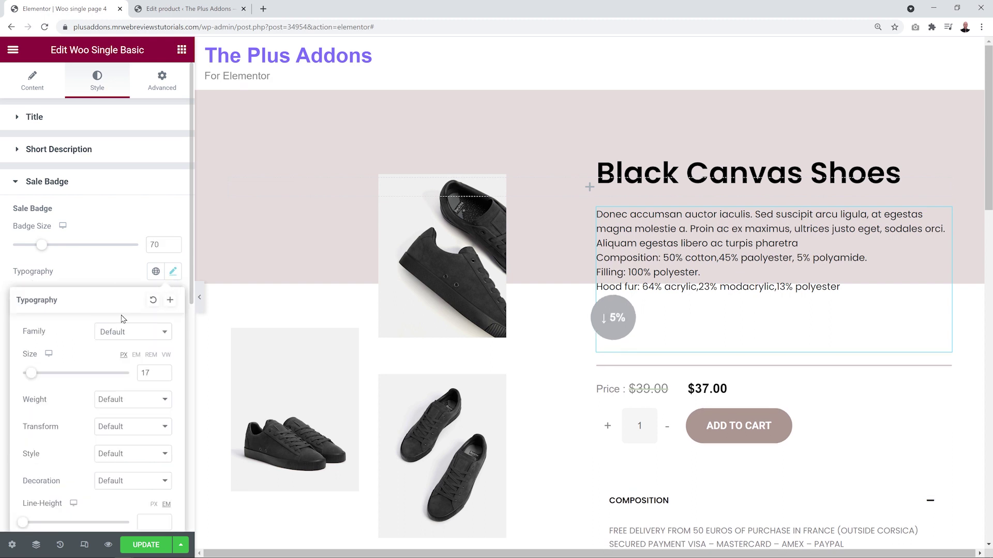
{"action": "scroll", "coordinate": [125, 341], "scroll_direction": "down", "scroll_amount": 3}
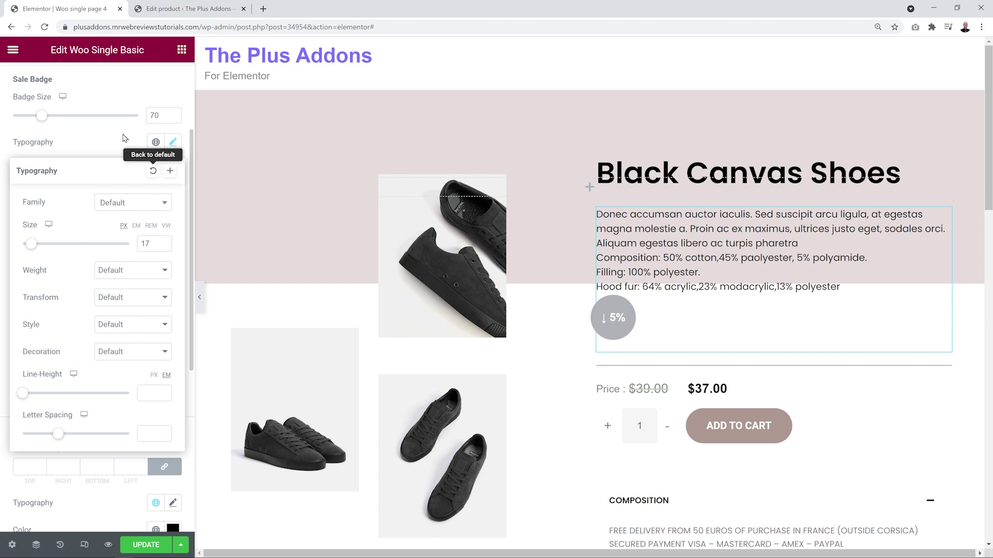
{"action": "left_click_drag", "start_coordinate": [31, 244], "coordinate": [33, 249]}
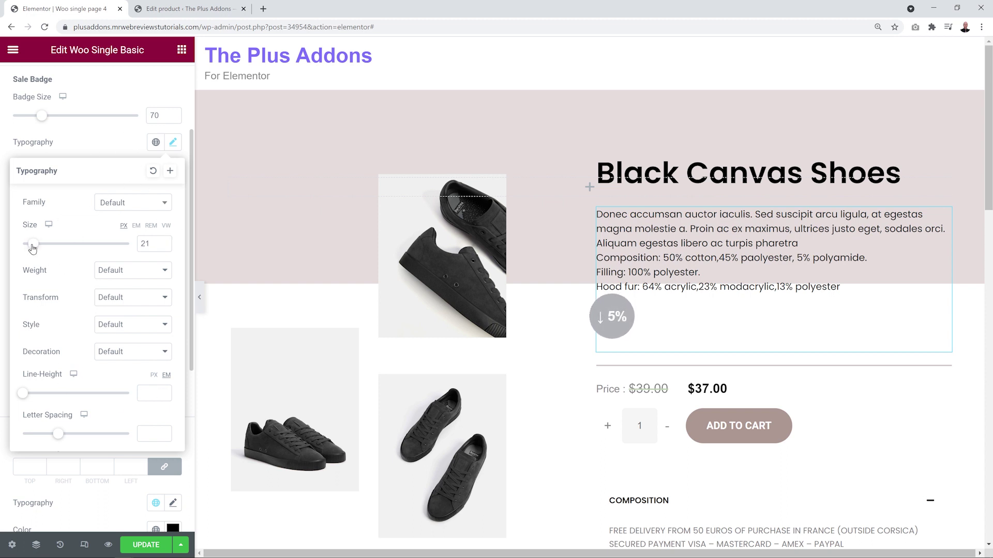
{"action": "left_click", "coordinate": [162, 204]}
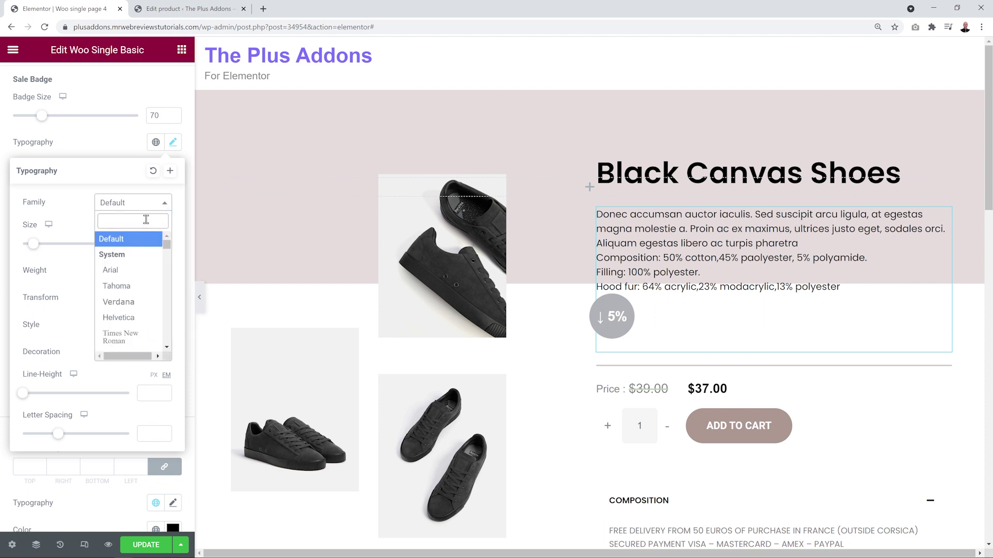
{"action": "type", "text": "popp"}
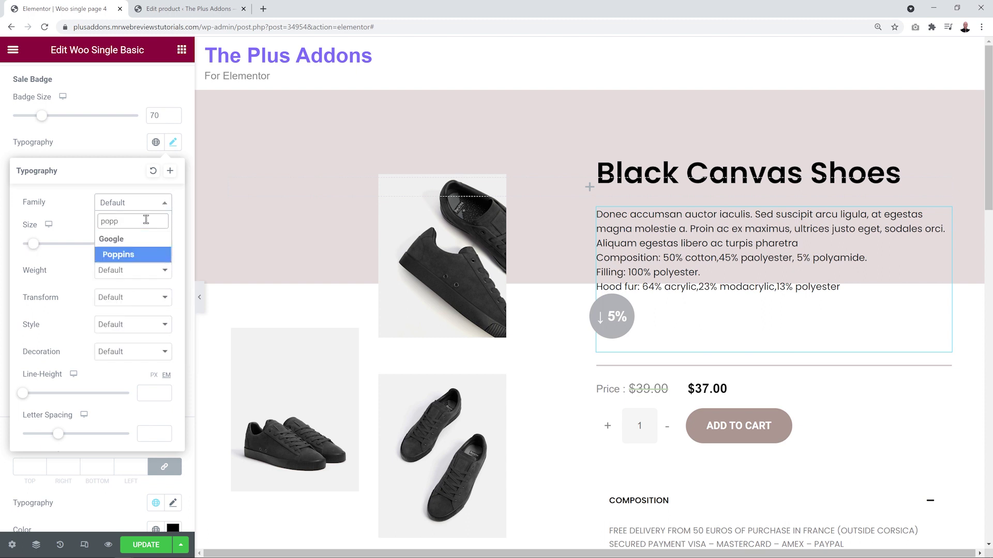
{"action": "left_click", "coordinate": [127, 254]}
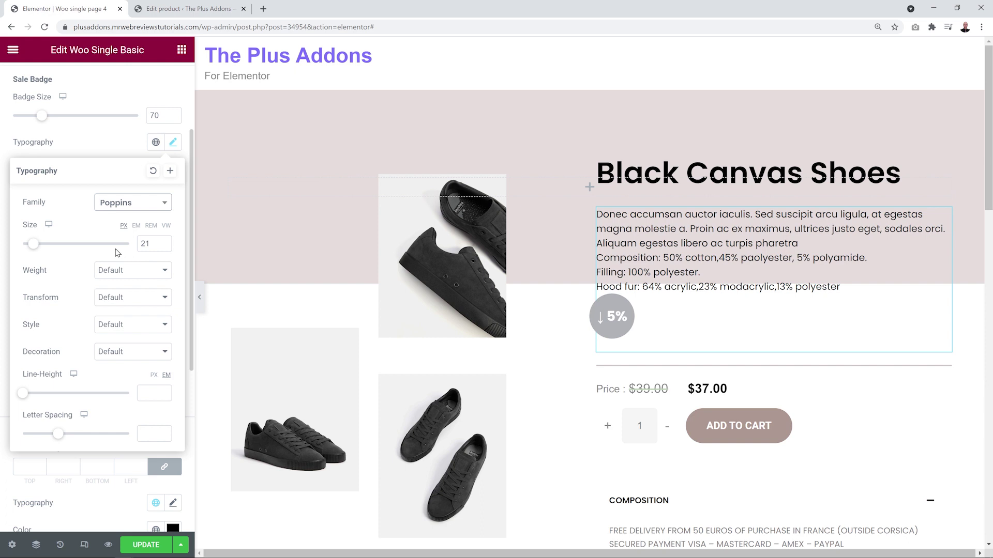
{"action": "left_click", "coordinate": [136, 271]}
{"action": "left_click", "coordinate": [124, 364]}
{"action": "left_click", "coordinate": [108, 146]}
Step: Make the sale badge's text white and give the badge a Classic background in red #FF0000
{"action": "left_click", "coordinate": [173, 172]}
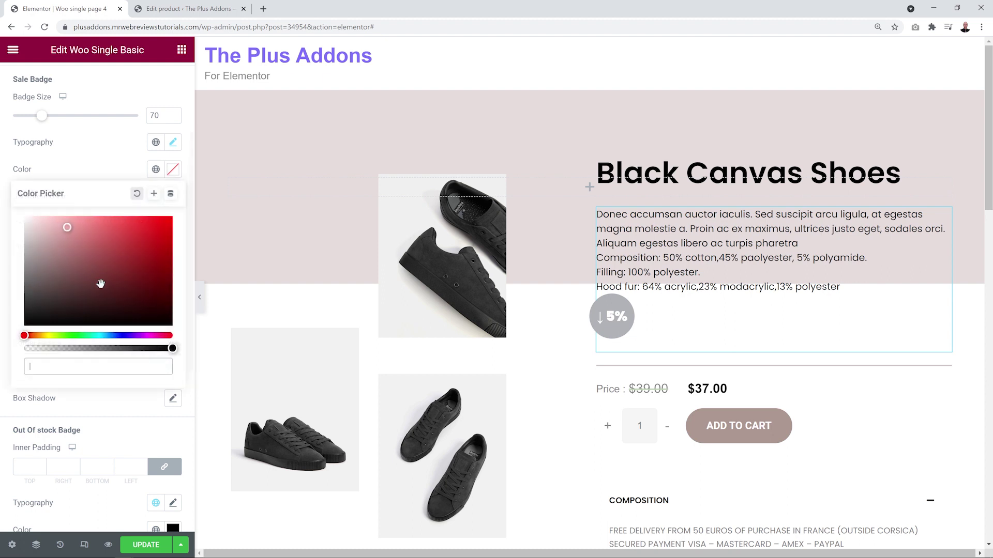
{"action": "left_click", "coordinate": [97, 156]}
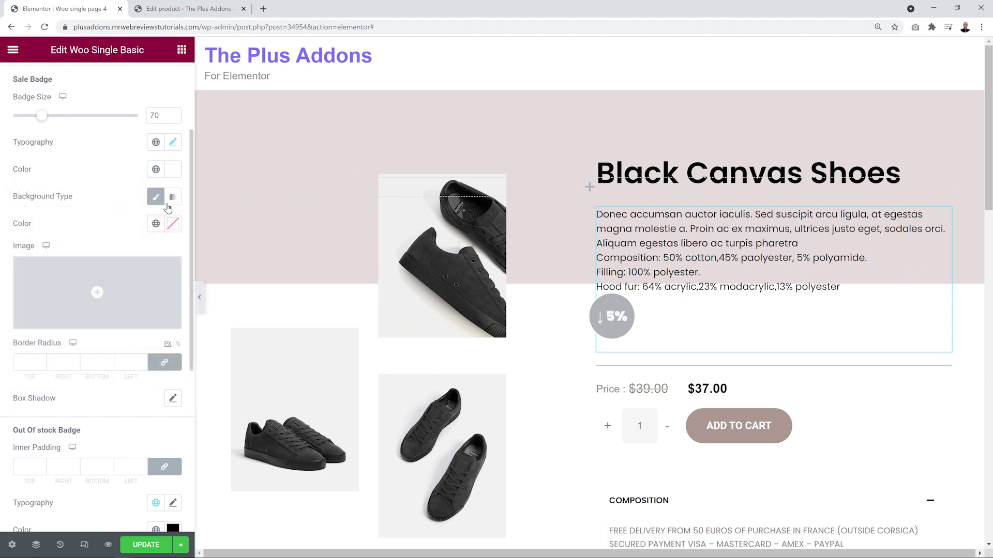
{"action": "left_click", "coordinate": [155, 197]}
{"action": "left_click", "coordinate": [156, 197]}
{"action": "left_click", "coordinate": [172, 223]}
{"action": "left_click", "coordinate": [121, 336]}
{"action": "left_click_drag", "start_coordinate": [120, 337], "coordinate": [181, 273]}
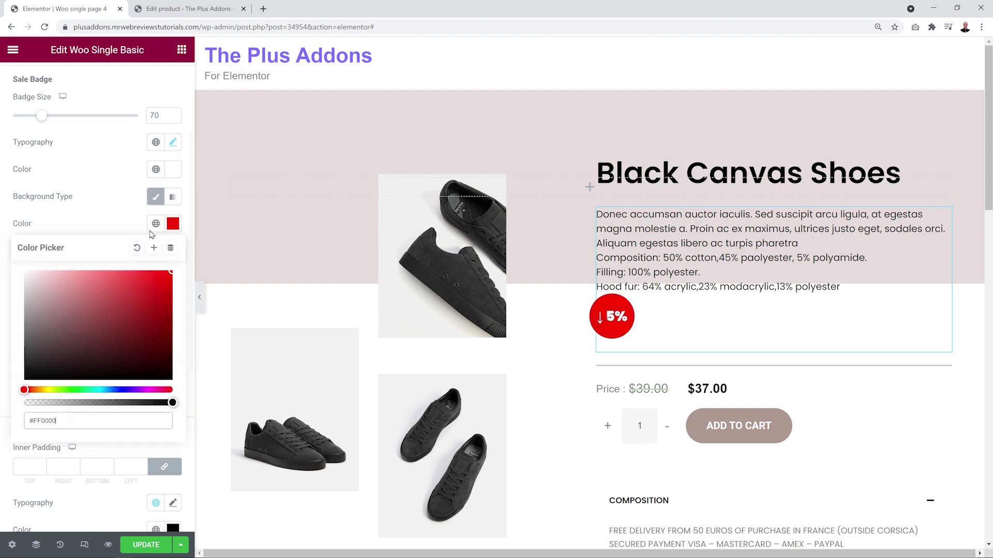
{"action": "left_click", "coordinate": [118, 210]}
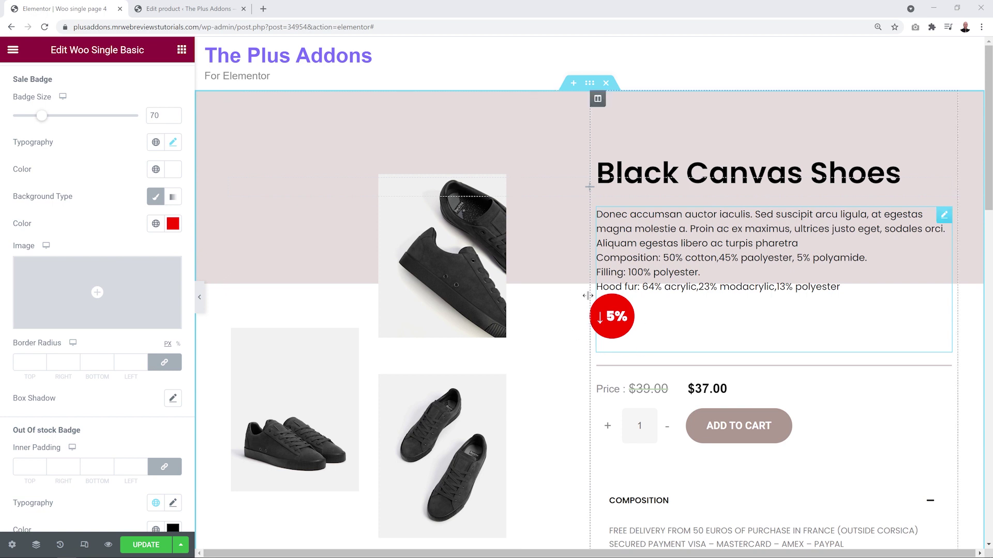
Step: Set the sale badge's border radius to 38 px on all four corners and open its box shadow settings
{"action": "left_click", "coordinate": [27, 363]}
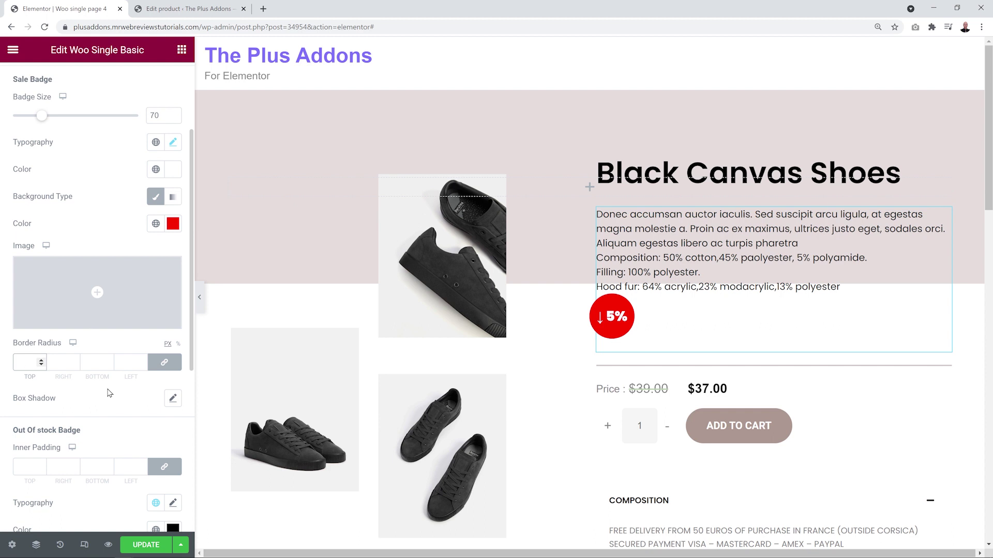
{"action": "type", "text": "0"}
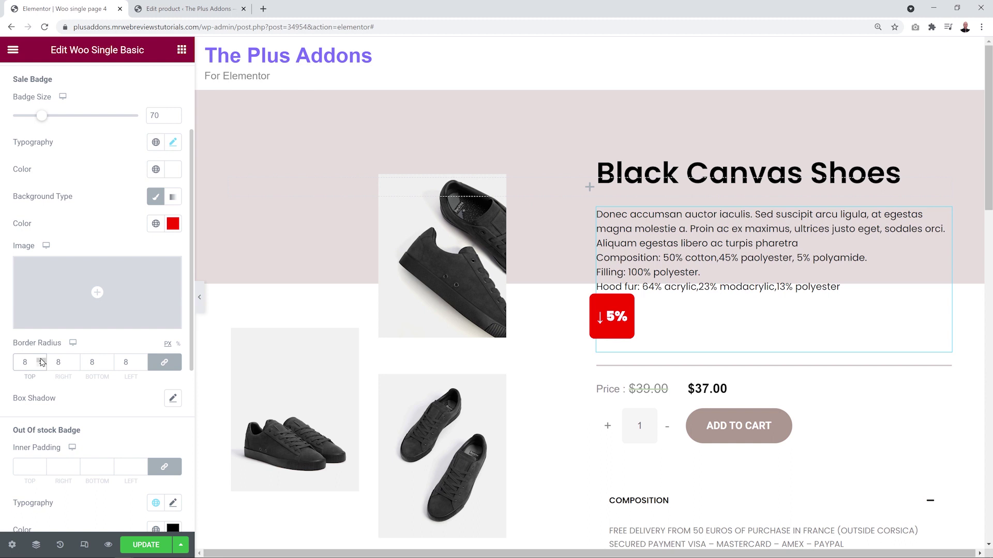
{"action": "left_click", "coordinate": [42, 361]}
{"action": "left_click", "coordinate": [41, 360]}
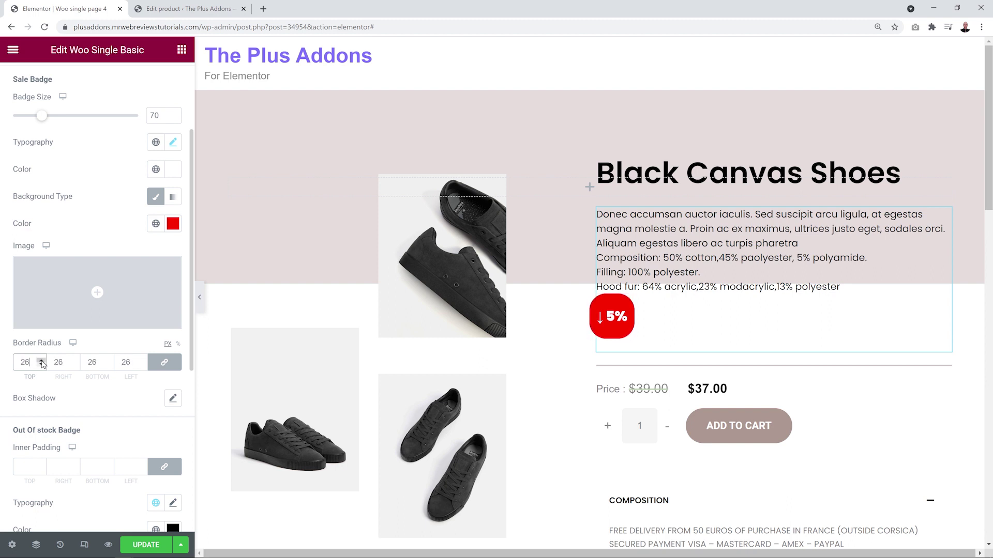
{"action": "left_click", "coordinate": [42, 360]}
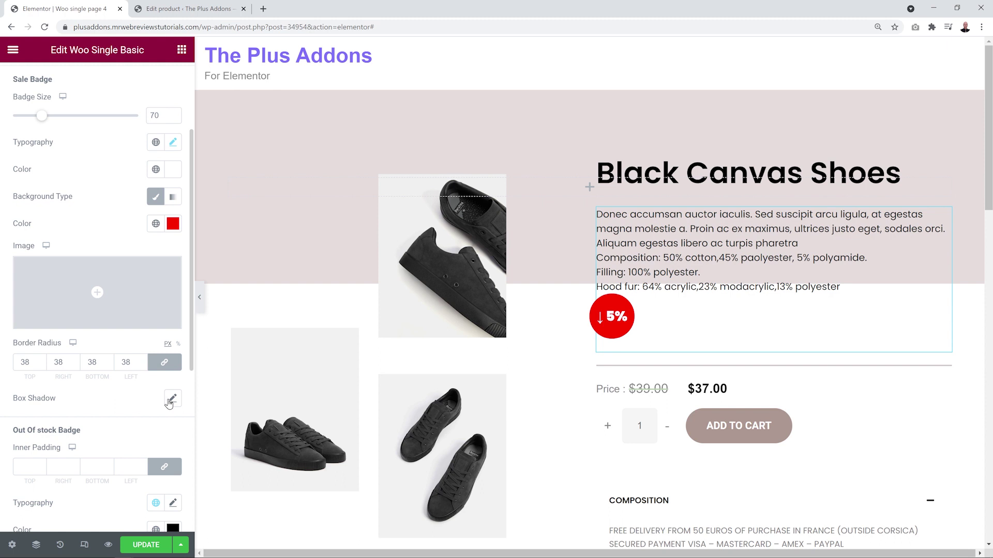
{"action": "left_click", "coordinate": [171, 401]}
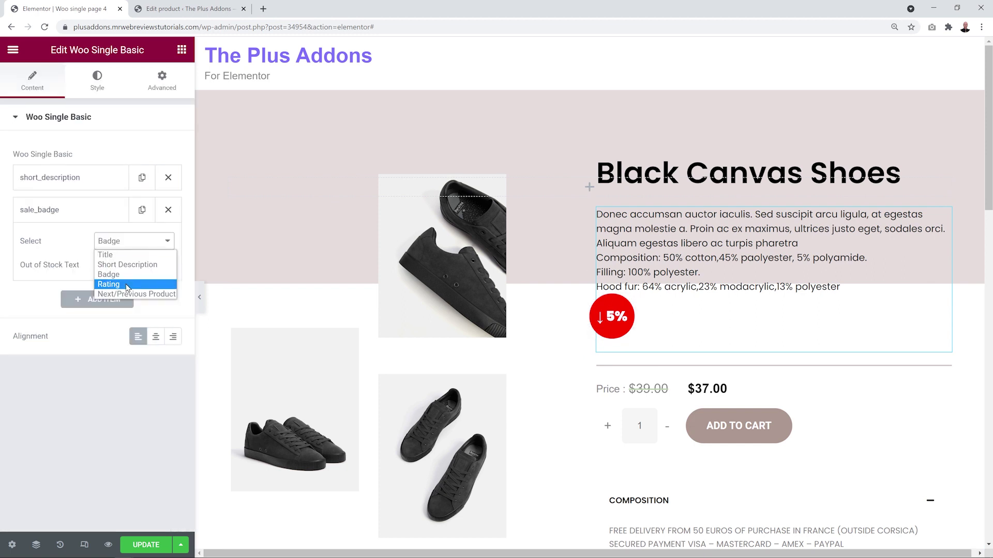
Step: Change the Woo Single Basic widget's badge item to Rating and set the rating icon size to 20
{"action": "left_click", "coordinate": [127, 285]}
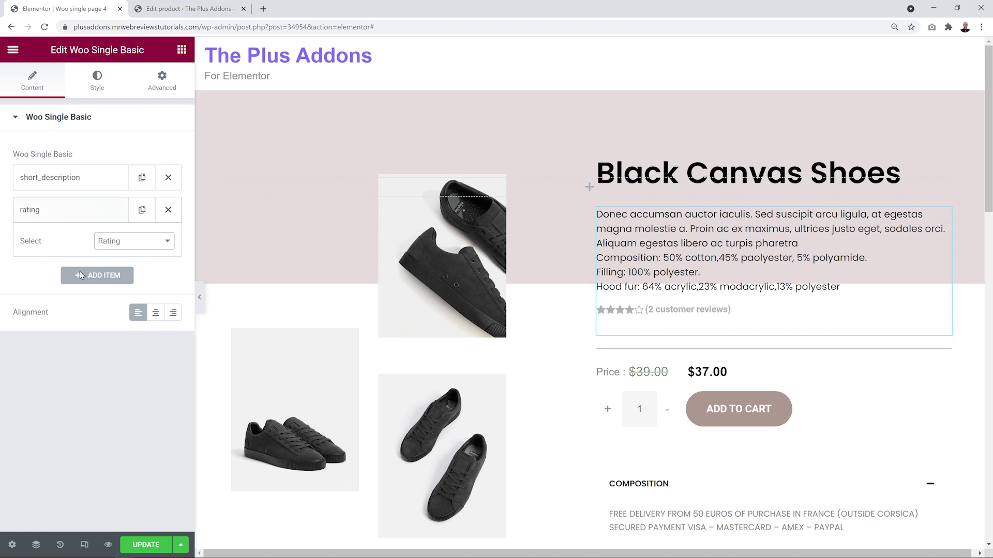
{"action": "left_click", "coordinate": [86, 210]}
{"action": "left_click", "coordinate": [94, 89]}
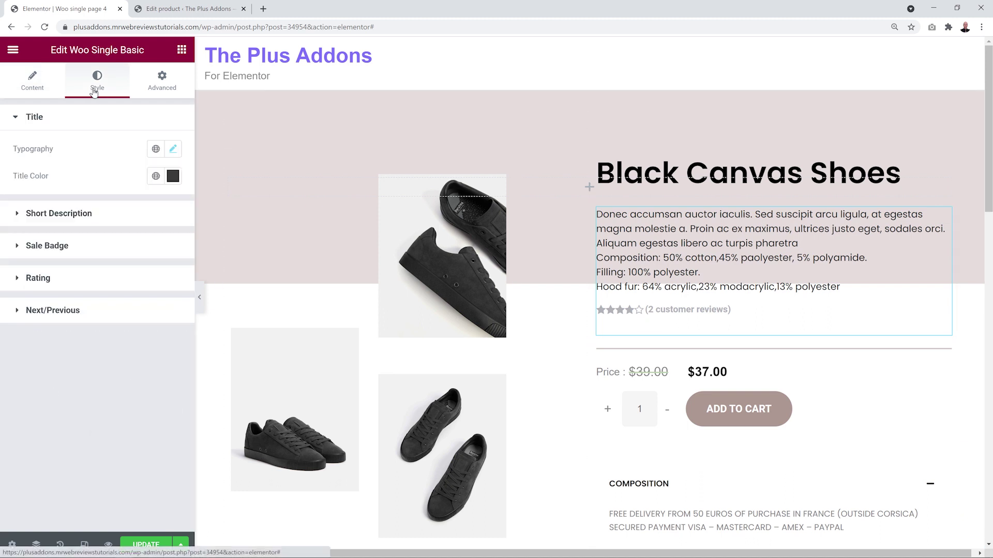
{"action": "left_click", "coordinate": [56, 279]}
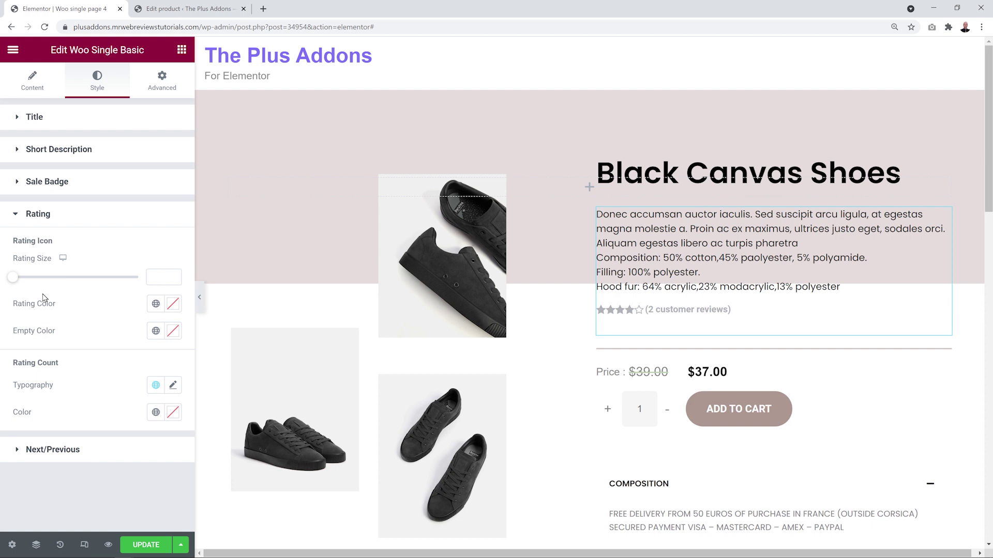
{"action": "left_click_drag", "start_coordinate": [13, 277], "coordinate": [61, 282]}
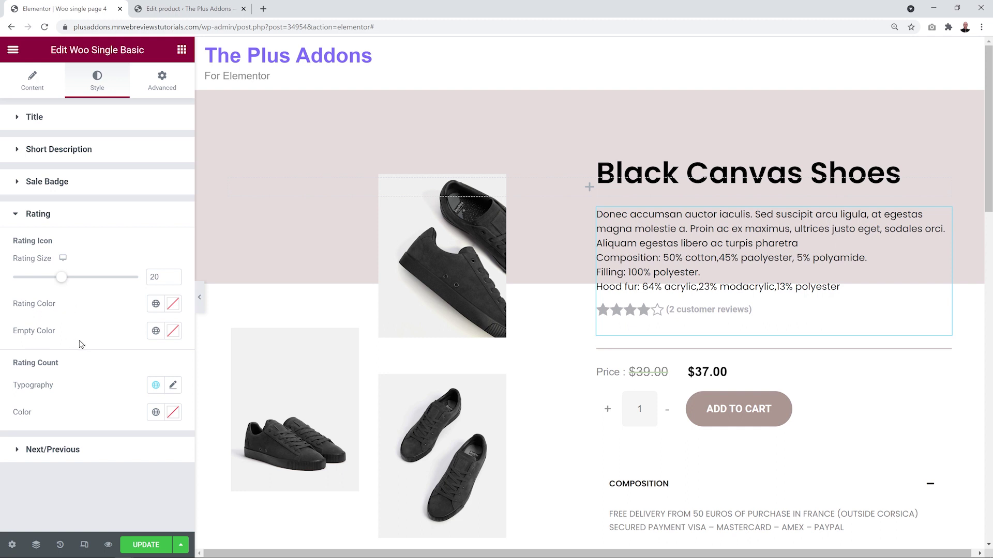
Step: Set the rating color to green #098C14 and the empty star color to grey #BBBBBB
{"action": "left_click", "coordinate": [173, 304]}
{"action": "type", "text": "#098C14"}
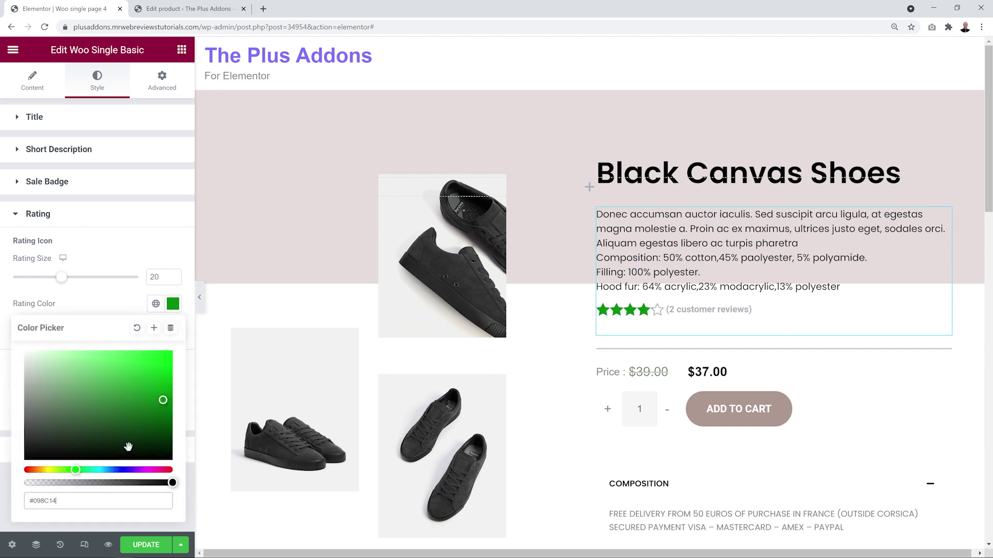
{"action": "left_click", "coordinate": [115, 305]}
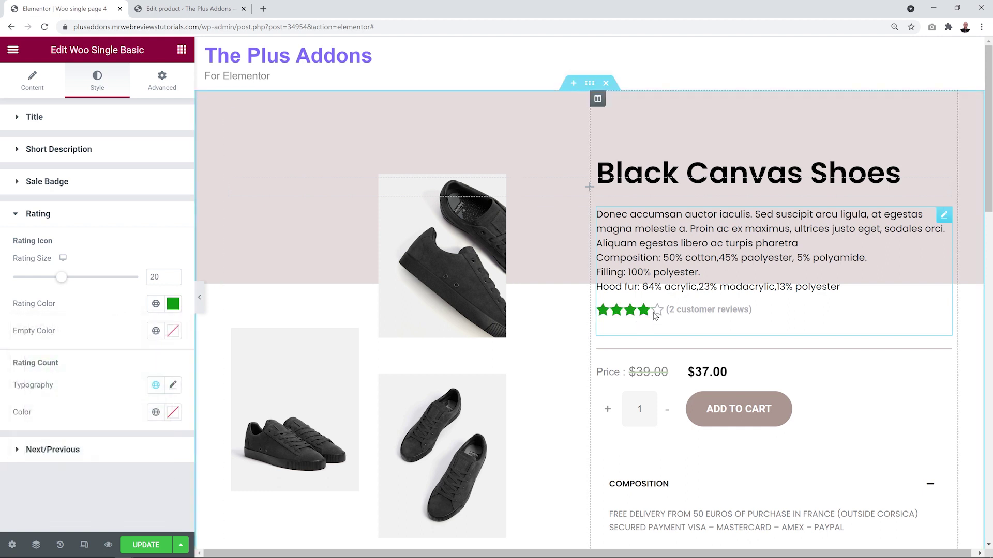
{"action": "left_click", "coordinate": [173, 331]}
{"action": "type", "text": "#ACACAC"}
{"action": "left_click_drag", "start_coordinate": [10, 418], "coordinate": [10, 411]}
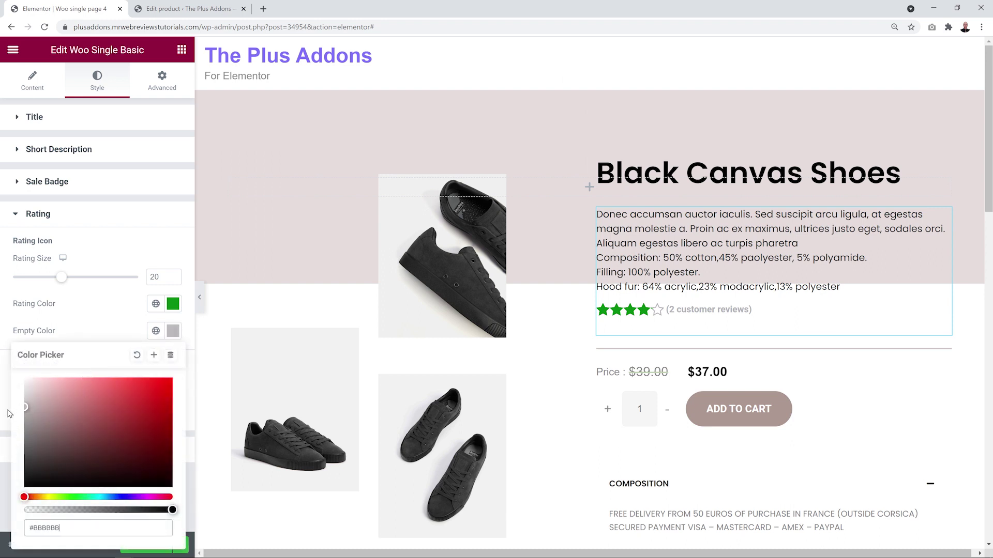
{"action": "left_click", "coordinate": [89, 333]}
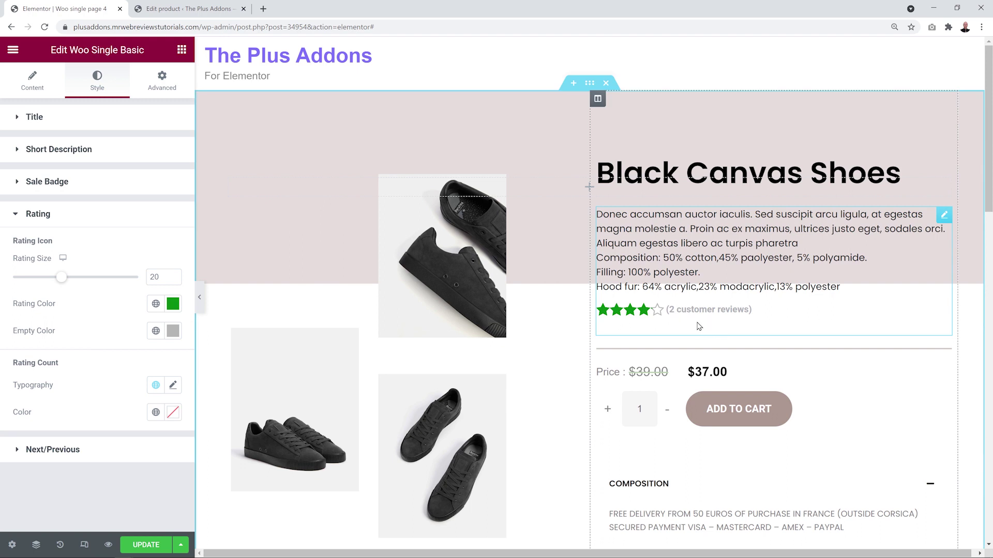
Step: Set the rating count's typography weight to 300 and make its text slightly smaller
{"action": "left_click", "coordinate": [173, 389]}
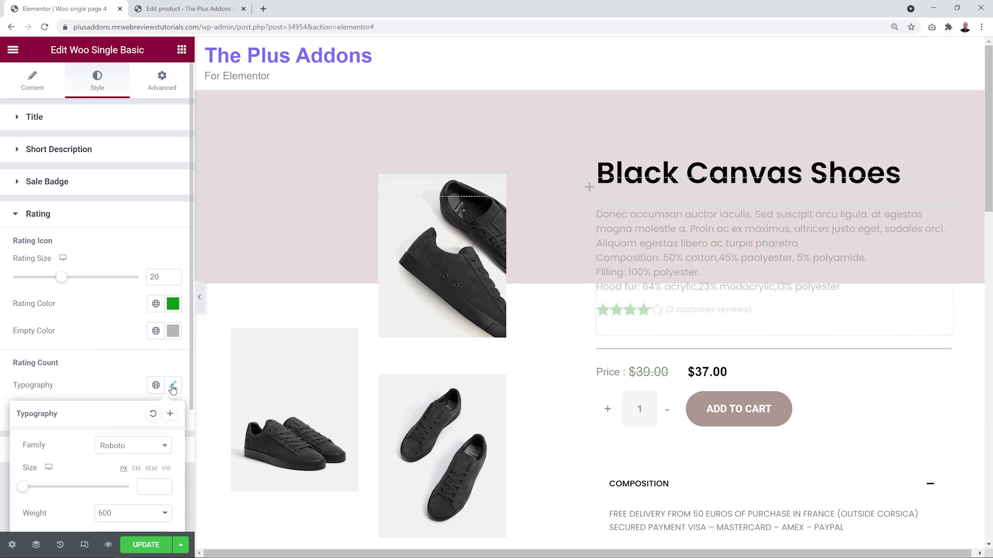
{"action": "scroll", "coordinate": [147, 409], "scroll_direction": "down", "scroll_amount": 3}
{"action": "left_click", "coordinate": [162, 350]}
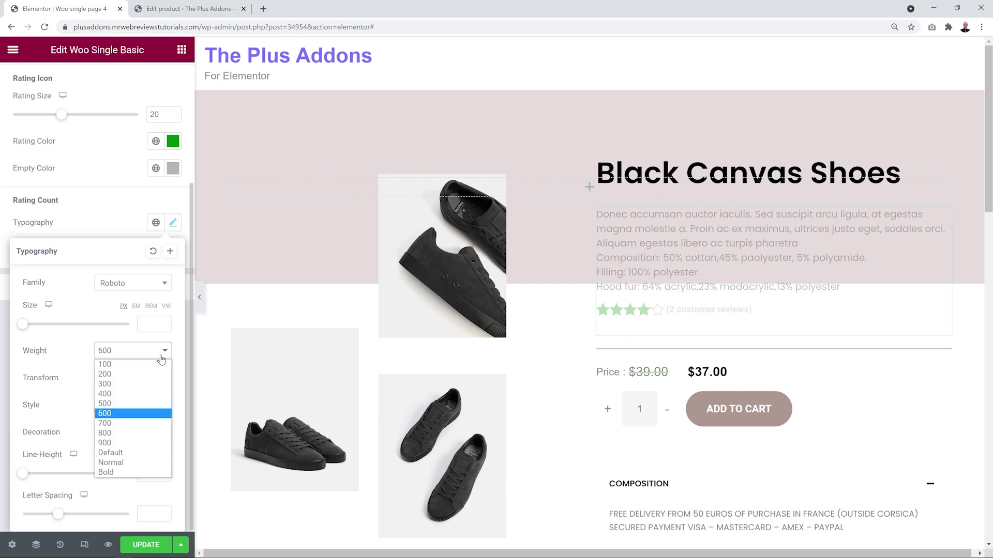
{"action": "left_click", "coordinate": [132, 381]}
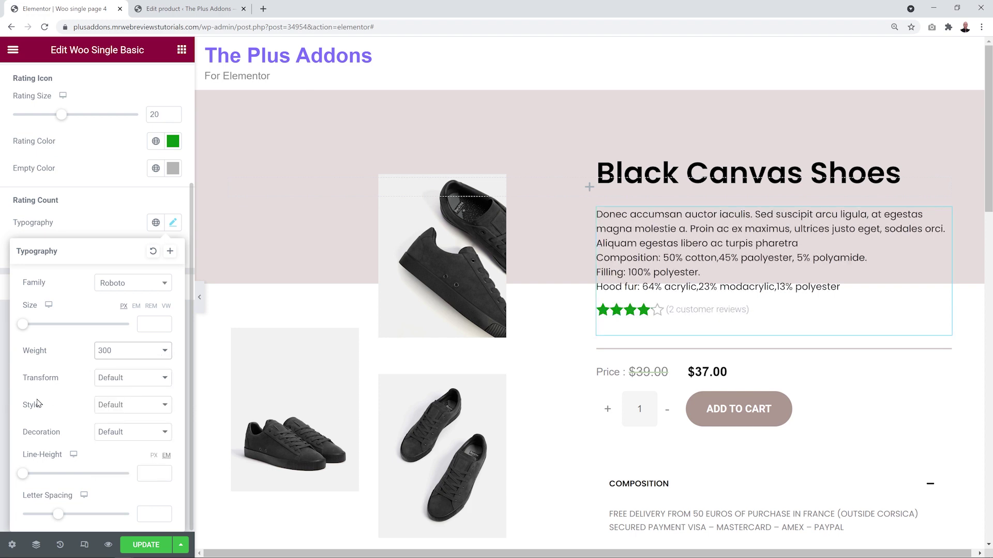
{"action": "left_click_drag", "start_coordinate": [23, 325], "coordinate": [29, 326]}
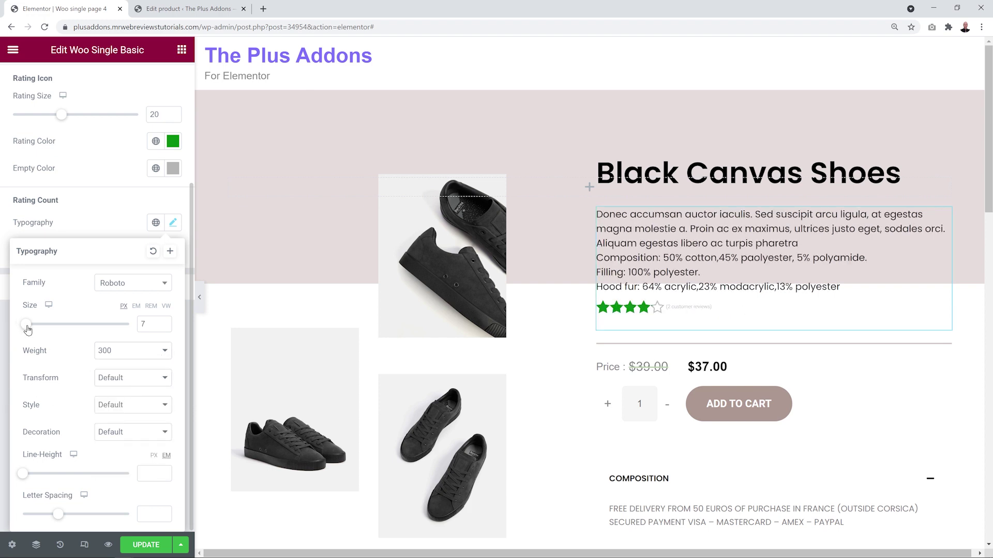
{"action": "left_click", "coordinate": [164, 326]}
{"action": "left_click", "coordinate": [119, 223]}
{"action": "scroll", "coordinate": [166, 266], "scroll_direction": "up", "scroll_amount": 3}
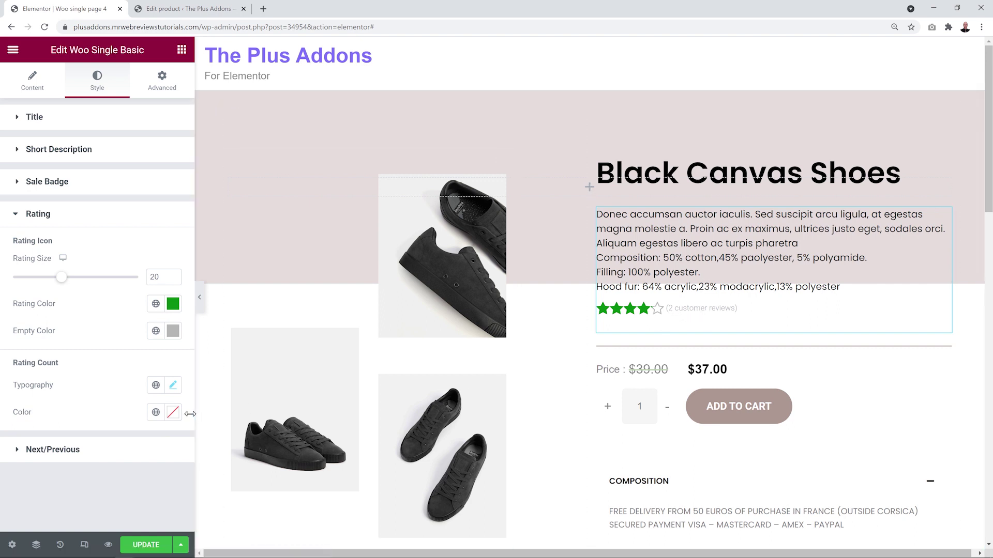
Step: Set the rating count's text color to the same green as the stars, #098C14
{"action": "left_click", "coordinate": [172, 412]}
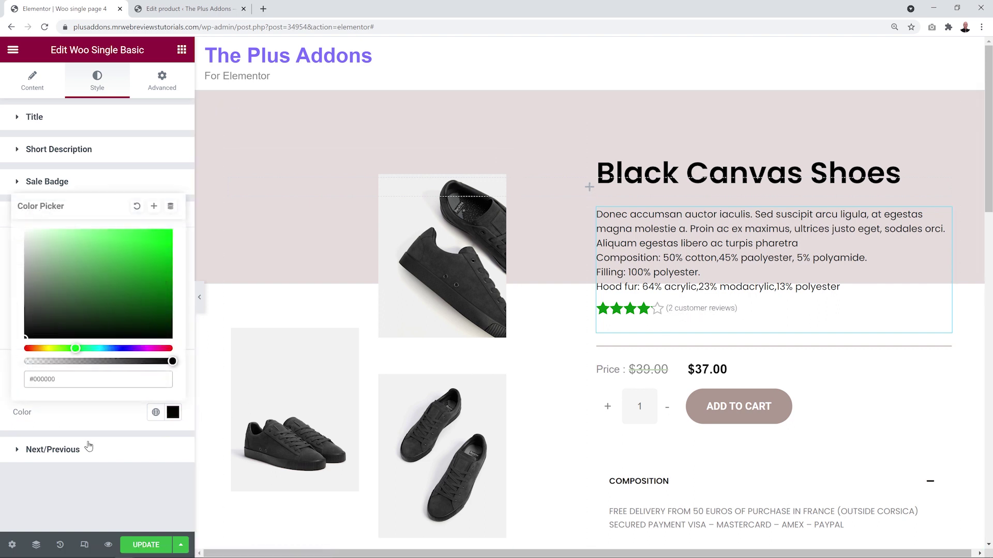
{"action": "left_click_drag", "start_coordinate": [104, 383], "coordinate": [1, 390]}
{"action": "type", "text": "#098C14"}
{"action": "left_click", "coordinate": [119, 494]}
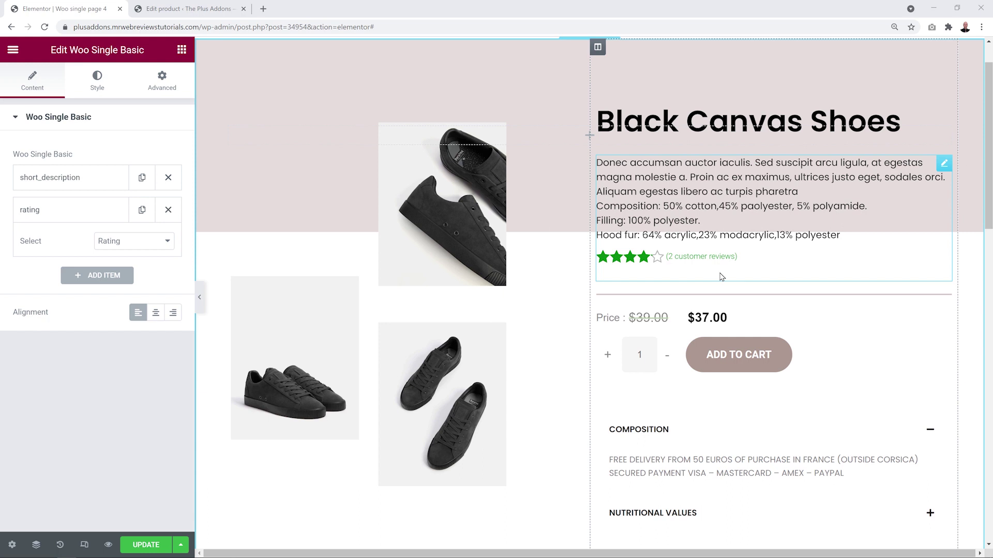
Step: Add a single-column section below the product carousel and insert the Woo Single Tabs widget into it
{"action": "scroll", "coordinate": [565, 282], "scroll_direction": "down", "scroll_amount": 15}
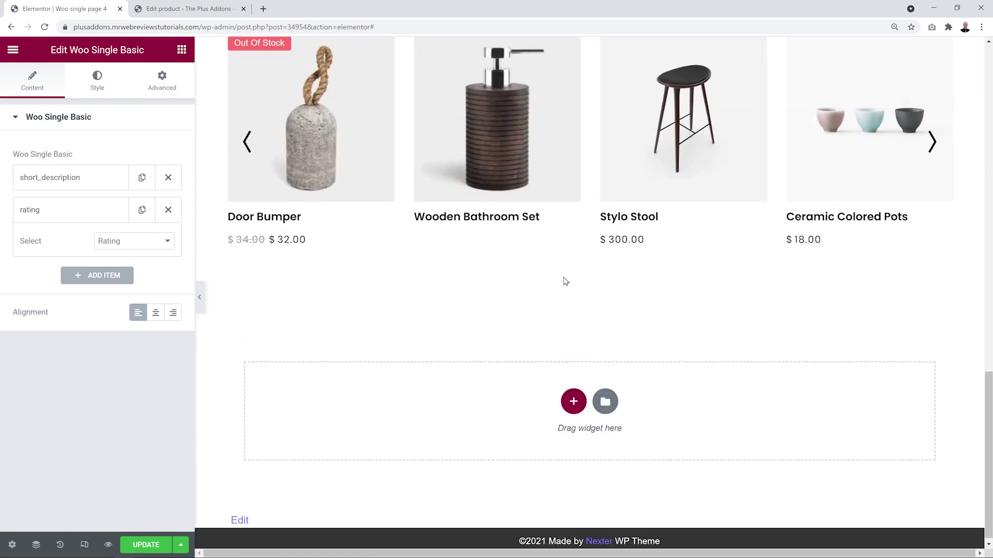
{"action": "left_click", "coordinate": [572, 403]}
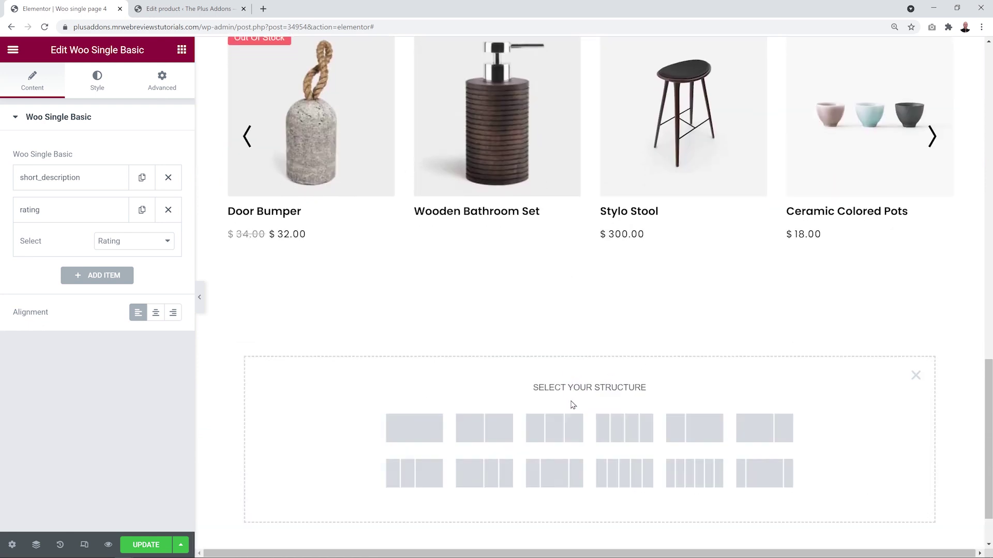
{"action": "left_click", "coordinate": [406, 432]}
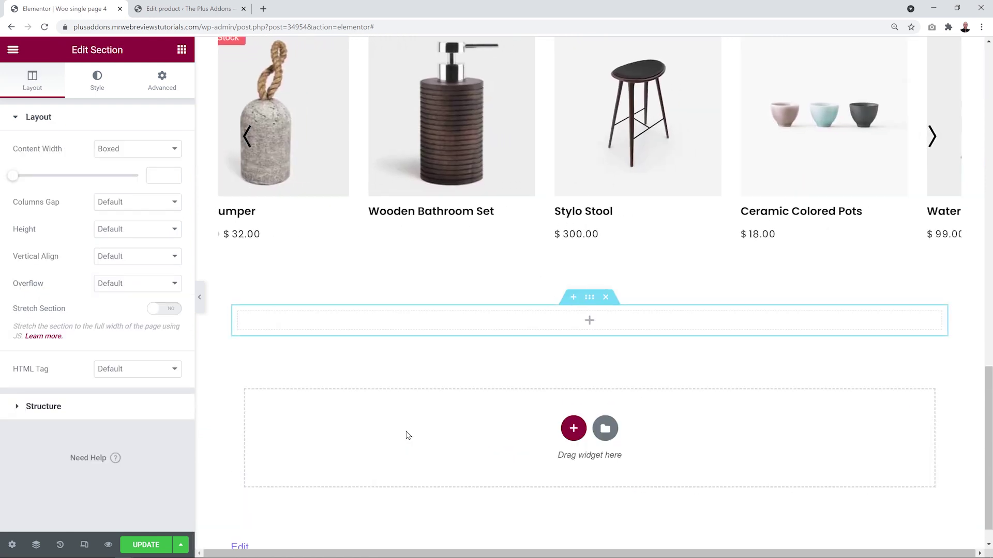
{"action": "left_click", "coordinate": [182, 51]}
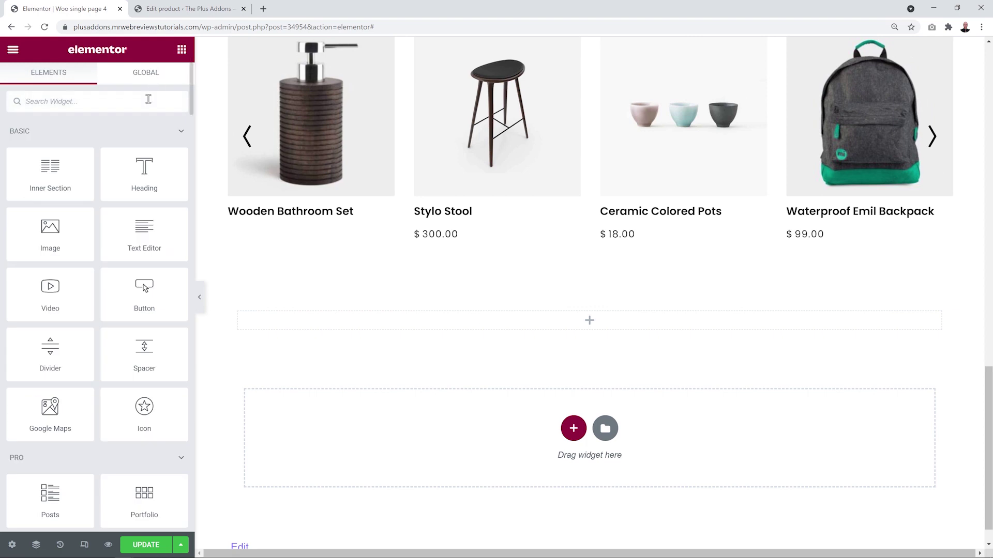
{"action": "type", "text": "woo tabs"}
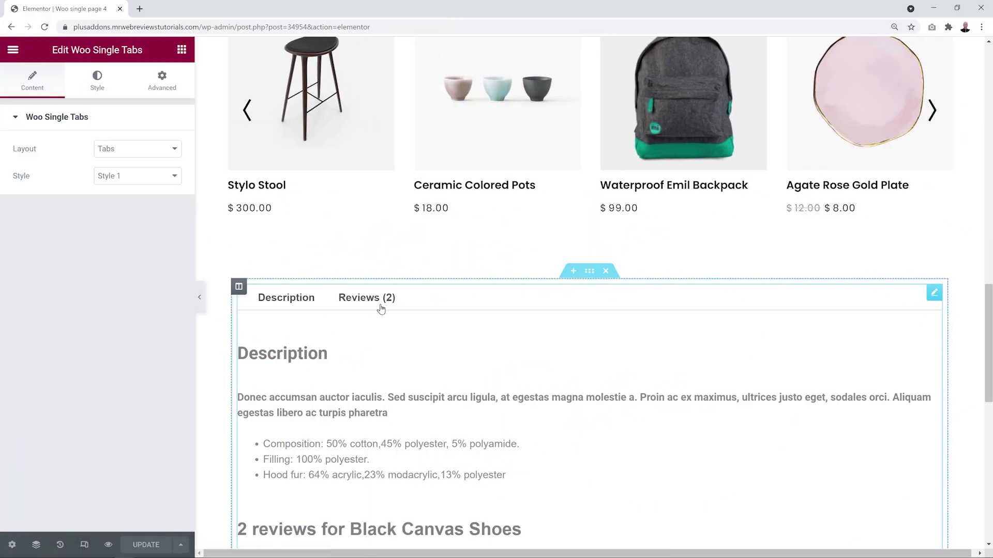
Step: Preview the Black Canvas Shoes product page and view the Reviews tab in its new tabs section
{"action": "left_click", "coordinate": [109, 545]}
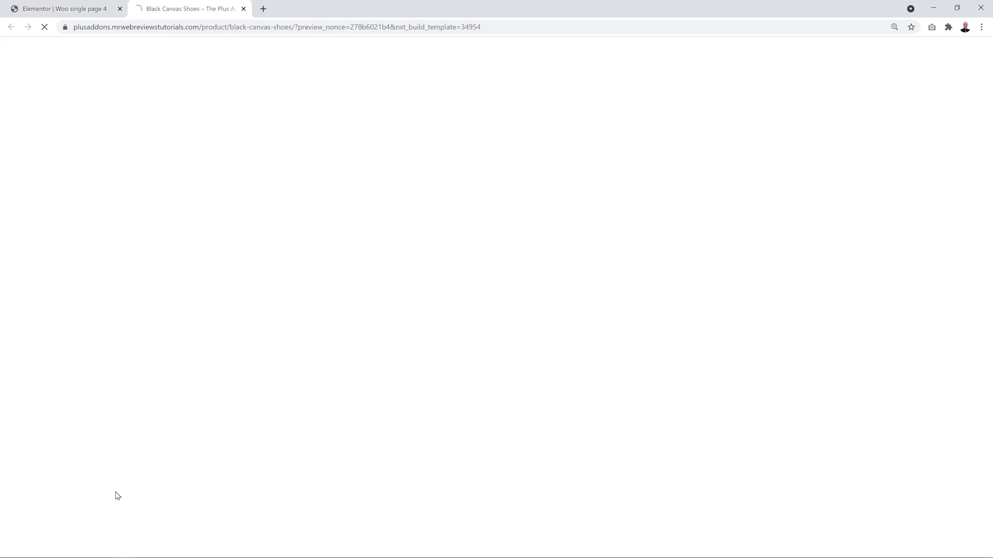
{"action": "scroll", "coordinate": [649, 326], "scroll_direction": "down", "scroll_amount": 20}
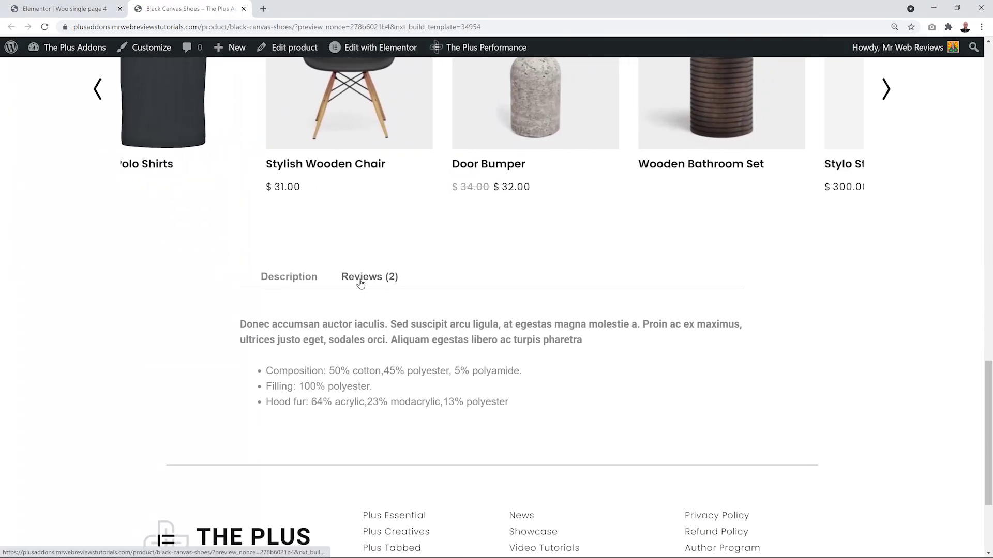
{"action": "left_click", "coordinate": [359, 279]}
{"action": "scroll", "coordinate": [594, 341], "scroll_direction": "down", "scroll_amount": 1}
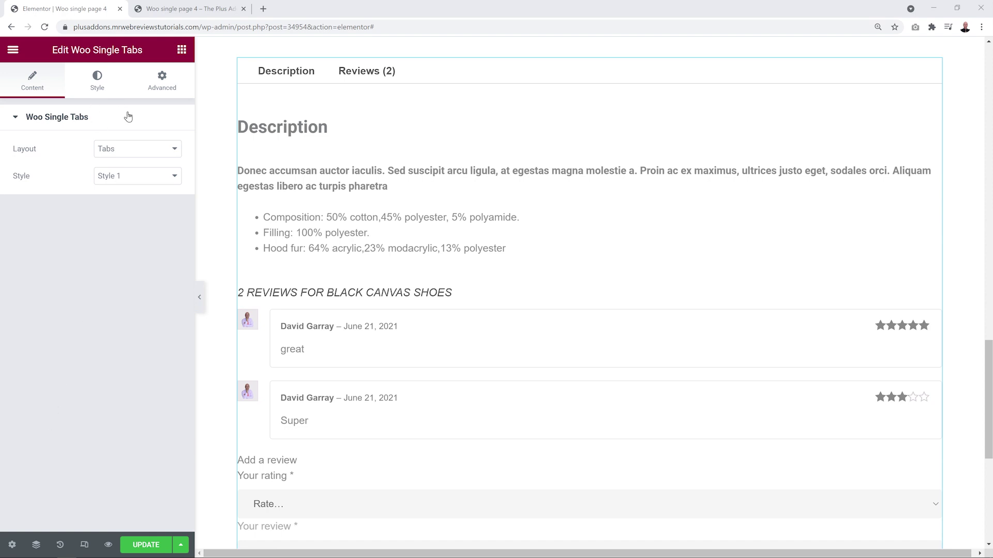
Step: Try the Individual layout with the Review Form in the Woo Single Tabs widget and return the layout to Tabs
{"action": "left_click", "coordinate": [176, 154]}
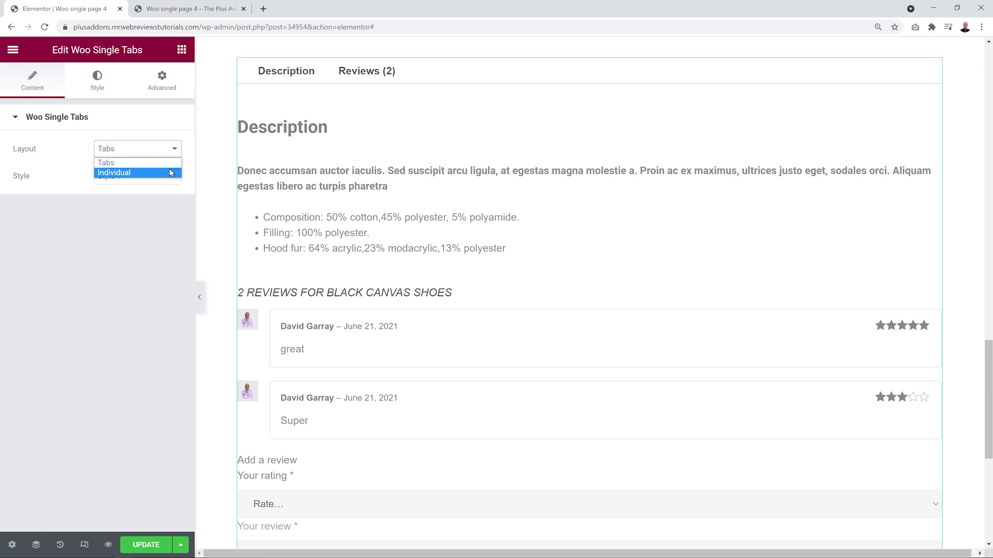
{"action": "left_click", "coordinate": [170, 172]}
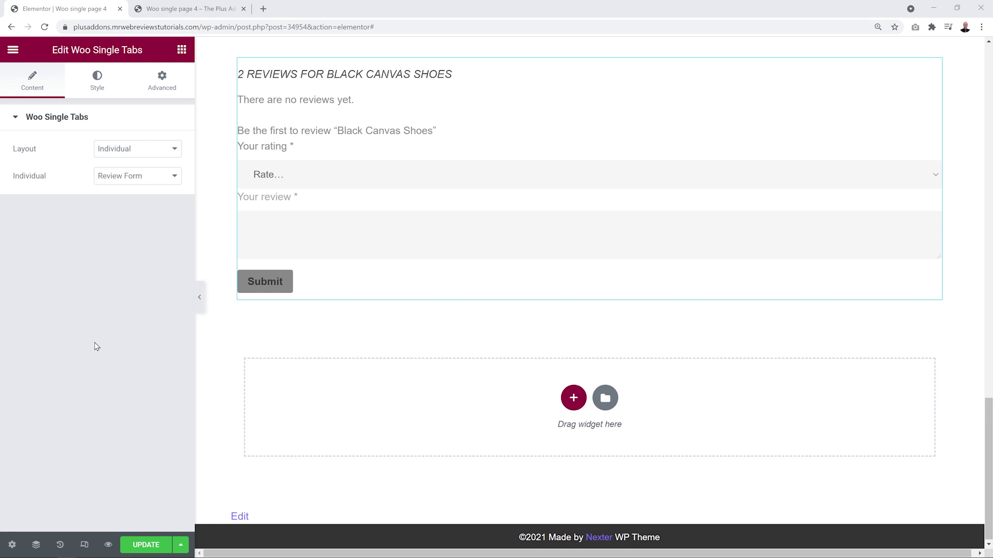
{"action": "left_click", "coordinate": [172, 177]}
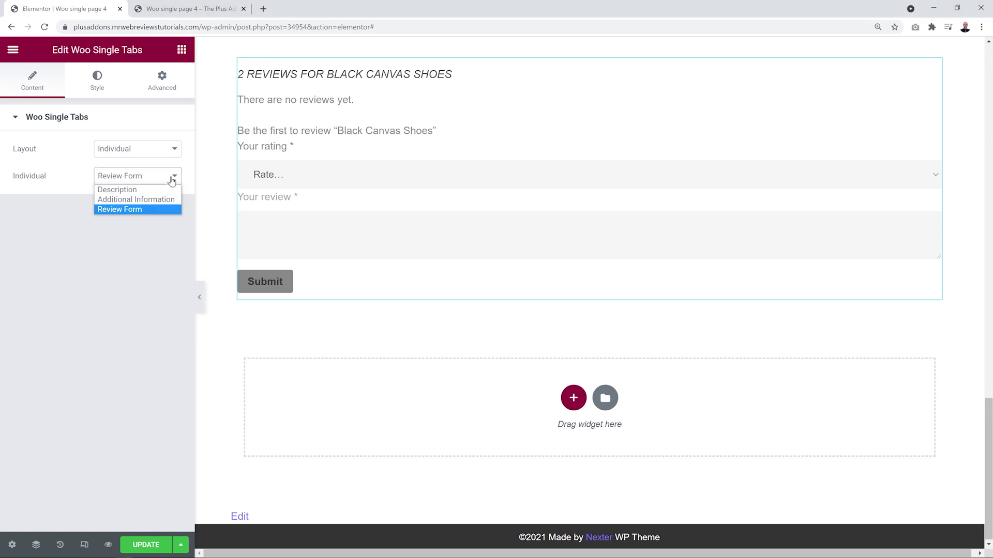
{"action": "left_click", "coordinate": [158, 210]}
{"action": "left_click", "coordinate": [162, 152]}
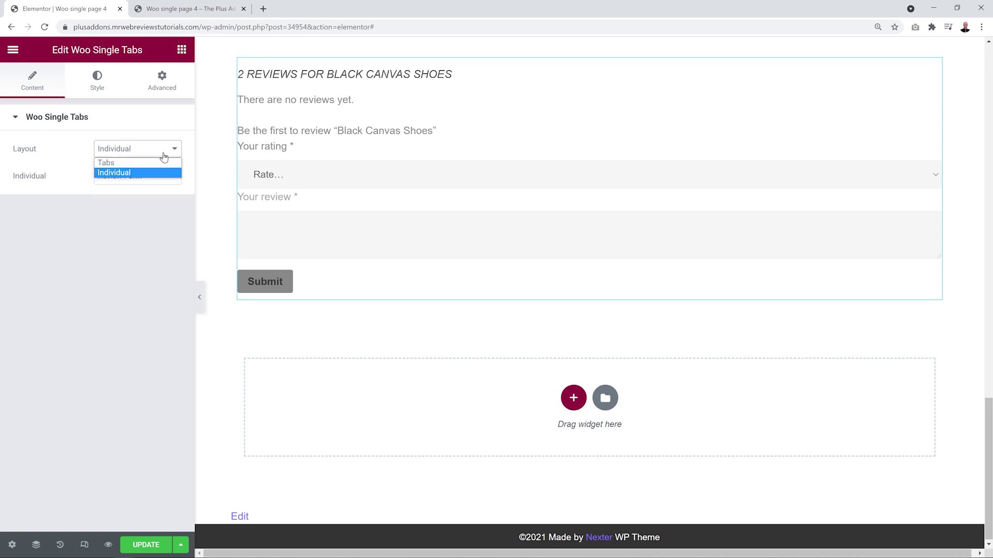
{"action": "left_click", "coordinate": [163, 161]}
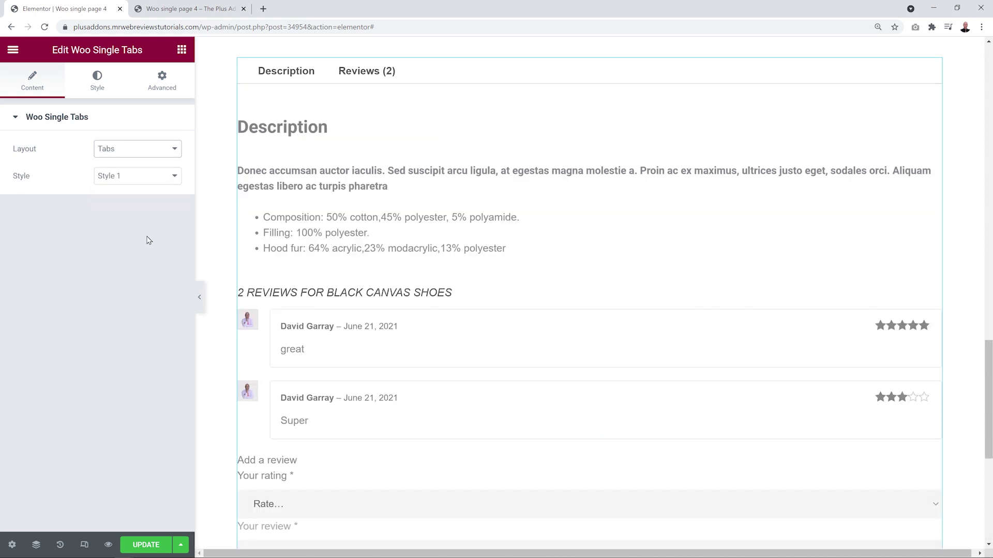
Step: Try Style 2 for the tabs, expanding and collapsing the Additional information panel
{"action": "left_click", "coordinate": [163, 181]}
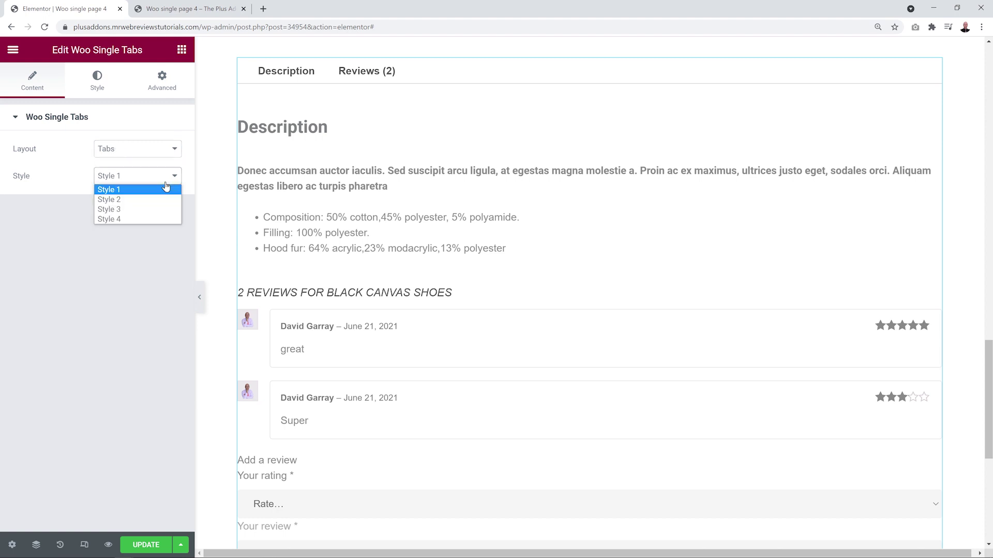
{"action": "left_click", "coordinate": [166, 200]}
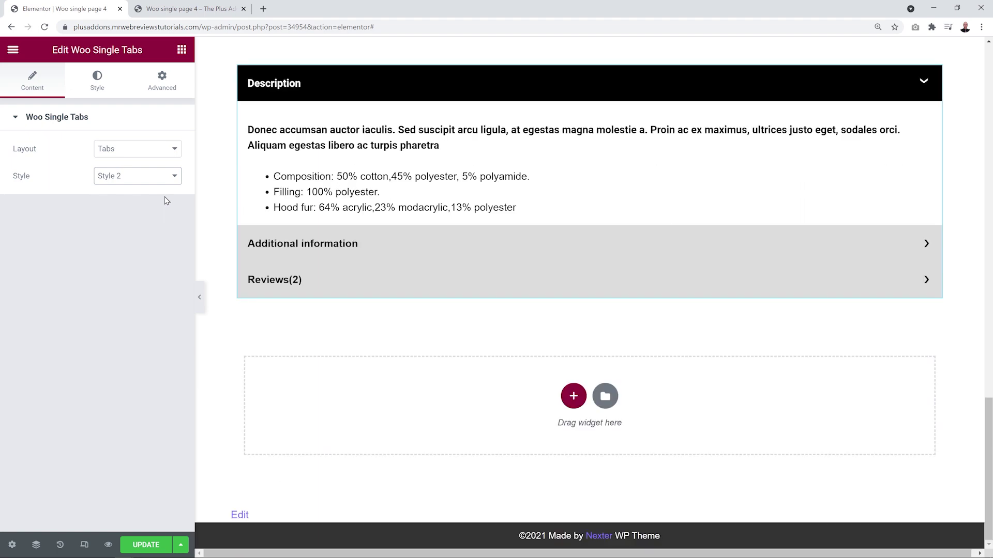
{"action": "left_click", "coordinate": [889, 247]}
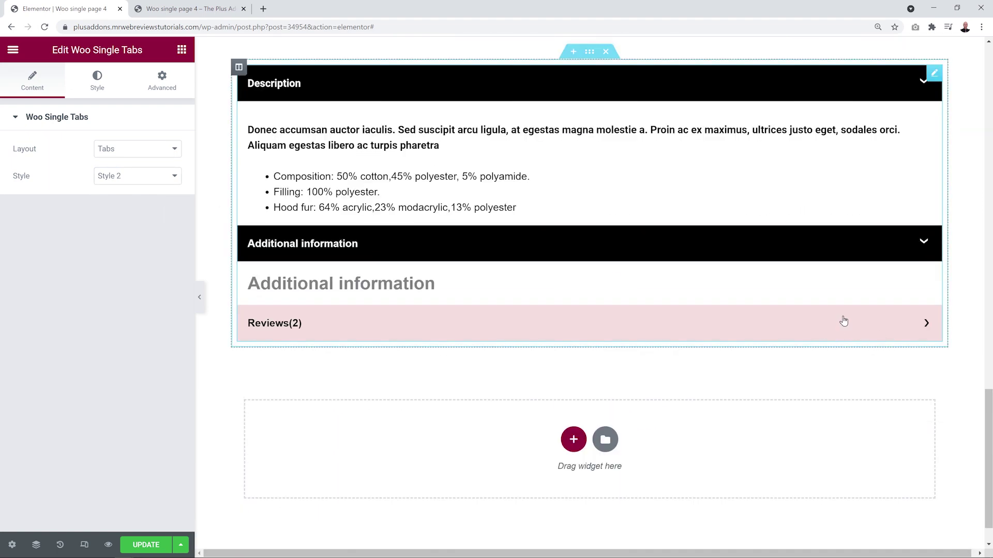
{"action": "left_click", "coordinate": [788, 242]}
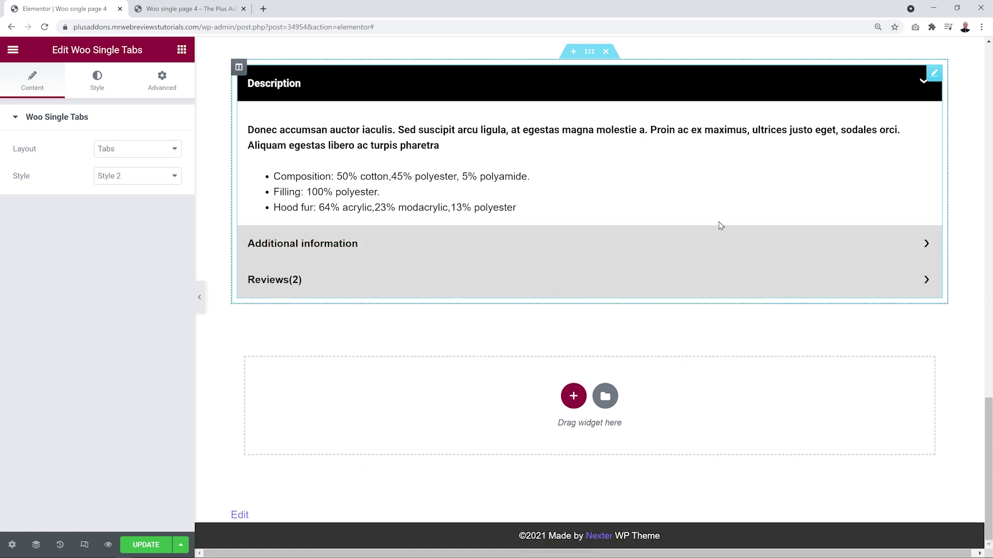
Step: Try Style 3 for the tabs and open its Additional information, Reviews and Description panels
{"action": "left_click", "coordinate": [137, 176]}
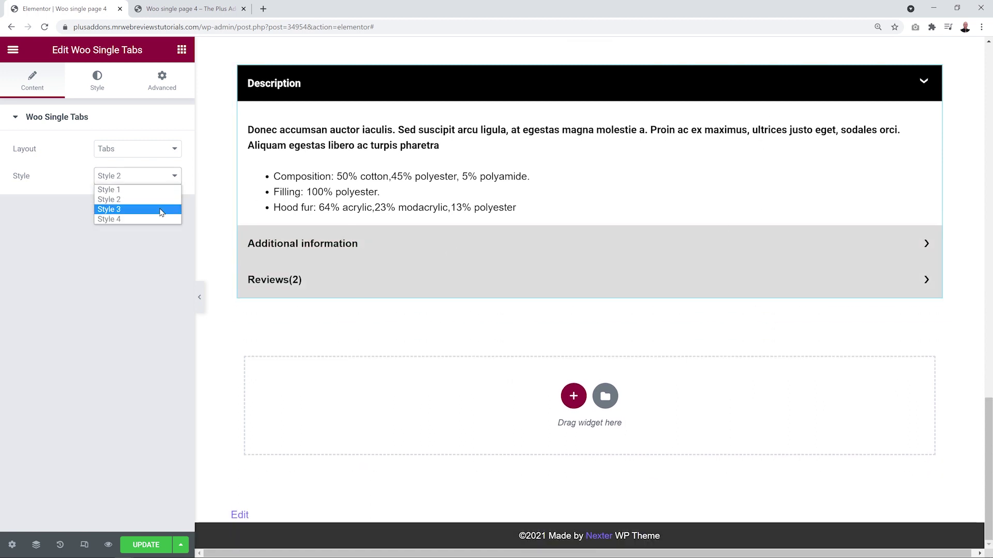
{"action": "left_click", "coordinate": [161, 210]}
{"action": "left_click", "coordinate": [559, 250]}
{"action": "left_click", "coordinate": [552, 280]}
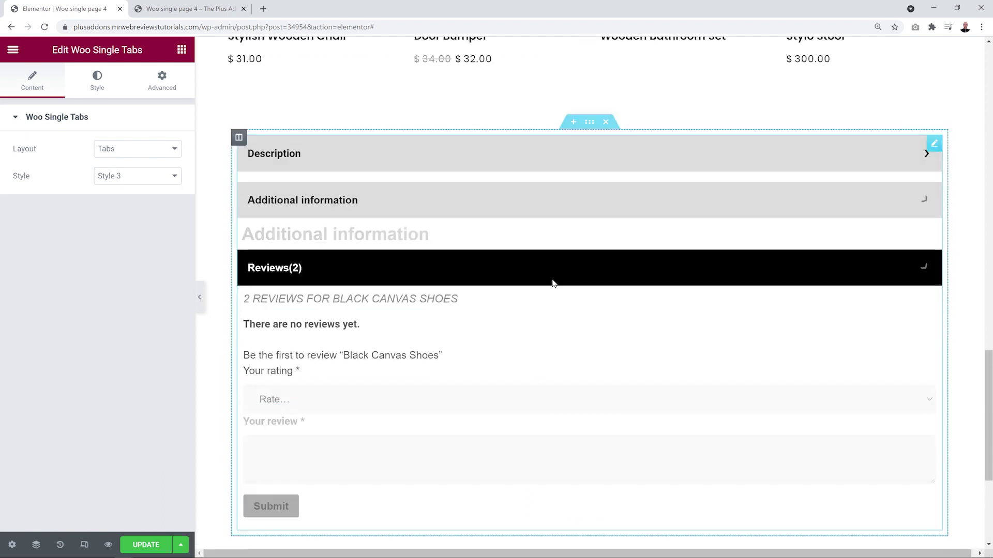
{"action": "left_click", "coordinate": [515, 164]}
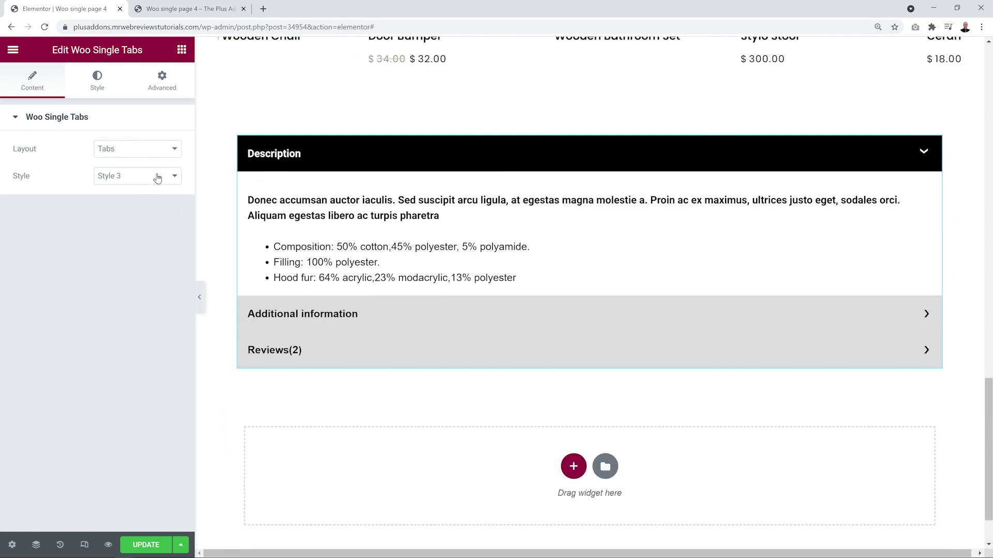
Step: Try Style 4, switching between its Description, Additional information and Reviews tabs, and return the widget to Style 1
{"action": "left_click", "coordinate": [137, 176]}
{"action": "left_click", "coordinate": [152, 219]}
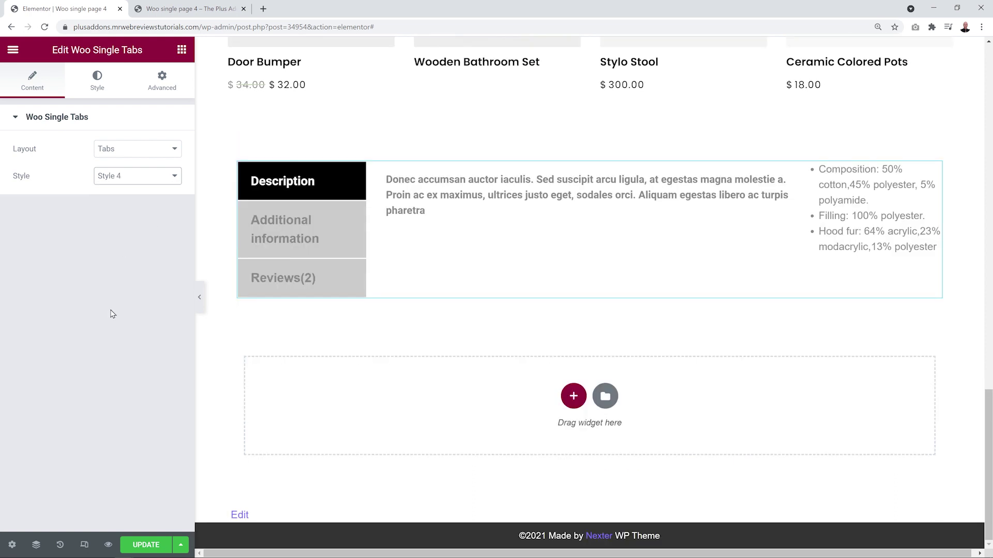
{"action": "left_click", "coordinate": [311, 226]}
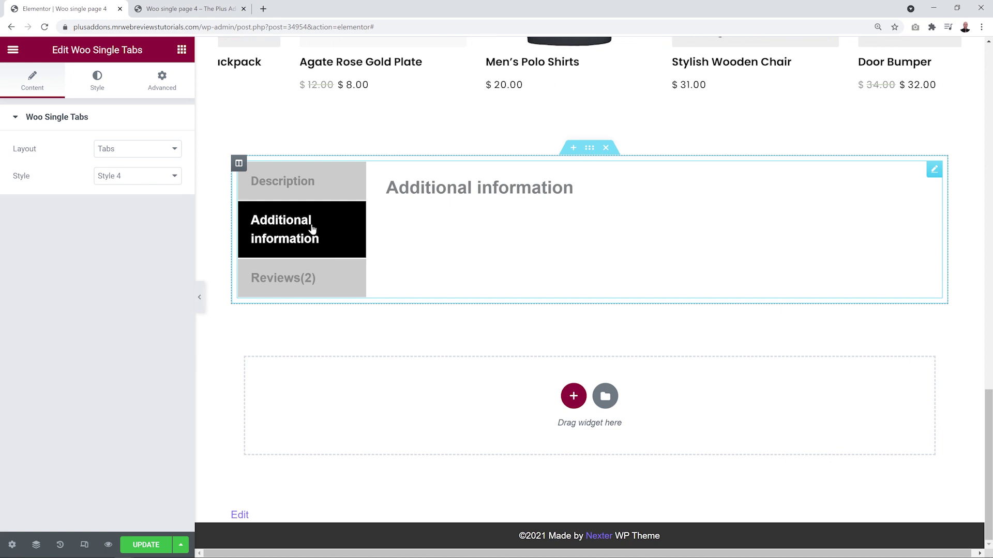
{"action": "left_click", "coordinate": [316, 277]}
{"action": "left_click", "coordinate": [312, 181]}
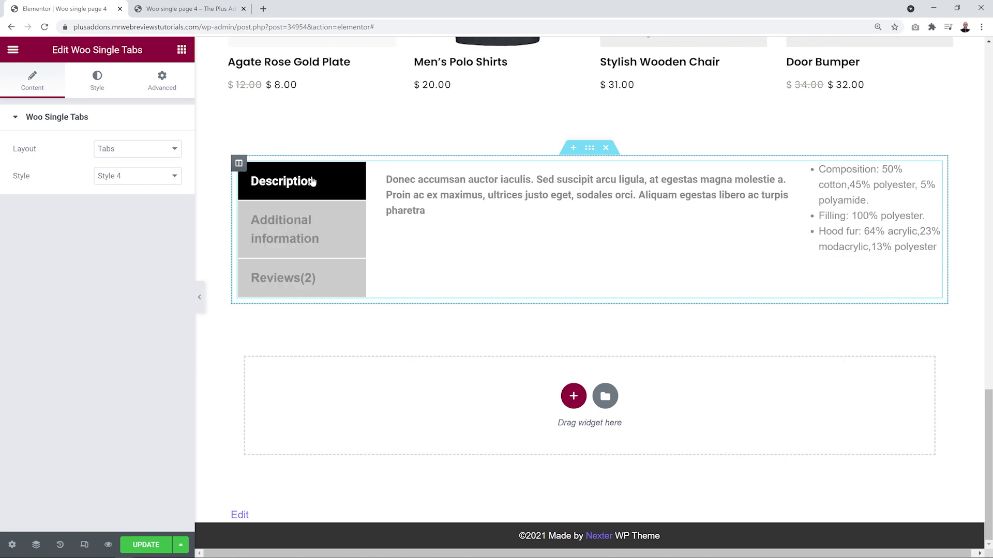
{"action": "left_click", "coordinate": [312, 244]}
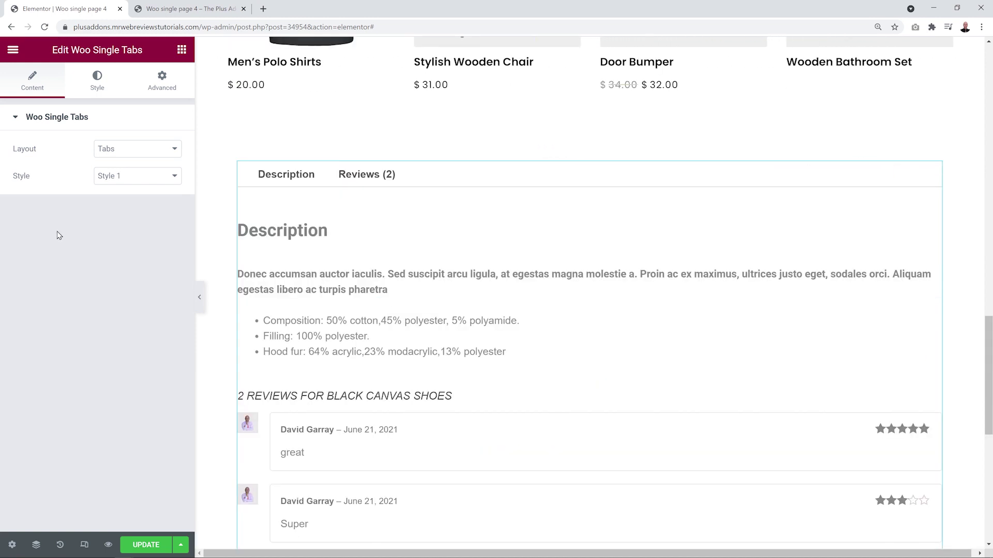
Step: Give the tab headings a classic background in light grey #E7E7E7 for their normal state
{"action": "left_click", "coordinate": [98, 83]}
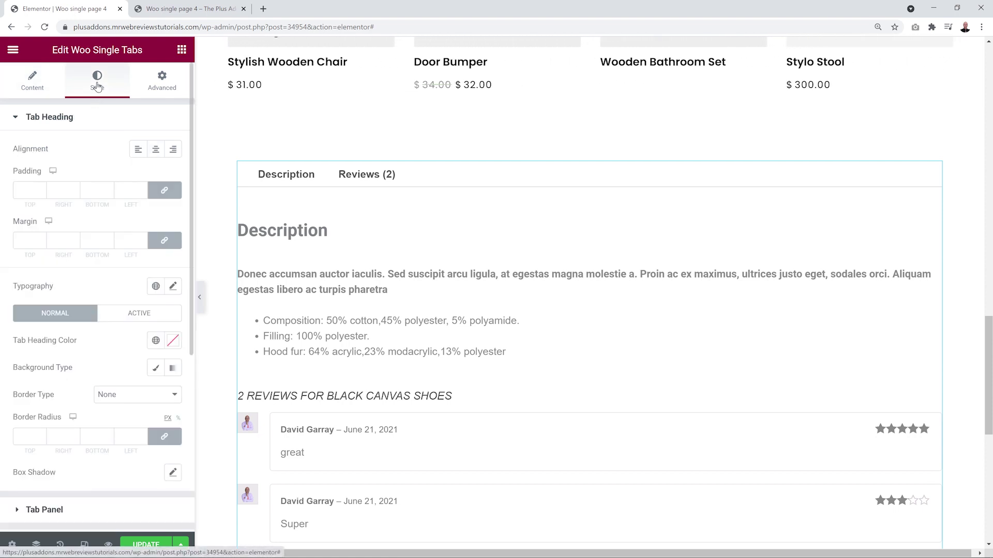
{"action": "left_click", "coordinate": [67, 119]}
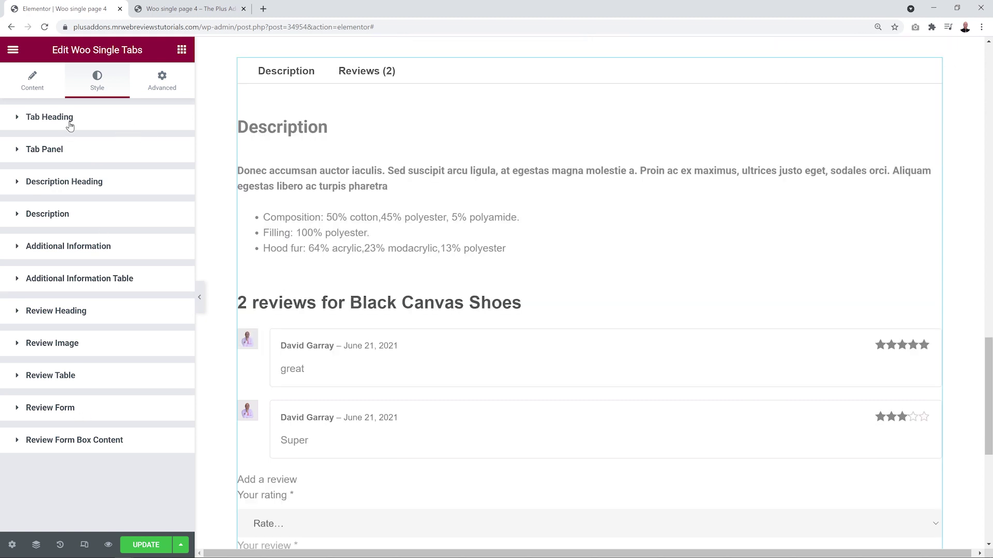
{"action": "left_click", "coordinate": [70, 125]}
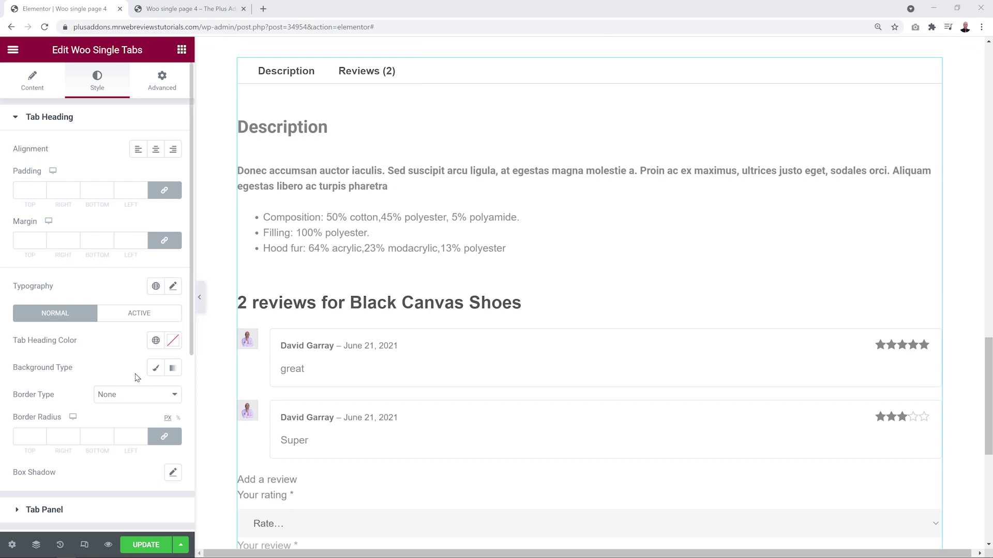
{"action": "left_click", "coordinate": [155, 368]}
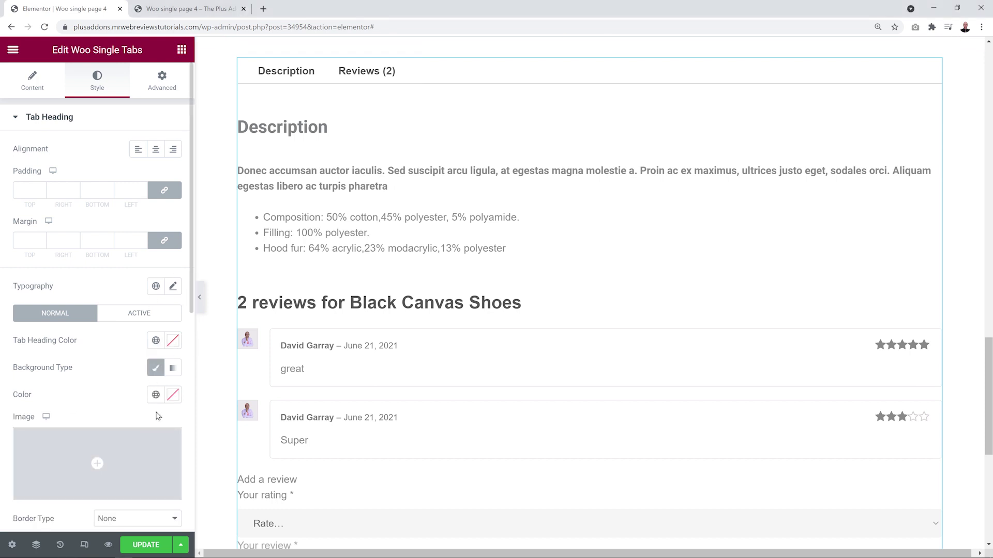
{"action": "left_click", "coordinate": [174, 396]}
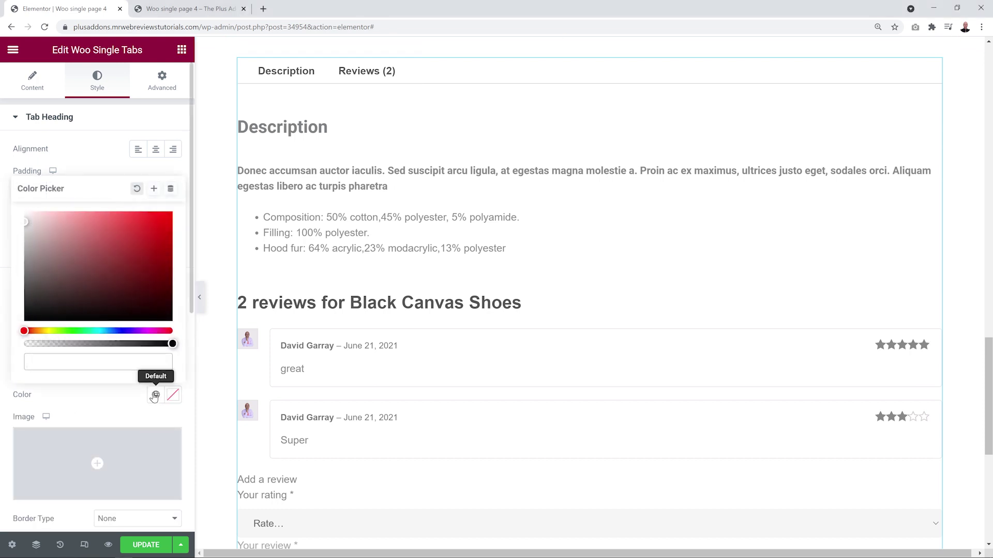
{"action": "type", "text": "#E7E7E7"}
{"action": "left_click", "coordinate": [116, 410]}
Step: Set the tab heading padding to 25 on all sides
{"action": "left_click", "coordinate": [35, 190]}
{"action": "type", "text": "2"}
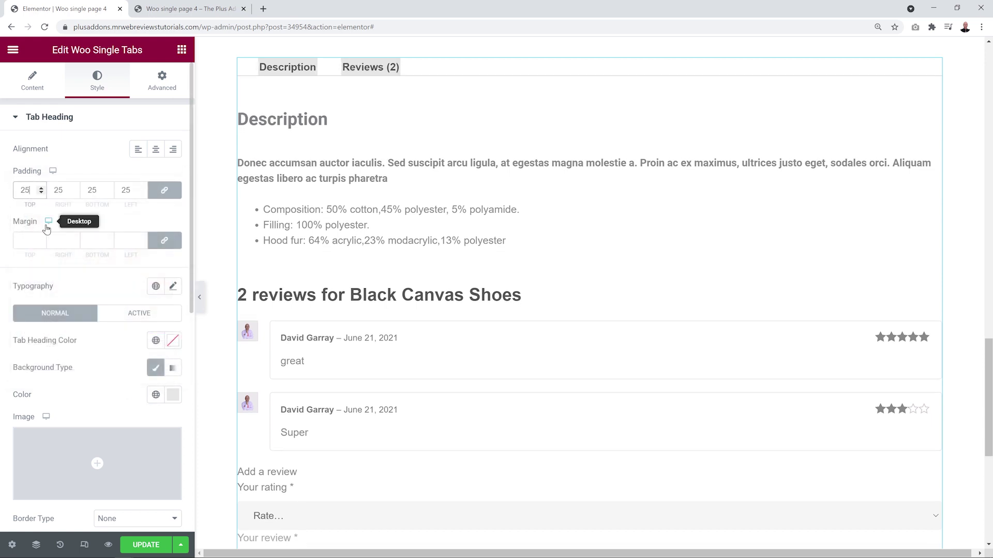
{"action": "type", "text": "5"}
{"action": "left_click", "coordinate": [91, 268]}
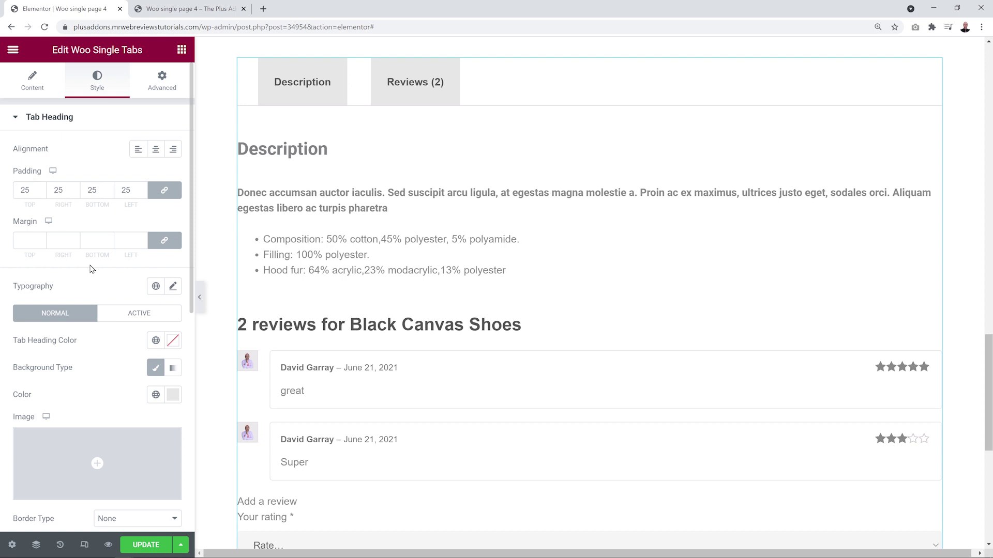
Step: Give the active tab heading a classic darker grey background and check the Reviews tab on the previewed product page
{"action": "left_click", "coordinate": [140, 316]}
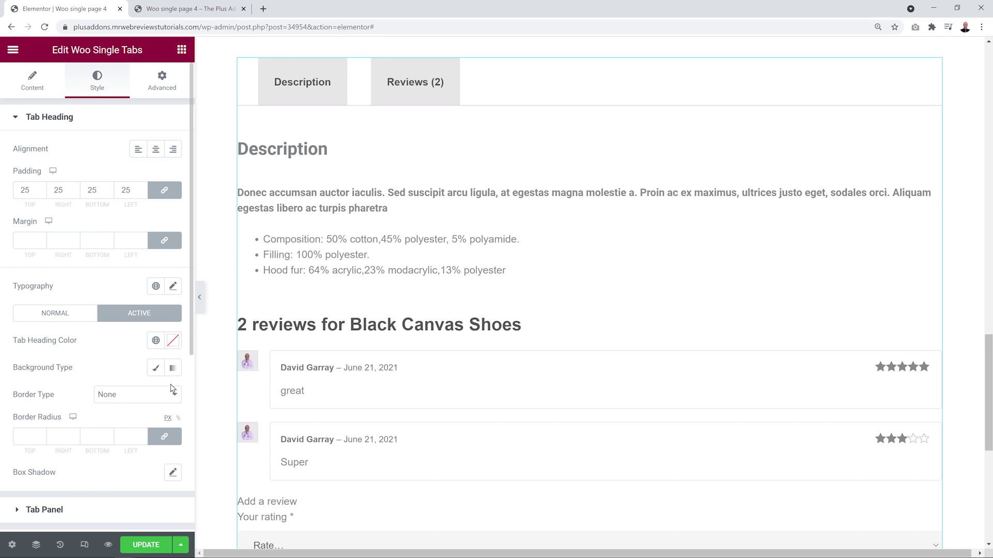
{"action": "left_click", "coordinate": [155, 368]}
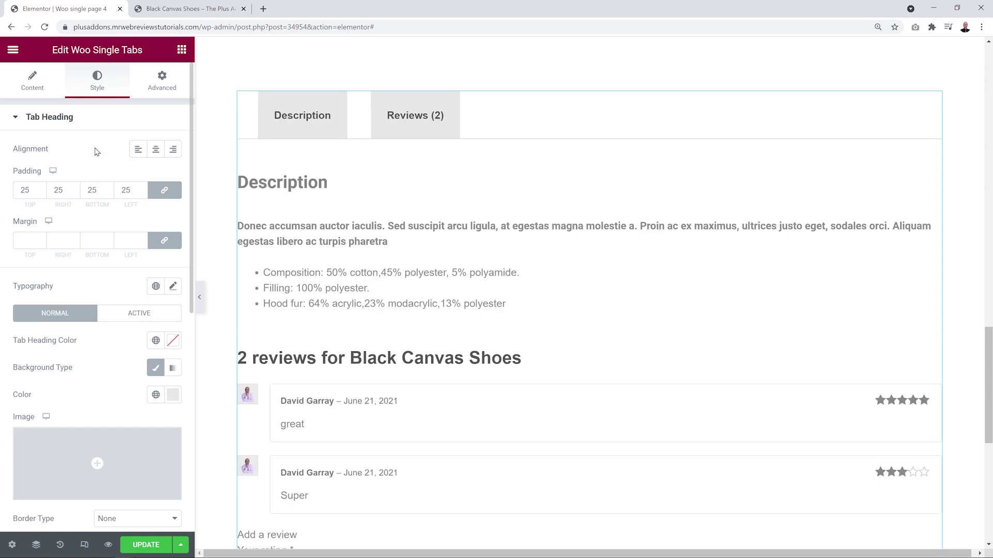
{"action": "left_click", "coordinate": [170, 14]}
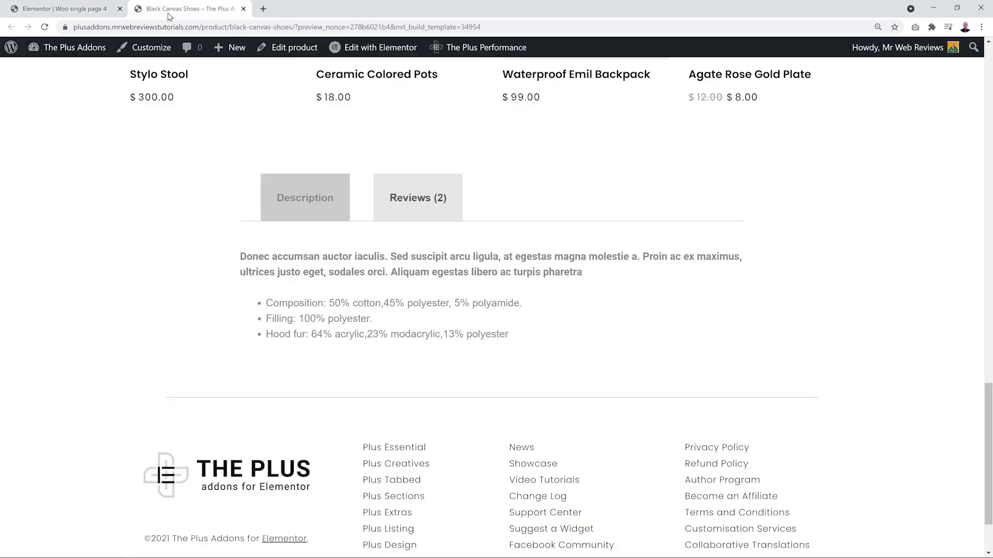
{"action": "left_click", "coordinate": [421, 214]}
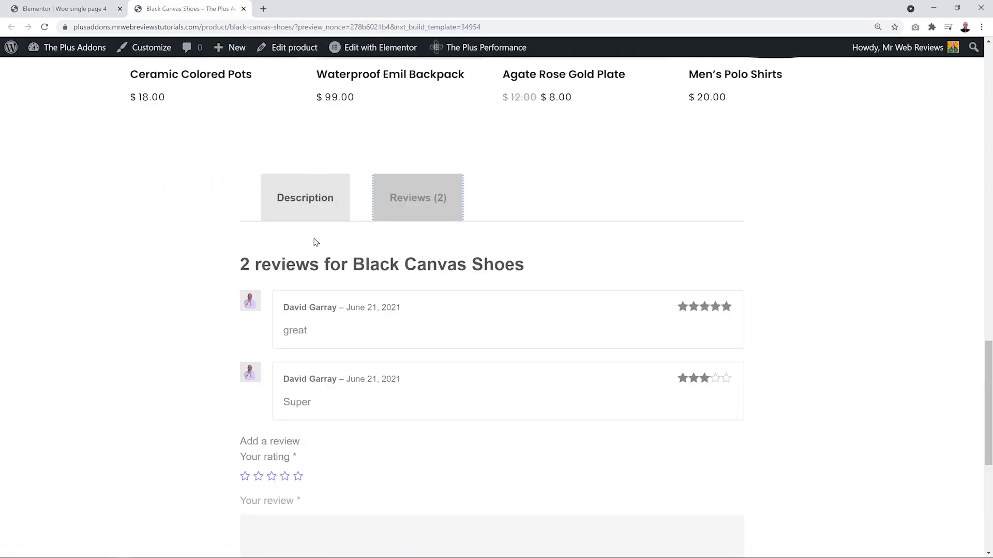
Step: Give the tab panel a classic light grey background and set its padding to 40 on all sides
{"action": "left_click", "coordinate": [310, 213]}
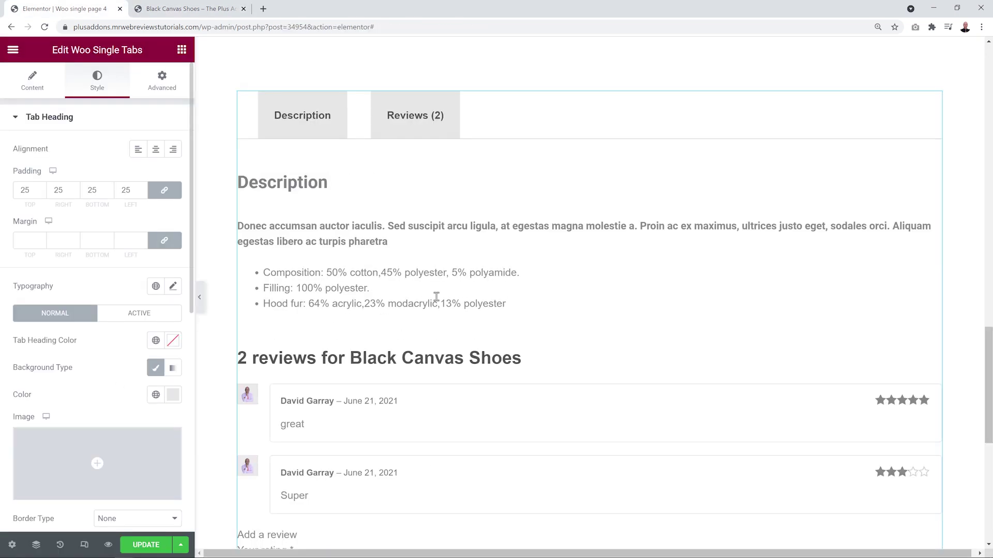
{"action": "scroll", "coordinate": [75, 335], "scroll_direction": "down", "scroll_amount": 3}
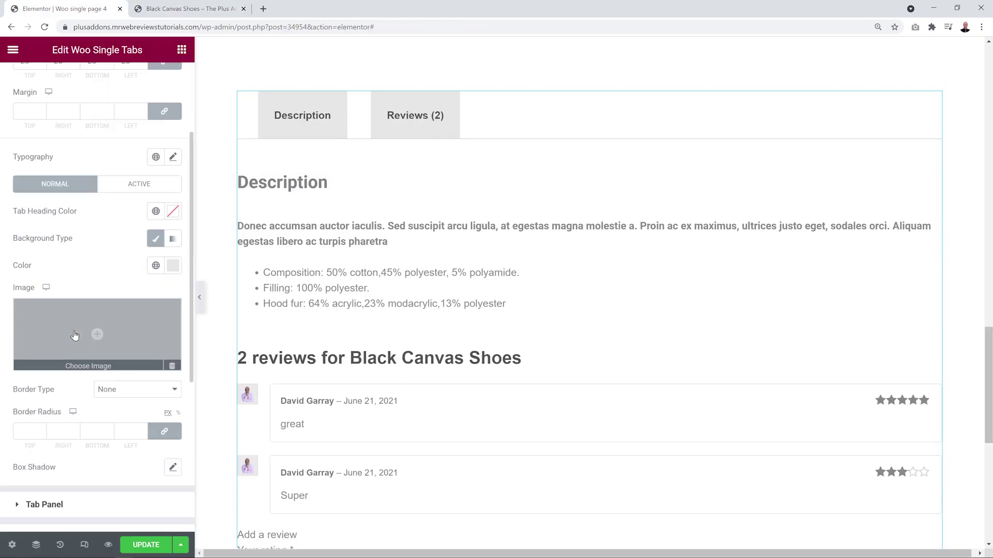
{"action": "scroll", "coordinate": [75, 335], "scroll_direction": "down", "scroll_amount": 5}
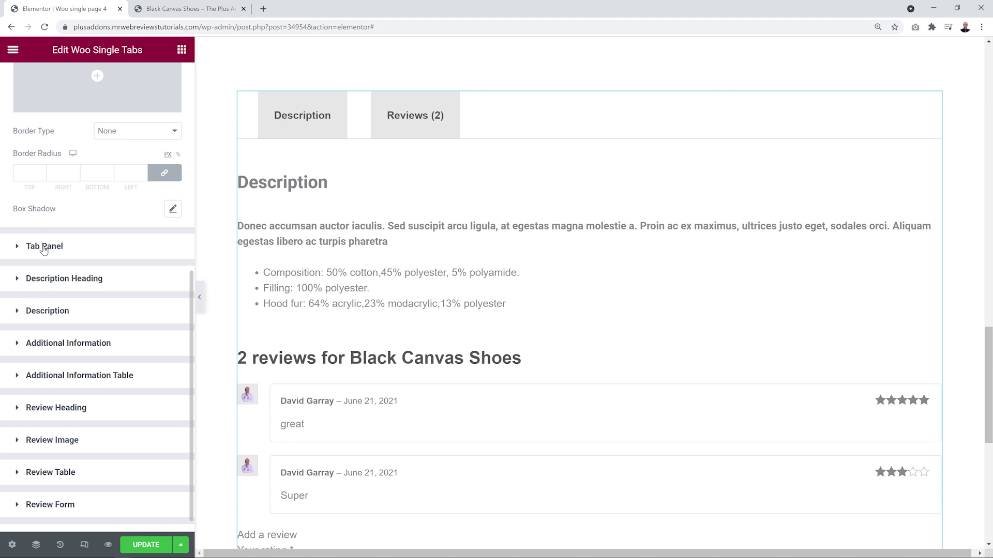
{"action": "left_click", "coordinate": [44, 247]}
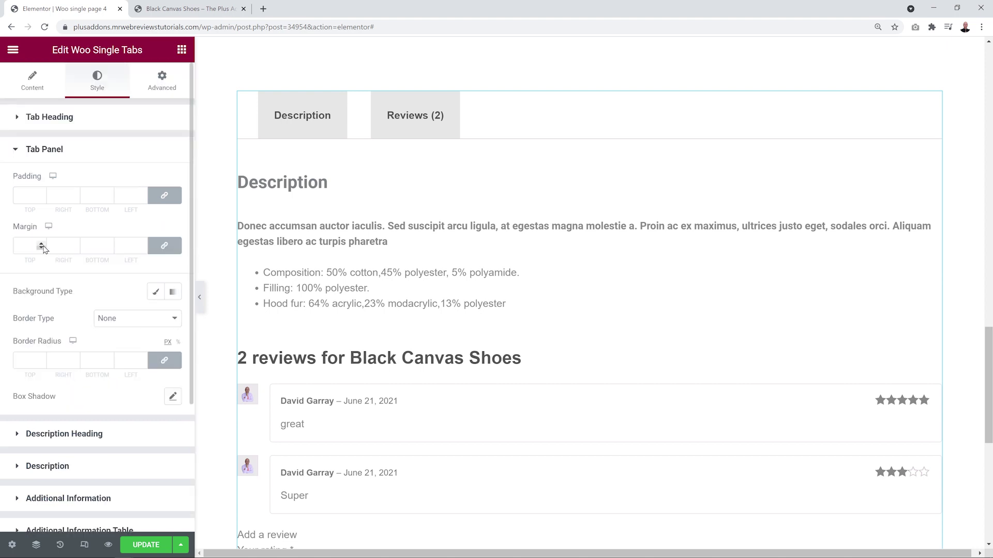
{"action": "left_click", "coordinate": [156, 292]}
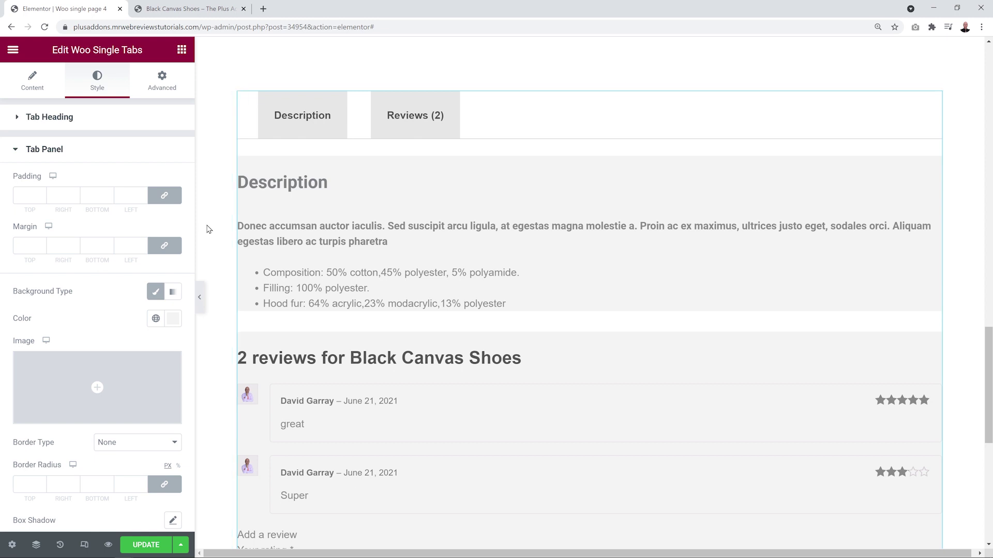
{"action": "type", "text": "40"}
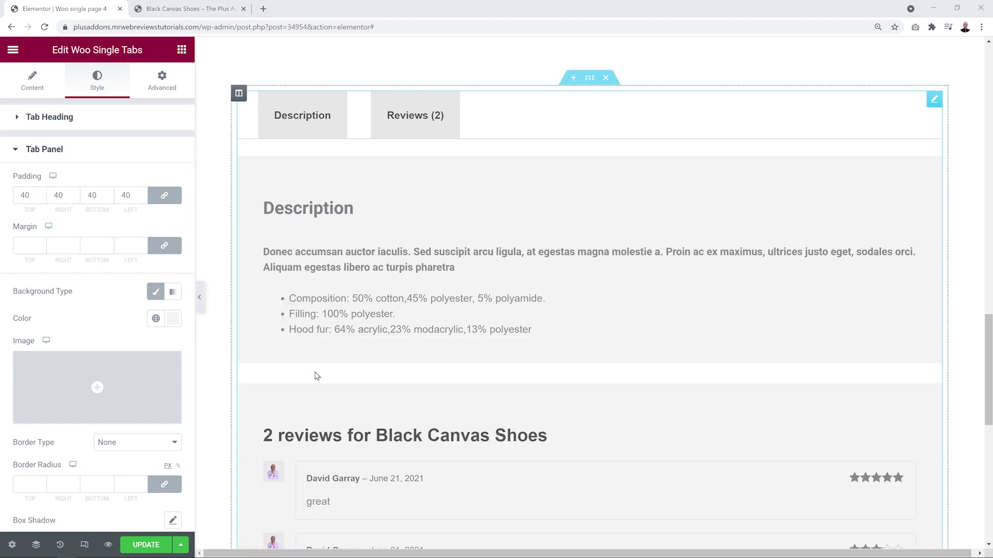
Step: Unlink the tab panel's margin values and set only the top margin to -27
{"action": "left_click", "coordinate": [165, 246]}
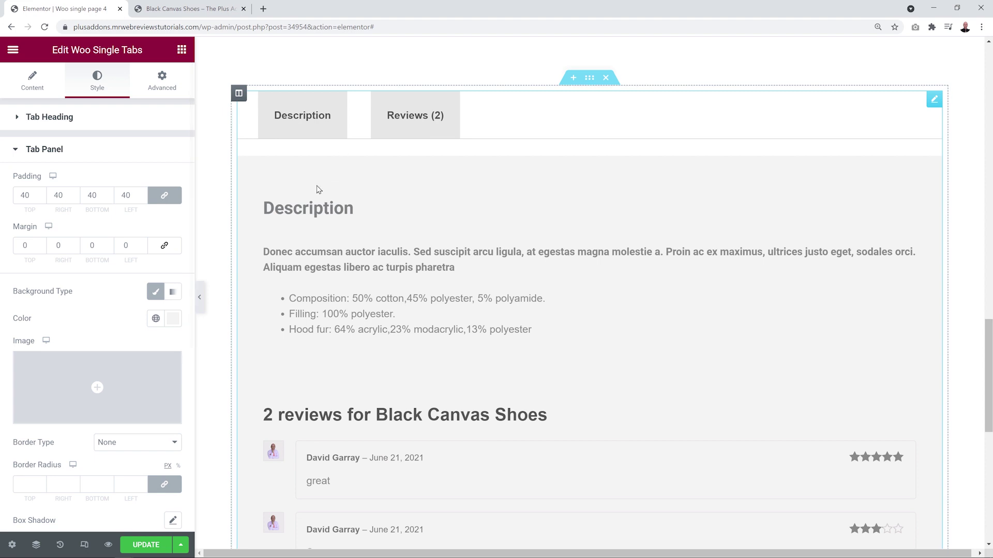
{"action": "double_click", "coordinate": [30, 247]}
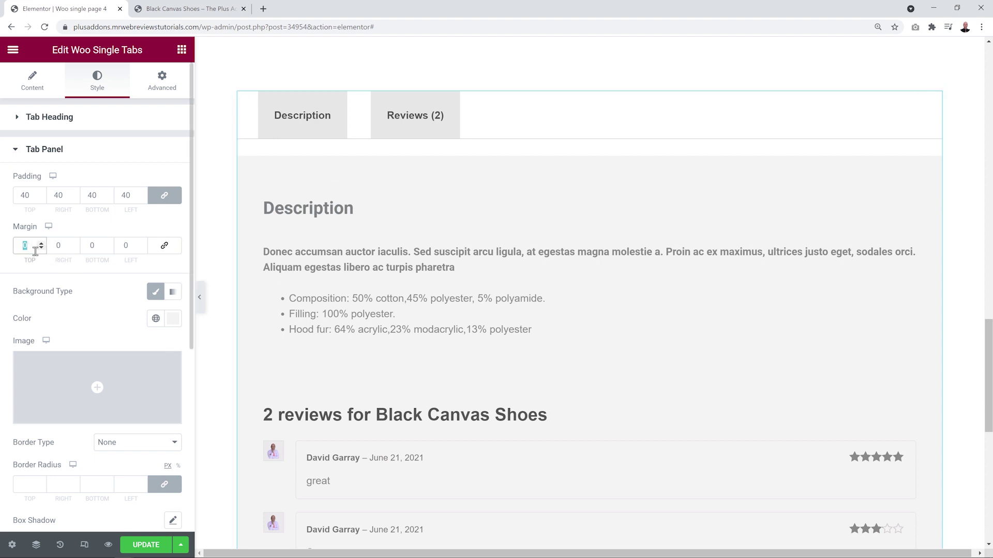
{"action": "type", "text": "-27"}
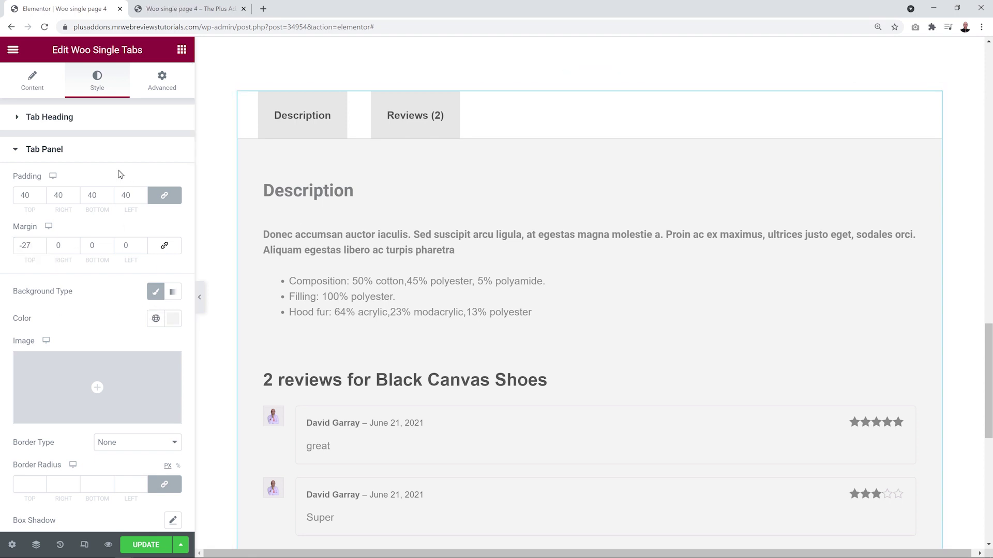
{"action": "left_click", "coordinate": [48, 150]}
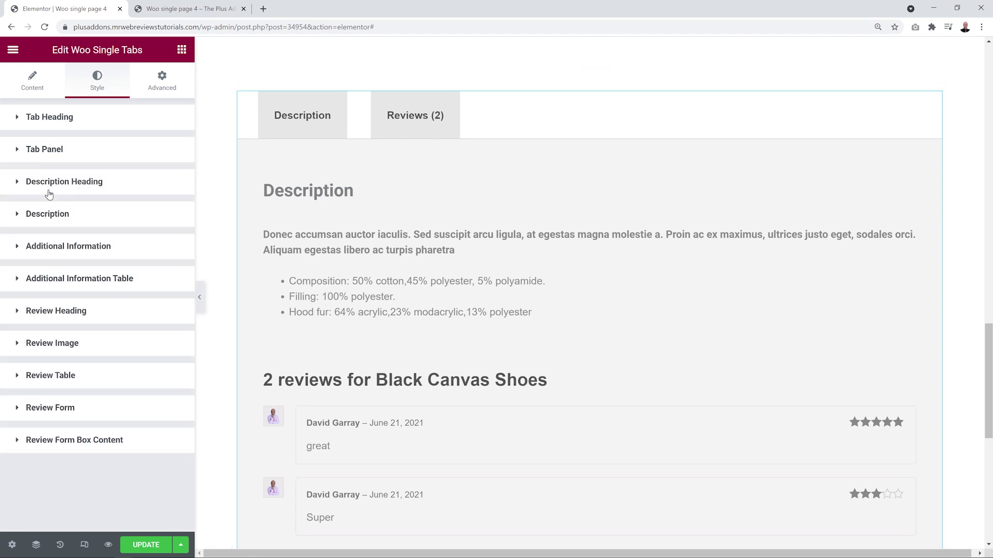
Step: Colour the description heading dark grey #4D4D4D and give its typography an underline decoration
{"action": "left_click", "coordinate": [84, 182]}
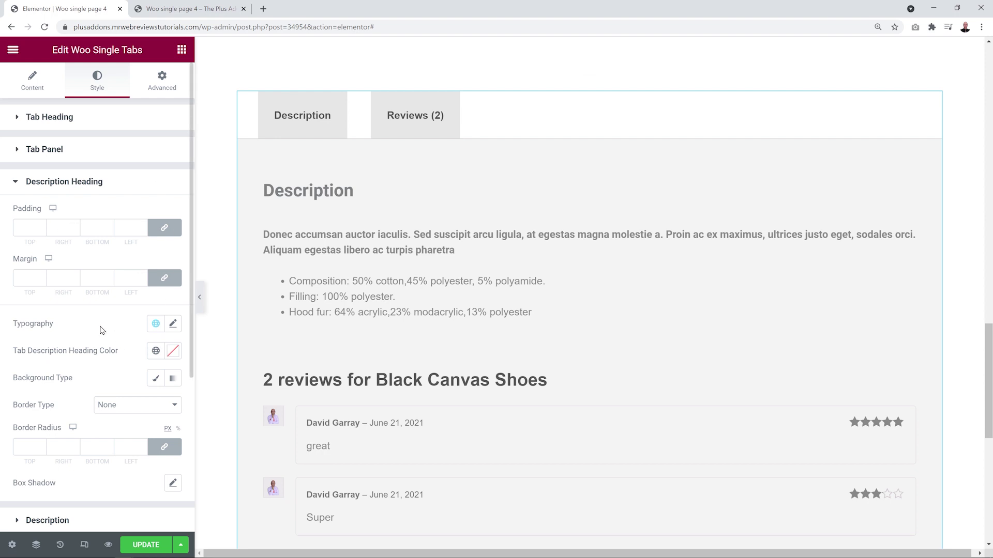
{"action": "left_click", "coordinate": [171, 357]}
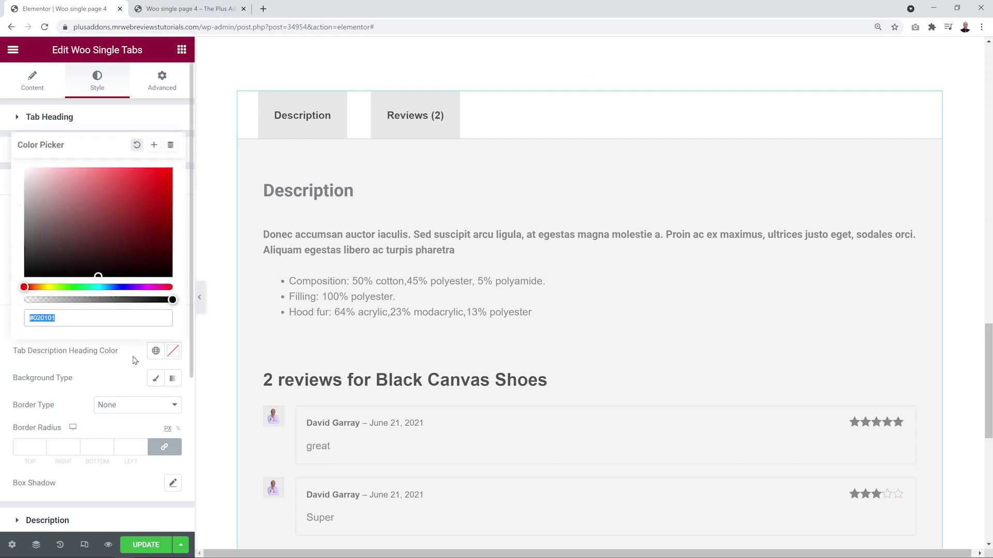
{"action": "left_click_drag", "start_coordinate": [93, 237], "coordinate": [3, 248]}
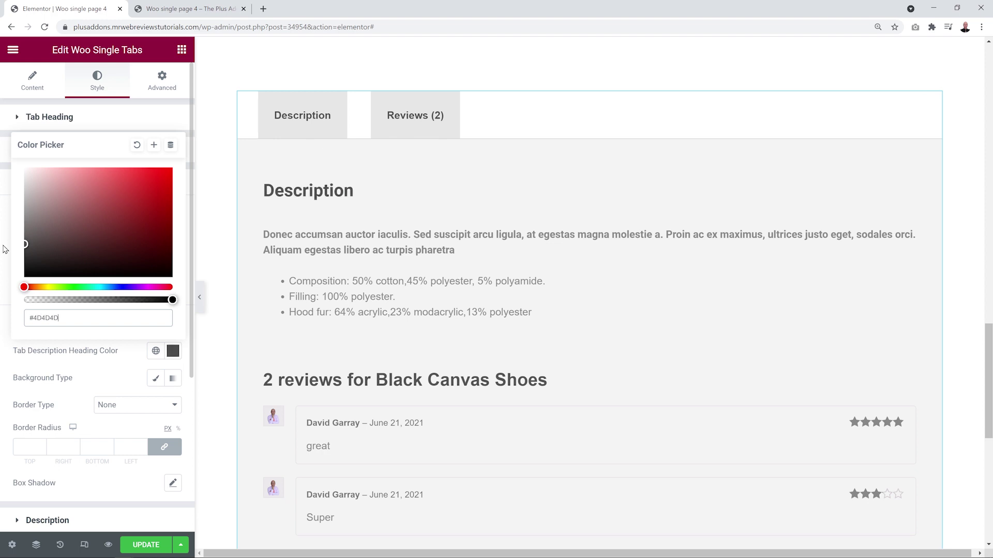
{"action": "left_click", "coordinate": [88, 369]}
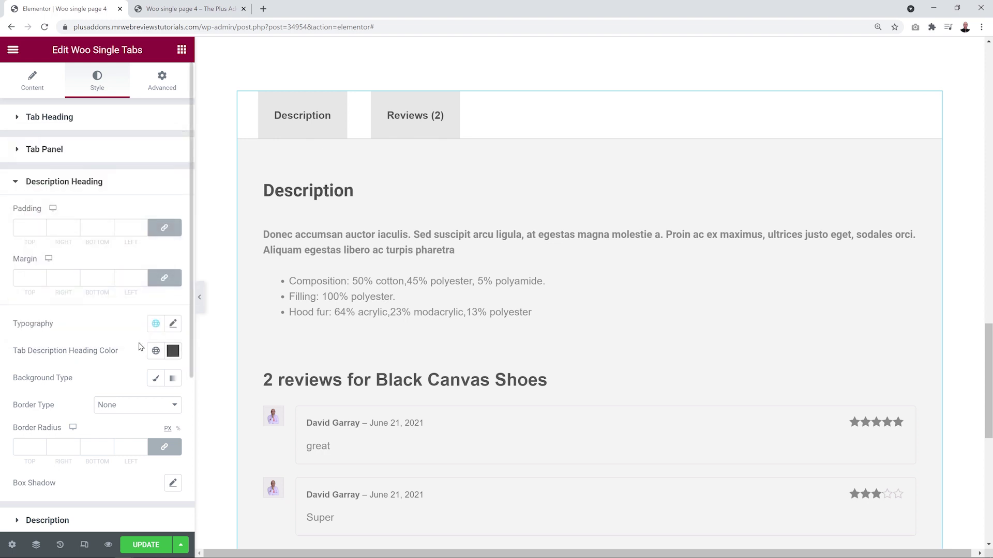
{"action": "left_click", "coordinate": [174, 325]}
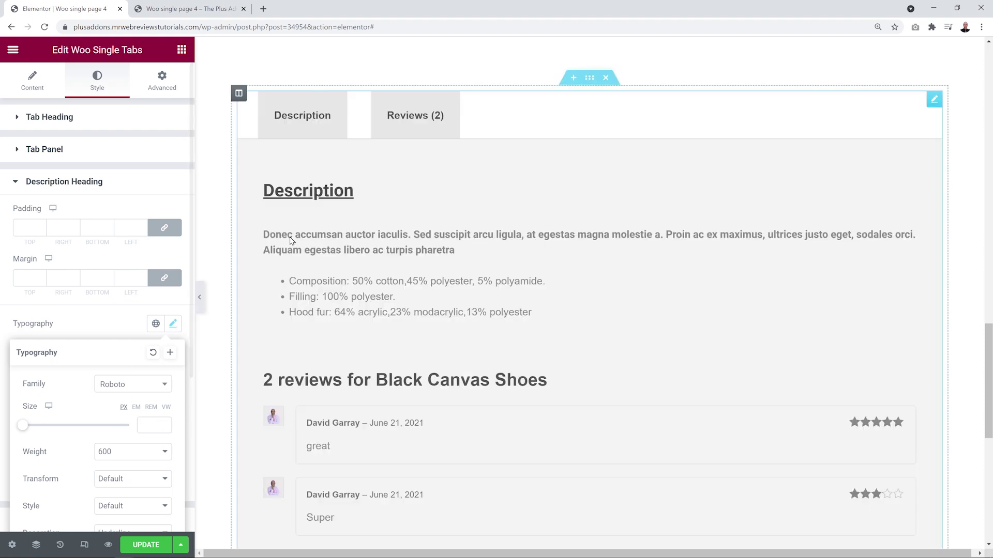
{"action": "left_click", "coordinate": [120, 327]}
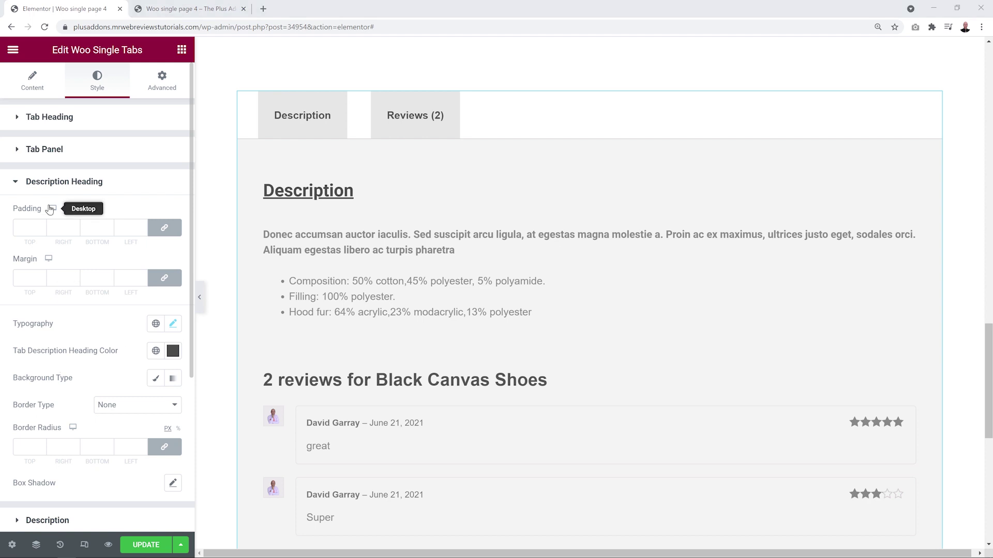
{"action": "left_click", "coordinate": [91, 181]}
Step: Set the tab description text to a dark grey colour
{"action": "left_click", "coordinate": [49, 218]}
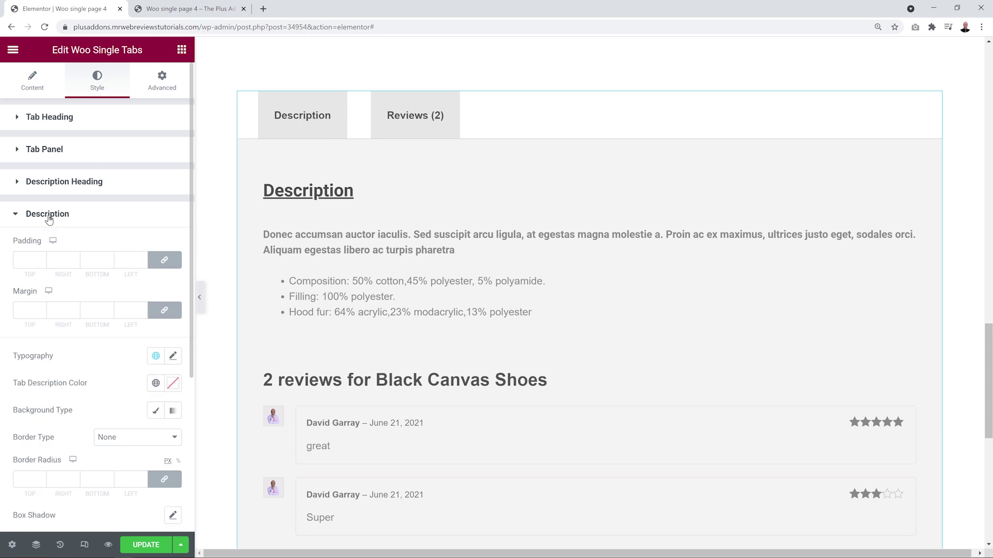
{"action": "left_click", "coordinate": [173, 383]}
{"action": "left_click_drag", "start_coordinate": [86, 265], "coordinate": [1, 278]}
{"action": "left_click", "coordinate": [95, 397]}
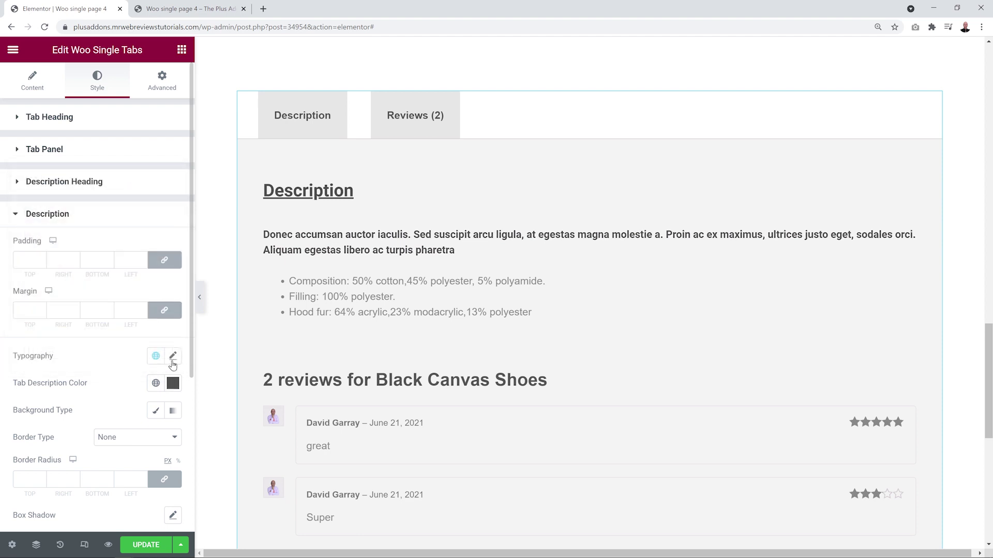
Step: Set the font weight of the tab description text to 400
{"action": "left_click", "coordinate": [172, 357]}
{"action": "scroll", "coordinate": [138, 432], "scroll_direction": "down", "scroll_amount": 3}
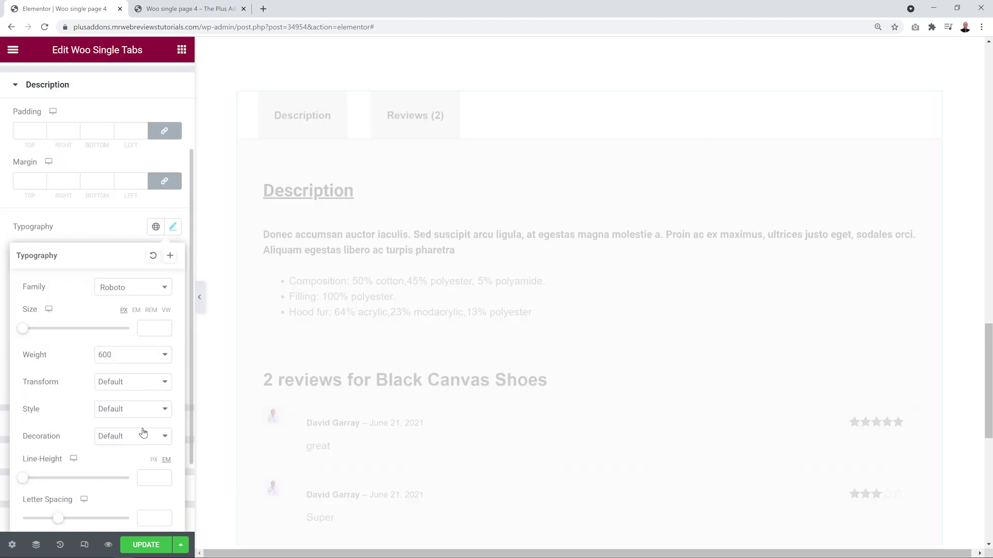
{"action": "left_click", "coordinate": [167, 360]}
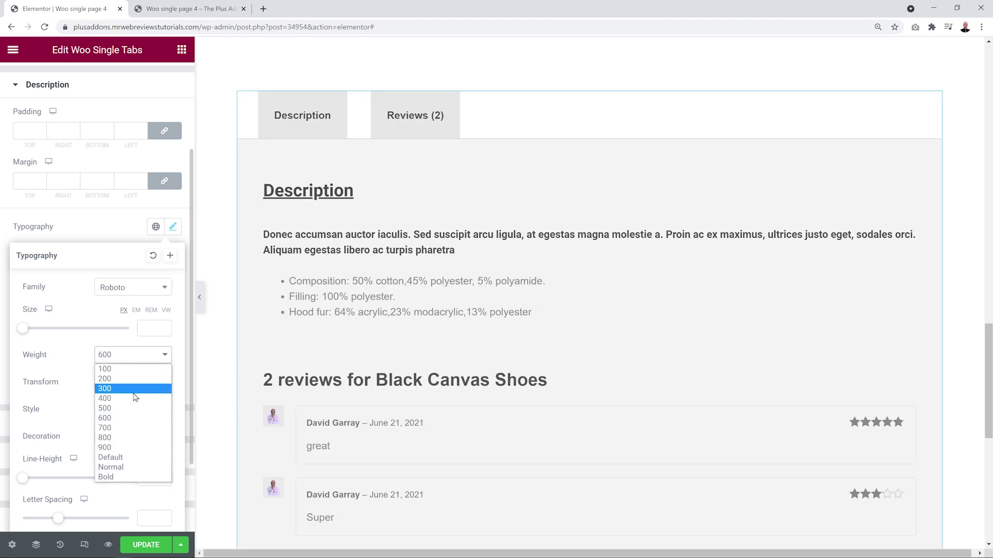
{"action": "left_click", "coordinate": [133, 392]}
{"action": "left_click", "coordinate": [144, 360]}
{"action": "left_click", "coordinate": [138, 399]}
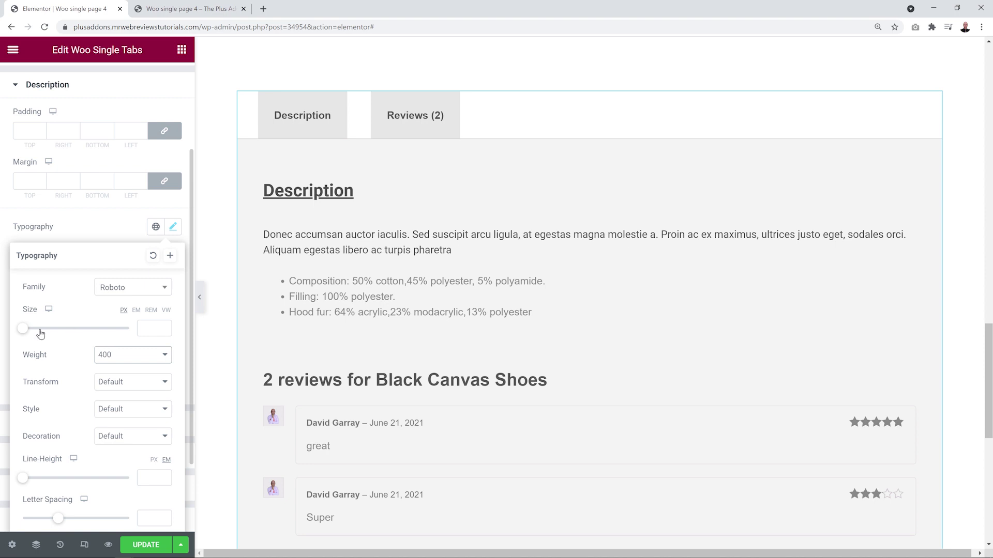
Step: Set the font size of the tab description text to 14 px
{"action": "left_click_drag", "start_coordinate": [25, 333], "coordinate": [31, 333]}
{"action": "left_click_drag", "start_coordinate": [31, 333], "coordinate": [30, 335]}
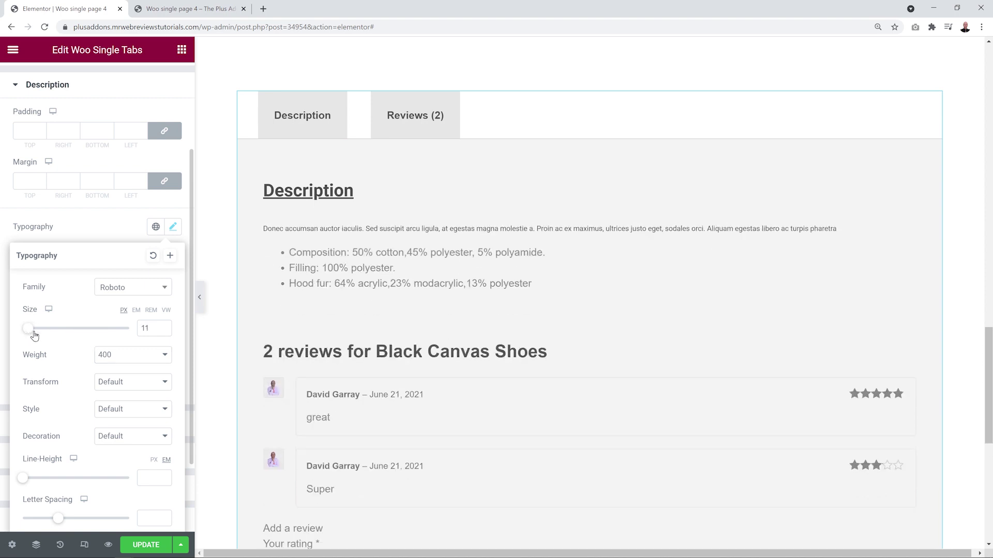
{"action": "left_click", "coordinate": [163, 326]}
{"action": "left_click", "coordinate": [163, 326]}
{"action": "left_click", "coordinate": [163, 326]}
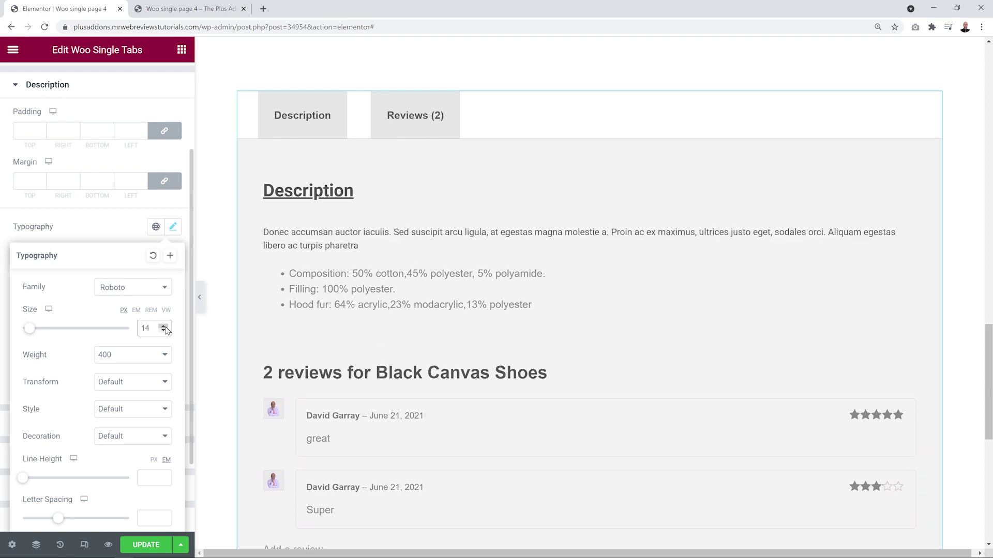
{"action": "left_click", "coordinate": [117, 228]}
{"action": "scroll", "coordinate": [105, 256], "scroll_direction": "up", "scroll_amount": 3}
{"action": "left_click", "coordinate": [55, 219]}
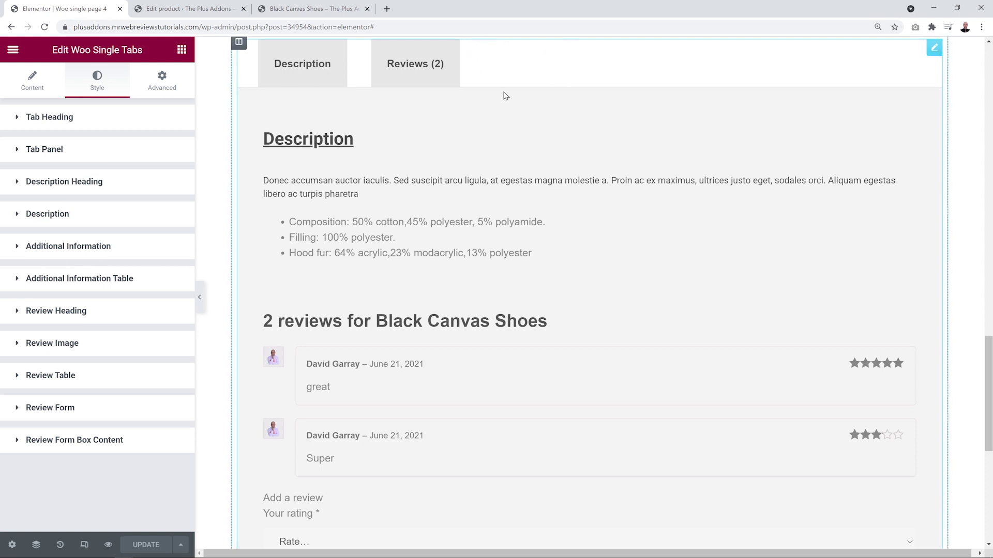
Step: Give the Additional information heading weight 600, an underline decoration and the dark grey colour #4F4F4F
{"action": "left_click", "coordinate": [187, 8]}
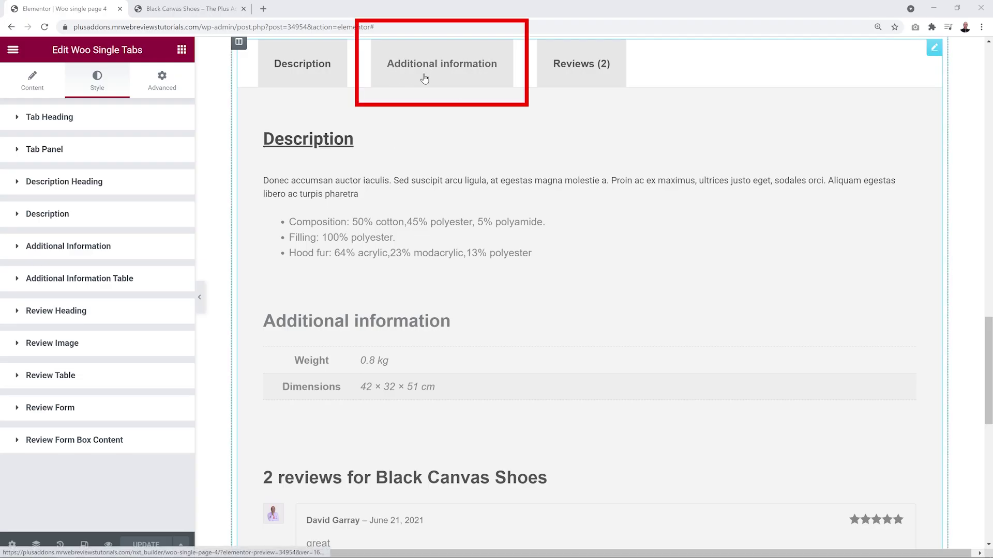
{"action": "left_click", "coordinate": [103, 250]}
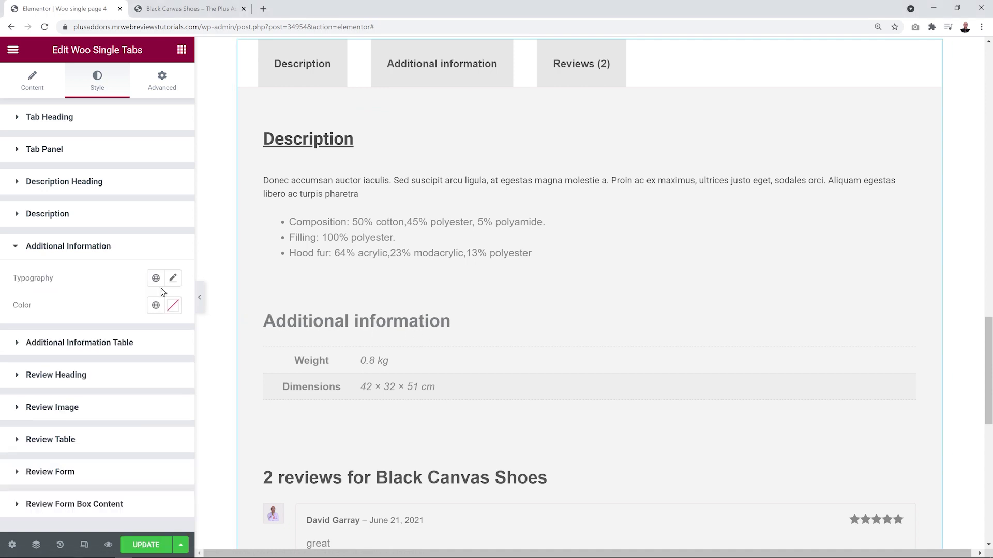
{"action": "left_click", "coordinate": [174, 280]}
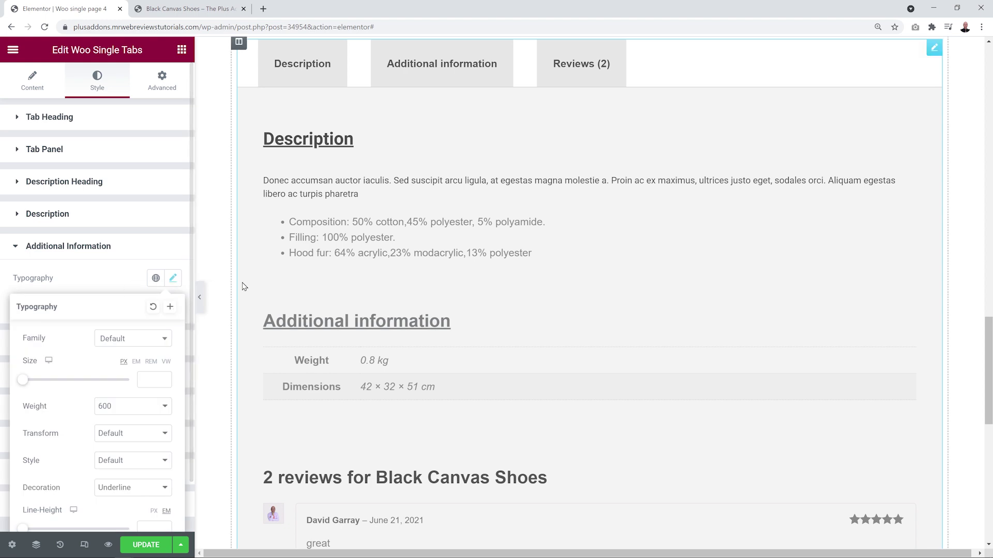
{"action": "left_click", "coordinate": [120, 284]}
{"action": "left_click", "coordinate": [173, 306]}
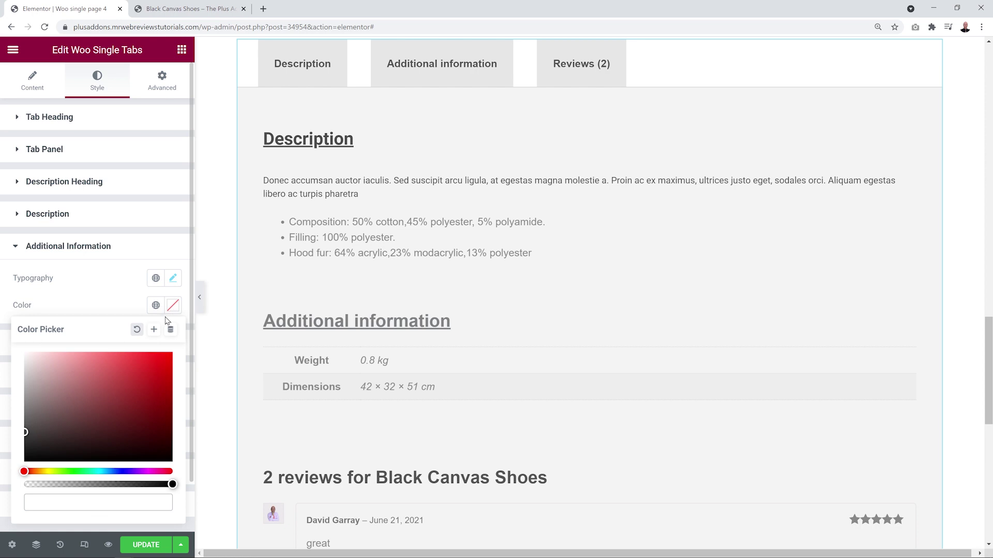
{"action": "left_click_drag", "start_coordinate": [55, 414], "coordinate": [17, 432]}
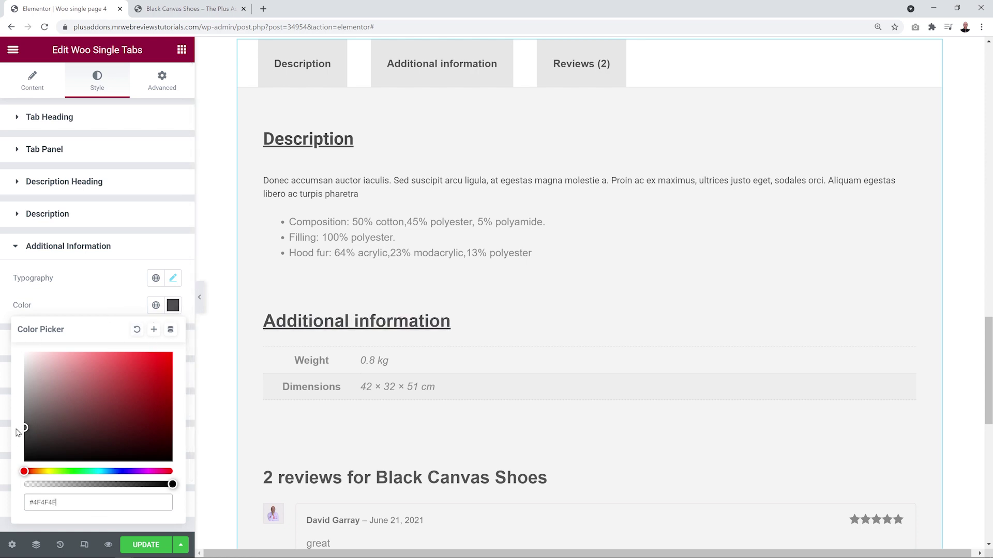
{"action": "left_click", "coordinate": [102, 305]}
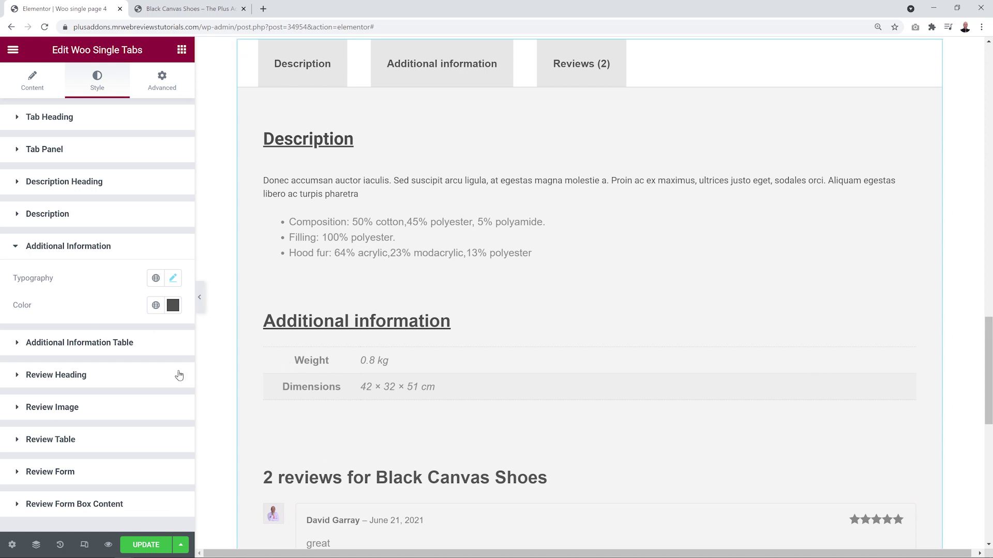
Step: Set the background colour of the additional information table to white #FFFFFF
{"action": "left_click", "coordinate": [98, 342]}
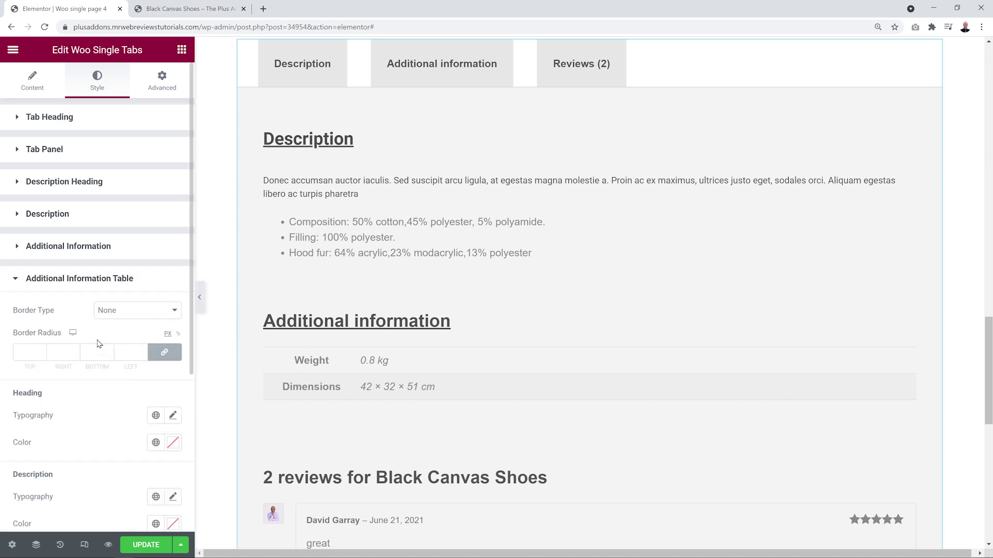
{"action": "scroll", "coordinate": [98, 349], "scroll_direction": "down", "scroll_amount": 3}
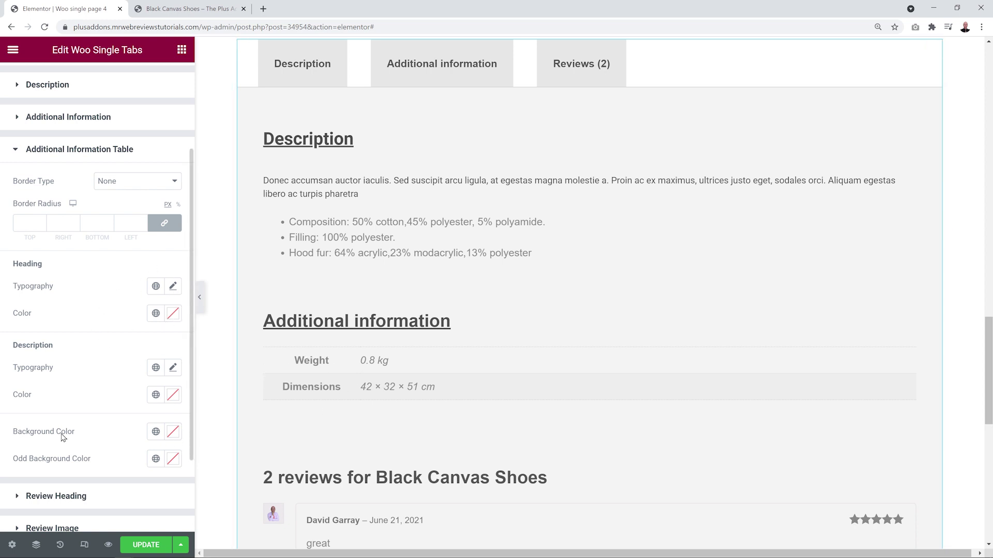
{"action": "left_click", "coordinate": [171, 437]}
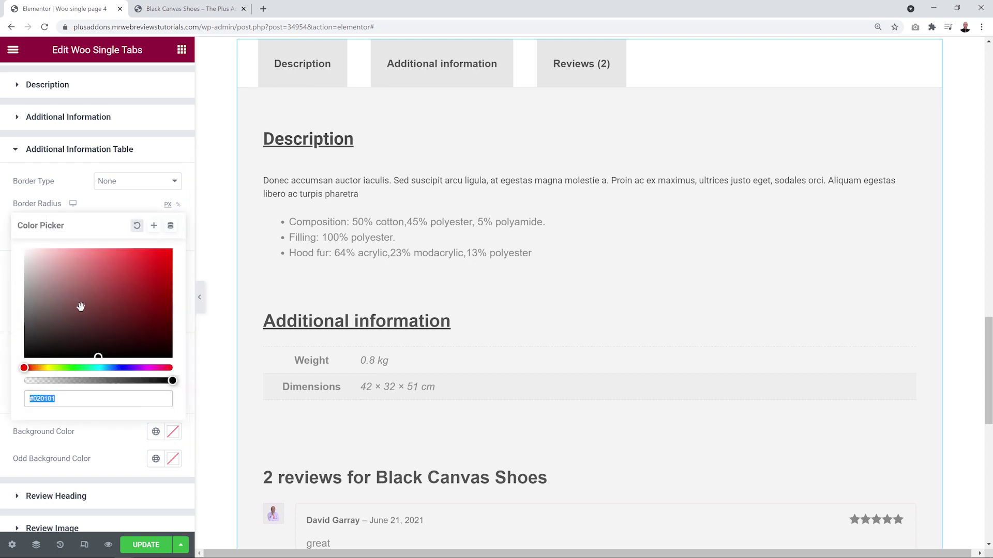
{"action": "type", "text": "#FFFFFF"}
{"action": "left_click", "coordinate": [122, 439]}
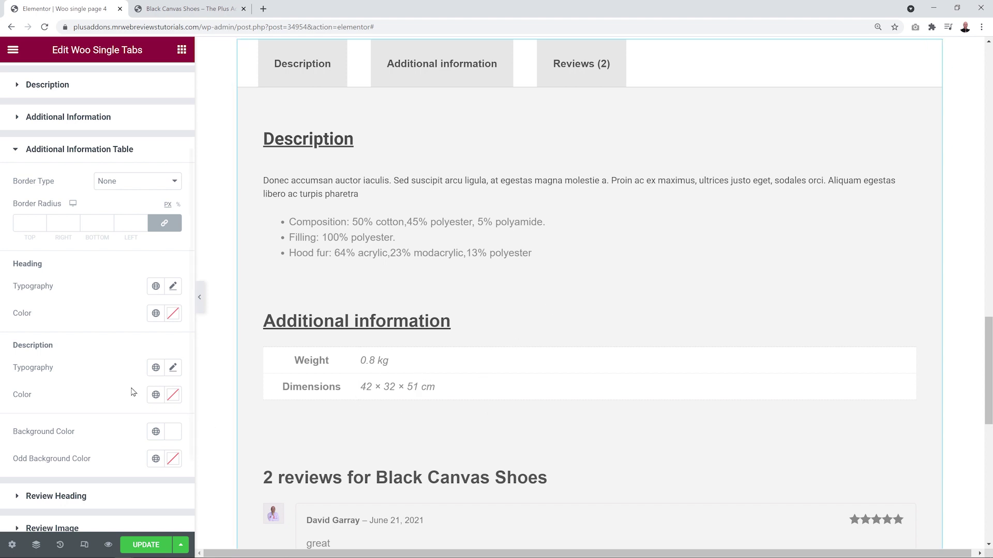
{"action": "scroll", "coordinate": [62, 259], "scroll_direction": "up", "scroll_amount": 2}
{"action": "left_click", "coordinate": [52, 179]}
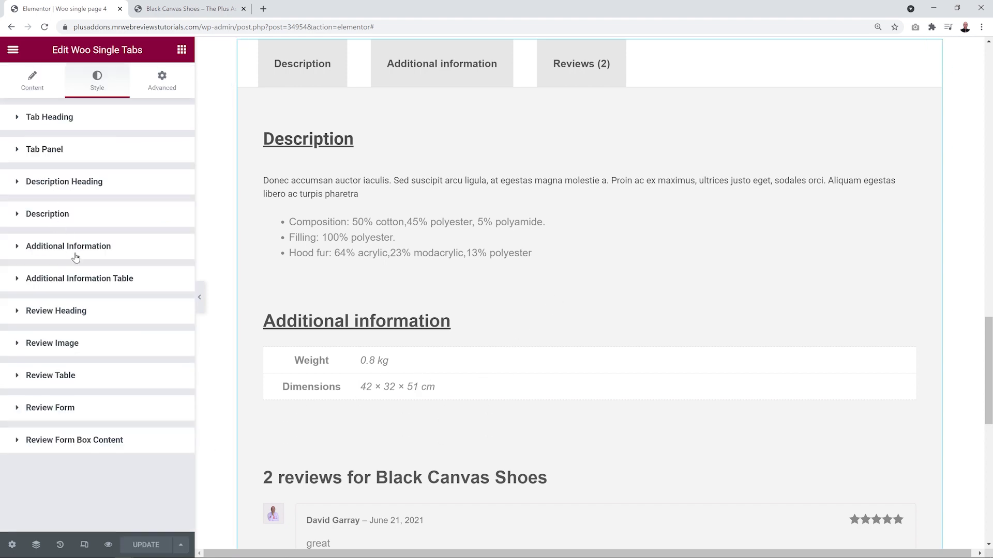
Step: Add an underline decoration to the review heading above the customer reviews
{"action": "scroll", "coordinate": [434, 387], "scroll_direction": "down", "scroll_amount": 4}
{"action": "scroll", "coordinate": [433, 386], "scroll_direction": "down", "scroll_amount": 1}
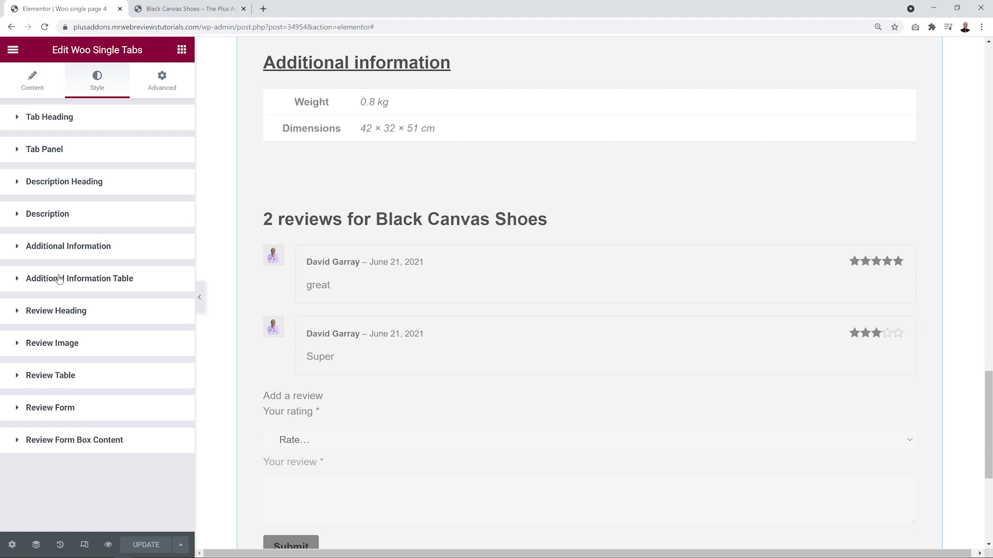
{"action": "left_click", "coordinate": [70, 320]}
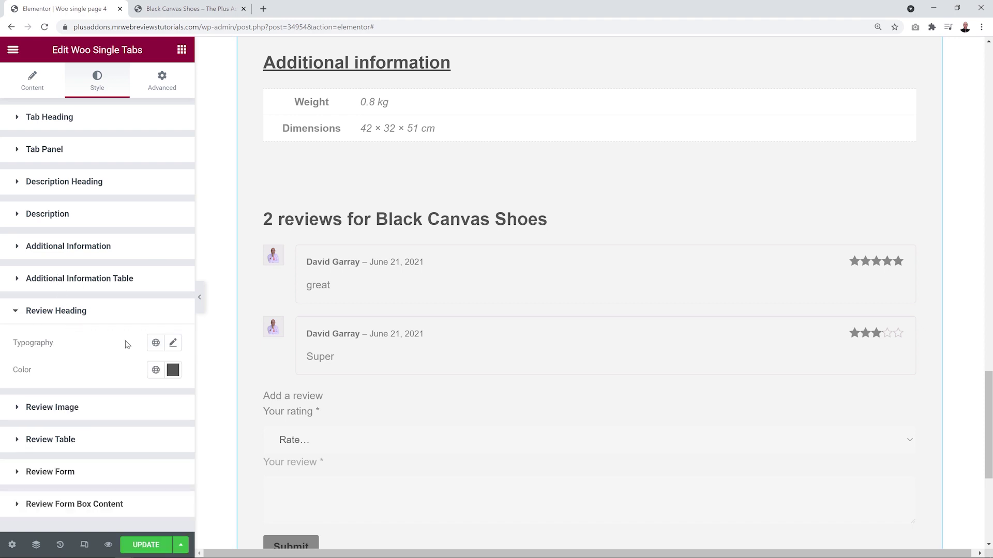
{"action": "left_click", "coordinate": [174, 343]}
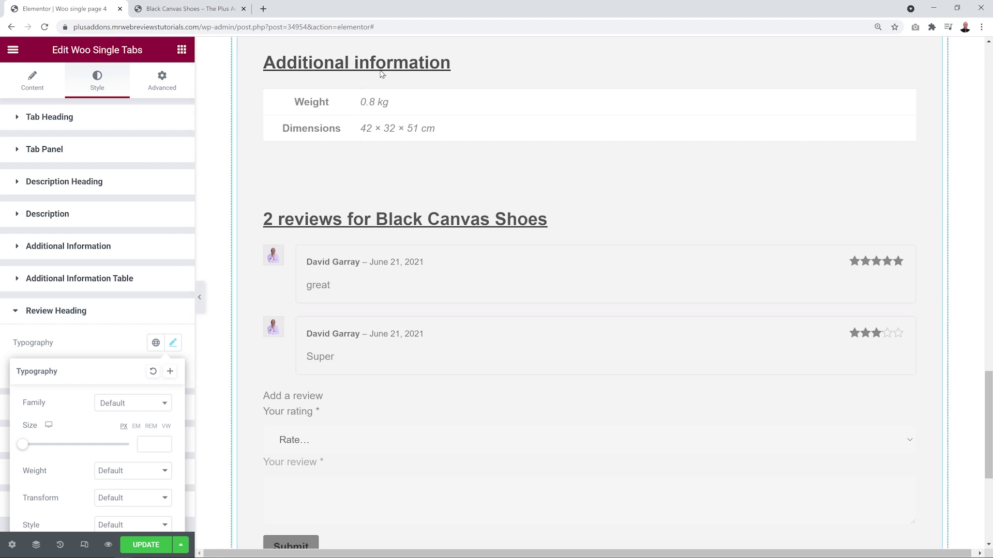
{"action": "left_click", "coordinate": [130, 339]}
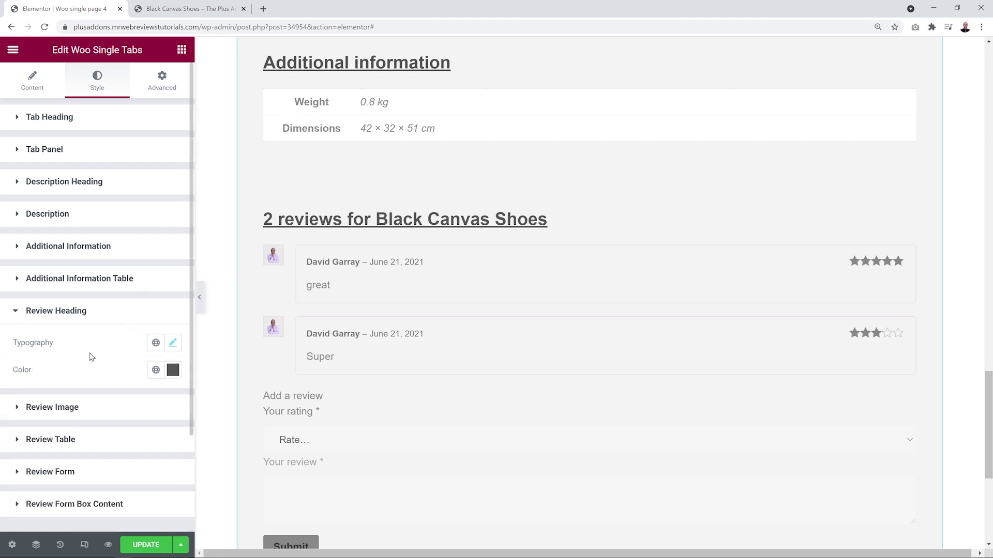
Step: Set the reviewer image size in the reviews section to 45 px
{"action": "left_click", "coordinate": [82, 409]}
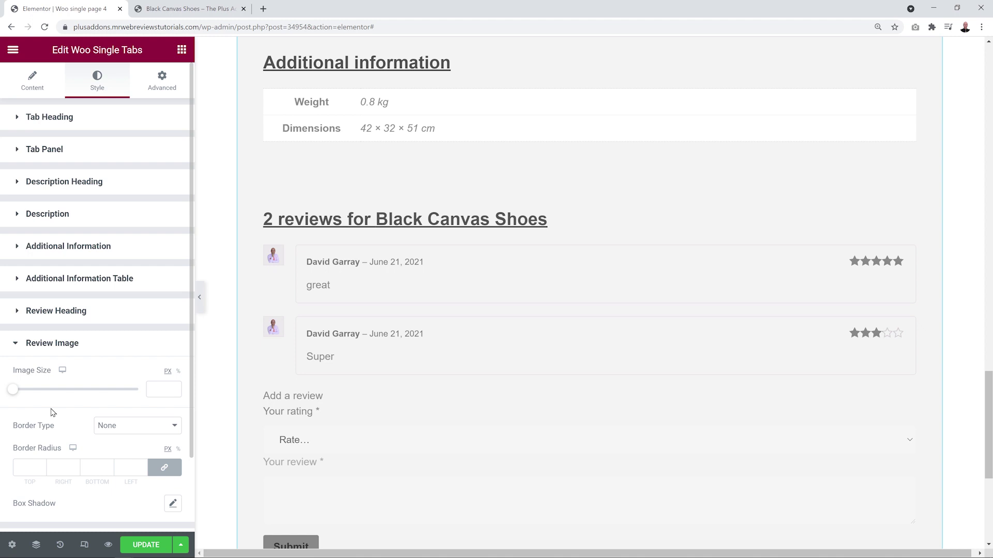
{"action": "left_click_drag", "start_coordinate": [15, 394], "coordinate": [24, 396]}
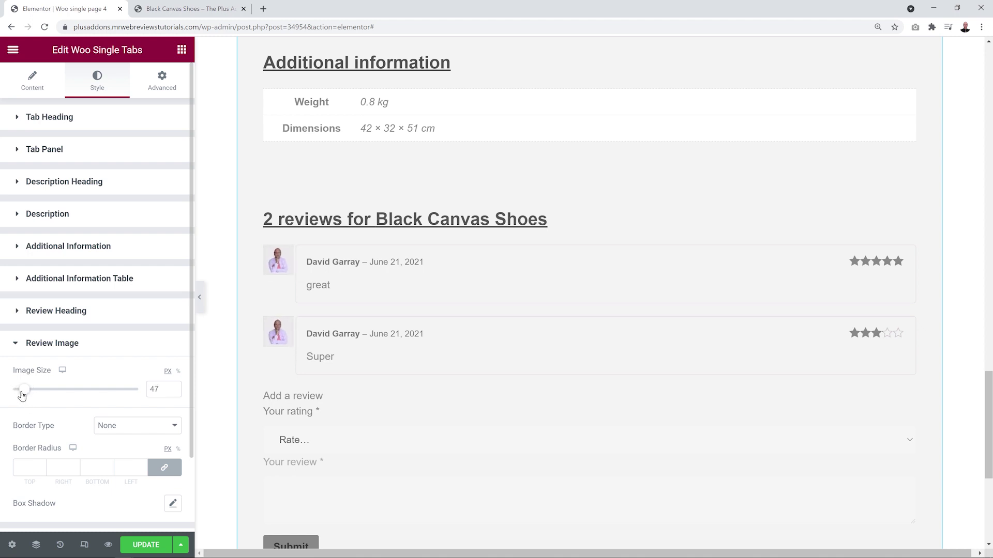
{"action": "left_click", "coordinate": [173, 391]}
{"action": "left_click", "coordinate": [173, 392]}
Step: Give the review table a classic background in white
{"action": "scroll", "coordinate": [156, 401], "scroll_direction": "down", "scroll_amount": 2}
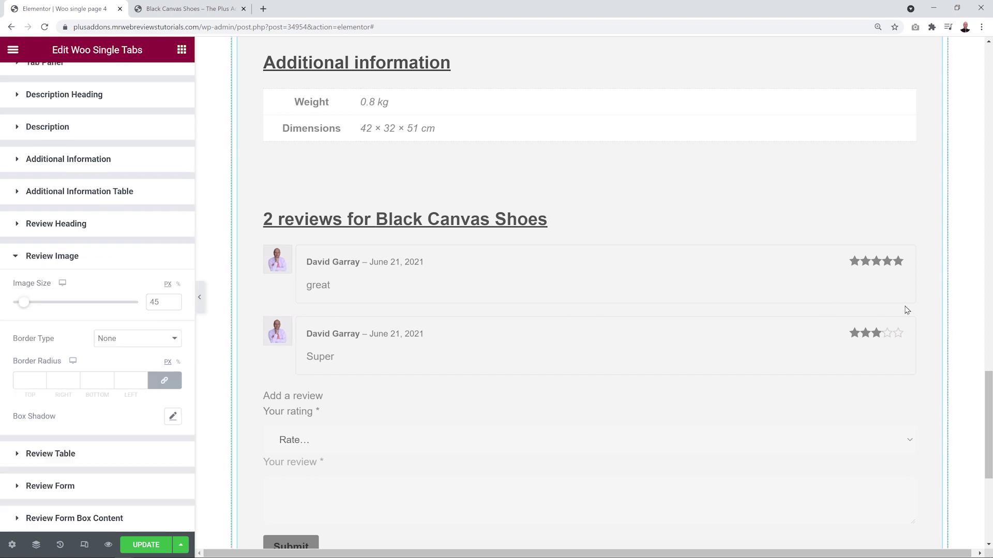
{"action": "left_click", "coordinate": [80, 463]}
{"action": "scroll", "coordinate": [94, 309], "scroll_direction": "down", "scroll_amount": 5}
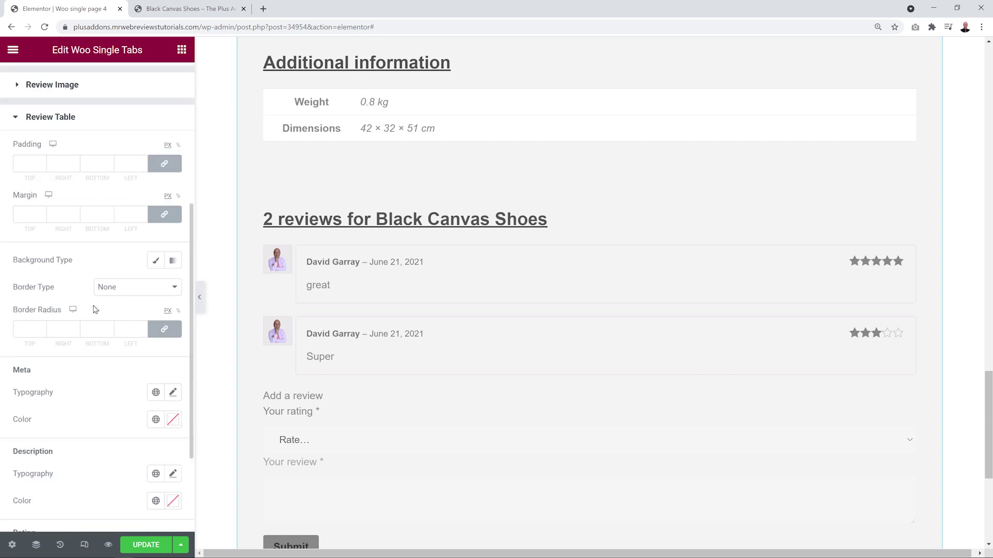
{"action": "left_click", "coordinate": [156, 261]}
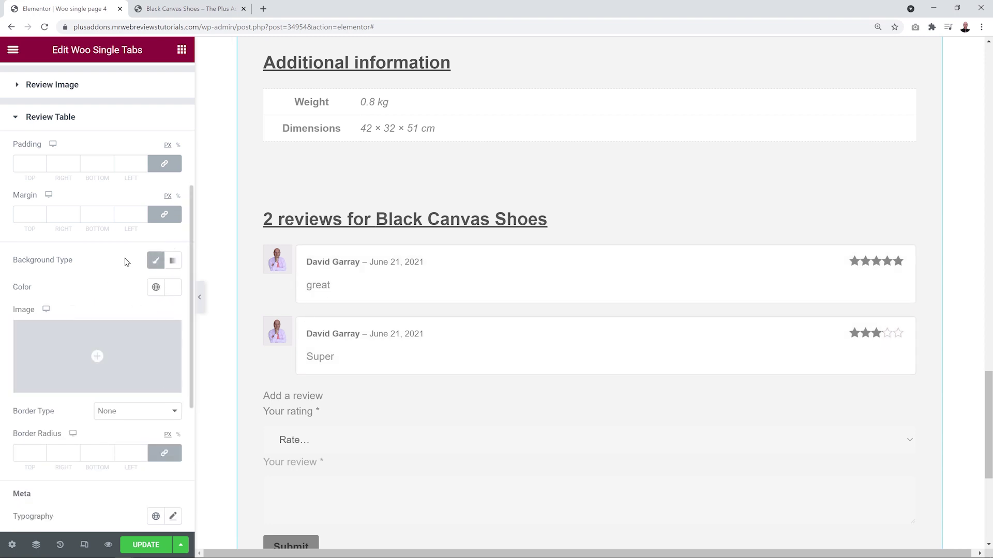
Step: Try pure red #FF0000 as the review meta text colour and reset it to the default
{"action": "scroll", "coordinate": [111, 279], "scroll_direction": "down", "scroll_amount": 5}
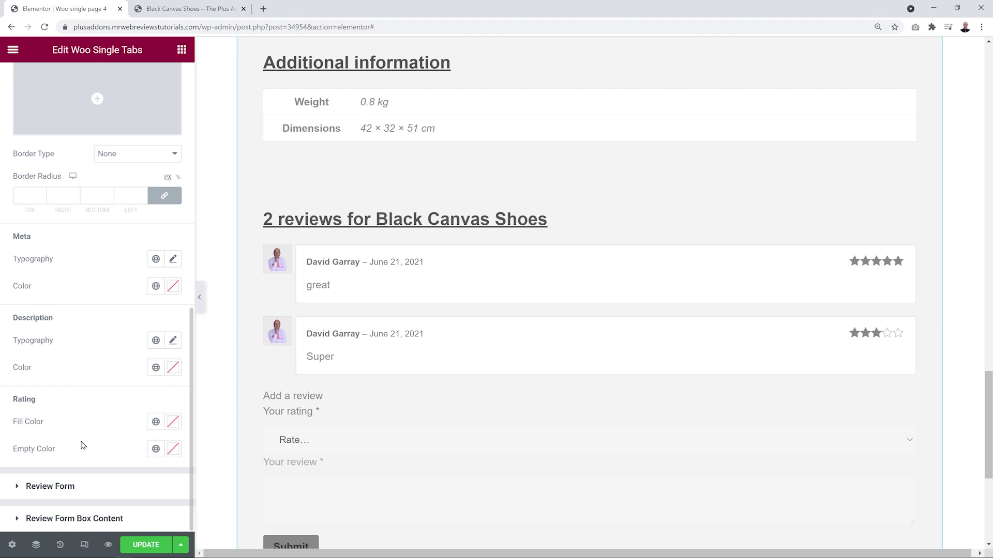
{"action": "left_click", "coordinate": [173, 286]}
{"action": "left_click", "coordinate": [172, 333]}
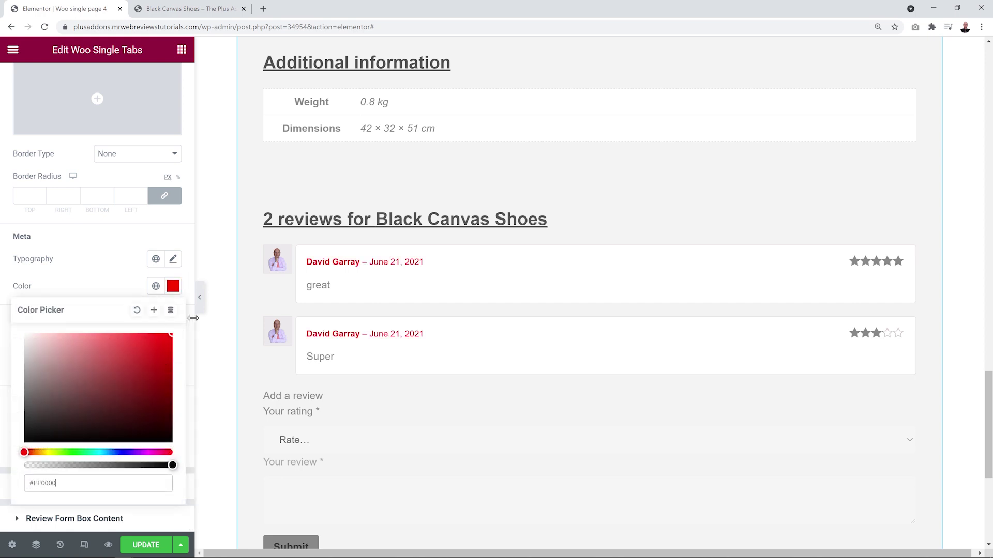
{"action": "left_click", "coordinate": [136, 310]}
{"action": "left_click", "coordinate": [60, 284]}
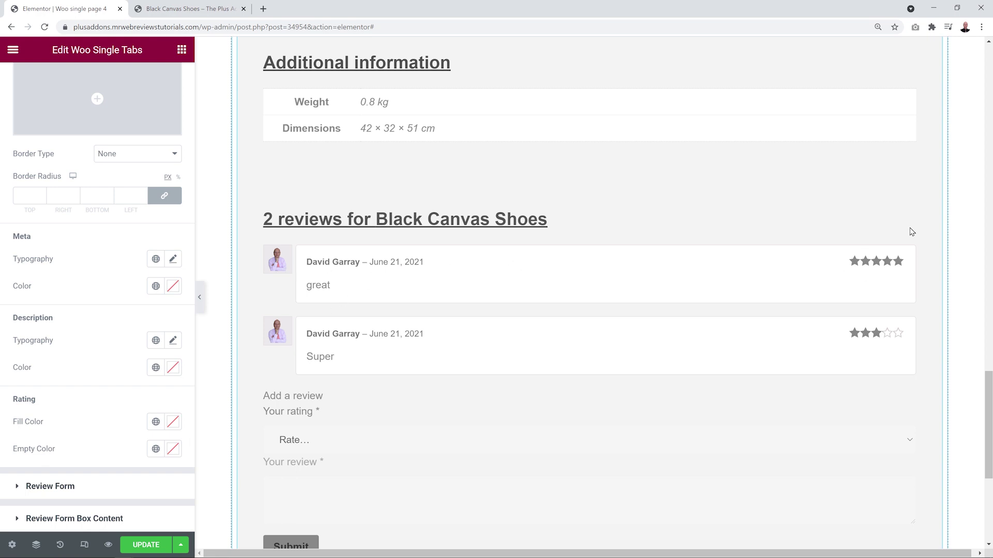
Step: Set the fill colour of the review rating stars to orange
{"action": "left_click", "coordinate": [171, 422]}
{"action": "left_click", "coordinate": [97, 346]}
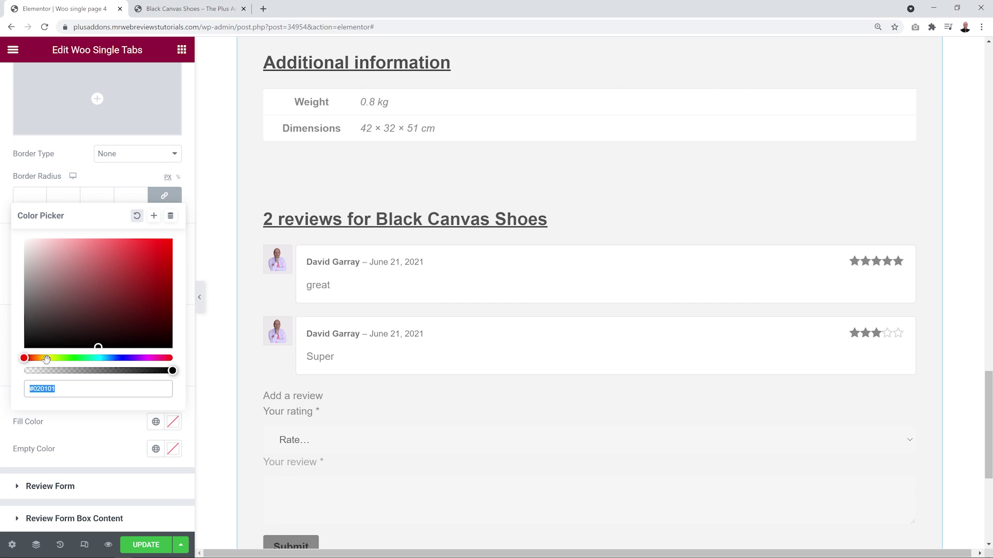
{"action": "left_click", "coordinate": [46, 357]}
{"action": "mouse_move", "coordinate": [54, 337]}
{"action": "left_mouse_down"}
{"action": "mouse_move", "coordinate": [95, 286]}
{"action": "mouse_move", "coordinate": [180, 245]}
{"action": "left_mouse_up"}
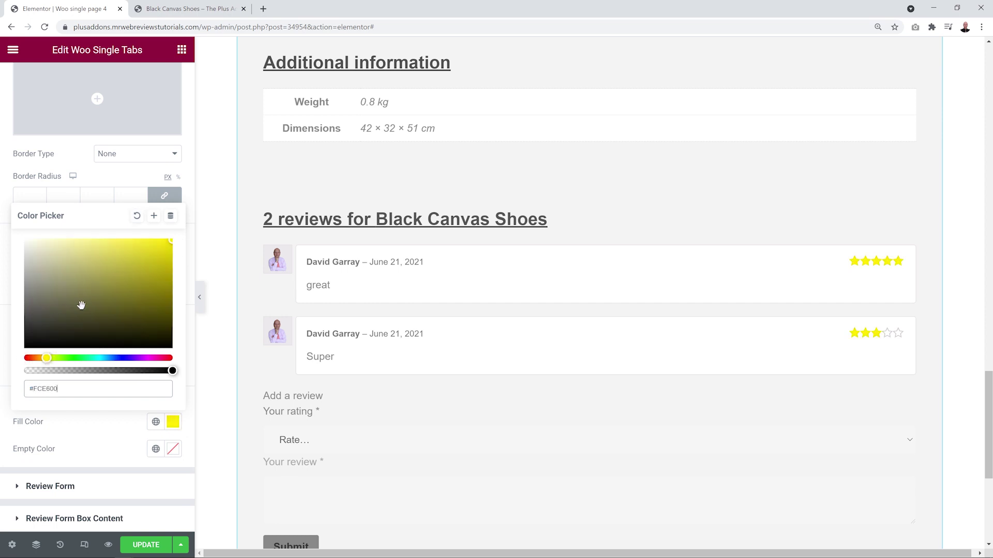
{"action": "left_click_drag", "start_coordinate": [46, 358], "coordinate": [39, 358]}
{"action": "left_click", "coordinate": [98, 460]}
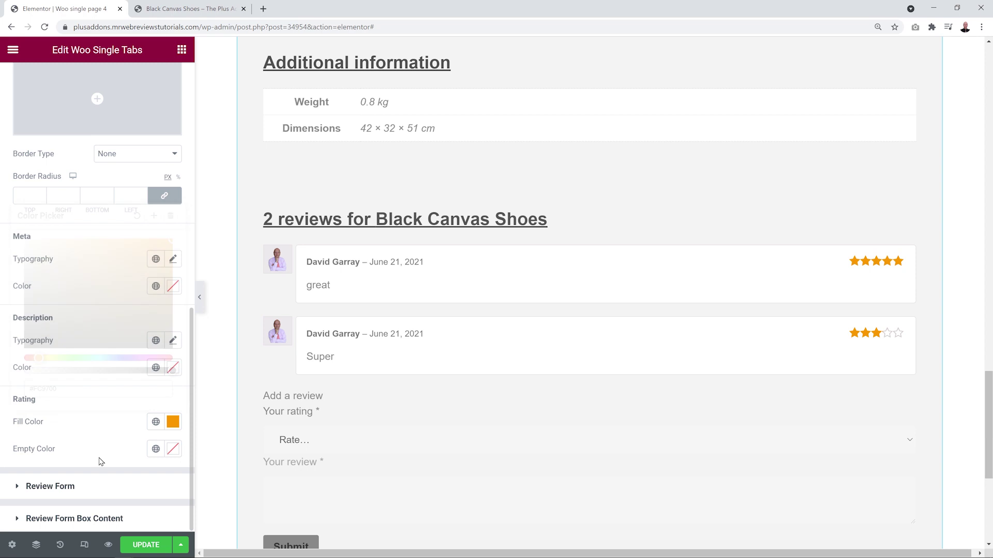
Step: Set the empty colour of the review rating stars to red #D71A1A
{"action": "left_click", "coordinate": [173, 450]}
{"action": "left_click_drag", "start_coordinate": [73, 350], "coordinate": [154, 283]}
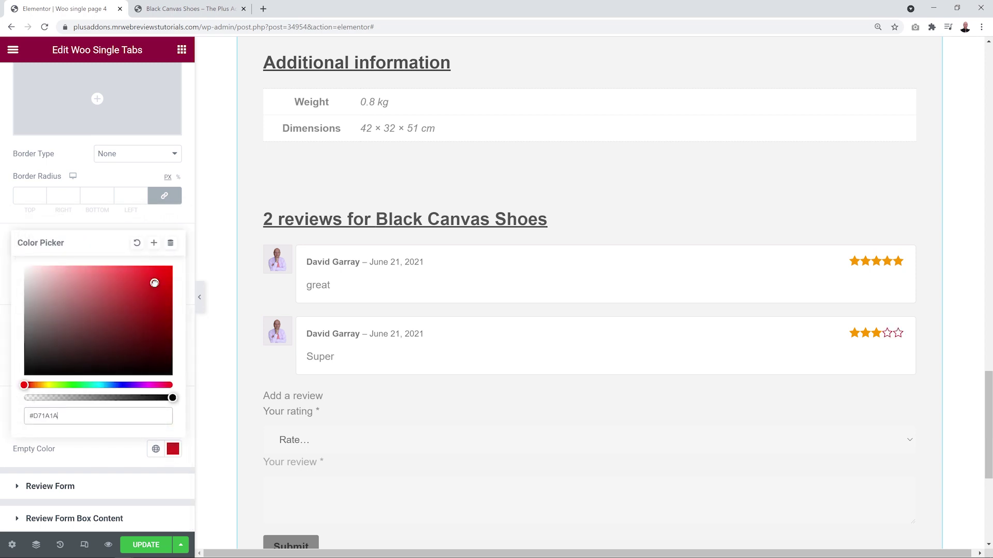
{"action": "left_click", "coordinate": [116, 450]}
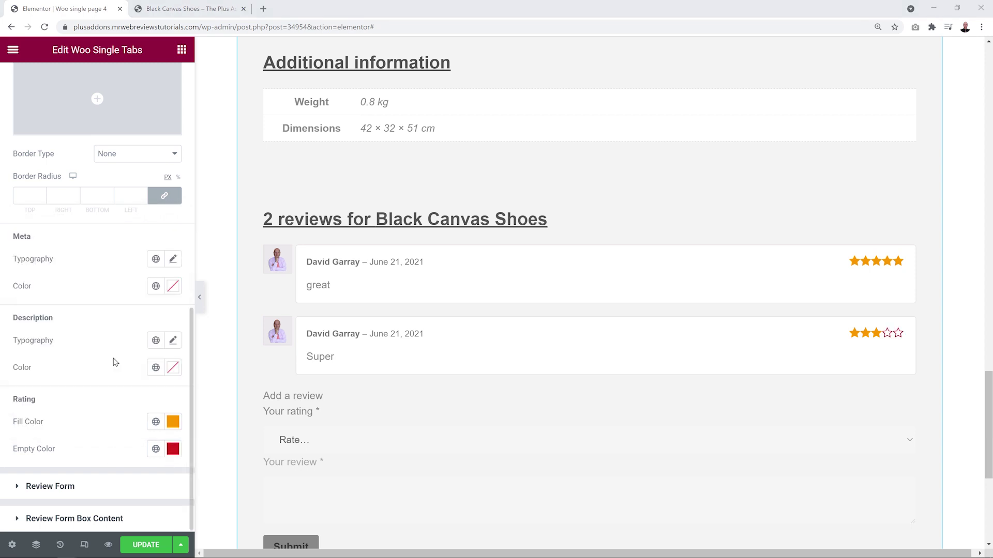
Step: In the Review Form style settings, try red #CC0101 as the Review Heading color and reset it
{"action": "scroll", "coordinate": [395, 377], "scroll_direction": "down", "scroll_amount": 2}
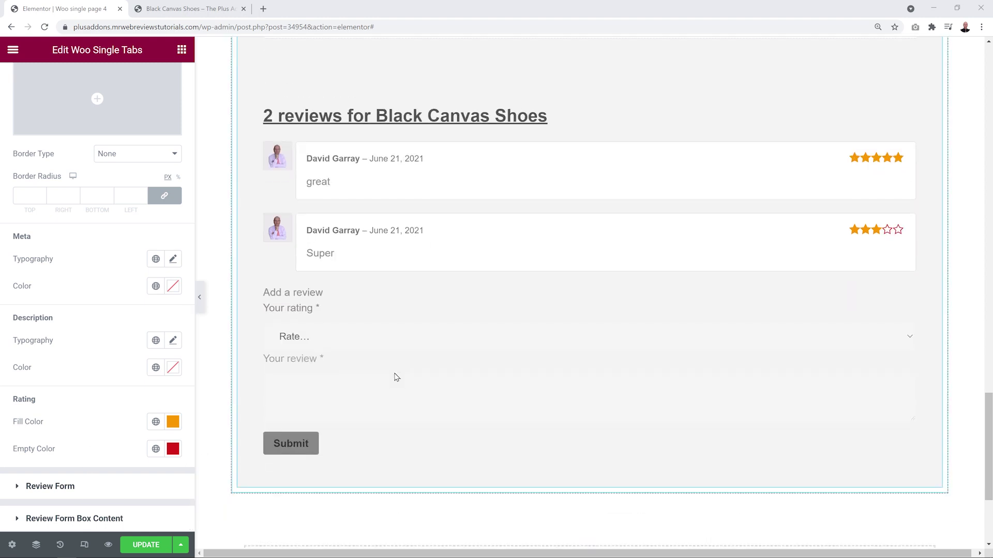
{"action": "left_click", "coordinate": [52, 487]}
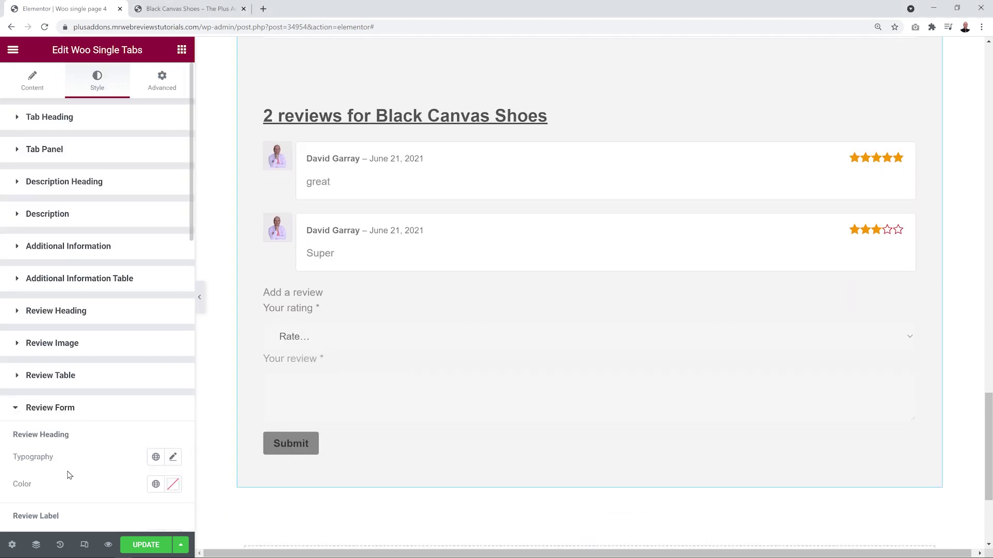
{"action": "scroll", "coordinate": [67, 381], "scroll_direction": "down", "scroll_amount": 5}
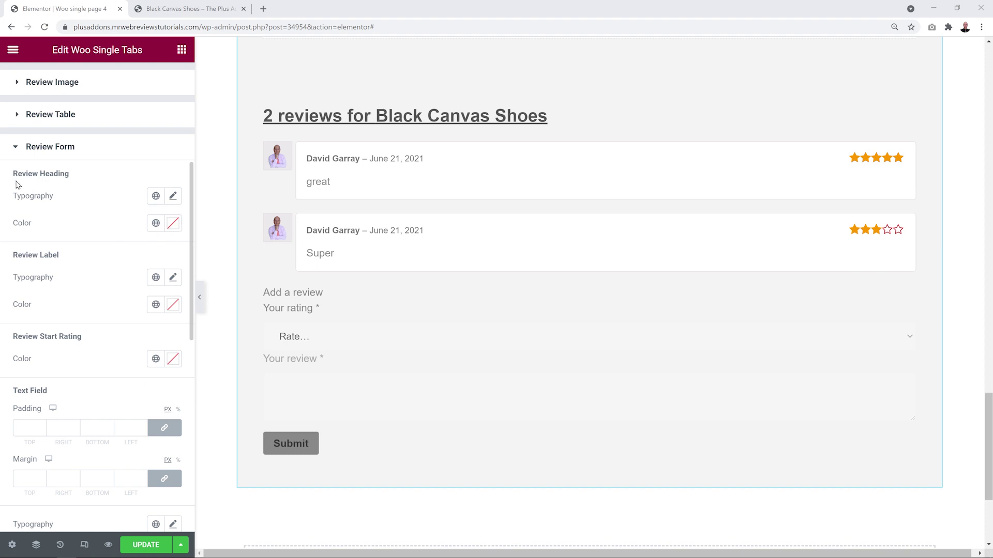
{"action": "left_click", "coordinate": [173, 223]}
{"action": "left_click_drag", "start_coordinate": [126, 322], "coordinate": [191, 275]}
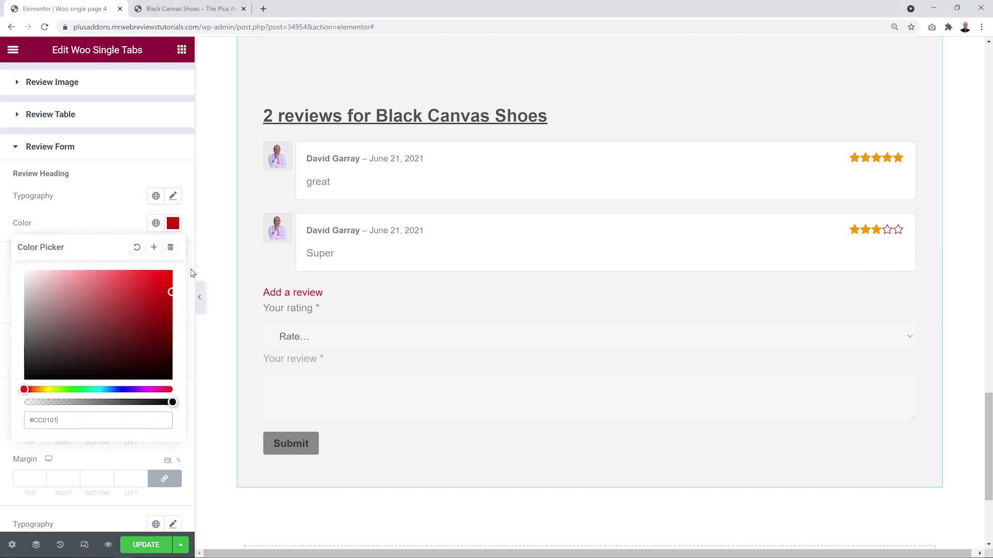
{"action": "left_click", "coordinate": [136, 247]}
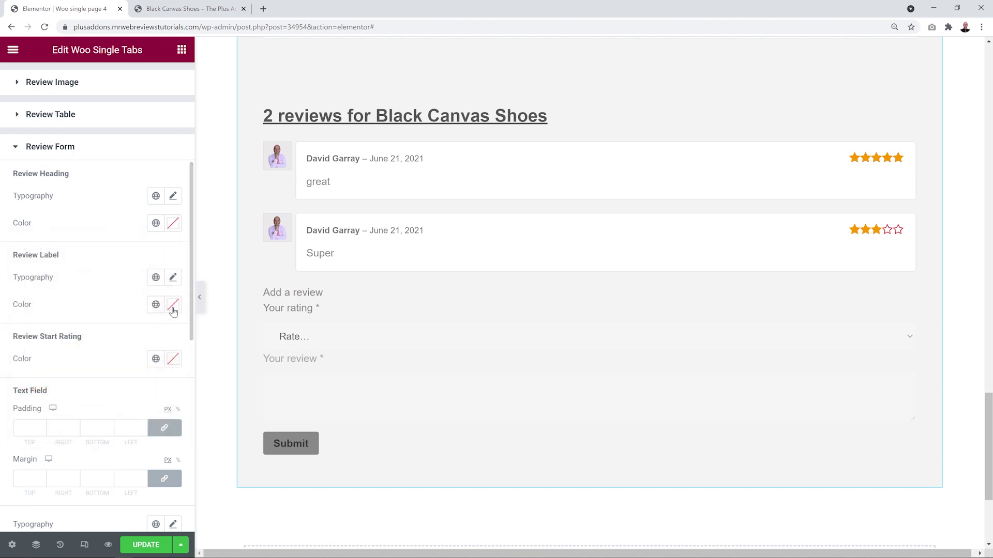
Step: Try red #DA0000 as the Review Label color and reset it
{"action": "left_click", "coordinate": [174, 311]}
{"action": "left_click", "coordinate": [171, 367]}
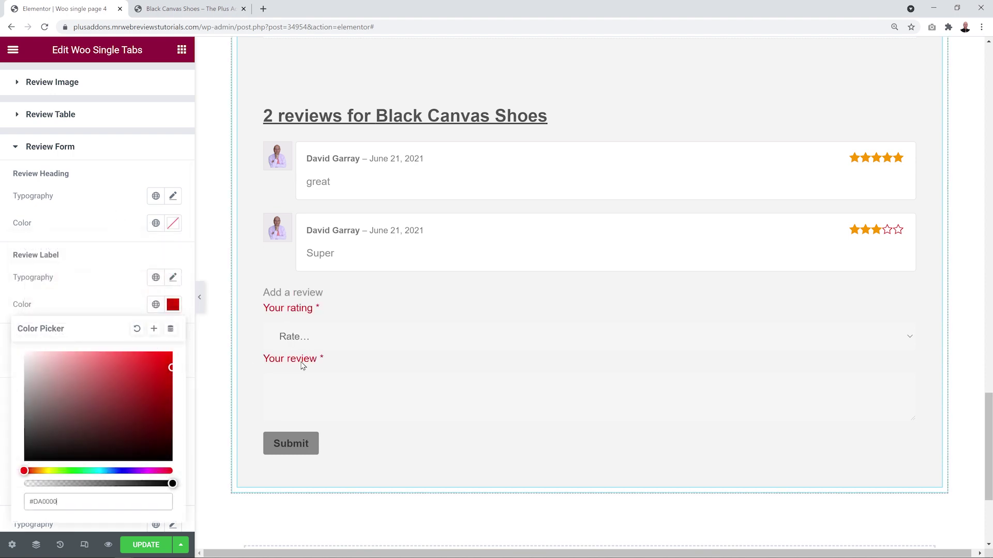
{"action": "left_click", "coordinate": [136, 329]}
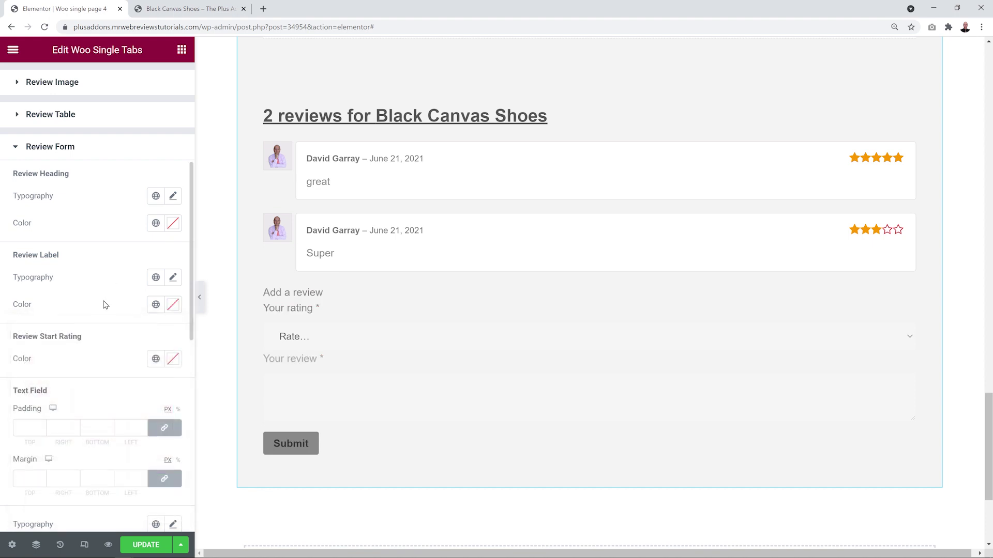
Step: Give the review form's text field a classic background with white as its color
{"action": "scroll", "coordinate": [105, 305], "scroll_direction": "down", "scroll_amount": 5}
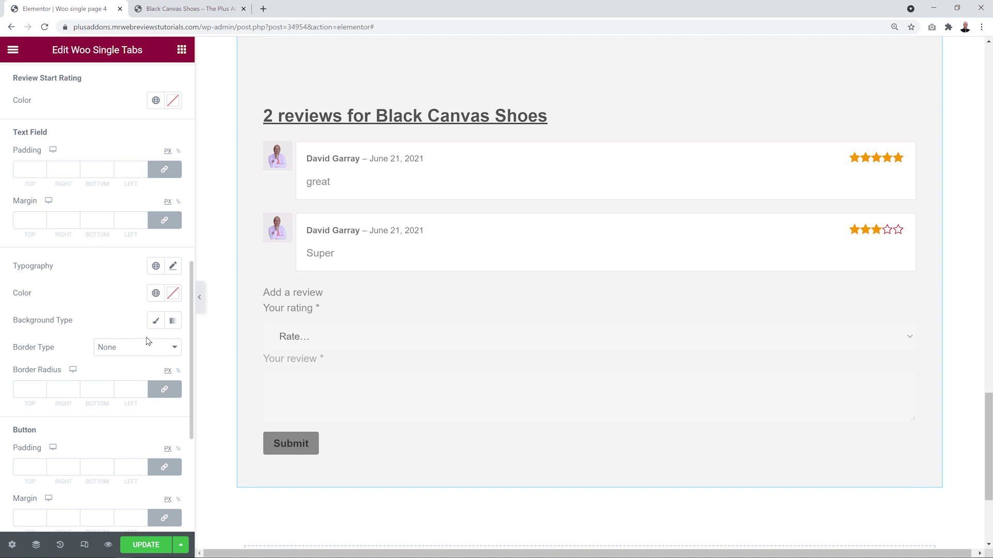
{"action": "left_click", "coordinate": [155, 320]}
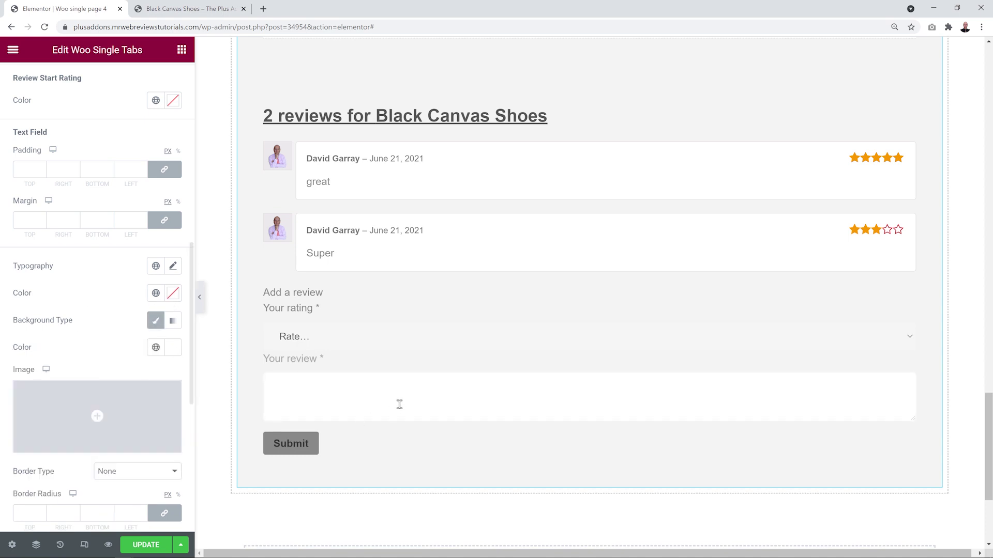
{"action": "scroll", "coordinate": [112, 326], "scroll_direction": "down", "scroll_amount": 5}
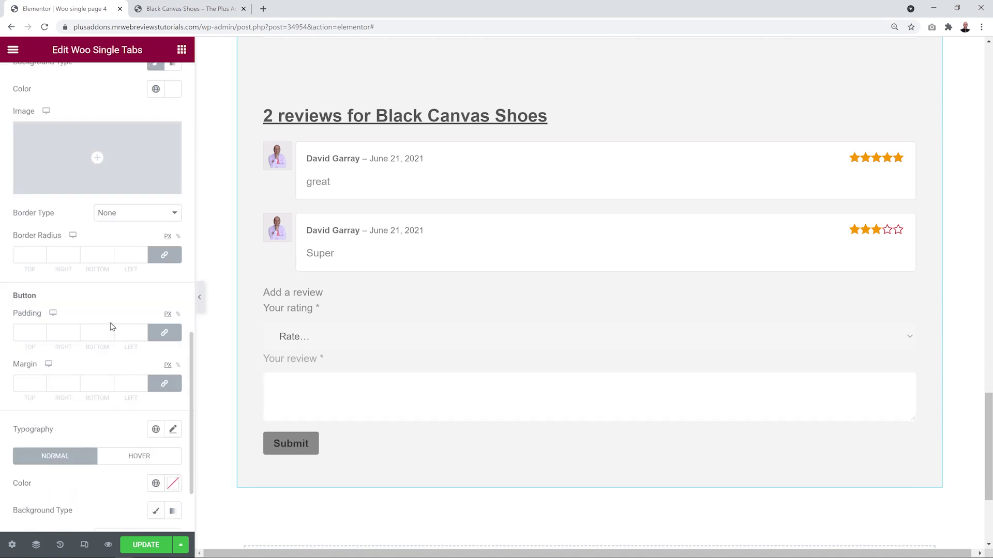
Step: Give the Review Form Box Content a classic gray background and 40 px padding on all sides
{"action": "scroll", "coordinate": [111, 327], "scroll_direction": "down", "scroll_amount": 2}
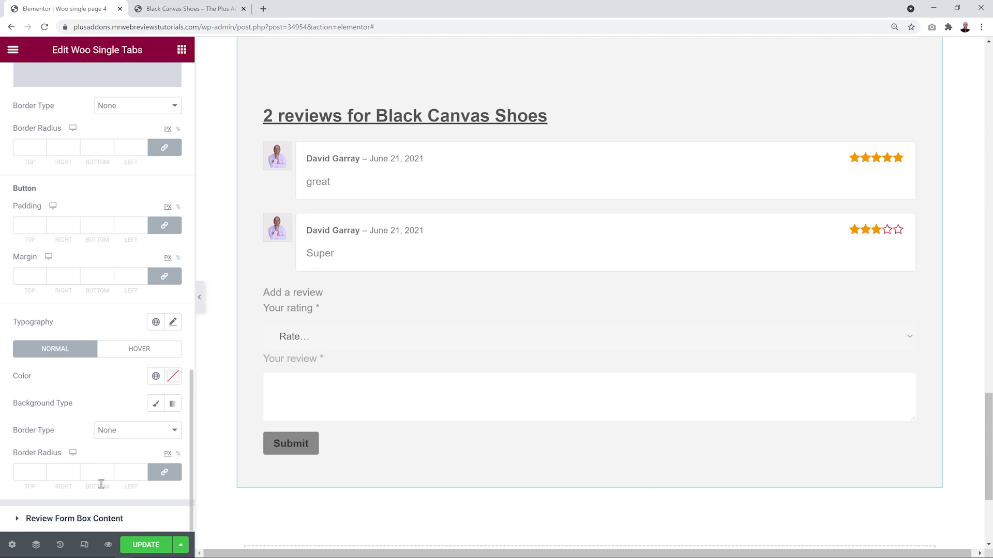
{"action": "left_click", "coordinate": [86, 519]}
{"action": "scroll", "coordinate": [103, 414], "scroll_direction": "down", "scroll_amount": 3}
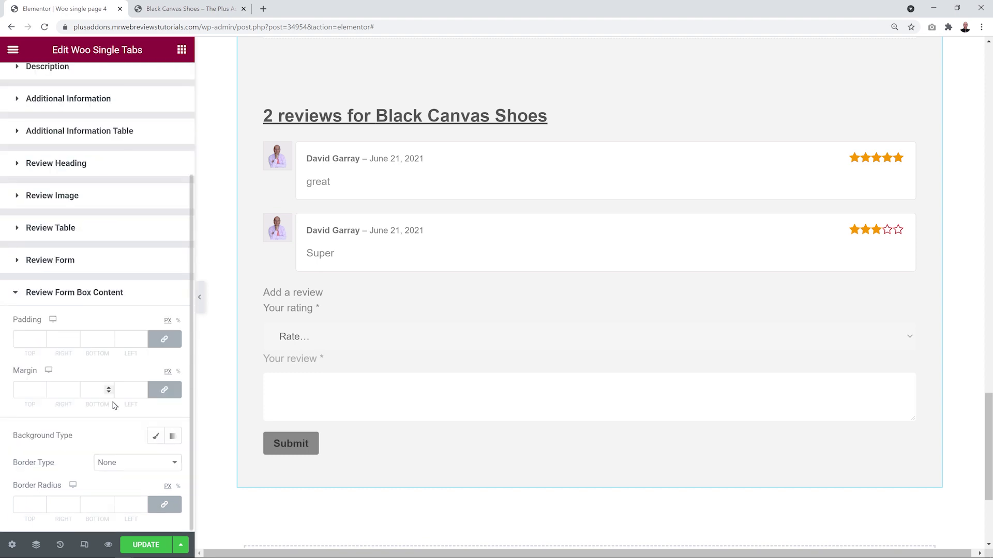
{"action": "left_click", "coordinate": [156, 436]}
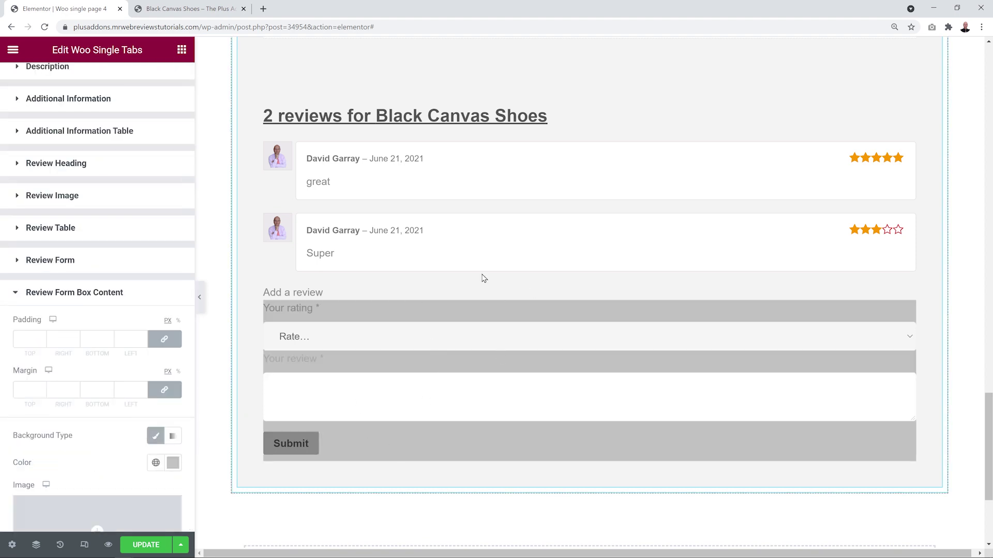
{"action": "left_click", "coordinate": [37, 339]}
{"action": "type", "text": "40"}
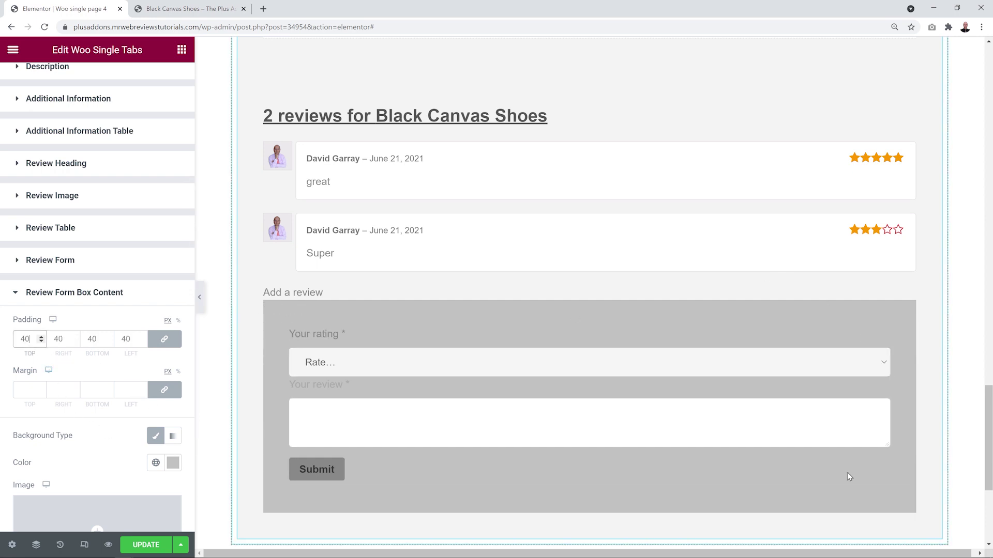
Step: Switch to the Black Canvas Shoes product page and review the styled Additional information and Reviews sections
{"action": "left_click", "coordinate": [200, 12]}
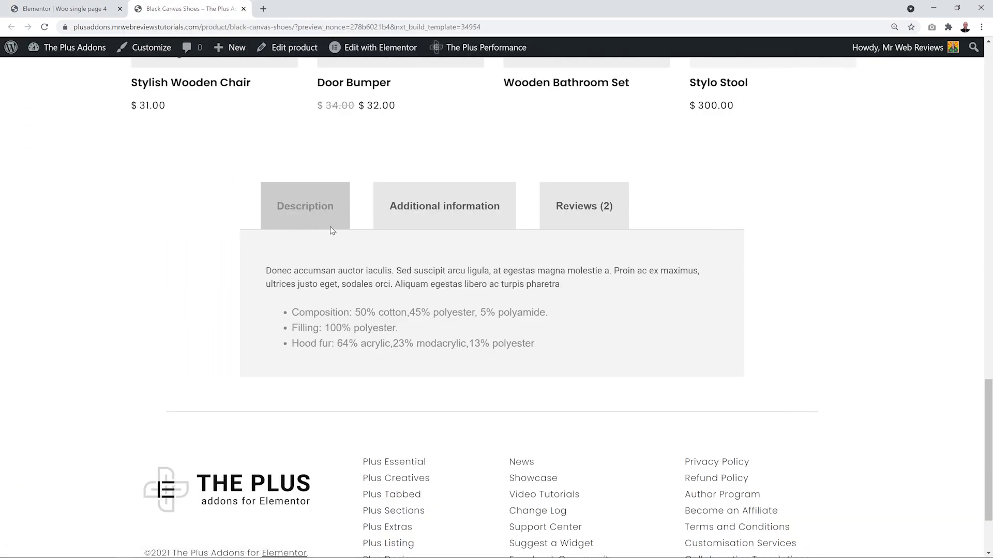
{"action": "left_click", "coordinate": [478, 210]}
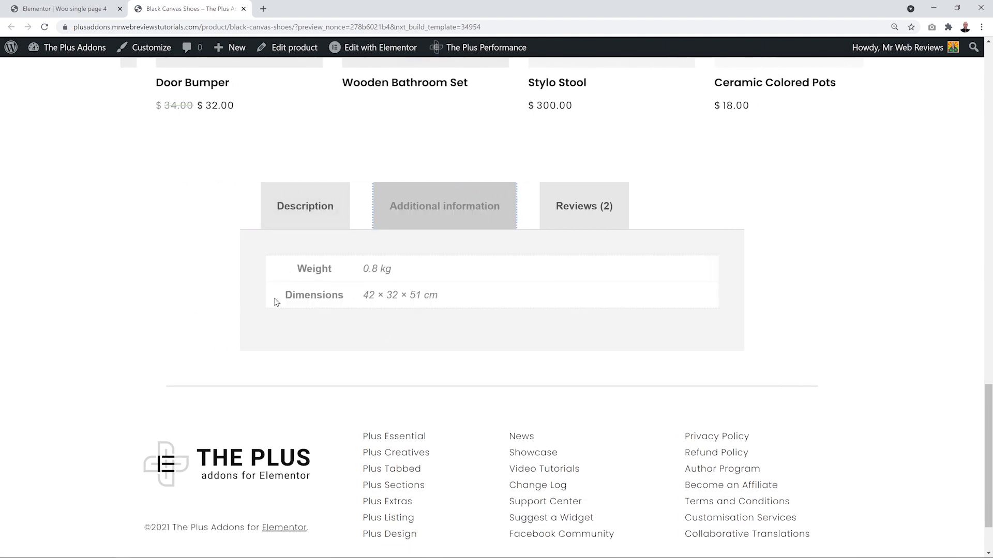
{"action": "left_click", "coordinate": [583, 206]}
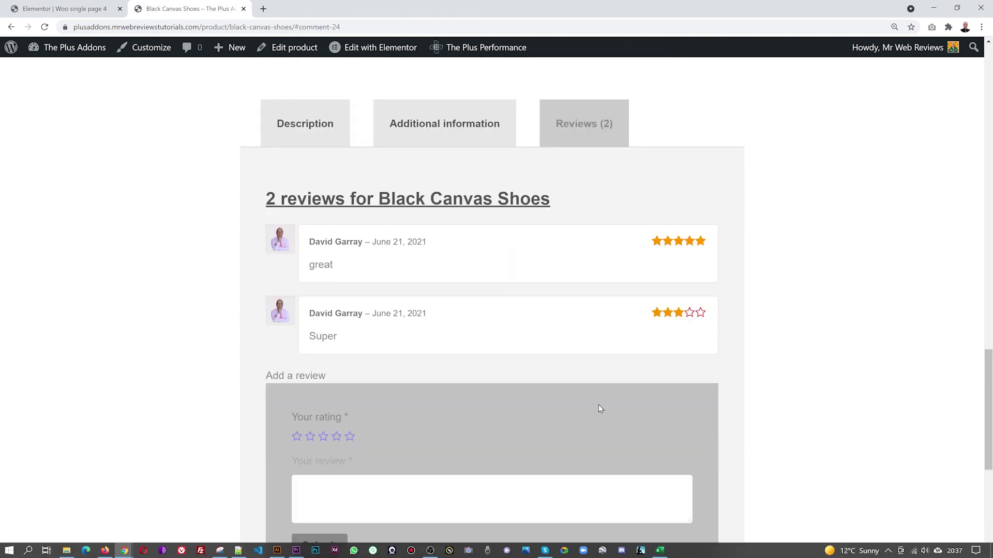
{"action": "scroll", "coordinate": [827, 215], "scroll_direction": "down", "scroll_amount": 1}
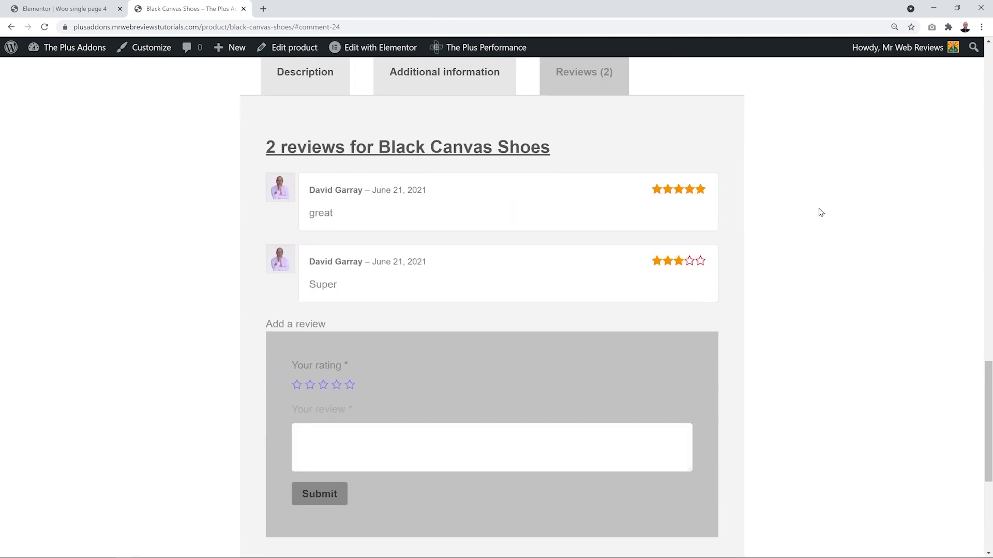
Step: Submit a five-star review of the product reading "The Plus Addons for Elementor is AMAZING!!!"
{"action": "left_click", "coordinate": [389, 444]}
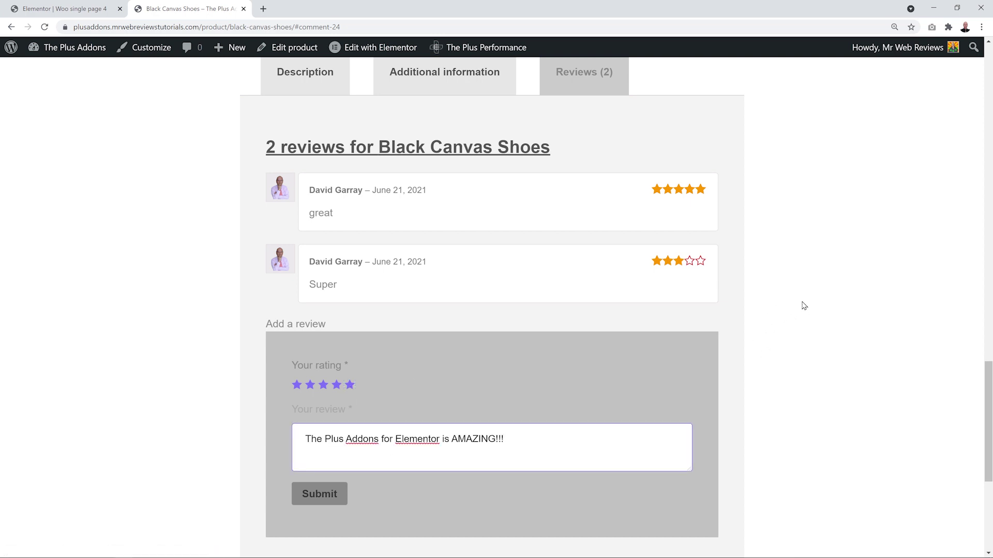
{"action": "scroll", "coordinate": [399, 467], "scroll_direction": "down", "scroll_amount": 1}
{"action": "left_click", "coordinate": [326, 447]}
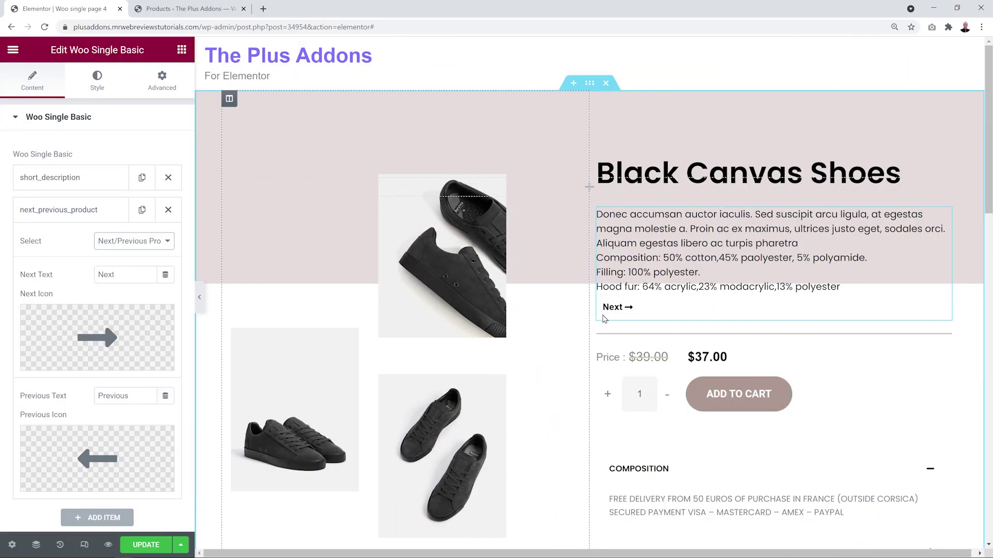
Step: In the Woo Single Basic next_previous_product item, set the next text to "Next Product" and the previous text to "Previous Product"
{"action": "mouse_move", "coordinate": [612, 304]}
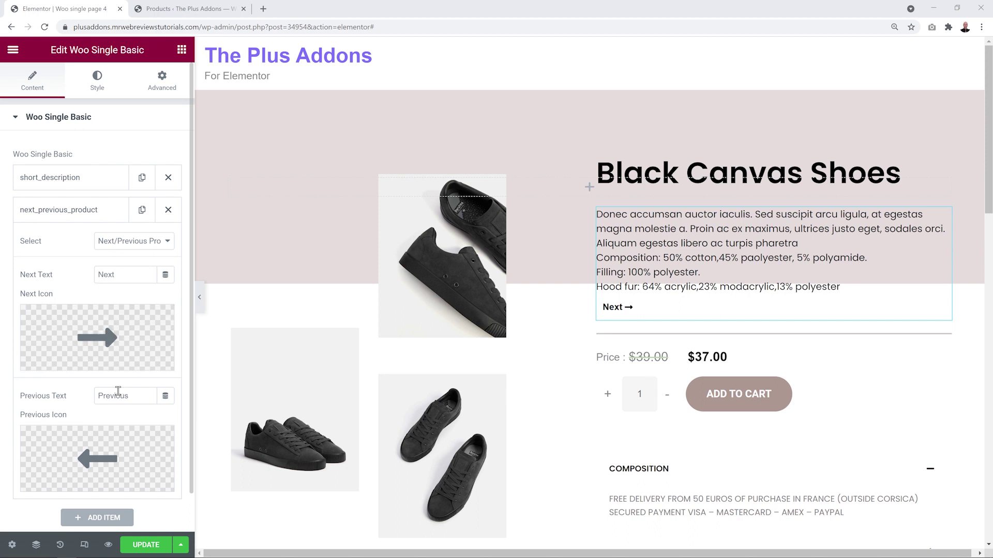
{"action": "left_click", "coordinate": [124, 275]}
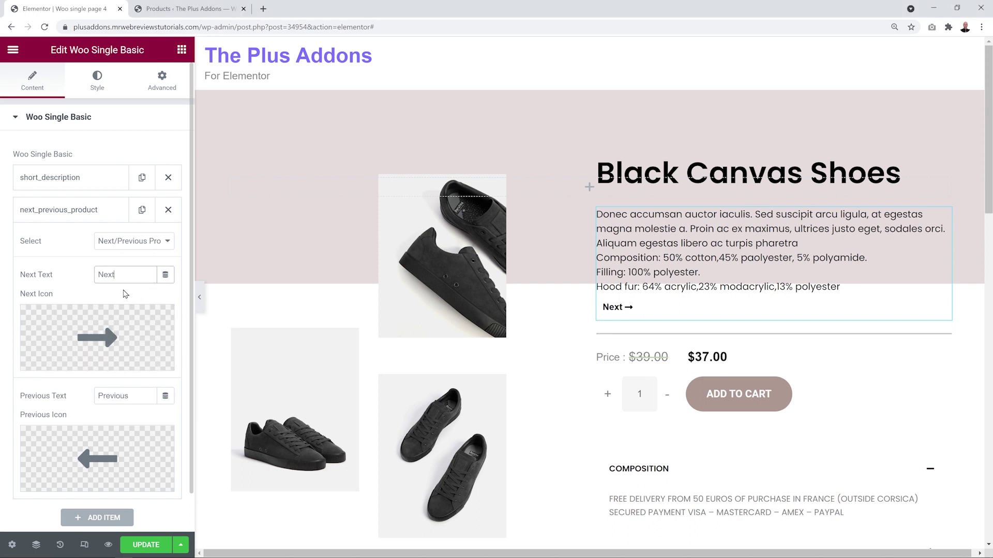
{"action": "type", "text": "Product"}
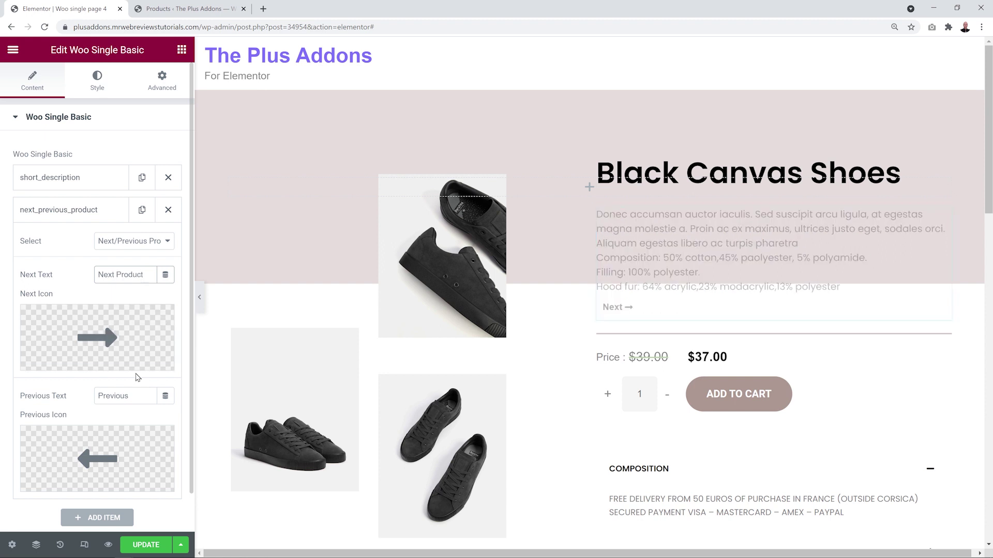
{"action": "left_click", "coordinate": [140, 399]}
{"action": "type", "text": "Product"}
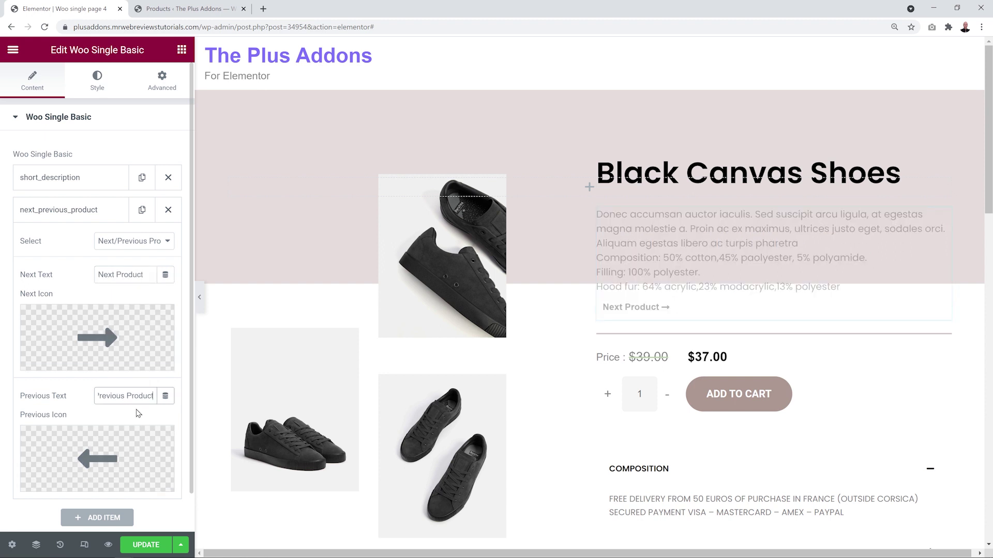
{"action": "left_click_drag", "start_coordinate": [139, 275], "coordinate": [66, 285]}
{"action": "left_click", "coordinate": [69, 278]}
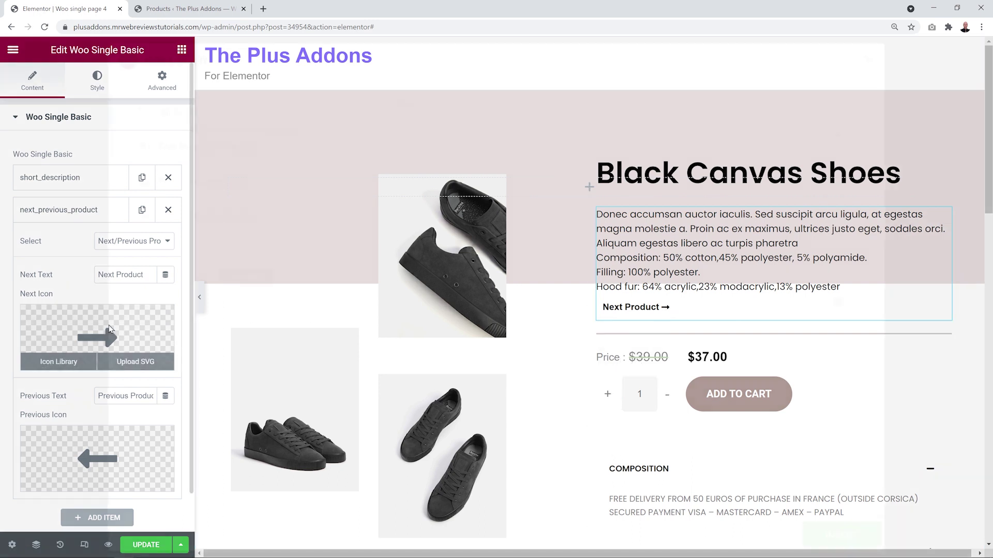
Step: Find icons matching "right" in the icon library and use the circled right chevron as the next icon
{"action": "left_click", "coordinate": [58, 357]}
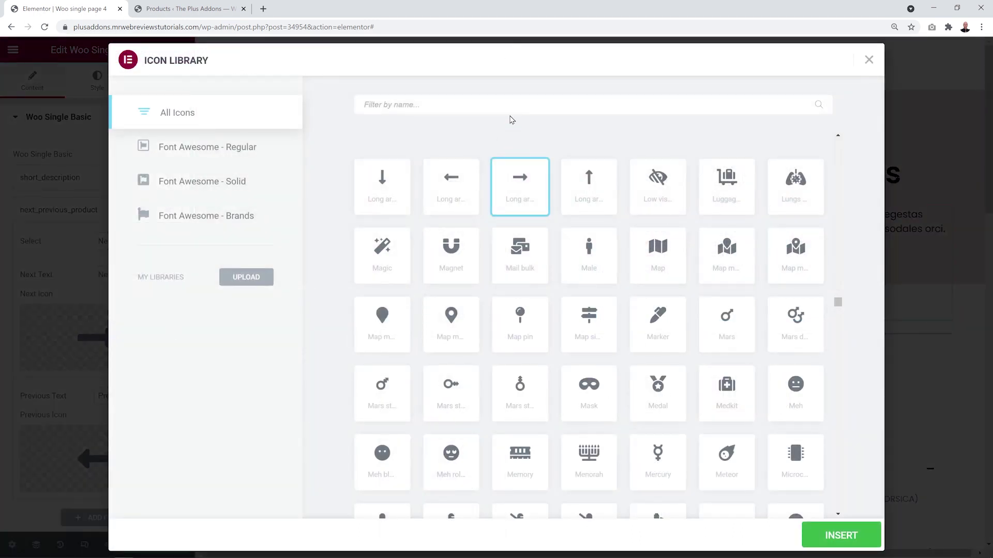
{"action": "scroll", "coordinate": [671, 290], "scroll_direction": "up", "scroll_amount": 5}
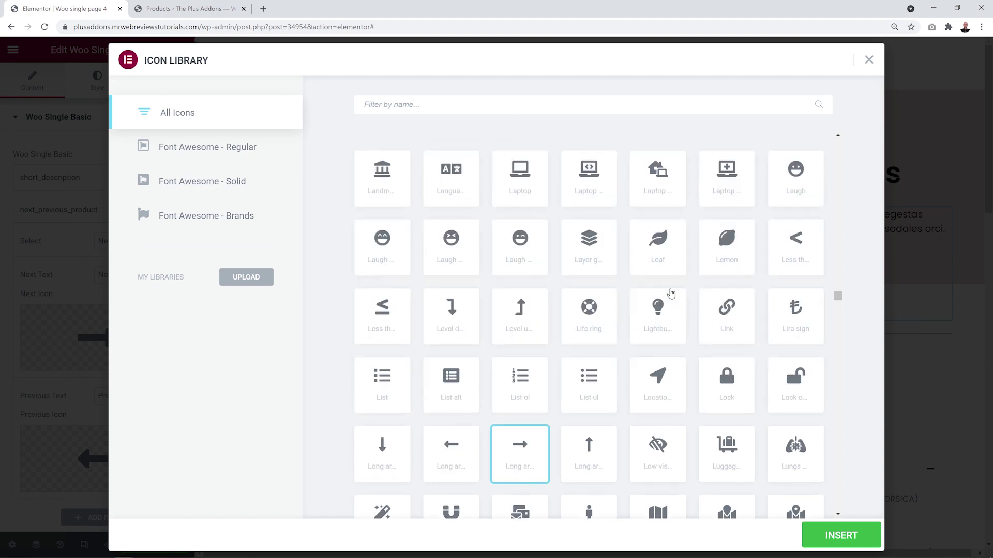
{"action": "scroll", "coordinate": [671, 294], "scroll_direction": "up", "scroll_amount": 5}
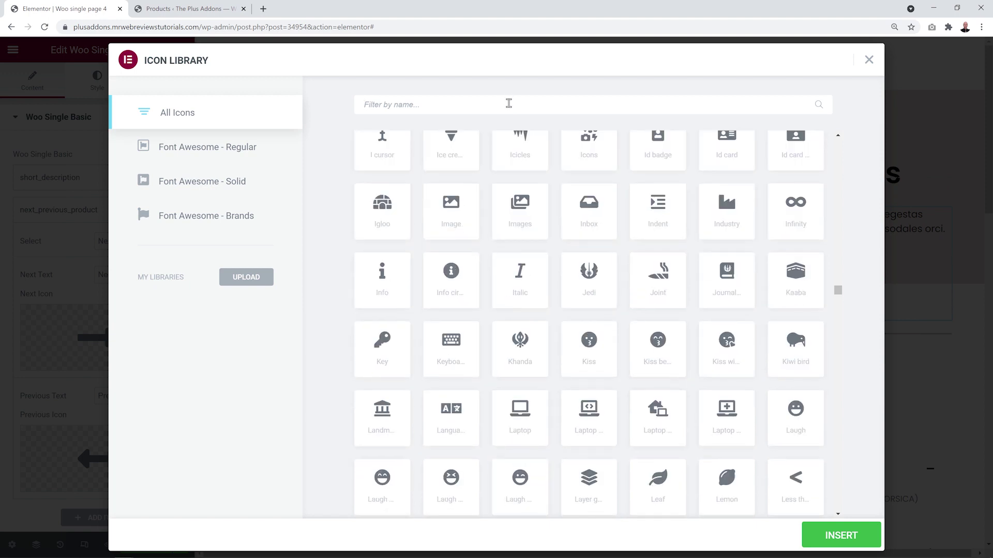
{"action": "type", "text": "right"}
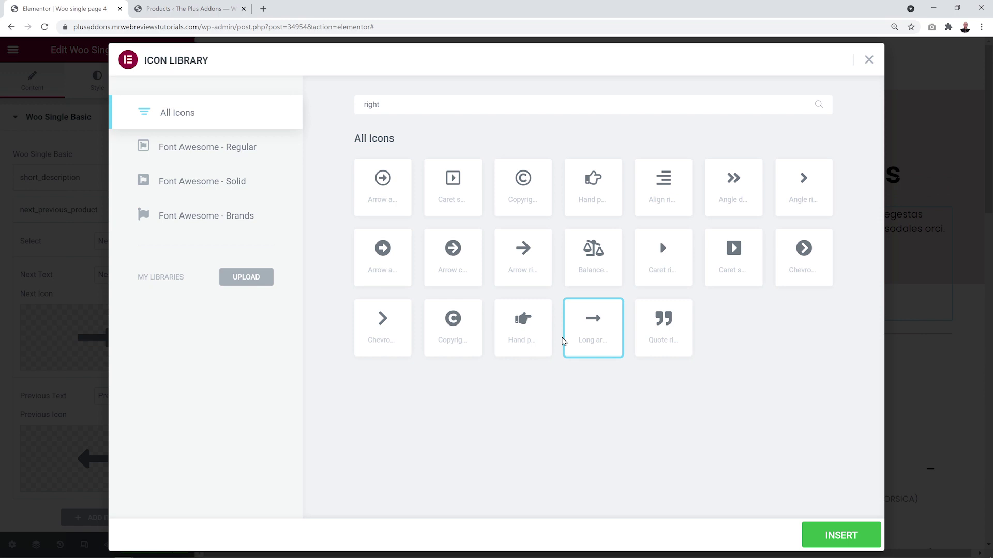
{"action": "left_click", "coordinate": [796, 268]}
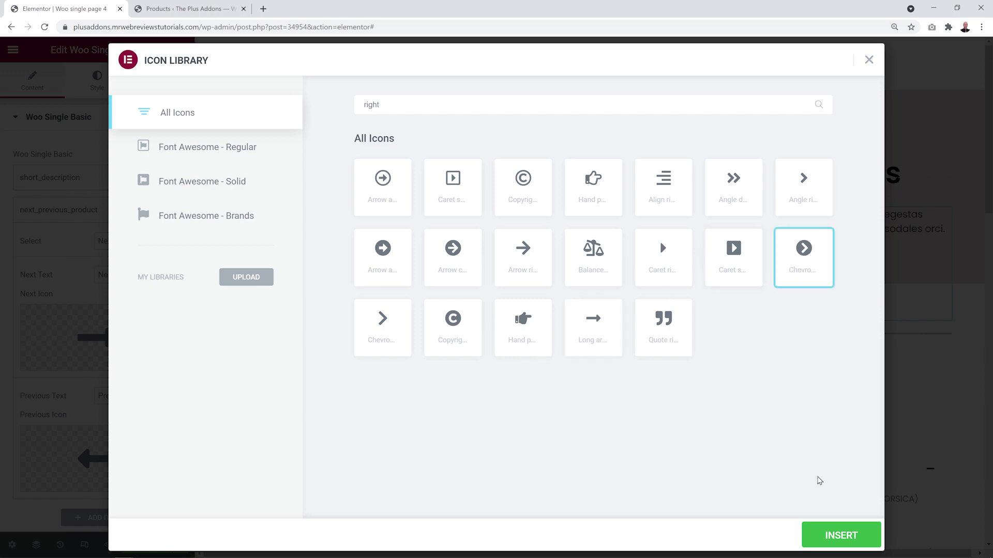
{"action": "left_click", "coordinate": [831, 535]}
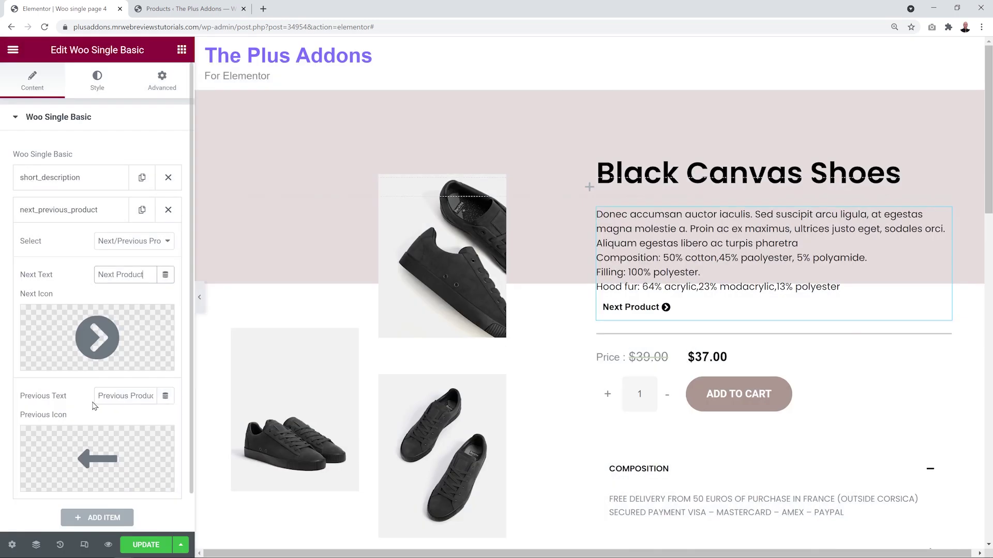
Step: Find icons matching "left" in the icon library and use the circled left arrow as the previous icon
{"action": "left_click", "coordinate": [59, 479]}
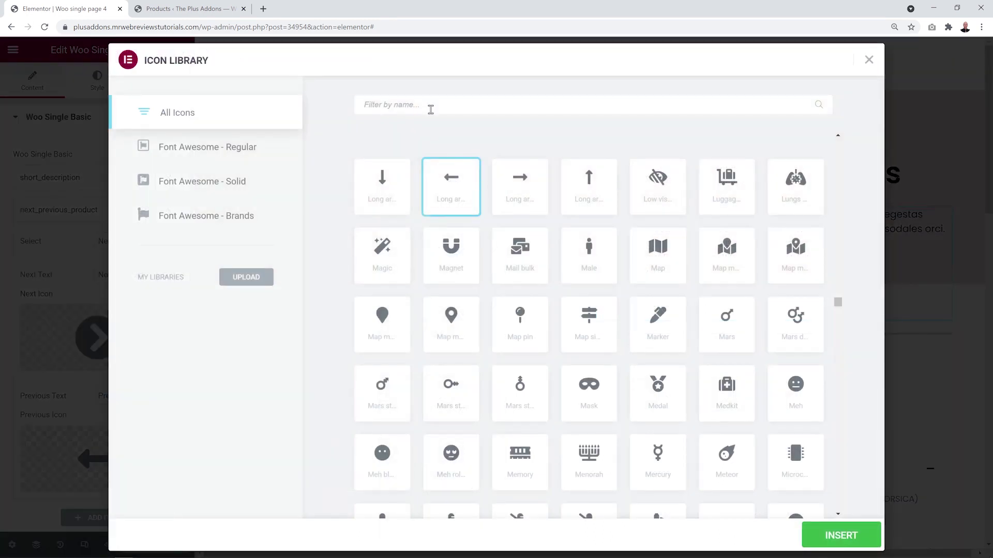
{"action": "type", "text": "left"}
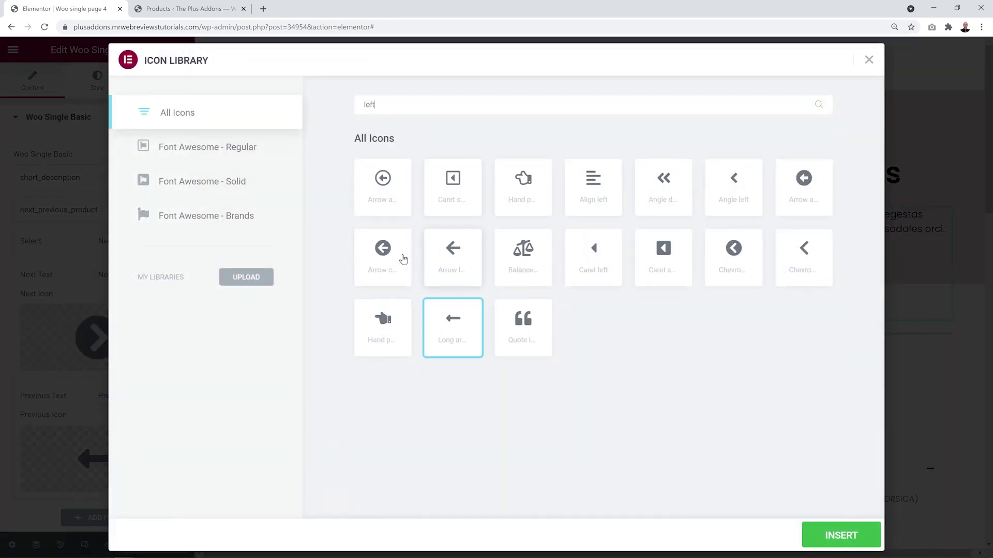
{"action": "left_click", "coordinate": [385, 257]}
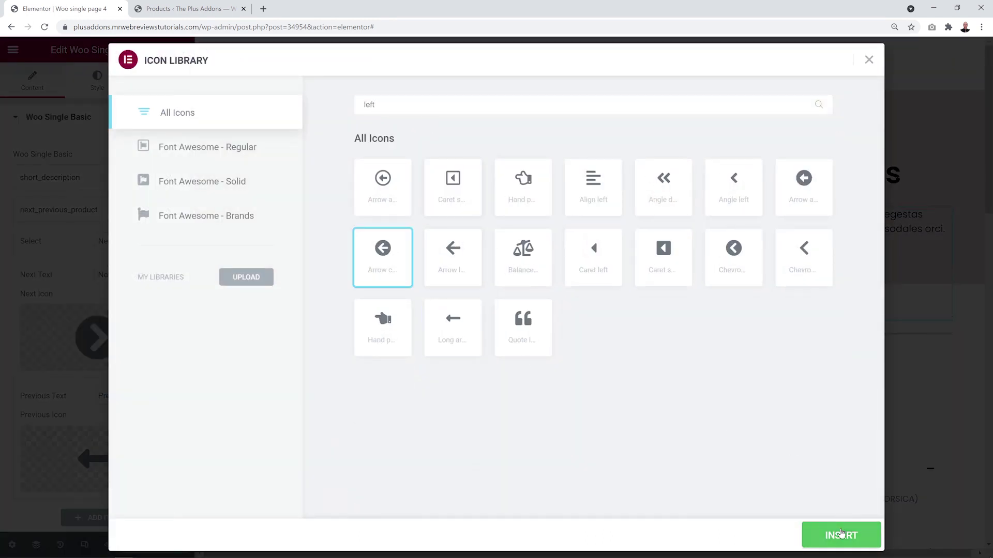
{"action": "left_click", "coordinate": [840, 534]}
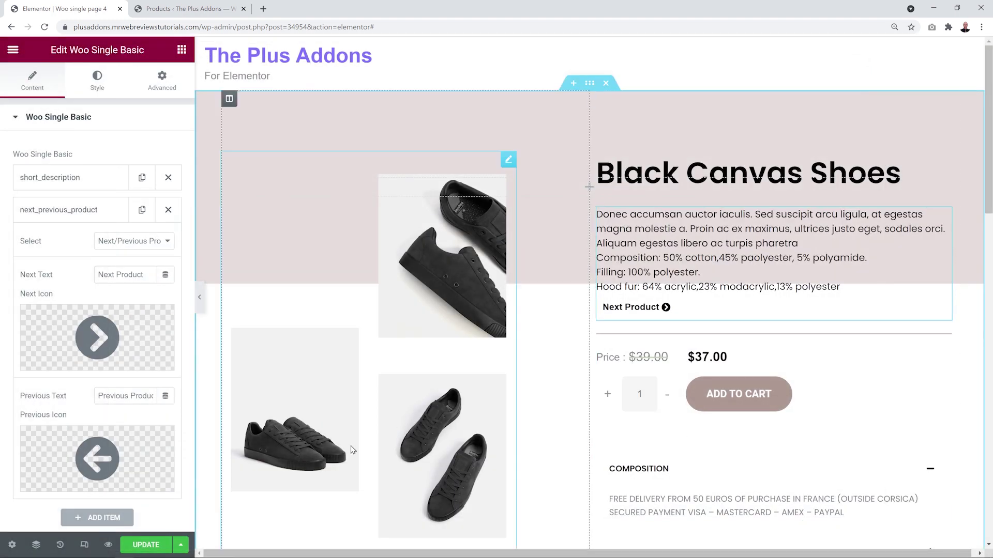
Step: Review the Next/Previous style options, from the title and icon settings down to the product title, against the Next Product link
{"action": "scroll", "coordinate": [517, 310], "scroll_direction": "down", "scroll_amount": 1}
{"action": "mouse_move", "coordinate": [627, 258]}
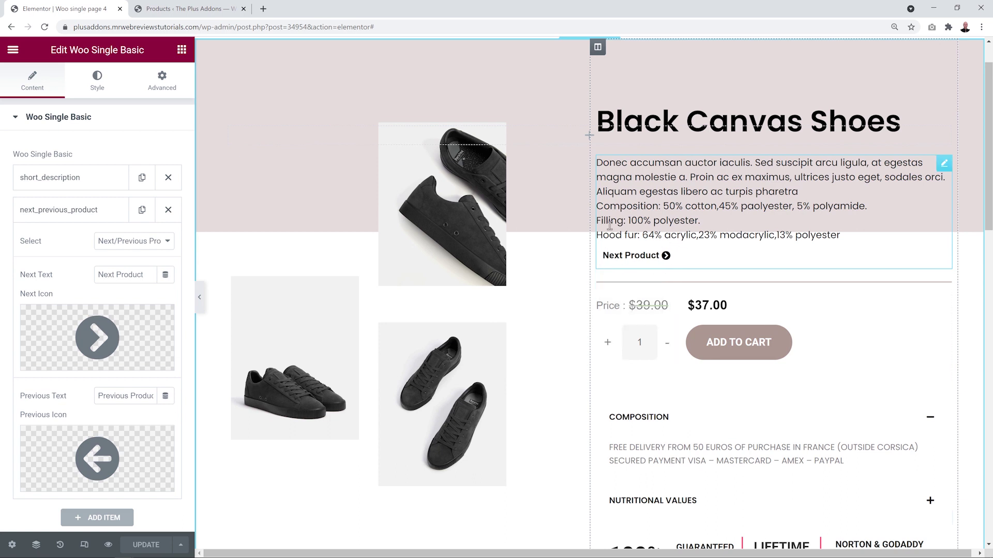
{"action": "left_click", "coordinate": [97, 91]}
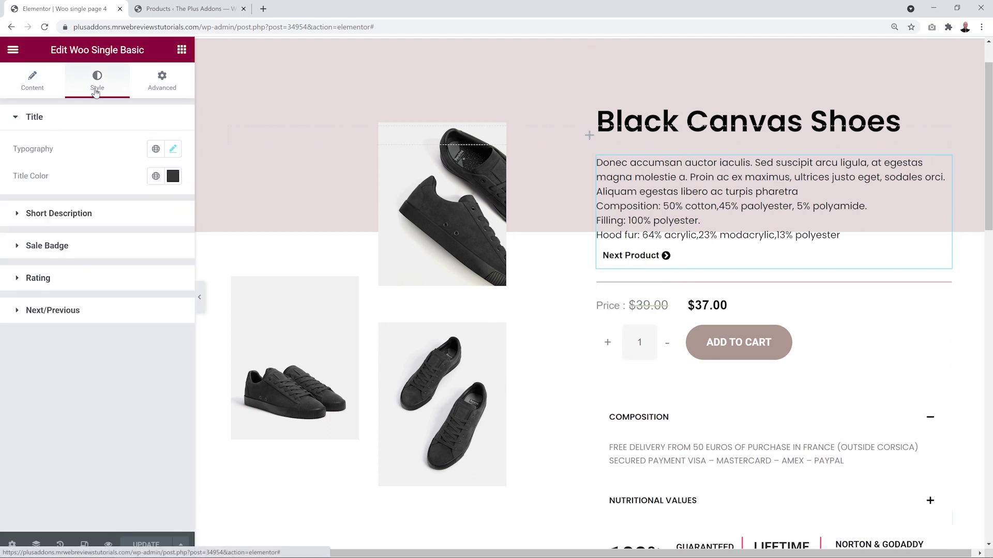
{"action": "left_click", "coordinate": [68, 313]}
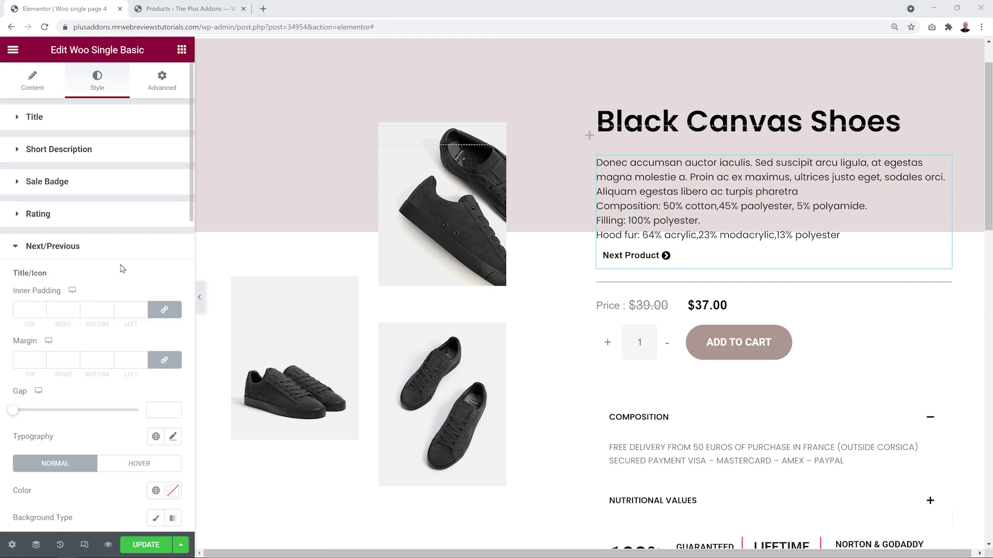
{"action": "scroll", "coordinate": [122, 268], "scroll_direction": "down", "scroll_amount": 3}
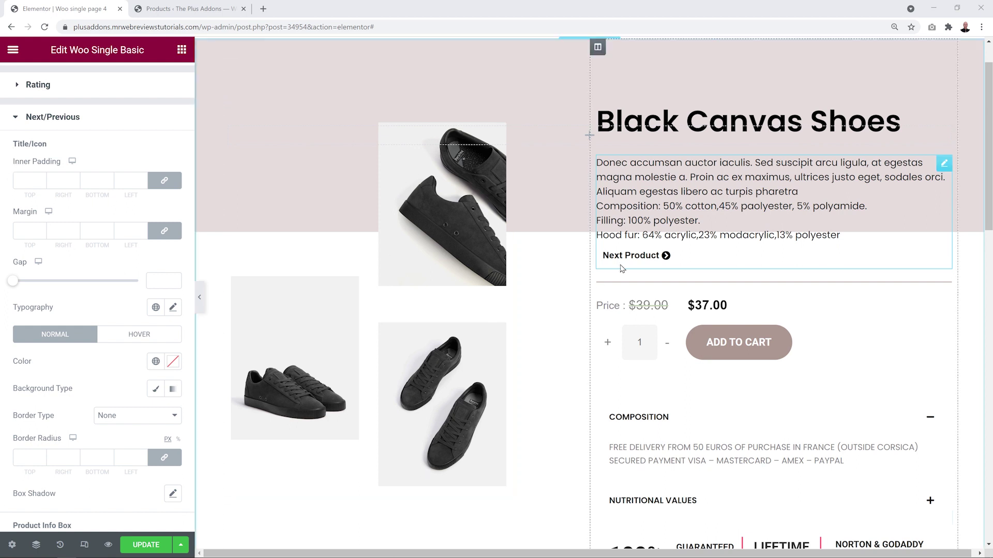
{"action": "scroll", "coordinate": [95, 272], "scroll_direction": "down", "scroll_amount": 5}
{"action": "scroll", "coordinate": [94, 272], "scroll_direction": "down", "scroll_amount": 3}
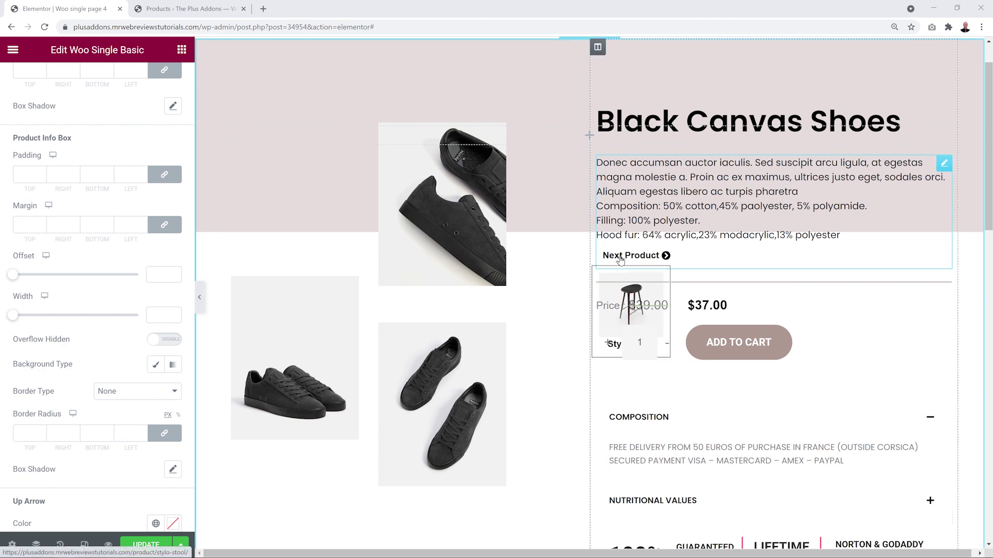
{"action": "scroll", "coordinate": [90, 325], "scroll_direction": "down", "scroll_amount": 3}
{"action": "scroll", "coordinate": [77, 408], "scroll_direction": "down", "scroll_amount": 4}
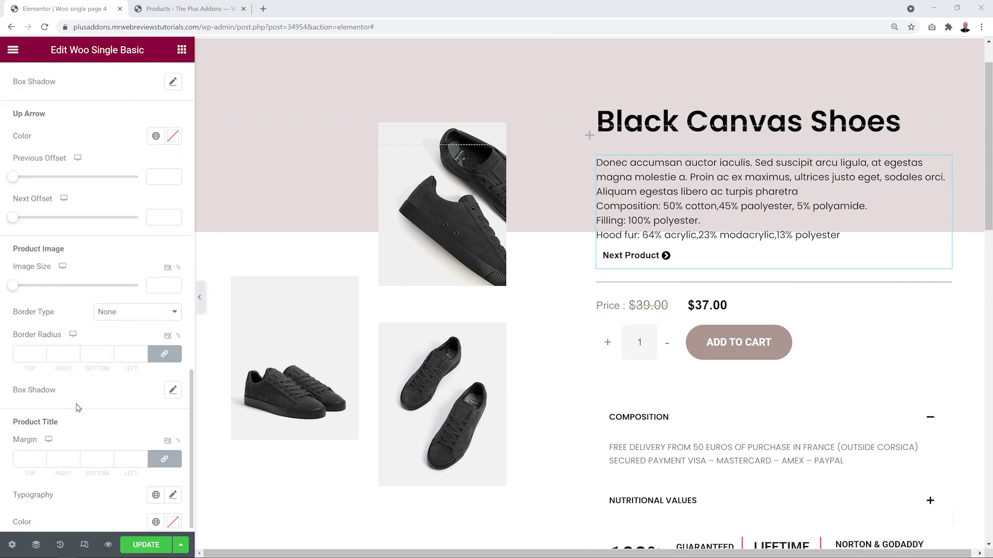
{"action": "scroll", "coordinate": [98, 411], "scroll_direction": "down", "scroll_amount": 1}
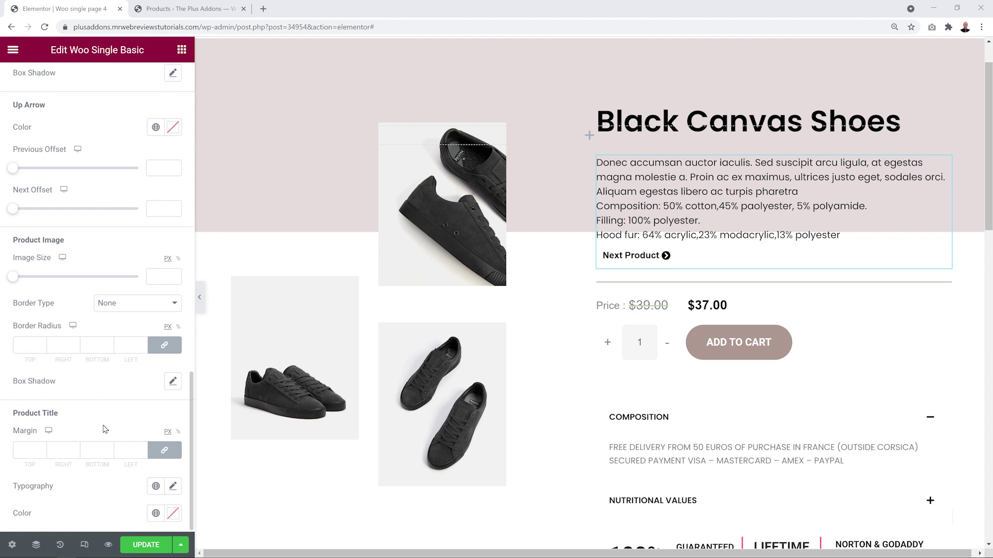
{"action": "scroll", "coordinate": [102, 427], "scroll_direction": "up", "scroll_amount": 12}
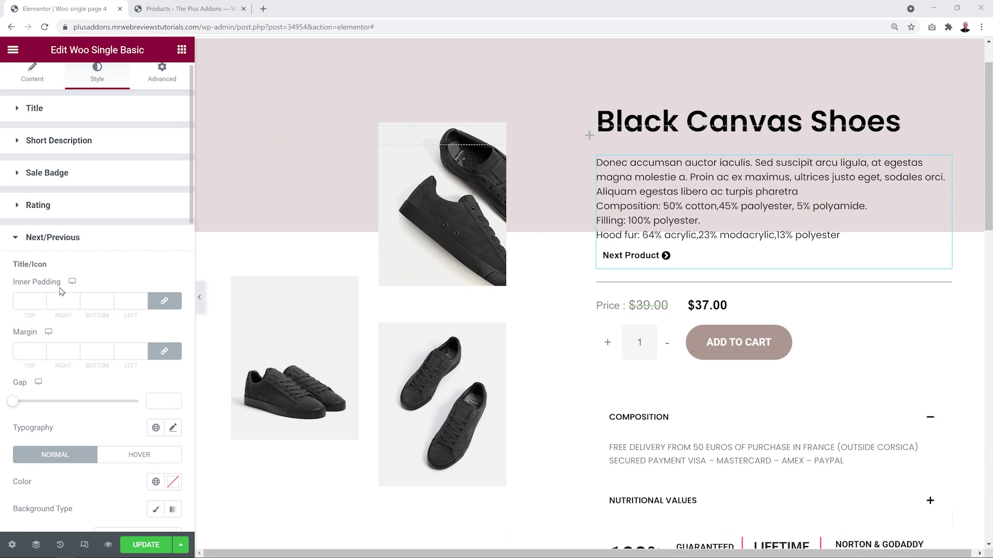
Step: Set the Next/Previous title gap to 40 and give the link a classic background in grey #CECECE
{"action": "scroll", "coordinate": [95, 295], "scroll_direction": "down", "scroll_amount": 3}
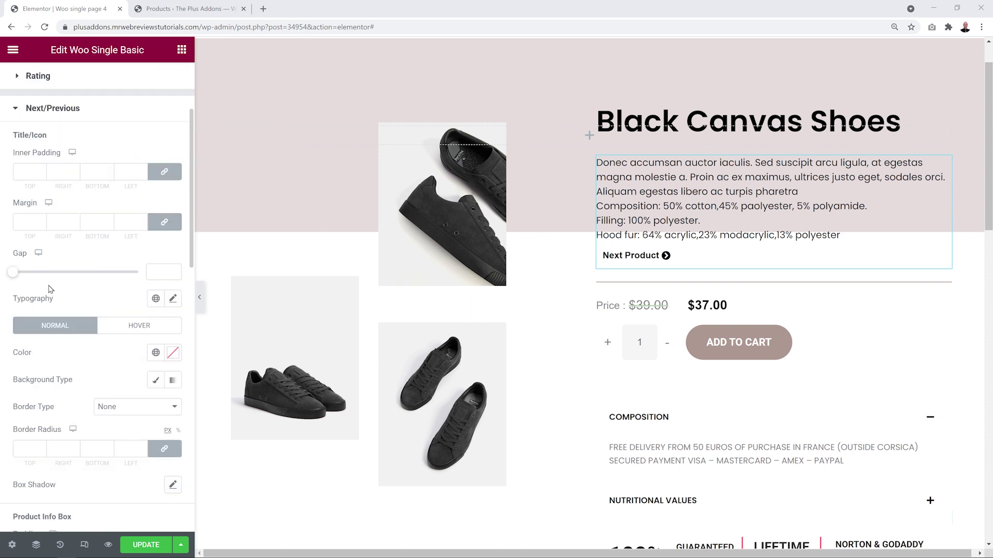
{"action": "left_click_drag", "start_coordinate": [13, 272], "coordinate": [114, 277]}
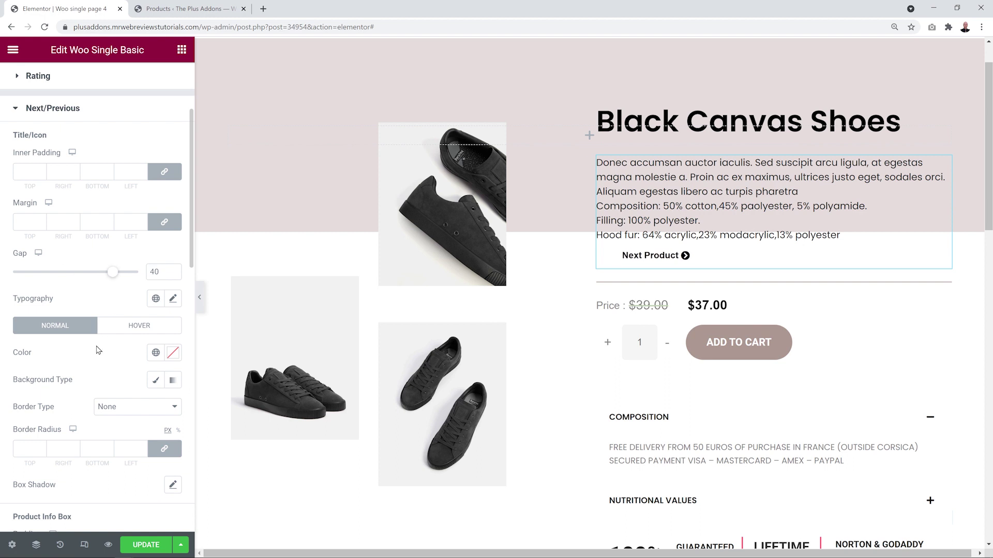
{"action": "scroll", "coordinate": [98, 350], "scroll_direction": "down", "scroll_amount": 3}
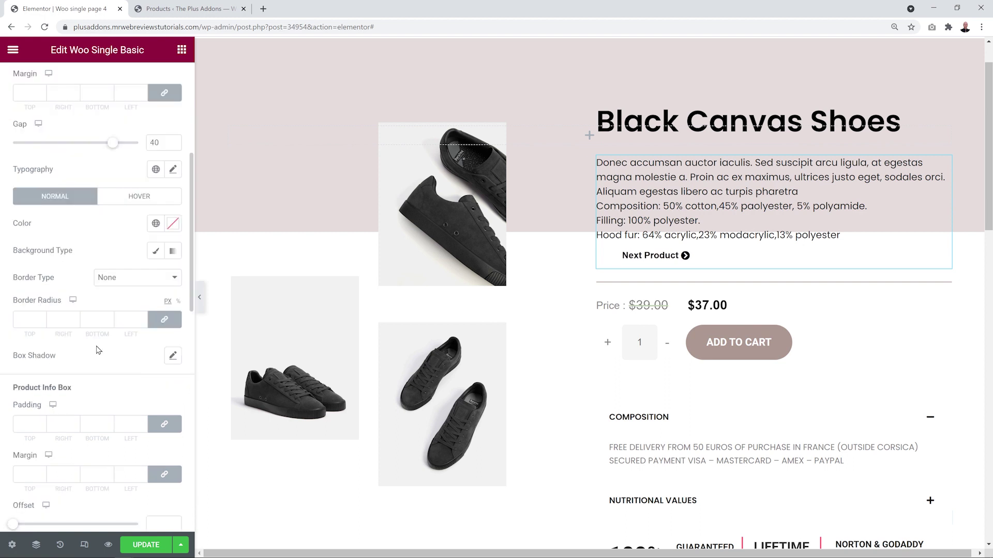
{"action": "left_click", "coordinate": [156, 250]}
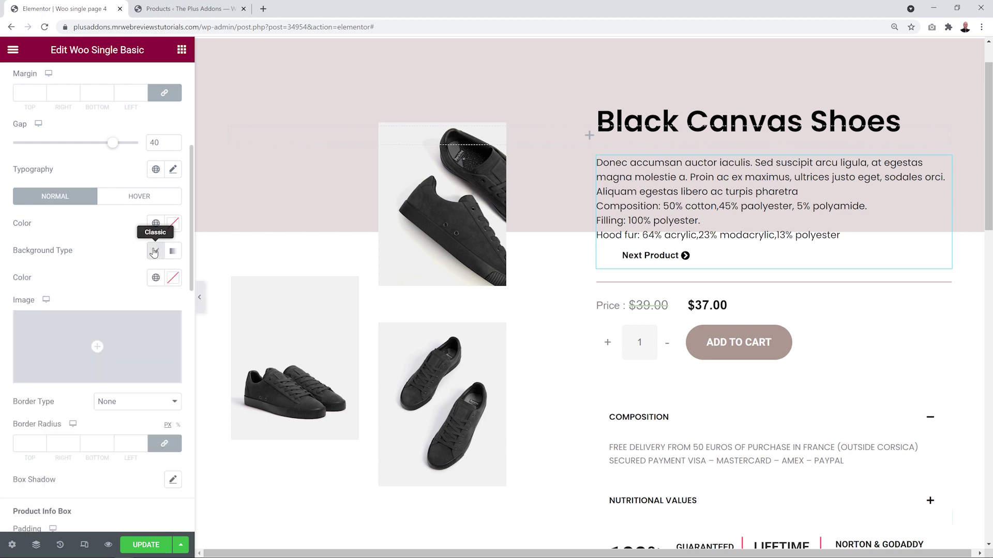
{"action": "left_click", "coordinate": [173, 279]}
{"action": "left_click", "coordinate": [93, 363]}
{"action": "left_click_drag", "start_coordinate": [93, 363], "coordinate": [9, 353]}
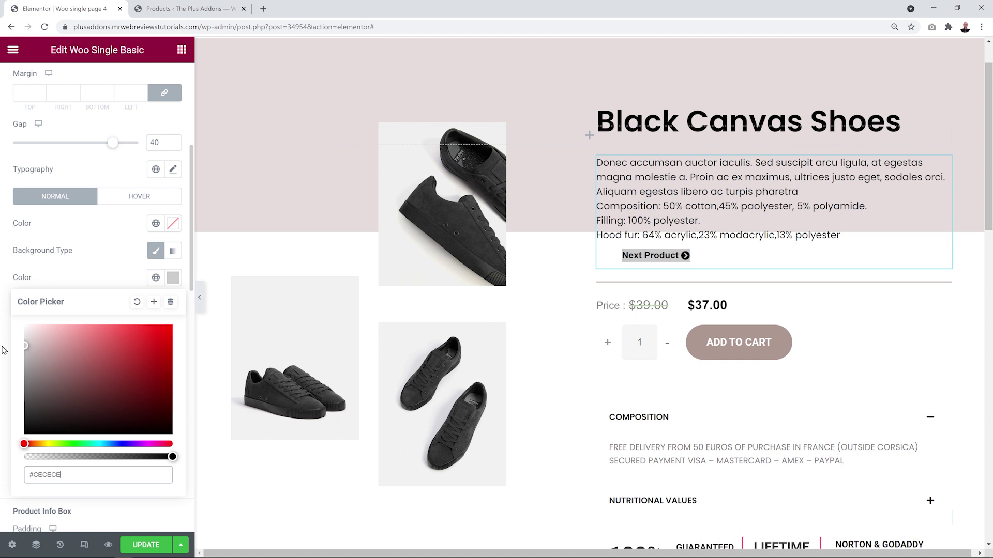
{"action": "left_click", "coordinate": [106, 266]}
Step: Set the Next/Previous title's inner padding to 20 on all sides
{"action": "scroll", "coordinate": [106, 262], "scroll_direction": "up", "scroll_amount": 3}
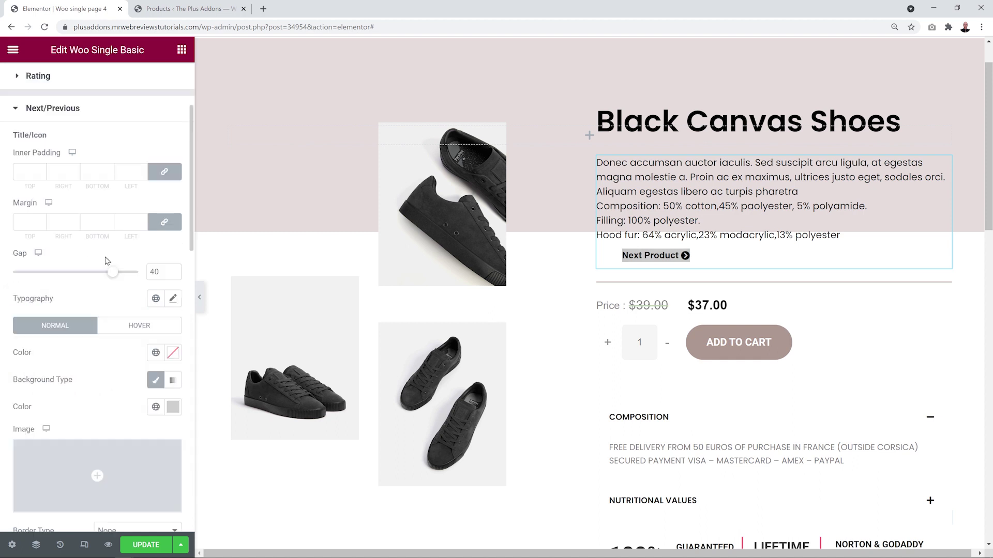
{"action": "left_click", "coordinate": [28, 172]}
{"action": "type", "text": "20"}
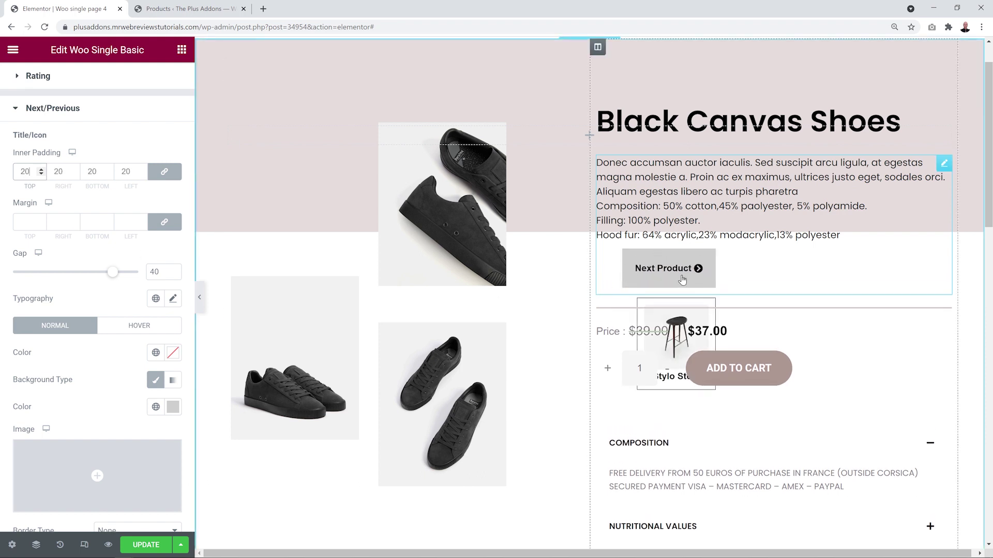
Step: Set the normal text color of the Next/Previous link to dark grey #272727
{"action": "left_click", "coordinate": [172, 354]}
{"action": "left_click_drag", "start_coordinate": [128, 230], "coordinate": [3, 276]}
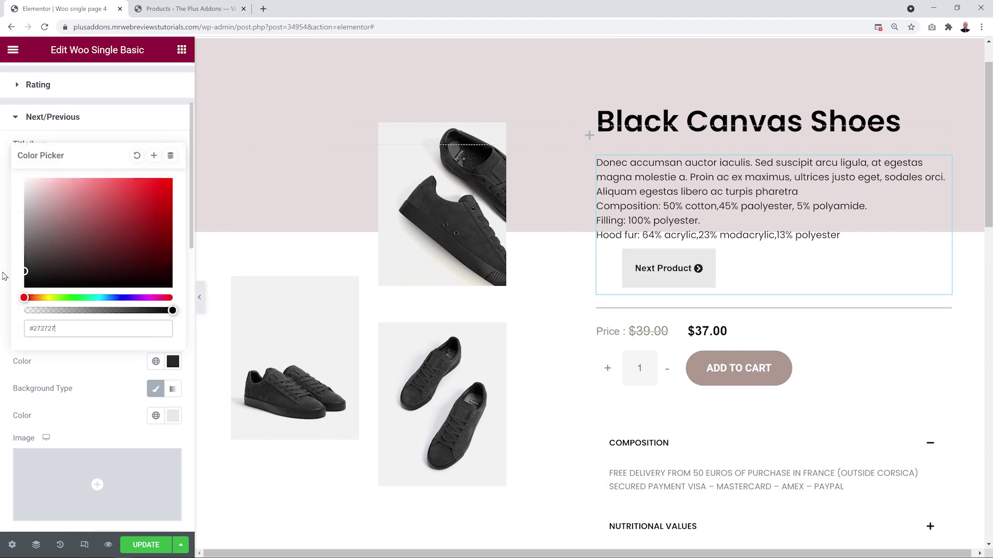
{"action": "left_click", "coordinate": [107, 387]}
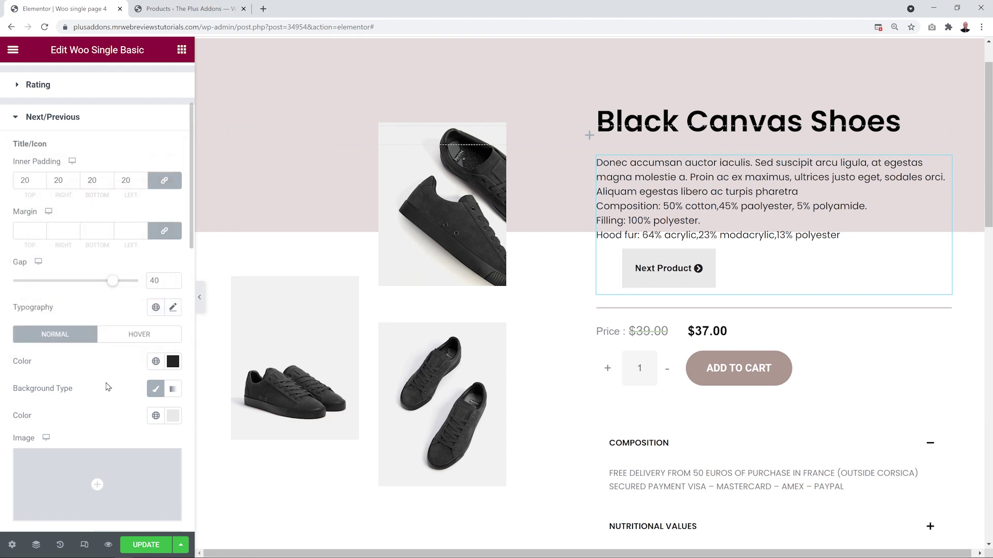
Step: Round the Next/Previous link with a border radius of 40 px on all corners
{"action": "scroll", "coordinate": [107, 386], "scroll_direction": "down", "scroll_amount": 5}
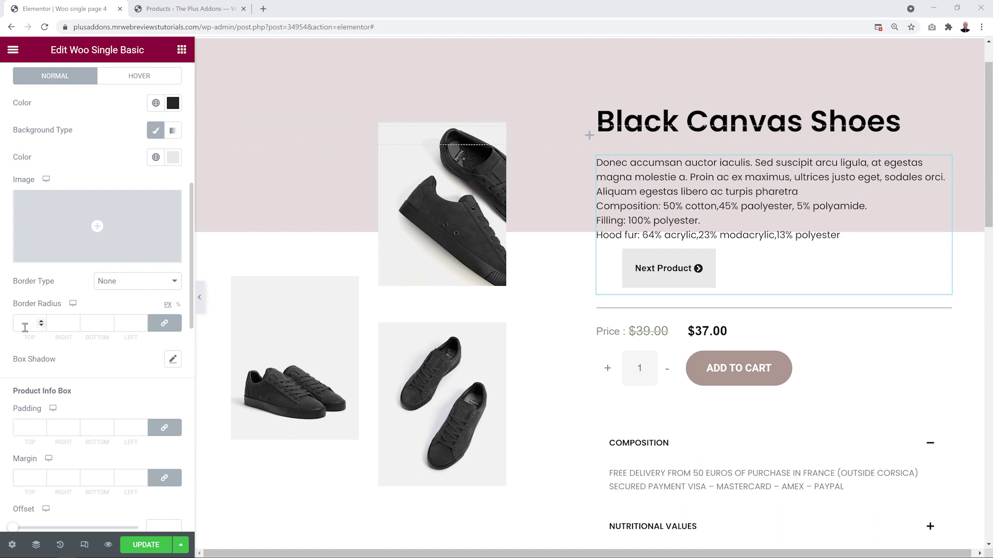
{"action": "type", "text": "40"}
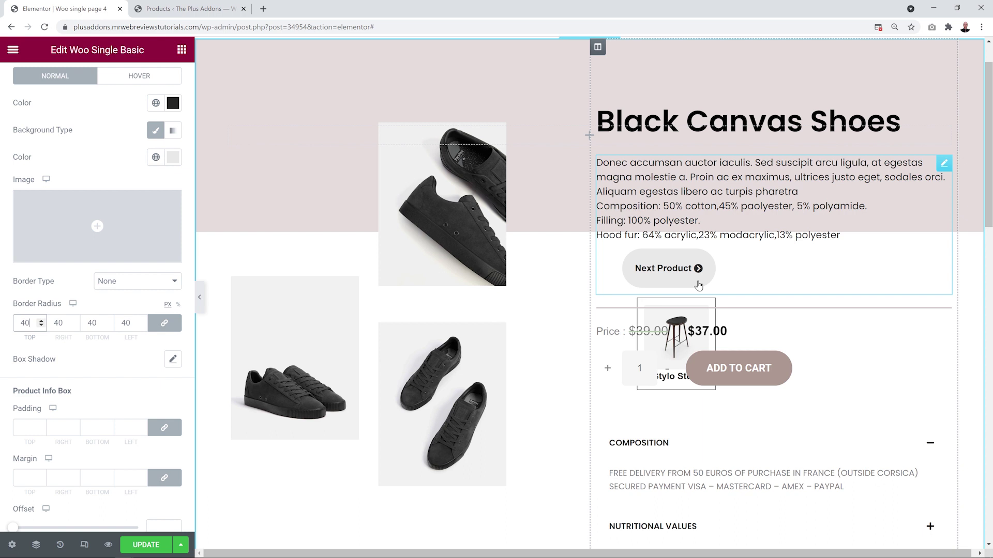
{"action": "scroll", "coordinate": [110, 388], "scroll_direction": "up", "scroll_amount": 5}
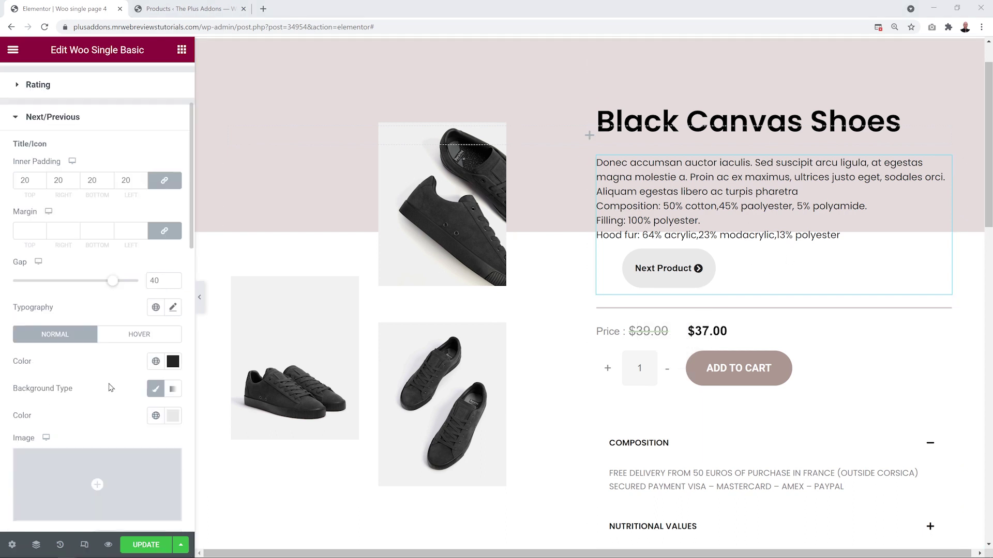
Step: Give the Next/Previous link white text on a light pink background for its hover state and preview it
{"action": "left_click", "coordinate": [138, 337]}
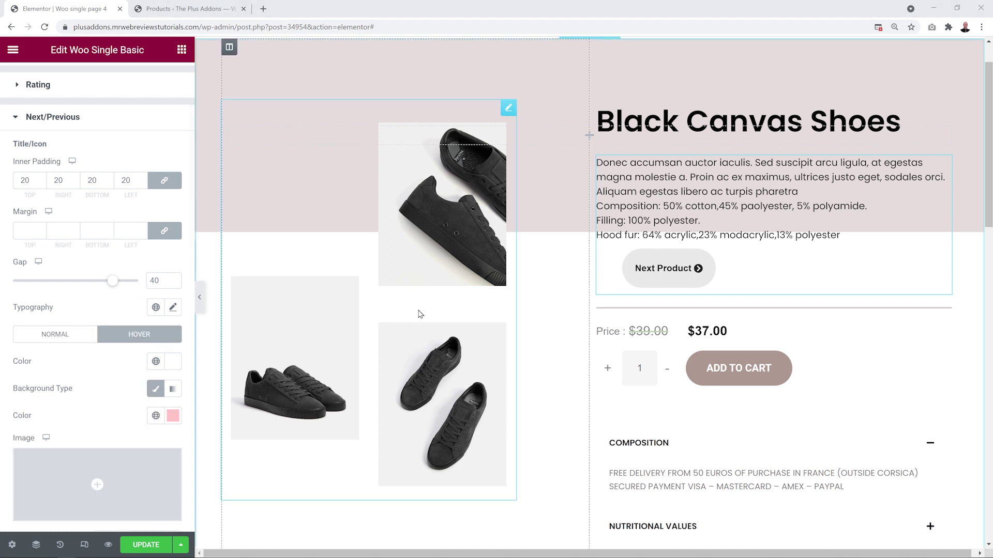
{"action": "mouse_move", "coordinate": [666, 271]}
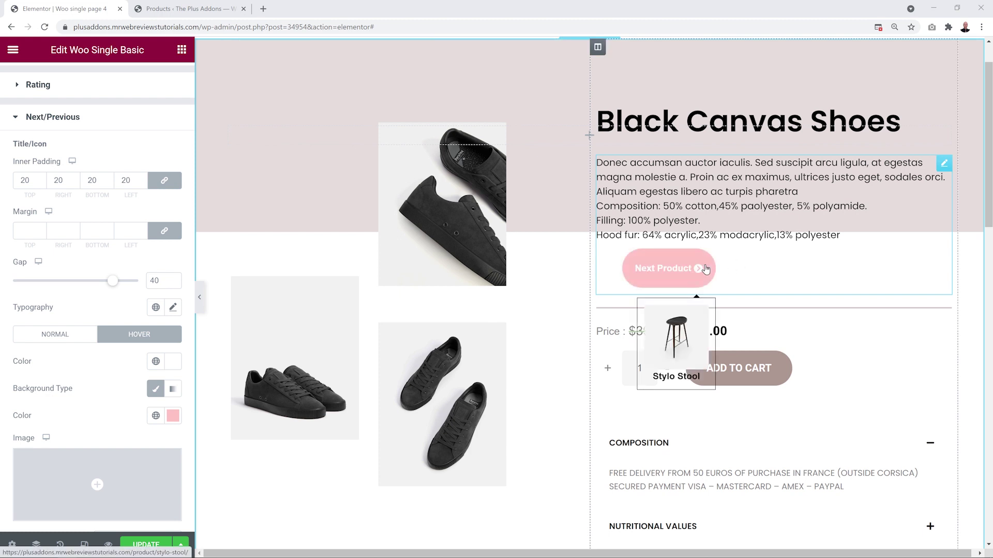
{"action": "left_click", "coordinate": [55, 334]}
Step: Check how the product info popup overlaps the price area and set the widget's Z-Index to 99
{"action": "scroll", "coordinate": [109, 380], "scroll_direction": "down", "scroll_amount": 5}
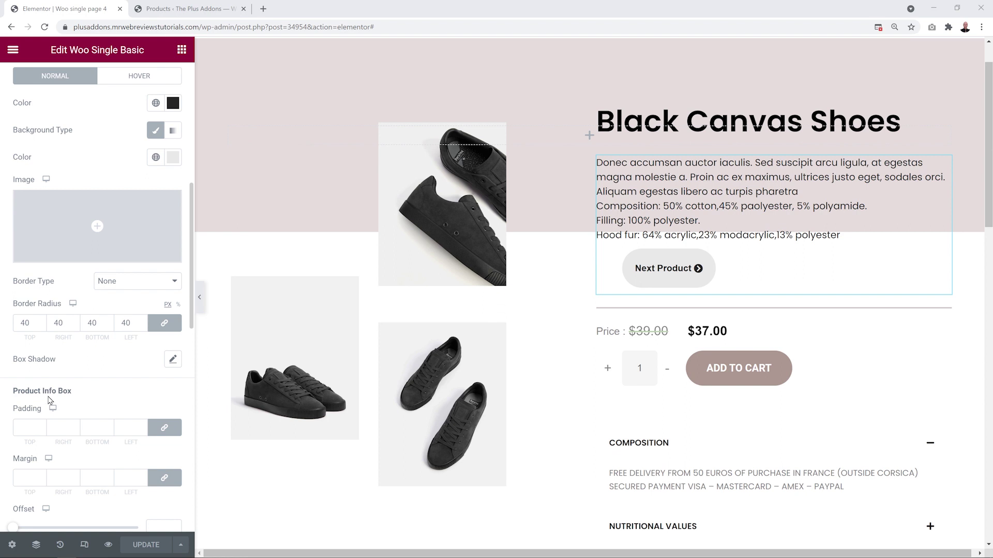
{"action": "mouse_move", "coordinate": [667, 269]}
{"action": "scroll", "coordinate": [130, 380], "scroll_direction": "up", "scroll_amount": 8}
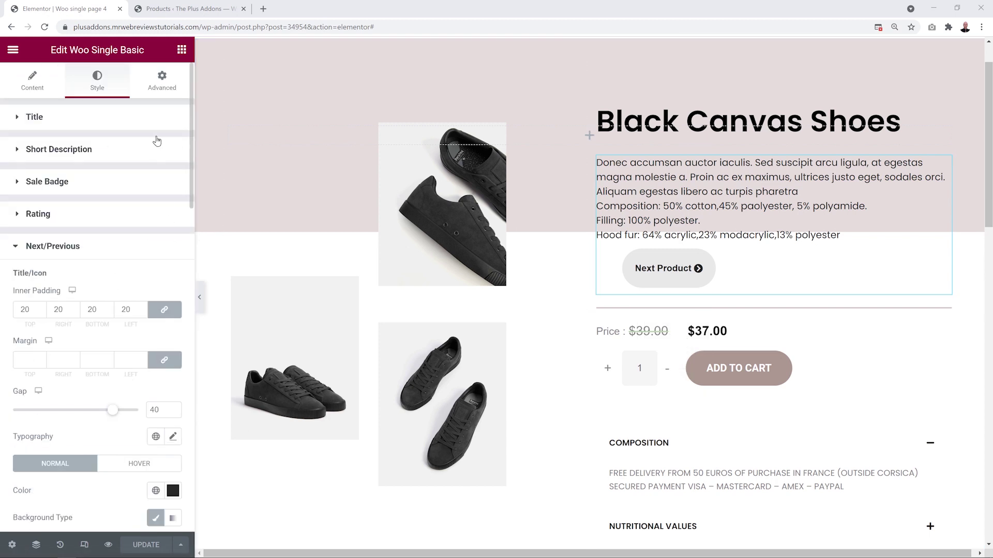
{"action": "left_click", "coordinate": [166, 91]}
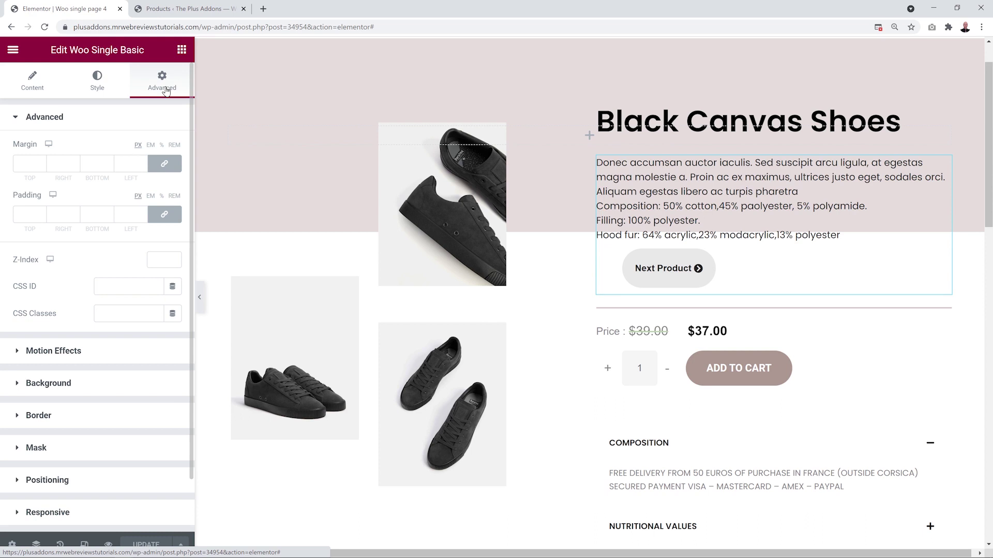
{"action": "left_click", "coordinate": [152, 260]}
{"action": "type", "text": "99"}
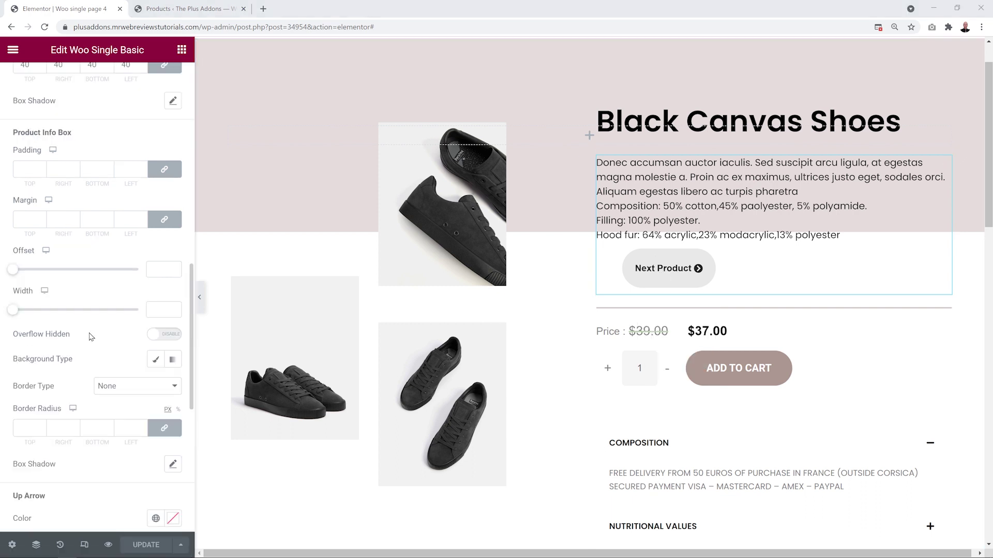
Step: Give the product info box a classic background in light grey #DEDEDE
{"action": "mouse_move", "coordinate": [683, 268]}
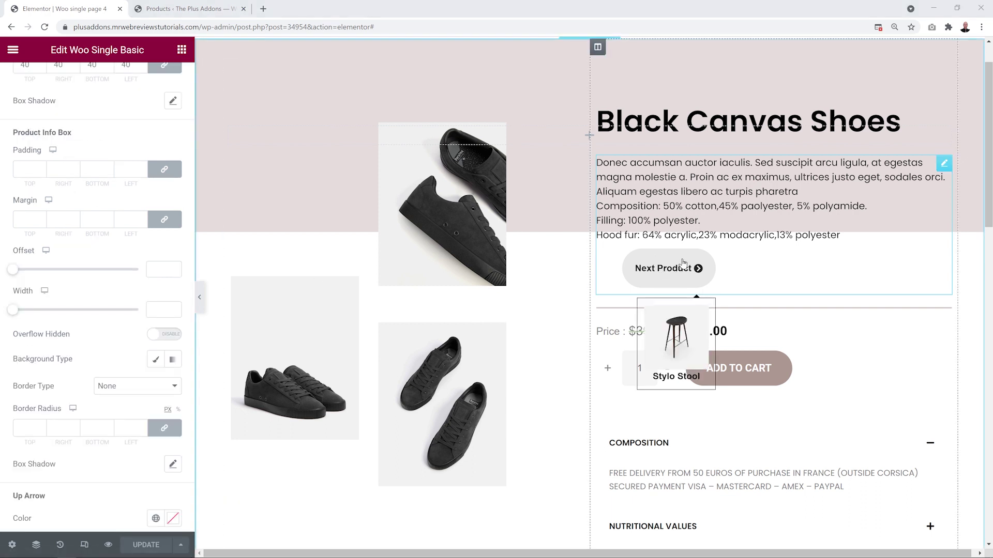
{"action": "left_click", "coordinate": [155, 362]}
{"action": "left_click", "coordinate": [173, 386]}
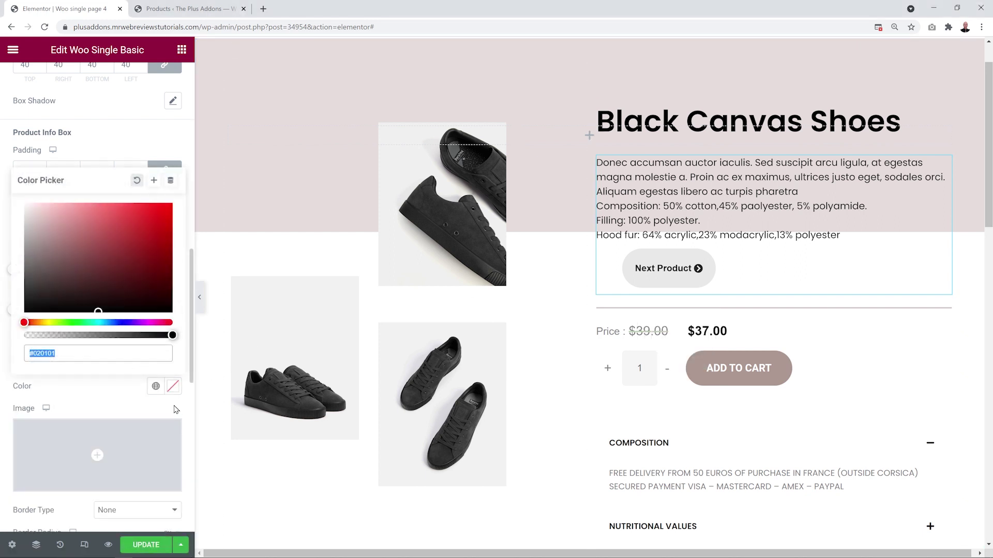
{"action": "type", "text": "#DBDBDB"}
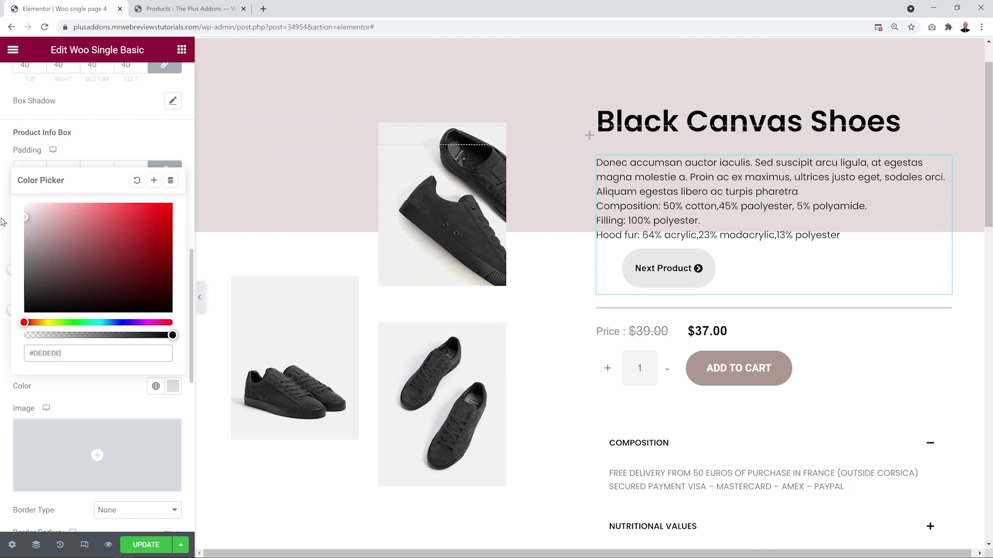
{"action": "left_click", "coordinate": [94, 397]}
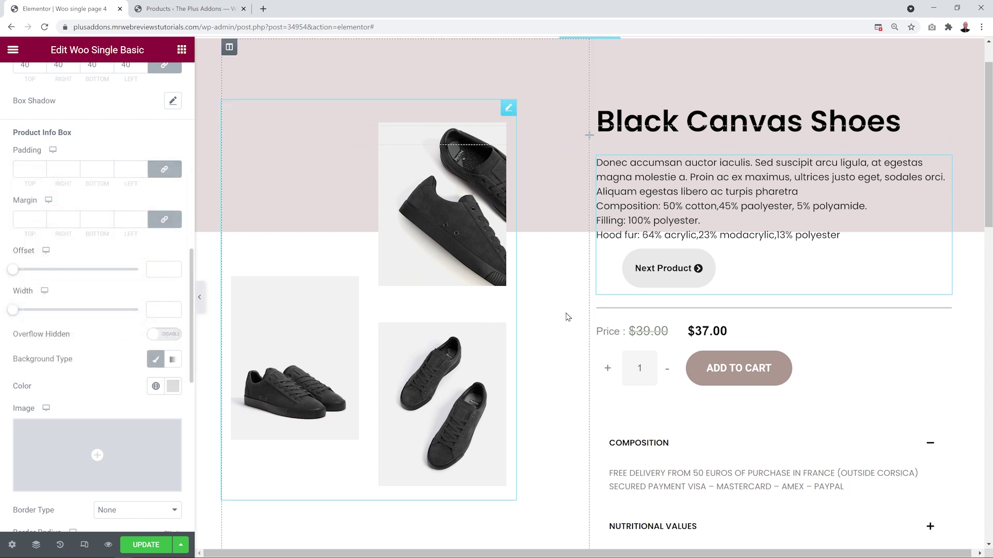
Step: Preview the product info box and set its padding to 25 on all sides
{"action": "mouse_move", "coordinate": [661, 272]}
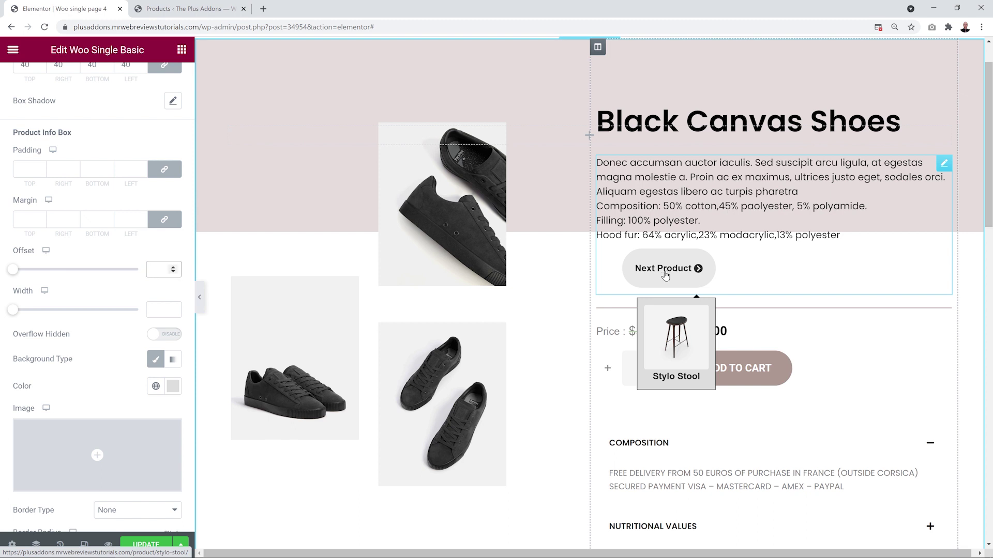
{"action": "left_click", "coordinate": [26, 169]}
{"action": "type", "text": "5"}
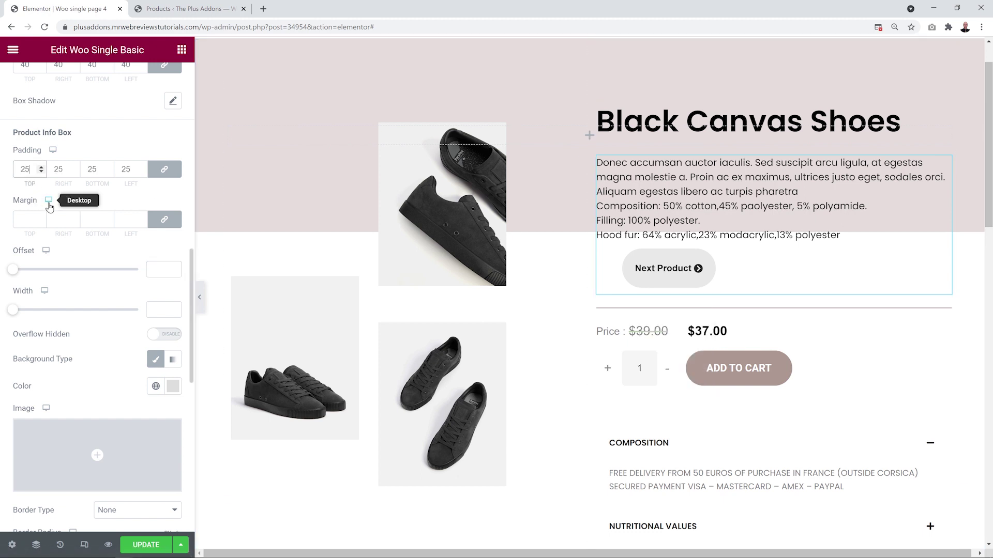
Step: Try out different offset values for the product info box
{"action": "mouse_move", "coordinate": [680, 279]}
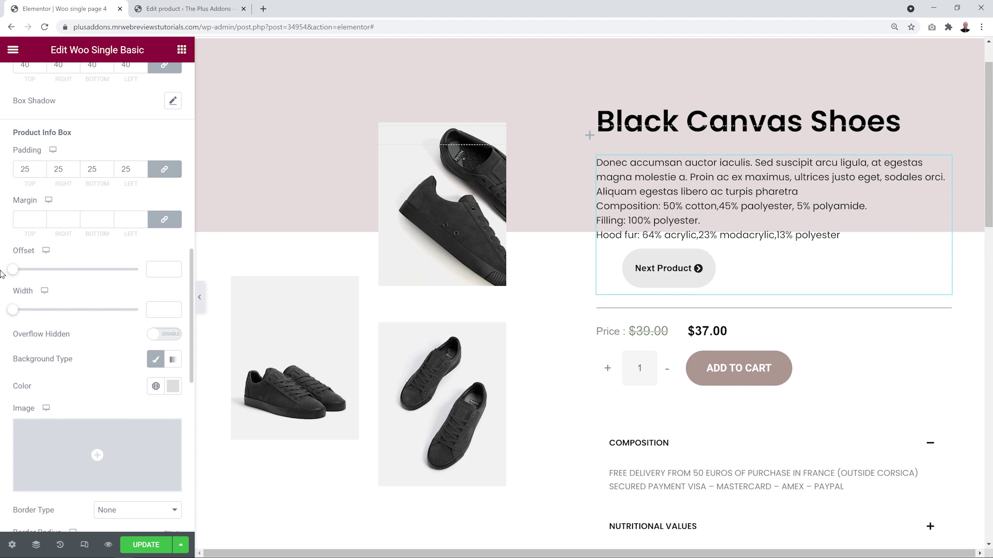
{"action": "left_click_drag", "start_coordinate": [13, 270], "coordinate": [112, 278]}
{"action": "left_click_drag", "start_coordinate": [112, 270], "coordinate": [45, 271]}
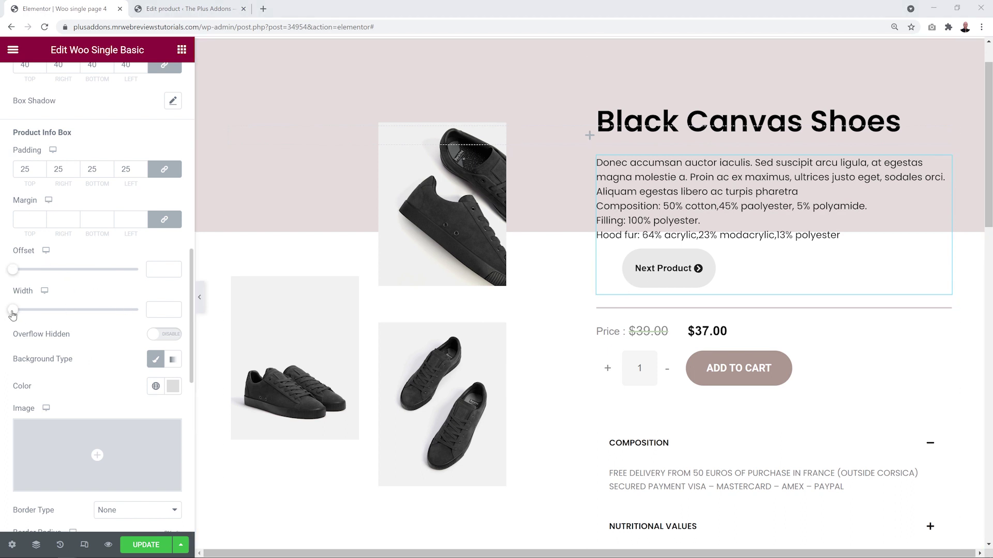
Step: Set the product info box's width to 250
{"action": "left_click_drag", "start_coordinate": [13, 312], "coordinate": [150, 314]}
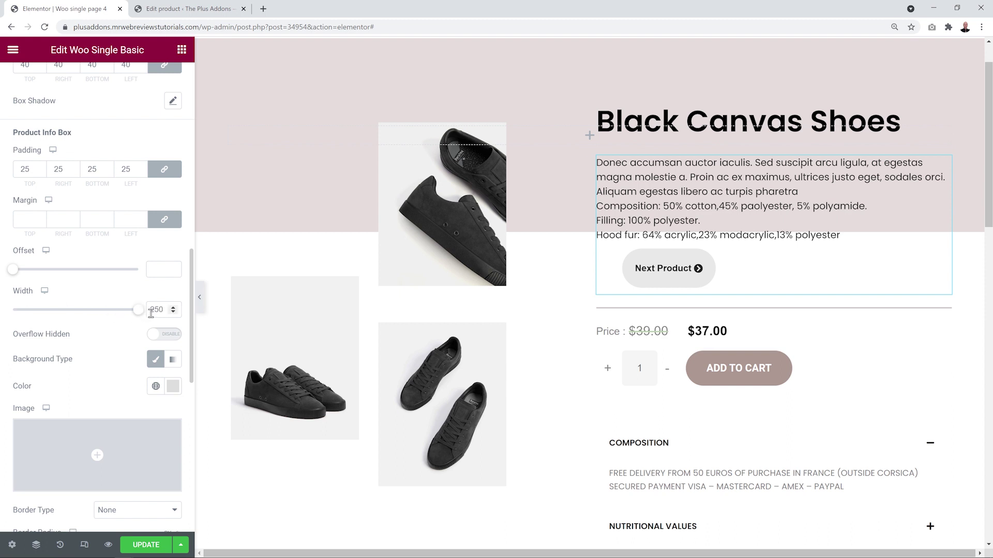
Step: Try a narrower width of 96 for the product info box
{"action": "mouse_move", "coordinate": [695, 272]}
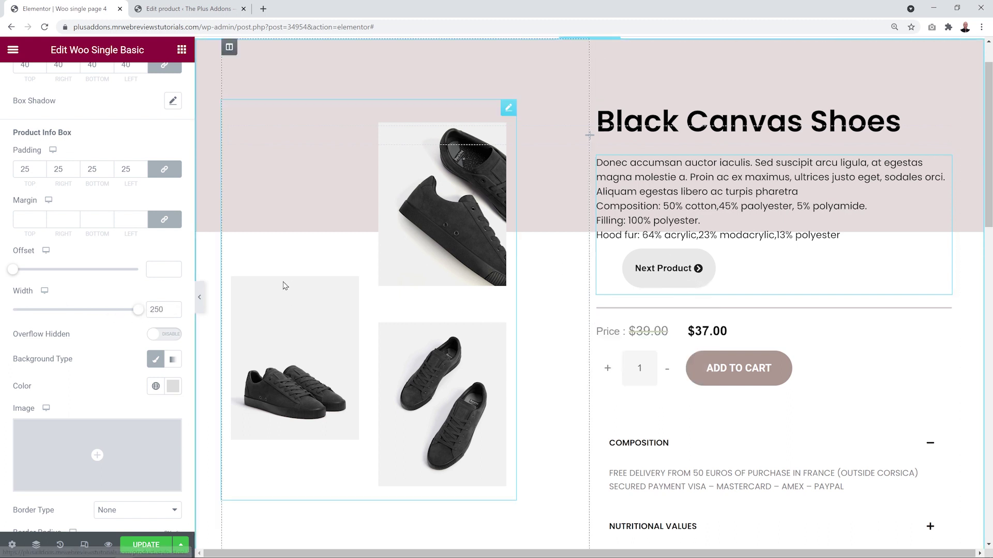
{"action": "left_click_drag", "start_coordinate": [138, 311], "coordinate": [58, 316]}
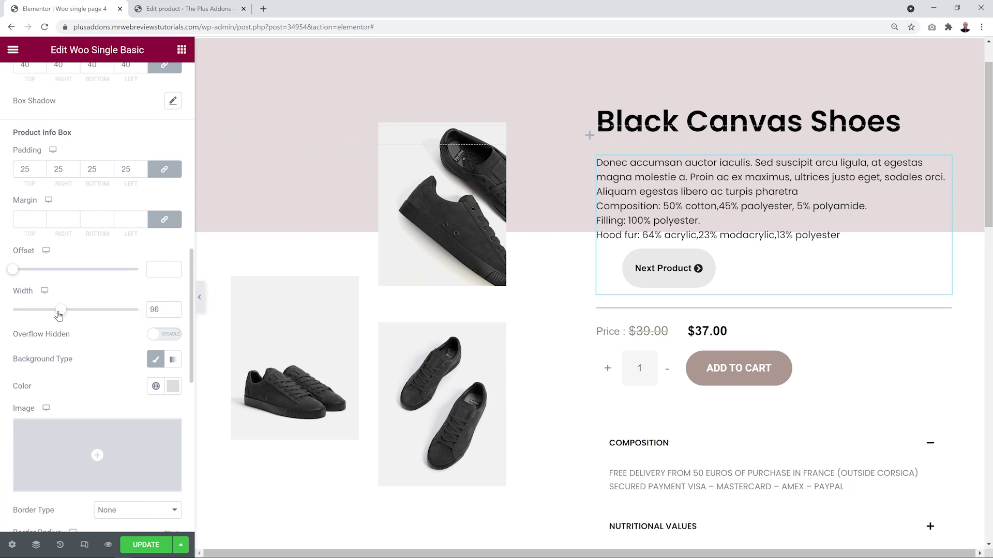
{"action": "mouse_move", "coordinate": [661, 271]}
{"action": "key", "text": "ctrl+z"}
Step: Give the product info box a solid border with a width of 1 on all sides
{"action": "scroll", "coordinate": [90, 372], "scroll_direction": "down", "scroll_amount": 5}
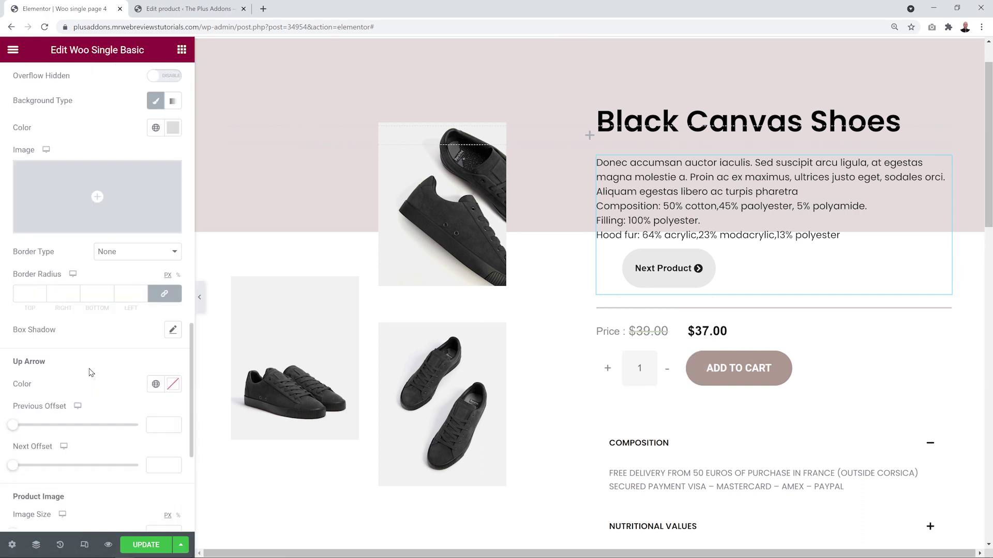
{"action": "left_click", "coordinate": [174, 252]}
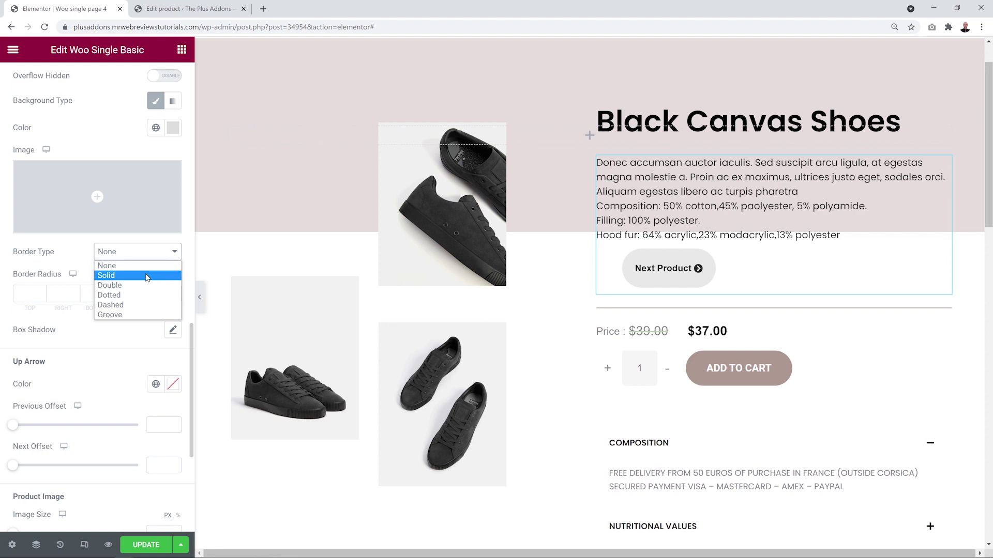
{"action": "left_click", "coordinate": [148, 276]}
{"action": "left_click", "coordinate": [24, 293]}
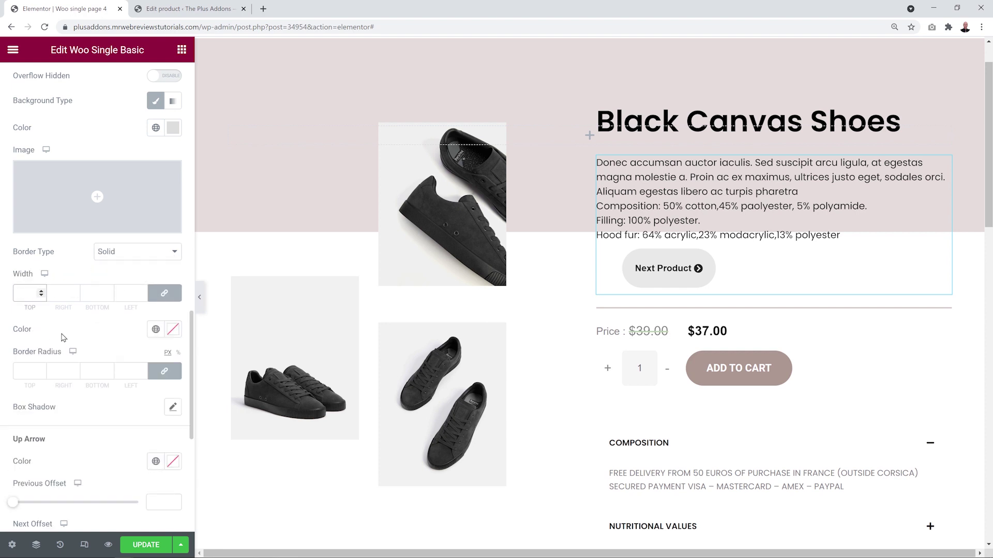
{"action": "type", "text": "1"}
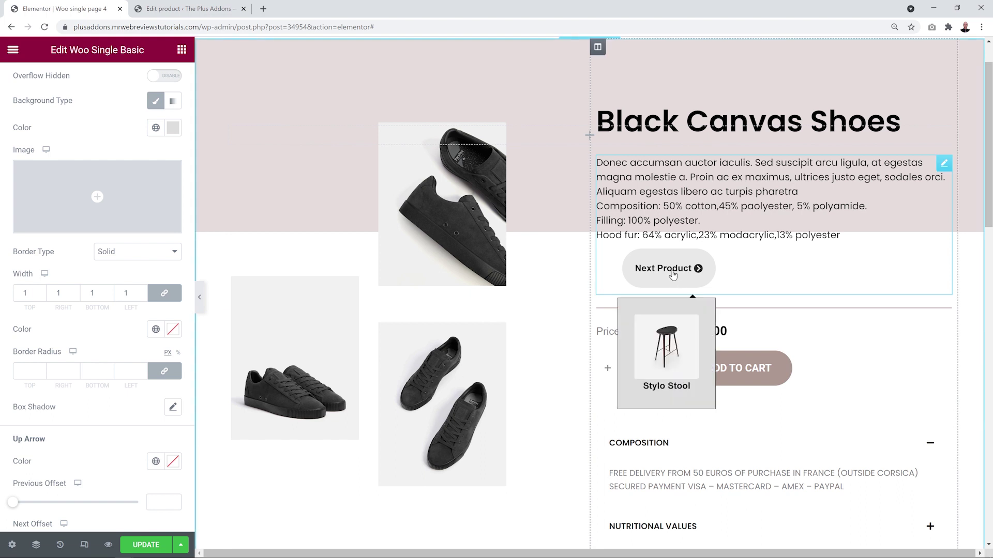
Step: Try a border width of 2 on the product info box and preview it on the next product link
{"action": "double_click", "coordinate": [32, 295]}
{"action": "type", "text": "2"}
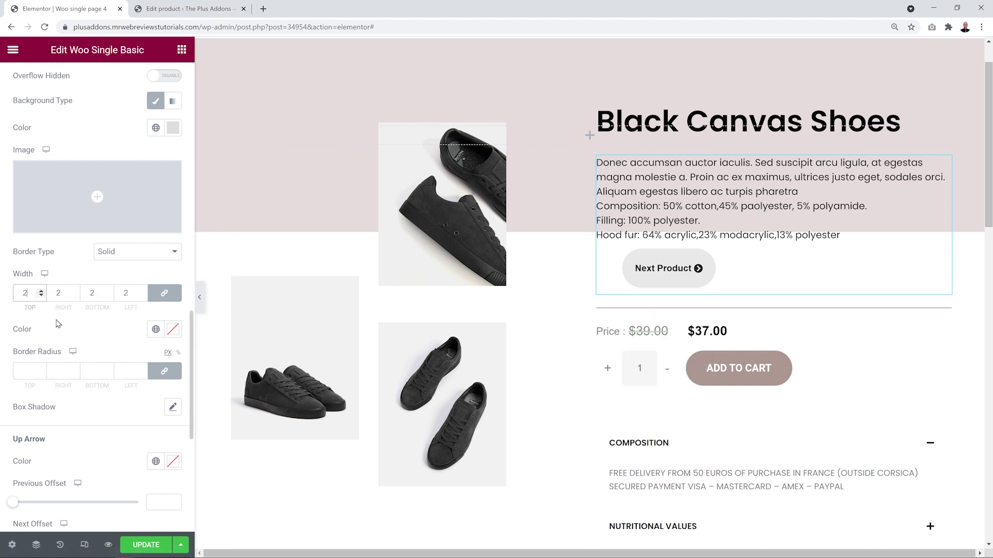
{"action": "mouse_move", "coordinate": [685, 279]}
{"action": "scroll", "coordinate": [27, 294], "scroll_direction": "down", "scroll_amount": 4}
{"action": "mouse_move", "coordinate": [658, 270]}
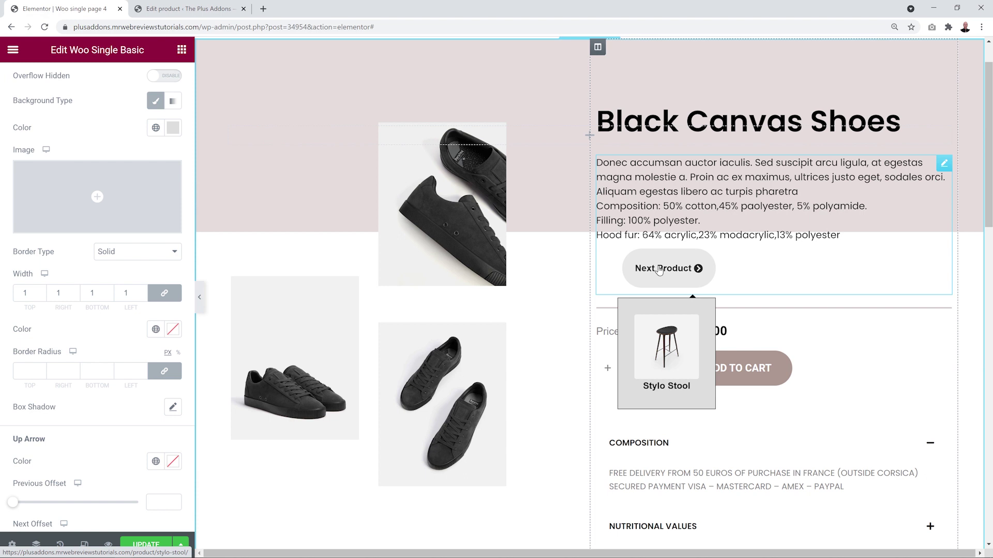
Step: Set the product info box's border color to #DDDDDD and preview the popup
{"action": "left_click", "coordinate": [174, 331]}
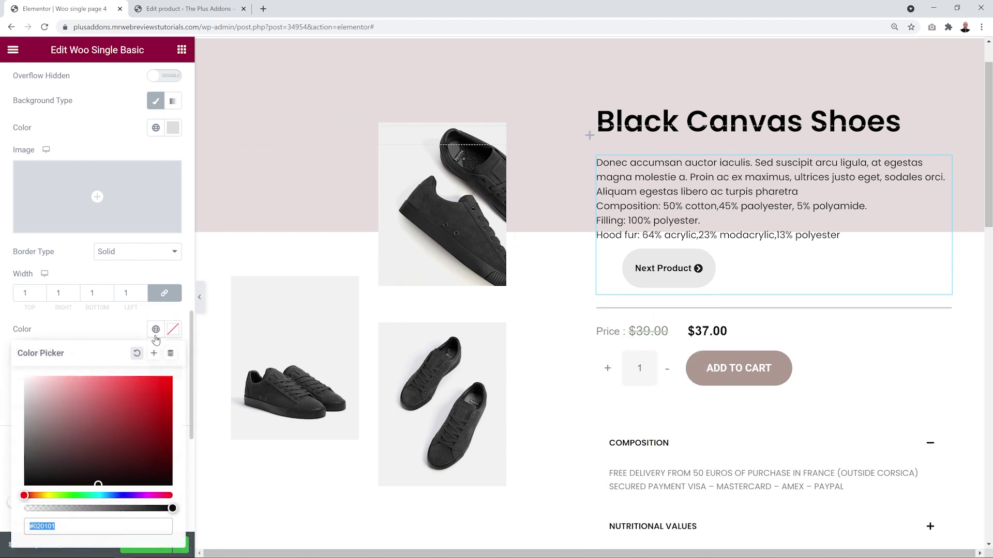
{"action": "type", "text": "#DDDDDD"}
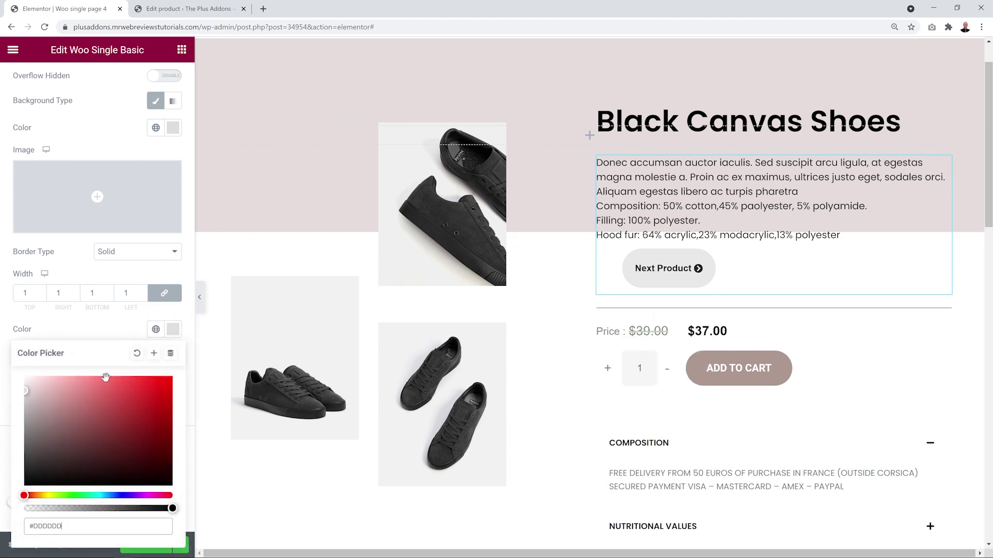
{"action": "left_click", "coordinate": [104, 332]}
{"action": "mouse_move", "coordinate": [680, 268]}
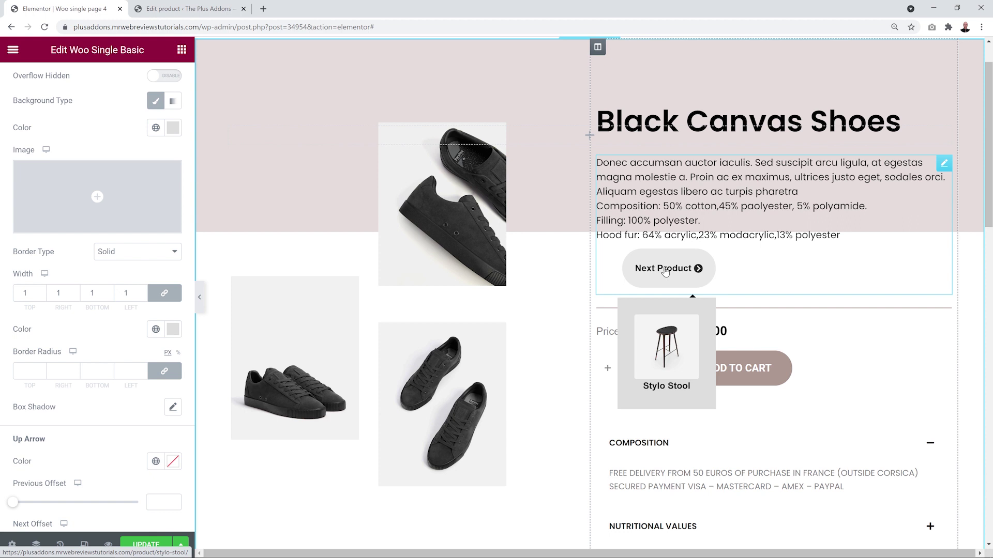
Step: Set the product info box's border radius to 25 on all sides and enable its default box shadow
{"action": "left_click", "coordinate": [32, 371]}
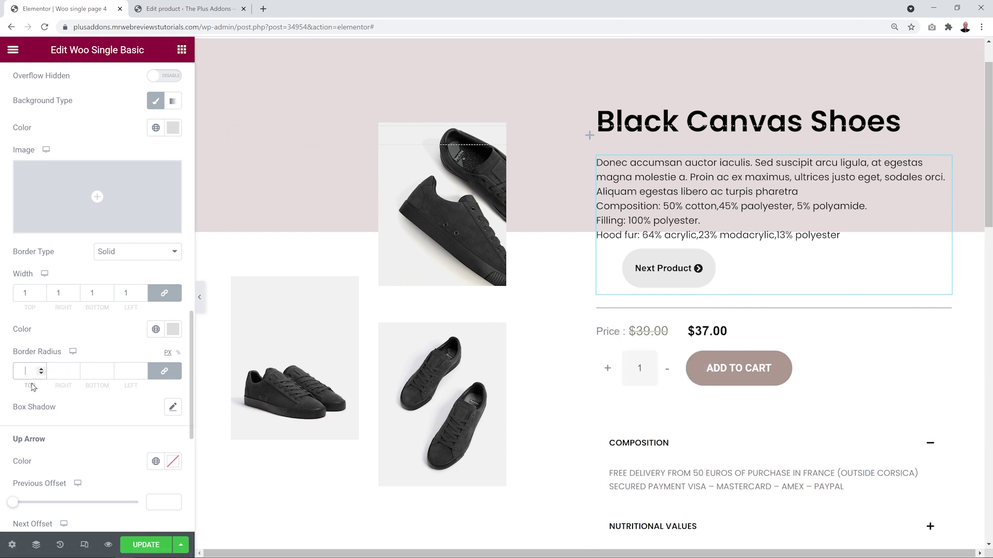
{"action": "type", "text": "25"}
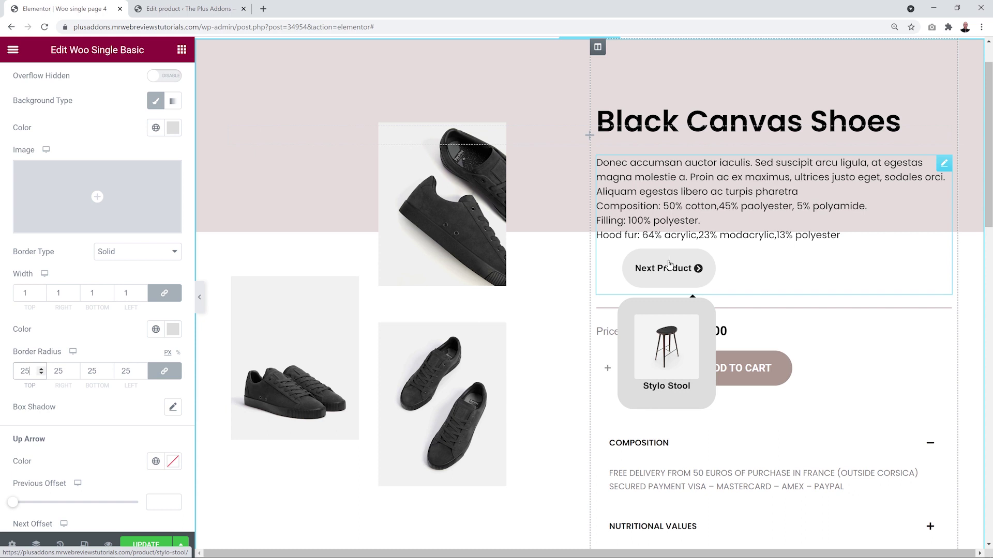
{"action": "left_click", "coordinate": [117, 411]}
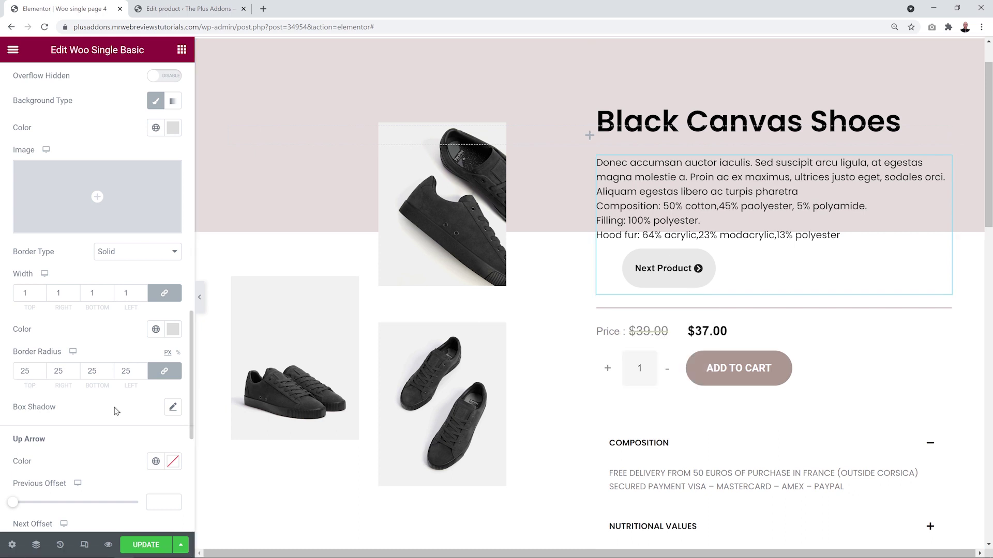
{"action": "left_click", "coordinate": [174, 407]}
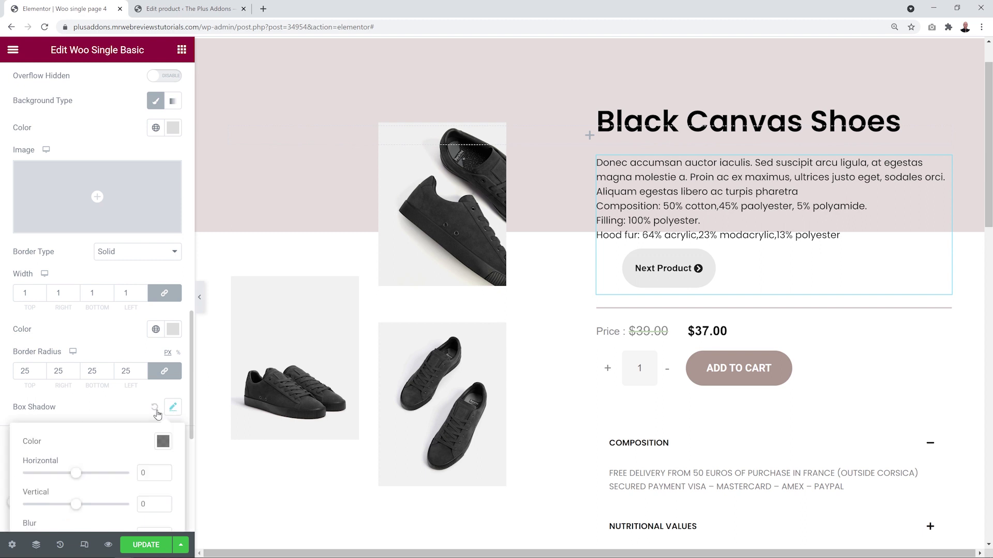
{"action": "left_click", "coordinate": [138, 411]}
{"action": "mouse_move", "coordinate": [682, 269]}
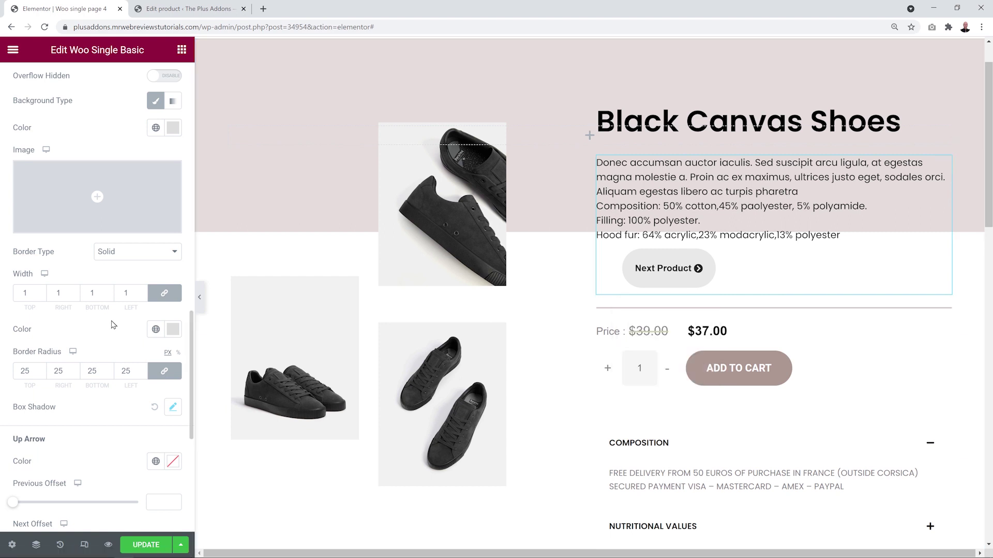
Step: Try a red #FF0000 color and a next offset of 75 for the product info box's up arrow
{"action": "mouse_move", "coordinate": [650, 270]}
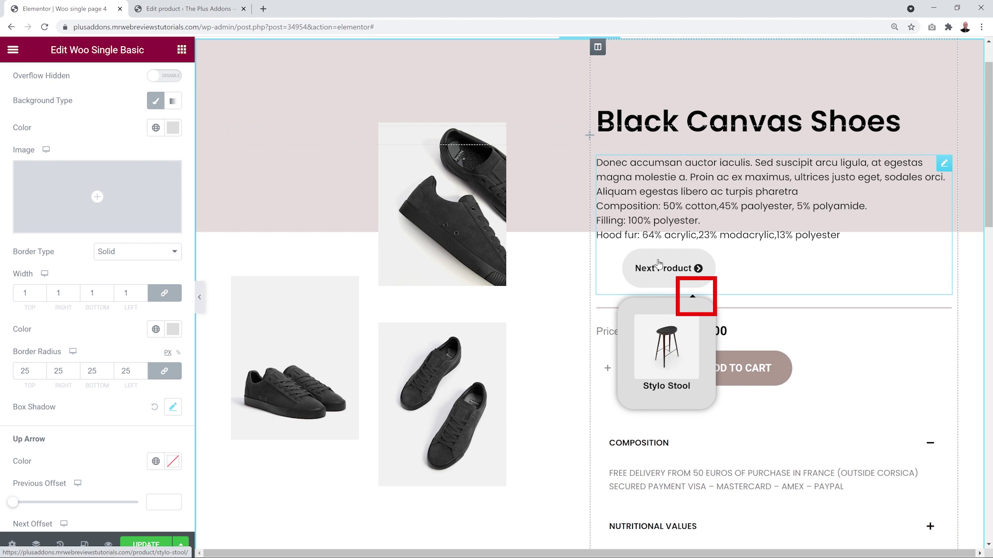
{"action": "left_click", "coordinate": [173, 462]}
{"action": "left_click", "coordinate": [104, 353]}
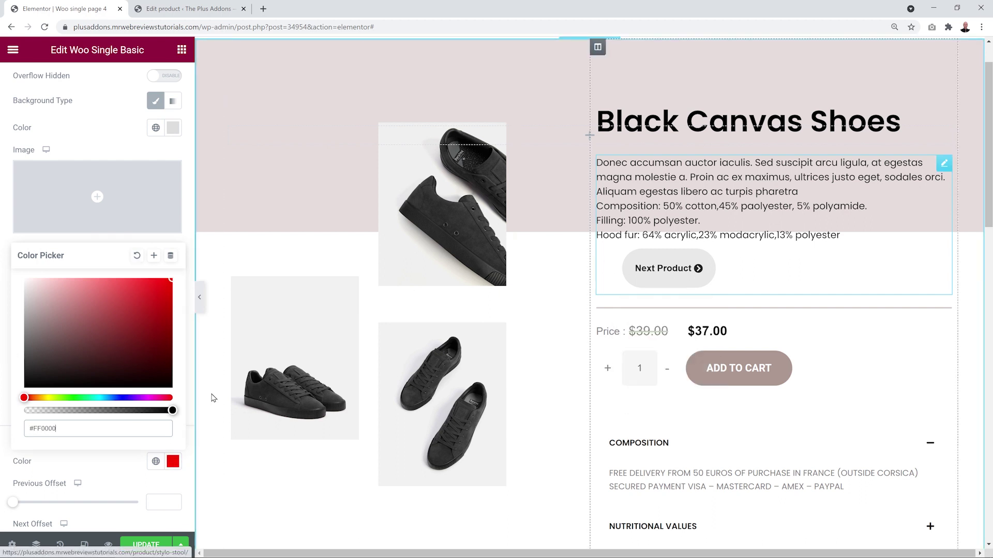
{"action": "left_click", "coordinate": [104, 481]}
{"action": "scroll", "coordinate": [116, 429], "scroll_direction": "down", "scroll_amount": 2}
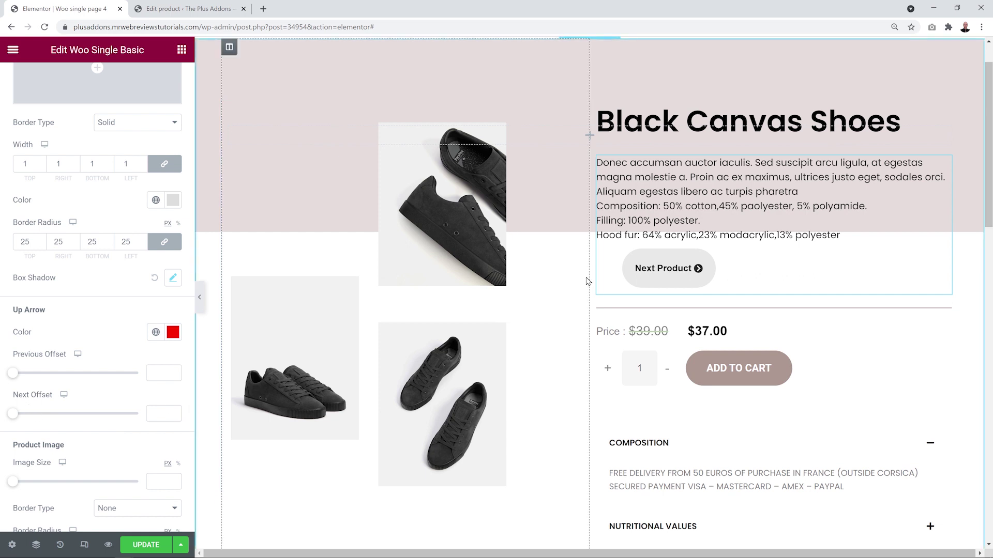
{"action": "mouse_move", "coordinate": [657, 282]}
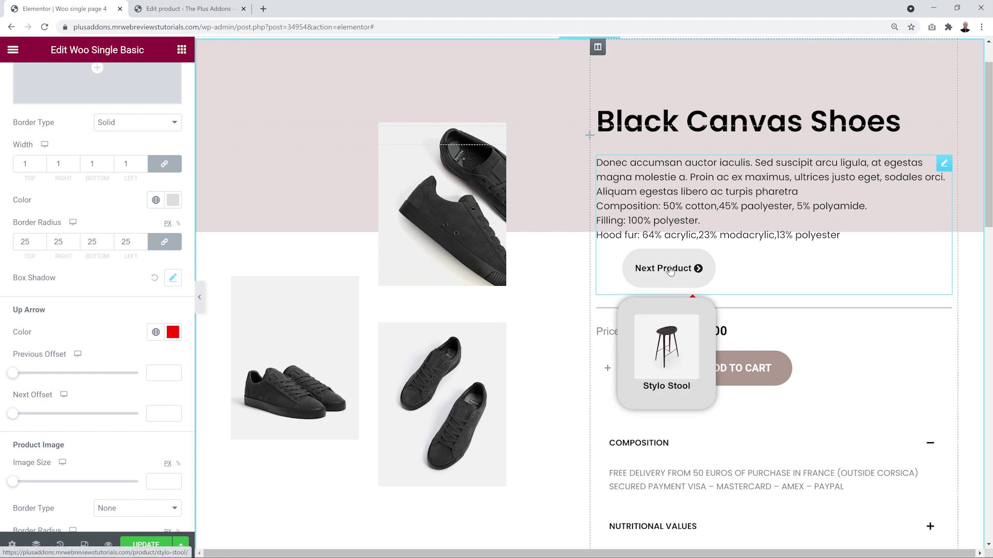
{"action": "left_click", "coordinate": [160, 413]}
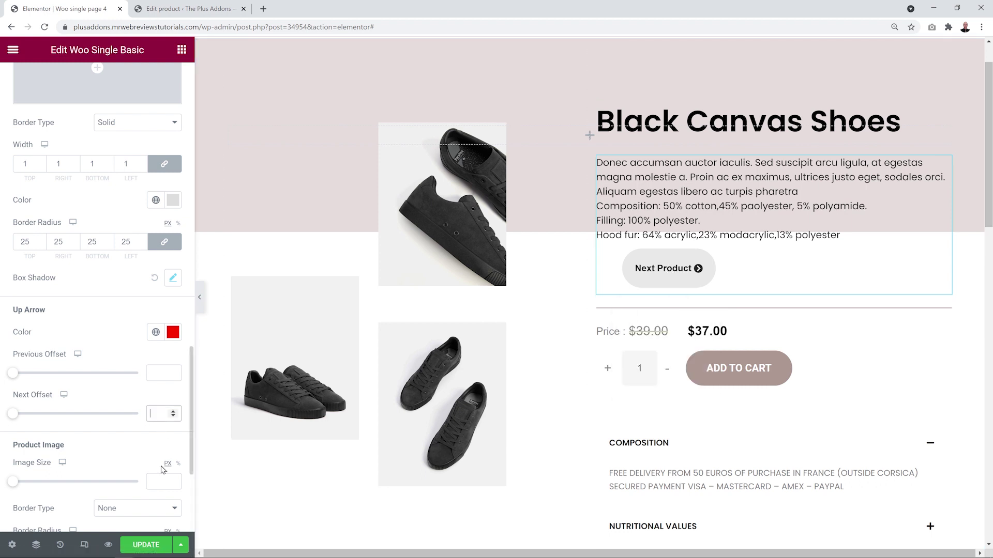
{"action": "type", "text": "75"}
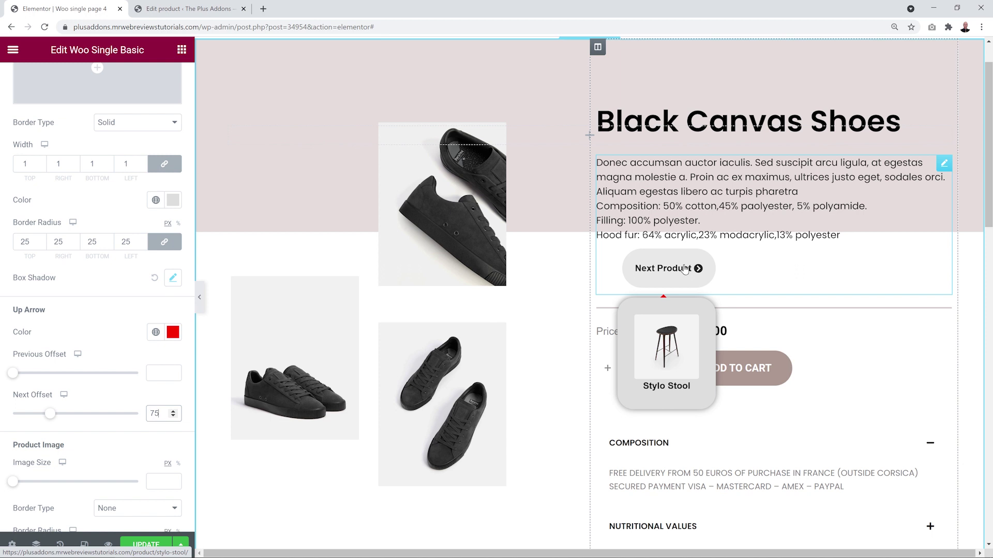
Step: Set the product image size in the popup to 189 px and its border radius to 15 on all sides
{"action": "scroll", "coordinate": [70, 305], "scroll_direction": "down", "scroll_amount": 4}
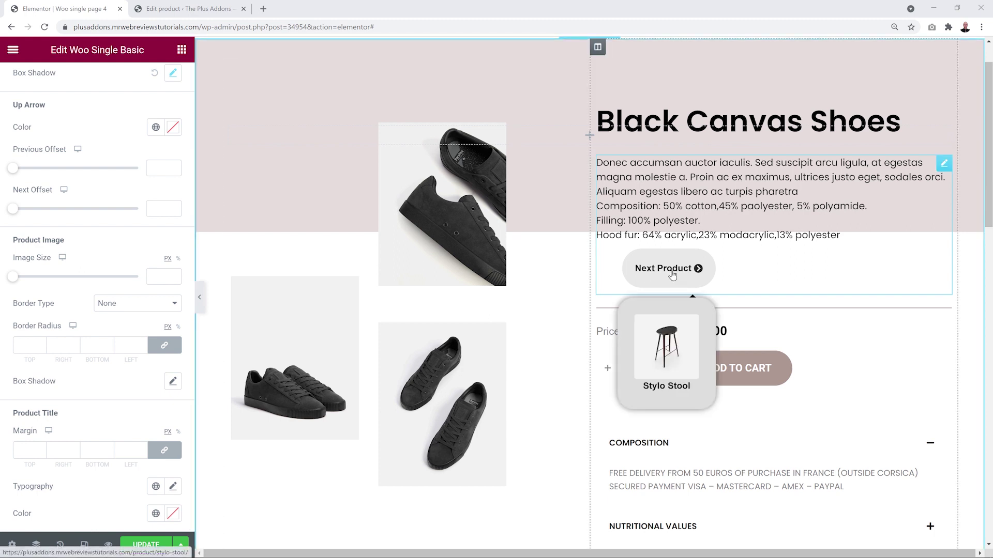
{"action": "left_click_drag", "start_coordinate": [13, 277], "coordinate": [60, 277]}
{"action": "mouse_move", "coordinate": [675, 273]}
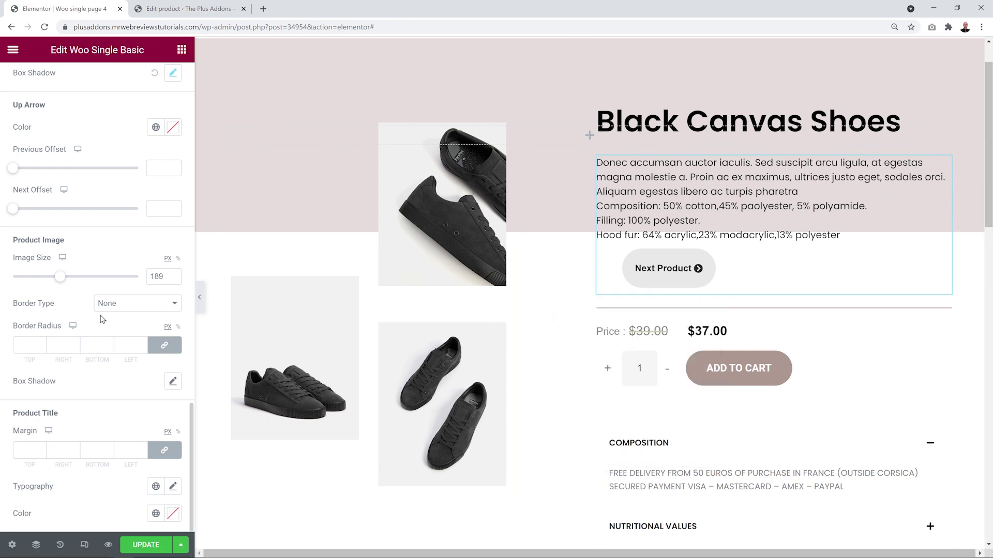
{"action": "left_click", "coordinate": [25, 345]}
{"action": "type", "text": "15"}
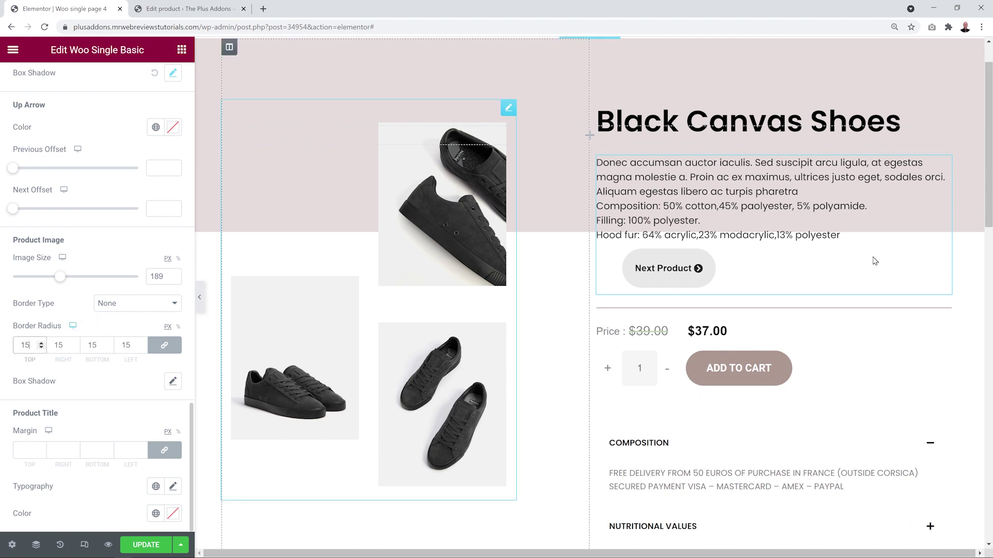
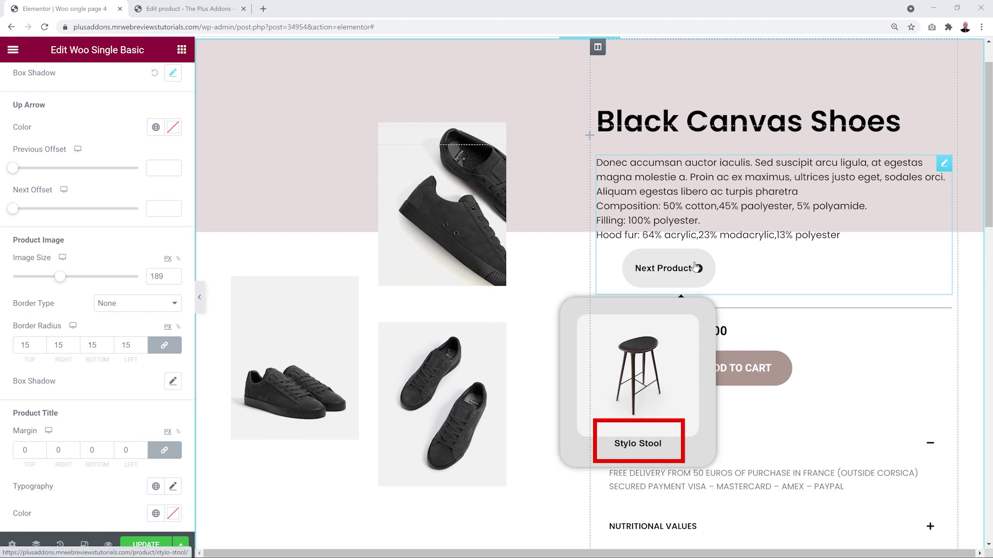
Step: Unlink the product title's margins, set only the top margin to 20, and set its typography to Poppins, size 20, weight 900
{"action": "left_click", "coordinate": [167, 453]}
{"action": "left_click", "coordinate": [28, 450]}
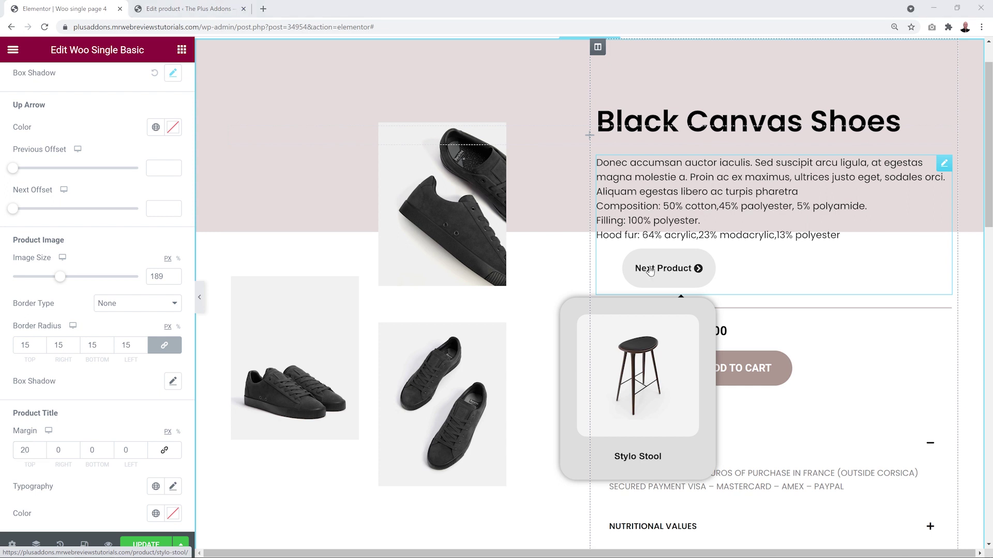
{"action": "left_click", "coordinate": [173, 488]}
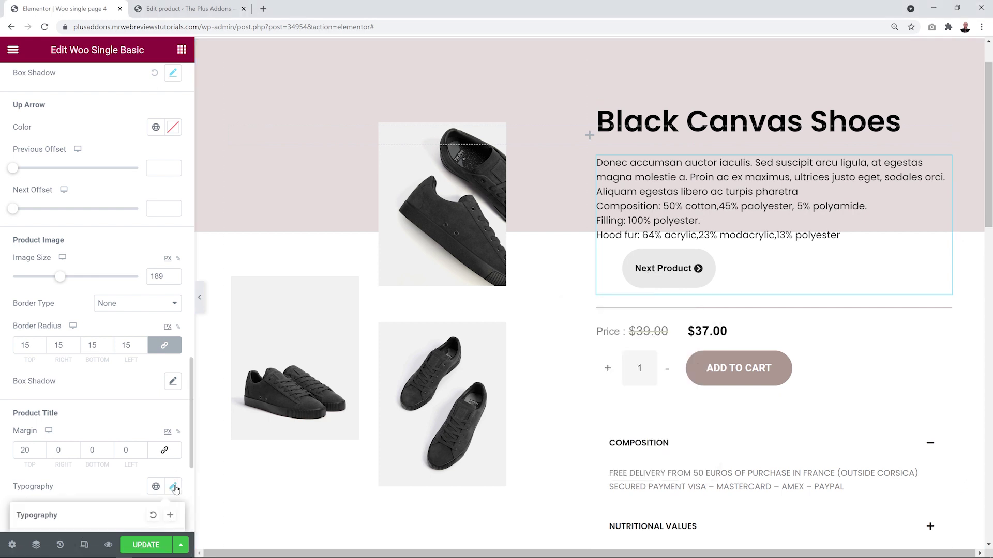
{"action": "scroll", "coordinate": [155, 362], "scroll_direction": "down", "scroll_amount": 5}
{"action": "left_click_drag", "start_coordinate": [154, 330], "coordinate": [139, 335]}
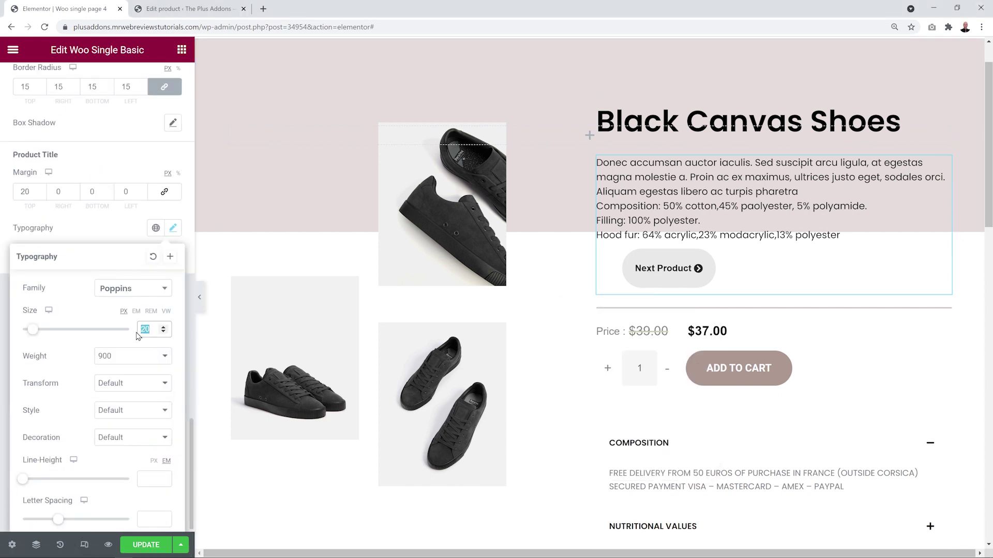
{"action": "left_click", "coordinate": [137, 357]}
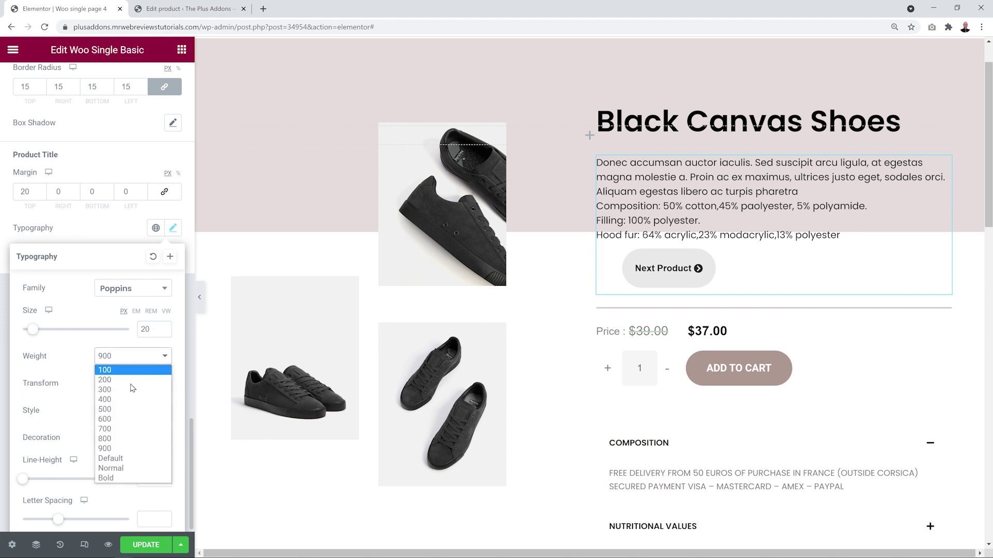
{"action": "left_click", "coordinate": [132, 448]}
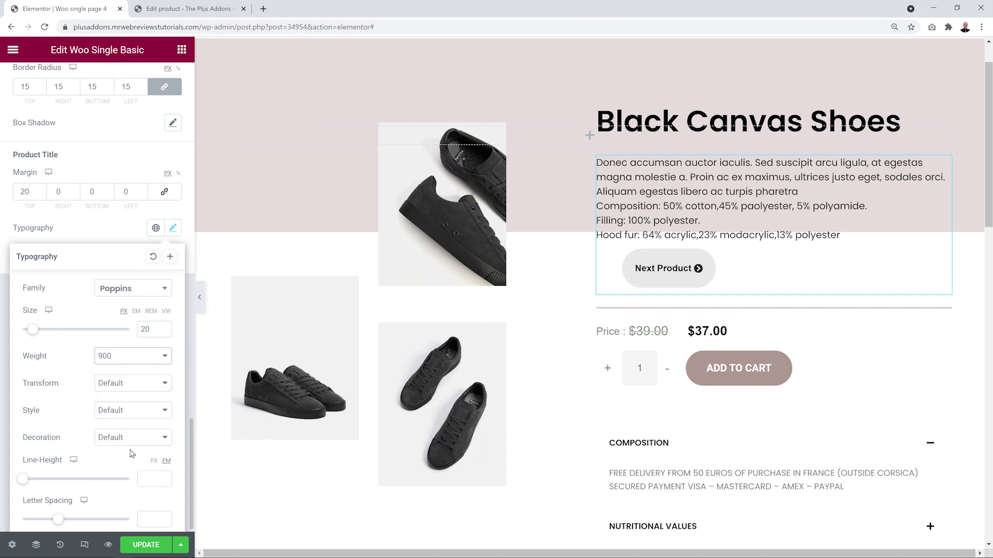
{"action": "left_click", "coordinate": [110, 233]}
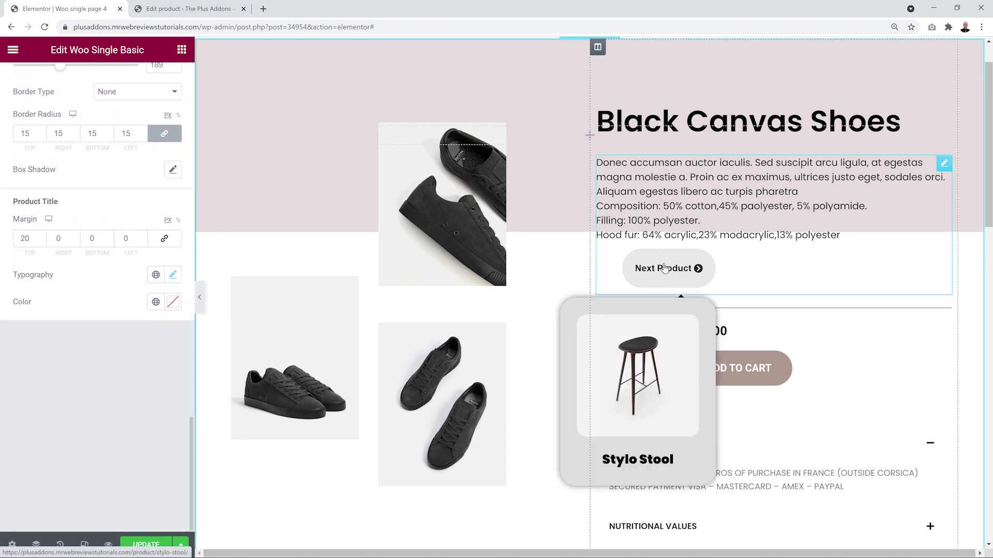
Step: Try right and center alignment for the Woo Single Basic content
{"action": "scroll", "coordinate": [161, 377], "scroll_direction": "up", "scroll_amount": 8}
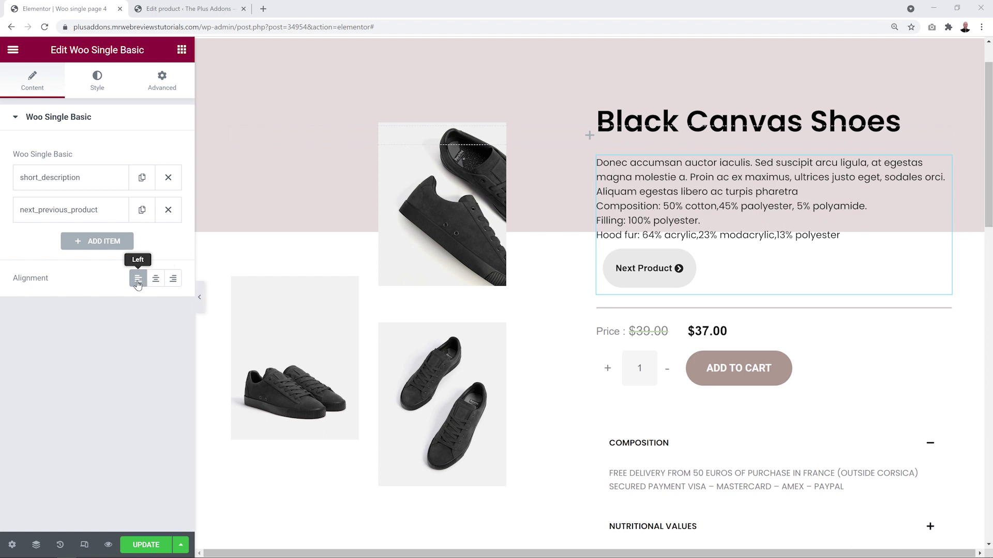
{"action": "left_click", "coordinate": [174, 281]}
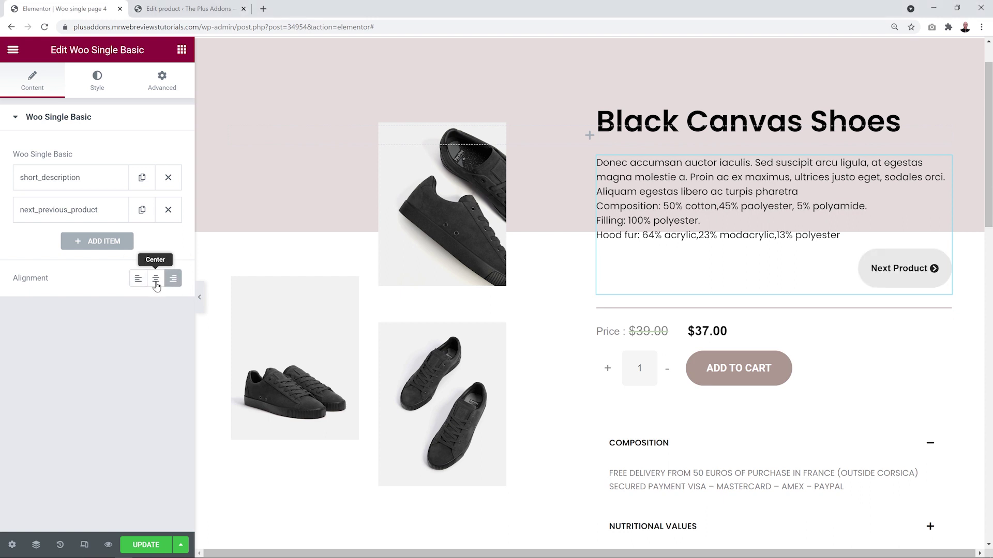
{"action": "left_click", "coordinate": [156, 282]}
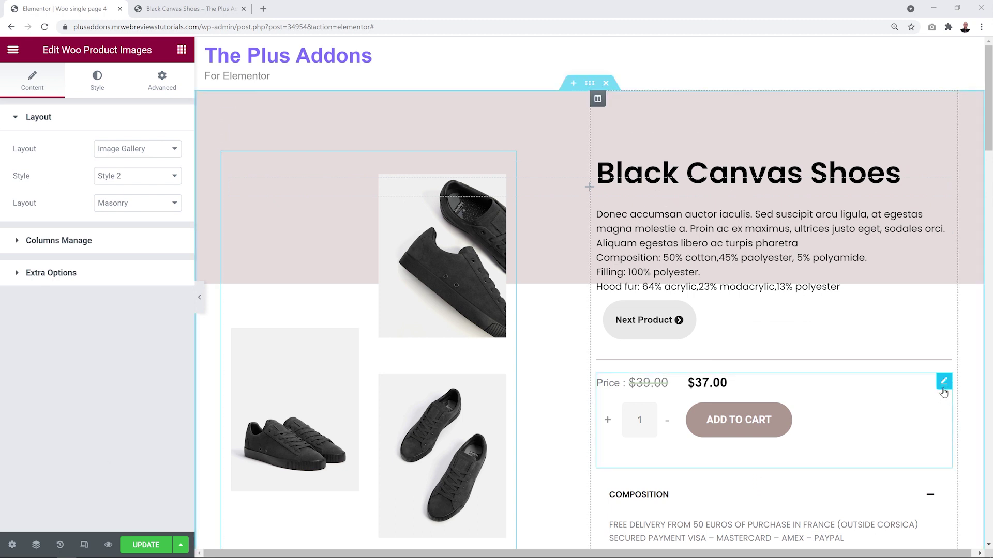
Step: Add a third item to the Woo Single Pricing widget and set it to Stock
{"action": "left_click", "coordinate": [943, 382]}
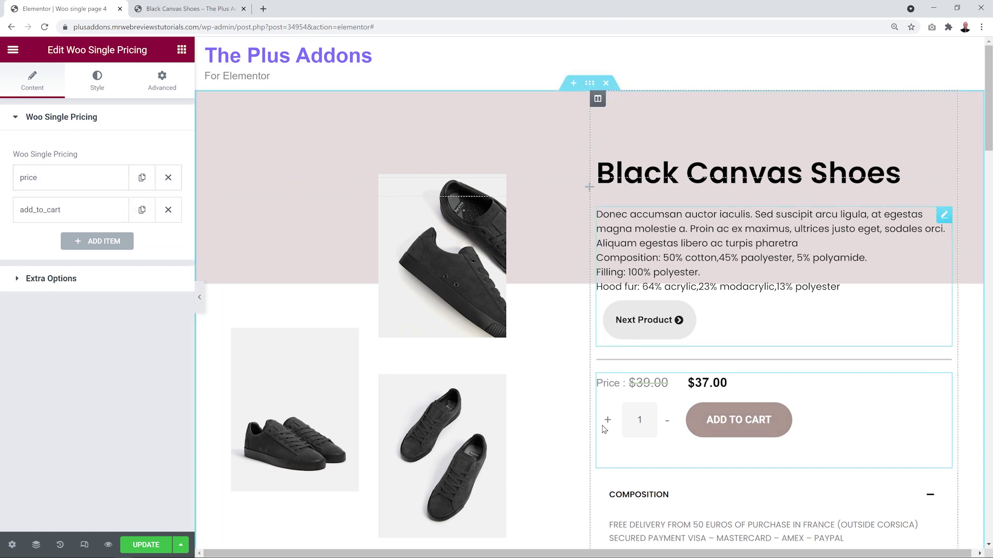
{"action": "left_click", "coordinate": [114, 245]}
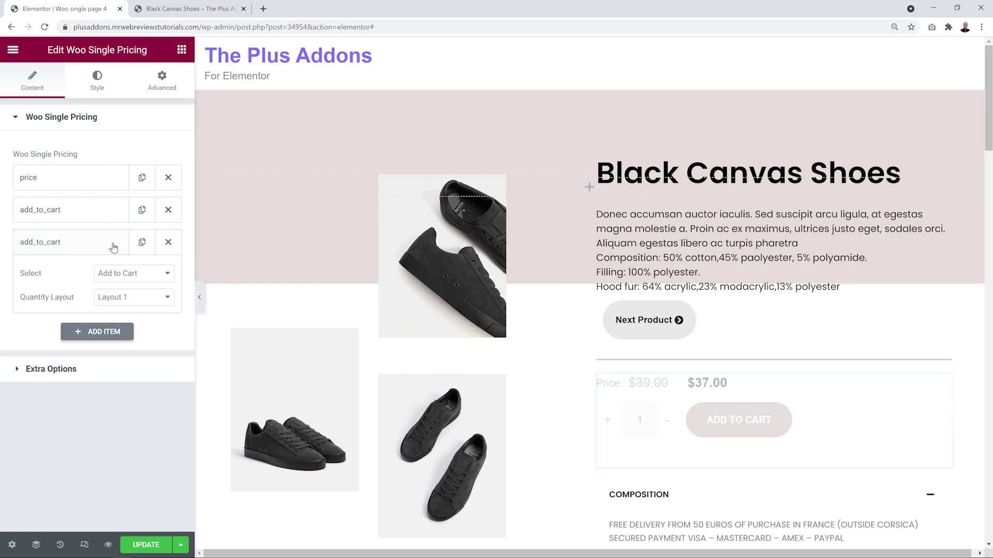
{"action": "left_click", "coordinate": [162, 274]}
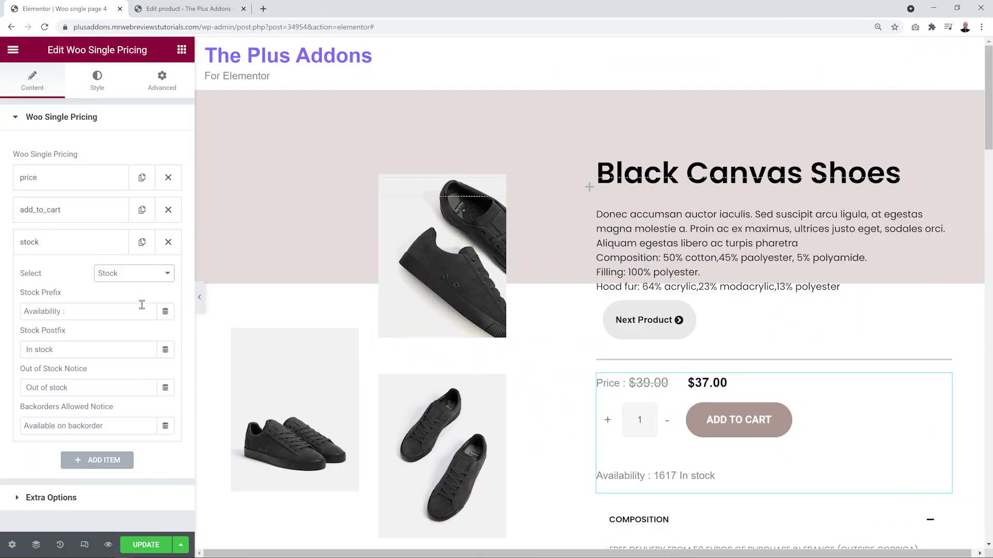
Step: Check the product's stock quantity in its inventory data, then review the stock item's prefix and postfix in the Elementor template
{"action": "left_click", "coordinate": [204, 14]}
{"action": "scroll", "coordinate": [483, 282], "scroll_direction": "down", "scroll_amount": 8}
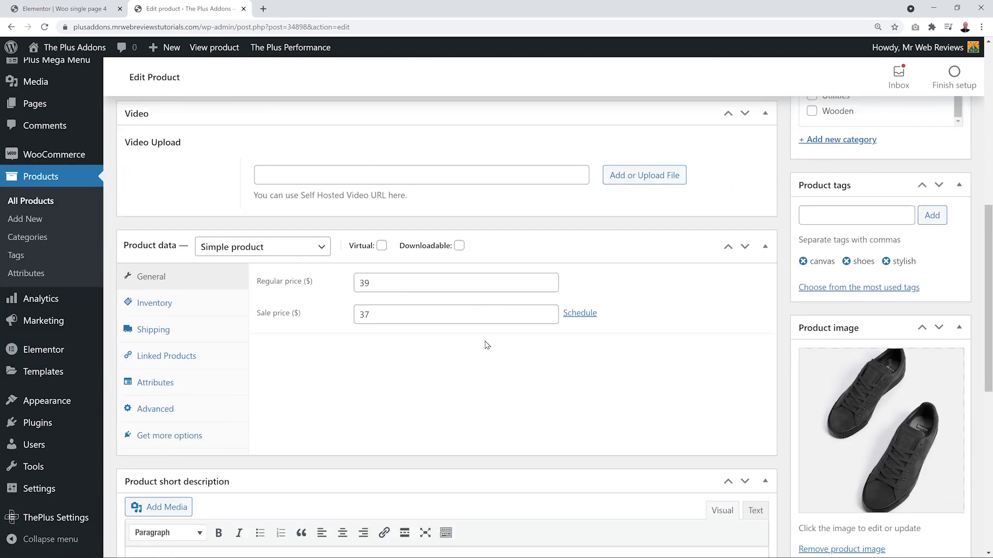
{"action": "left_click", "coordinate": [170, 285]}
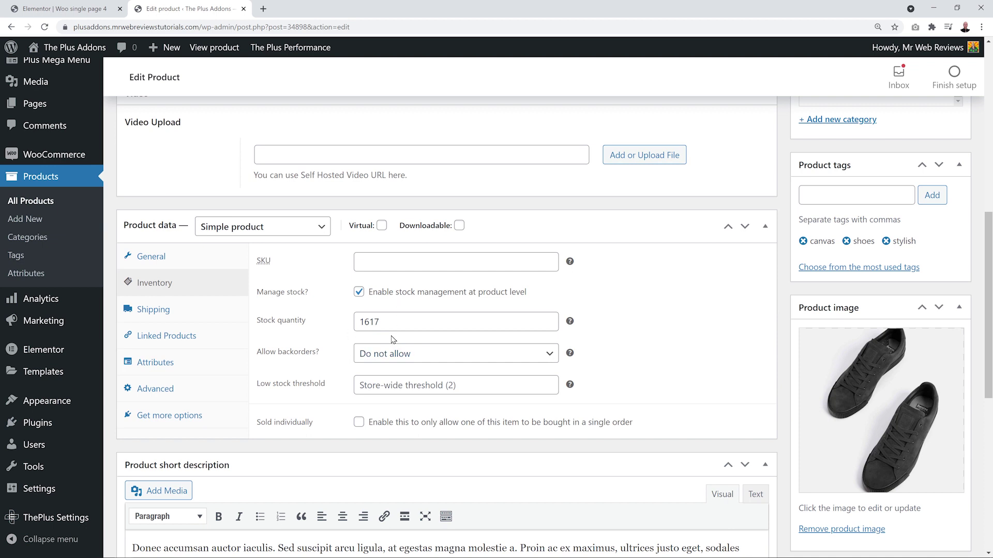
{"action": "left_click", "coordinate": [78, 9]}
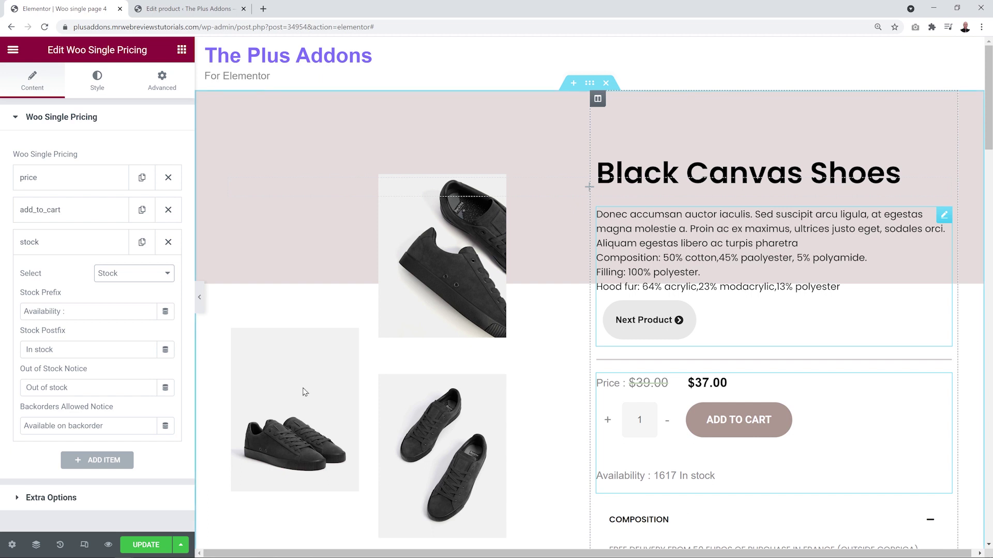
{"action": "left_click_drag", "start_coordinate": [70, 311], "coordinate": [23, 314]}
{"action": "left_click", "coordinate": [74, 351]}
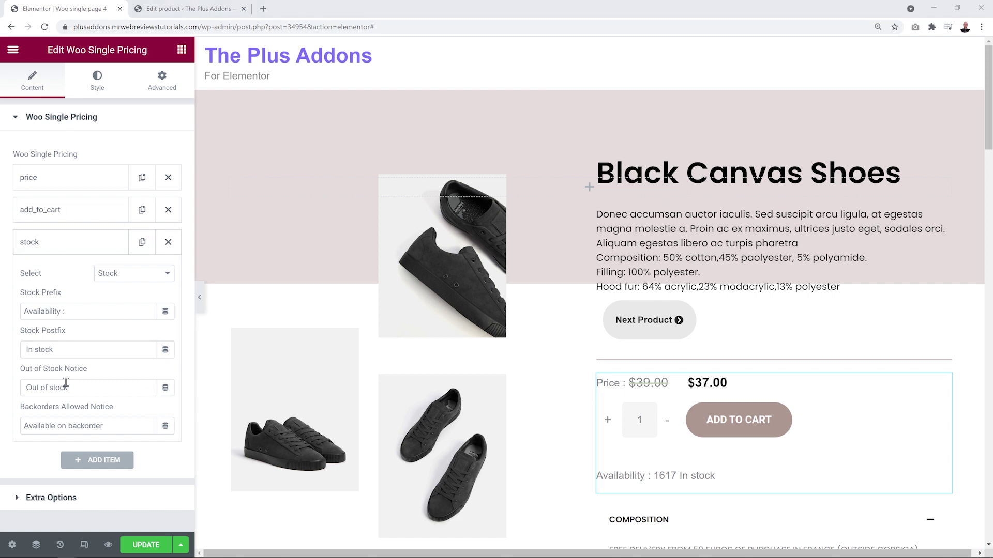
Step: Try enabling the Add to Cart in-stock status for the pricing widget
{"action": "left_click", "coordinate": [52, 497]}
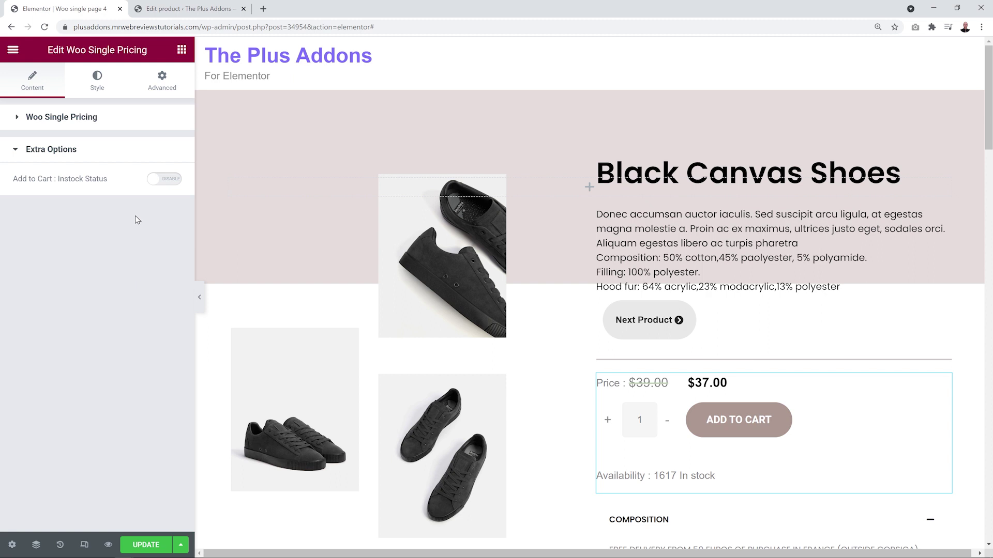
{"action": "left_click", "coordinate": [172, 179]}
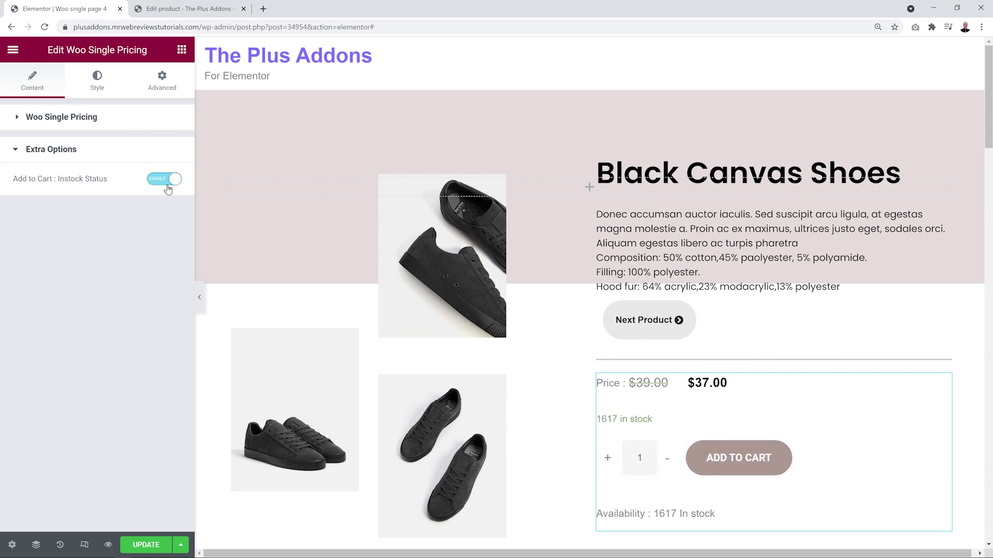
{"action": "left_click", "coordinate": [615, 433]}
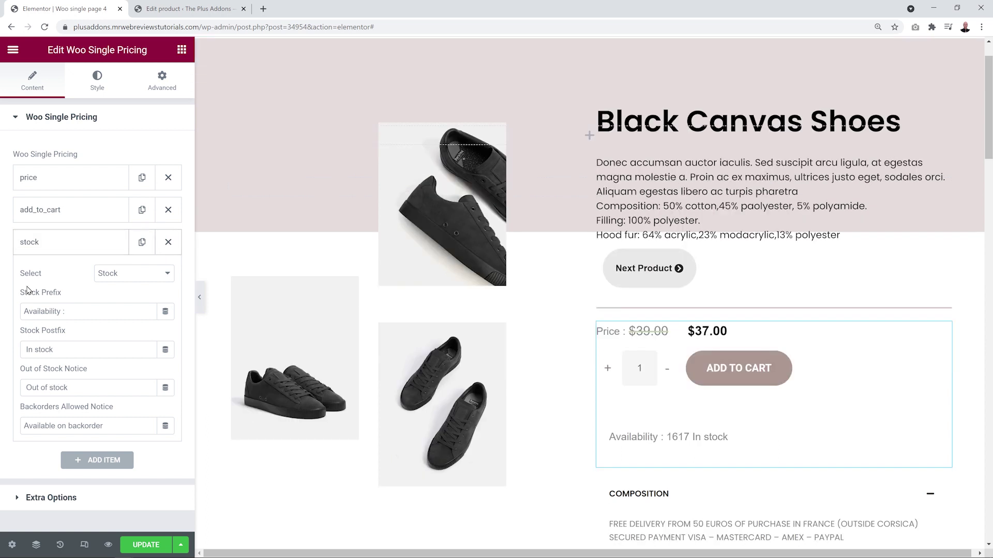
Step: Try #FF0000 as the stock text color, reset it, and review the Stock and Out Of Stock style options
{"action": "left_click", "coordinate": [98, 83]}
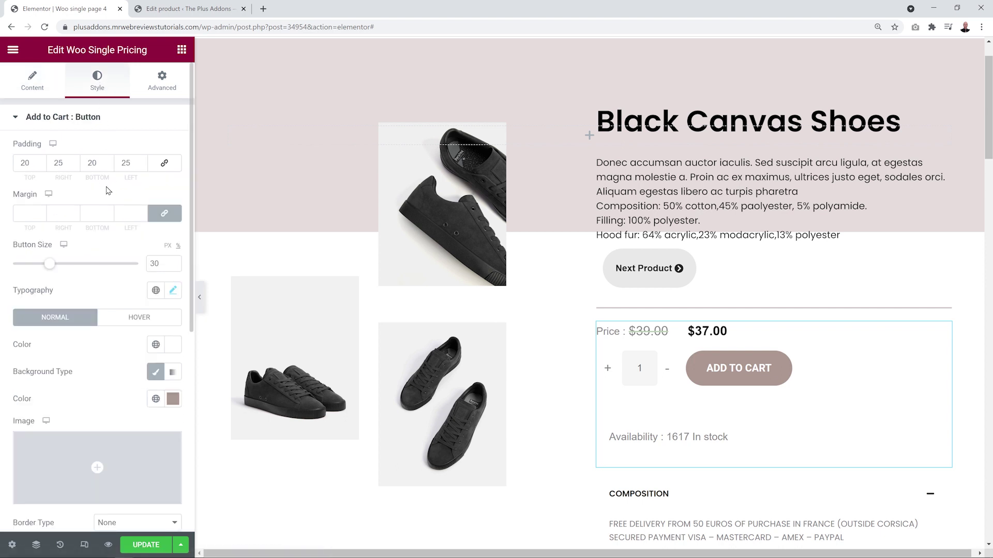
{"action": "left_click", "coordinate": [47, 127]}
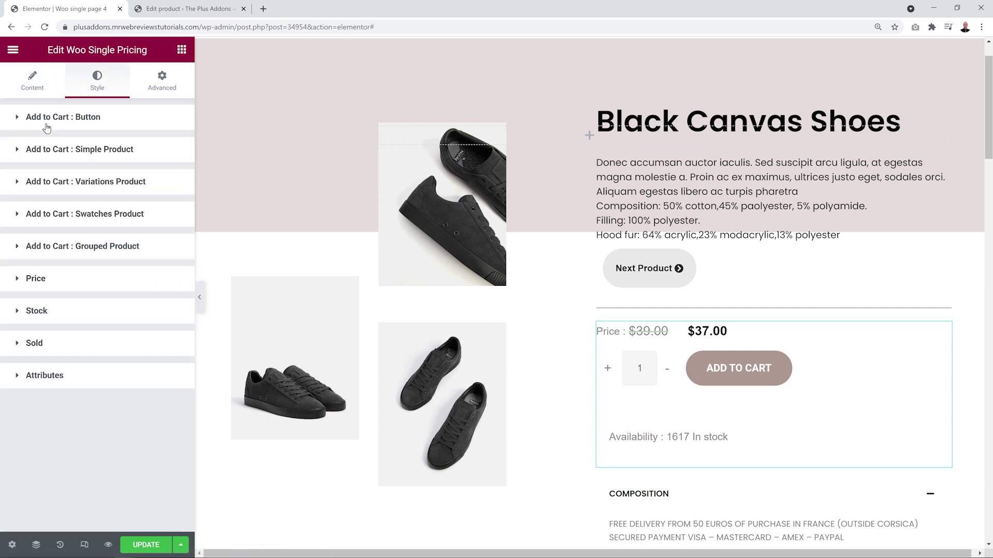
{"action": "left_click", "coordinate": [50, 316]}
{"action": "scroll", "coordinate": [84, 356], "scroll_direction": "down", "scroll_amount": 3}
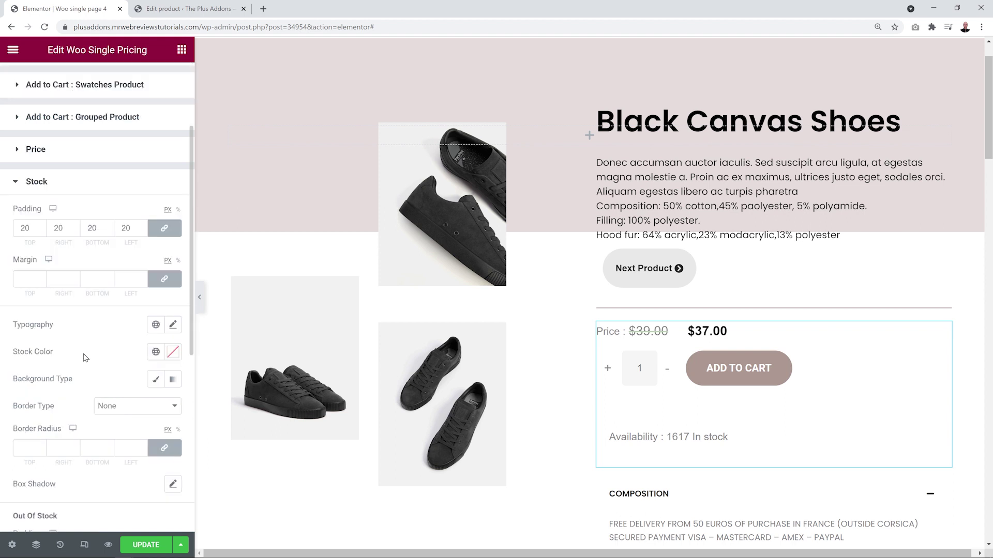
{"action": "scroll", "coordinate": [85, 358], "scroll_direction": "down", "scroll_amount": 3}
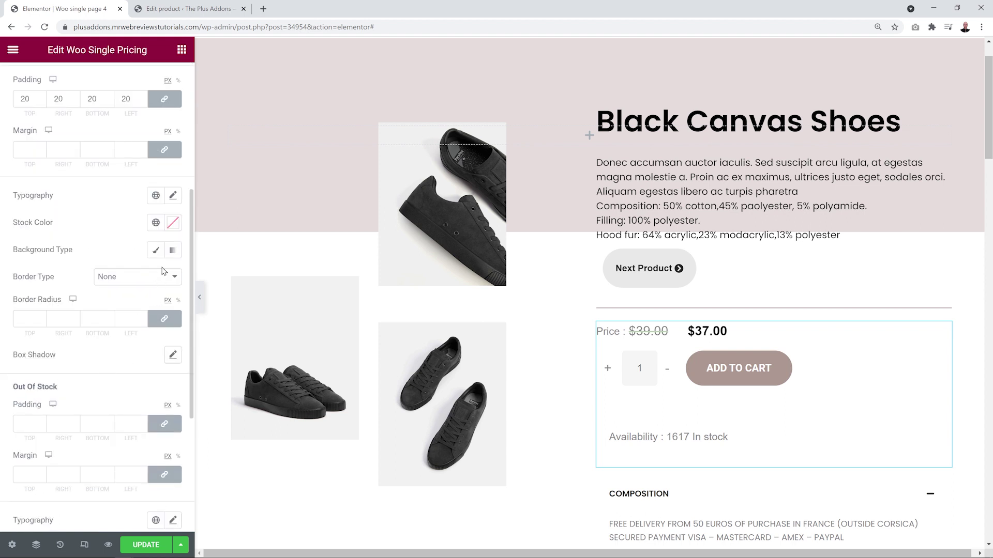
{"action": "left_click", "coordinate": [172, 222]}
{"action": "type", "text": "#FF0000"}
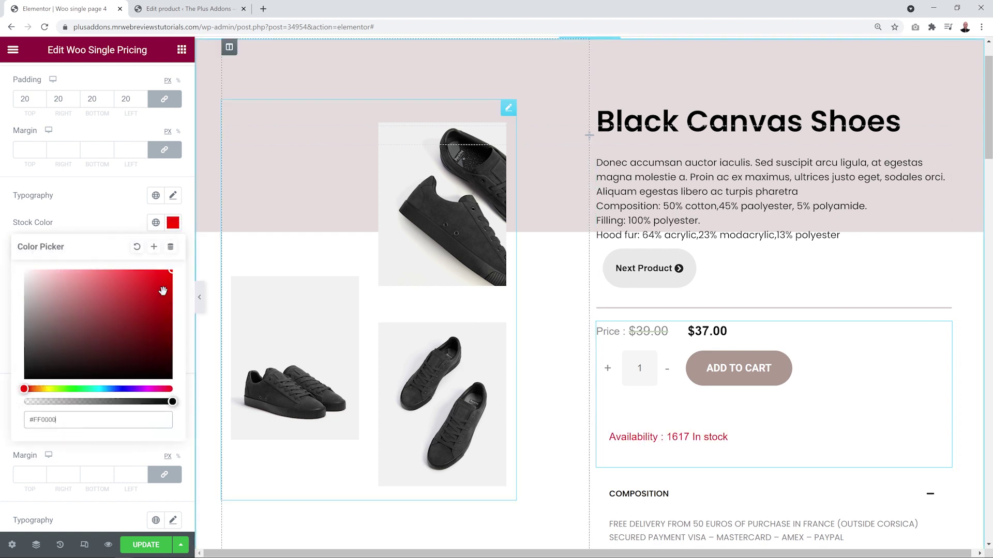
{"action": "left_click", "coordinate": [136, 247]}
{"action": "left_click", "coordinate": [102, 217]}
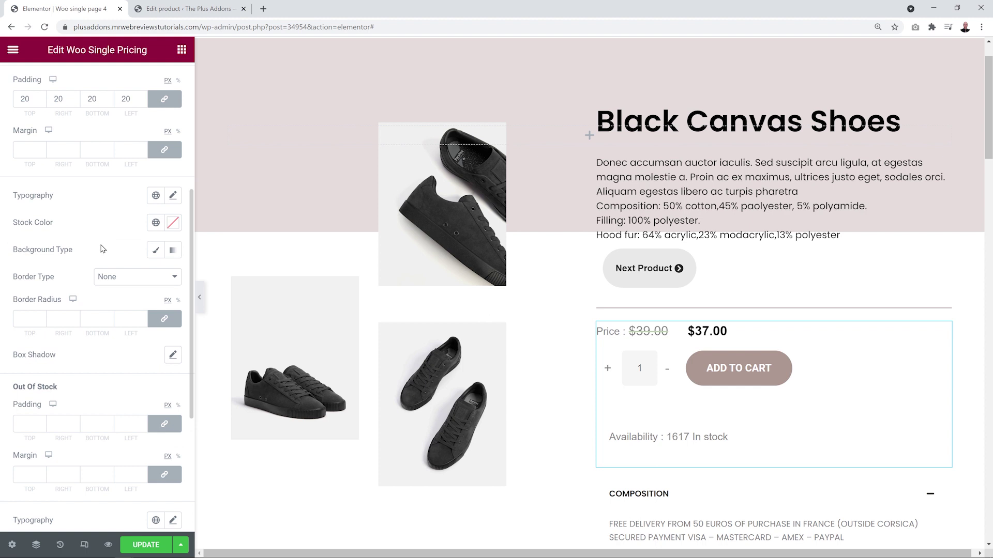
{"action": "scroll", "coordinate": [102, 249], "scroll_direction": "up", "scroll_amount": 3}
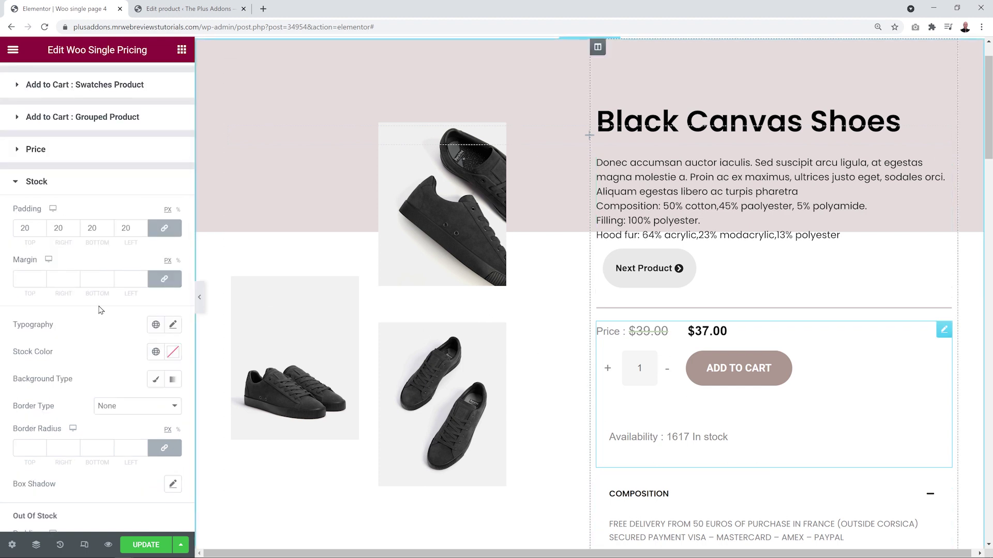
{"action": "scroll", "coordinate": [101, 314], "scroll_direction": "down", "scroll_amount": 3}
{"action": "scroll", "coordinate": [101, 314], "scroll_direction": "down", "scroll_amount": 3}
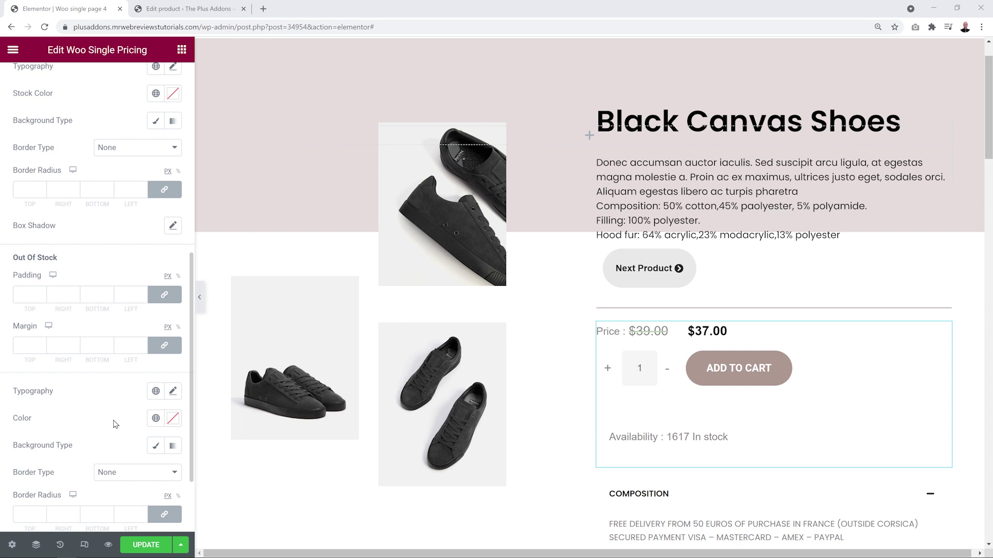
Step: Switch the third pricing item to Sold and check the ordered quantity of Black Canvas Shoes in the completed WooCommerce order
{"action": "left_click", "coordinate": [169, 274]}
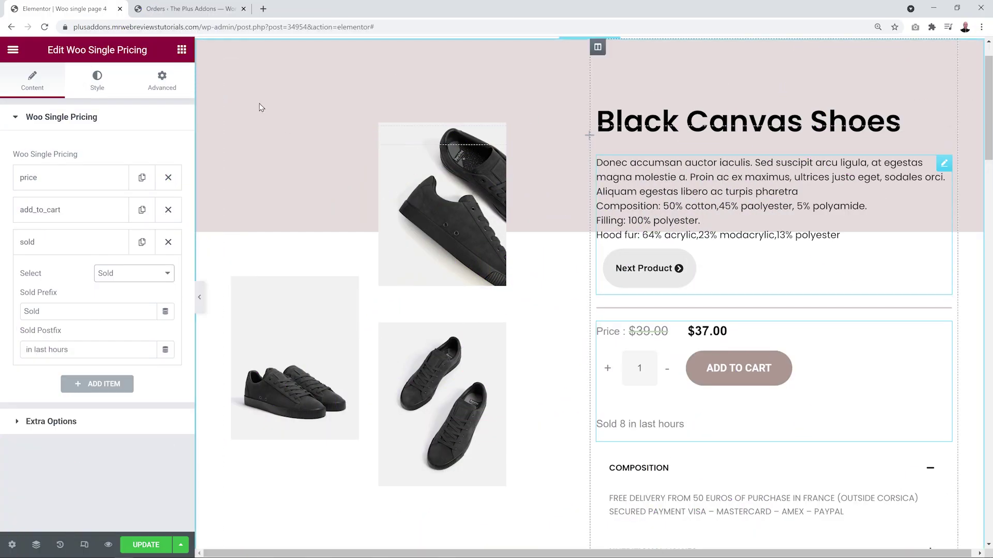
{"action": "left_click", "coordinate": [190, 9]}
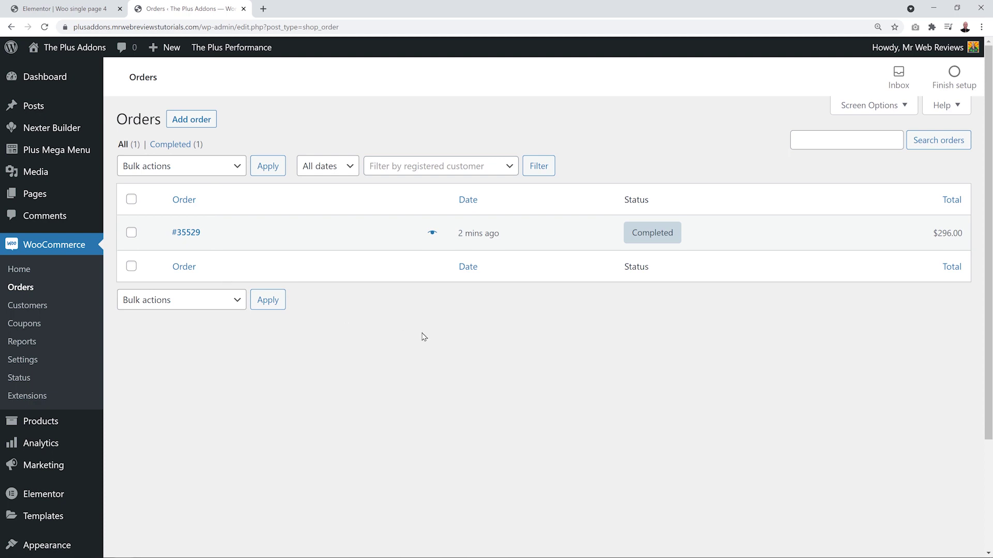
{"action": "left_click", "coordinate": [185, 232]}
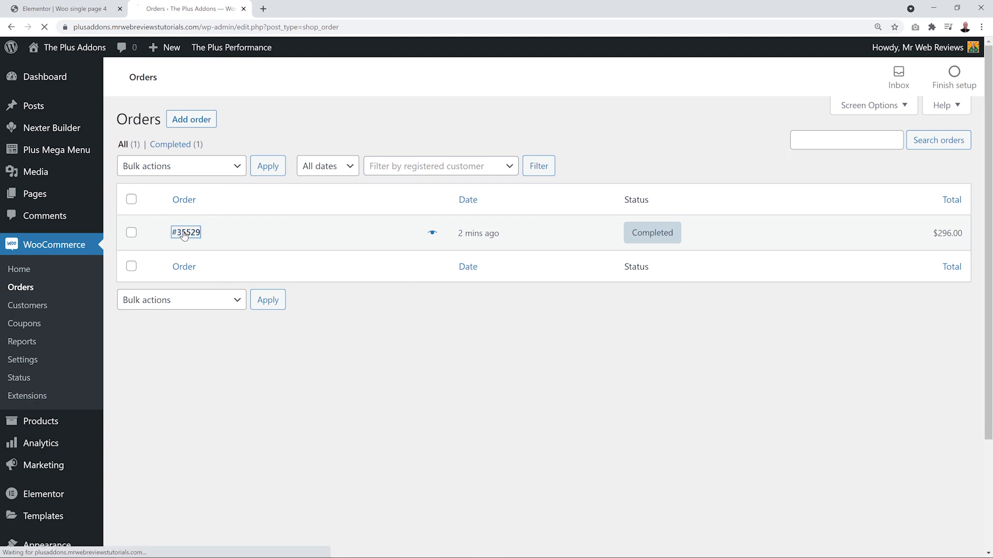
{"action": "scroll", "coordinate": [558, 348], "scroll_direction": "down", "scroll_amount": 1}
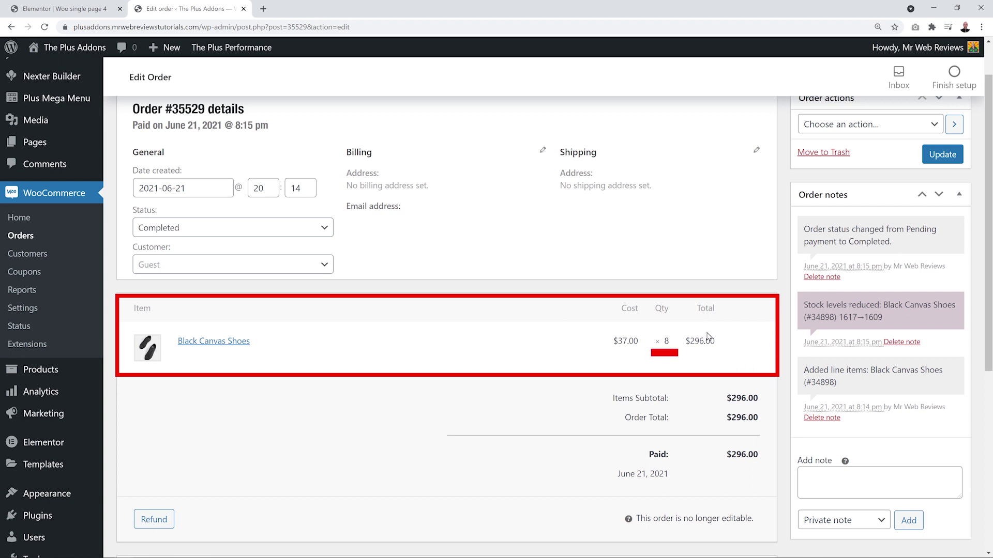
{"action": "left_click", "coordinate": [65, 8]}
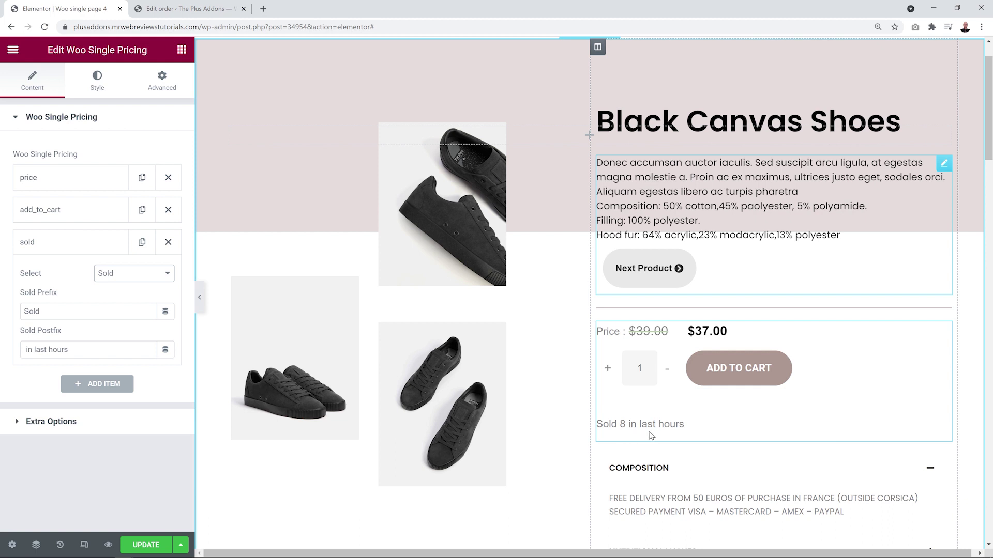
Step: Clear the sold item's prefix and set its postfix to "sold in last hours"
{"action": "left_click_drag", "start_coordinate": [61, 306], "coordinate": [5, 311]}
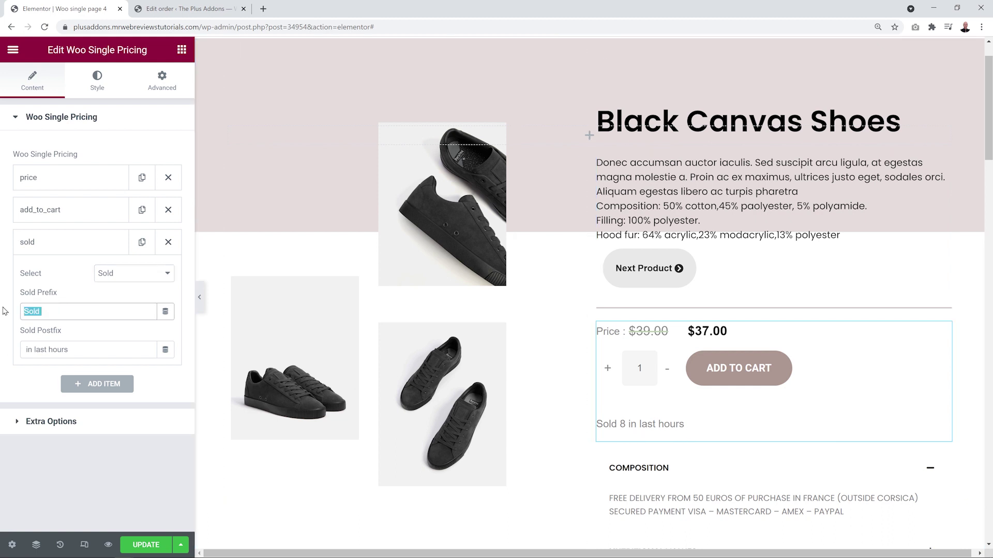
{"action": "key", "text": "BackSpace"}
{"action": "left_click", "coordinate": [23, 351]}
{"action": "type", "text": "sold"}
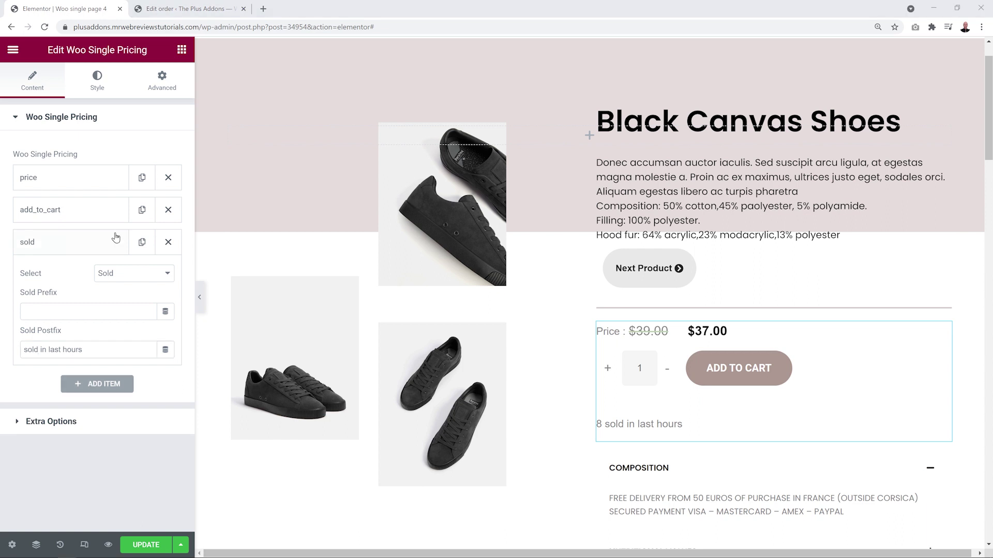
Step: Try styling the sold text with color #FF0000 and typography weight 900
{"action": "left_click", "coordinate": [97, 92]}
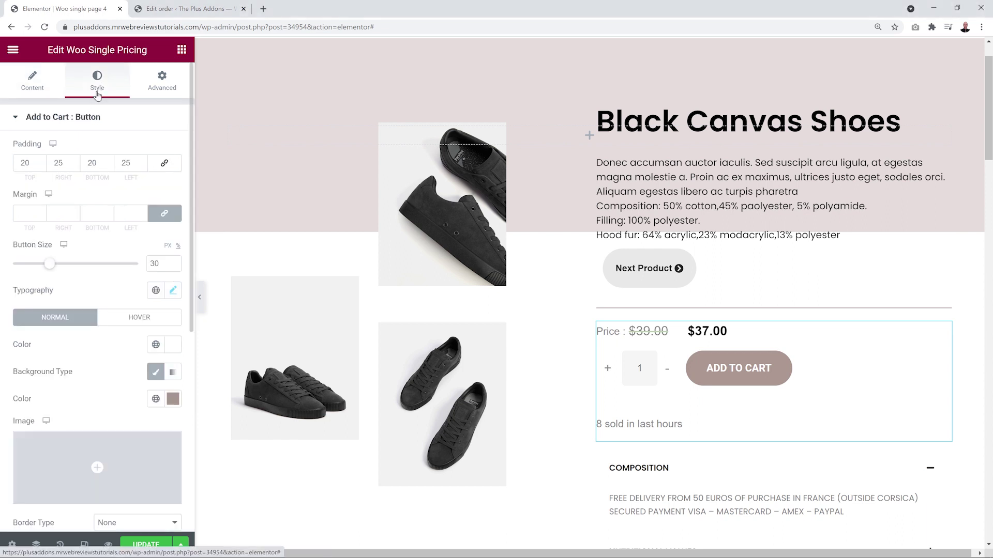
{"action": "left_click", "coordinate": [67, 118]}
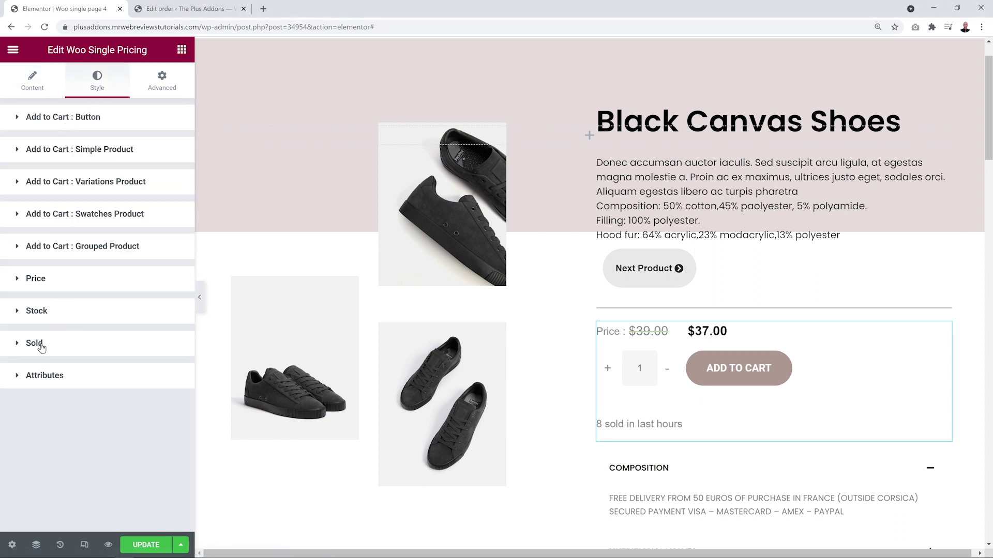
{"action": "left_click", "coordinate": [34, 343]}
{"action": "scroll", "coordinate": [47, 348], "scroll_direction": "down", "scroll_amount": 3}
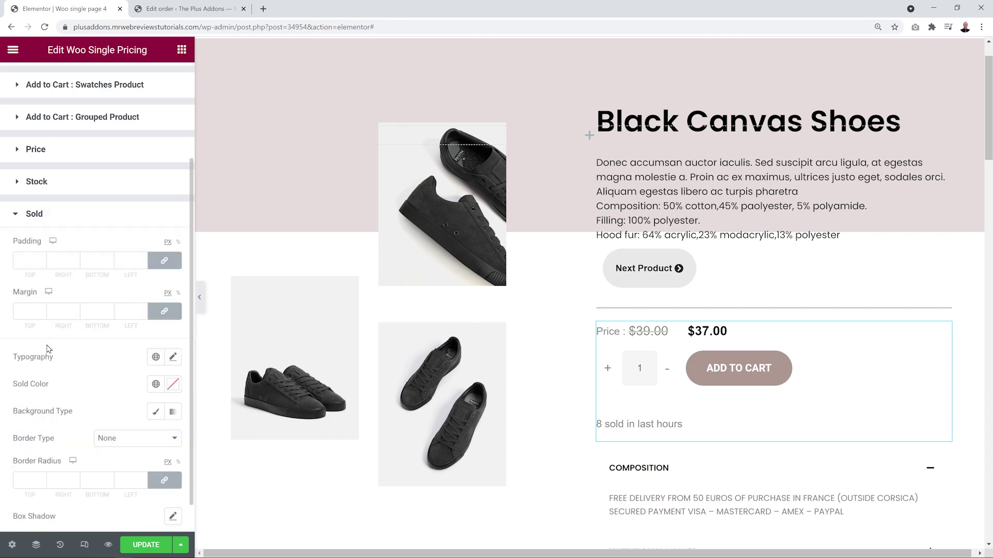
{"action": "left_click", "coordinate": [172, 349]}
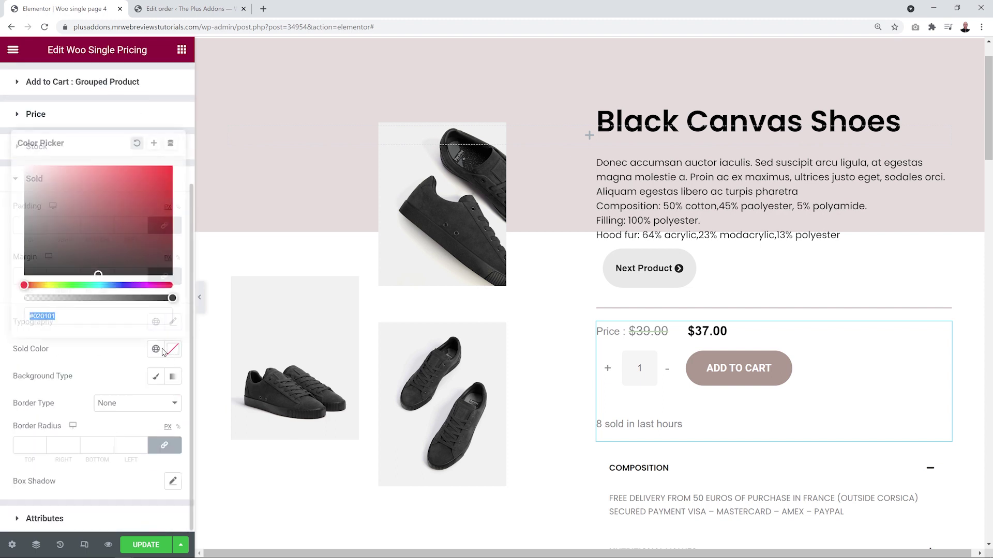
{"action": "type", "text": "#FF0000"}
{"action": "left_click", "coordinate": [148, 353]}
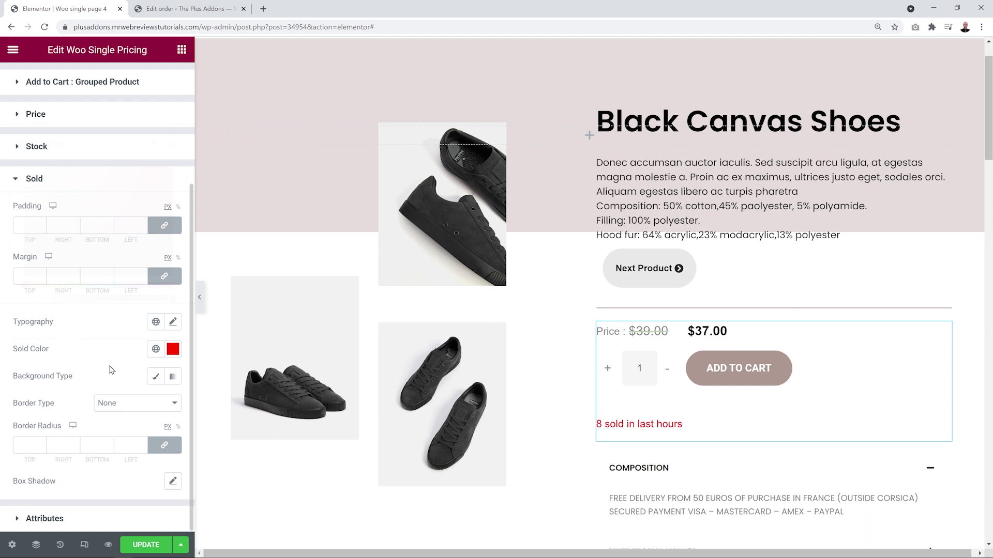
{"action": "left_click", "coordinate": [172, 323]}
{"action": "left_click", "coordinate": [157, 451]}
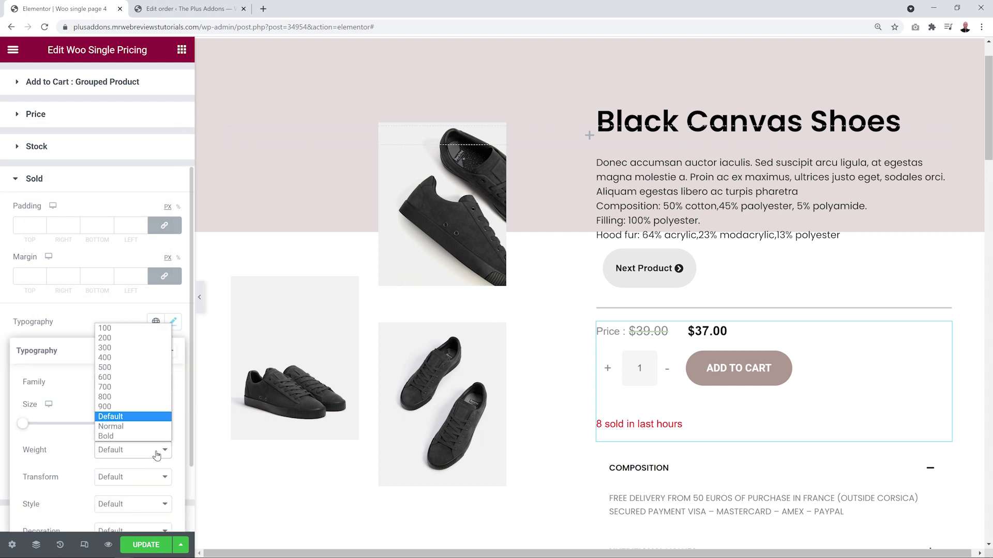
{"action": "left_click", "coordinate": [122, 407]}
{"action": "left_click", "coordinate": [107, 337]}
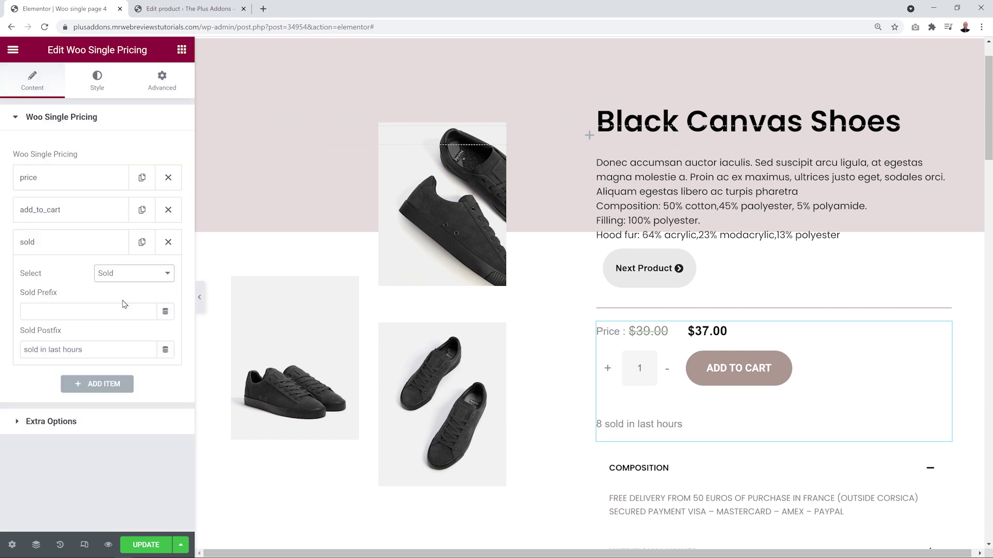
Step: Switch the third pricing item to Attributes with Block display and a label minimum width of 103
{"action": "left_click", "coordinate": [153, 274]}
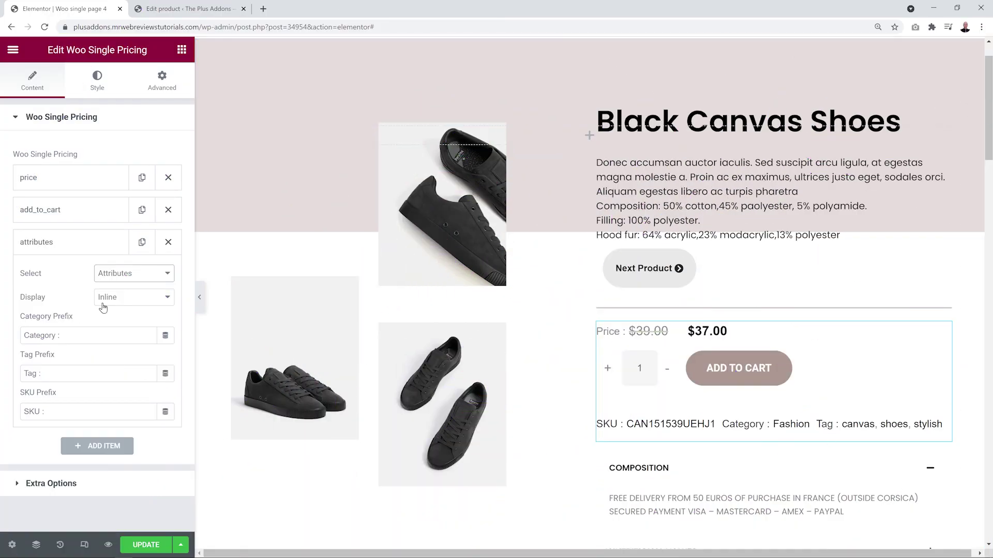
{"action": "left_click", "coordinate": [105, 304]}
{"action": "left_click", "coordinate": [120, 321]}
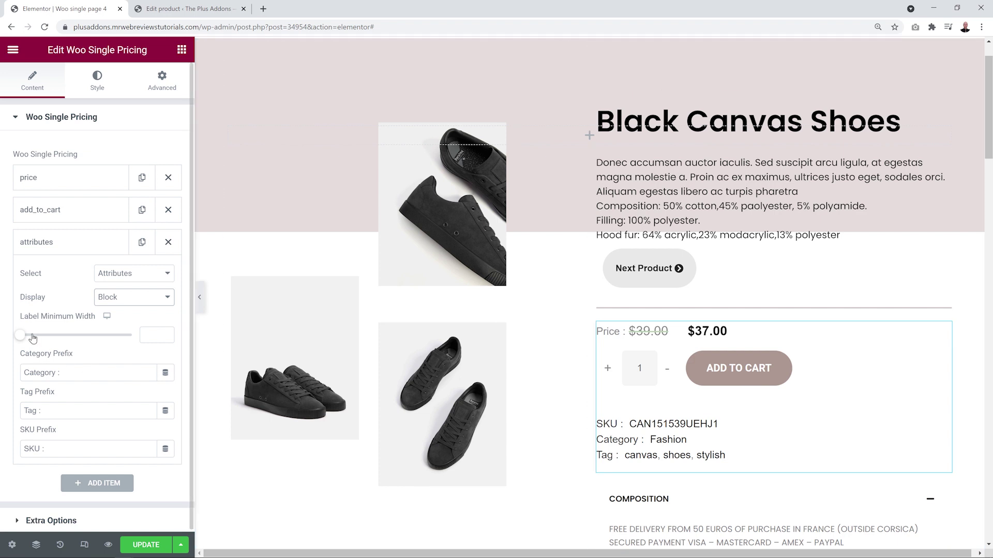
{"action": "left_click_drag", "start_coordinate": [20, 335], "coordinate": [58, 335]}
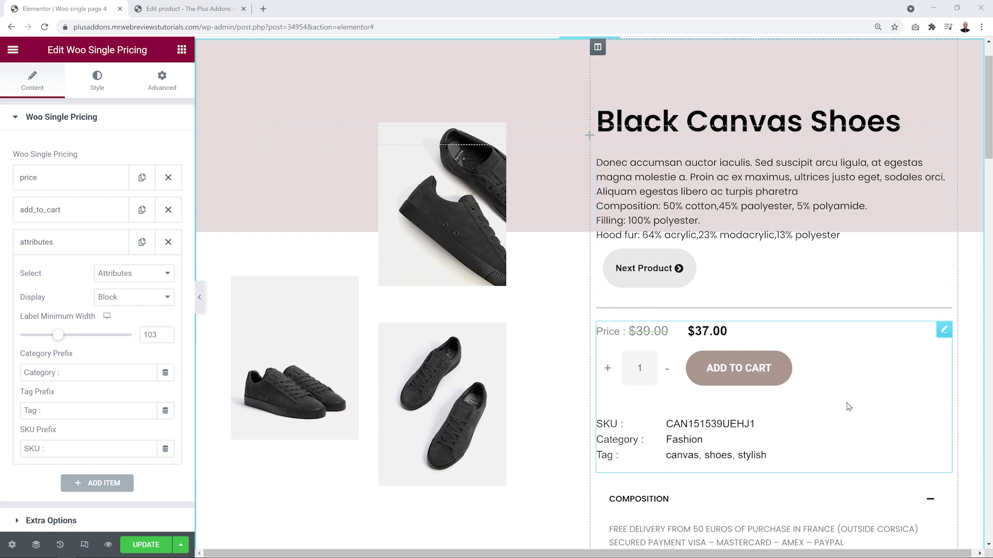
Step: Expand the price item in the pricing widget and open the widget's Price style settings
{"action": "left_click", "coordinate": [59, 247]}
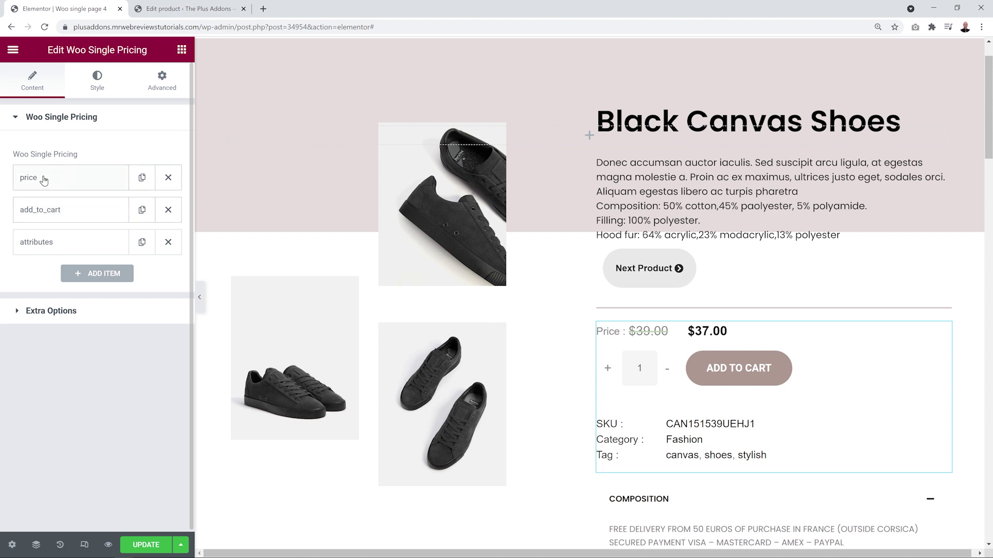
{"action": "left_click", "coordinate": [43, 179]}
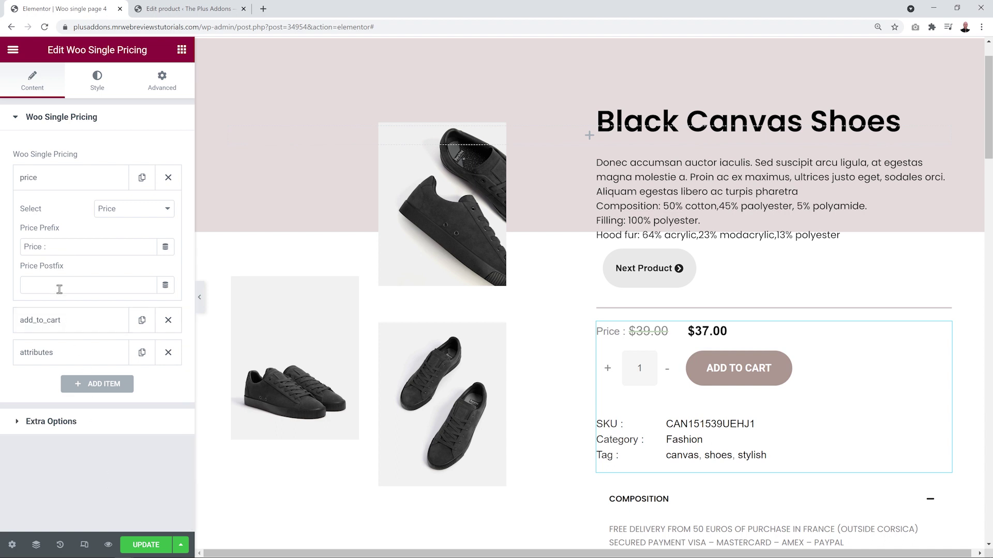
{"action": "left_click", "coordinate": [99, 86]}
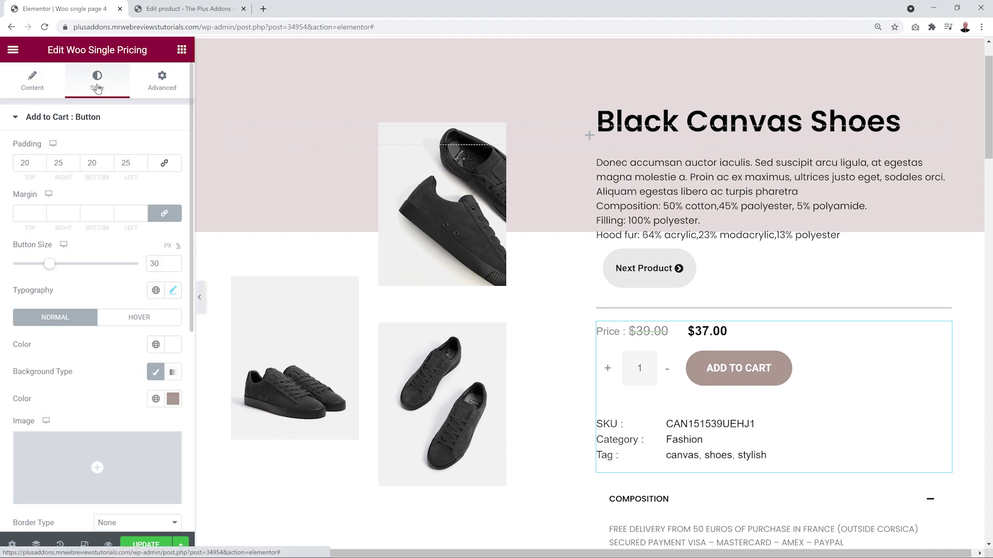
{"action": "left_click", "coordinate": [59, 119]}
{"action": "left_click", "coordinate": [48, 284]}
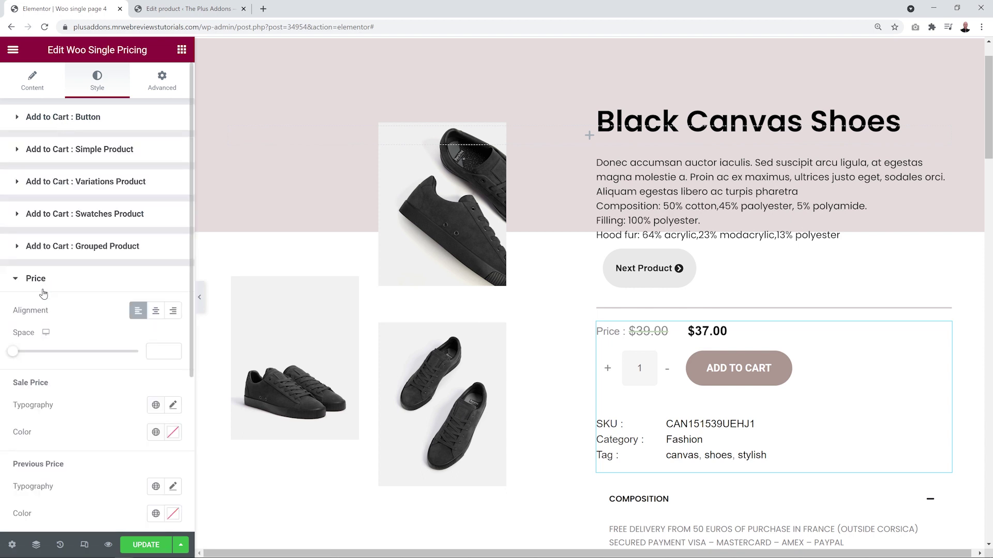
{"action": "scroll", "coordinate": [107, 315], "scroll_direction": "down", "scroll_amount": 3}
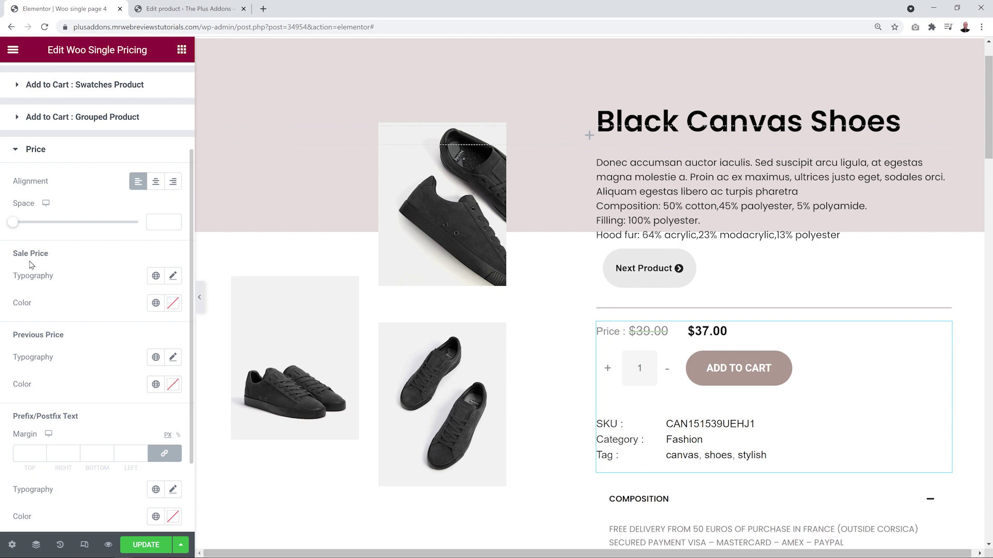
Step: Try coloring the sale price #FD0000, and reset the color
{"action": "left_click", "coordinate": [173, 303]}
{"action": "left_click_drag", "start_coordinate": [140, 390], "coordinate": [175, 351]}
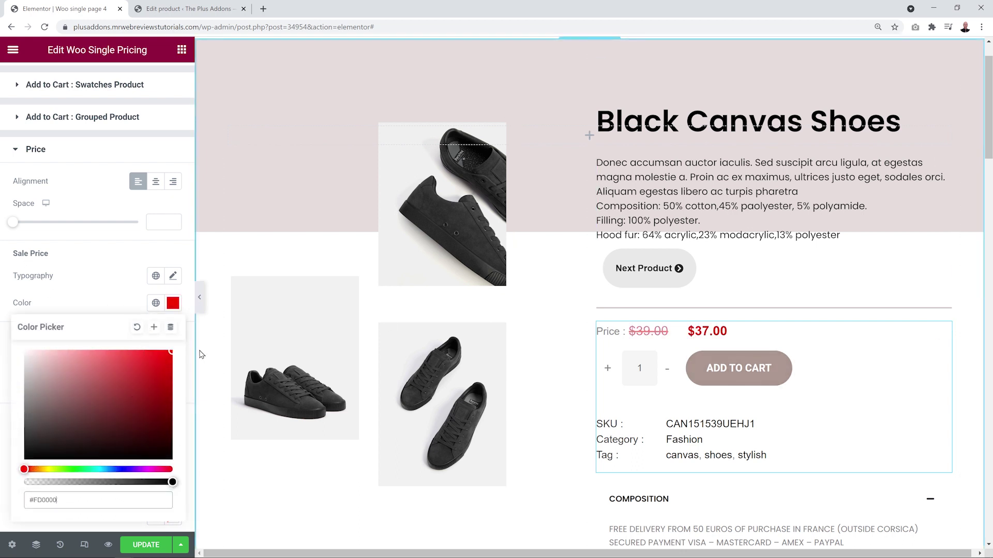
{"action": "left_click", "coordinate": [137, 326]}
Step: Color the previous price red and give the price prefix text a weight of 600 with an underline
{"action": "scroll", "coordinate": [105, 315], "scroll_direction": "down", "scroll_amount": 2}
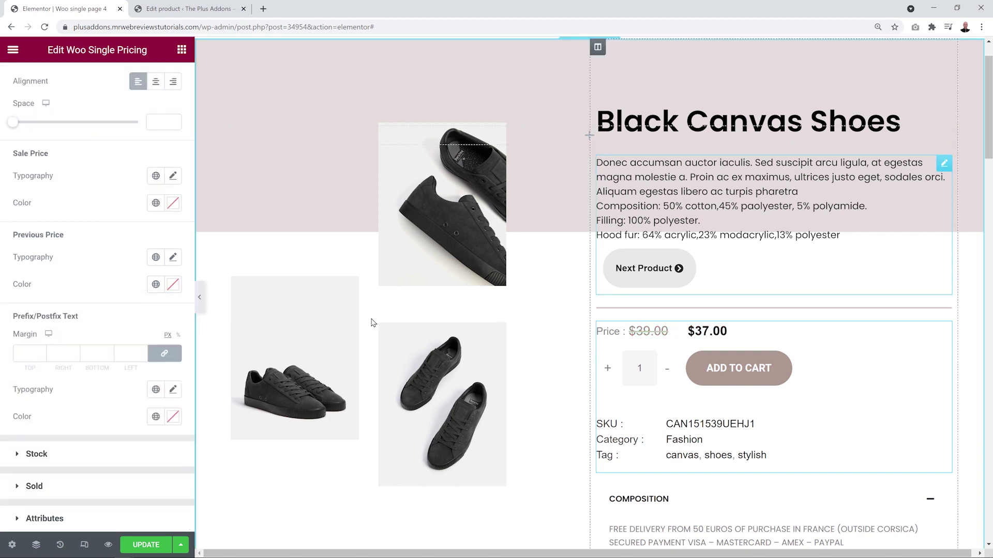
{"action": "left_click", "coordinate": [173, 284]}
{"action": "left_click_drag", "start_coordinate": [129, 381], "coordinate": [175, 331]}
{"action": "left_click", "coordinate": [115, 266]}
{"action": "left_click", "coordinate": [173, 389]}
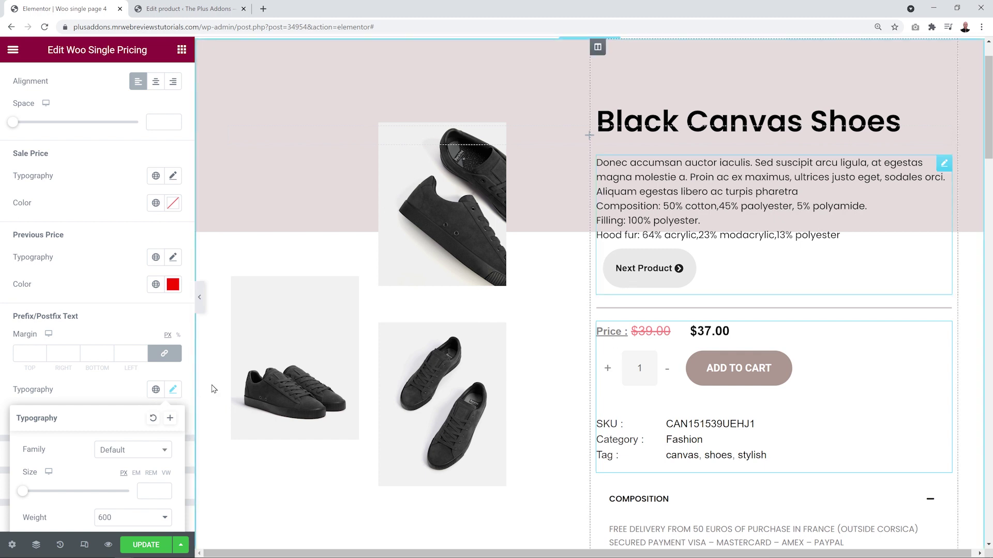
{"action": "left_click", "coordinate": [104, 393]}
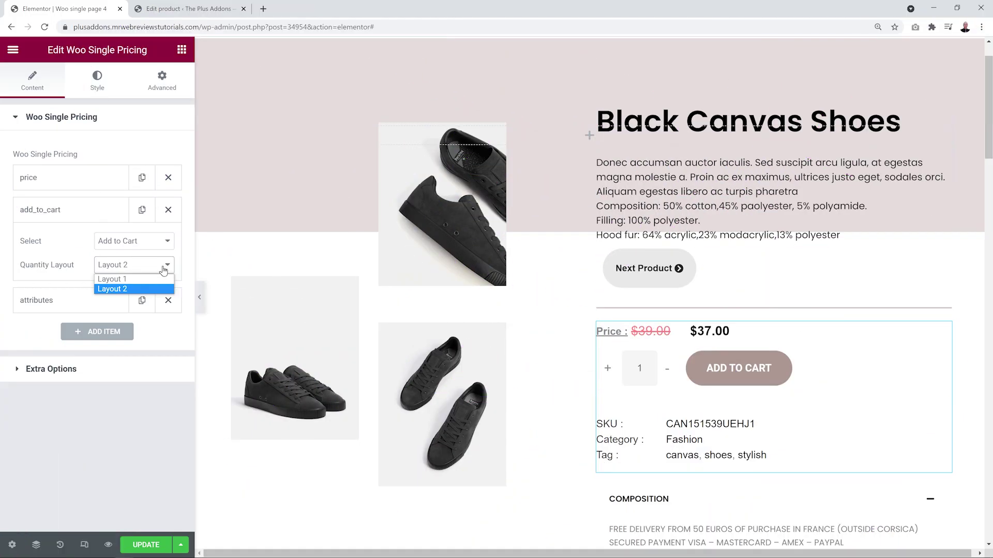
Step: Try Layout 1 as the add-to-cart item's quantity layout, and restore Layout 2
{"action": "left_click", "coordinate": [158, 279]}
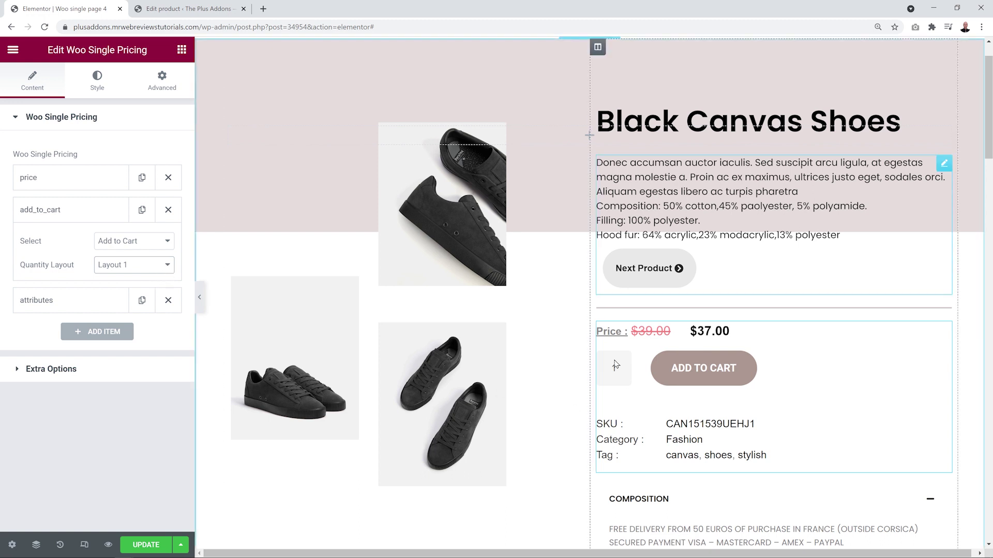
{"action": "left_click", "coordinate": [146, 291]}
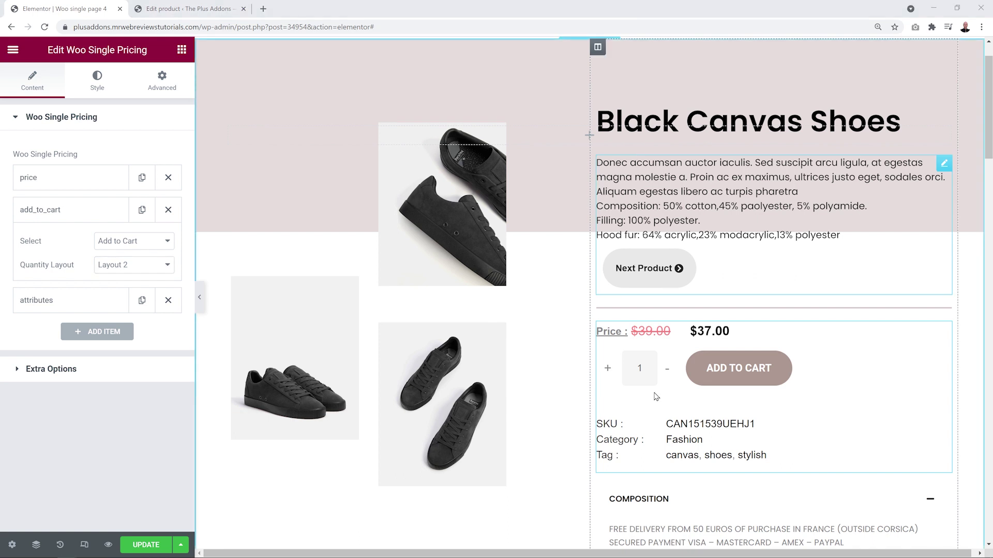
Step: Give the simple product's add-to-cart quantity box a classic light pink background
{"action": "left_click", "coordinate": [100, 87]}
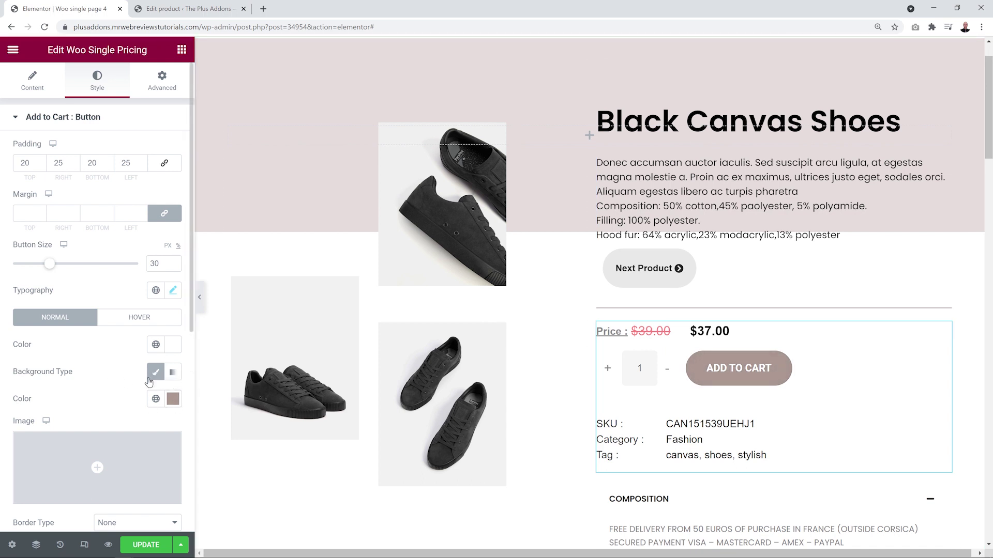
{"action": "scroll", "coordinate": [115, 391], "scroll_direction": "down", "scroll_amount": 3}
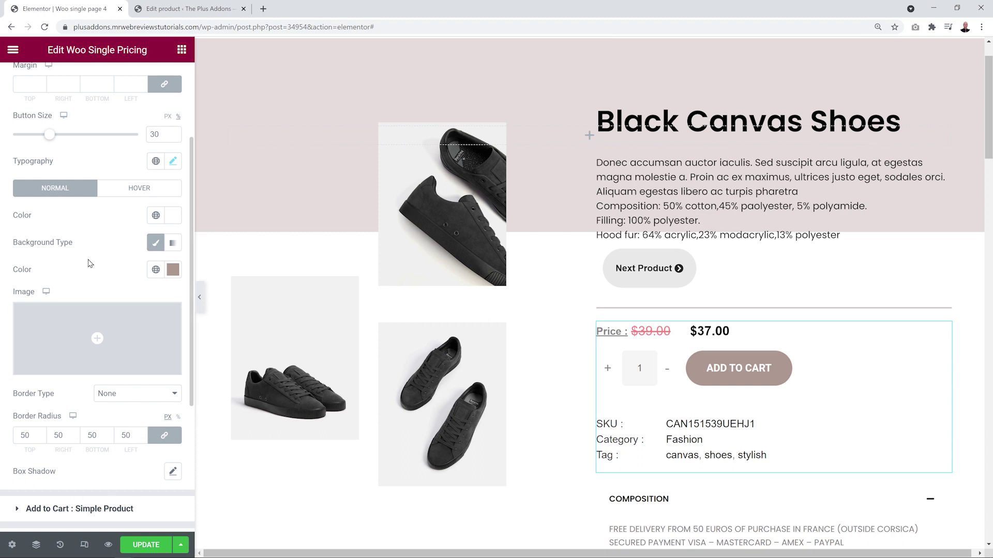
{"action": "left_click", "coordinate": [110, 509]}
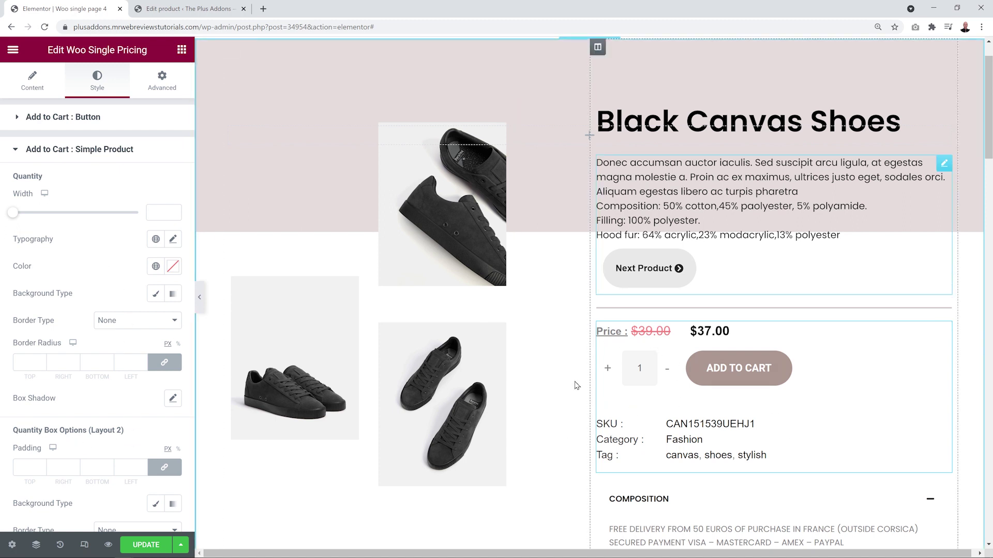
{"action": "left_click", "coordinate": [156, 296]}
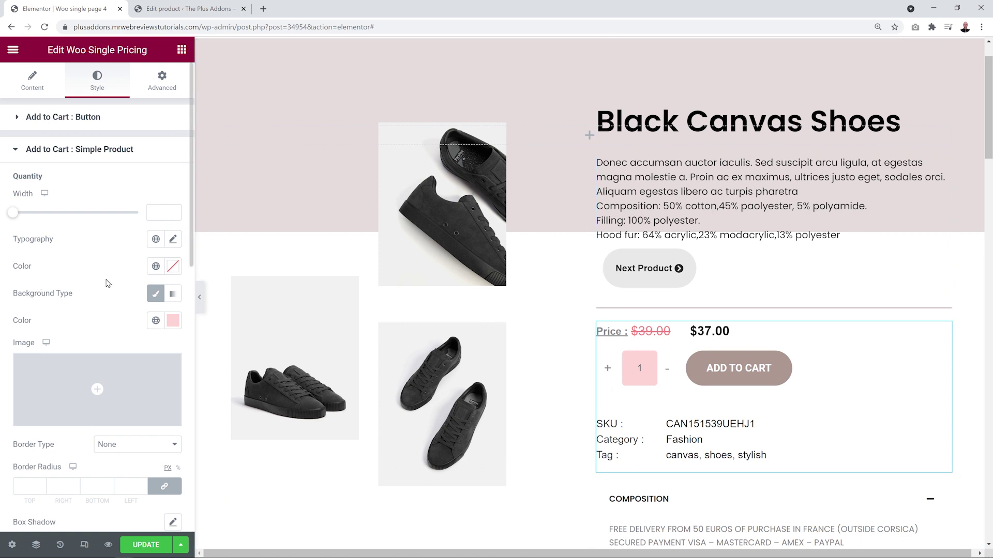
Step: Try enabling the add-to-cart in-stock status in the pricing widget's extra options, and disable it again
{"action": "scroll", "coordinate": [109, 310], "scroll_direction": "down", "scroll_amount": 2}
{"action": "scroll", "coordinate": [113, 323], "scroll_direction": "down", "scroll_amount": 2}
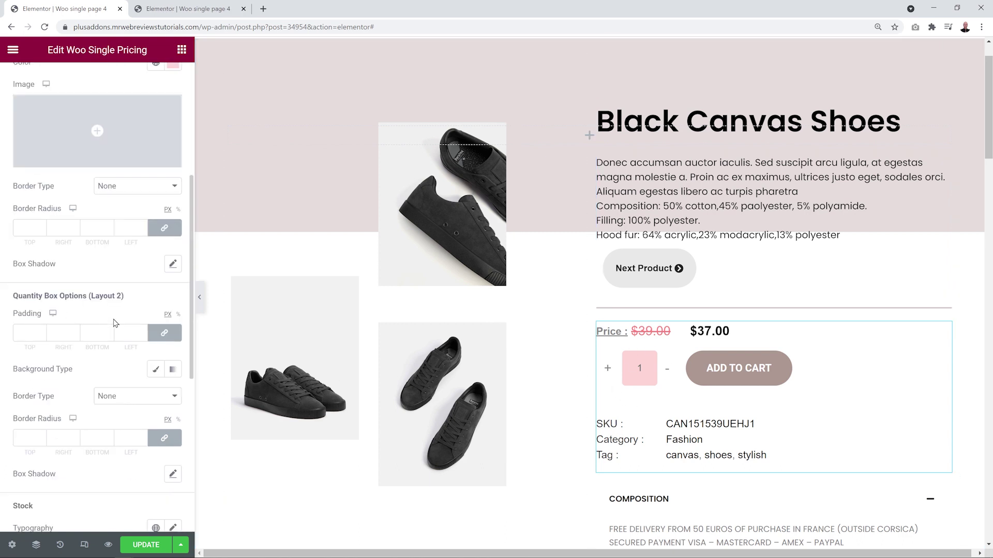
{"action": "scroll", "coordinate": [115, 323], "scroll_direction": "down", "scroll_amount": 2}
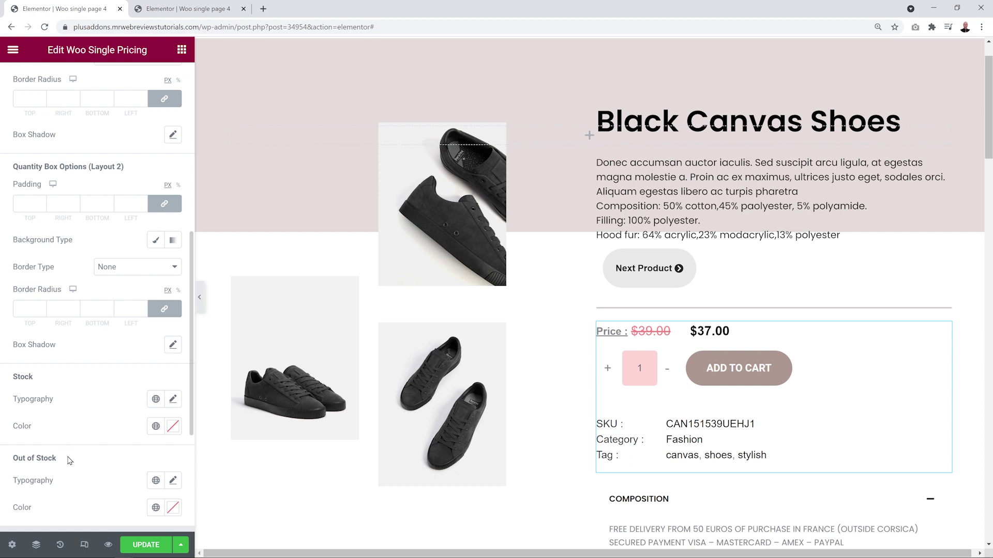
{"action": "left_click", "coordinate": [186, 9]}
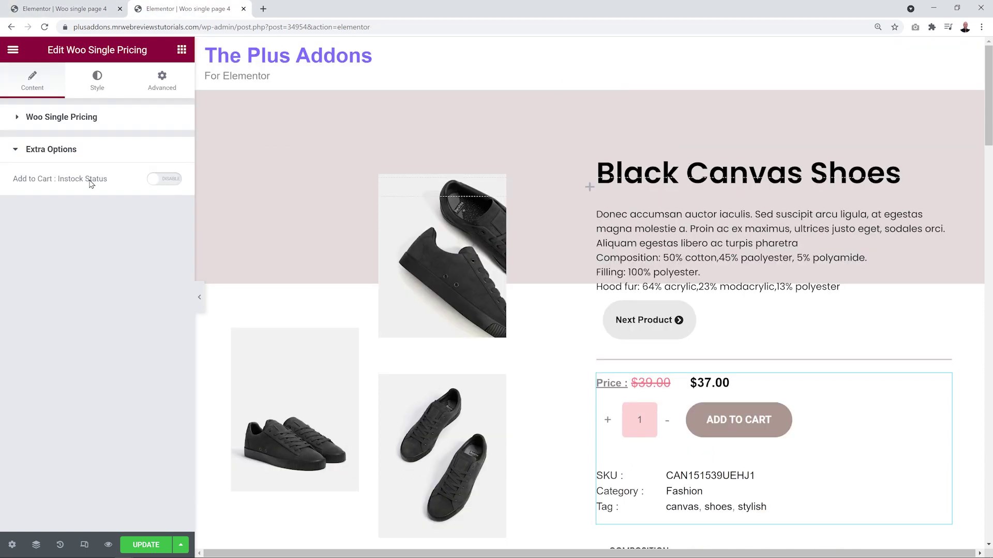
{"action": "left_click", "coordinate": [168, 181]}
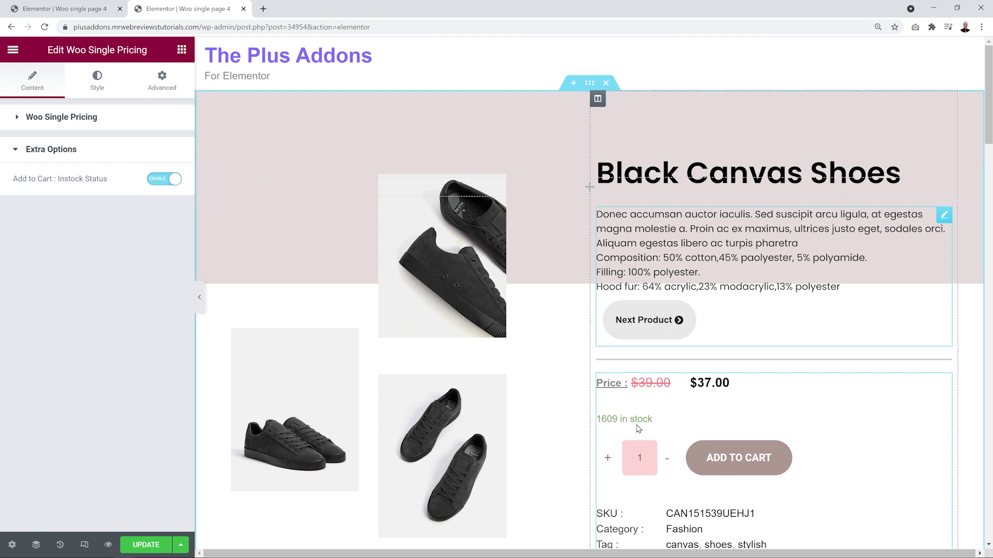
{"action": "left_click", "coordinate": [164, 178]}
{"action": "left_click", "coordinate": [62, 9]}
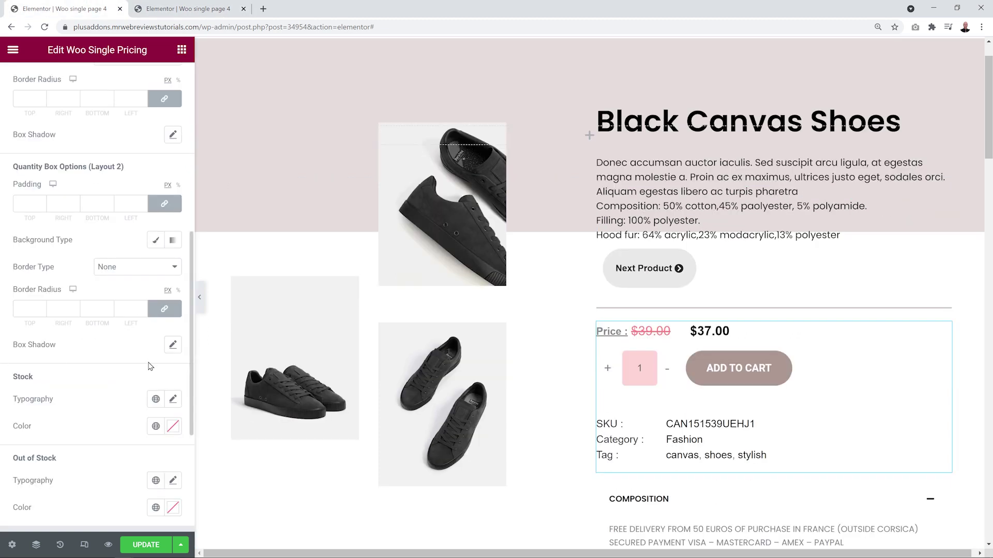
Step: Switch to the Woo single page 5 template and set the Men's Polo Shirts Size and Colour selections to "Choose an option"
{"action": "scroll", "coordinate": [126, 457], "scroll_direction": "down", "scroll_amount": 3}
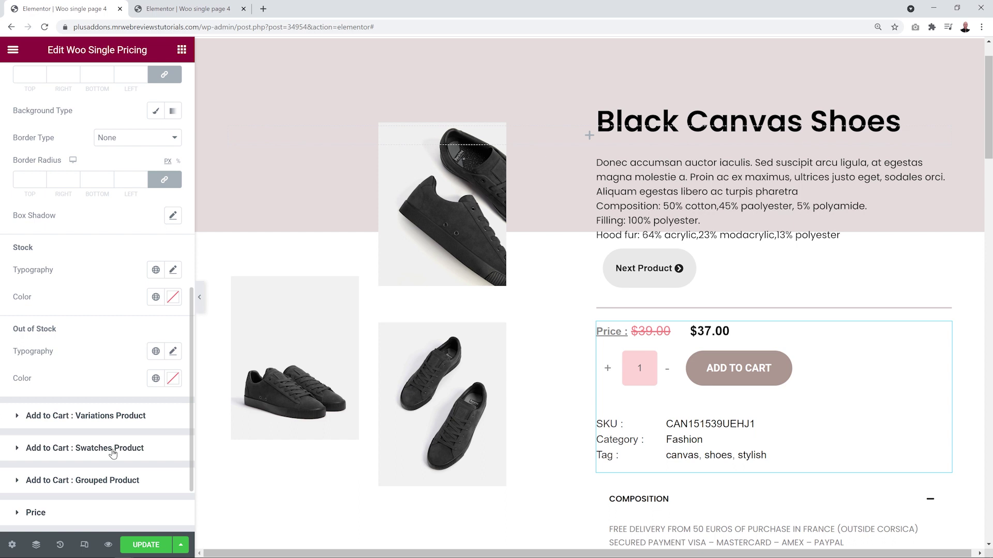
{"action": "left_click", "coordinate": [106, 473]}
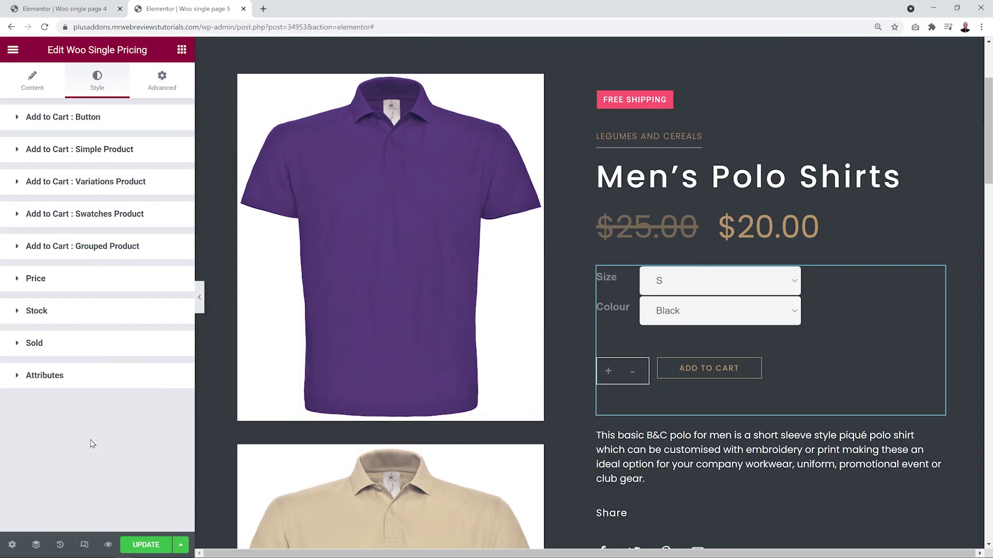
{"action": "left_click", "coordinate": [765, 283]}
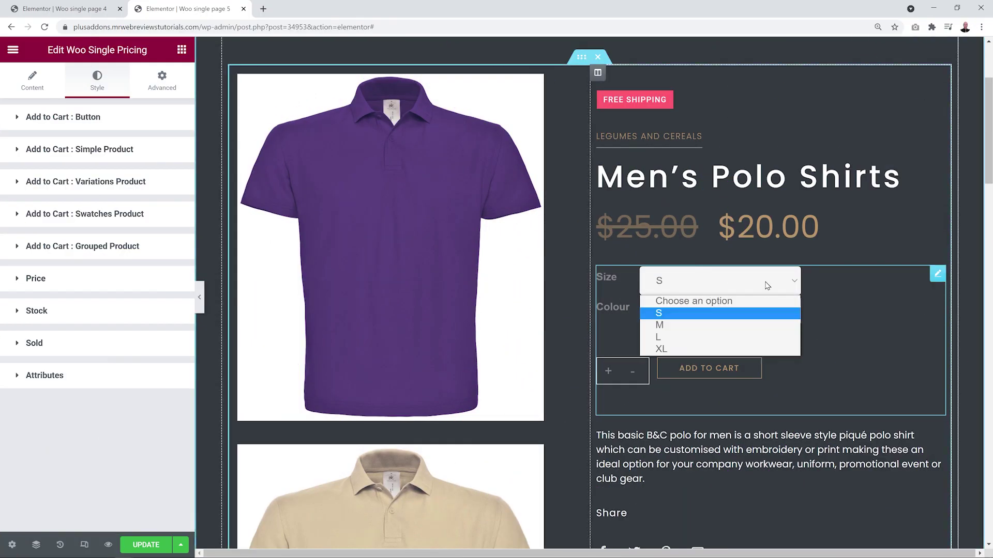
{"action": "left_click", "coordinate": [743, 300]}
{"action": "left_click", "coordinate": [745, 319]}
{"action": "left_click", "coordinate": [732, 331]}
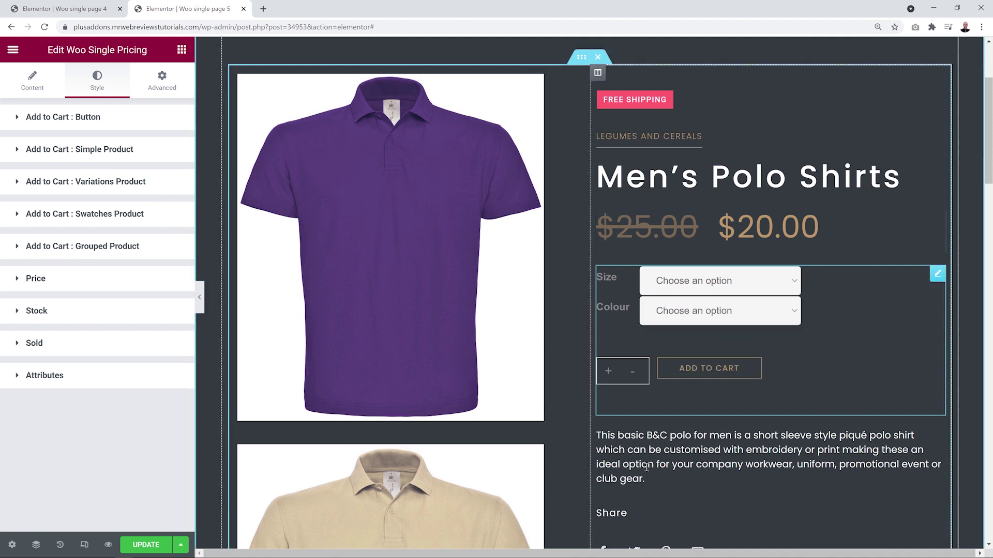
Step: Give the variations product area of the add-to-cart a classic black background and 40 padding on all sides
{"action": "left_click", "coordinate": [84, 184]}
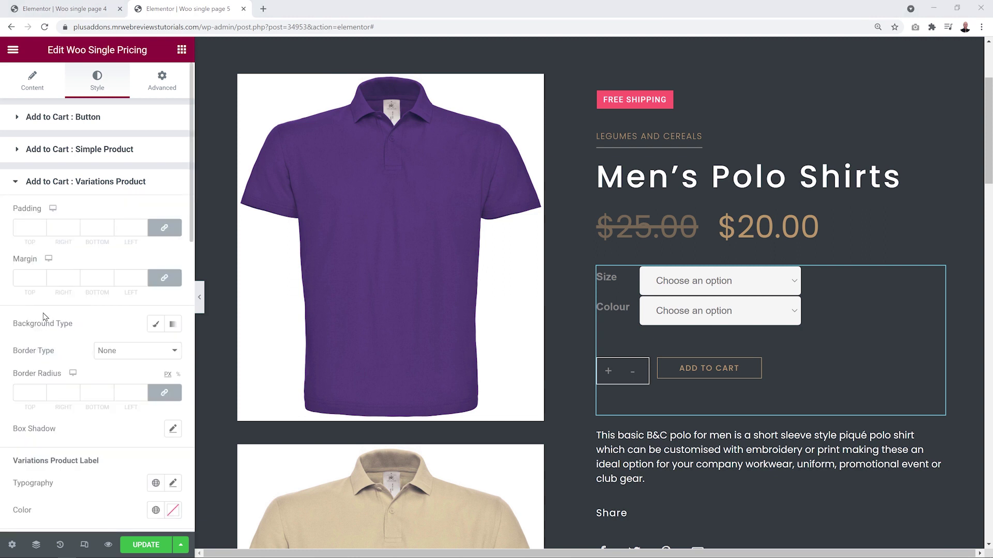
{"action": "left_click", "coordinate": [154, 325]}
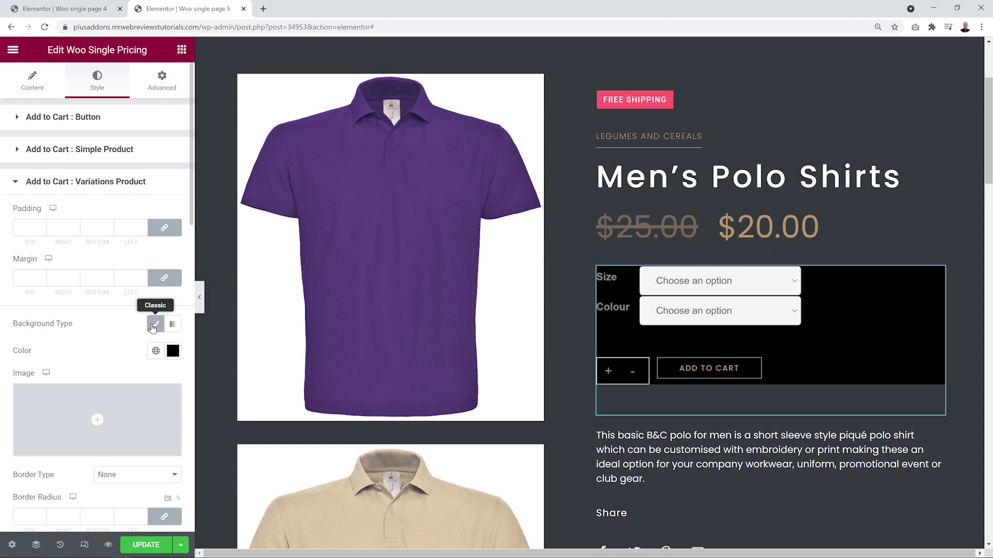
{"action": "left_click", "coordinate": [29, 230]}
{"action": "type", "text": "40"}
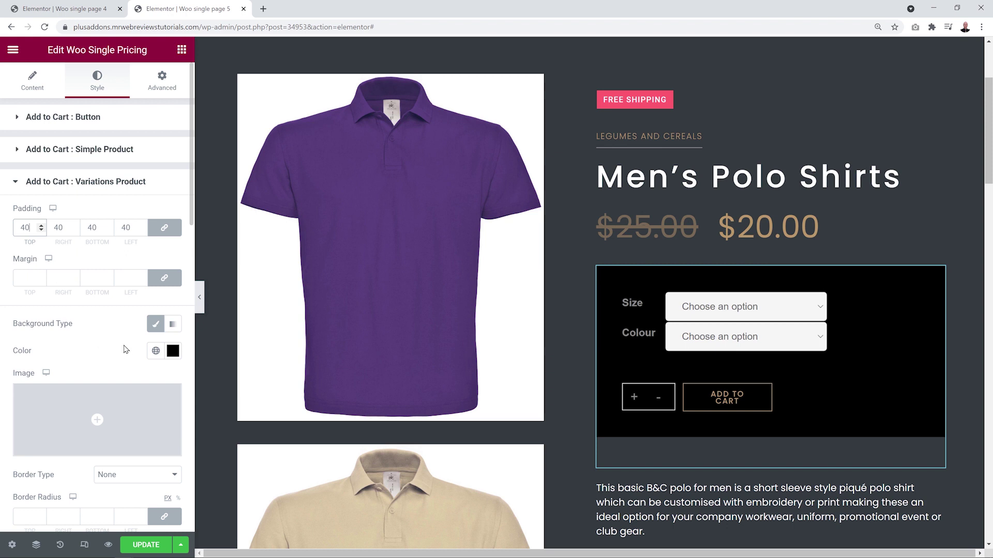
Step: Set the variations product label color to #FFFFFF
{"action": "scroll", "coordinate": [124, 350], "scroll_direction": "down", "scroll_amount": 3}
{"action": "scroll", "coordinate": [124, 350], "scroll_direction": "down", "scroll_amount": 3}
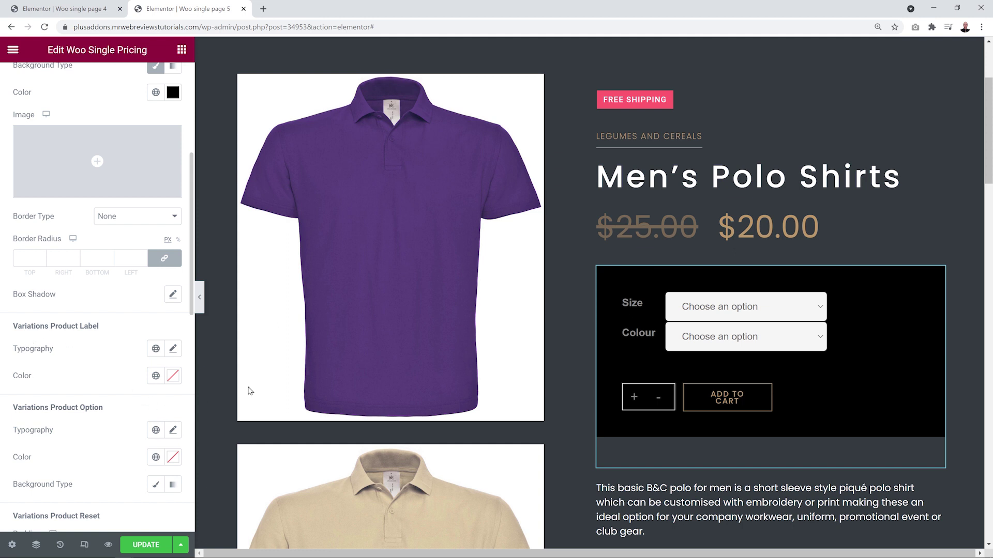
{"action": "left_click", "coordinate": [171, 375]}
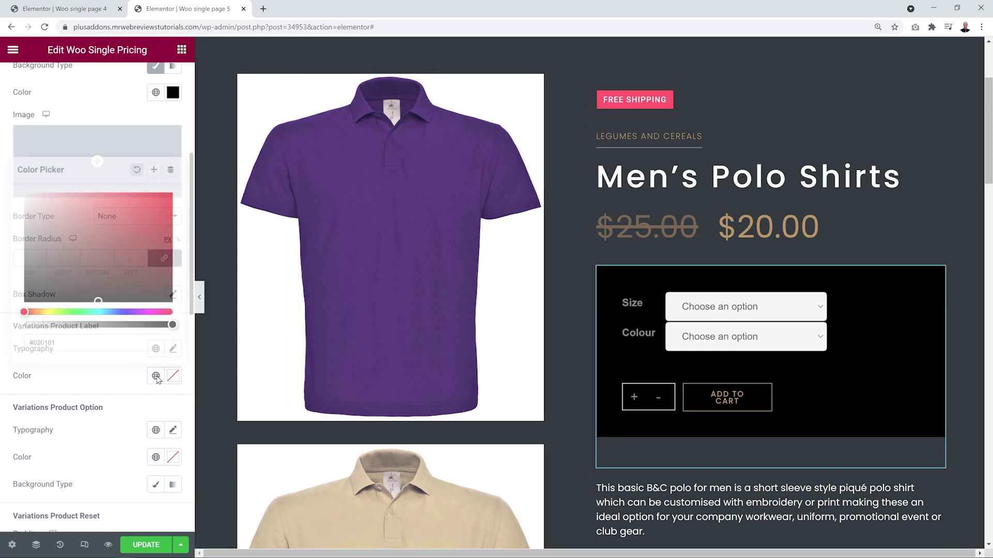
{"action": "type", "text": "#FFFFFF"}
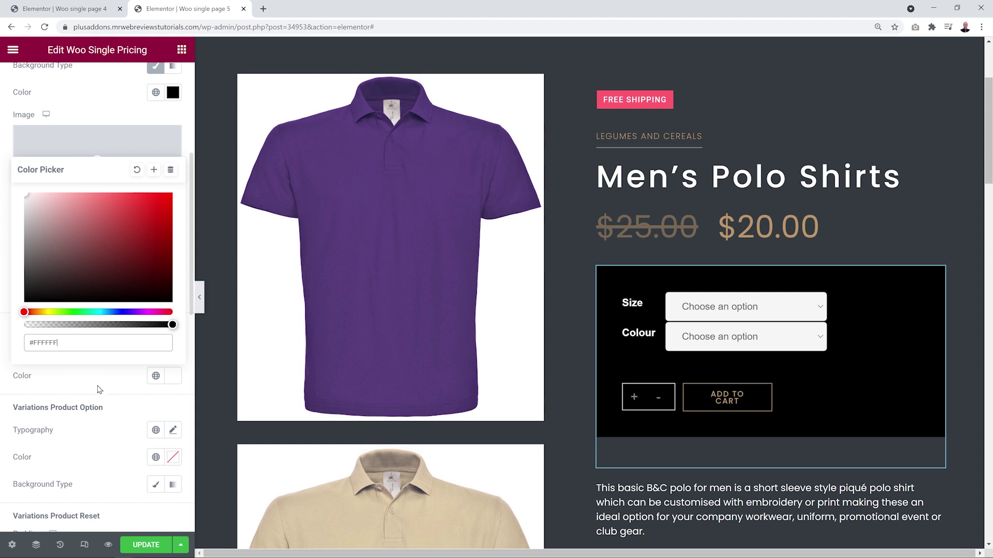
{"action": "left_click", "coordinate": [114, 385]}
Step: Give the variations product options a classic light grey background and set their text color to #000000
{"action": "scroll", "coordinate": [117, 374], "scroll_direction": "down", "scroll_amount": 2}
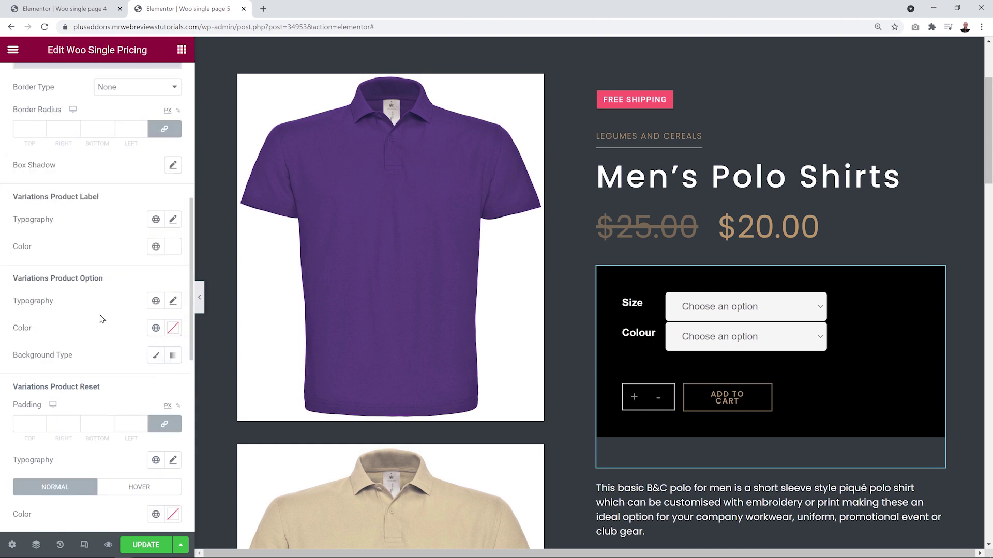
{"action": "left_click", "coordinate": [819, 308]}
{"action": "left_click", "coordinate": [819, 308]}
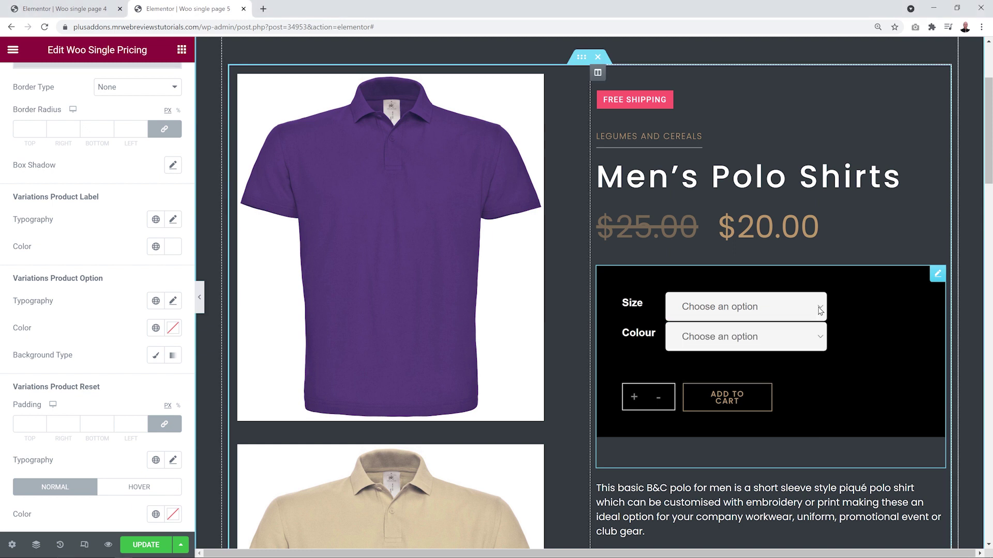
{"action": "left_click", "coordinate": [155, 357]}
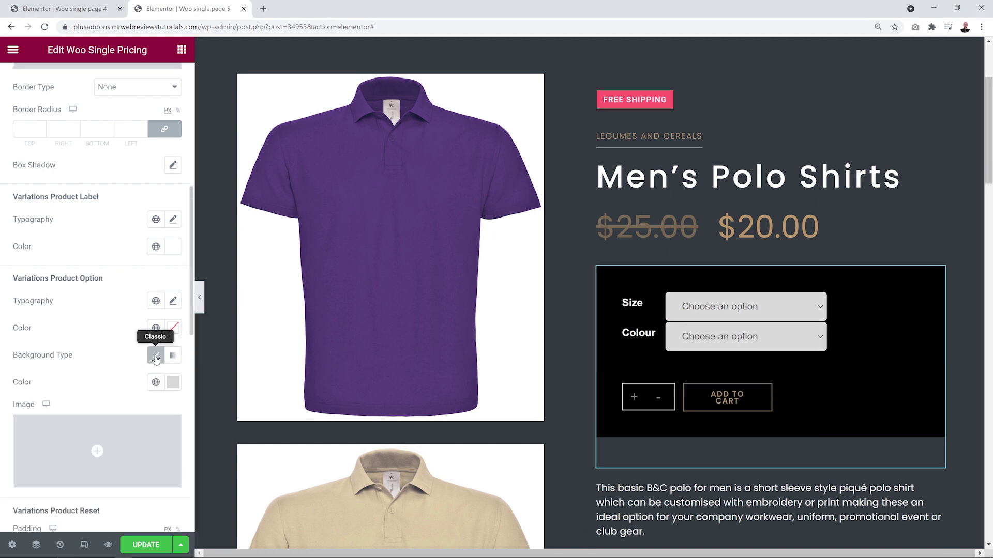
{"action": "left_click", "coordinate": [172, 329]}
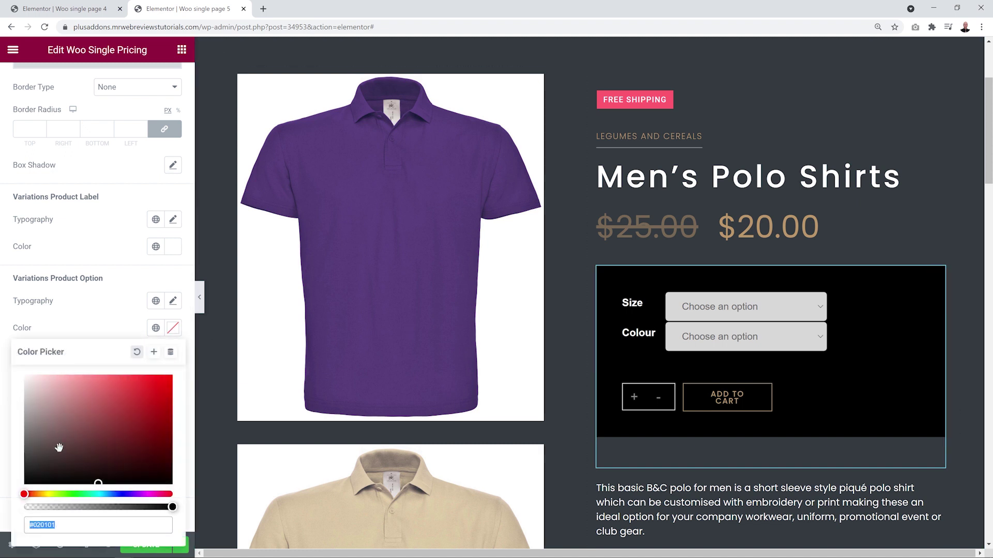
{"action": "type", "text": "#FF0000"}
{"action": "left_click_drag", "start_coordinate": [101, 418], "coordinate": [24, 493]}
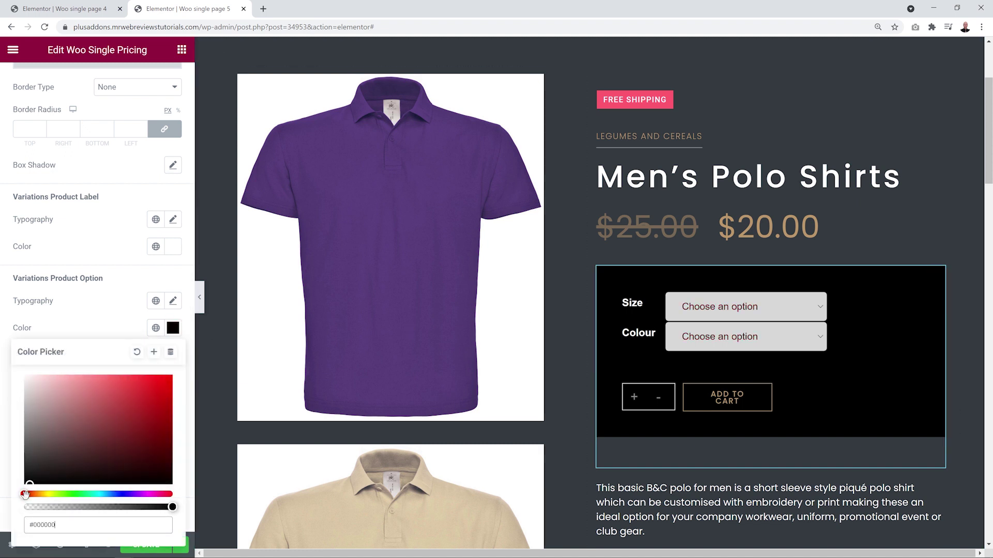
Step: Try out the Men's Polo Shirts variation selectors with Size M and Colour Black
{"action": "left_click", "coordinate": [84, 326]}
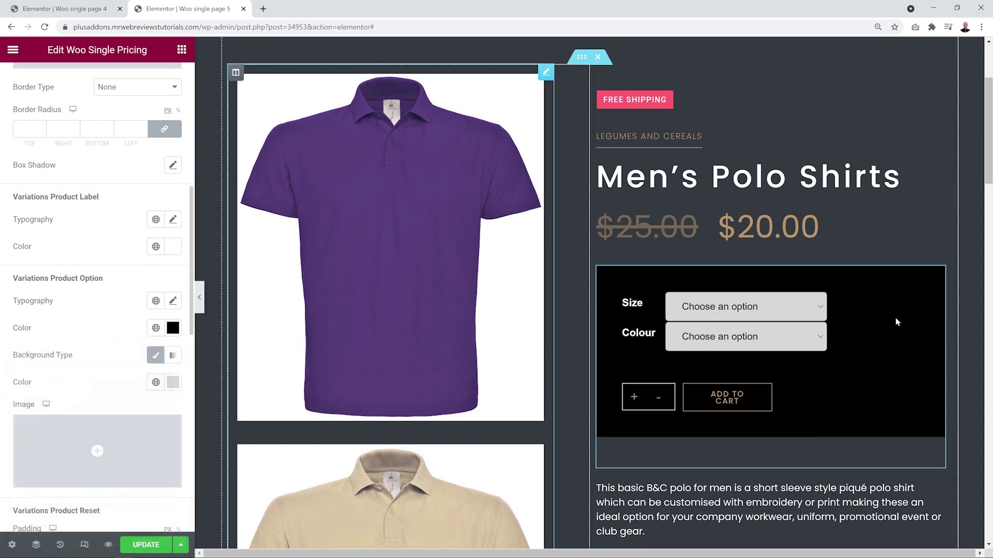
{"action": "left_click", "coordinate": [820, 308]}
{"action": "left_click", "coordinate": [821, 308]}
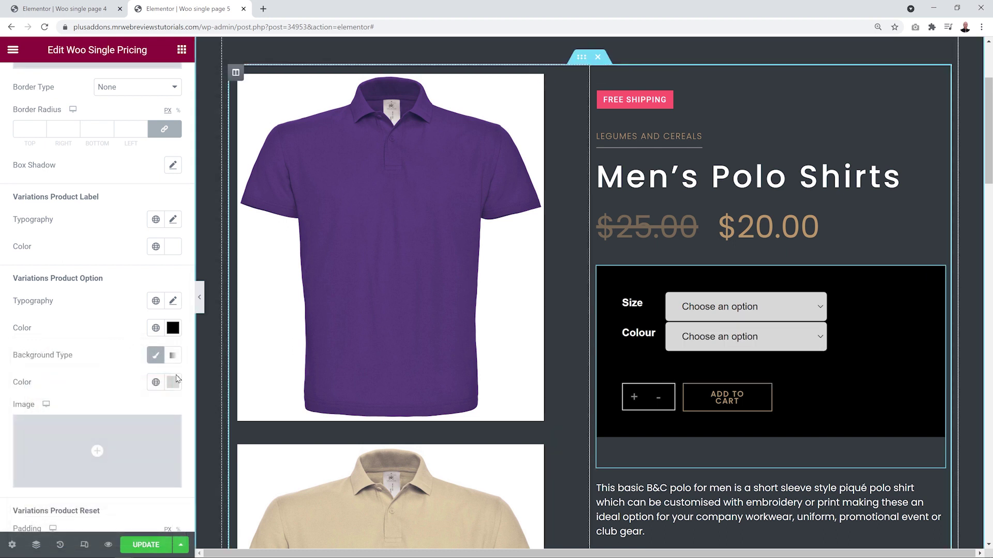
{"action": "scroll", "coordinate": [107, 353], "scroll_direction": "down", "scroll_amount": 5}
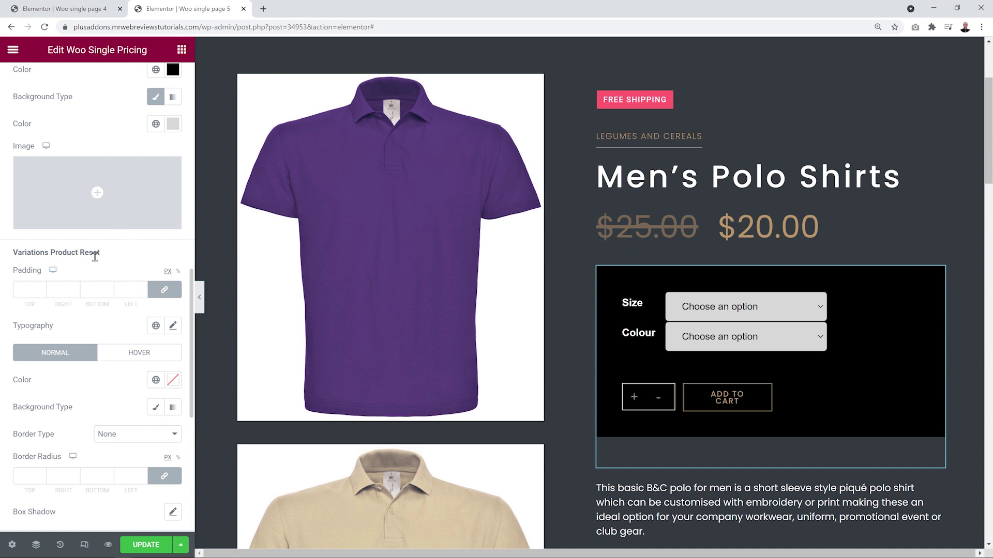
{"action": "left_click", "coordinate": [821, 308]}
{"action": "left_click", "coordinate": [813, 348]}
{"action": "left_click", "coordinate": [812, 347]}
{"action": "left_click", "coordinate": [790, 369]}
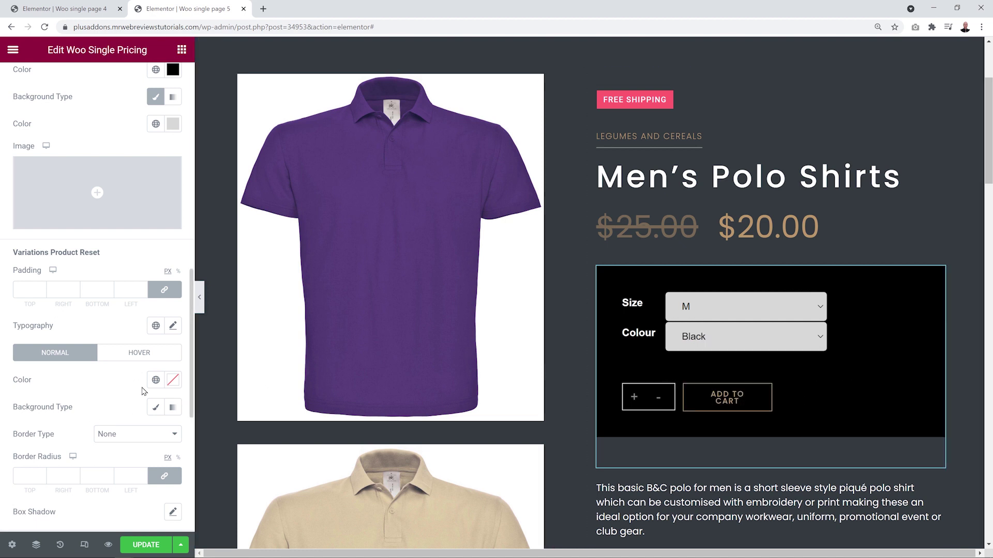
Step: Look through the variations product reset, price and description style settings
{"action": "scroll", "coordinate": [127, 357], "scroll_direction": "down", "scroll_amount": 5}
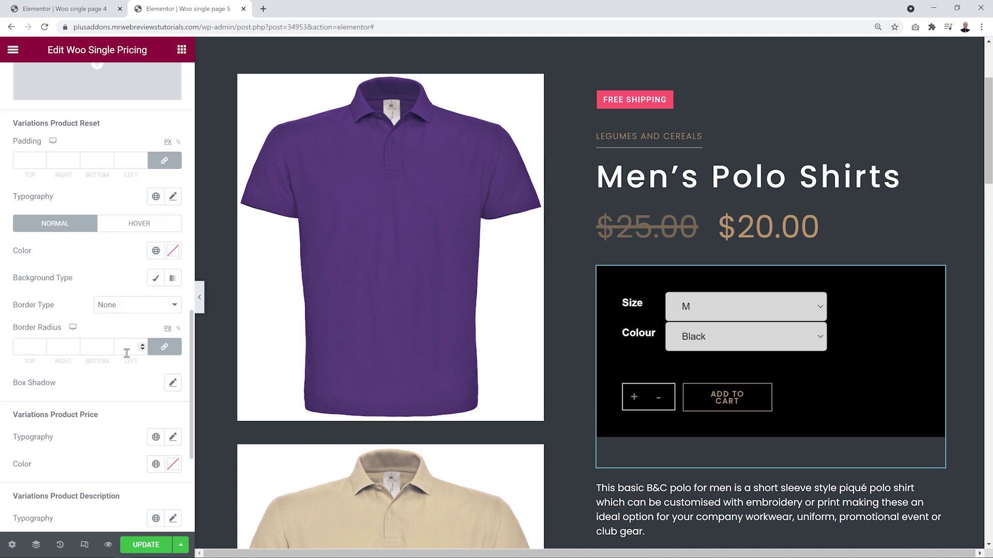
{"action": "scroll", "coordinate": [109, 359], "scroll_direction": "up", "scroll_amount": 1}
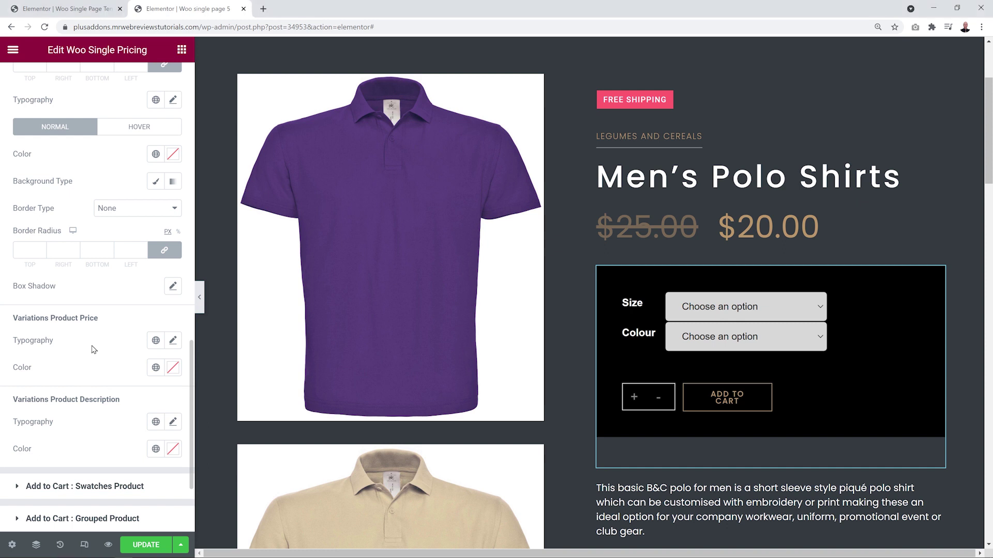
{"action": "scroll", "coordinate": [109, 357], "scroll_direction": "down", "scroll_amount": 3}
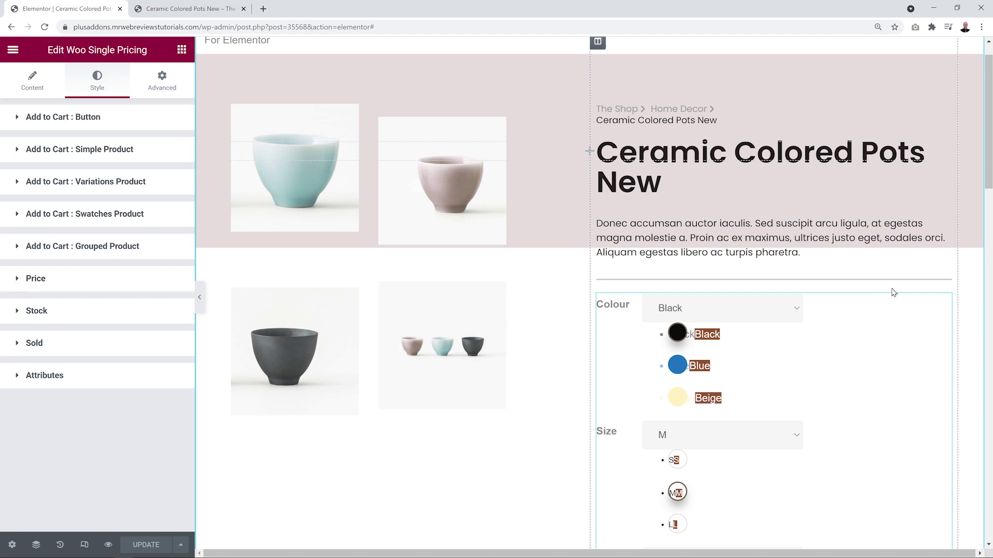
Step: Open the Ceramic Colored Pots New product page and try the blue colour, L size and Medium pattern swatches
{"action": "scroll", "coordinate": [893, 292], "scroll_direction": "down", "scroll_amount": 2}
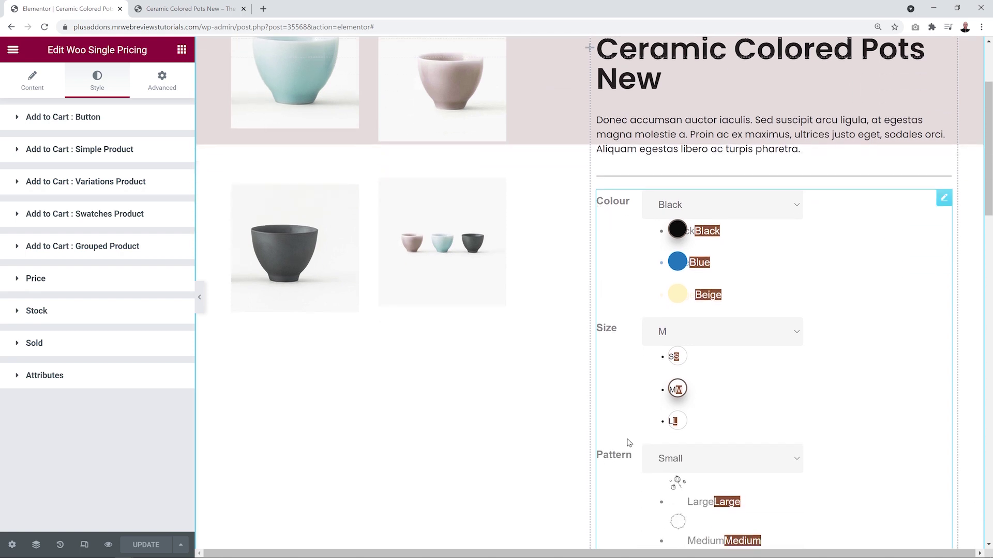
{"action": "left_click", "coordinate": [155, 9]}
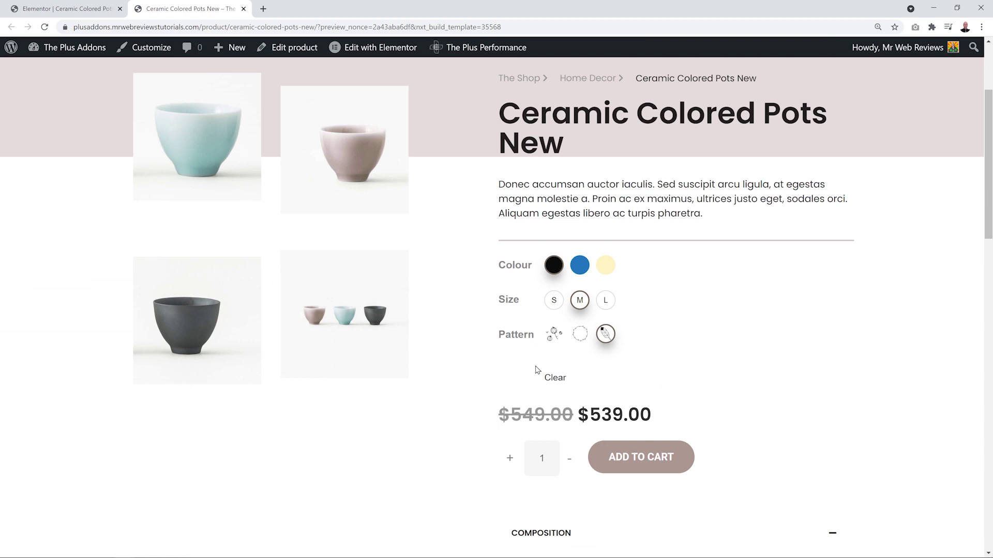
{"action": "left_click", "coordinate": [605, 301]}
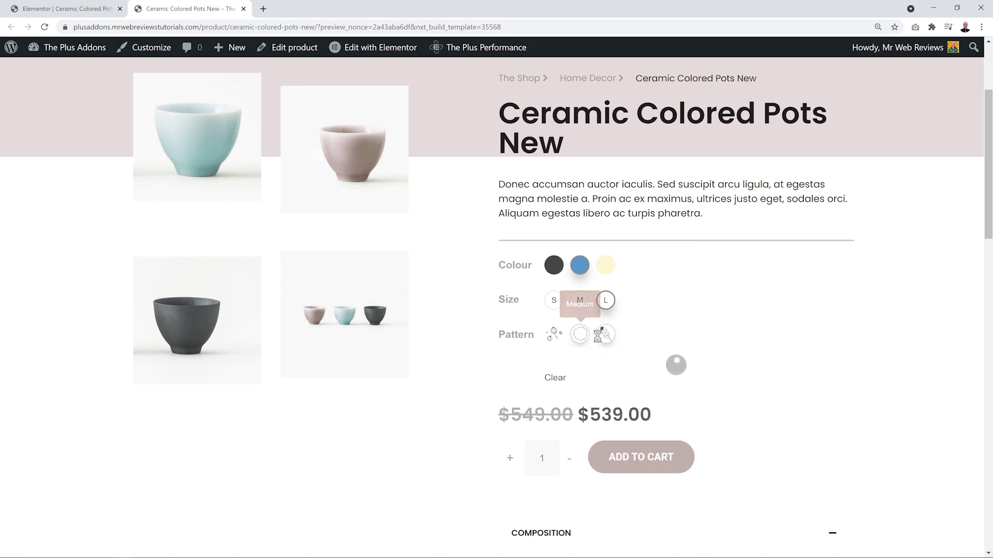
{"action": "left_click", "coordinate": [580, 334]}
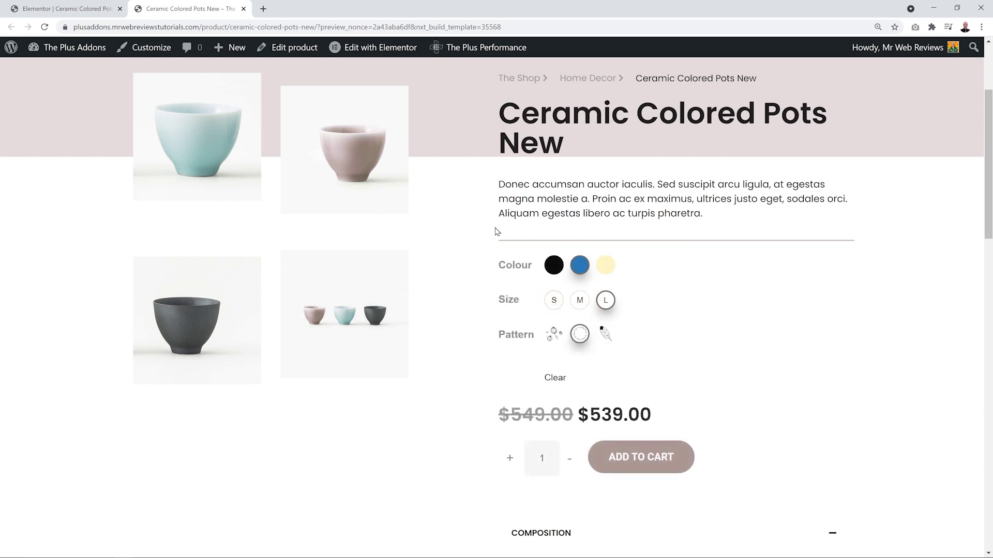
Step: Return to the Ceramic Colored Pots template and examine the layout and style options of the add-to-cart swatches product
{"action": "left_click", "coordinate": [52, 9]}
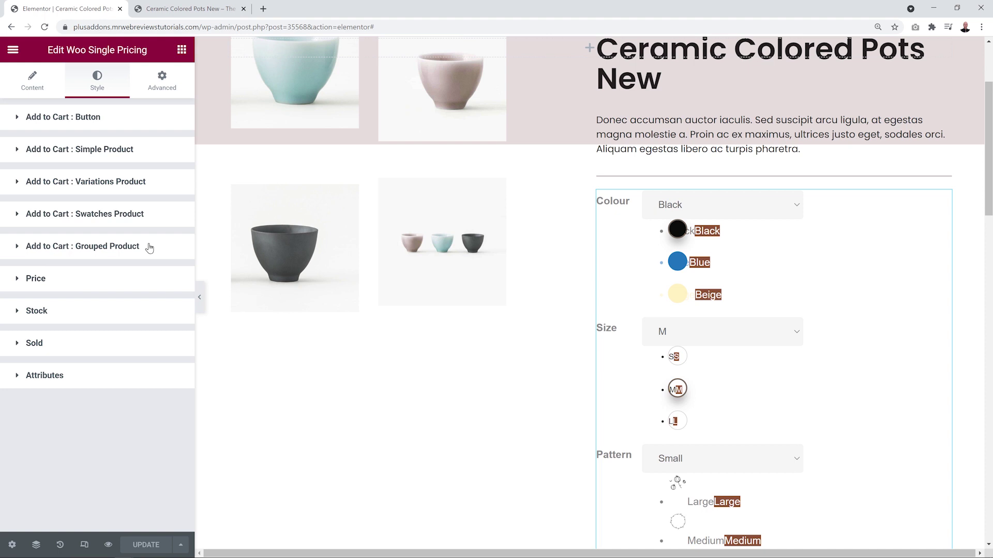
{"action": "left_click", "coordinate": [109, 217]}
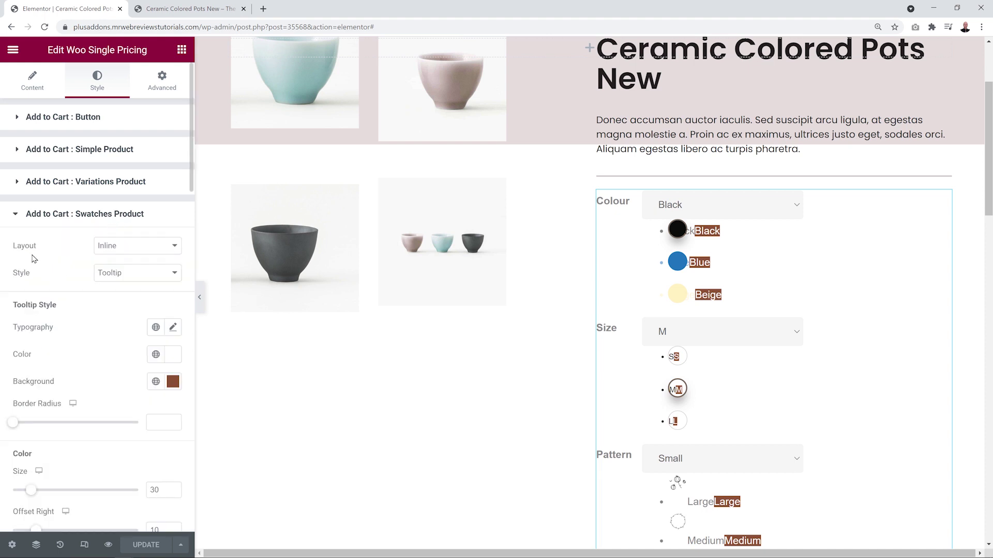
{"action": "left_click", "coordinate": [175, 247]}
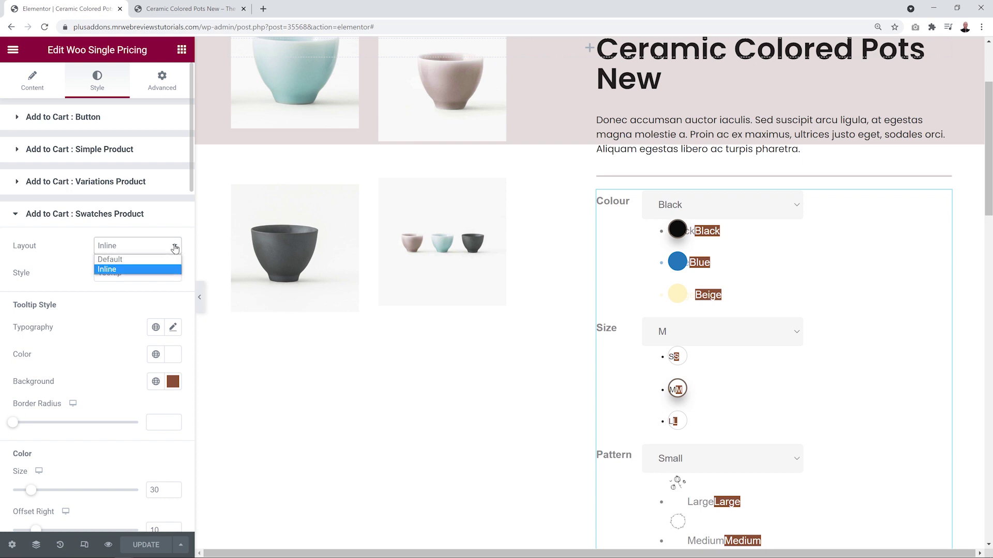
{"action": "left_click", "coordinate": [174, 248]}
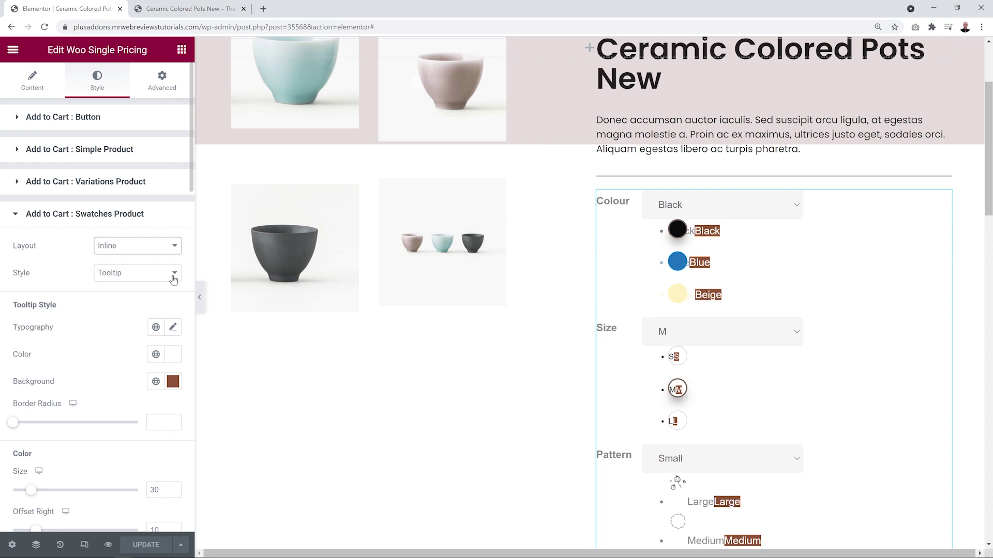
{"action": "left_click", "coordinate": [189, 10]}
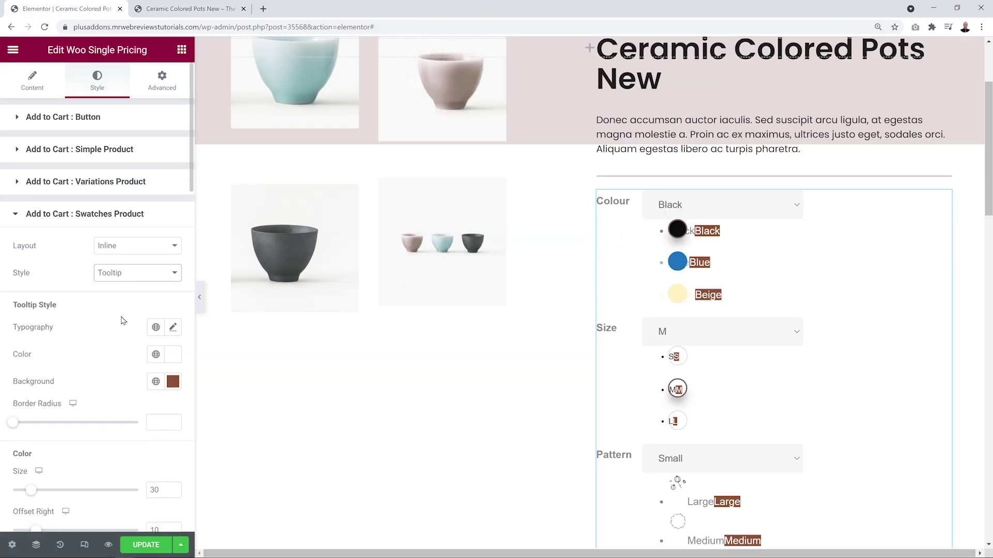
Step: Try the With Title and Default swatch styles and check the swatches on the product page
{"action": "left_click", "coordinate": [137, 273]}
{"action": "left_click", "coordinate": [135, 297]}
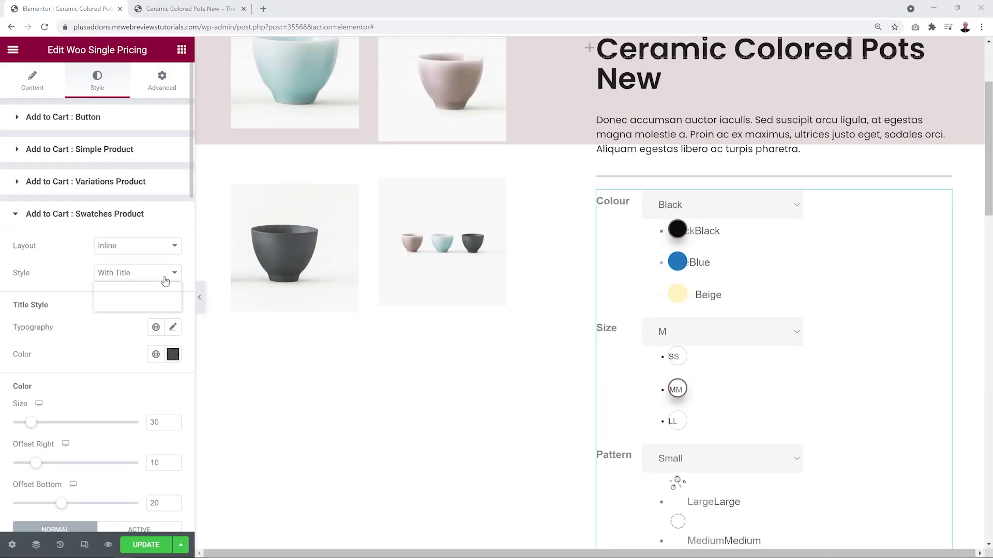
{"action": "left_click", "coordinate": [153, 272]}
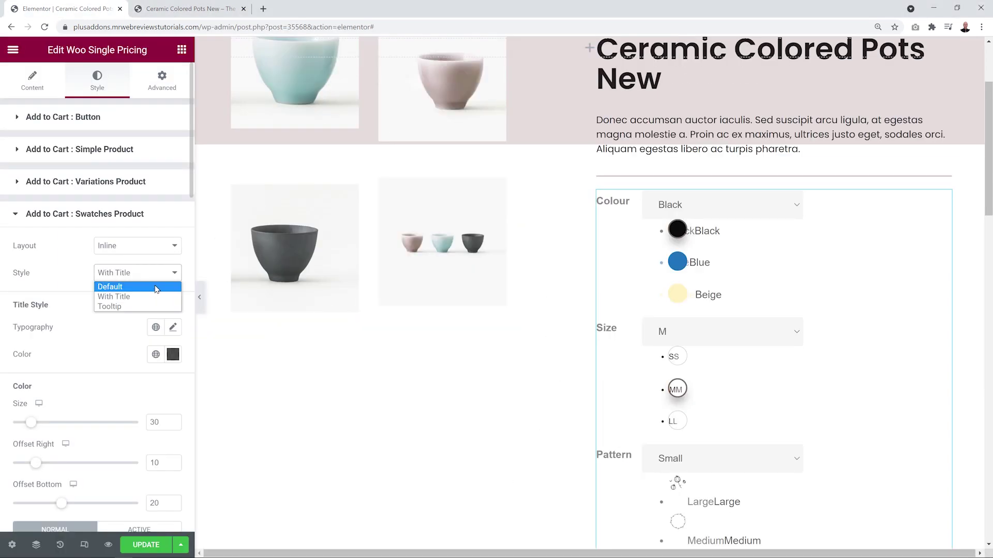
{"action": "left_click", "coordinate": [155, 285]}
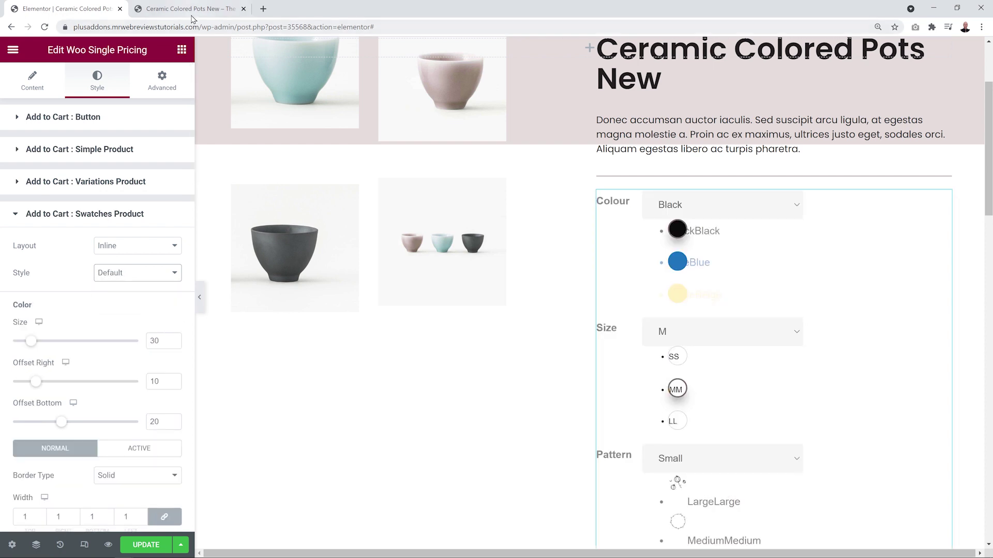
{"action": "left_click", "coordinate": [192, 12]}
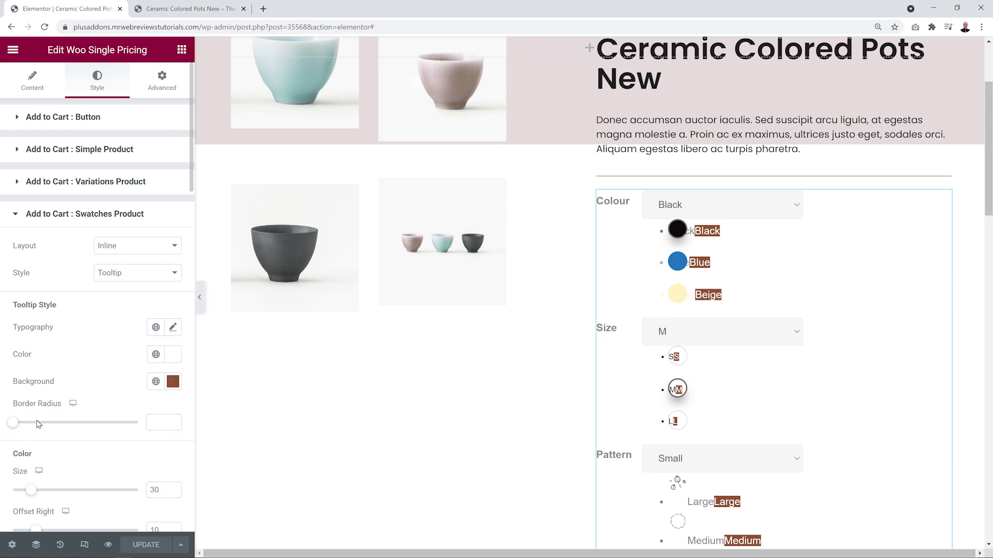
Step: Set the swatch tooltip background to a bright orange-red
{"action": "left_click", "coordinate": [173, 381]}
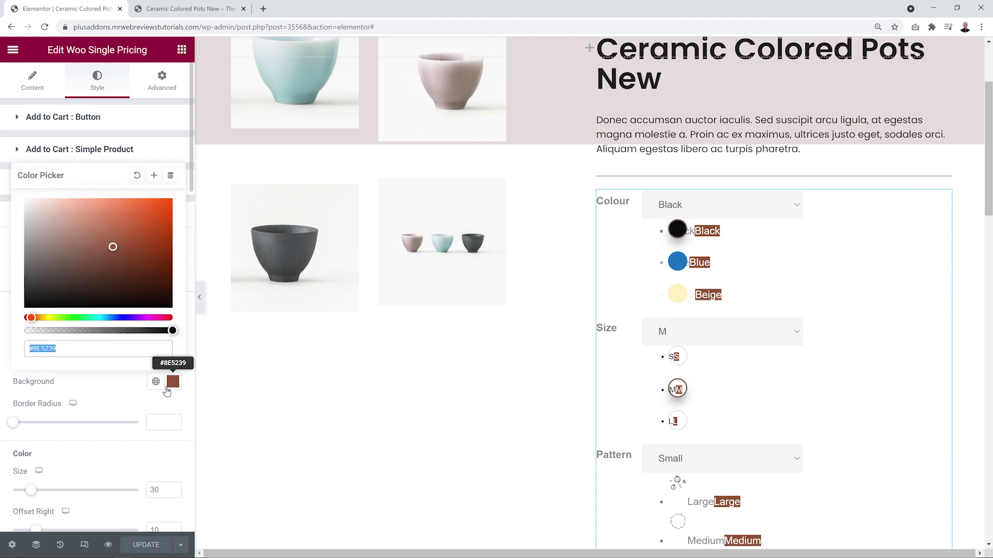
{"action": "left_click_drag", "start_coordinate": [130, 228], "coordinate": [177, 200]}
{"action": "left_click", "coordinate": [113, 387]}
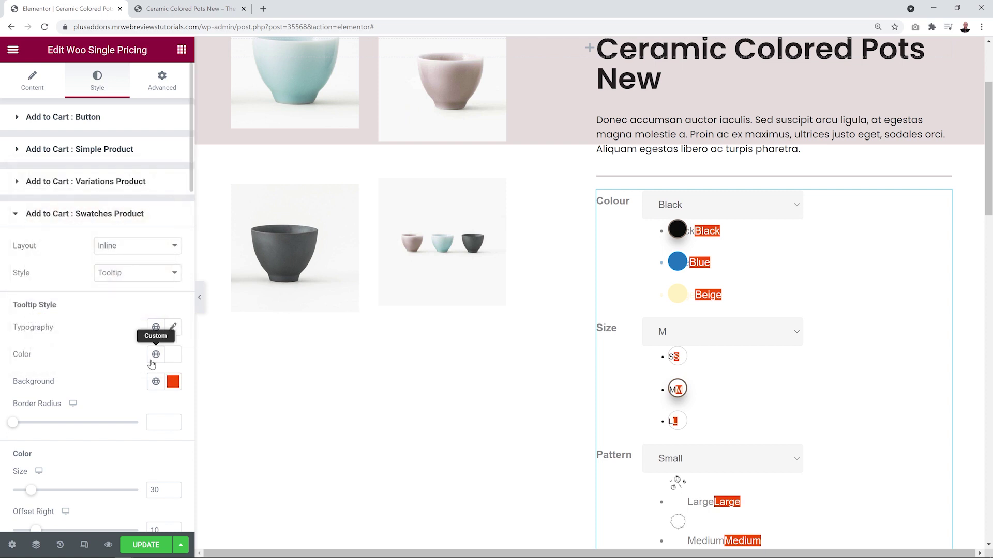
Step: Set the swatch tooltip border radius to 10 and check the black swatch's tooltip on the product page
{"action": "left_click", "coordinate": [164, 418]}
{"action": "type", "text": "10"}
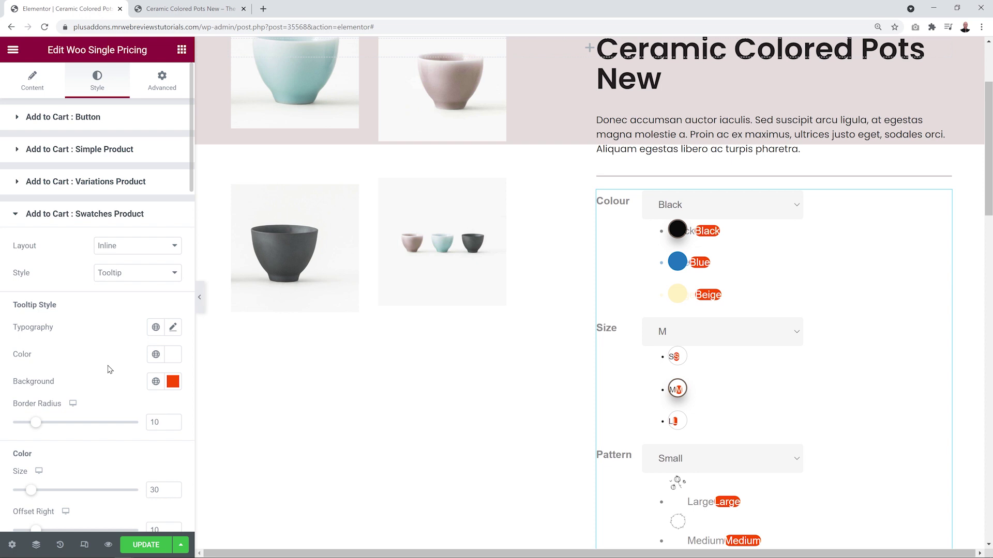
{"action": "left_click", "coordinate": [162, 8]}
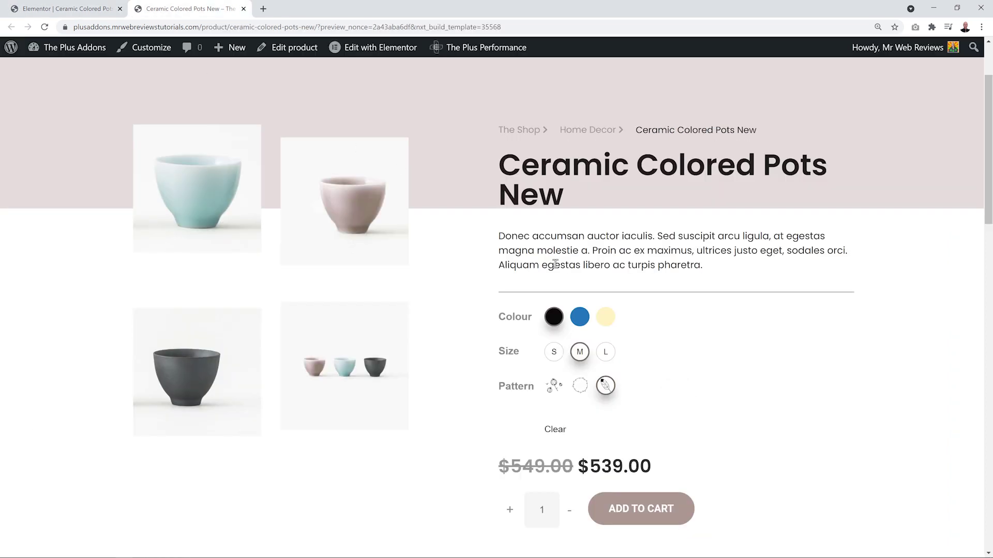
{"action": "mouse_move", "coordinate": [553, 321]}
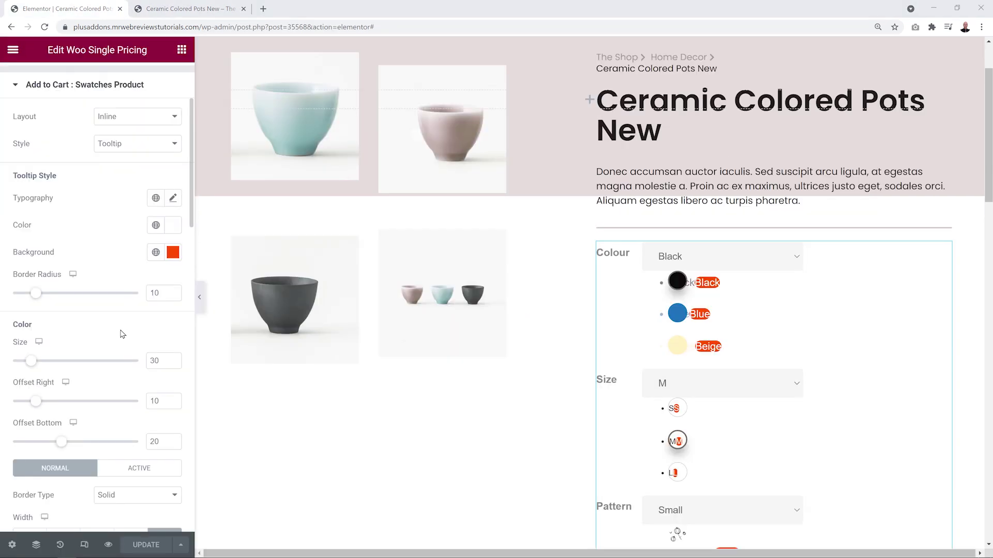
Step: Examine the swatch style settings for Color, Image and Button in the template
{"action": "scroll", "coordinate": [122, 334], "scroll_direction": "down", "scroll_amount": 3}
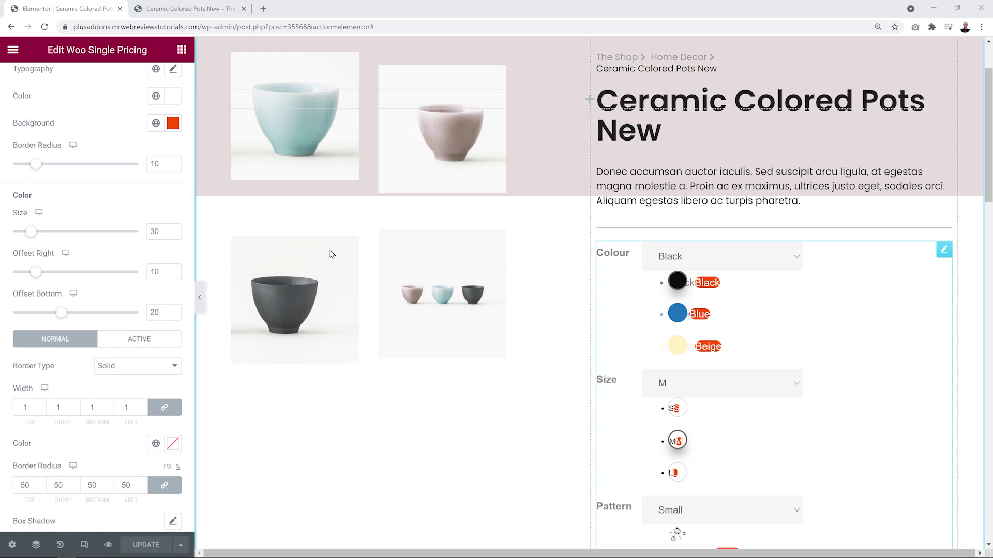
{"action": "scroll", "coordinate": [158, 229], "scroll_direction": "down", "scroll_amount": 9}
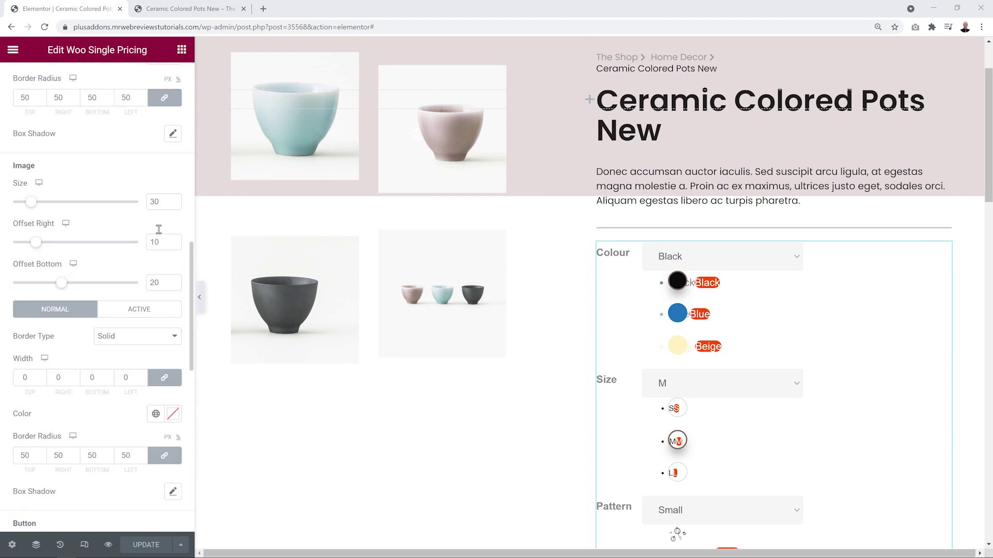
{"action": "scroll", "coordinate": [815, 323], "scroll_direction": "down", "scroll_amount": 2}
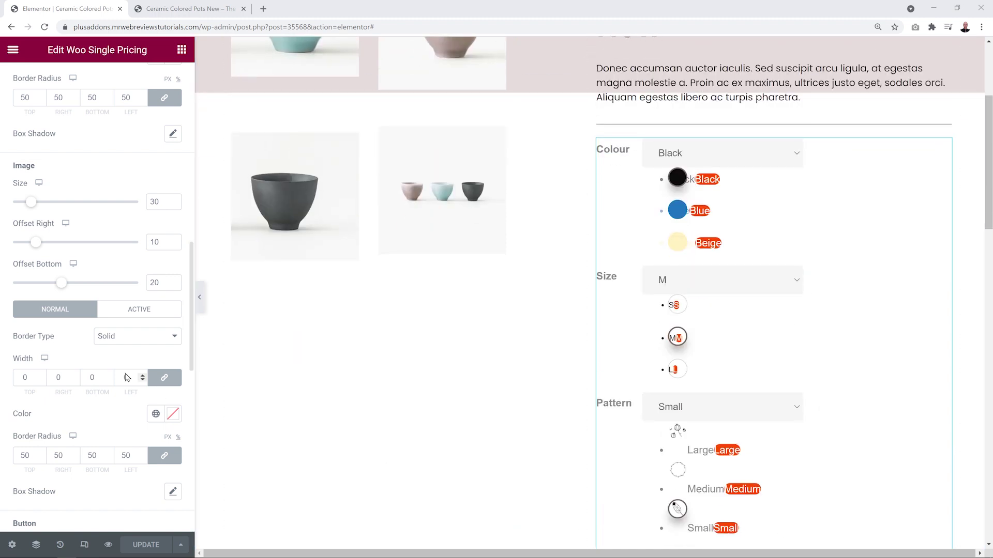
{"action": "scroll", "coordinate": [109, 362], "scroll_direction": "down", "scroll_amount": 9}
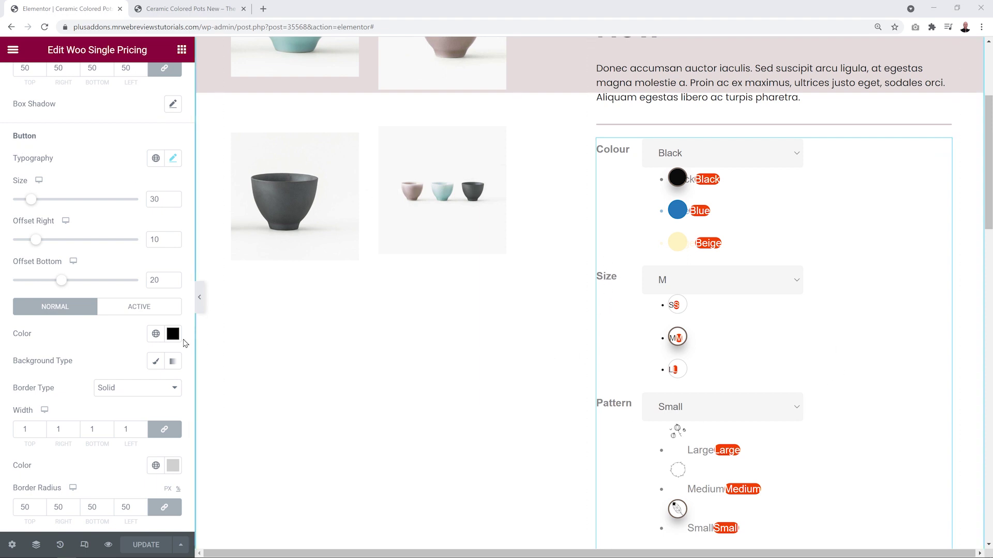
{"action": "scroll", "coordinate": [74, 331], "scroll_direction": "up", "scroll_amount": 10}
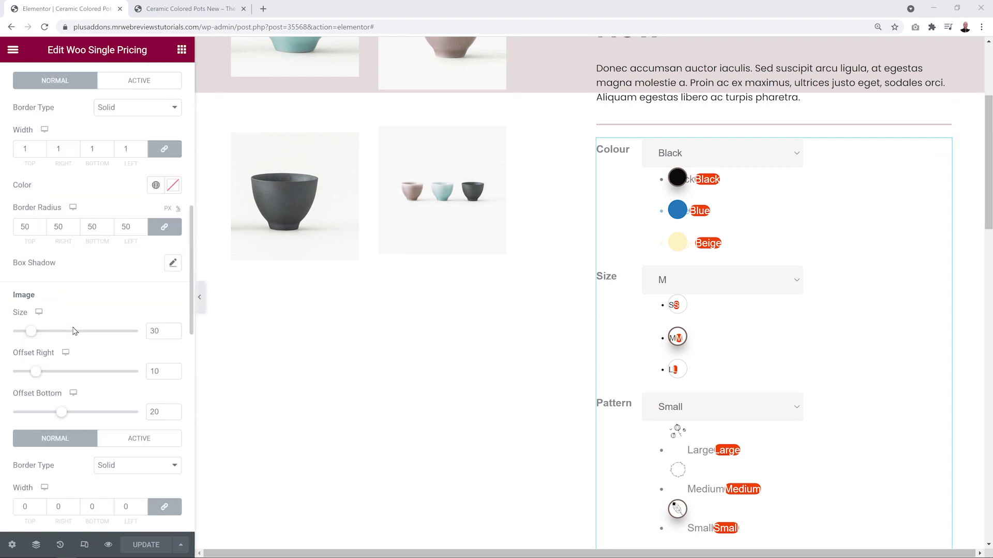
{"action": "scroll", "coordinate": [74, 331], "scroll_direction": "up", "scroll_amount": 5}
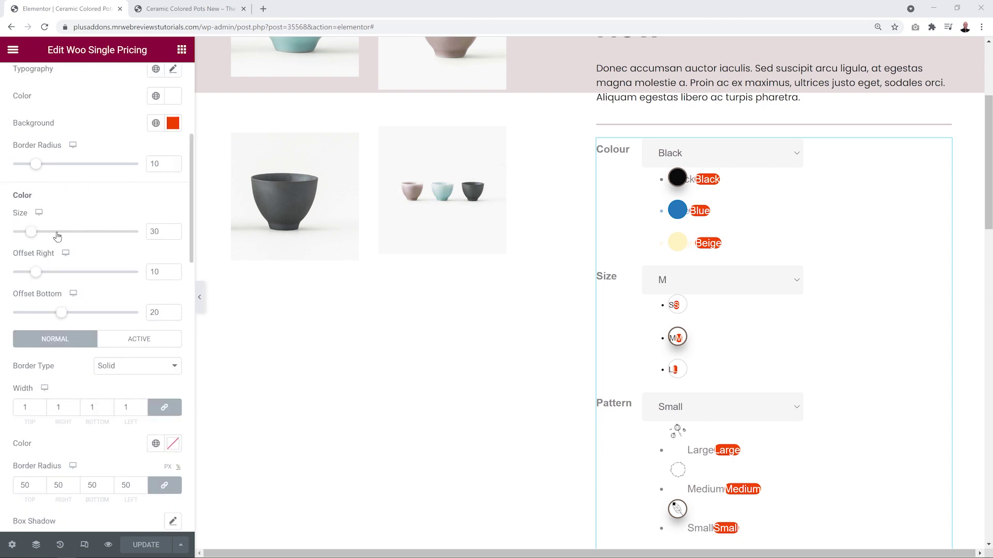
Step: Set the color swatch size to 70 and check the swatches on the product page
{"action": "left_click_drag", "start_coordinate": [33, 236], "coordinate": [54, 237]}
{"action": "left_click", "coordinate": [173, 230]}
{"action": "left_click", "coordinate": [173, 229]}
{"action": "left_click", "coordinate": [174, 230]}
{"action": "left_click", "coordinate": [173, 229]}
{"action": "left_click", "coordinate": [173, 230]}
{"action": "left_click", "coordinate": [173, 230]}
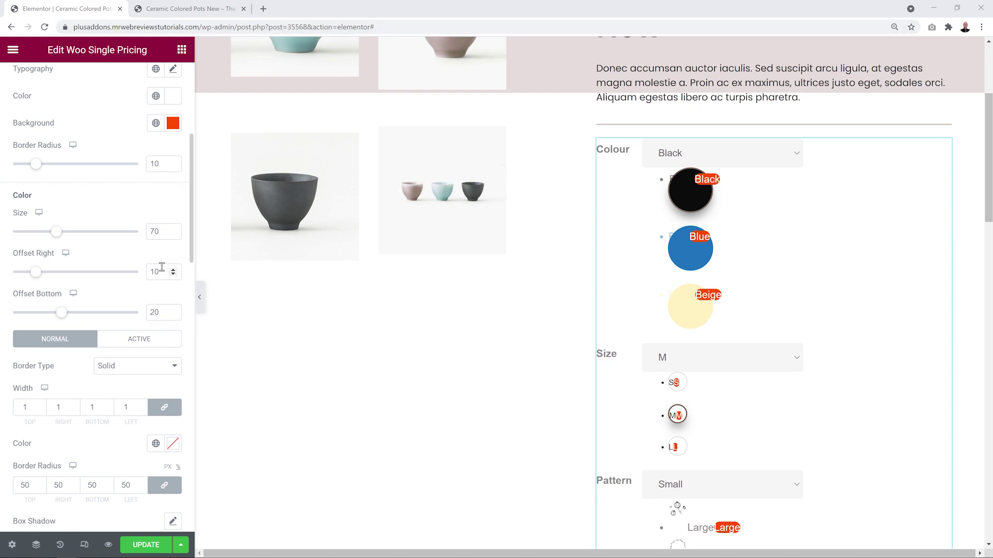
{"action": "left_click", "coordinate": [196, 11]}
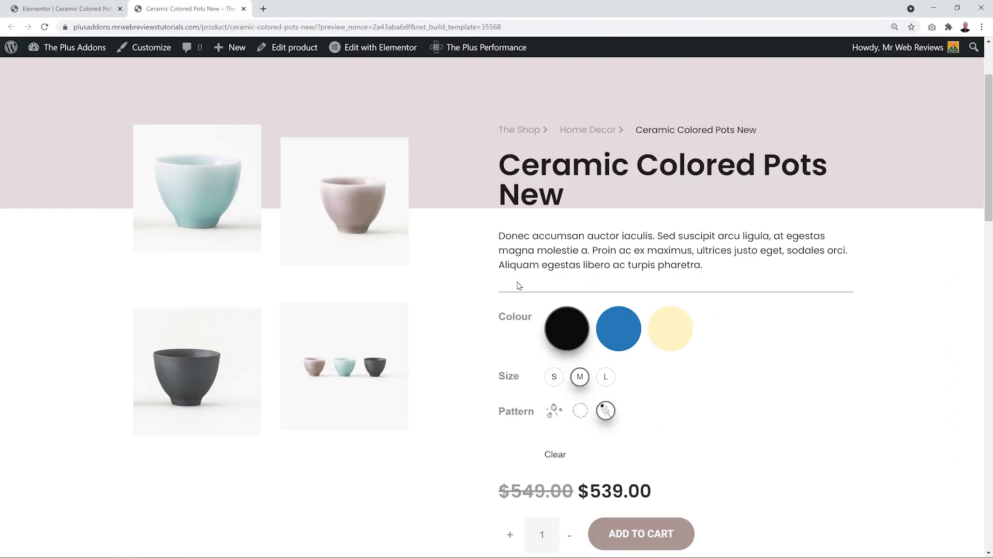
Step: Increase the color swatches' right offset in the template and check their spacing on the product page
{"action": "left_click", "coordinate": [59, 7]}
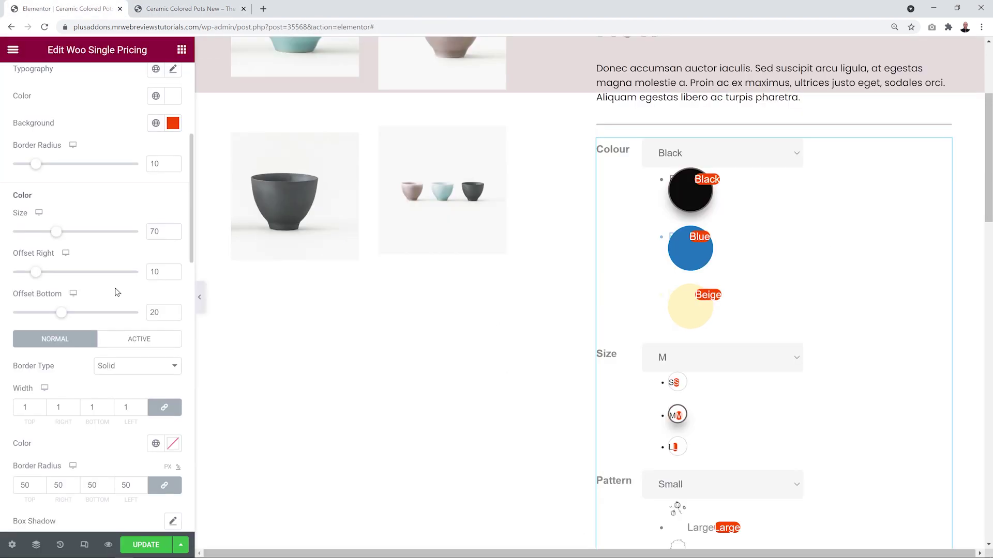
{"action": "left_click_drag", "start_coordinate": [34, 272], "coordinate": [152, 282]}
{"action": "left_click", "coordinate": [192, 8]}
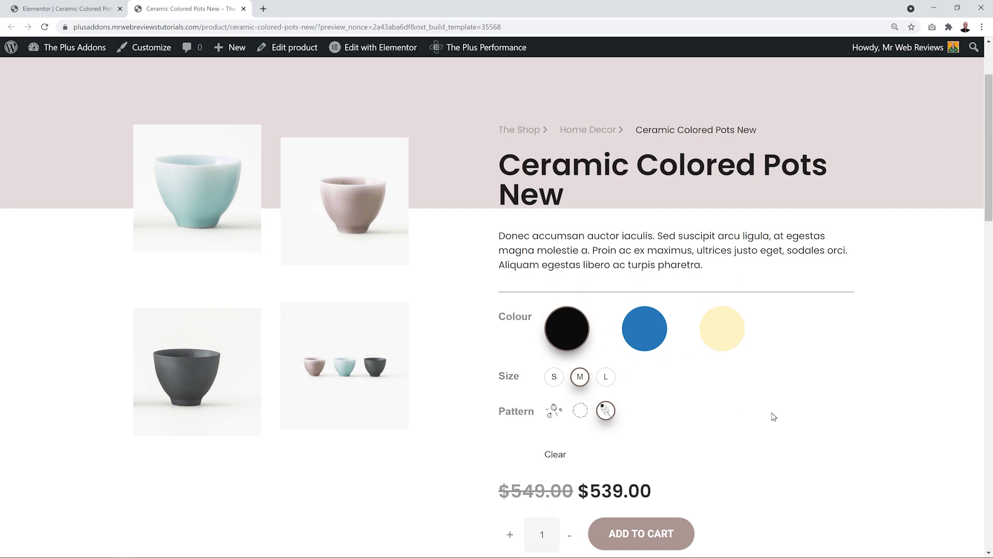
Step: Give the color swatches' normal state in the template a solid border with a width of 3 on all sides
{"action": "key", "text": "ctrl+shift+Tab"}
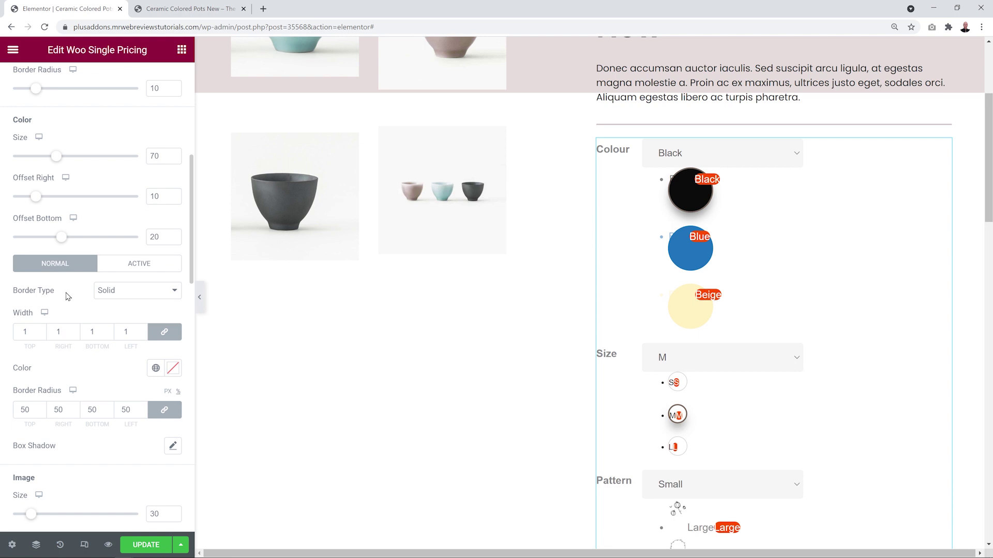
{"action": "left_click", "coordinate": [138, 291]}
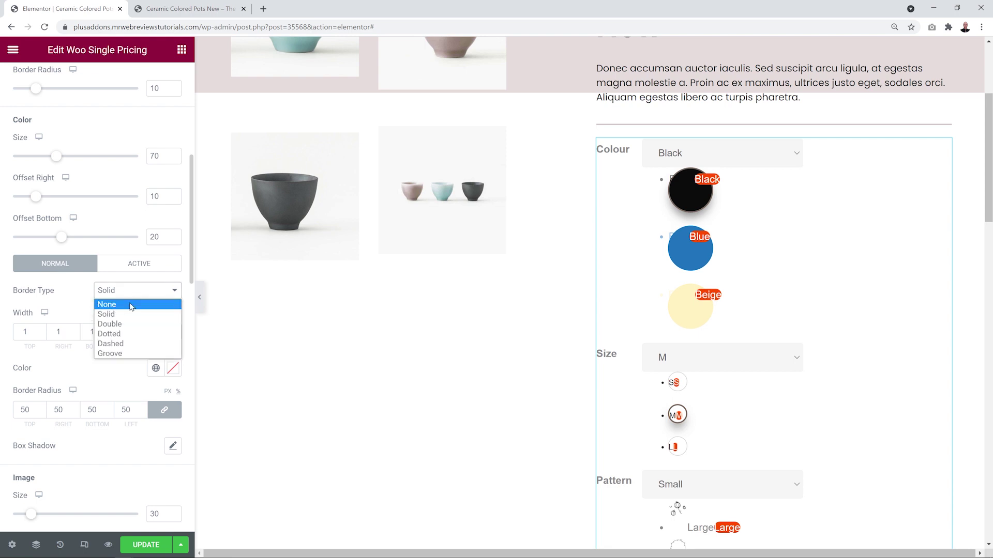
{"action": "left_click", "coordinate": [130, 305]}
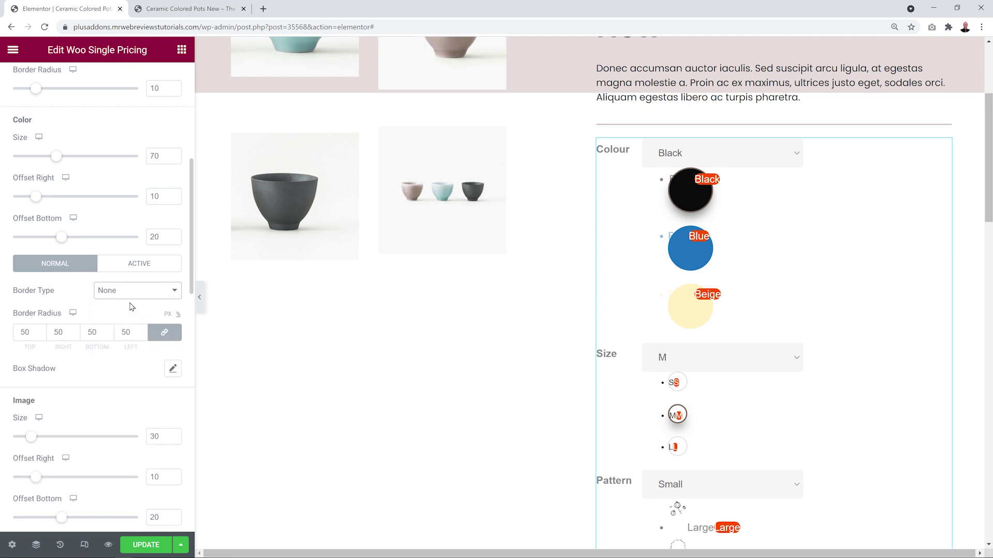
{"action": "left_click", "coordinate": [170, 299]}
{"action": "left_click", "coordinate": [149, 315]}
{"action": "left_click_drag", "start_coordinate": [29, 332], "coordinate": [15, 333]}
{"action": "type", "text": "3"}
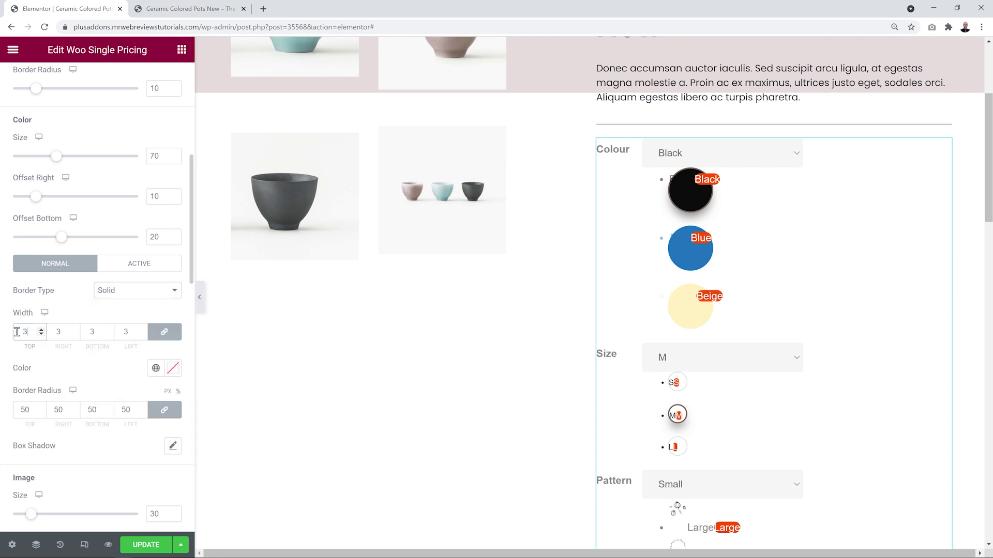
Step: Make the color swatches' normal border black and set its border radius to 10
{"action": "left_click", "coordinate": [172, 368]}
{"action": "left_click", "coordinate": [87, 243]}
{"action": "left_click_drag", "start_coordinate": [88, 242], "coordinate": [15, 311]}
{"action": "left_click", "coordinate": [102, 381]}
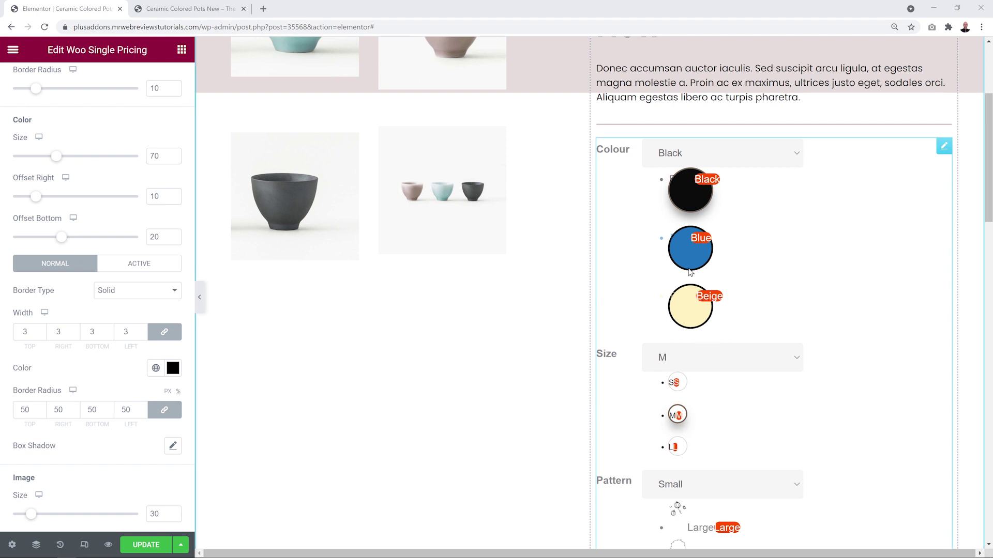
{"action": "left_click_drag", "start_coordinate": [32, 409], "coordinate": [4, 423]}
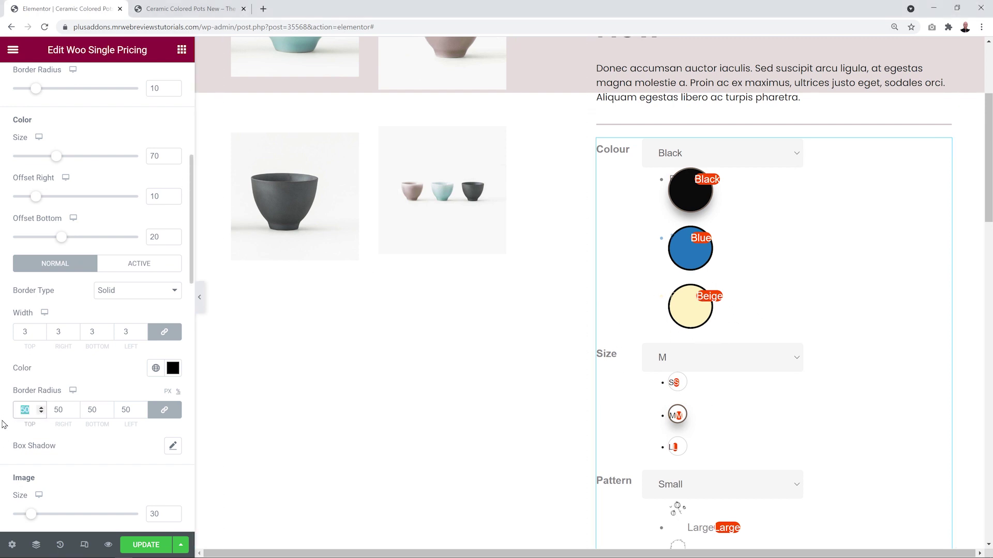
{"action": "type", "text": "10"}
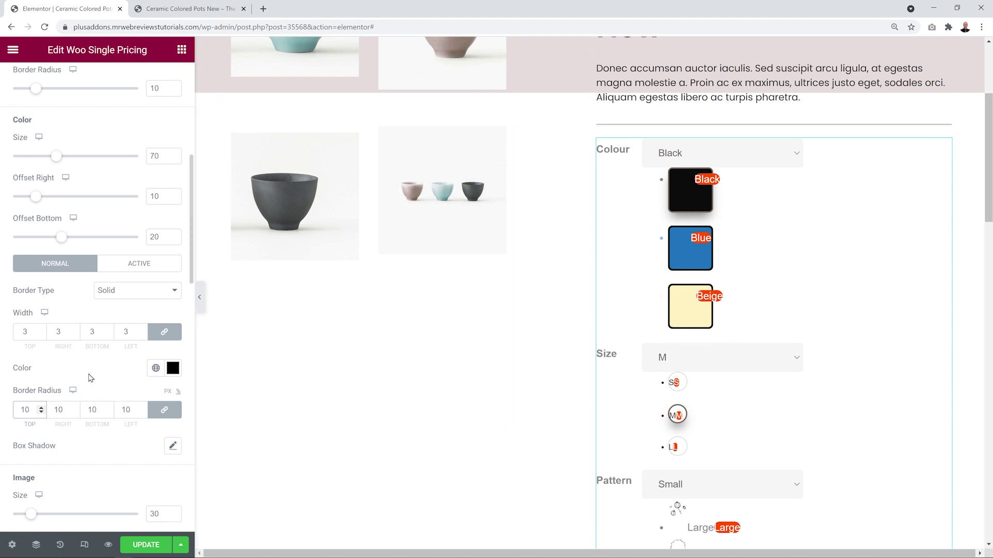
Step: Give the active color swatch a red border and a box shadow
{"action": "left_click", "coordinate": [146, 270]}
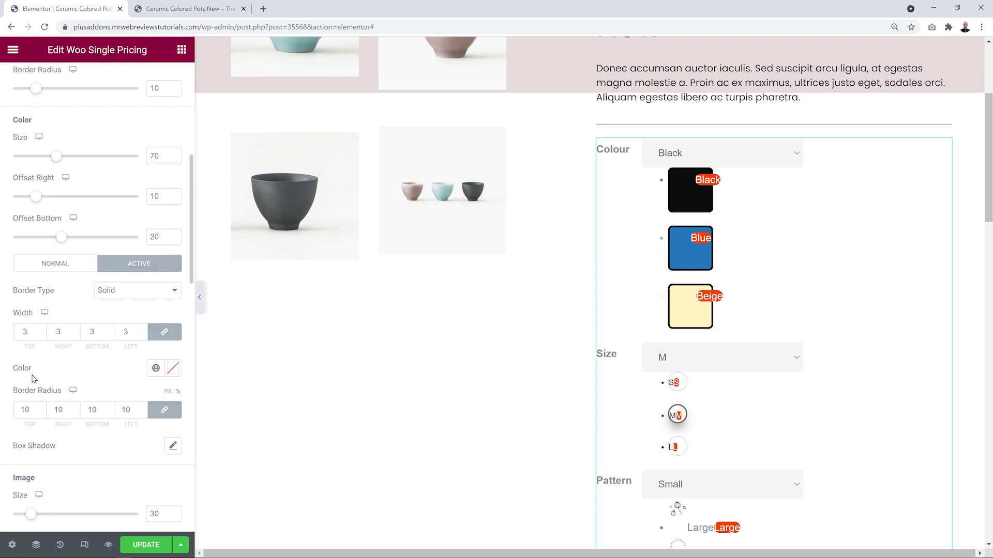
{"action": "left_click", "coordinate": [172, 368]}
{"action": "left_click", "coordinate": [171, 197]}
{"action": "left_click", "coordinate": [103, 140]}
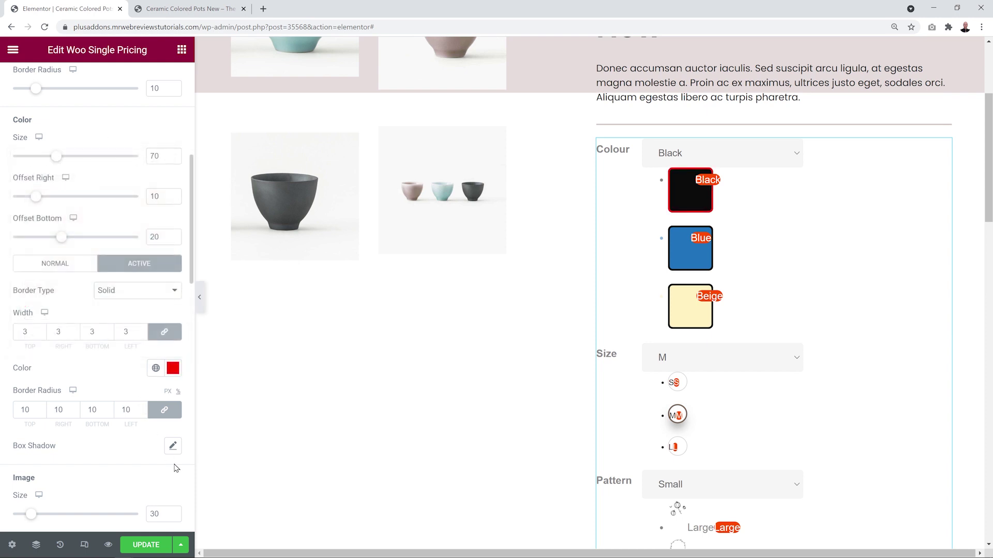
{"action": "left_click", "coordinate": [173, 447]}
{"action": "left_click", "coordinate": [129, 443]}
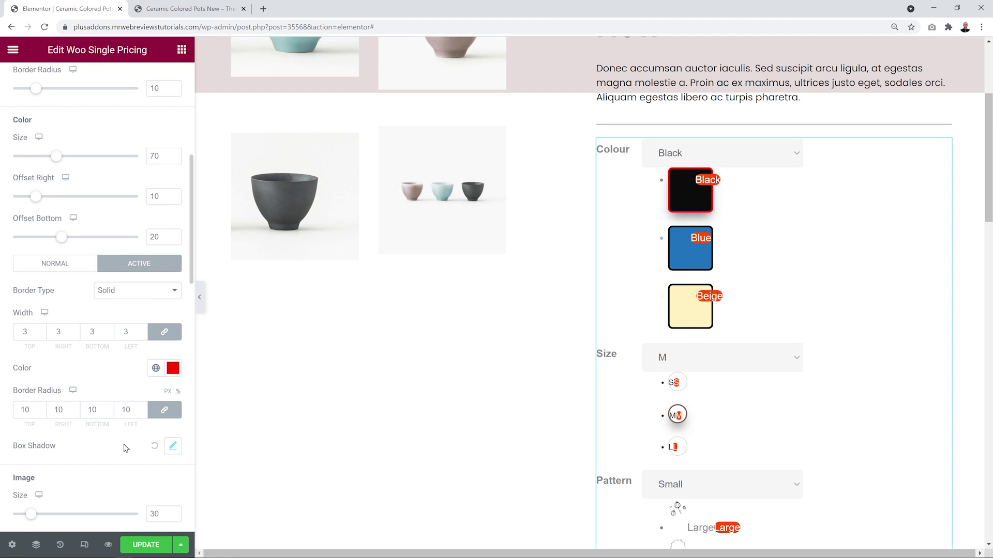
Step: Reload the product page and try the blue and beige color swatches to check the normal and active styles
{"action": "left_click", "coordinate": [201, 12]}
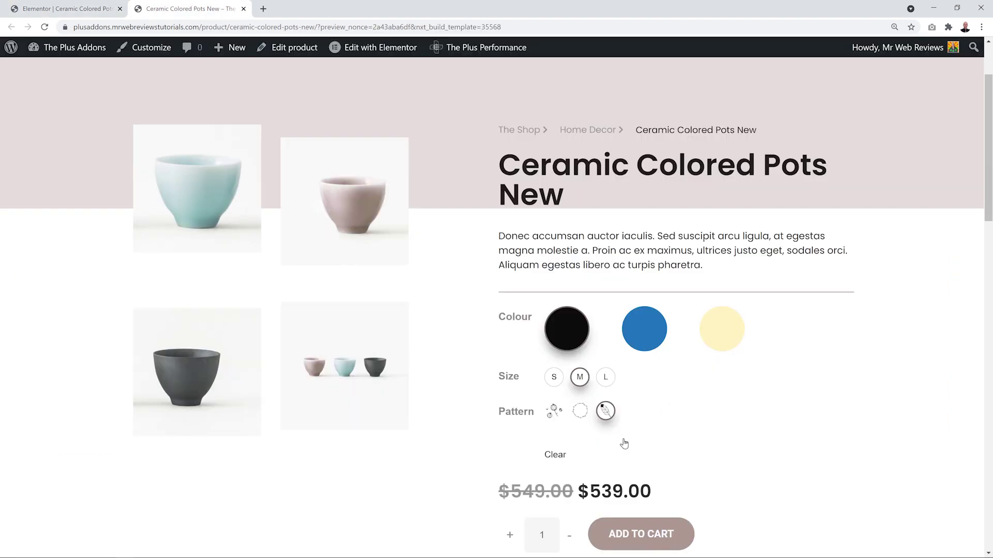
{"action": "key", "text": "F5"}
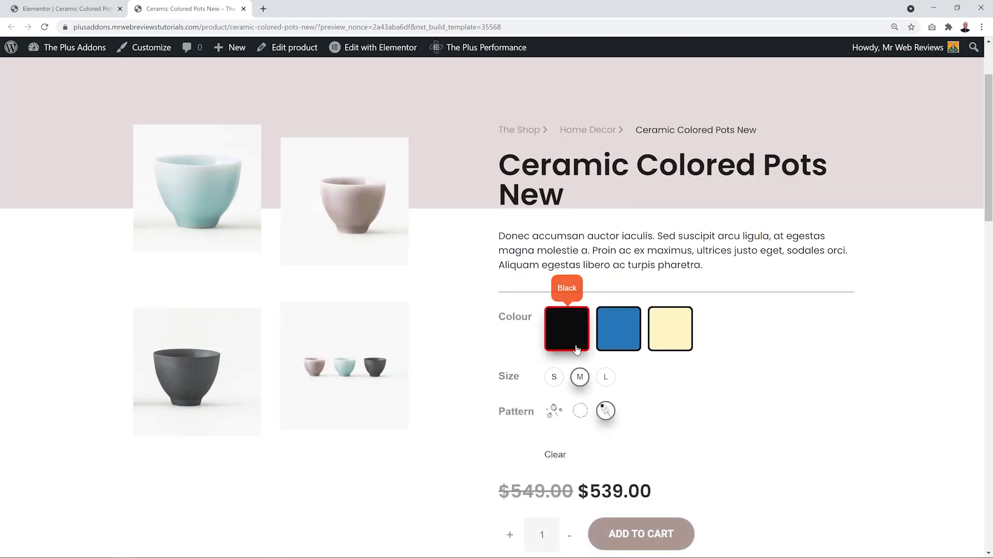
{"action": "left_click", "coordinate": [618, 340]}
{"action": "left_click", "coordinate": [683, 319]}
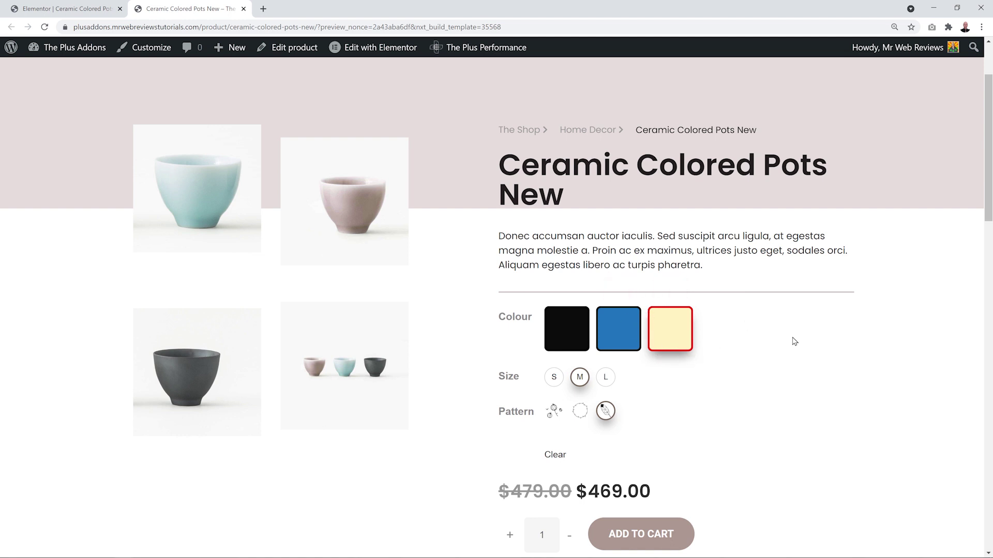
Step: Compare the pattern and size swatch settings in the template with the reloaded product page
{"action": "key", "text": "ctrl+Page_Up"}
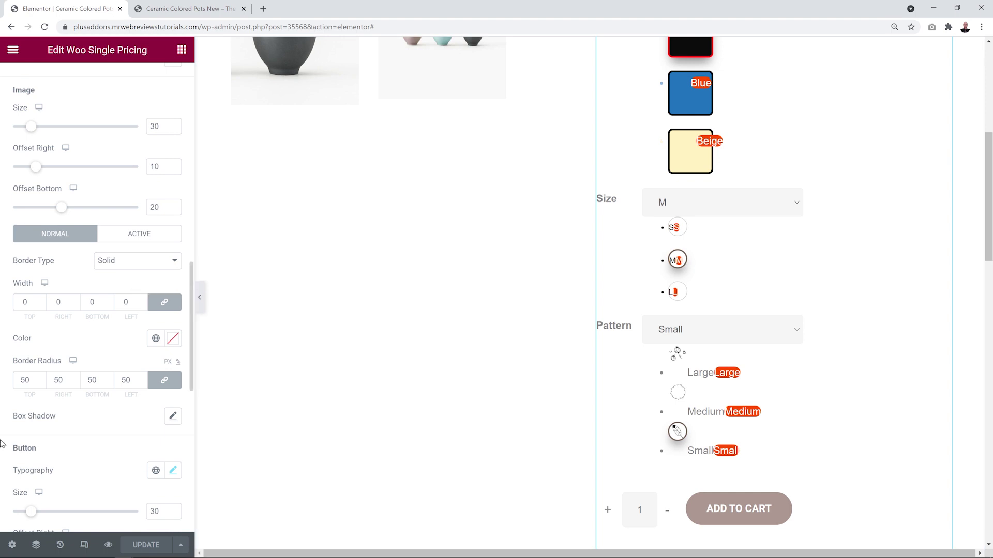
{"action": "left_click", "coordinate": [209, 9]}
{"action": "left_click", "coordinate": [45, 27]}
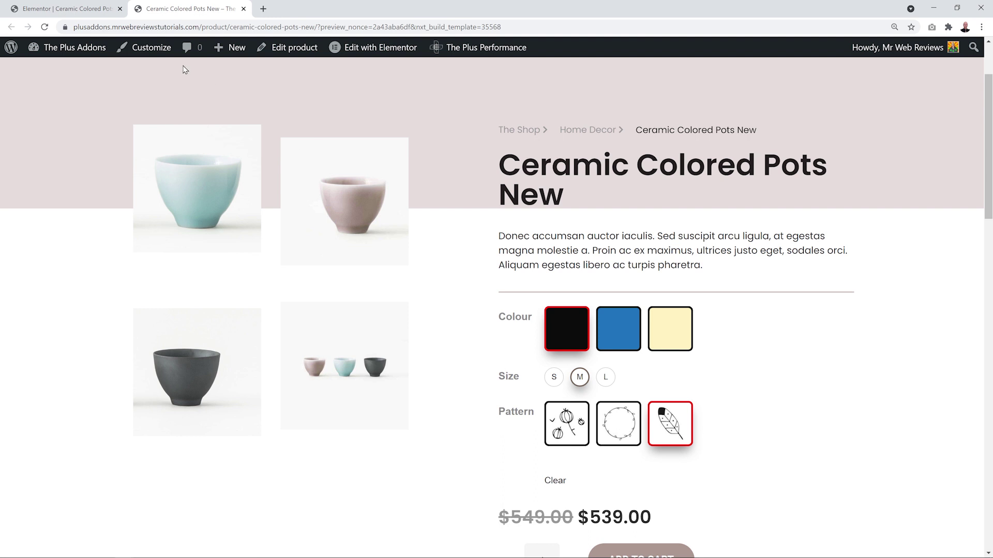
{"action": "left_click", "coordinate": [72, 9]}
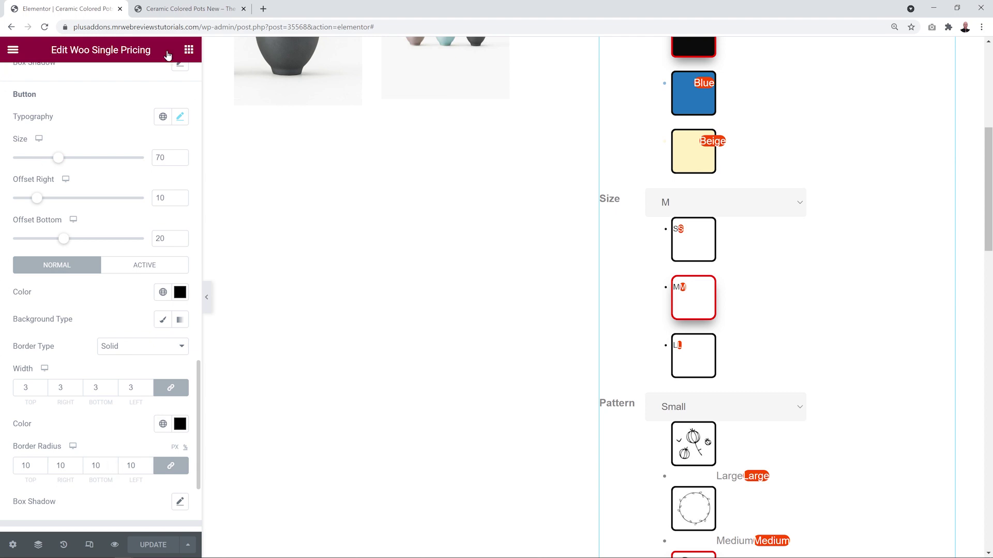
{"action": "left_click", "coordinate": [160, 11]}
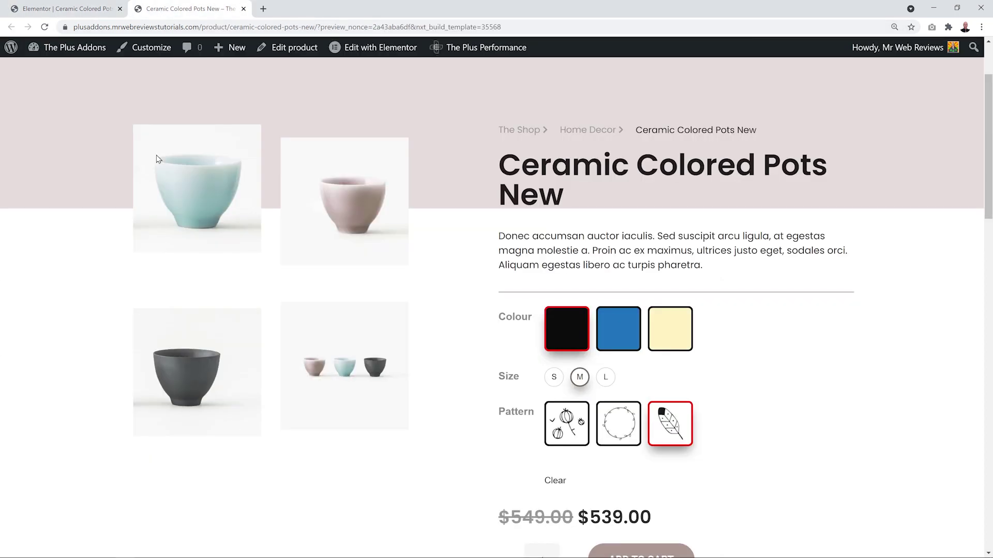
{"action": "key", "text": "F5"}
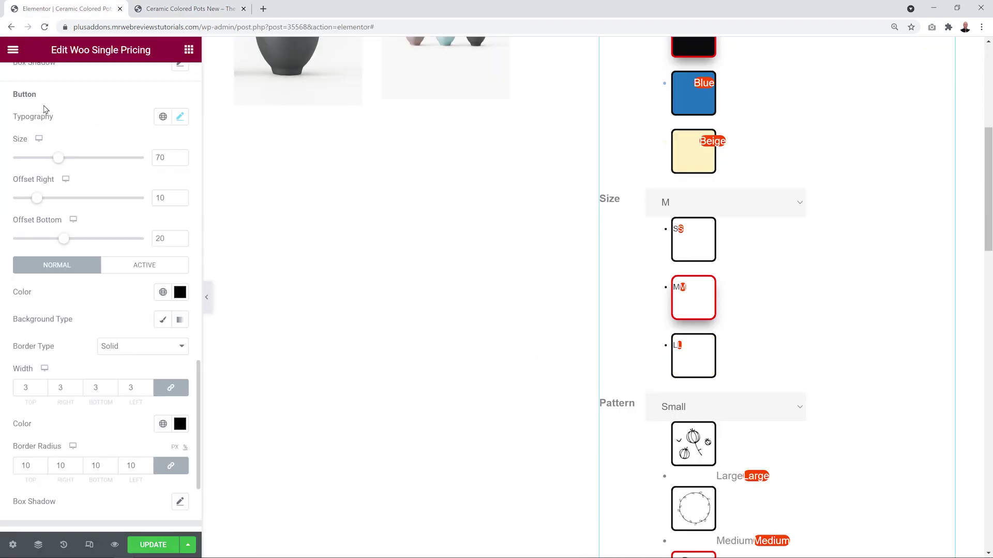
Step: Set the swatch Button typography size to 32 px
{"action": "left_click", "coordinate": [180, 117]}
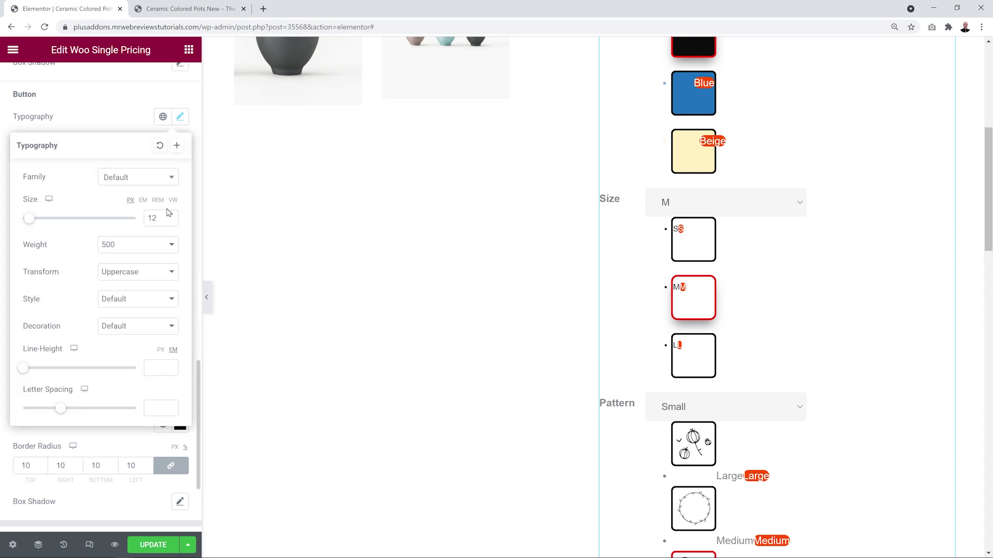
{"action": "double_click", "coordinate": [155, 218]}
{"action": "type", "text": "32"}
{"action": "left_click", "coordinate": [114, 116]}
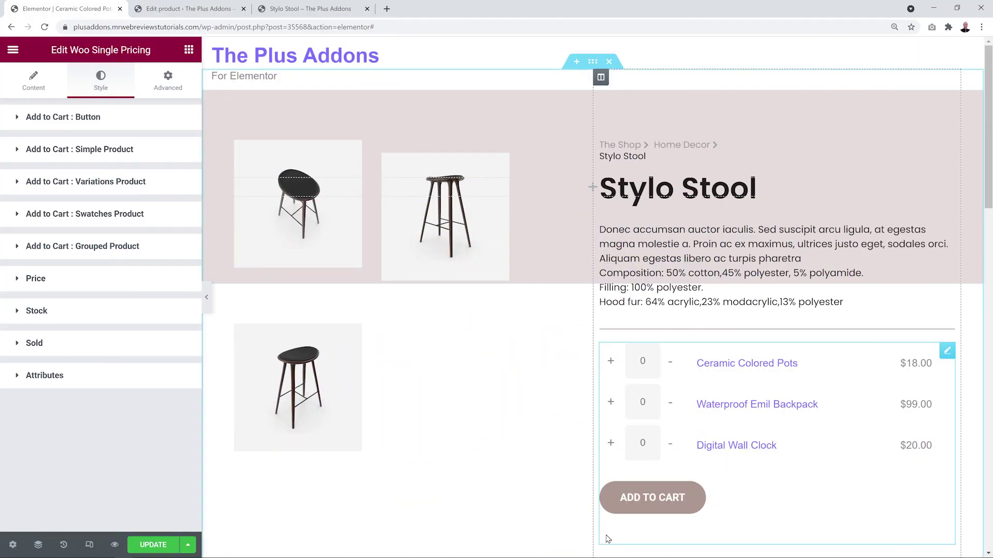
Step: Review the Stylo Stool product's edit page and set the template's grouped product name color to #3C3C3C
{"action": "left_click", "coordinate": [201, 8]}
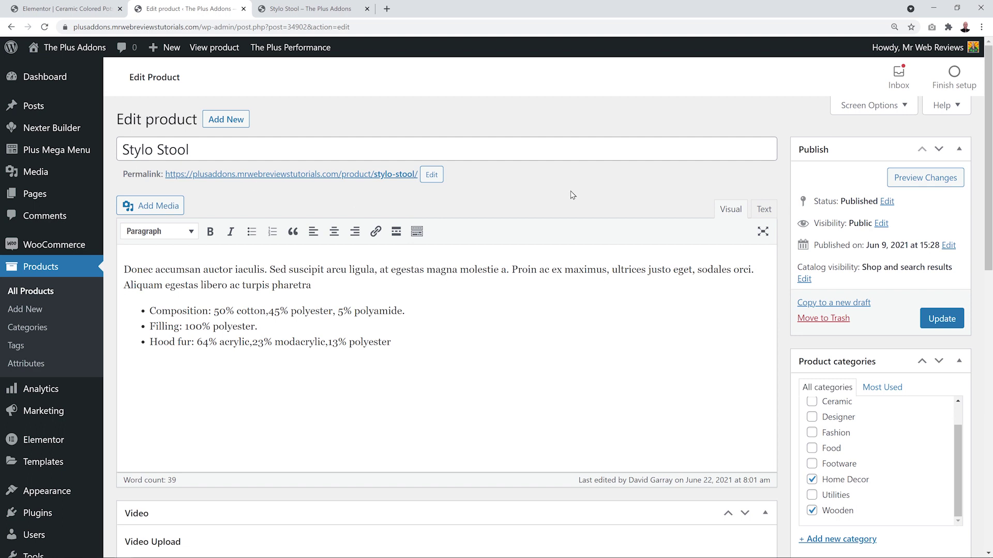
{"action": "scroll", "coordinate": [572, 195], "scroll_direction": "down", "scroll_amount": 7}
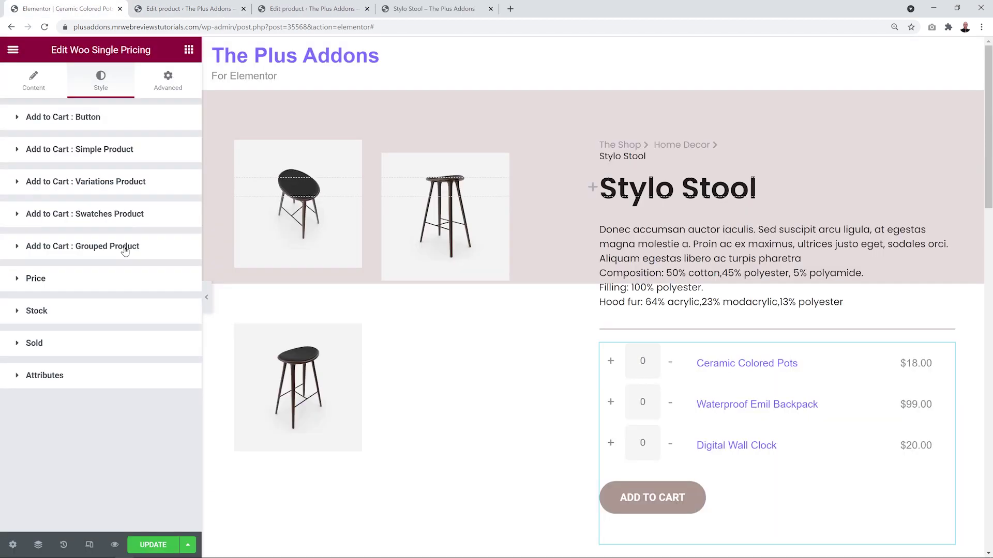
{"action": "left_click", "coordinate": [125, 250]}
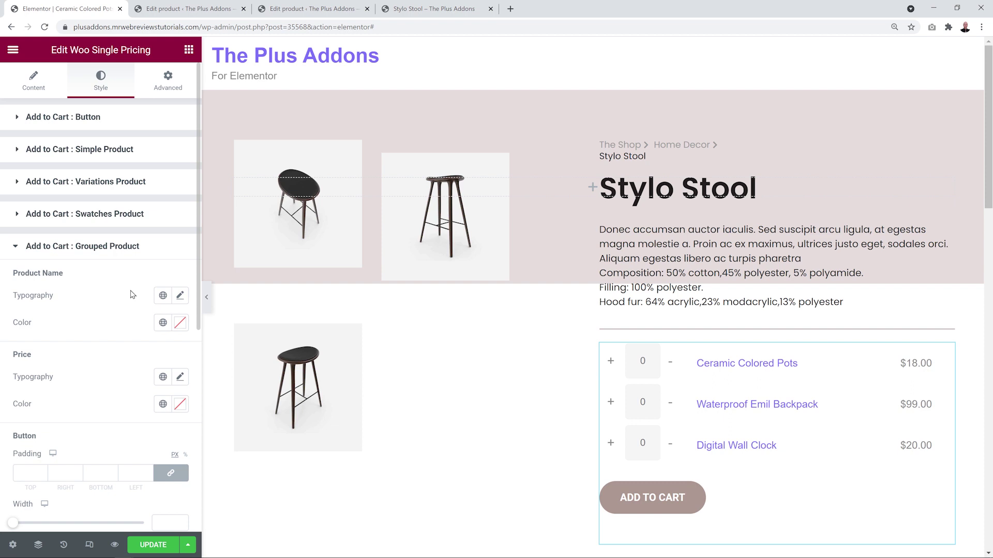
{"action": "scroll", "coordinate": [132, 294], "scroll_direction": "down", "scroll_amount": 3}
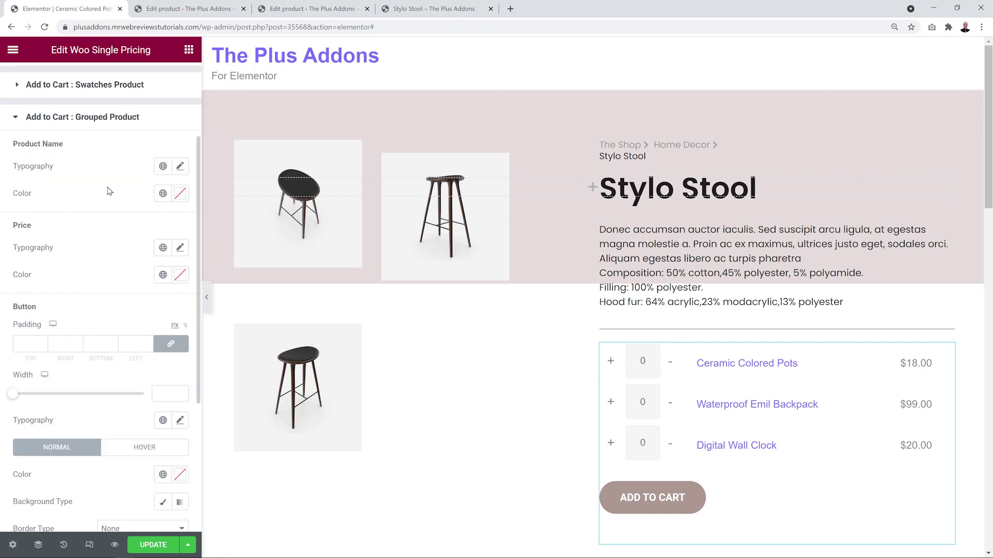
{"action": "left_click", "coordinate": [180, 194]}
{"action": "left_click_drag", "start_coordinate": [118, 320], "coordinate": [16, 330]}
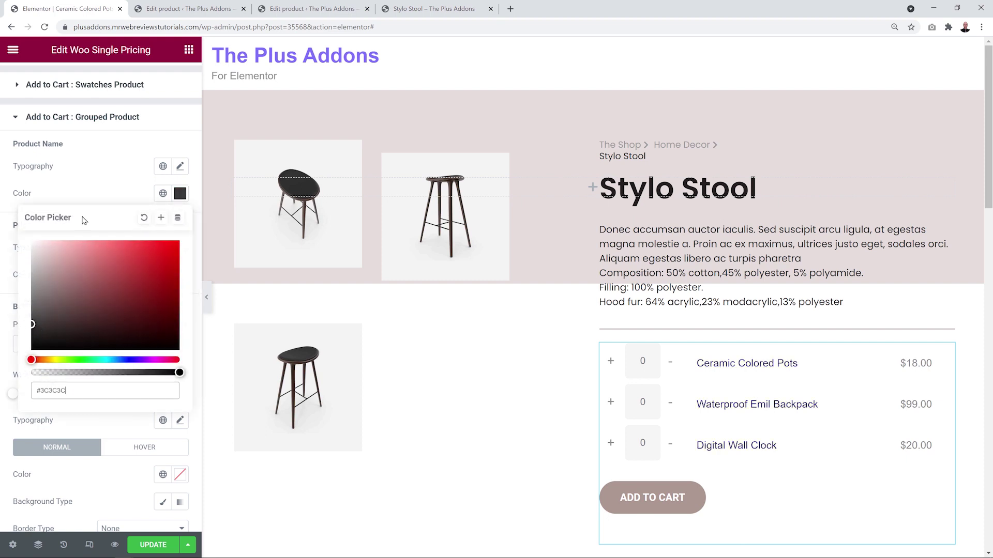
{"action": "left_click", "coordinate": [95, 194]}
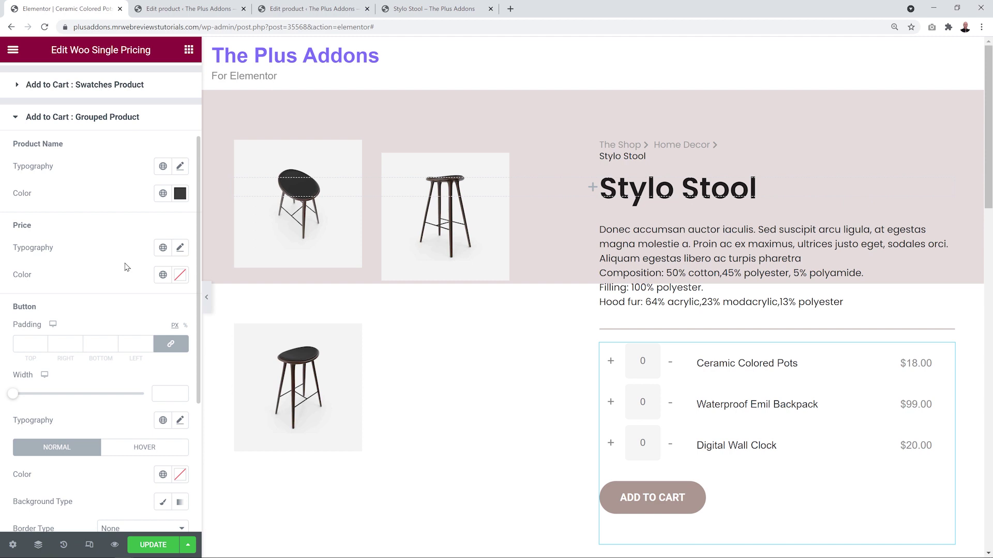
Step: Set the grouped product price color to the copied purple and review the grouped button style settings
{"action": "left_click", "coordinate": [180, 275]}
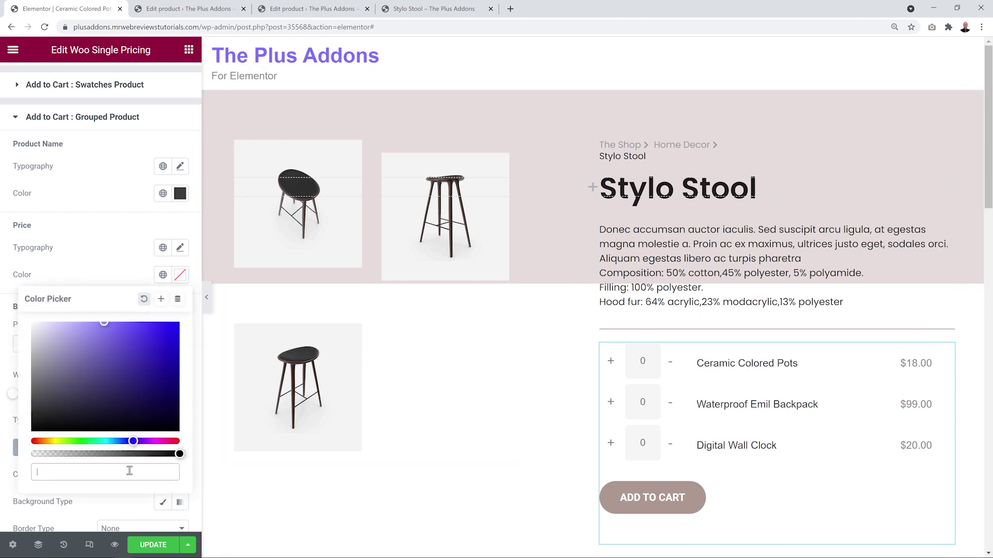
{"action": "left_click", "coordinate": [129, 471]}
{"action": "key", "text": "ctrl+v"}
{"action": "left_click", "coordinate": [118, 272]}
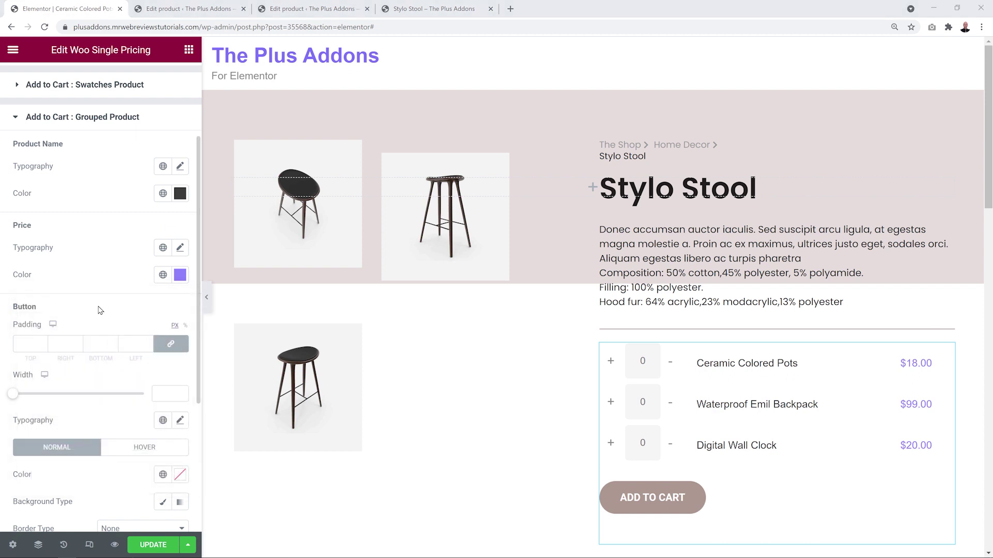
{"action": "scroll", "coordinate": [99, 310], "scroll_direction": "down", "scroll_amount": 4}
{"action": "scroll", "coordinate": [100, 310], "scroll_direction": "up", "scroll_amount": 2}
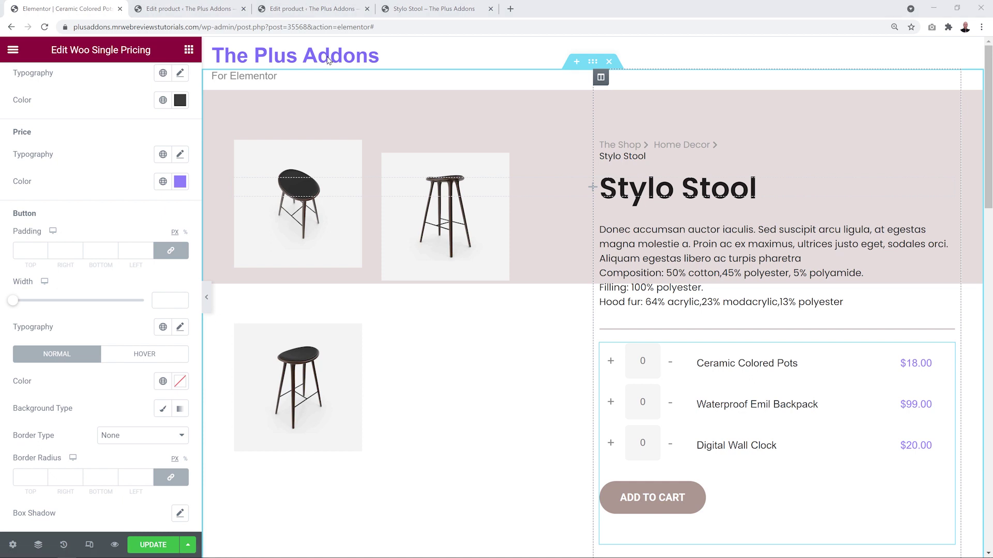
Step: Examine the Stylish Wooden Chair's variation prices and stock settings, and return to the Stylo Stool's edit page
{"action": "left_click", "coordinate": [285, 9]}
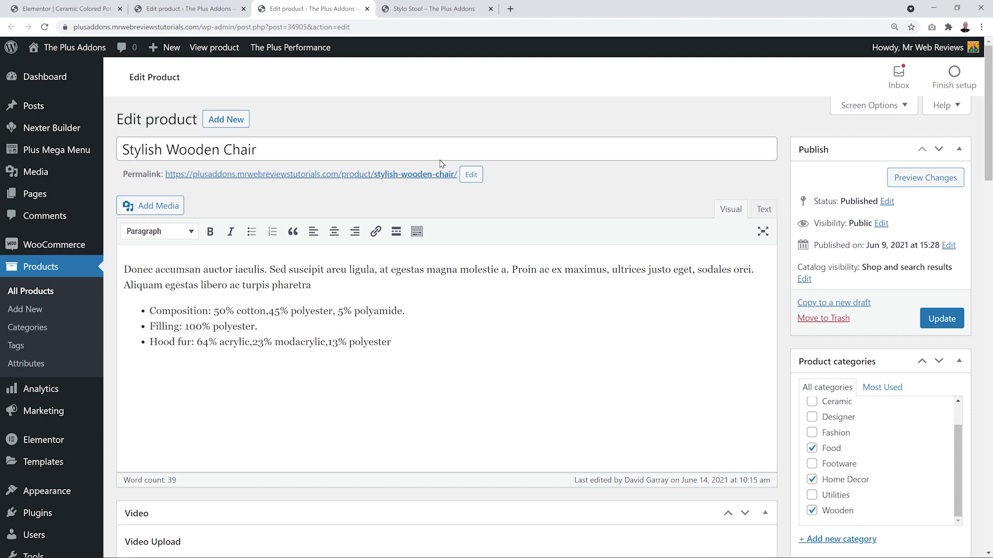
{"action": "scroll", "coordinate": [440, 162], "scroll_direction": "down", "scroll_amount": 5}
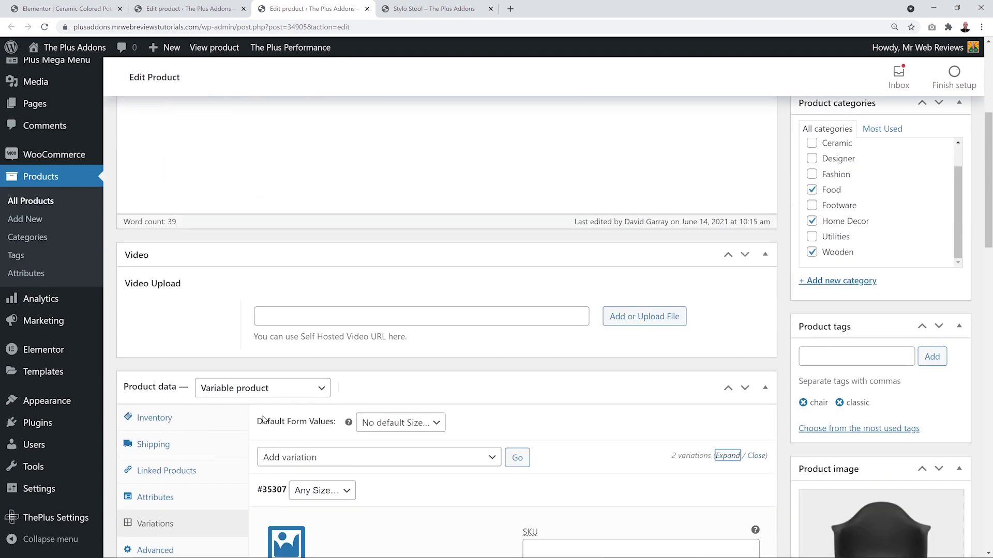
{"action": "scroll", "coordinate": [544, 361], "scroll_direction": "down", "scroll_amount": 2}
{"action": "scroll", "coordinate": [544, 361], "scroll_direction": "down", "scroll_amount": 1}
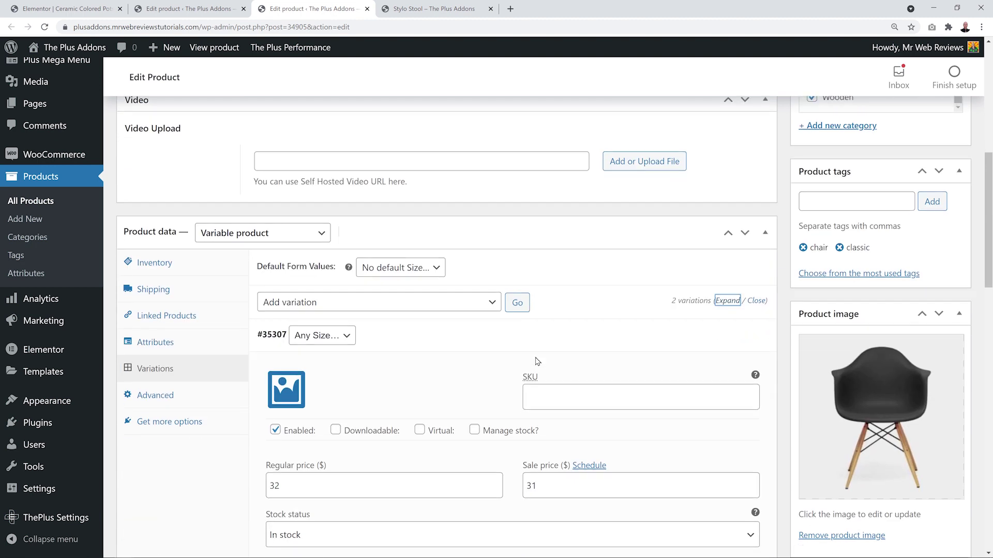
{"action": "scroll", "coordinate": [582, 408], "scroll_direction": "down", "scroll_amount": 5}
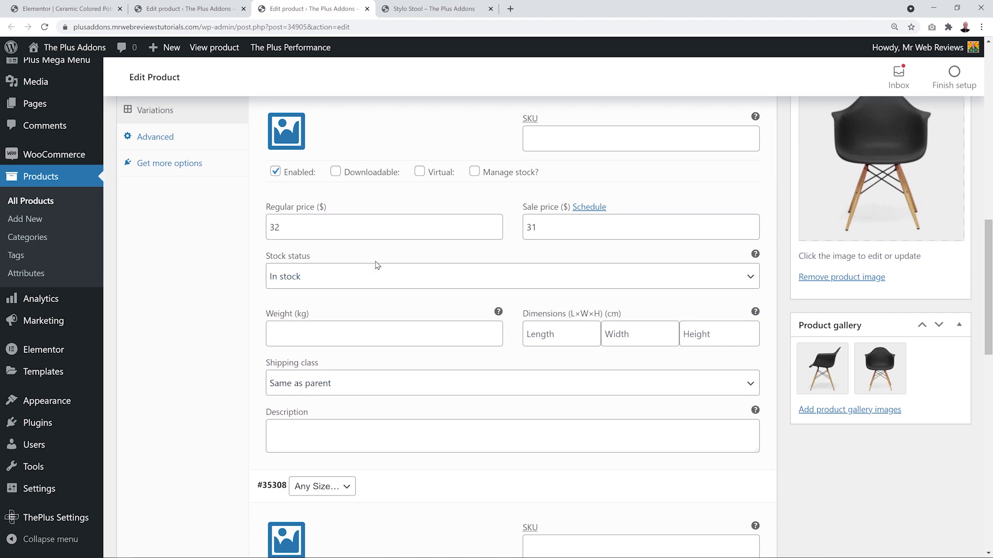
{"action": "scroll", "coordinate": [571, 395], "scroll_direction": "down", "scroll_amount": 4}
{"action": "scroll", "coordinate": [572, 395], "scroll_direction": "up", "scroll_amount": 20}
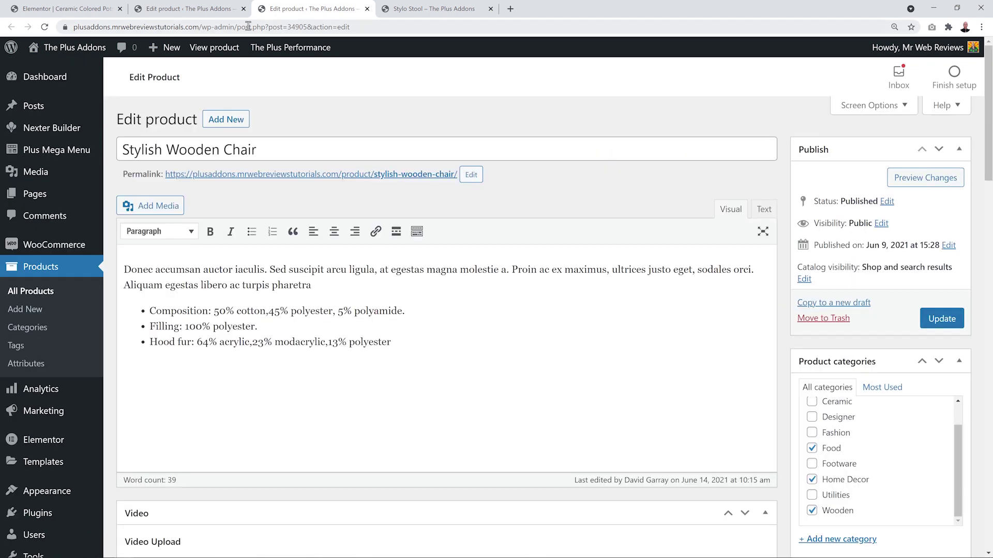
{"action": "left_click", "coordinate": [210, 14]}
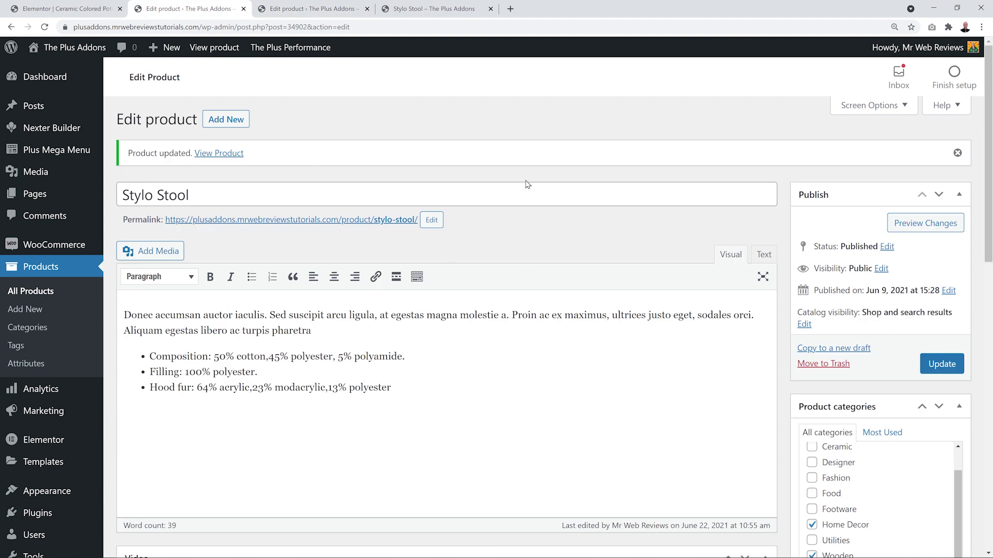
Step: Add the Stylish Wooden Chair to the Stylo Stool's grouped products and update the product
{"action": "scroll", "coordinate": [505, 204], "scroll_direction": "down", "scroll_amount": 8}
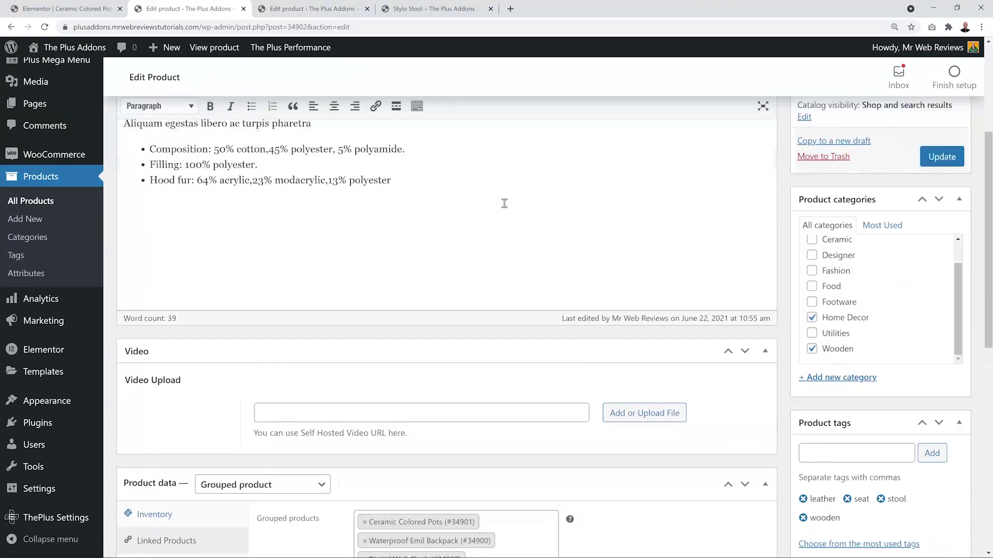
{"action": "left_click", "coordinate": [483, 370]}
{"action": "scroll", "coordinate": [588, 342], "scroll_direction": "down", "scroll_amount": 1}
{"action": "type", "text": "Stylish"}
{"action": "left_click", "coordinate": [469, 345]}
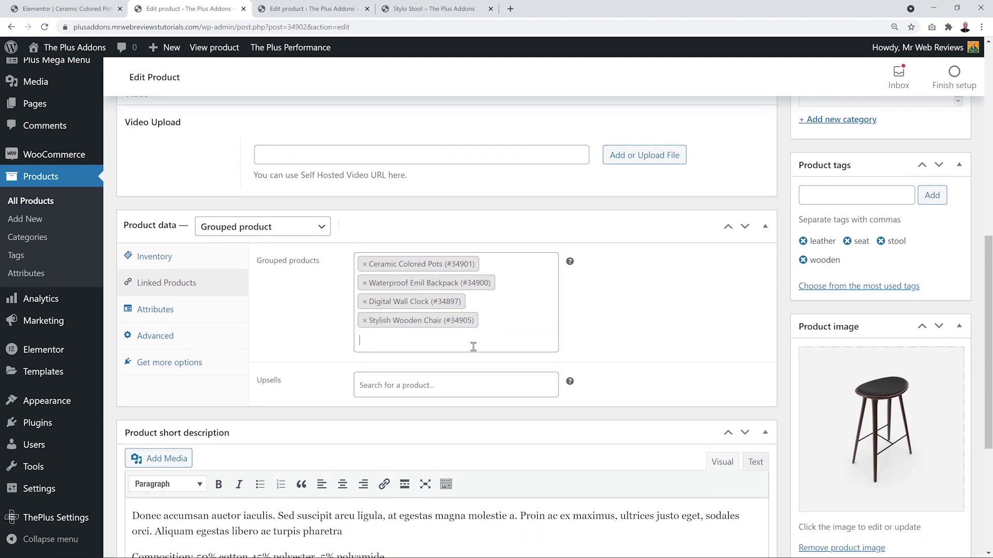
{"action": "scroll", "coordinate": [660, 311], "scroll_direction": "up", "scroll_amount": 7}
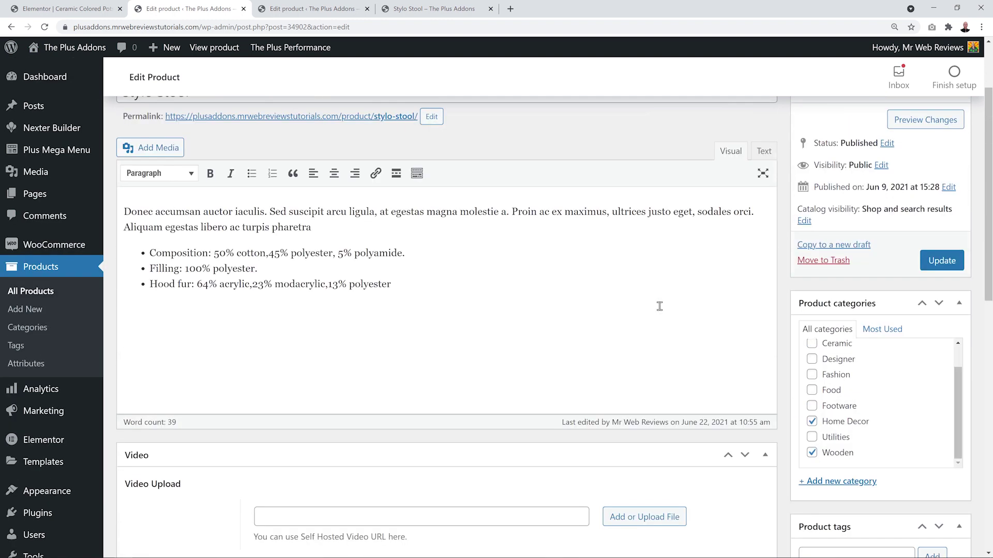
{"action": "left_click", "coordinate": [958, 265]}
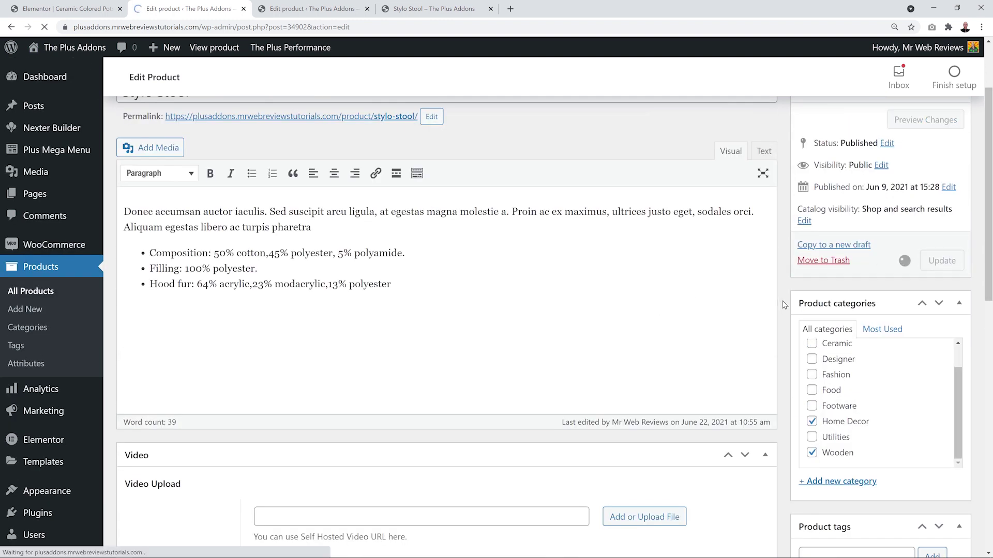
Step: In the Elementor template, give the grouped product button a classic background in #9182FF for the normal state
{"action": "left_click", "coordinate": [59, 10]}
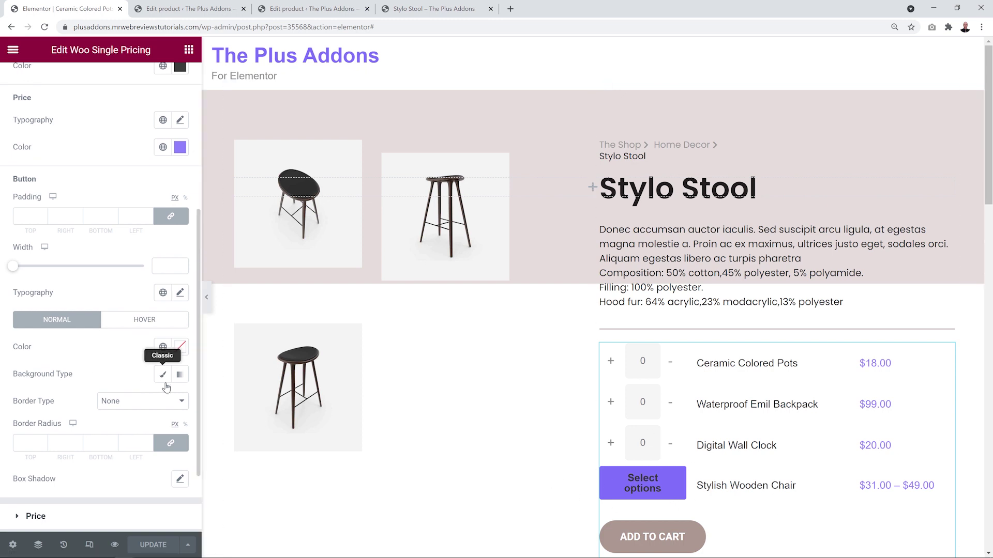
{"action": "left_click", "coordinate": [164, 376]}
{"action": "left_click", "coordinate": [174, 402]}
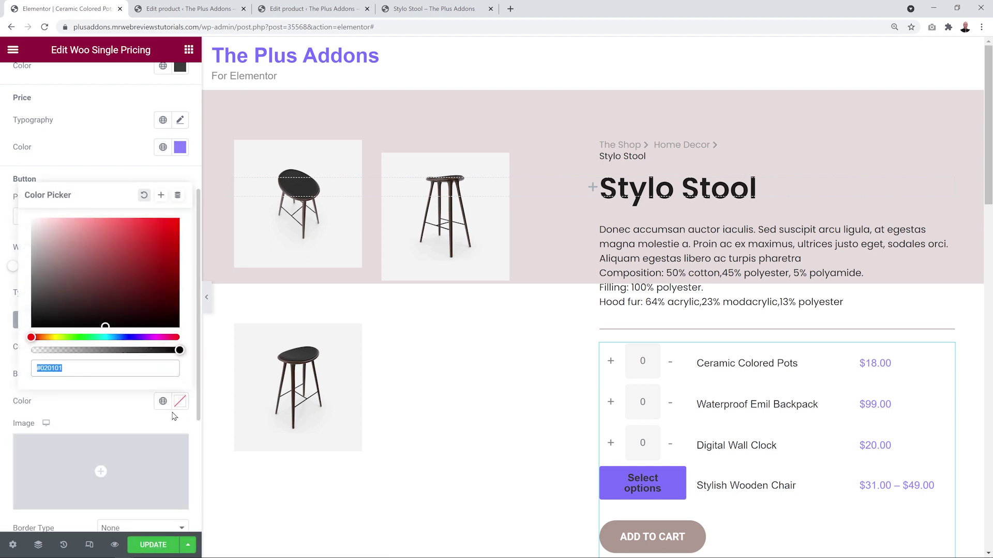
{"action": "type", "text": "#9182FF"}
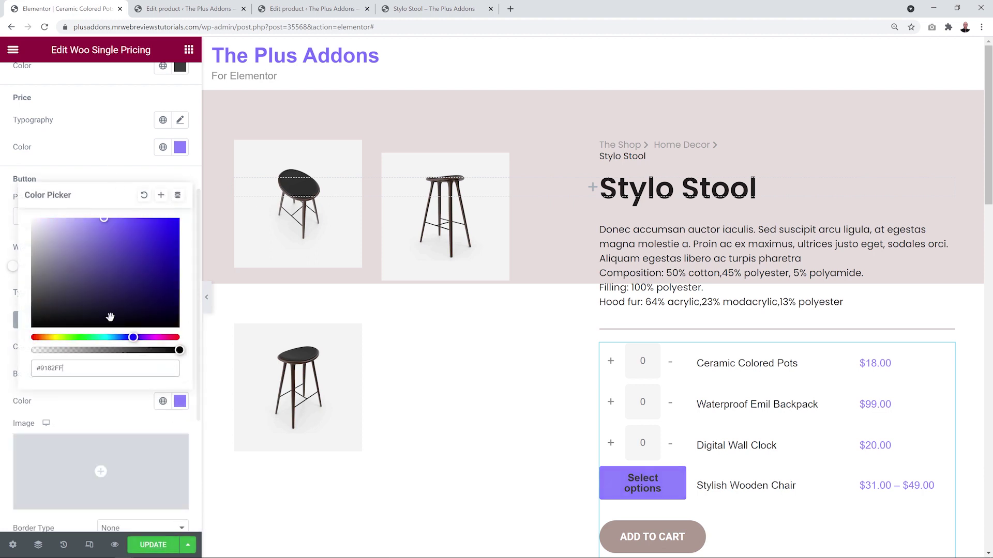
{"action": "left_click", "coordinate": [110, 401]}
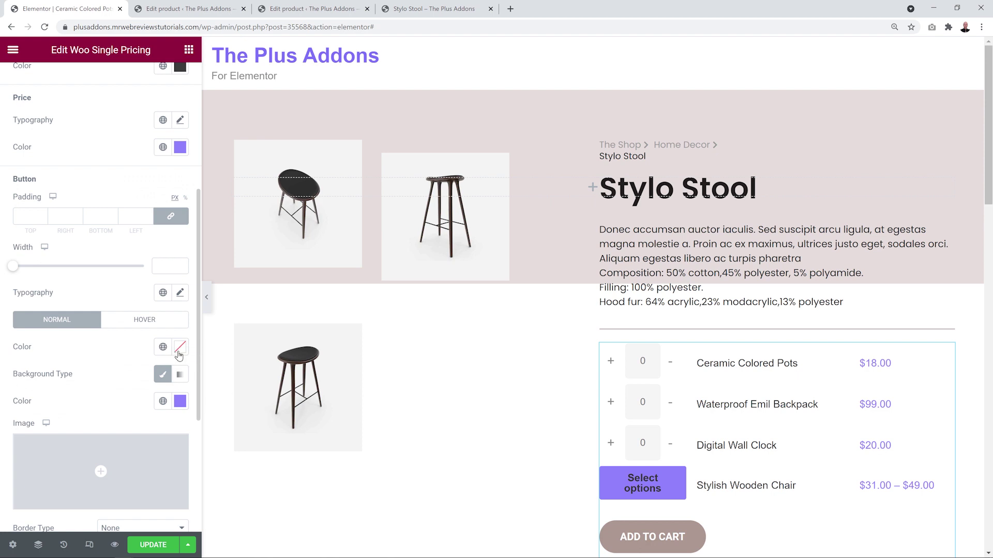
Step: Set the grouped product button's normal text color to black and review its hover style settings
{"action": "left_click", "coordinate": [180, 347]}
{"action": "left_click_drag", "start_coordinate": [106, 243], "coordinate": [27, 295]}
{"action": "left_click", "coordinate": [110, 379]}
{"action": "left_click", "coordinate": [145, 322]}
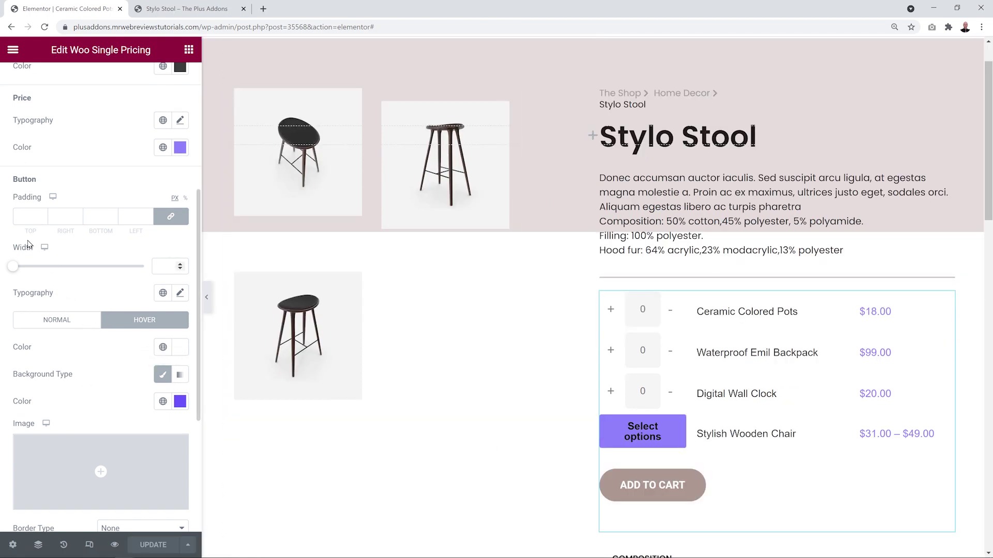
{"action": "scroll", "coordinate": [164, 313], "scroll_direction": "down", "scroll_amount": 4}
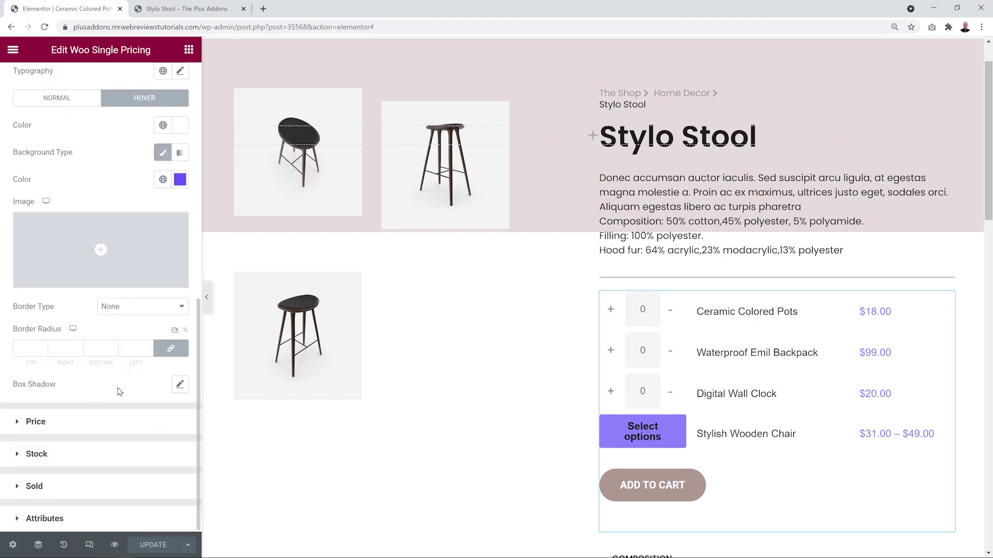
Step: Open the product listing widget under "You will also like" and set its Product Listing Types to Normal Page
{"action": "scroll", "coordinate": [974, 192], "scroll_direction": "down", "scroll_amount": 3}
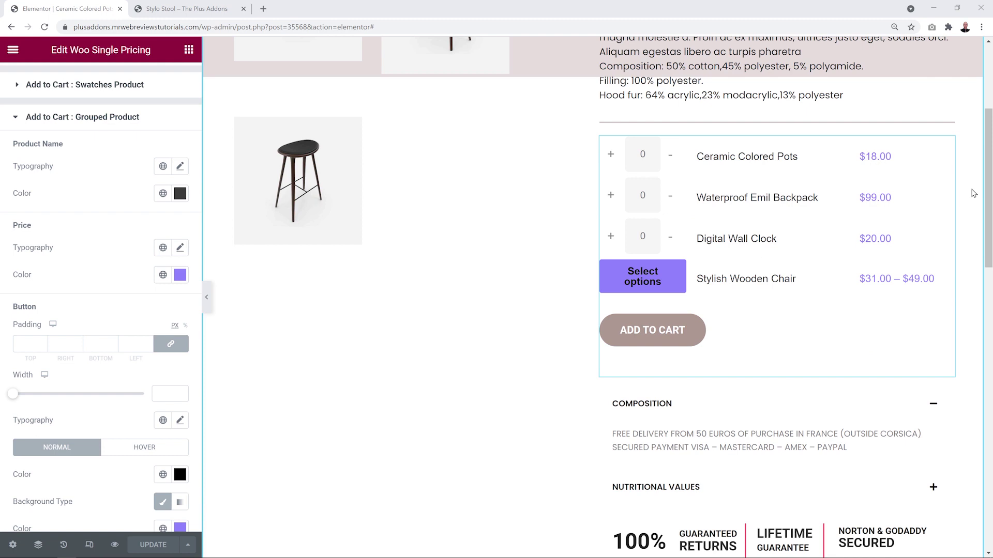
{"action": "scroll", "coordinate": [974, 193], "scroll_direction": "down", "scroll_amount": 6}
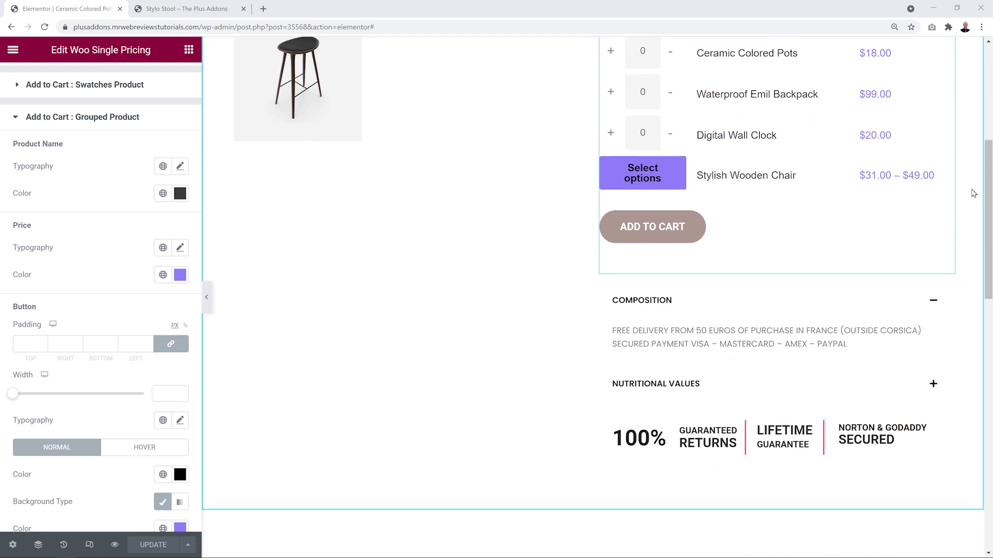
{"action": "scroll", "coordinate": [973, 193], "scroll_direction": "down", "scroll_amount": 8}
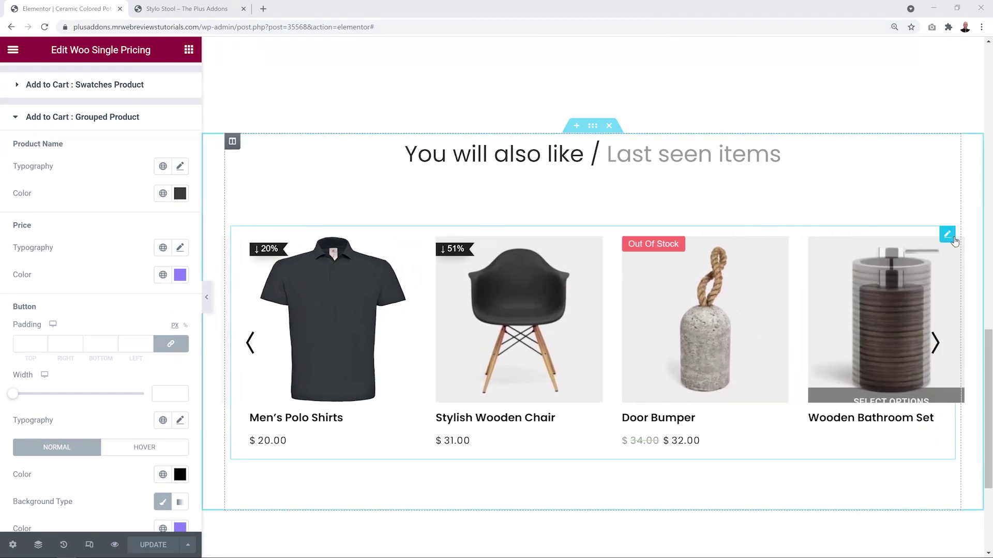
{"action": "left_click", "coordinate": [947, 235]}
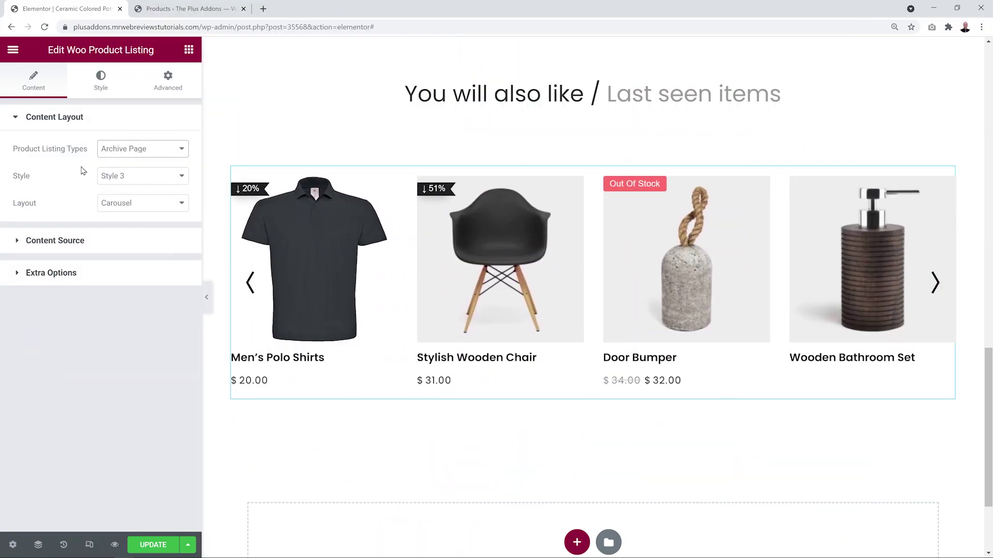
{"action": "left_click", "coordinate": [180, 155]}
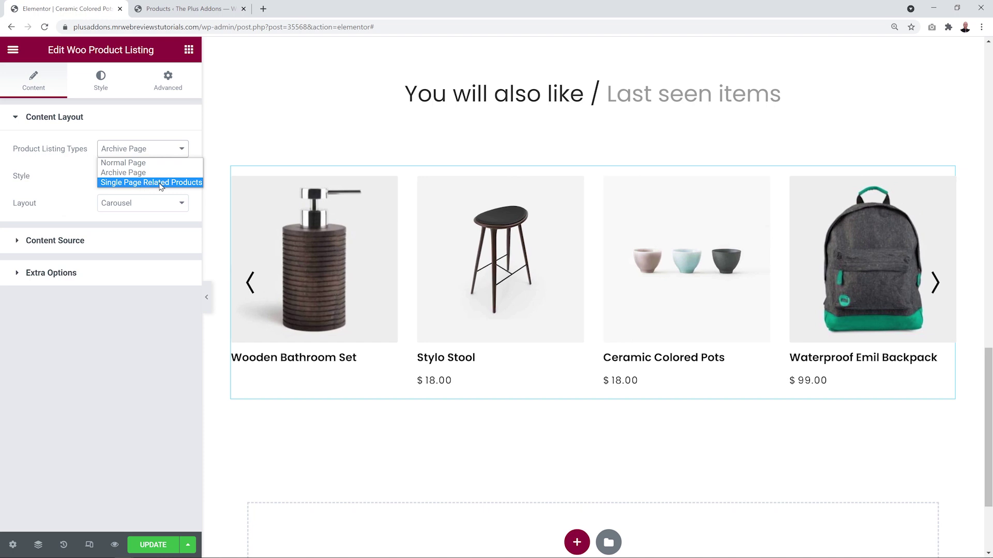
{"action": "left_click", "coordinate": [150, 163]}
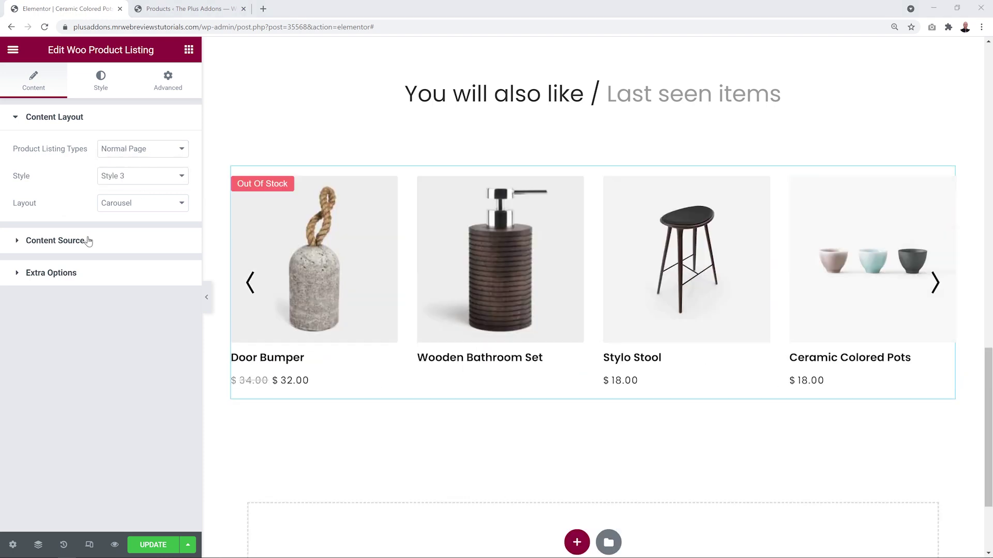
Step: Limit the product listing's content source to the Fashion and Wooden categories
{"action": "left_click", "coordinate": [85, 241]}
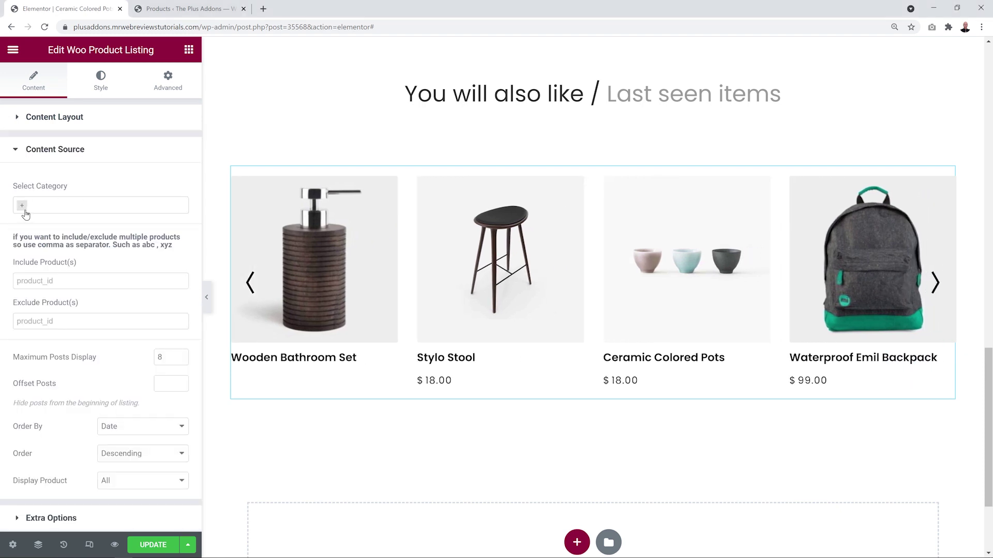
{"action": "left_click", "coordinate": [25, 206]}
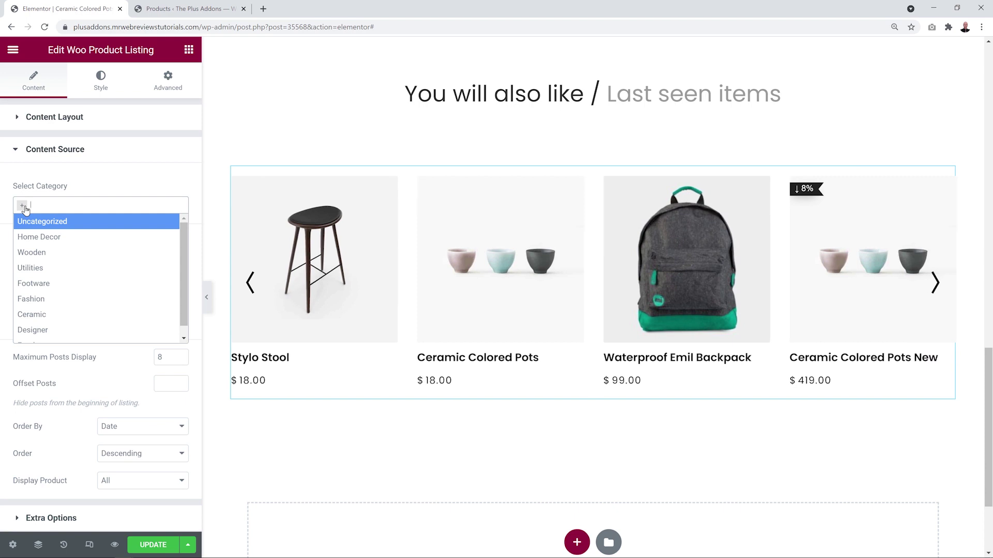
{"action": "left_click", "coordinate": [58, 299]}
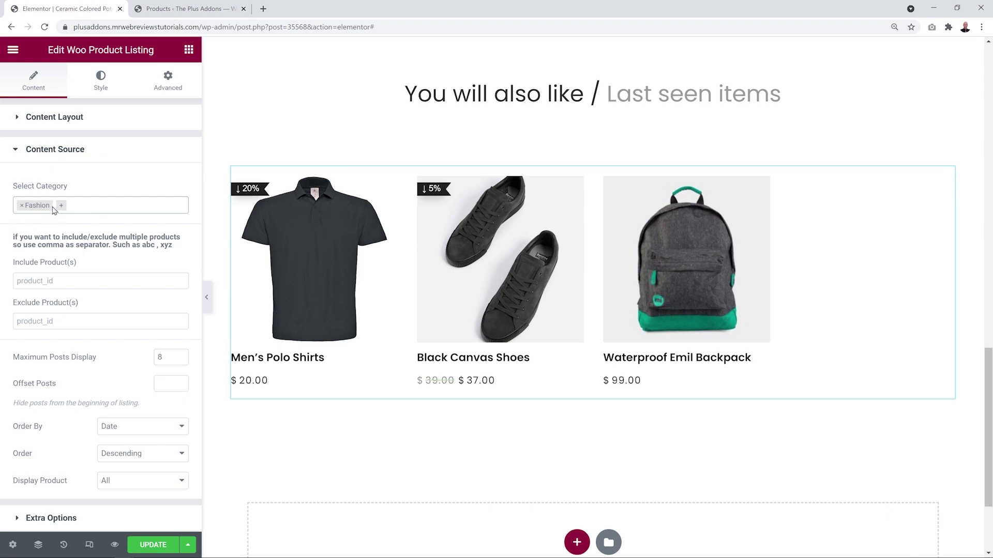
{"action": "left_click", "coordinate": [54, 208]}
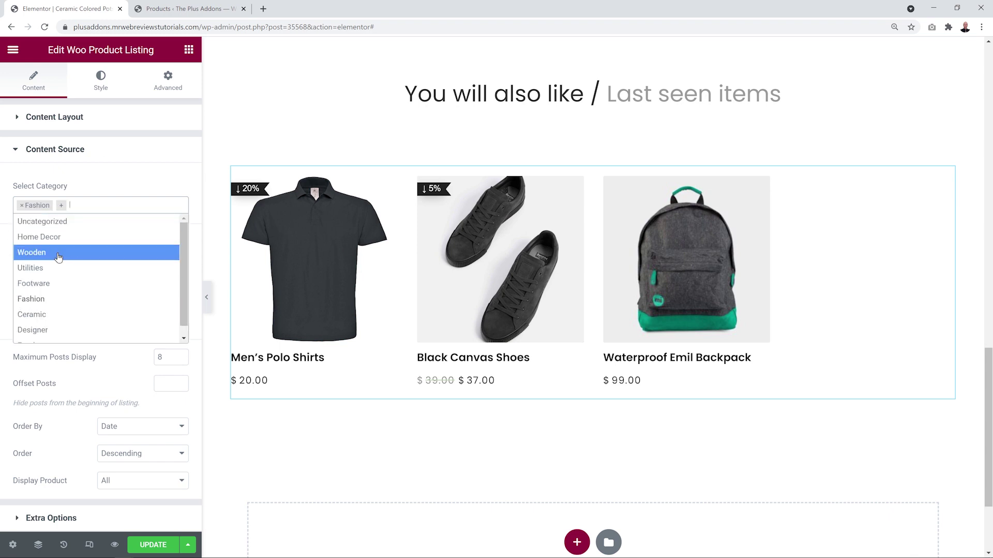
{"action": "left_click", "coordinate": [58, 257]}
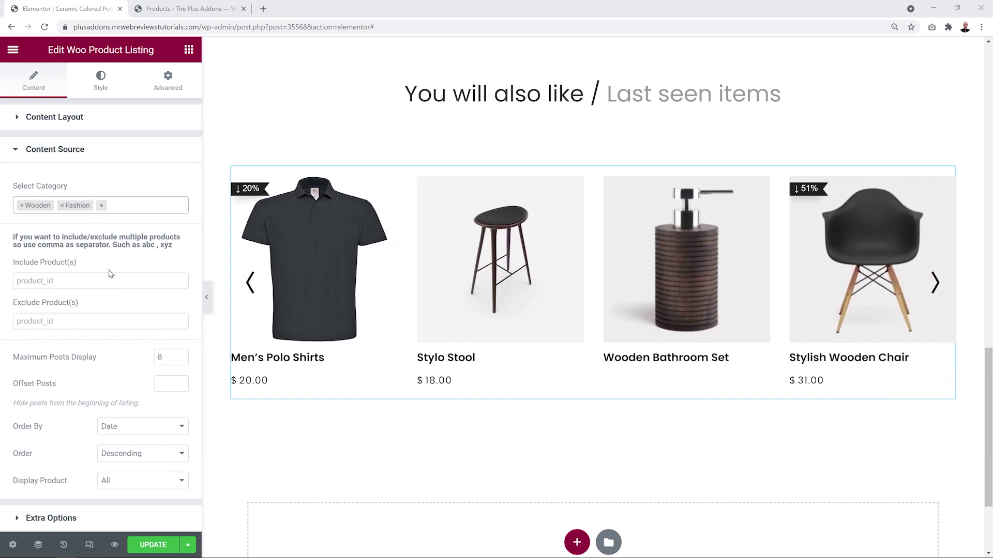
Step: Copy the Men's Polo Shirts product ID from the WooCommerce product list and return to the template
{"action": "left_click", "coordinate": [185, 14]}
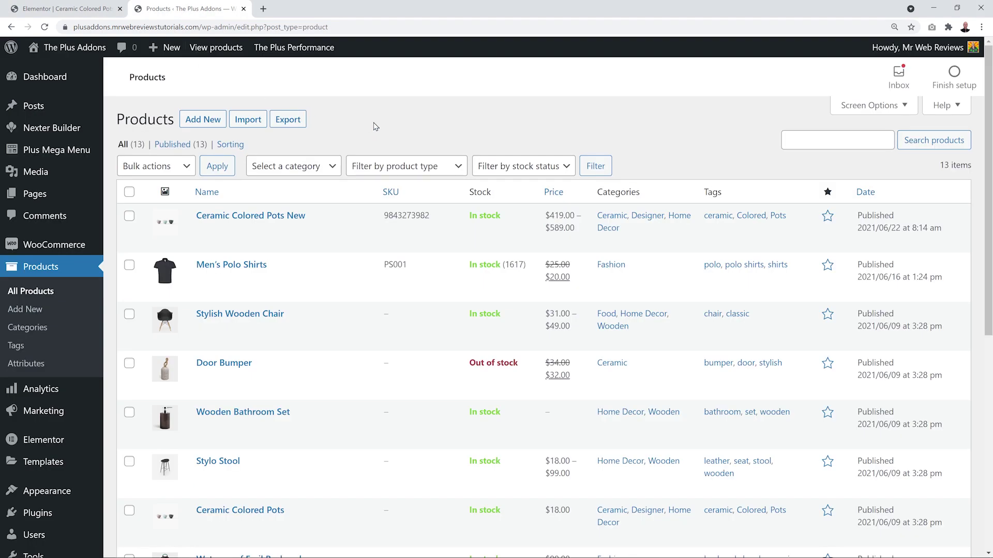
{"action": "double_click", "coordinate": [219, 278]}
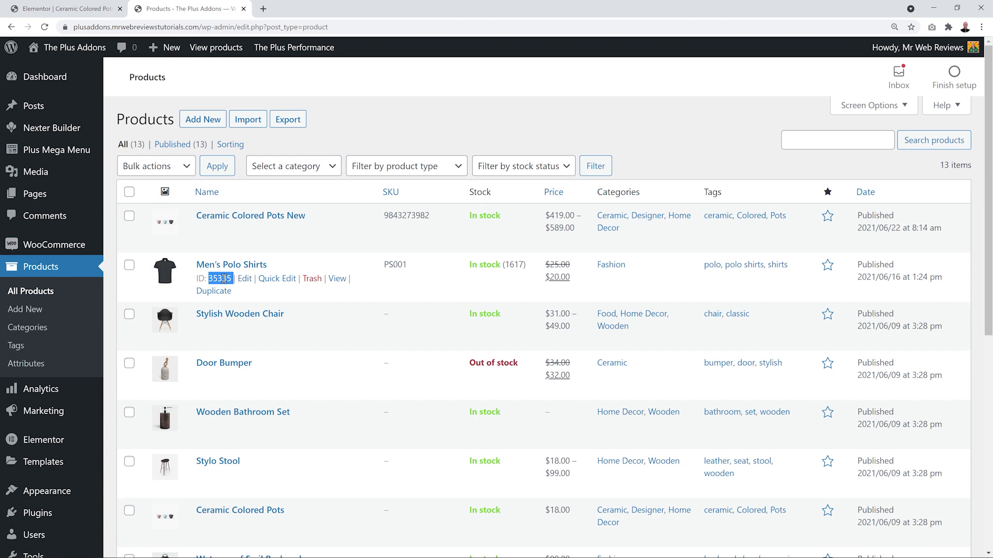
{"action": "right_click", "coordinate": [223, 280]}
{"action": "left_click", "coordinate": [236, 286]}
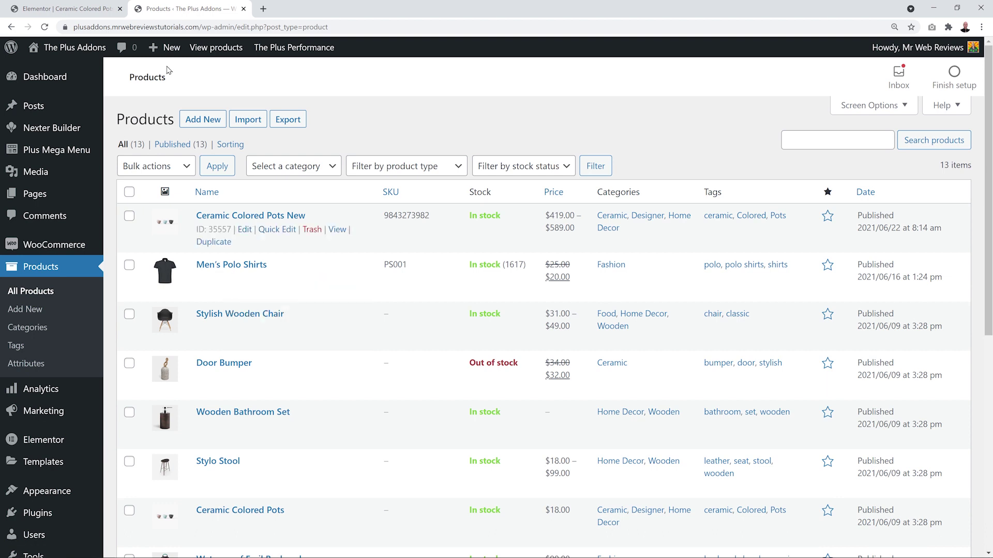
{"action": "left_click", "coordinate": [97, 11]}
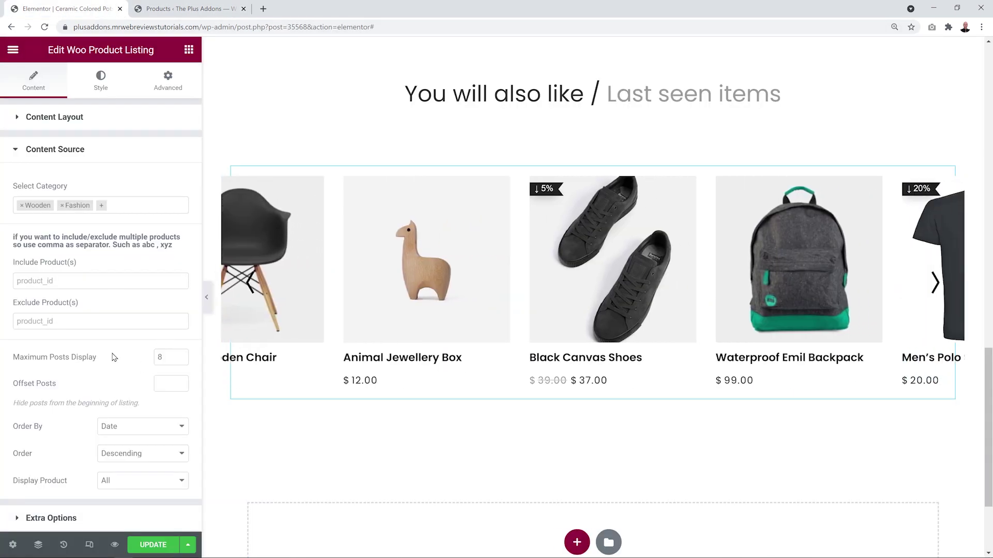
Step: Try excluding product 35335 from the listing, browse the carousel to check it, and clear the exclusion
{"action": "mouse_move", "coordinate": [874, 291]}
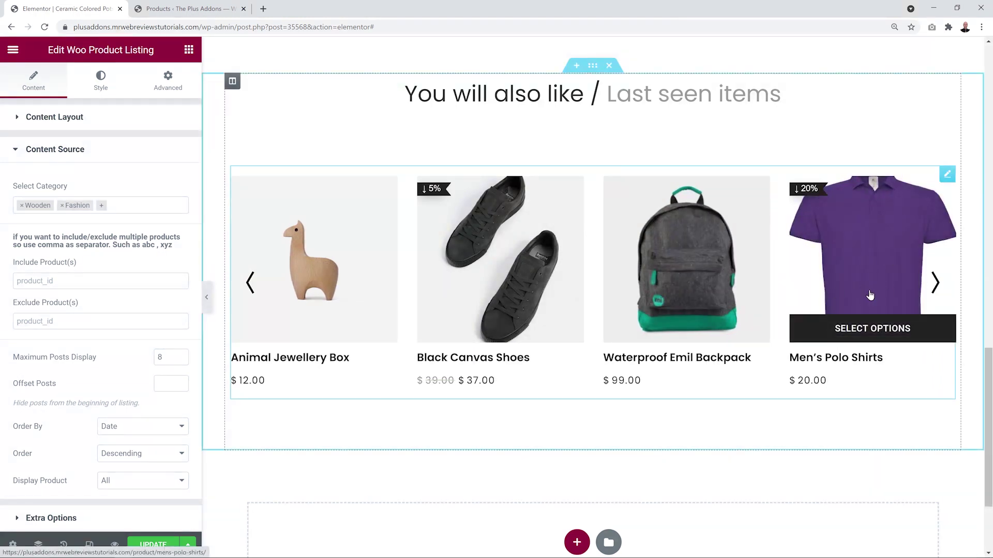
{"action": "left_click", "coordinate": [132, 320]}
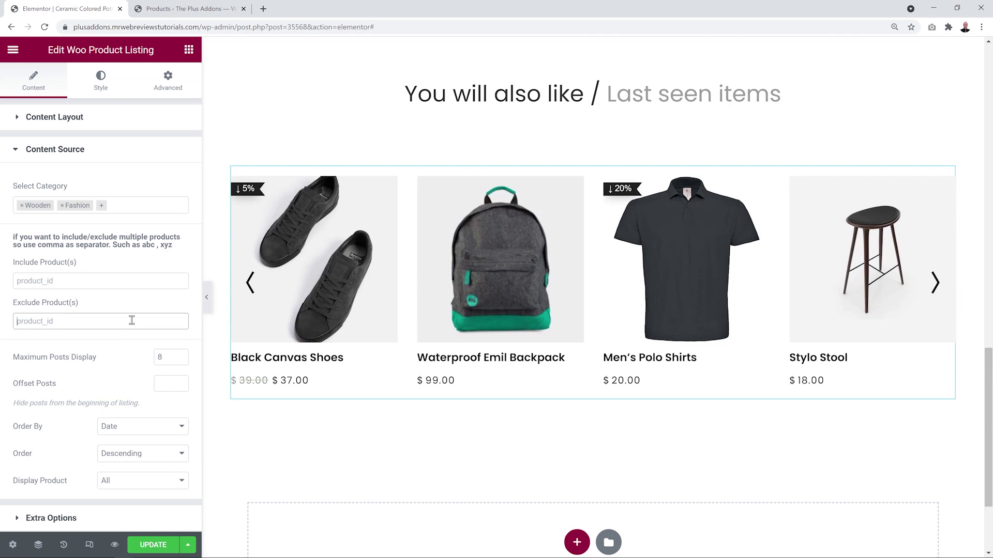
{"action": "key", "text": "ctrl+v"}
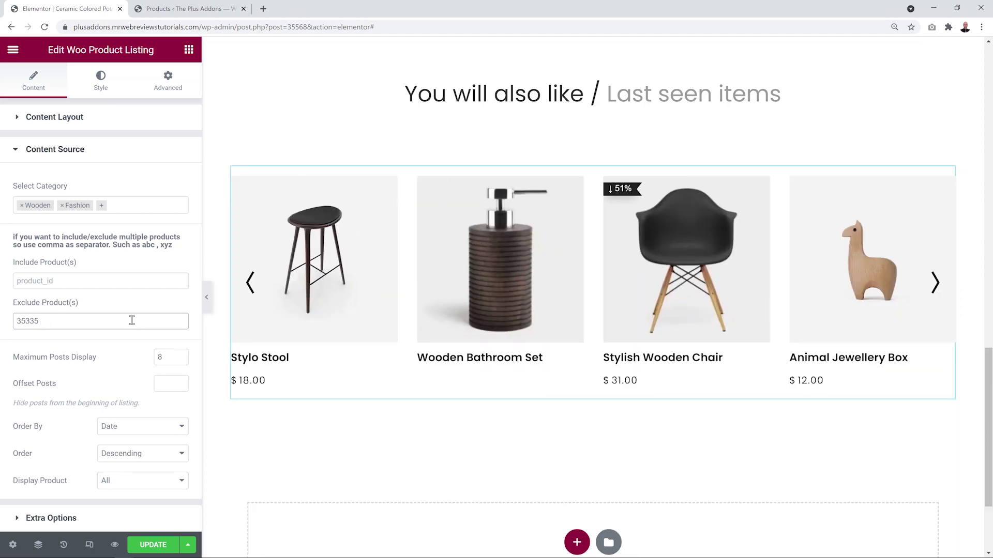
{"action": "left_click", "coordinate": [252, 287]}
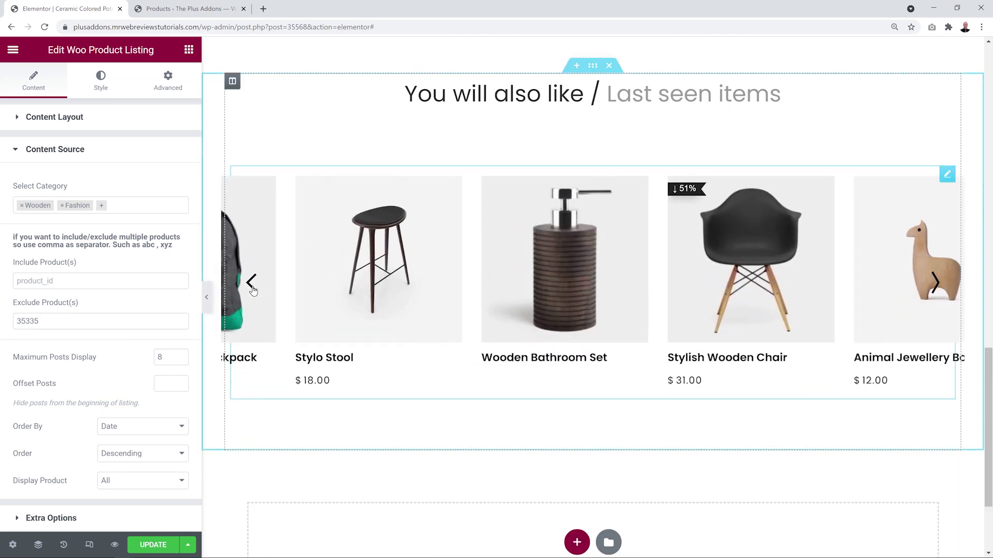
{"action": "left_click", "coordinate": [252, 284]}
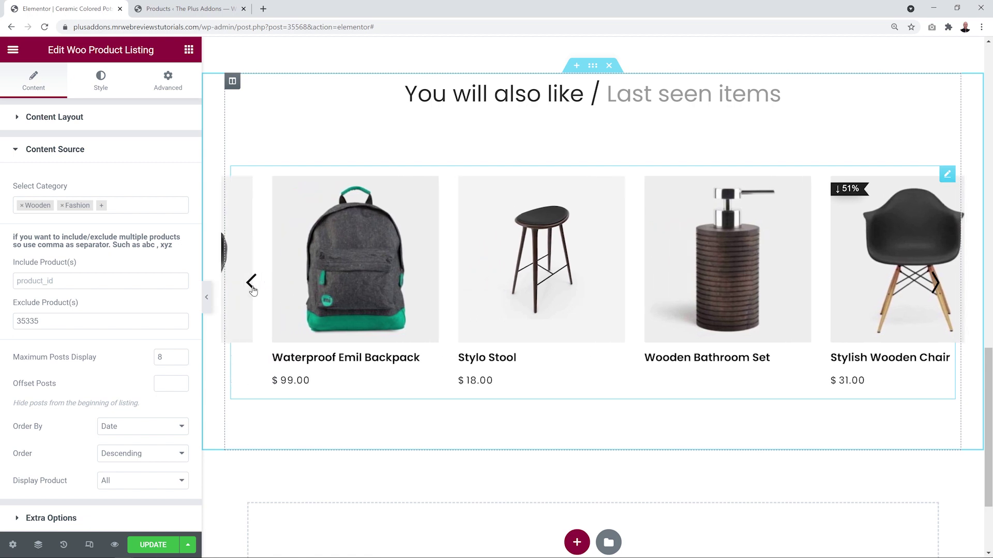
{"action": "left_click", "coordinate": [252, 284]}
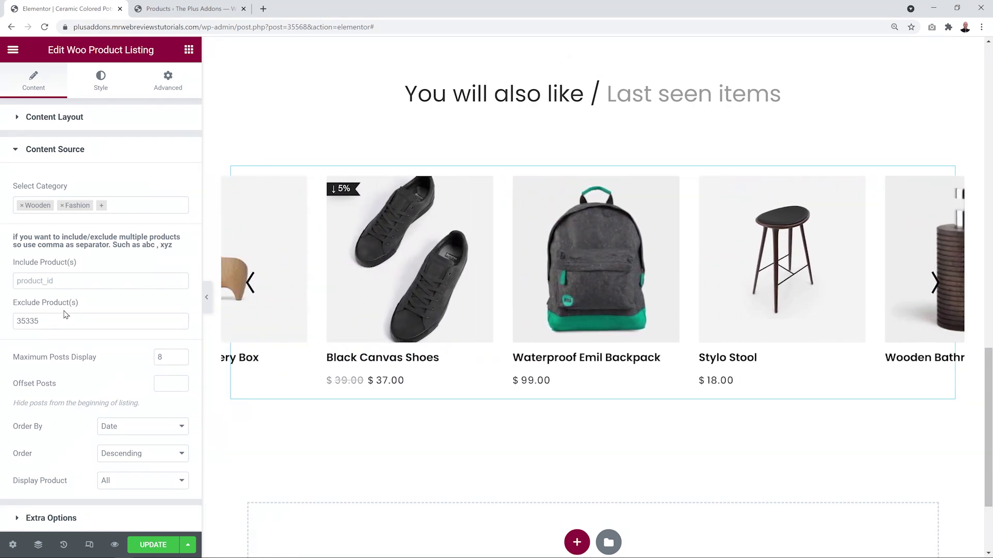
{"action": "double_click", "coordinate": [32, 321]}
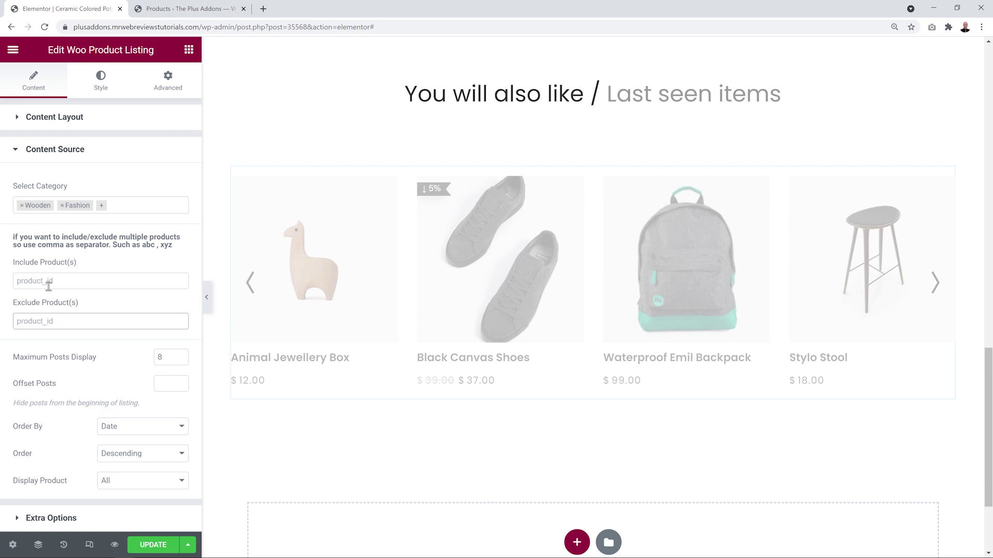
Step: Include only products 35335, 34905 and 34902 in the listing, and open the WooCommerce product list
{"action": "left_click", "coordinate": [48, 282]}
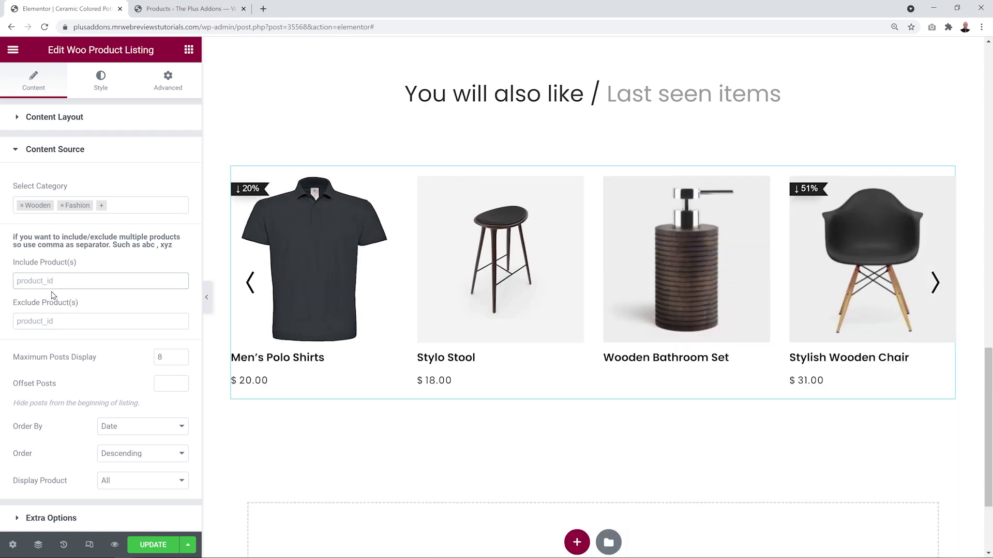
{"action": "type", "text": "35335,34905,34902"}
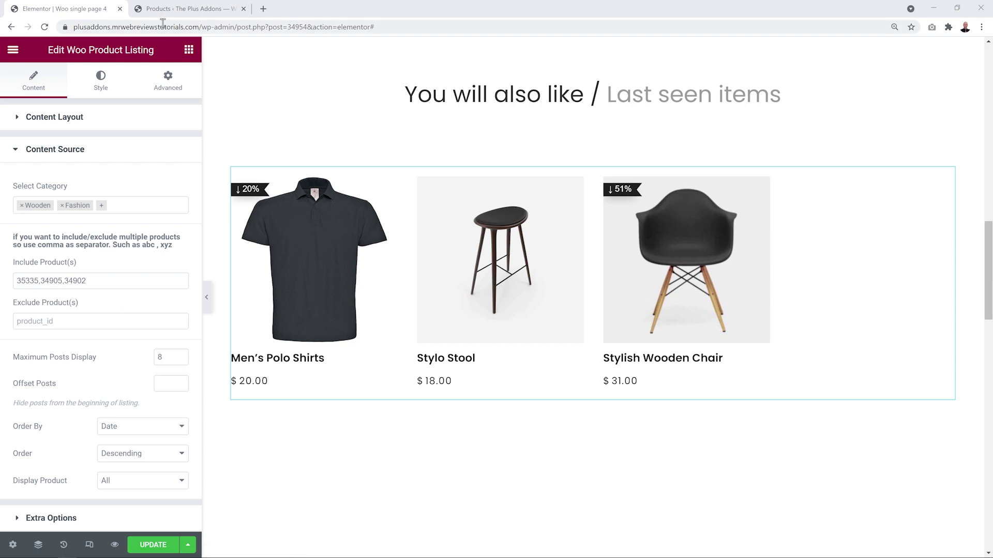
{"action": "left_click", "coordinate": [176, 9]}
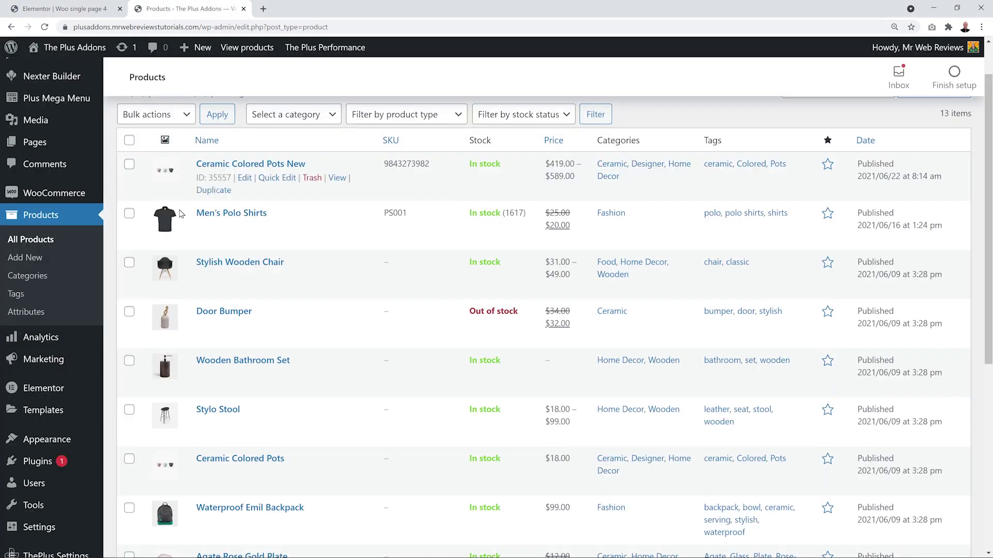
Step: Remove the Wooden and Fashion category filters and add products 35557, 34903 and 34898 to the listing's included products
{"action": "left_click", "coordinate": [80, 9]}
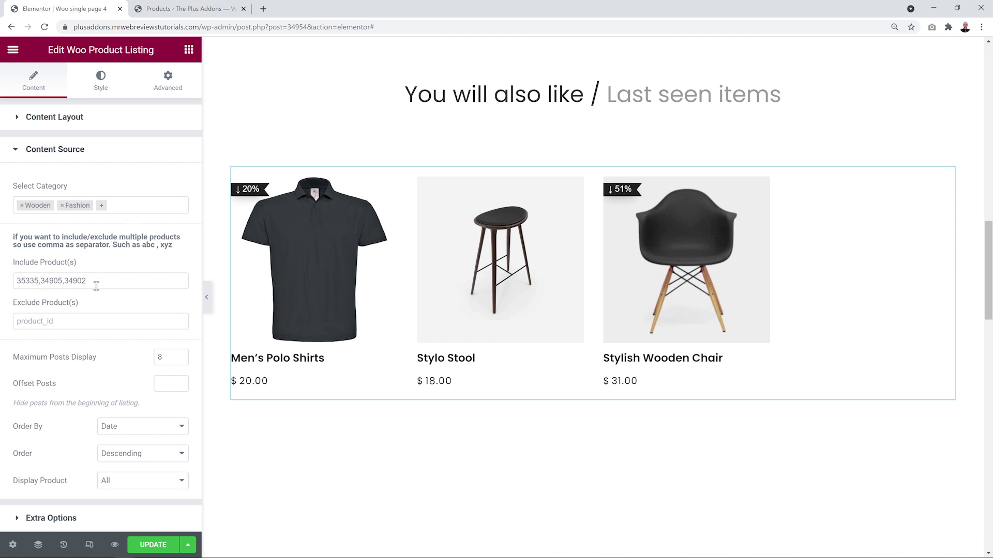
{"action": "left_click", "coordinate": [62, 206]}
{"action": "left_click", "coordinate": [22, 206]}
{"action": "left_click", "coordinate": [105, 287]}
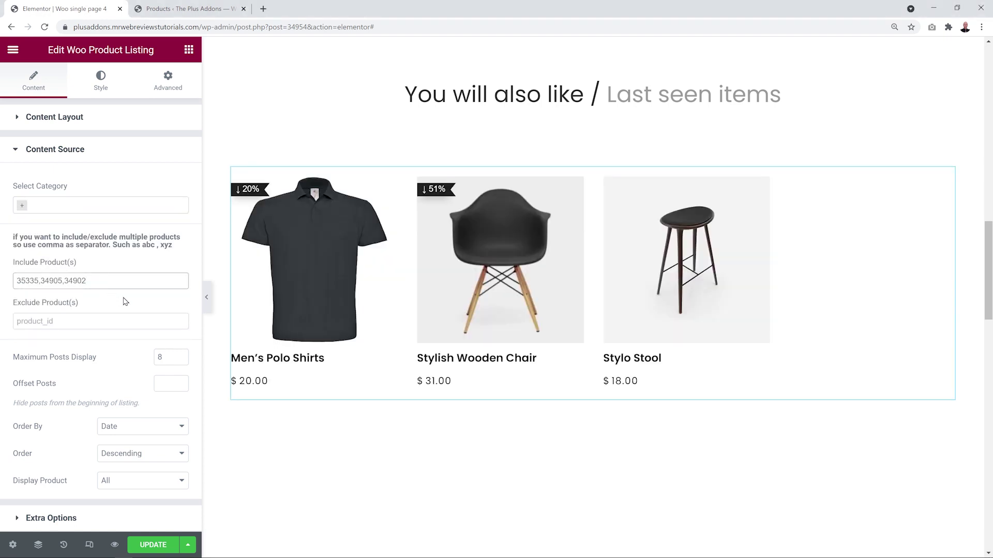
{"action": "key", "text": "ctrl+v"}
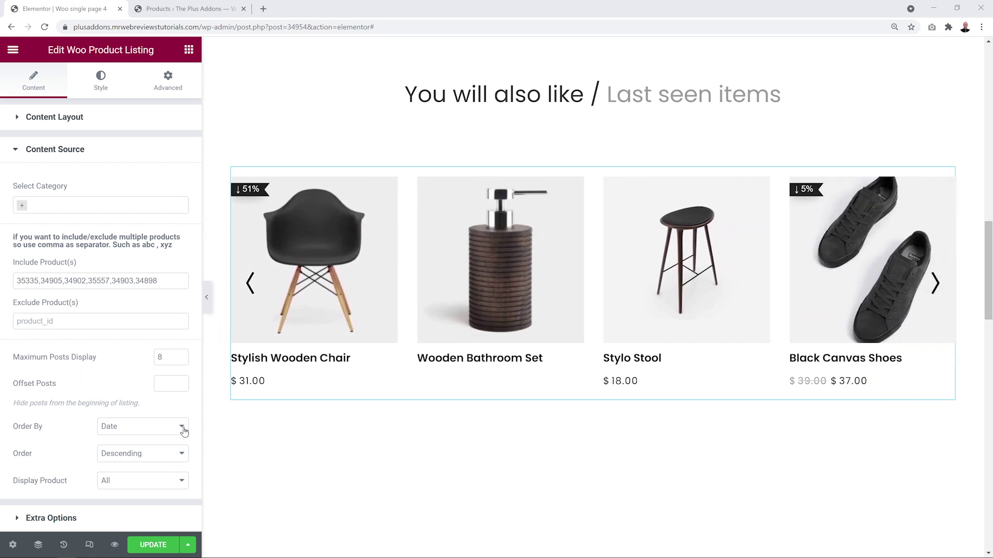
Step: Review the Order By, Order and Display Product choices in the product listing's content source
{"action": "left_click", "coordinate": [185, 432]}
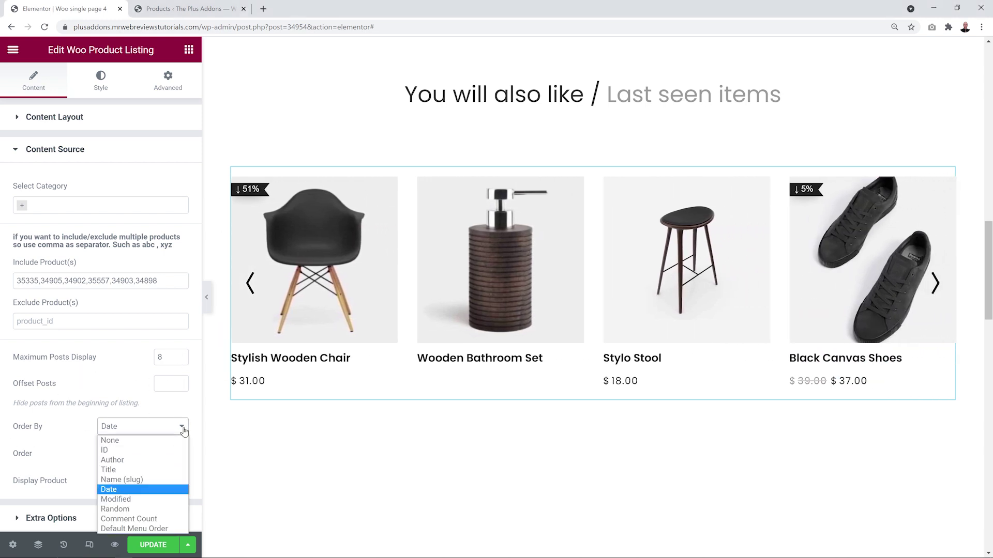
{"action": "left_click", "coordinate": [91, 443]}
{"action": "left_click", "coordinate": [170, 456]}
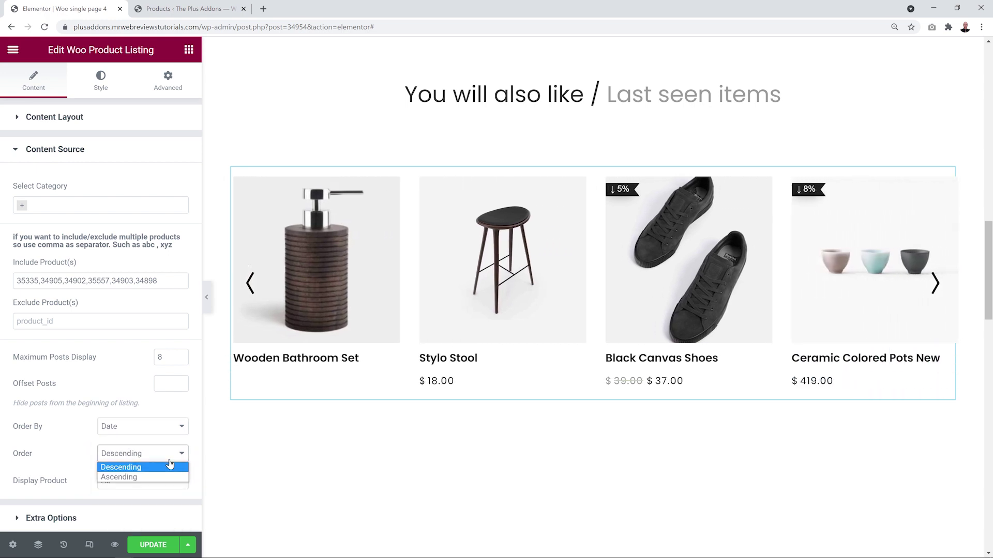
{"action": "left_click", "coordinate": [94, 471]}
{"action": "left_click", "coordinate": [142, 483]}
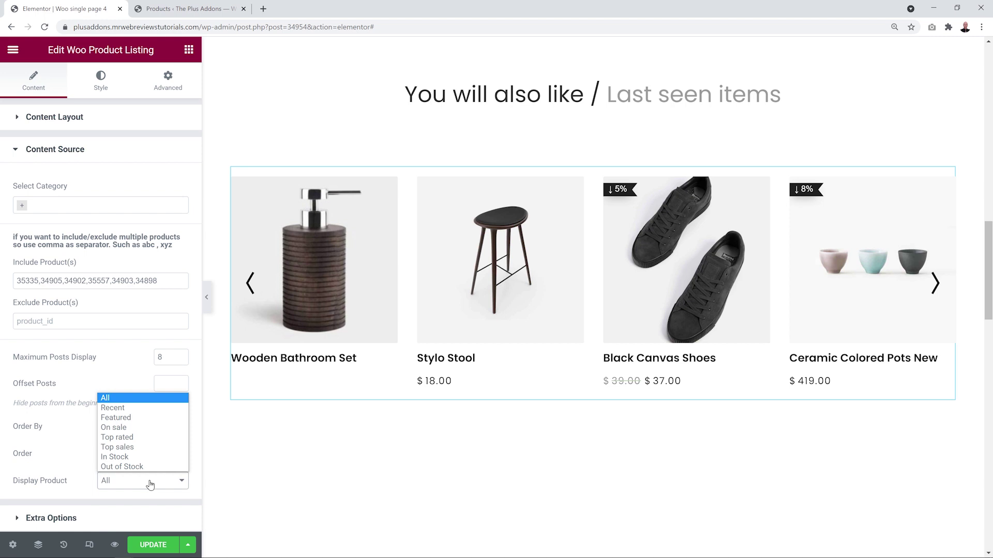
Step: Try the Archive Page listing type for the product listing and check its content source settings
{"action": "left_click", "coordinate": [58, 118]}
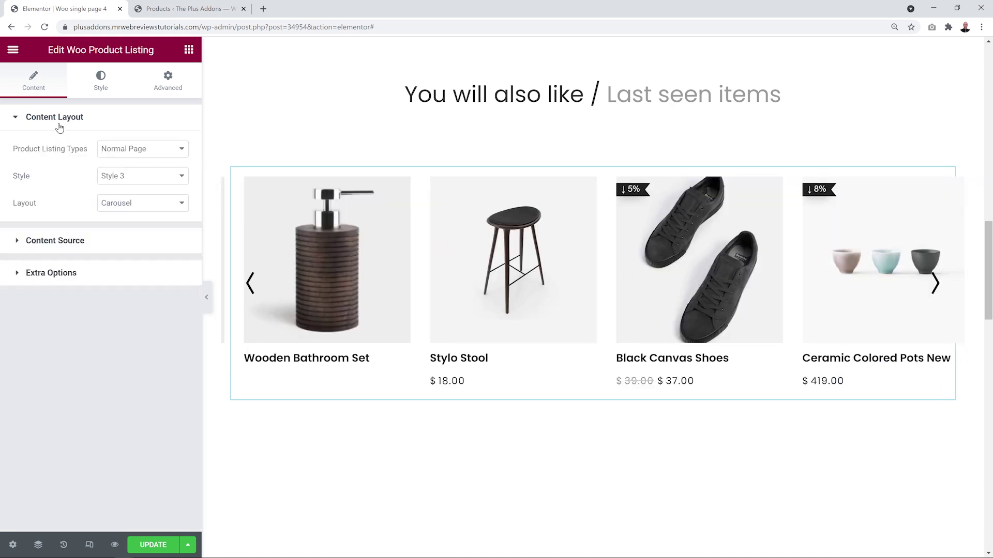
{"action": "left_click", "coordinate": [154, 150]}
{"action": "left_click", "coordinate": [156, 173]}
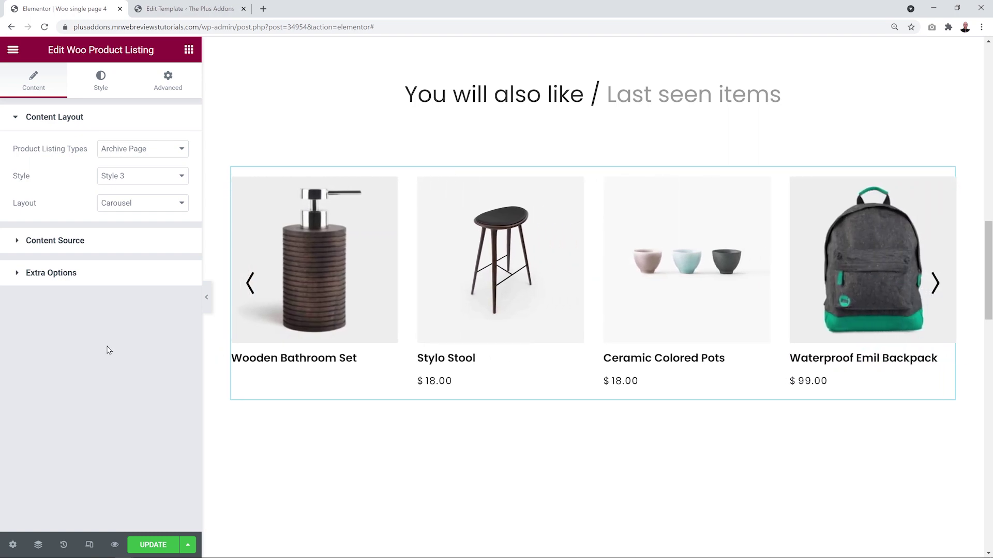
{"action": "left_click", "coordinate": [89, 241]}
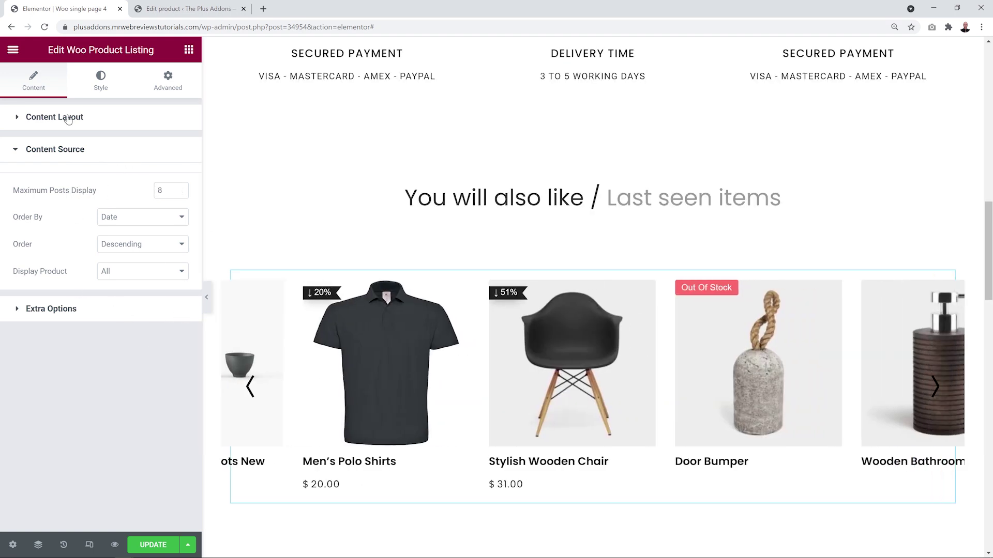
Step: Try the single page related listing type, based on category, for the product listing
{"action": "left_click", "coordinate": [67, 117]}
{"action": "left_click", "coordinate": [187, 150]}
{"action": "left_click", "coordinate": [144, 184]}
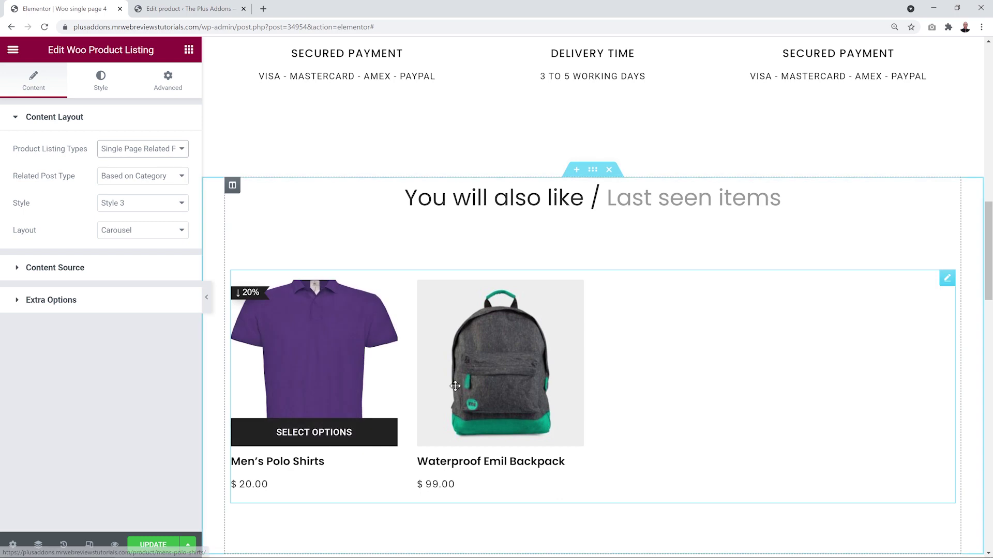
Step: Examine the linked upsell products in the Black Canvas Shoes product data and return to the template
{"action": "left_click", "coordinate": [203, 13]}
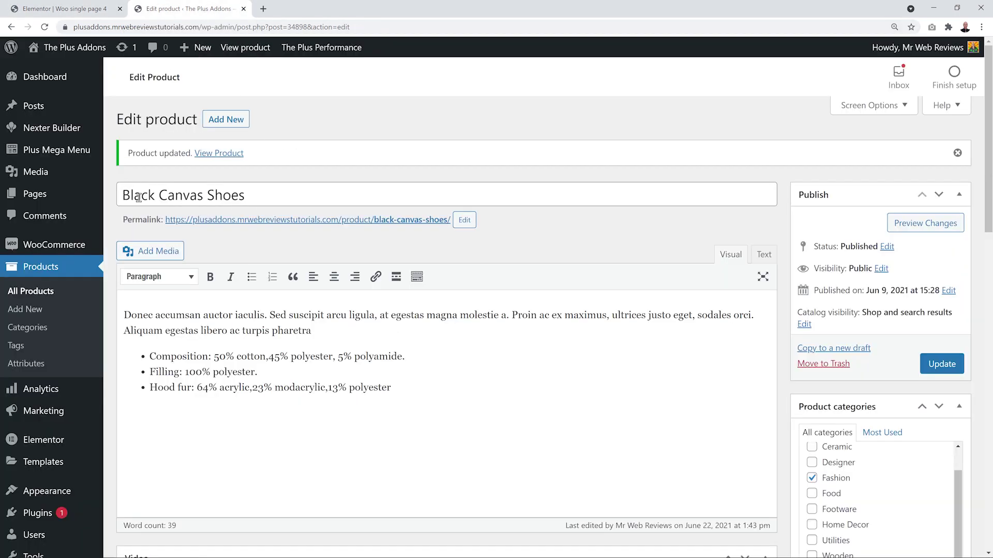
{"action": "scroll", "coordinate": [561, 150], "scroll_direction": "down", "scroll_amount": 8}
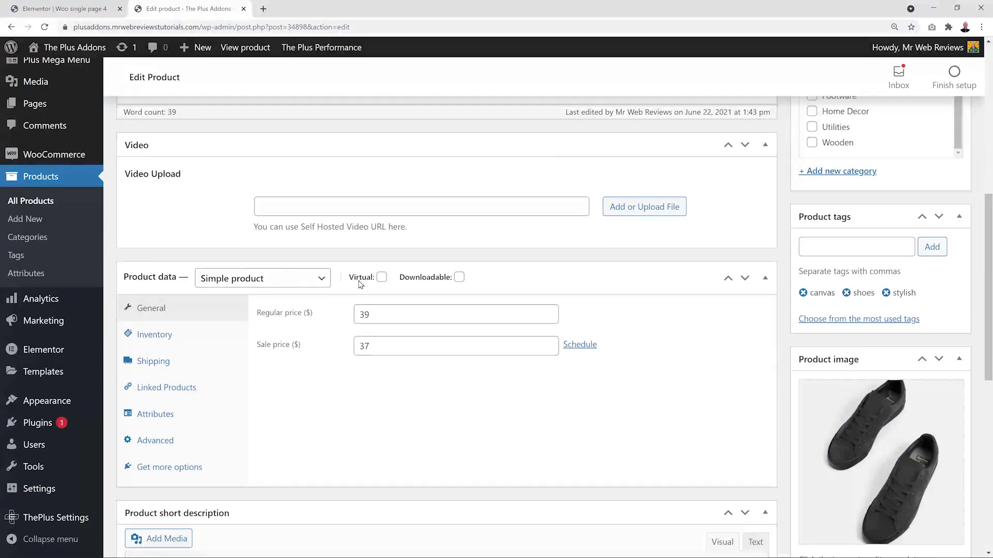
{"action": "left_click", "coordinate": [157, 388]}
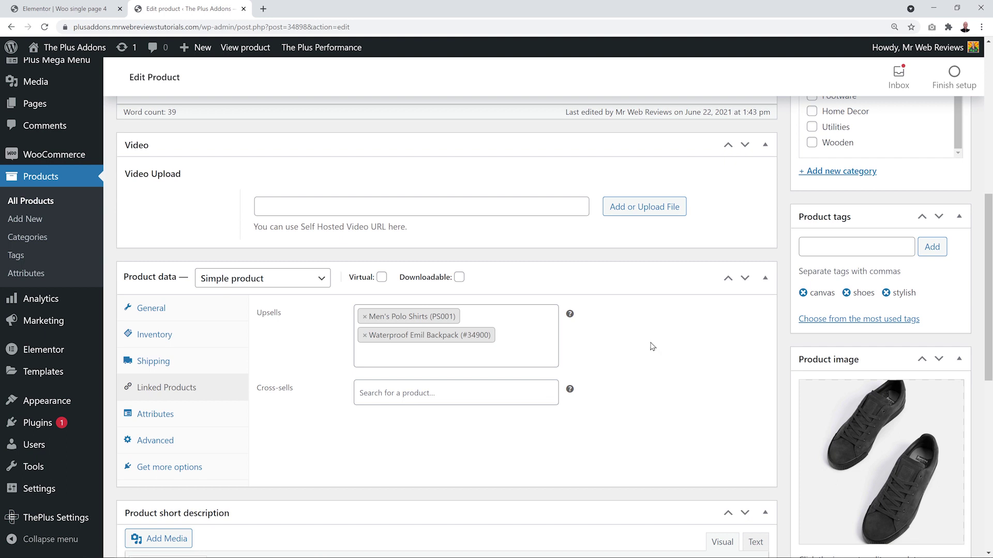
{"action": "left_click", "coordinate": [69, 9]}
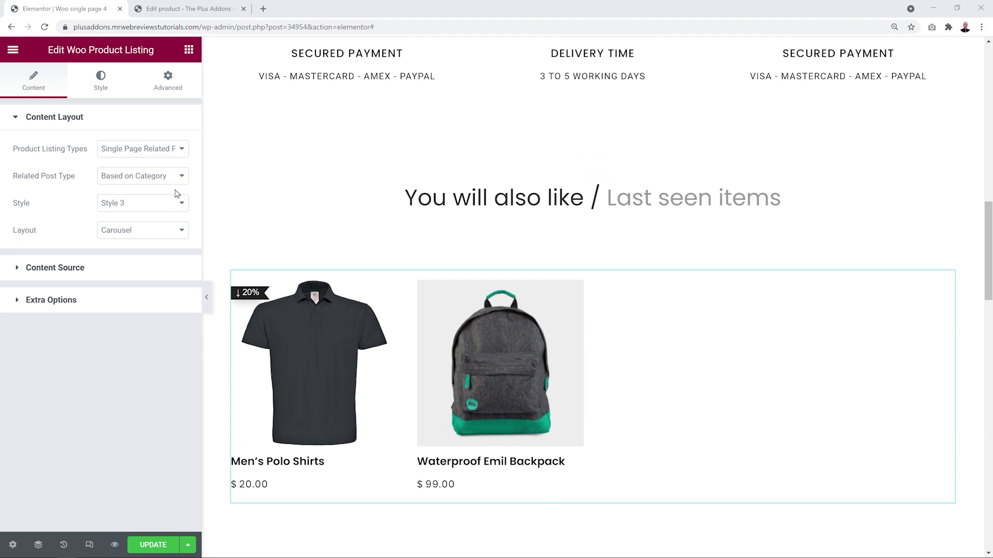
Step: Set the product listing type to Normal Page, with Style 3 and the Carousel layout
{"action": "left_click", "coordinate": [153, 150]}
{"action": "left_click", "coordinate": [149, 158]}
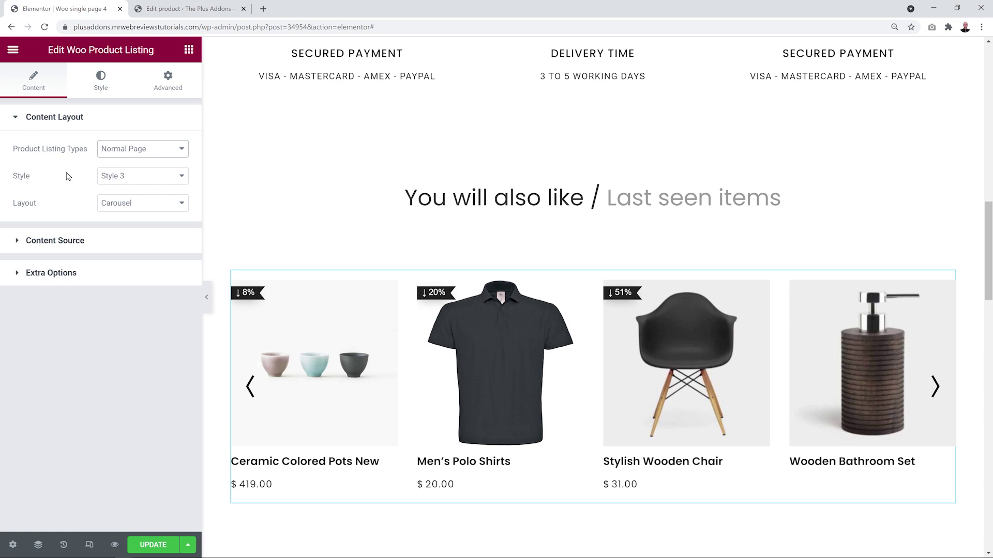
{"action": "left_click", "coordinate": [172, 180]}
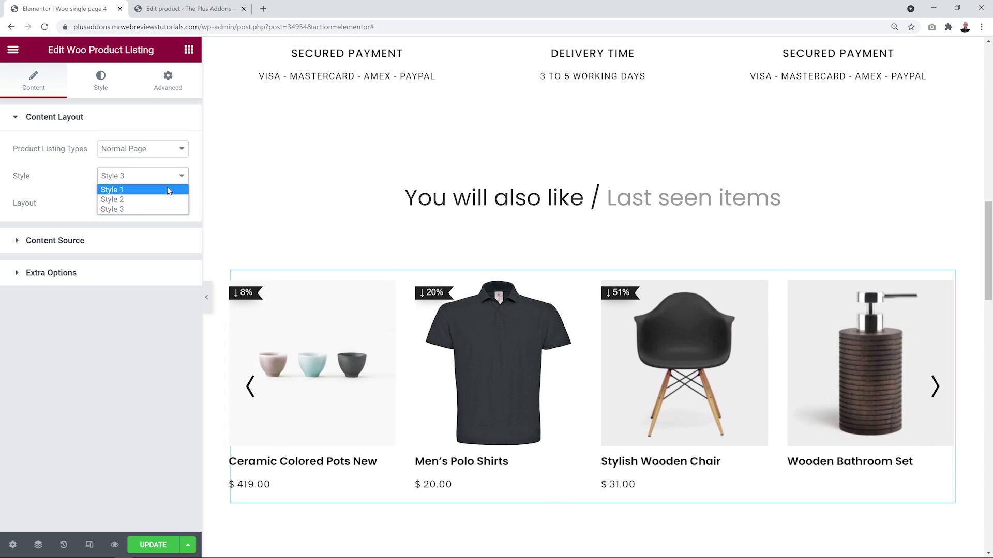
{"action": "left_click", "coordinate": [142, 209]}
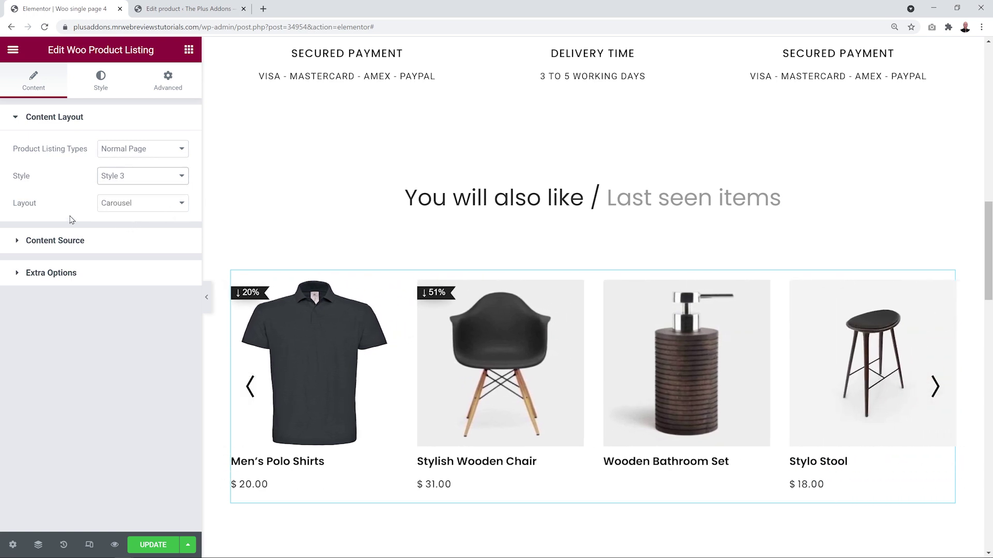
{"action": "left_click", "coordinate": [183, 204]}
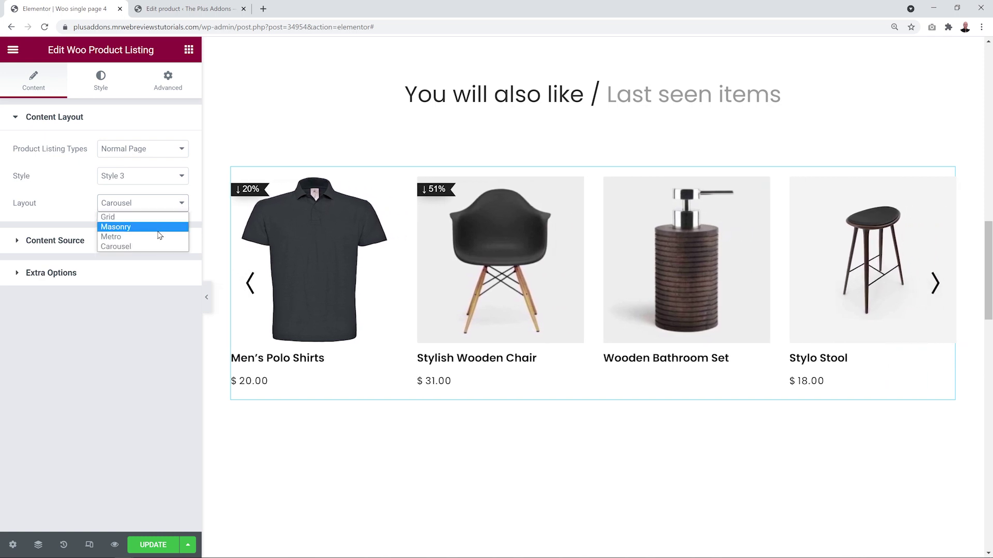
{"action": "left_click", "coordinate": [149, 247]}
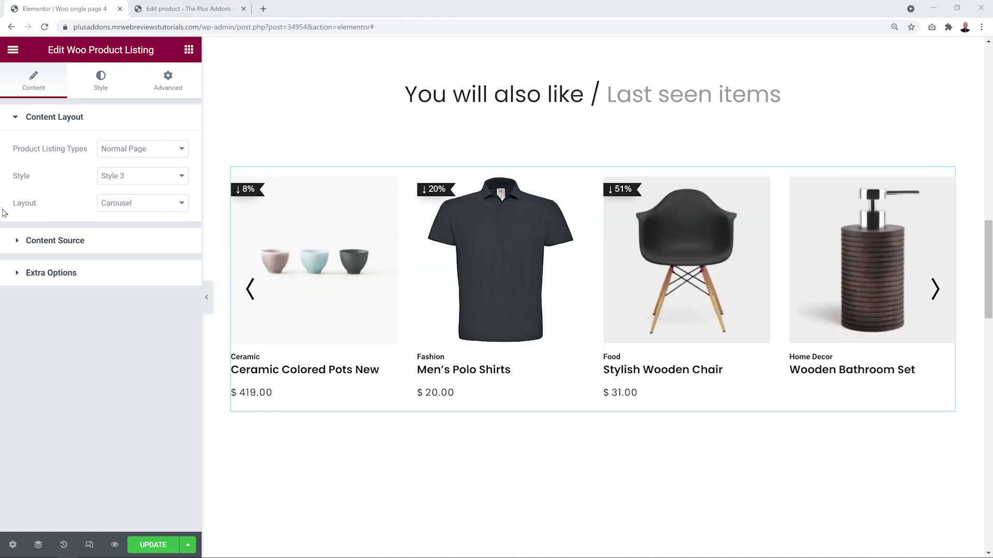
Step: Try the variable product price range in the listing's extra options and turn it off again
{"action": "left_click", "coordinate": [69, 278]}
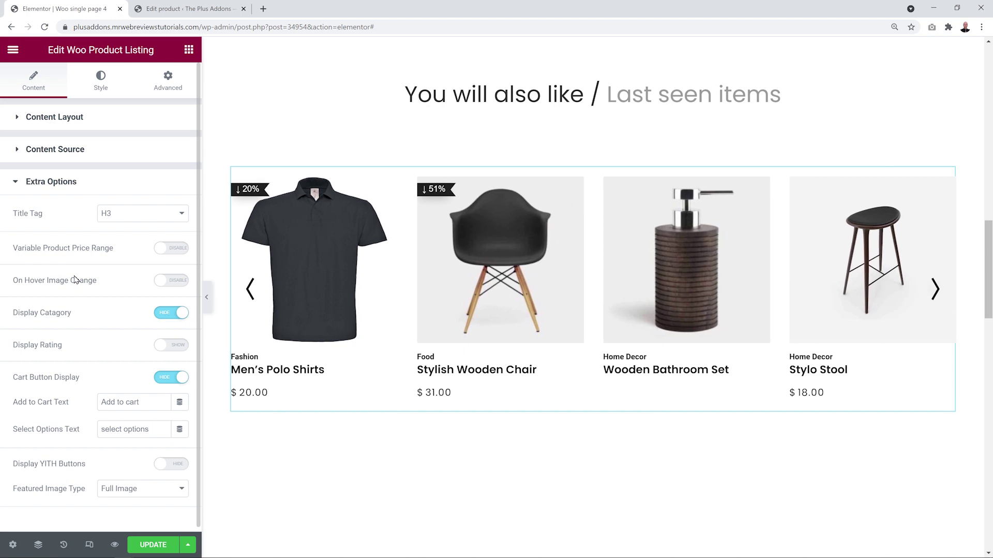
{"action": "left_click", "coordinate": [175, 250]}
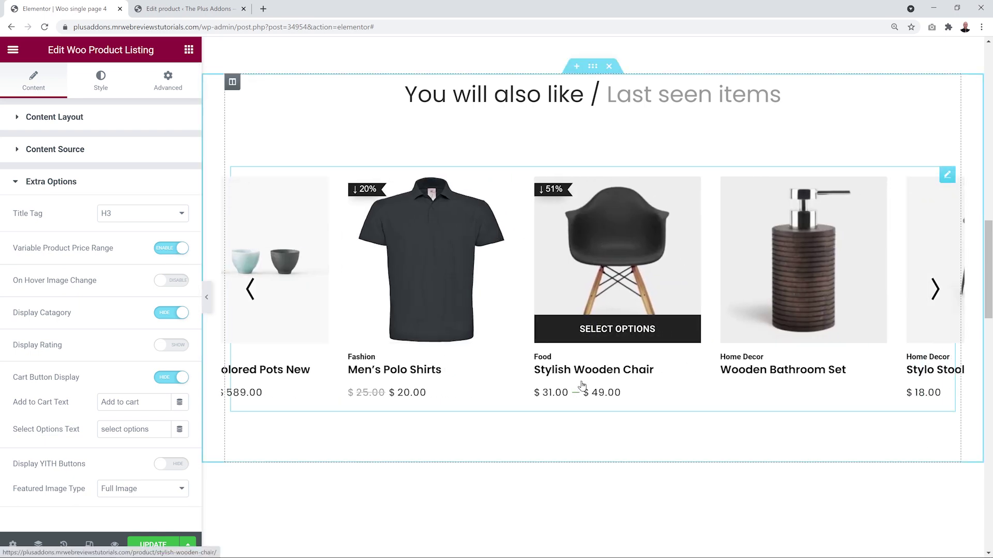
{"action": "left_click", "coordinate": [180, 250]}
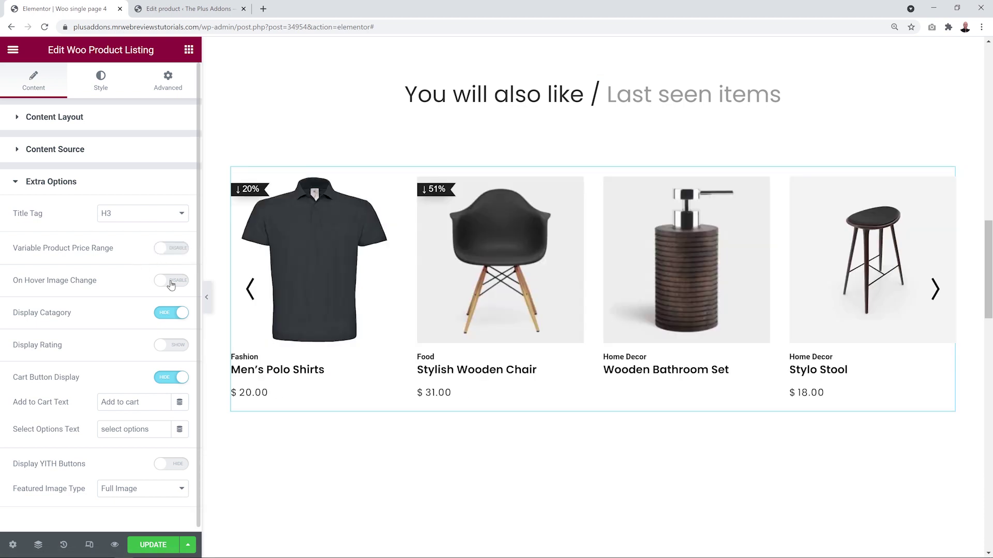
Step: Try the image change on hover for the product listing, preview it on the carousel, and disable it
{"action": "left_click", "coordinate": [171, 283]}
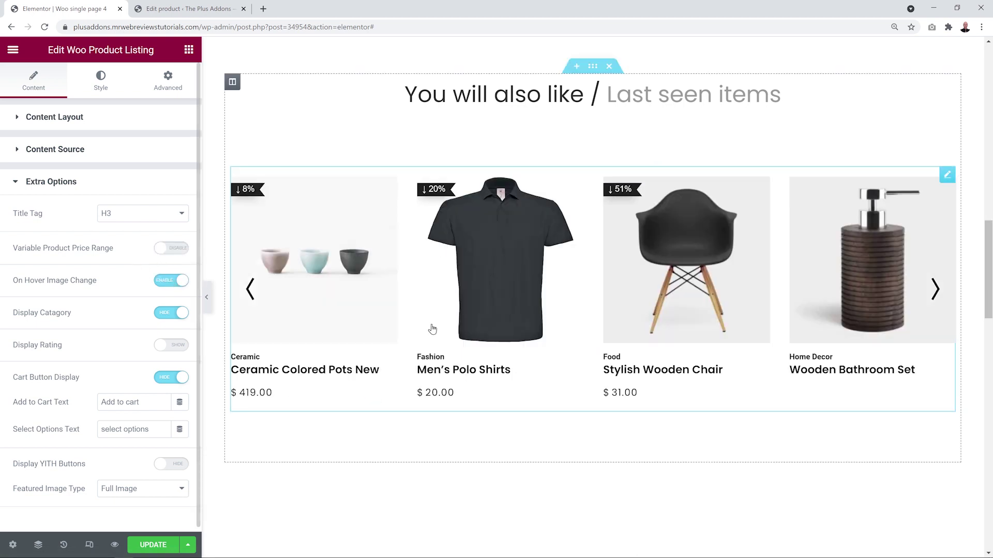
{"action": "mouse_move", "coordinate": [473, 291]}
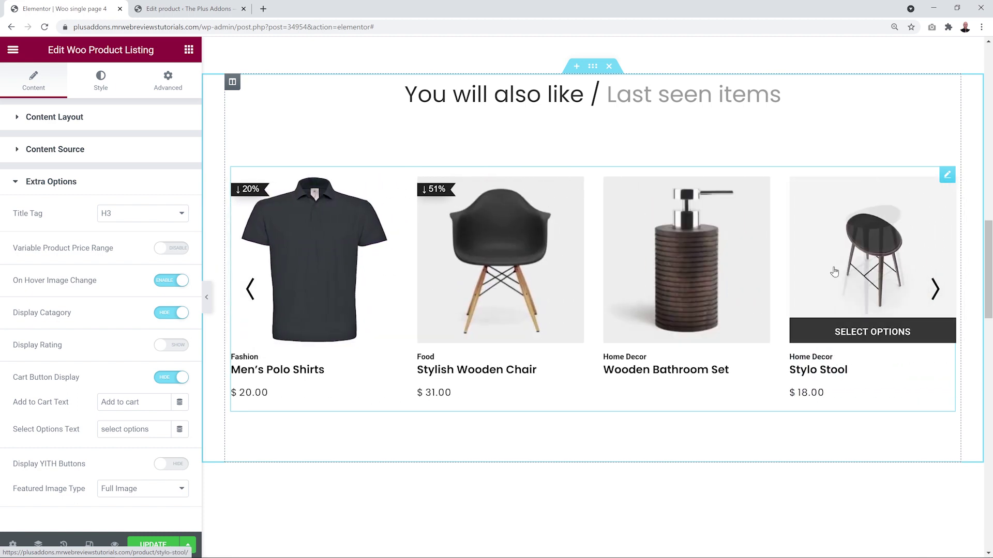
{"action": "left_click", "coordinate": [174, 282]}
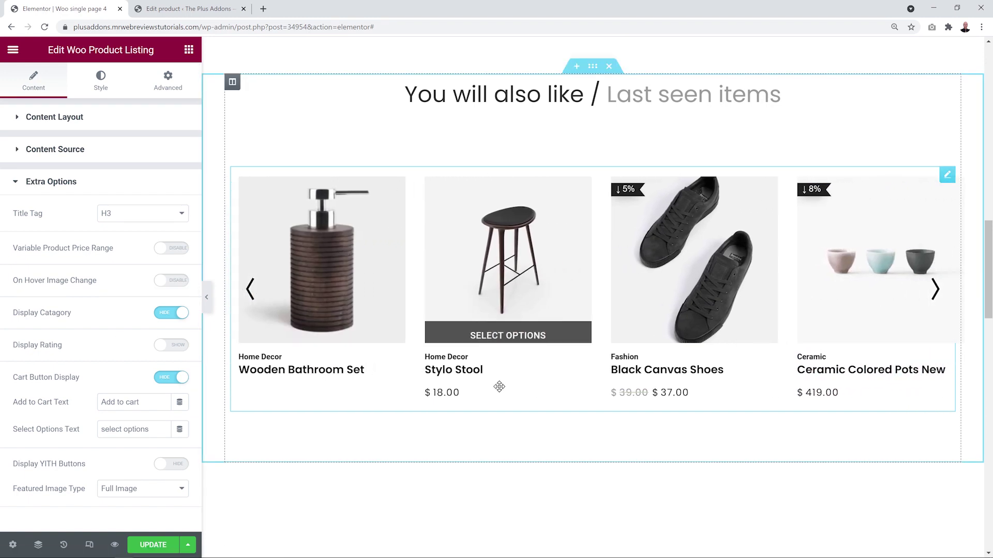
Step: Try hiding the category and the cart button in the product listing
{"action": "left_click", "coordinate": [179, 313]}
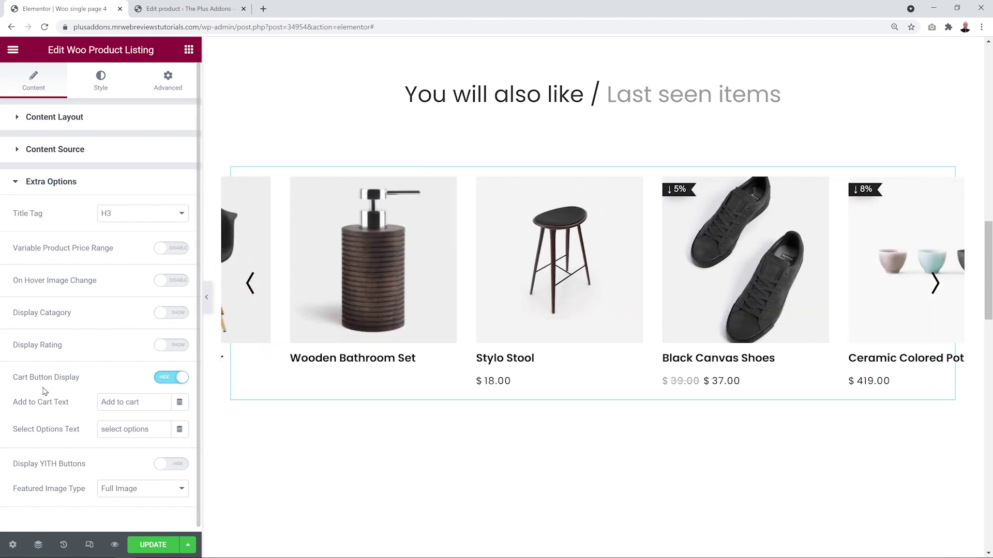
{"action": "mouse_move", "coordinate": [318, 285]}
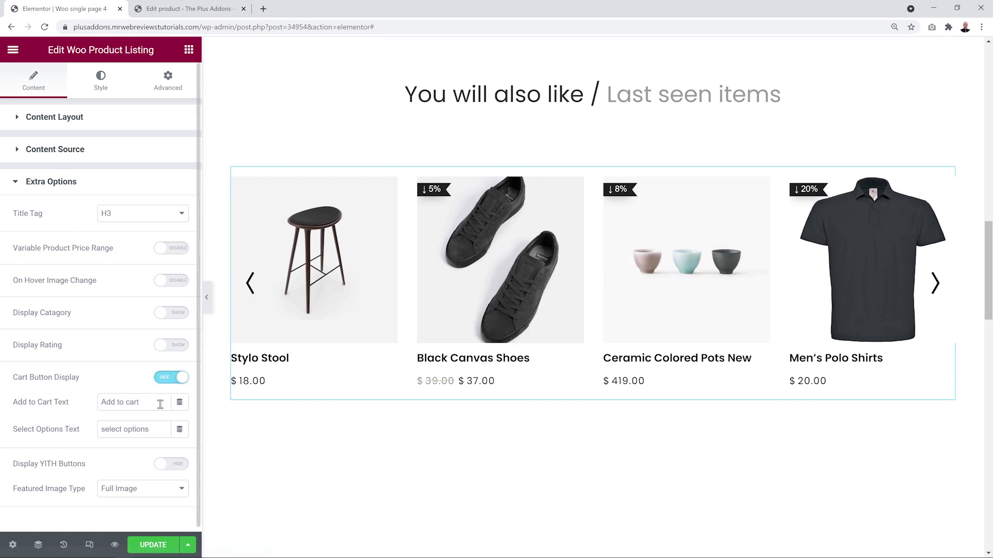
{"action": "left_click", "coordinate": [177, 381]}
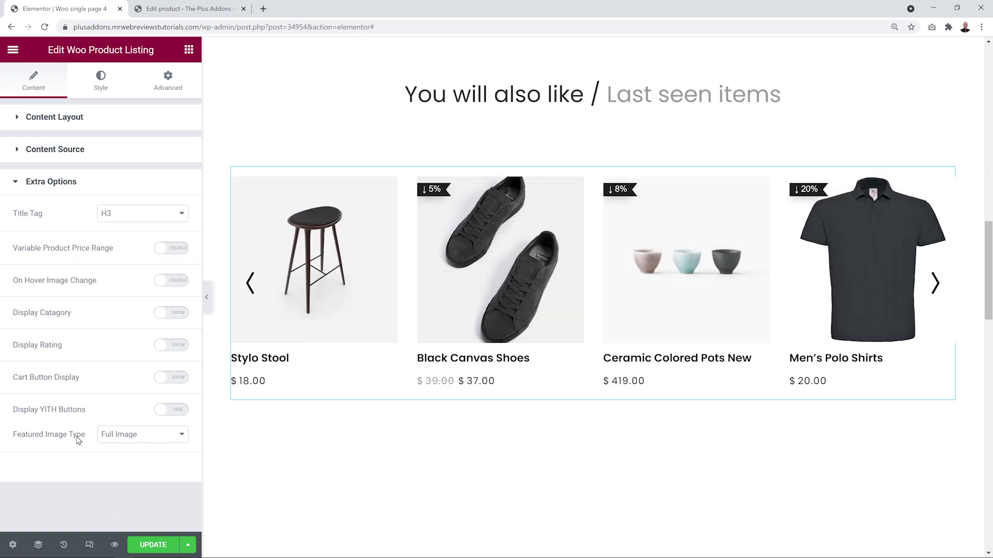
Step: Enable the variable price range, hover image change, category, rating, cart button and YITH buttons, and open the listing's style settings
{"action": "left_click", "coordinate": [175, 411]}
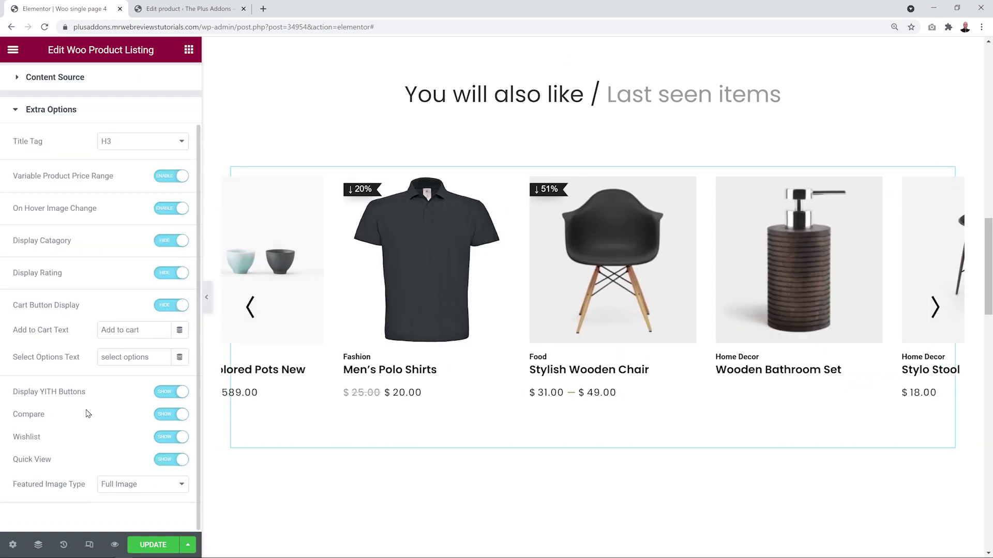
{"action": "scroll", "coordinate": [127, 242], "scroll_direction": "up", "scroll_amount": 2}
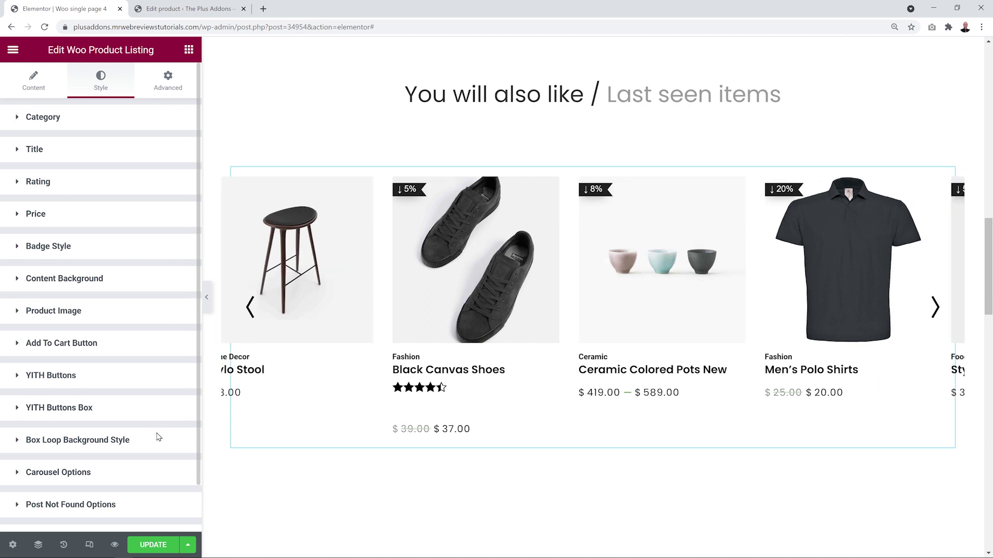
Step: Look into the category and badge styling, try hiding the product badges, and enable them again
{"action": "left_click", "coordinate": [71, 118]}
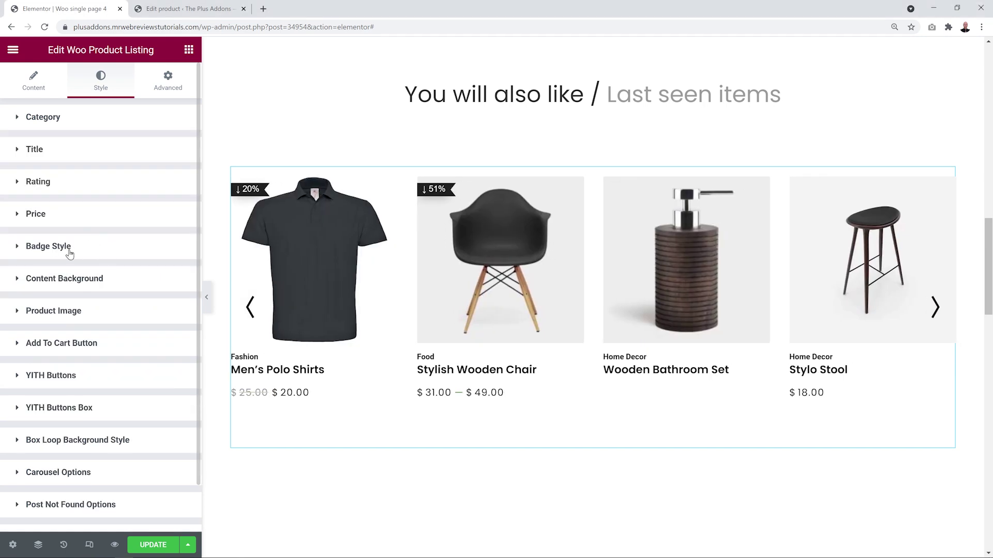
{"action": "left_click", "coordinate": [70, 252]}
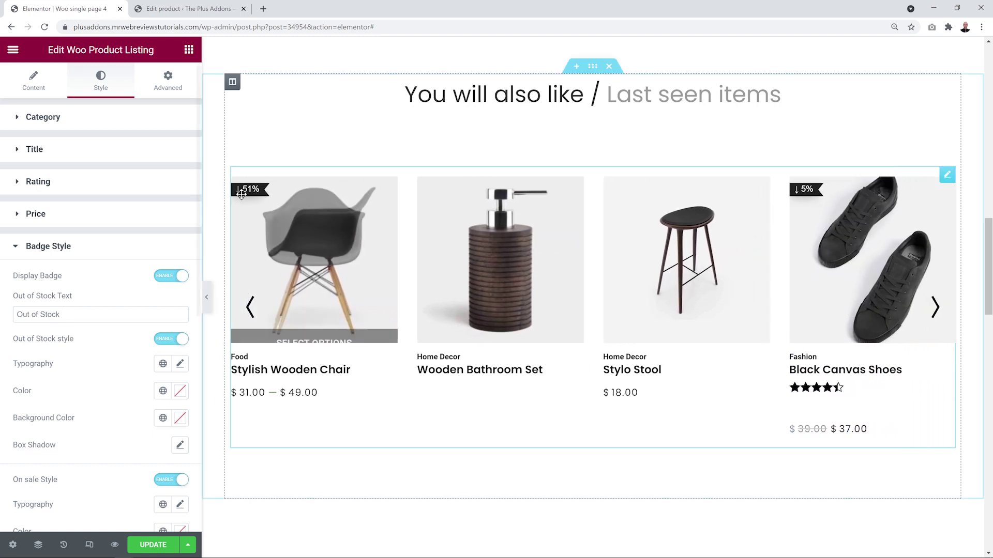
{"action": "left_click", "coordinate": [175, 280]}
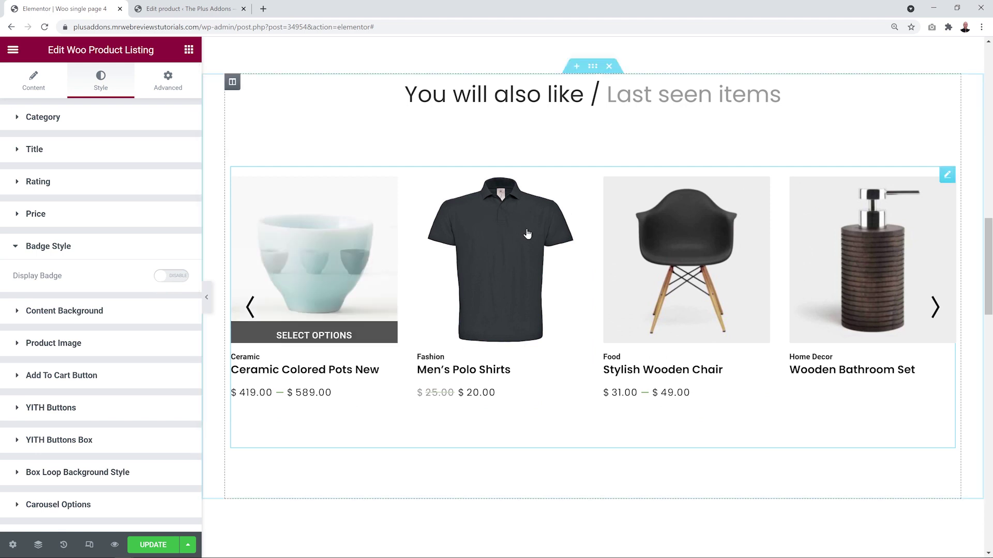
{"action": "left_click", "coordinate": [170, 276]}
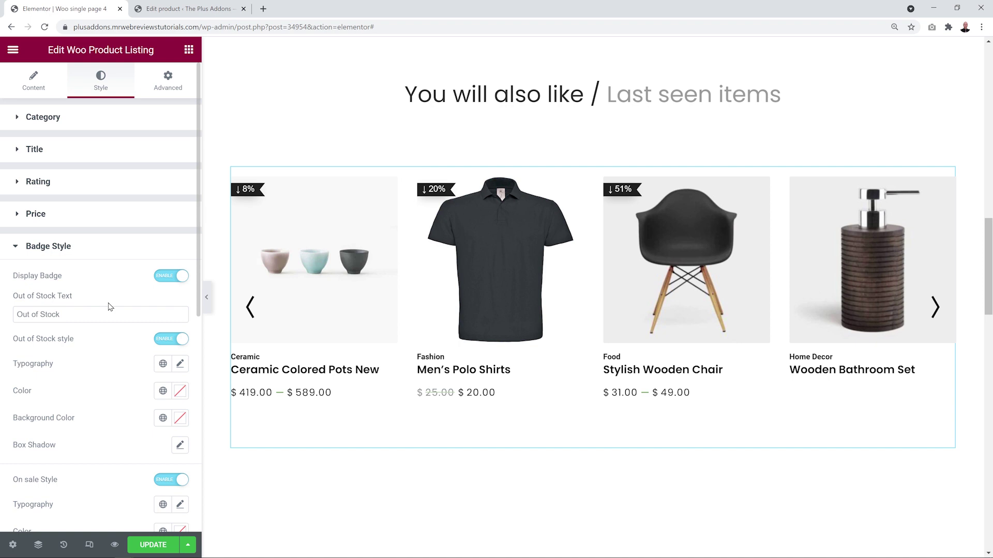
{"action": "scroll", "coordinate": [109, 307], "scroll_direction": "down", "scroll_amount": 3}
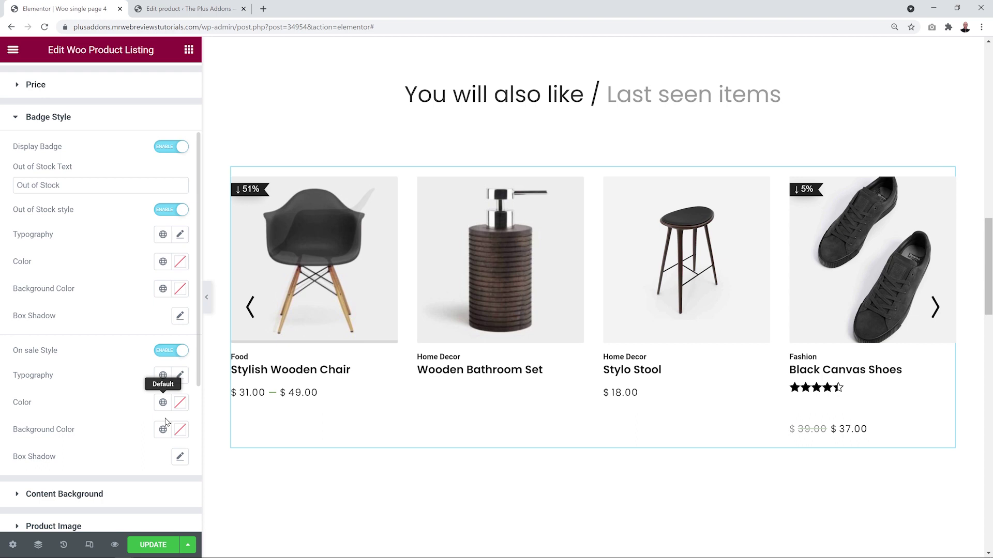
Step: Set the background color of the on-sale product badges to red (#F50000)
{"action": "left_click", "coordinate": [180, 404]}
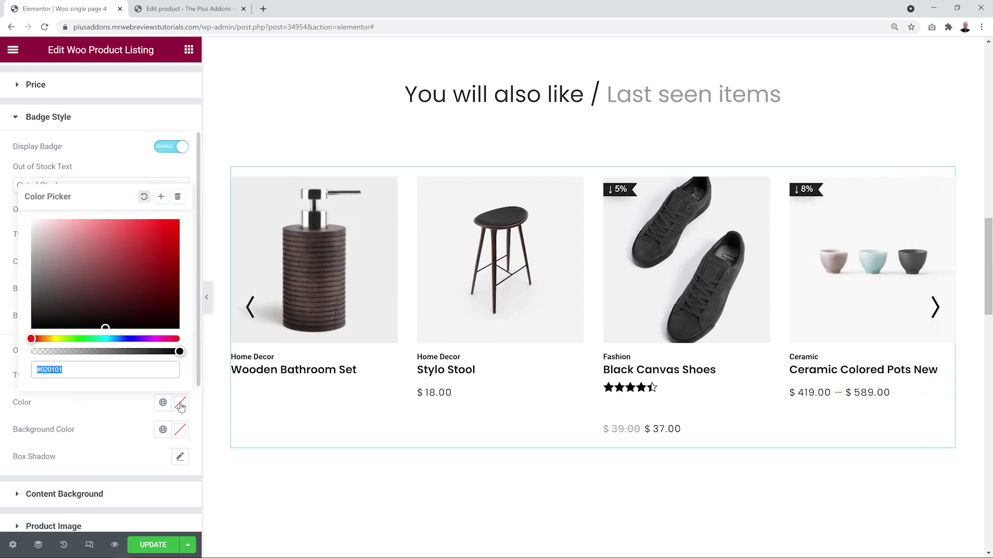
{"action": "left_click", "coordinate": [180, 404]}
{"action": "left_click", "coordinate": [180, 430]}
{"action": "left_click", "coordinate": [179, 248]}
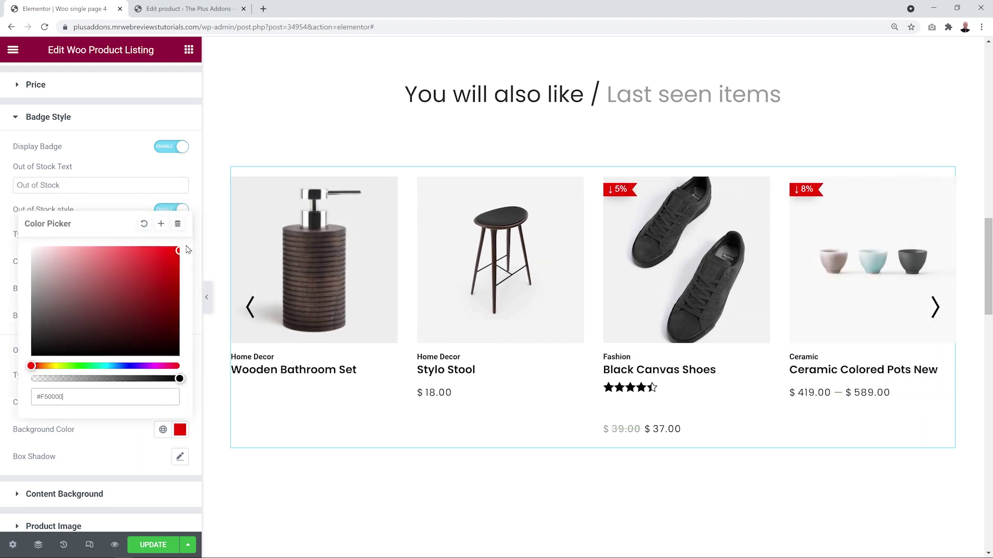
{"action": "left_click", "coordinate": [475, 196]}
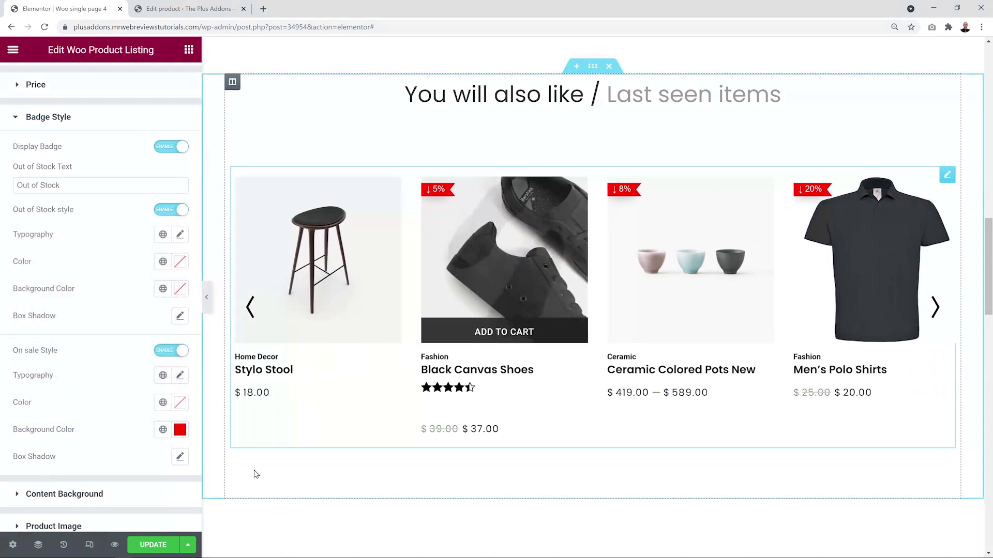
Step: Set the text color of the on-sale product badges to yellow (#FFEF00)
{"action": "left_click", "coordinate": [180, 402]}
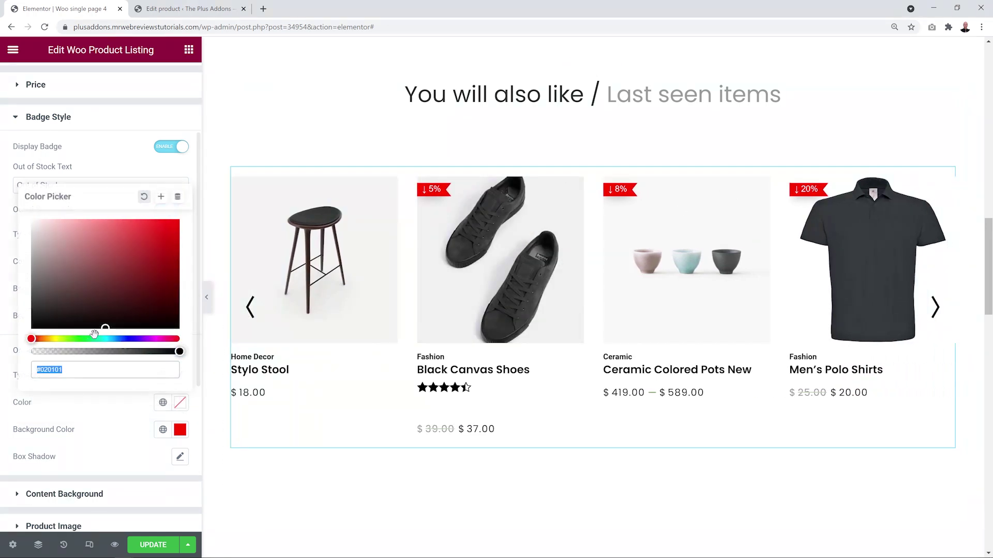
{"action": "left_click", "coordinate": [56, 339]}
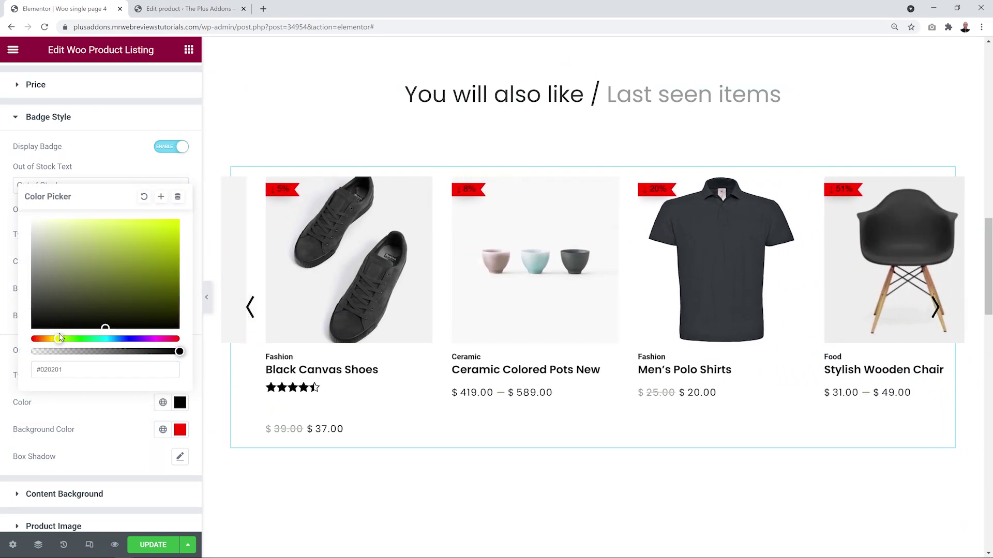
{"action": "left_click", "coordinate": [83, 278]}
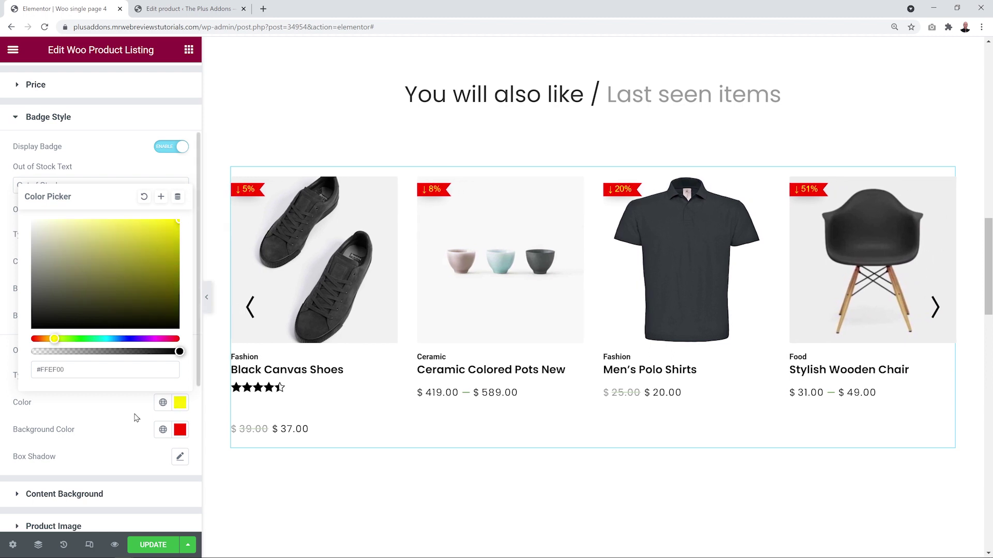
{"action": "left_click", "coordinate": [105, 417]}
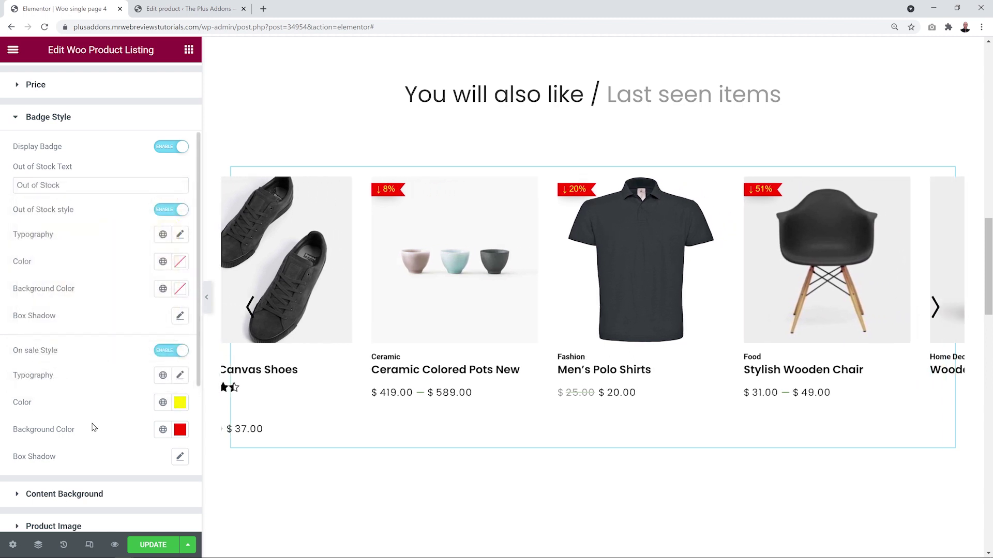
Step: Give the product listing's content area a light pink background color and 40 px padding on all sides
{"action": "scroll", "coordinate": [102, 421], "scroll_direction": "down", "scroll_amount": 3}
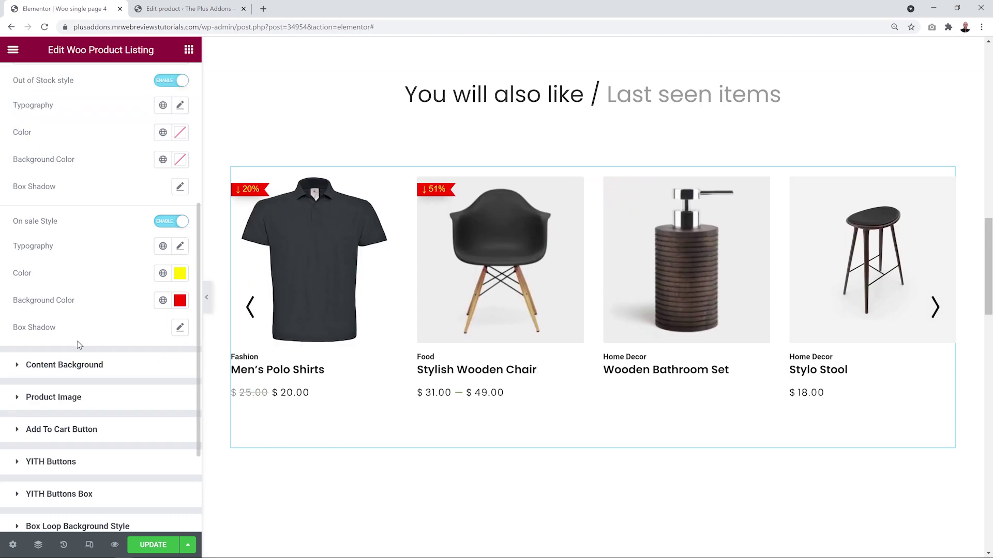
{"action": "left_click", "coordinate": [86, 366]}
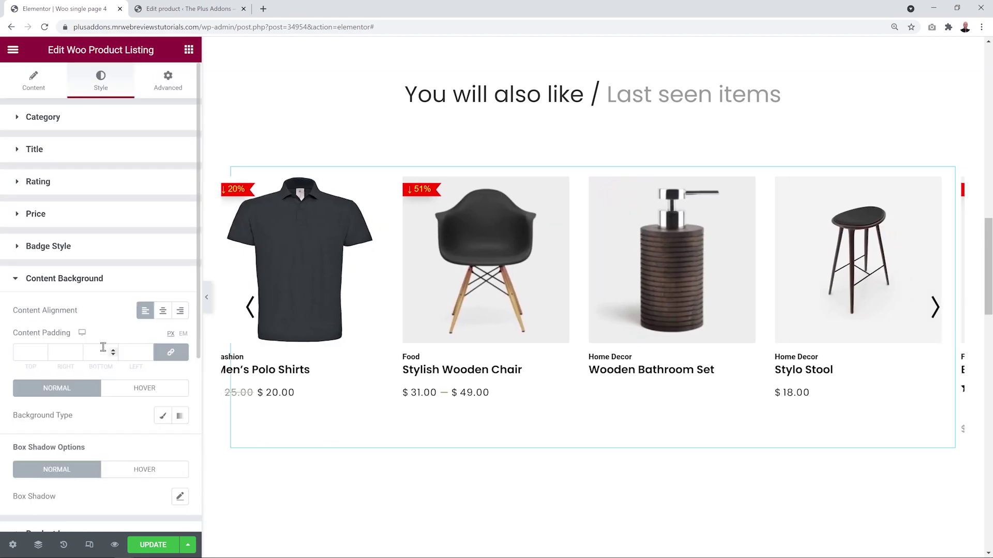
{"action": "scroll", "coordinate": [106, 290], "scroll_direction": "down", "scroll_amount": 3}
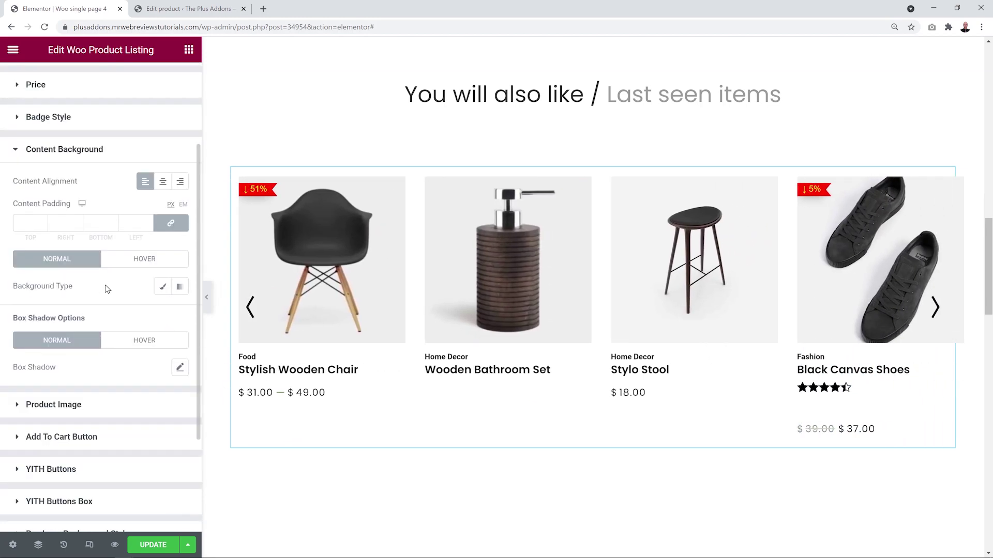
{"action": "left_click", "coordinate": [162, 287]}
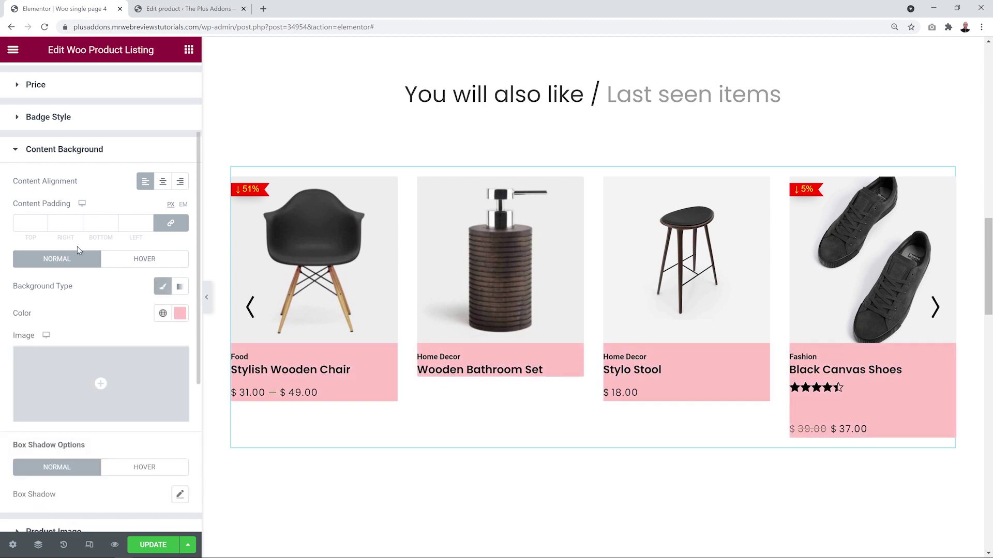
{"action": "type", "text": "4"}
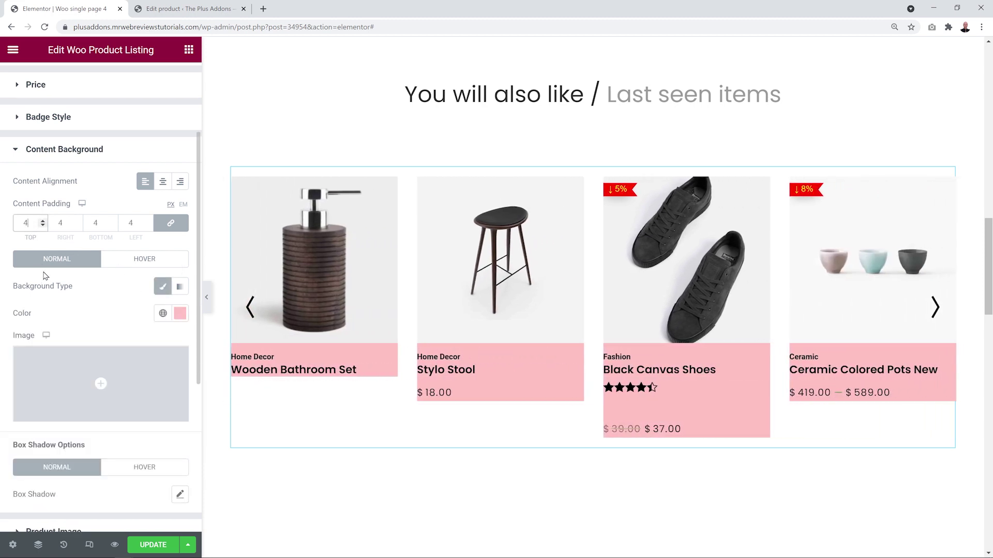
{"action": "type", "text": "0"}
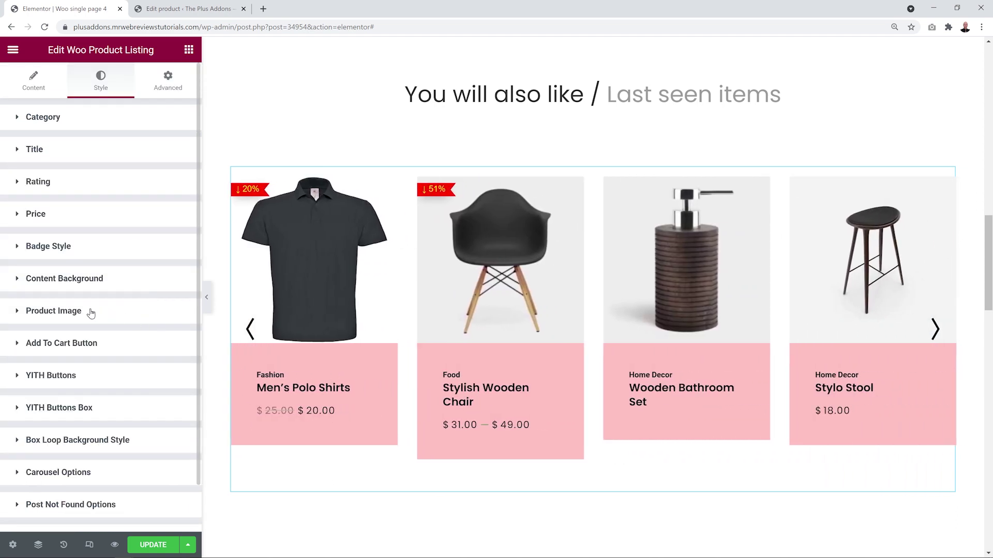
Step: Give the product listing's add-to-cart button a coral red background and preview it on the carousel products
{"action": "left_click", "coordinate": [84, 344]}
{"action": "scroll", "coordinate": [103, 346], "scroll_direction": "down", "scroll_amount": 3}
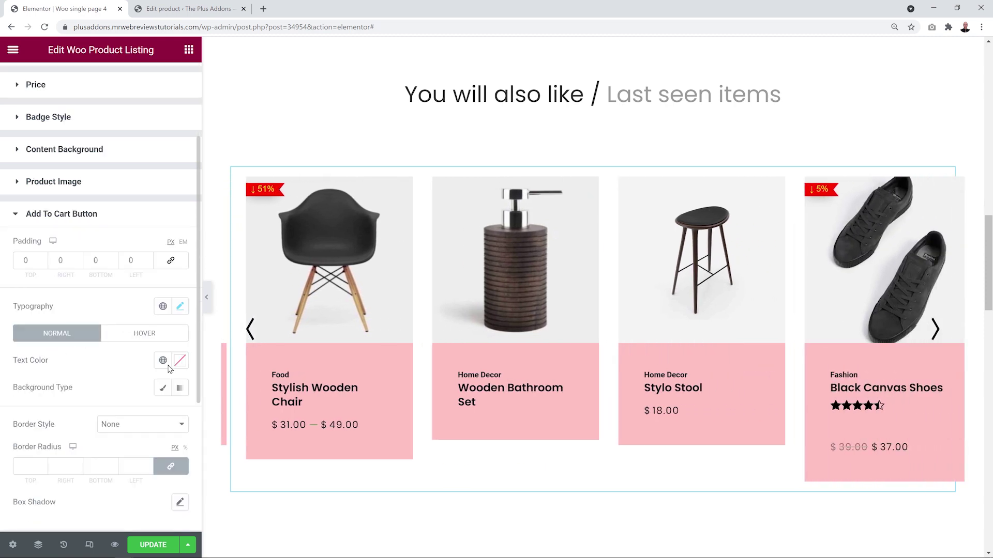
{"action": "mouse_move", "coordinate": [498, 335]}
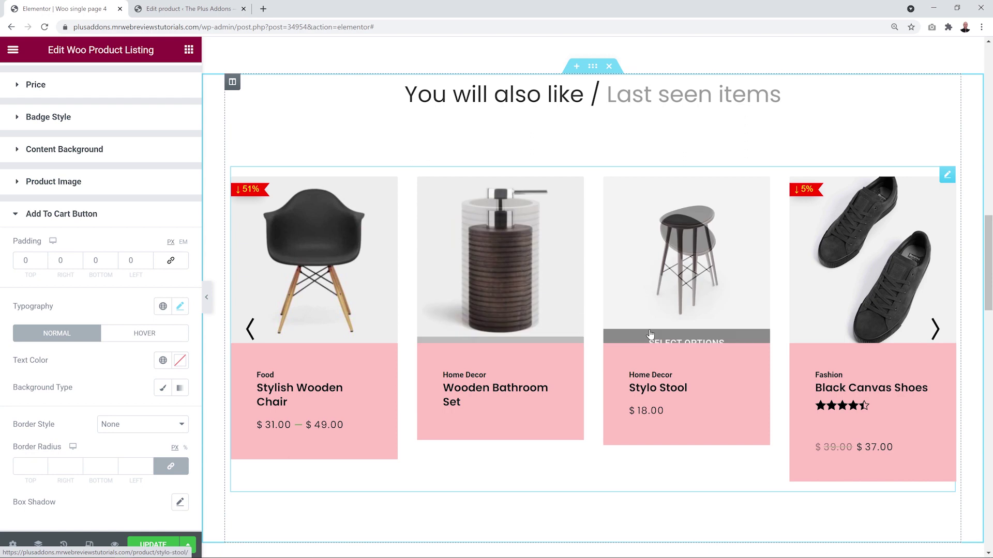
{"action": "mouse_move", "coordinate": [892, 332]}
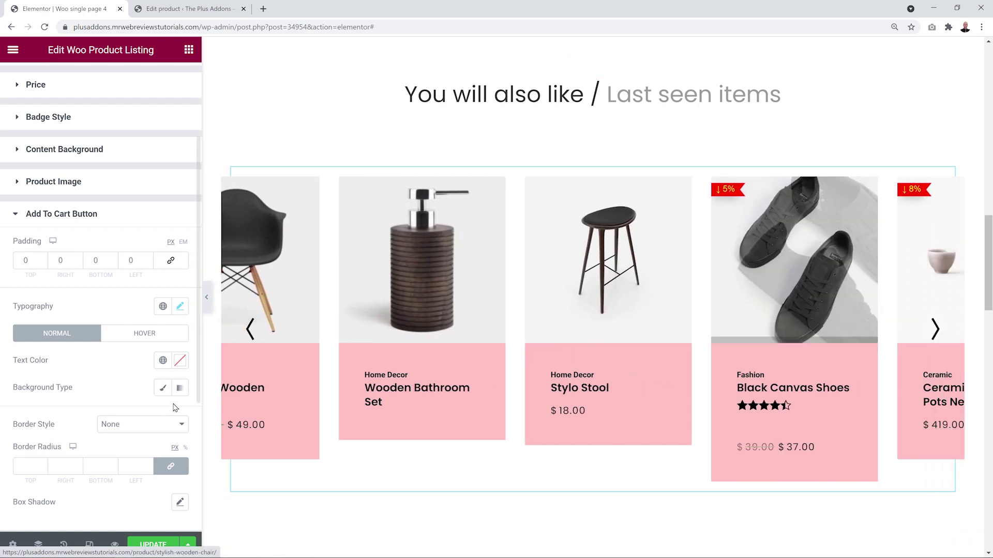
{"action": "left_click", "coordinate": [162, 389]}
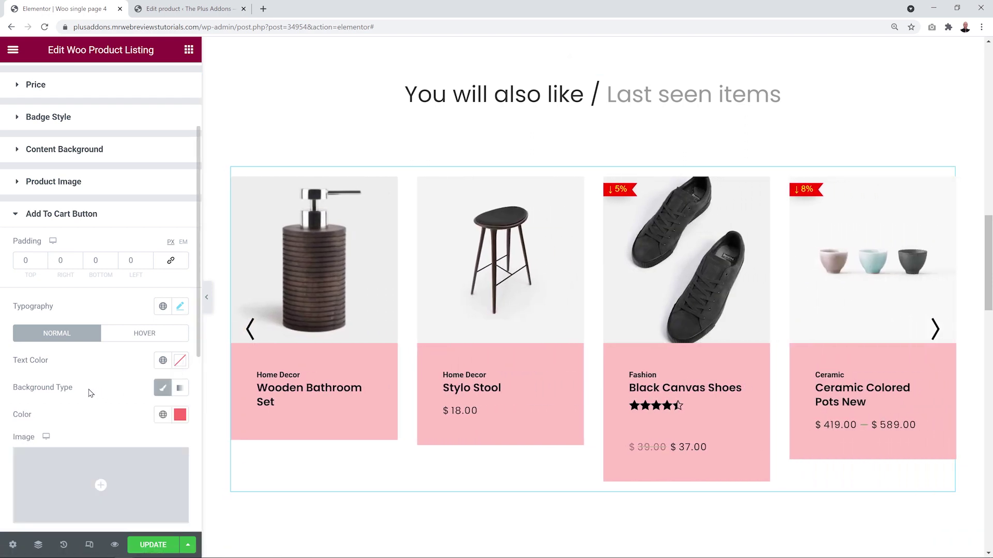
{"action": "mouse_move", "coordinate": [633, 329]}
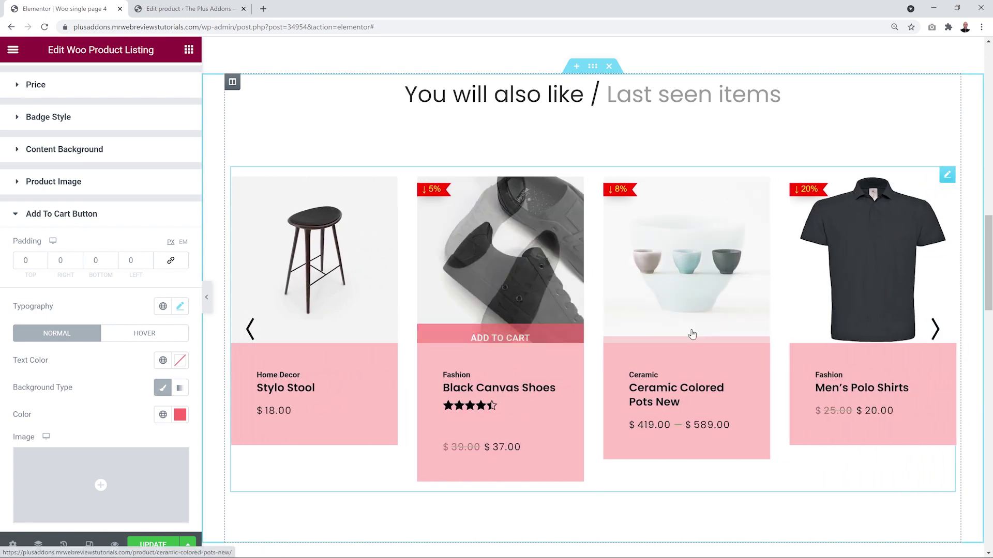
{"action": "mouse_move", "coordinate": [692, 377]}
{"action": "left_click", "coordinate": [62, 213]}
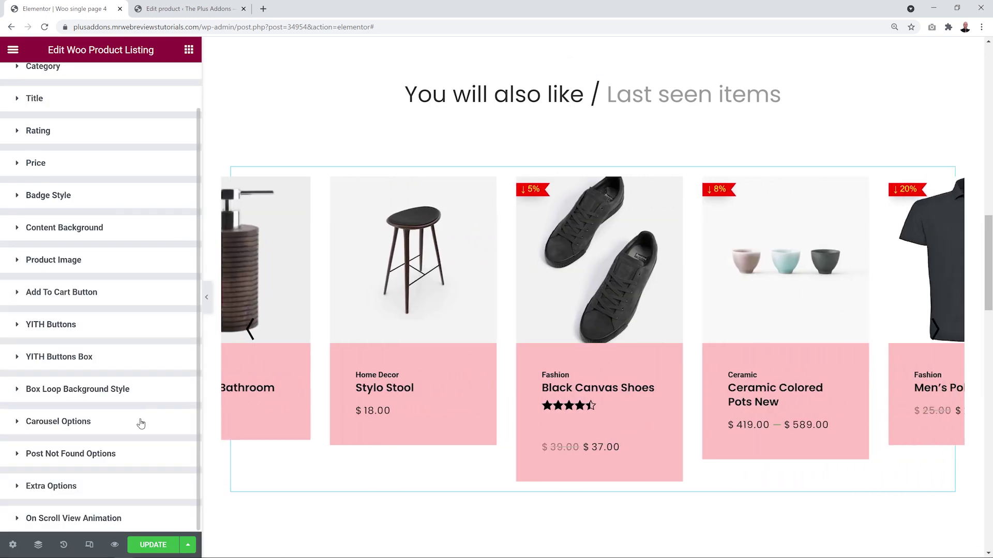
Step: In the carousel options, keep the slider mode Horizontal and set the slide speed to 1000
{"action": "left_click", "coordinate": [67, 424]}
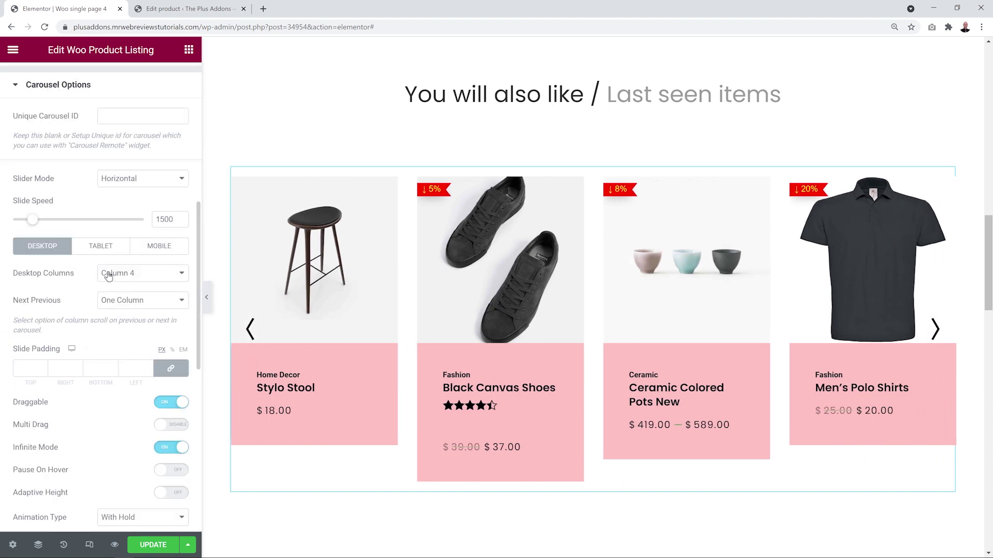
{"action": "left_click", "coordinate": [176, 181]}
{"action": "left_click", "coordinate": [144, 193]}
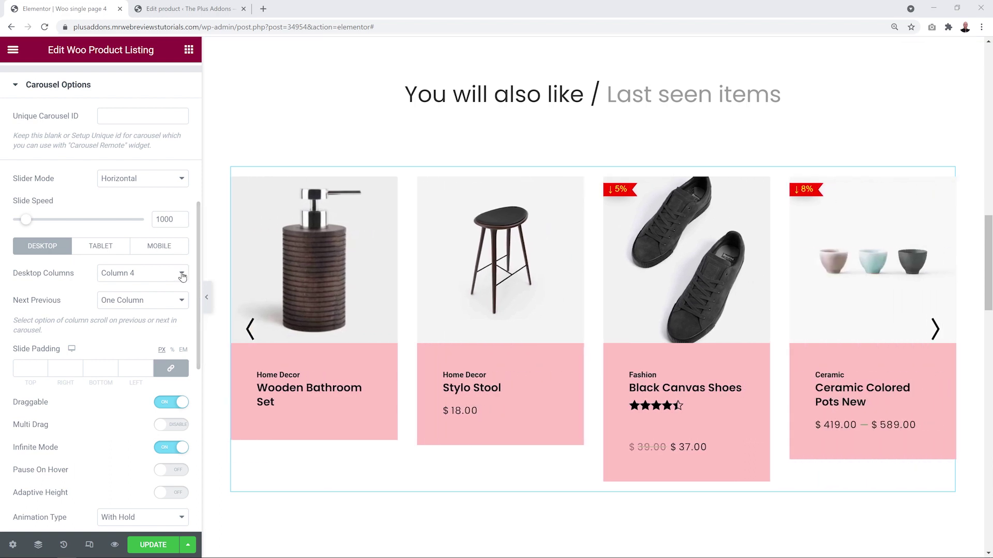
Step: Try three and five desktop columns for the carousel, and set it back to four
{"action": "left_click", "coordinate": [182, 277]}
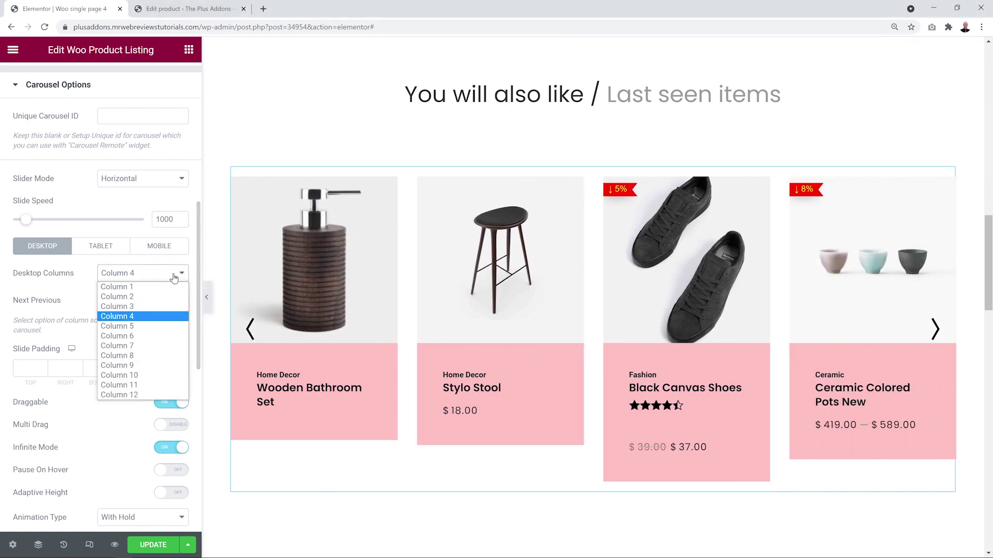
{"action": "left_click", "coordinate": [124, 306]}
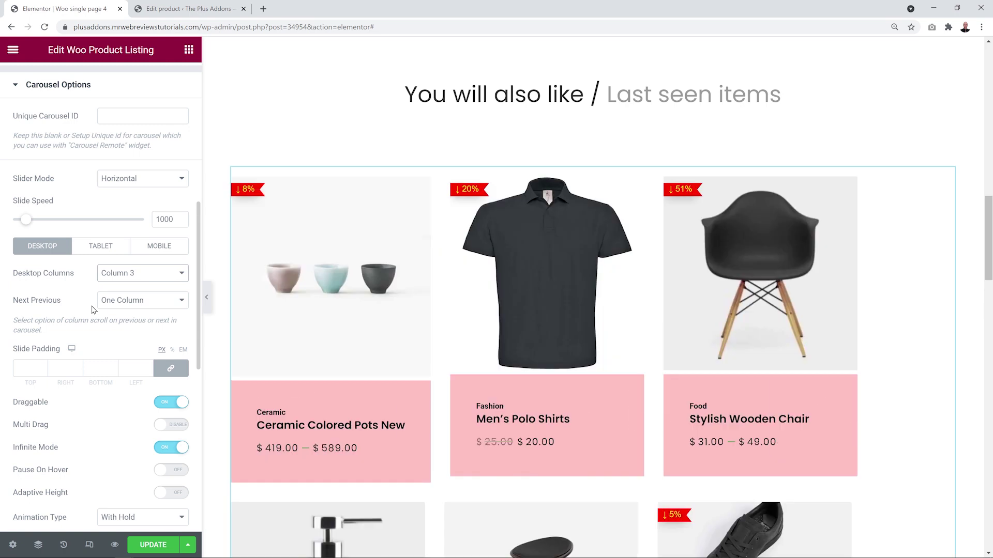
{"action": "left_click", "coordinate": [155, 278]}
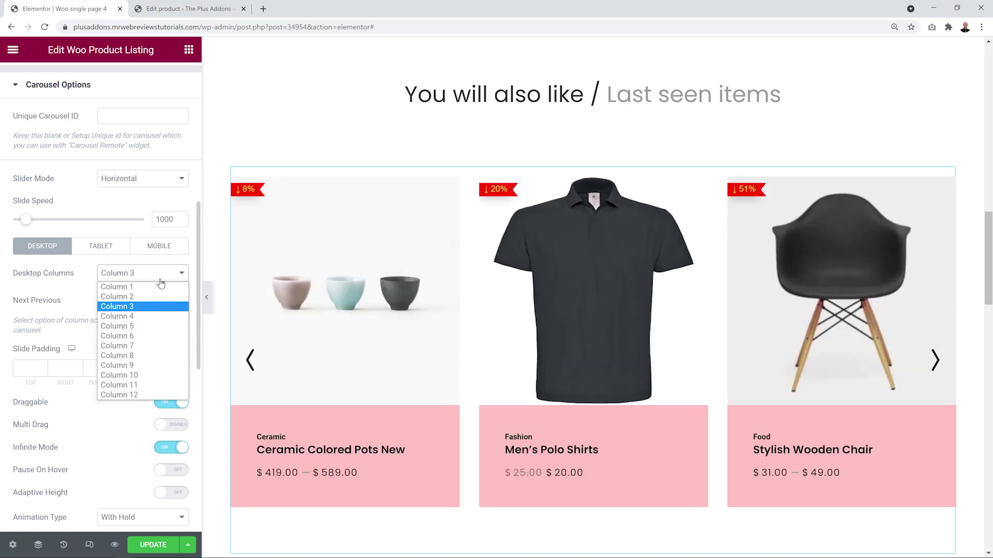
{"action": "left_click", "coordinate": [146, 330]}
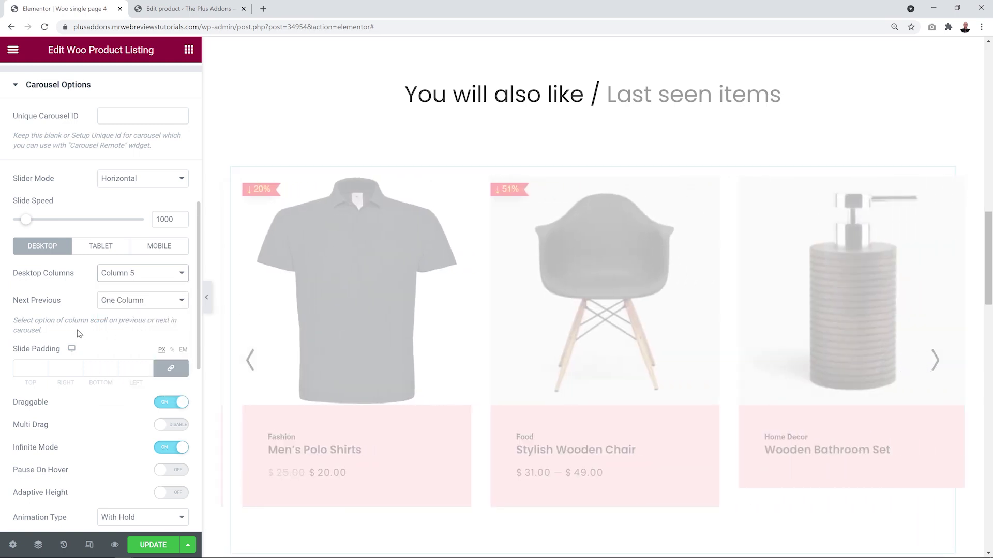
{"action": "left_click", "coordinate": [145, 273]}
{"action": "left_click", "coordinate": [129, 319]}
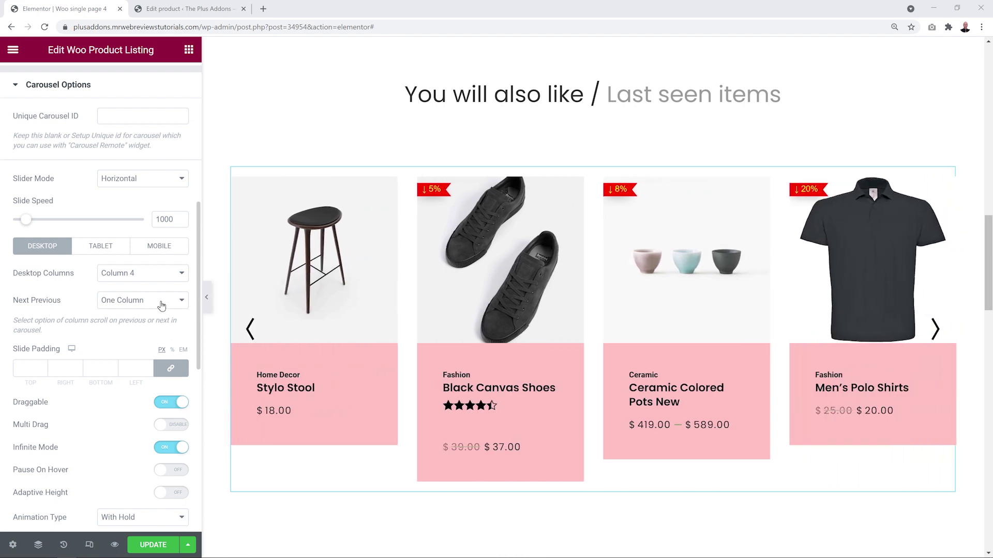
Step: Try the One Column and All Visible Columns options for the carousel's next and previous scrolling
{"action": "left_click", "coordinate": [162, 303]}
{"action": "left_click", "coordinate": [152, 314]}
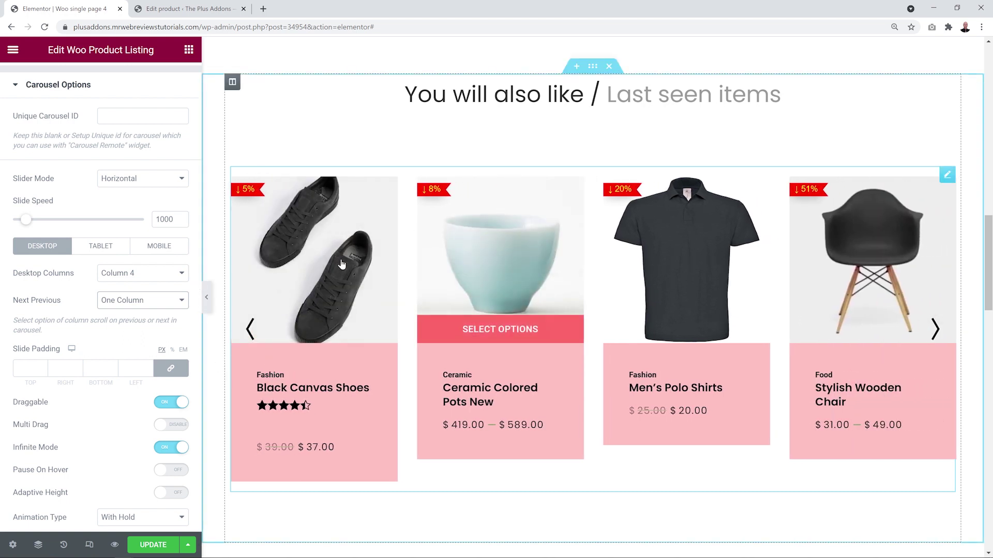
{"action": "left_click", "coordinate": [175, 300]}
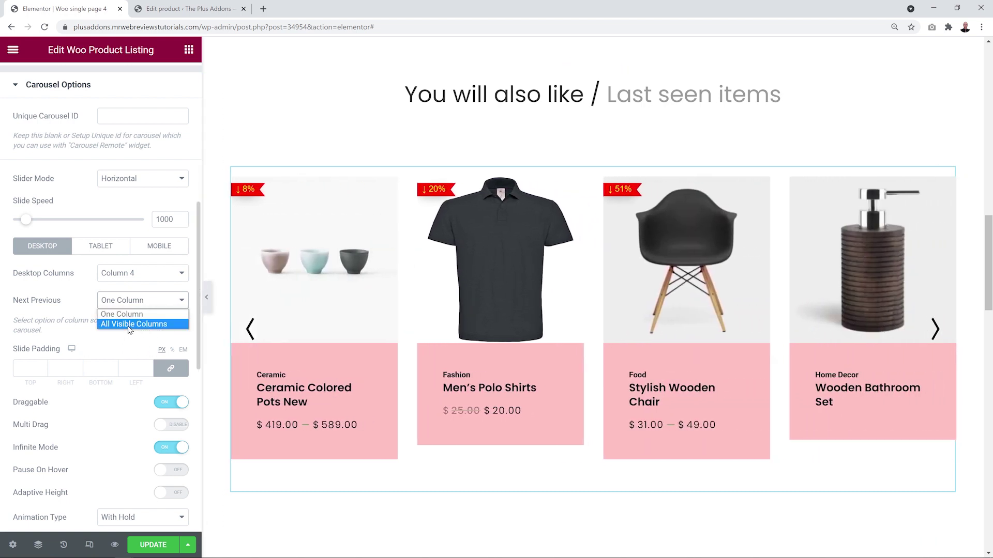
{"action": "left_click", "coordinate": [130, 324]}
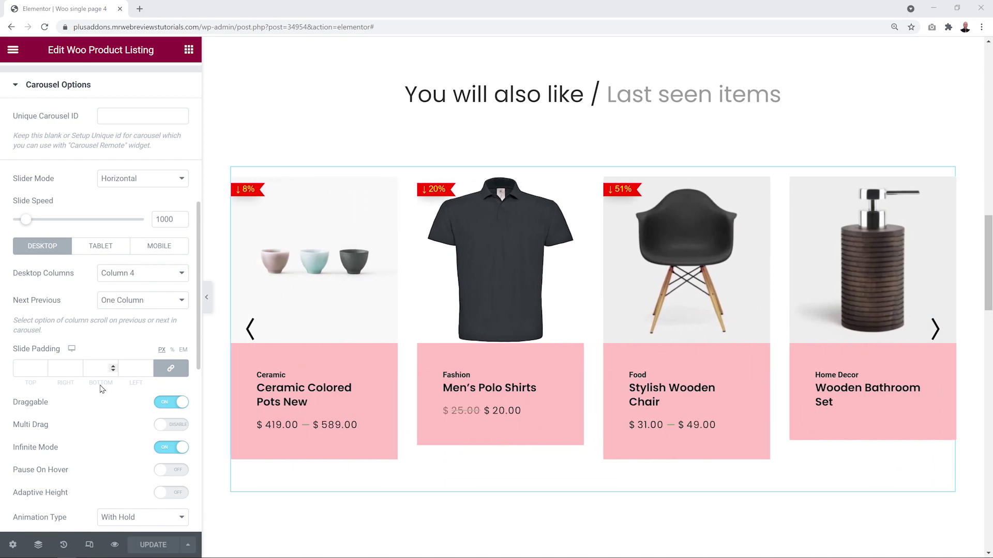
Step: Enable Pause On Hover for the carousel and check it by resting over the products
{"action": "scroll", "coordinate": [102, 389], "scroll_direction": "down", "scroll_amount": 3}
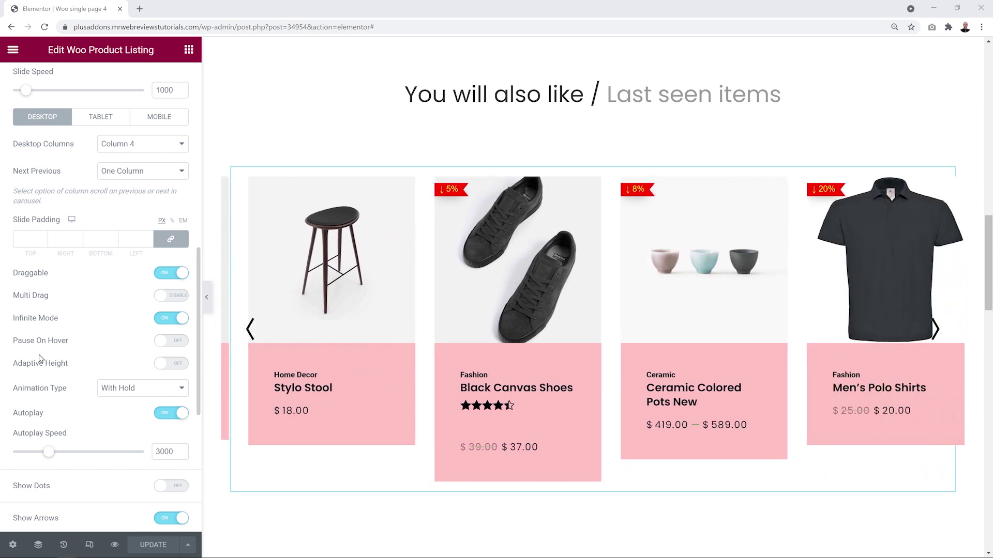
{"action": "left_click", "coordinate": [167, 341]}
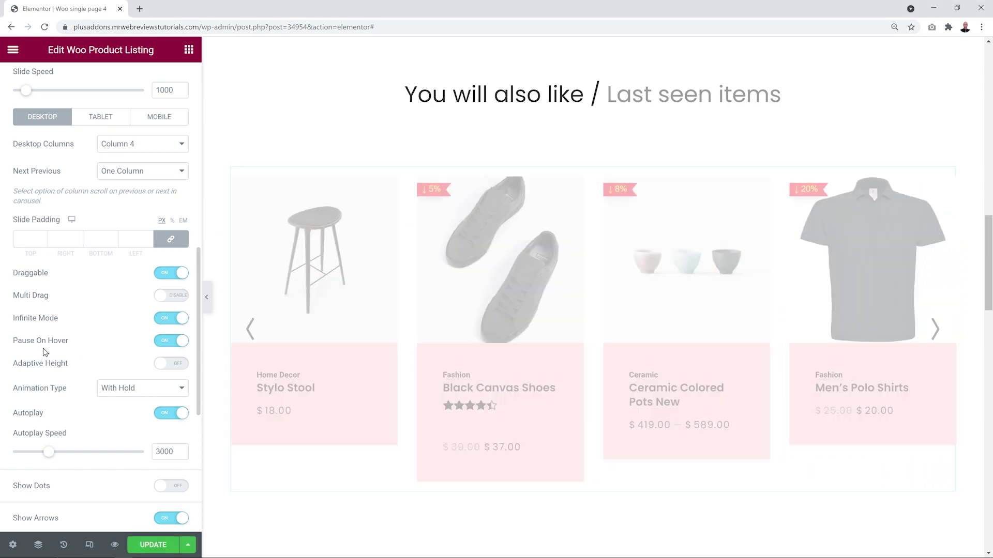
{"action": "mouse_move", "coordinate": [493, 289]}
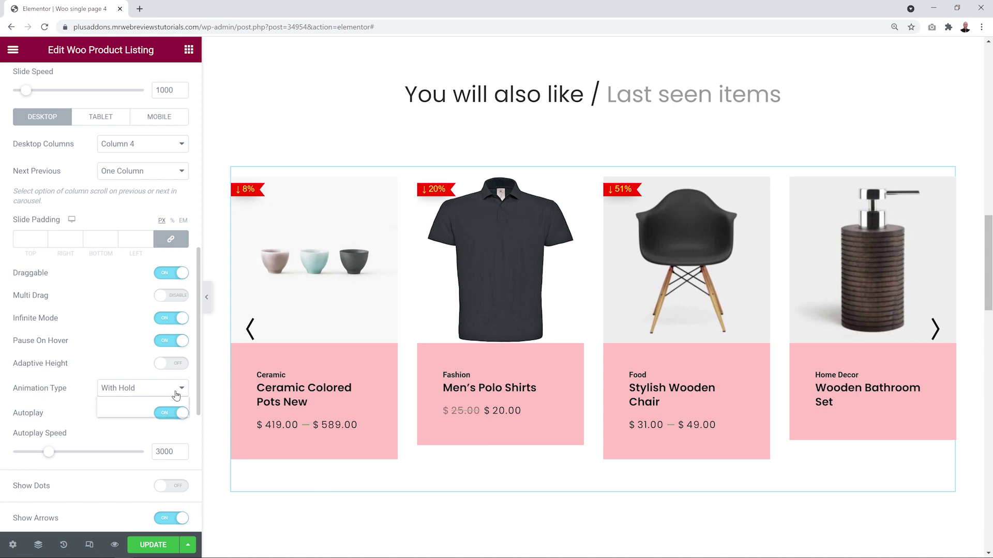
Step: Keep the With Hold animation type, turn off the carousel's autoplay, and advance the products manually to test it
{"action": "left_click", "coordinate": [146, 383]}
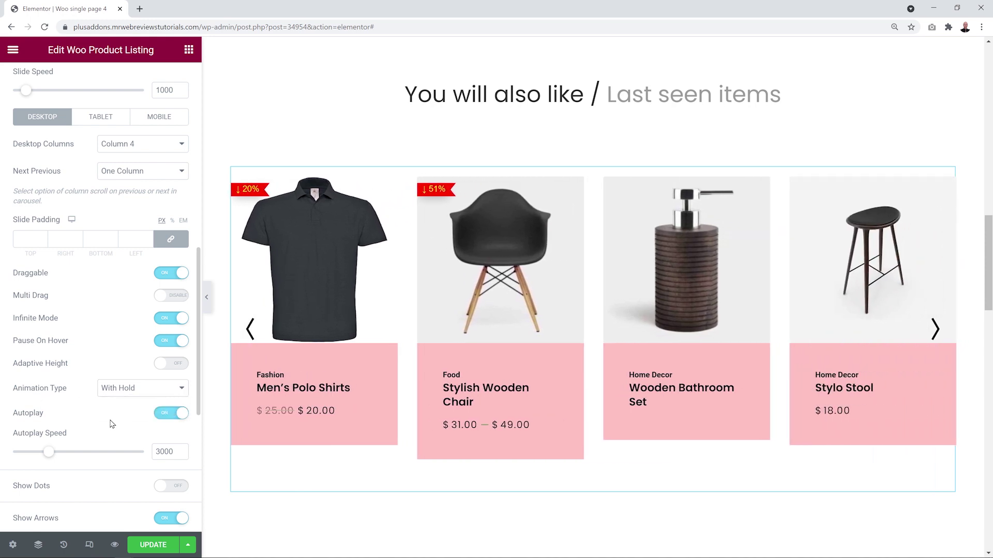
{"action": "left_click", "coordinate": [173, 413]}
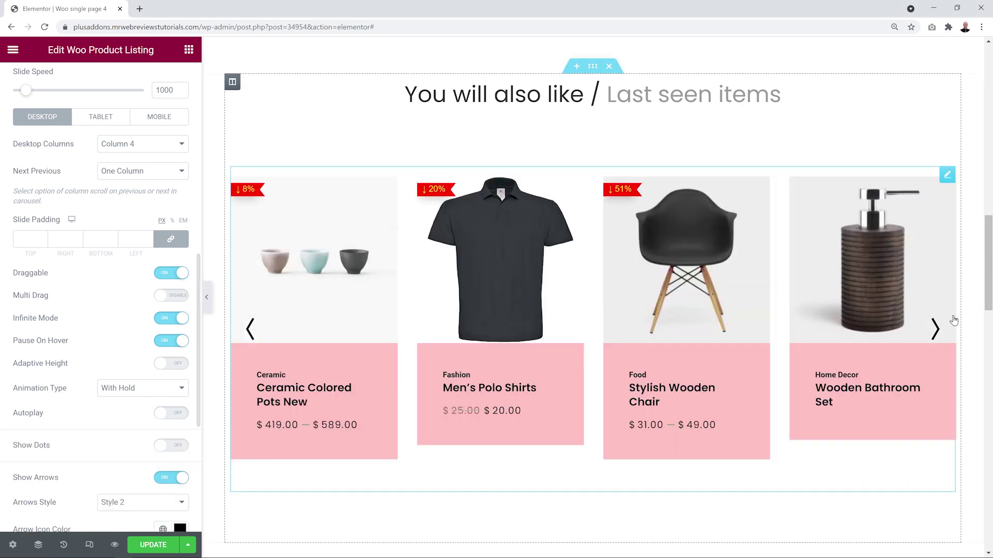
{"action": "left_click", "coordinate": [935, 339]}
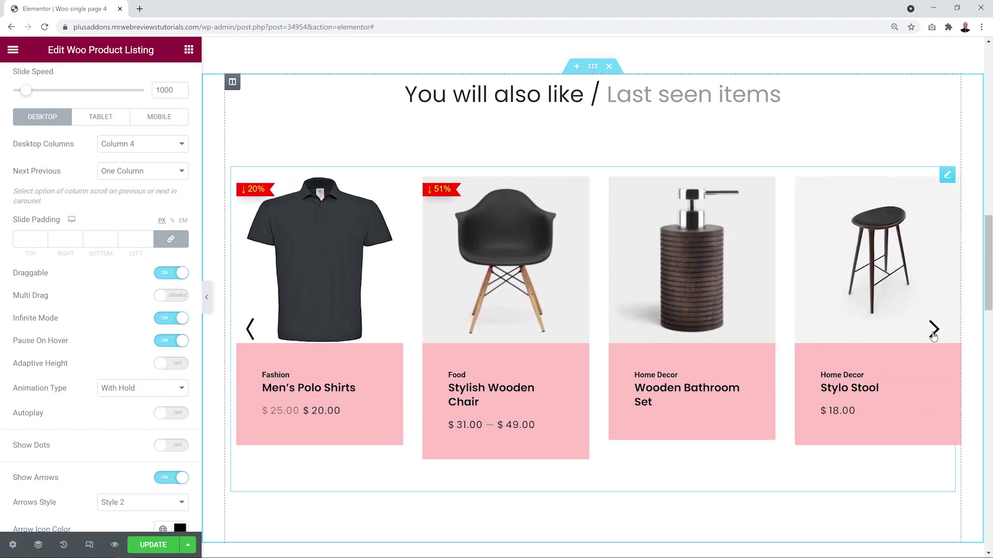
Step: Advance the product carousel once more and turn its autoplay back on
{"action": "left_click", "coordinate": [933, 336]}
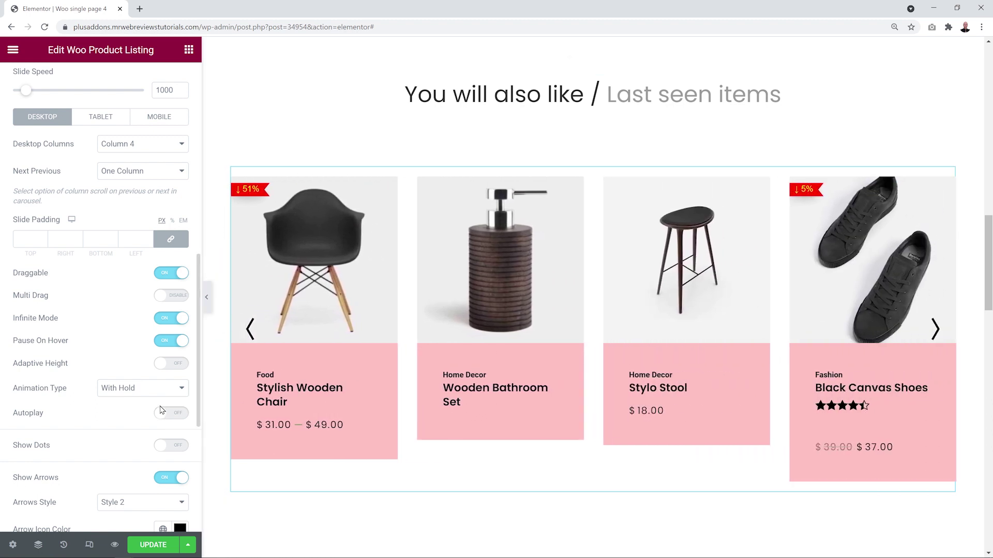
{"action": "left_click", "coordinate": [171, 413]}
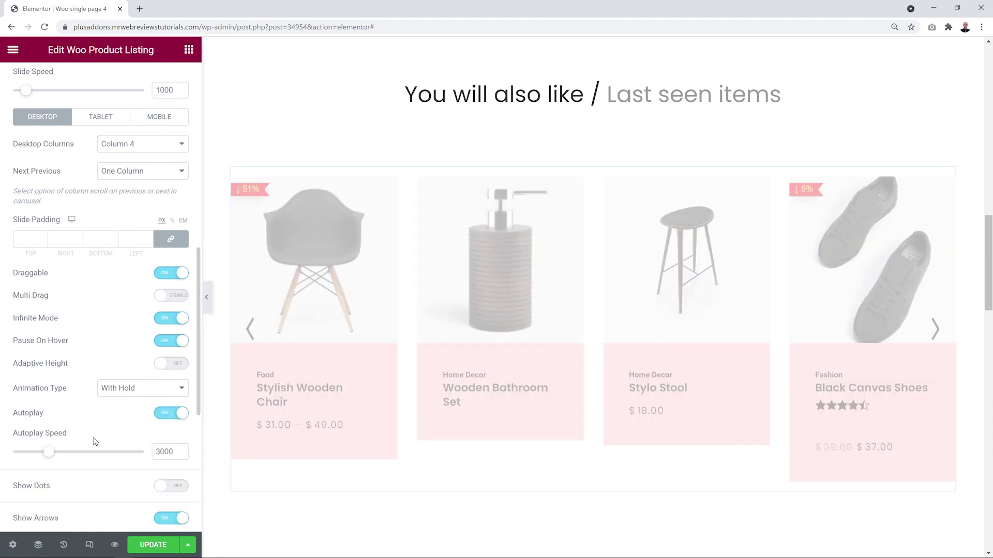
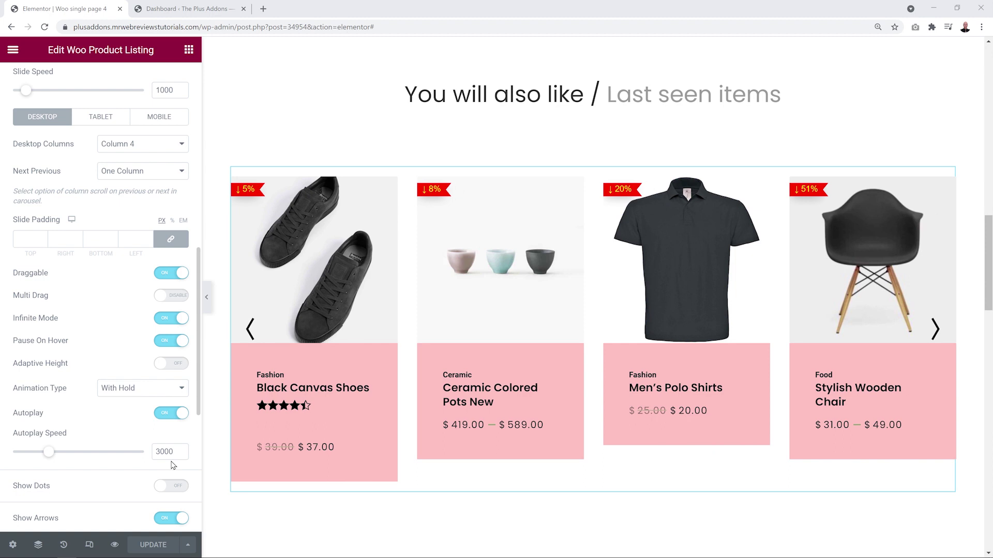
Step: Show the carousel's navigation dots, keep dots Style 1, and set their border color to red
{"action": "left_click", "coordinate": [171, 485]}
{"action": "scroll", "coordinate": [171, 486], "scroll_direction": "down", "scroll_amount": 3}
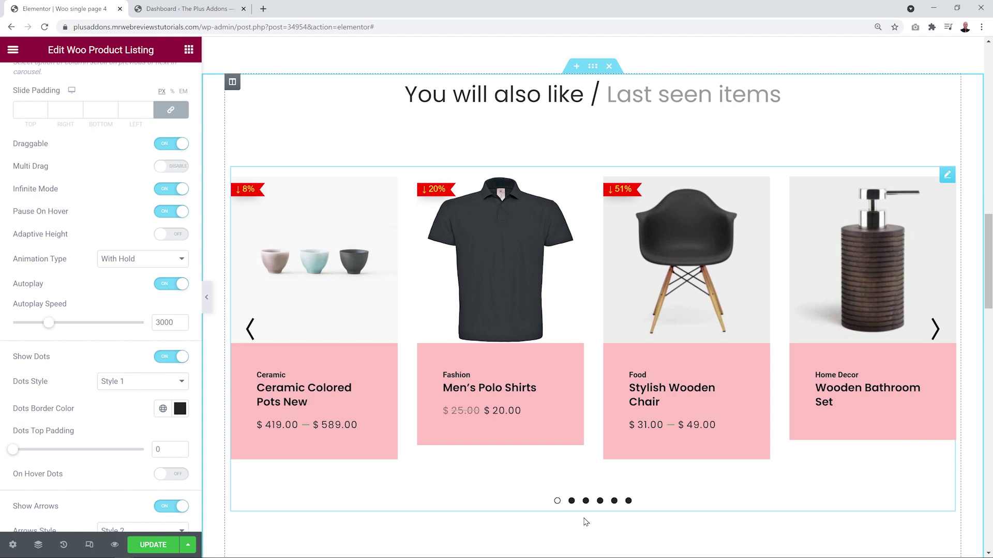
{"action": "left_click", "coordinate": [179, 383]}
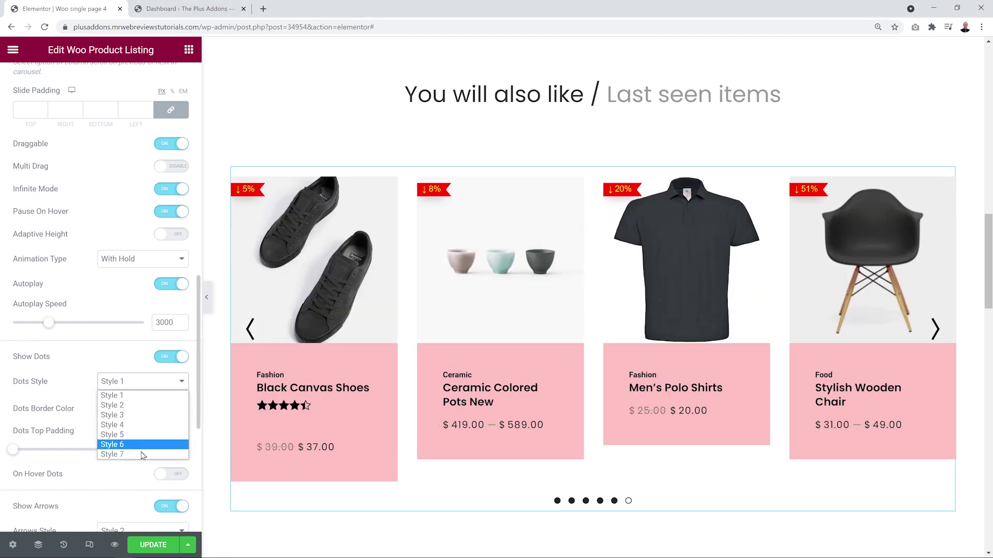
{"action": "left_click", "coordinate": [136, 395]}
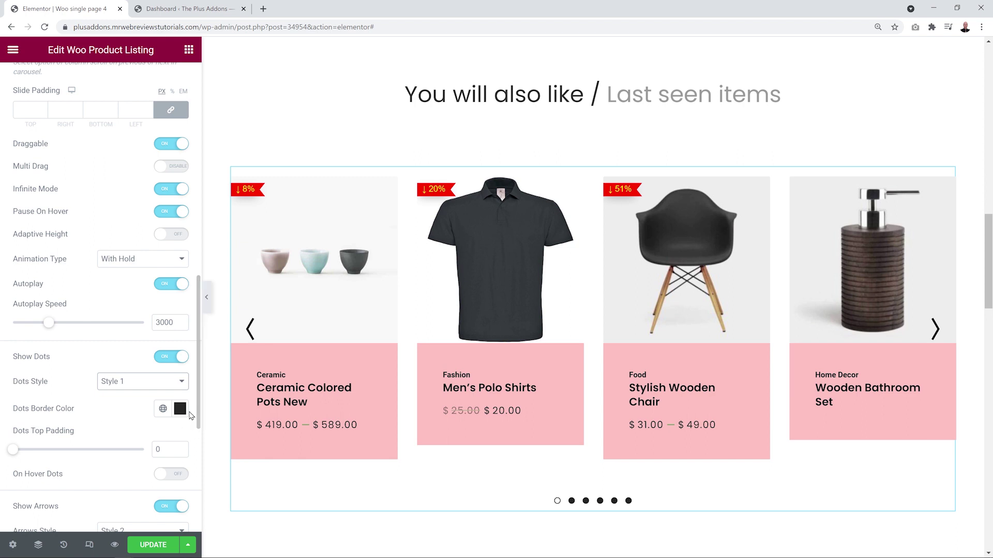
{"action": "left_click", "coordinate": [179, 408]}
{"action": "left_click", "coordinate": [174, 257]}
{"action": "left_click", "coordinate": [143, 412]}
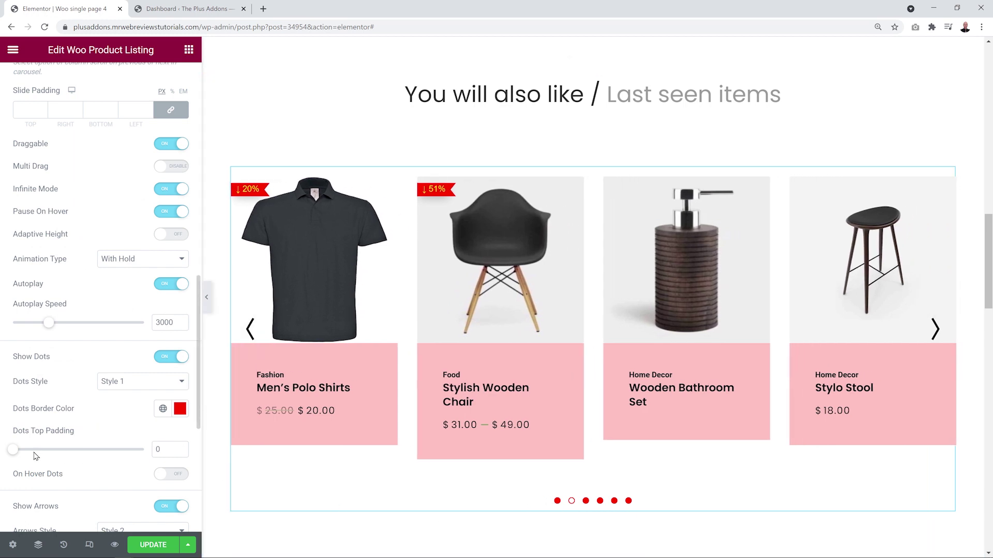
Step: Set the dots' top padding to 34 and try On Hover Dots before hiding the carousel dots
{"action": "left_click_drag", "start_coordinate": [23, 456], "coordinate": [24, 454]}
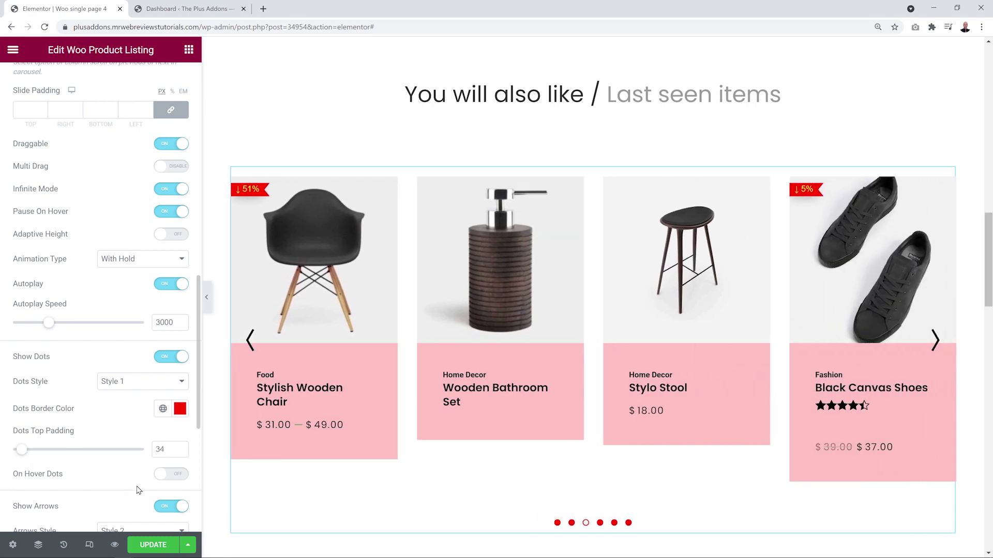
{"action": "left_click", "coordinate": [171, 475]}
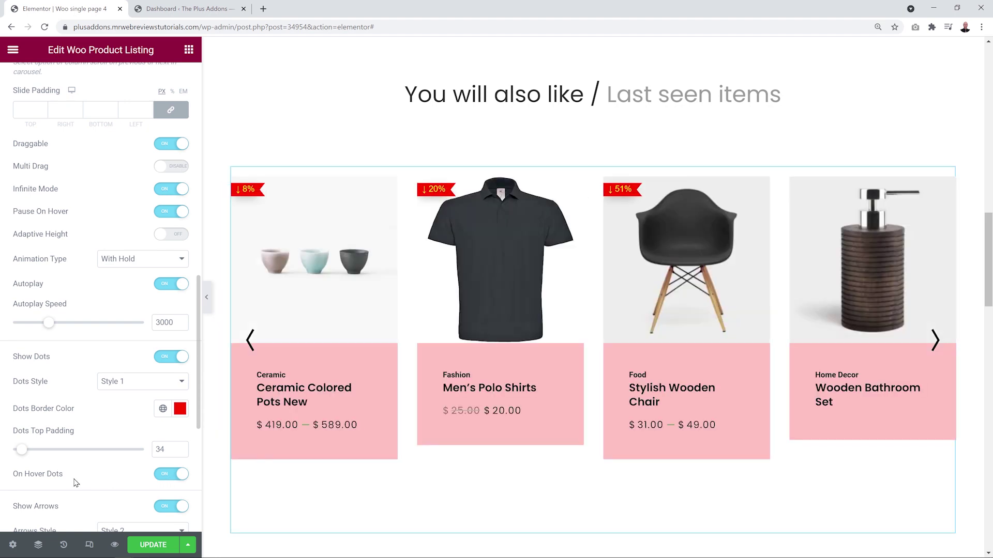
{"action": "mouse_move", "coordinate": [538, 458]}
{"action": "left_click", "coordinate": [171, 356]}
Step: Keep the Style 2 arrows with a hover background color of #FFFFFF, and enable On Hover Arrow for the carousel
{"action": "scroll", "coordinate": [115, 316], "scroll_direction": "down", "scroll_amount": 3}
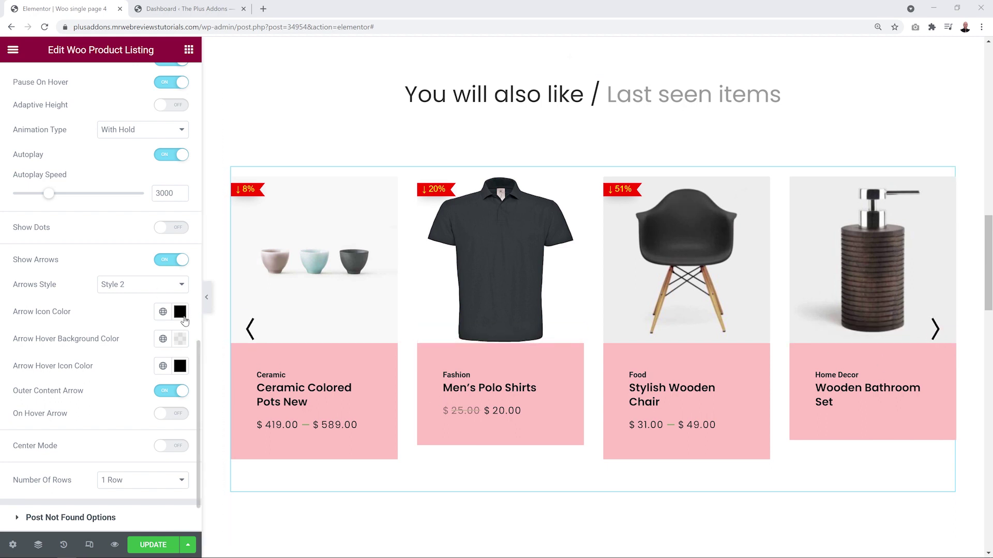
{"action": "left_click", "coordinate": [182, 285]}
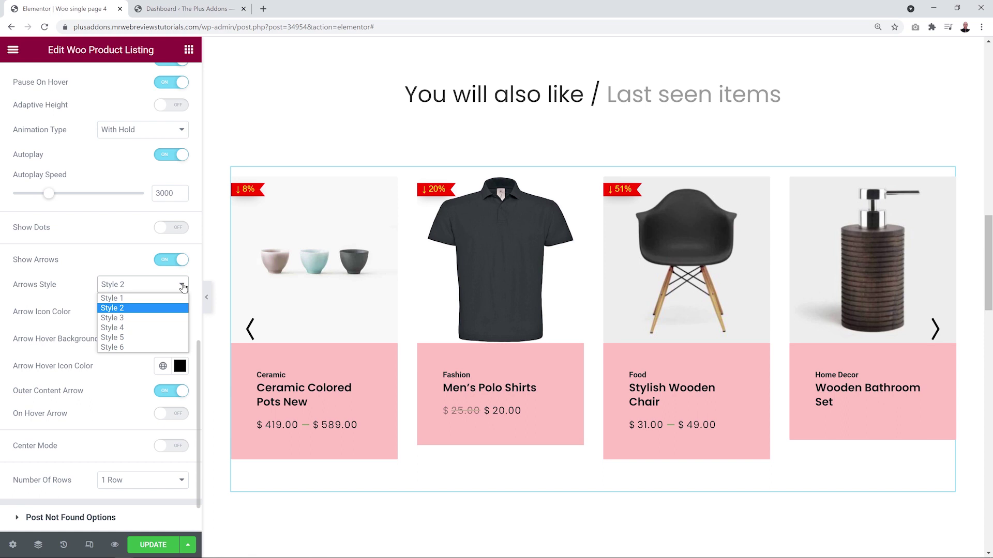
{"action": "left_click", "coordinate": [183, 287]}
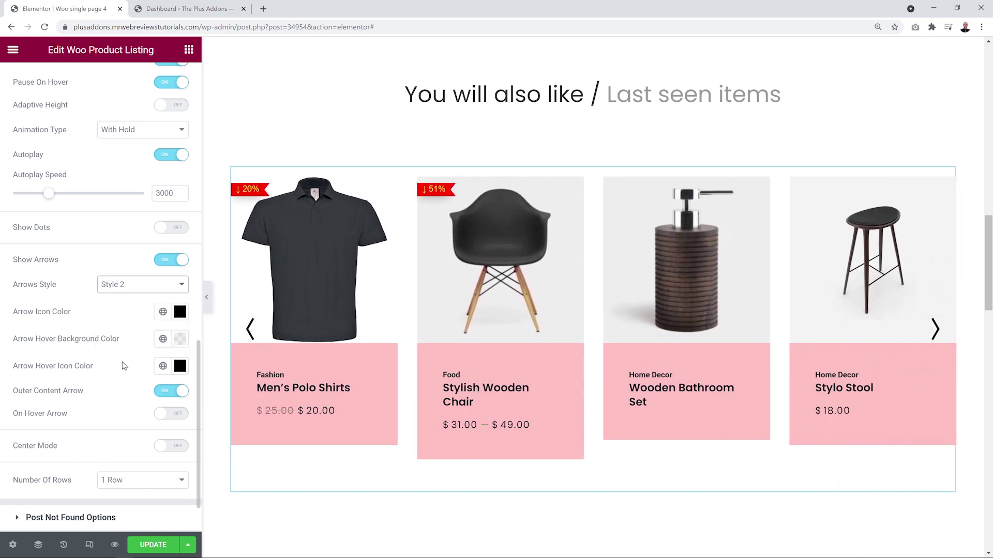
{"action": "left_click", "coordinate": [180, 340]}
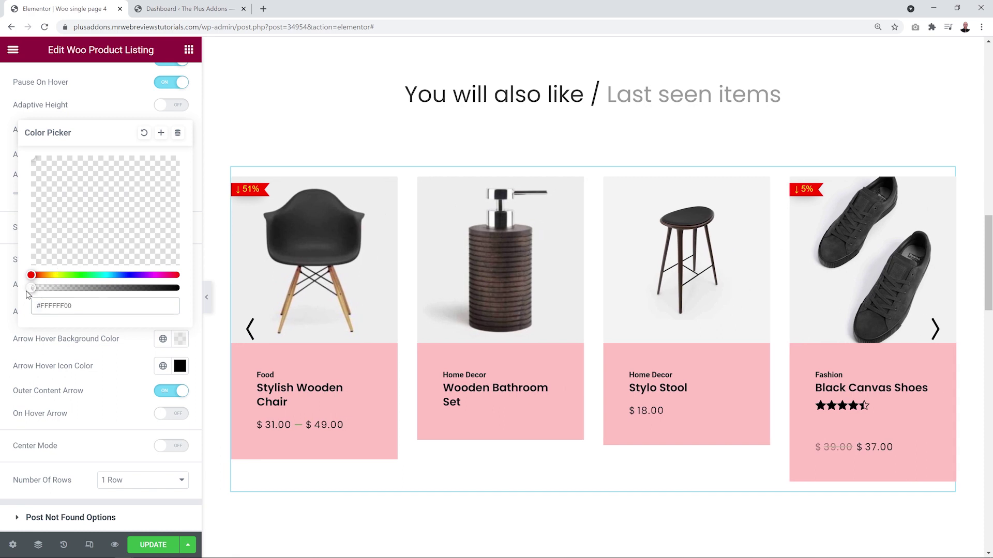
{"action": "left_click_drag", "start_coordinate": [129, 286], "coordinate": [191, 289]}
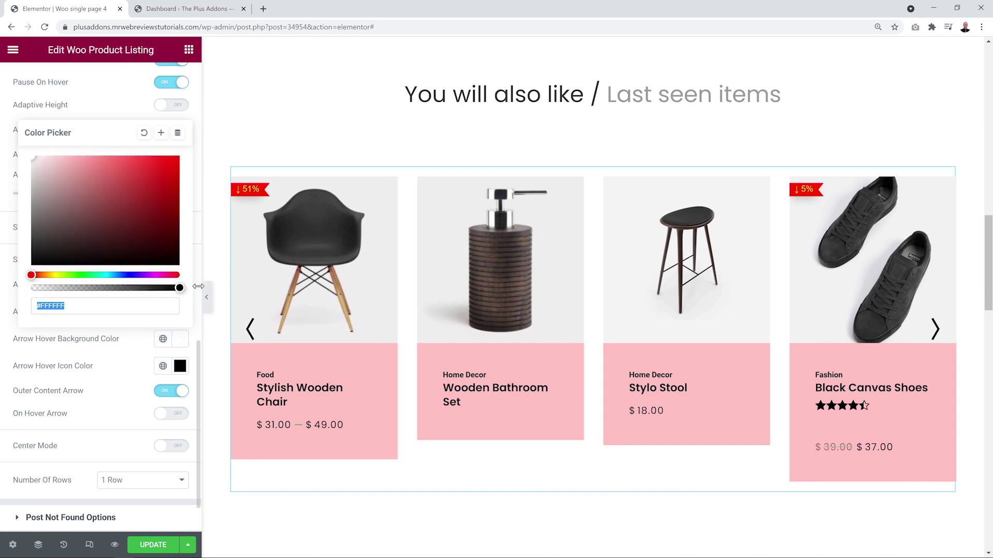
{"action": "left_click", "coordinate": [106, 370]}
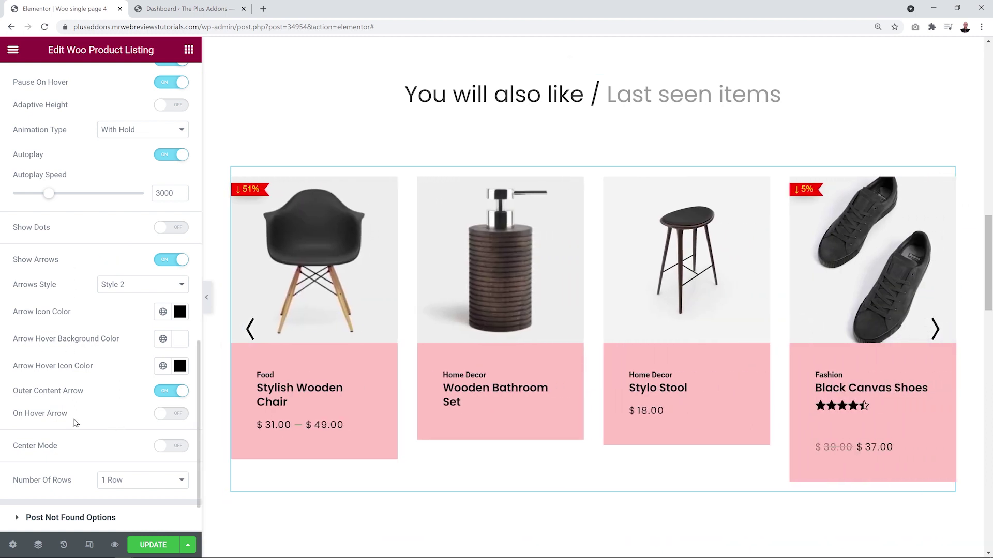
{"action": "left_click", "coordinate": [169, 417]}
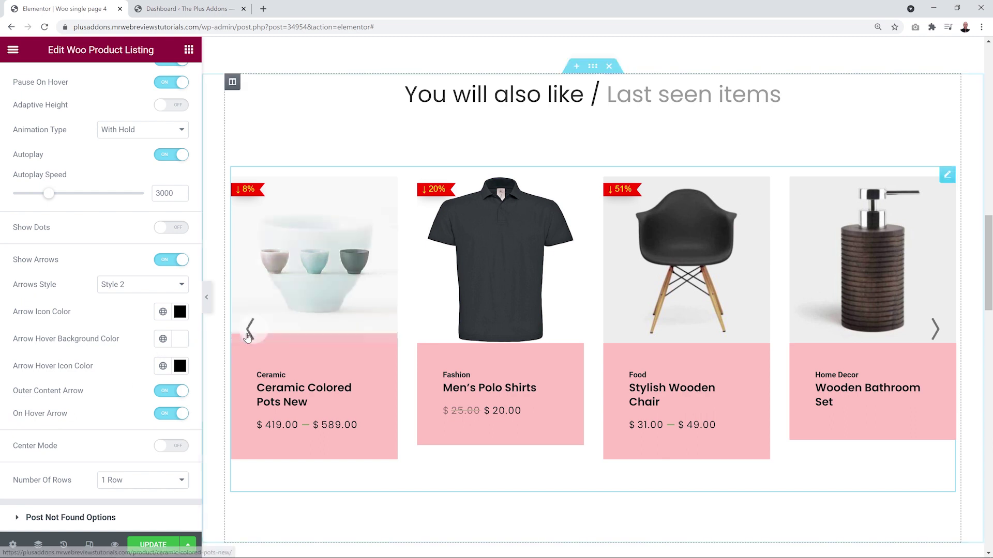
Step: Try Messy Columns on the product listing, offsetting column 1 by 40 and column 3 by 80
{"action": "scroll", "coordinate": [93, 455], "scroll_direction": "down", "scroll_amount": 2}
{"action": "left_click", "coordinate": [92, 454]}
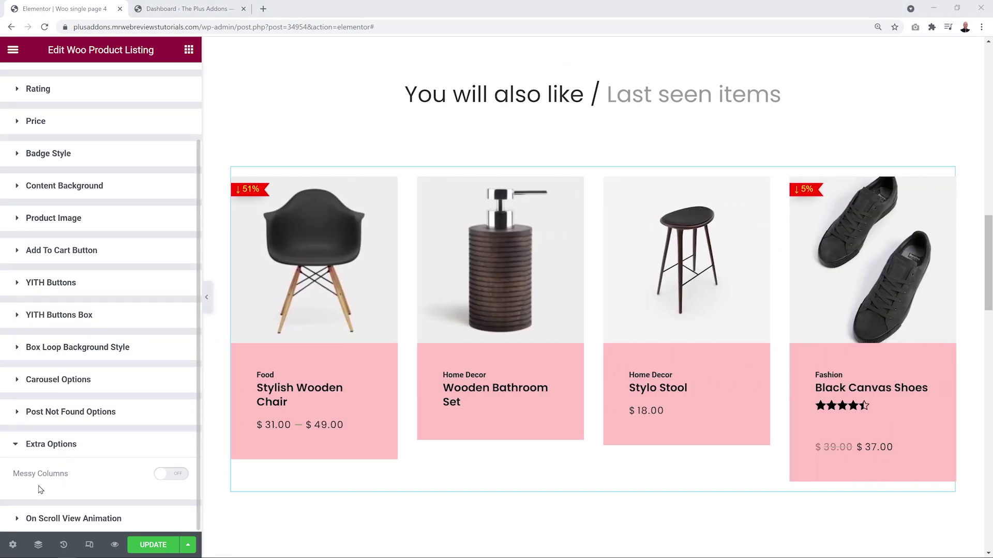
{"action": "left_click", "coordinate": [170, 474]}
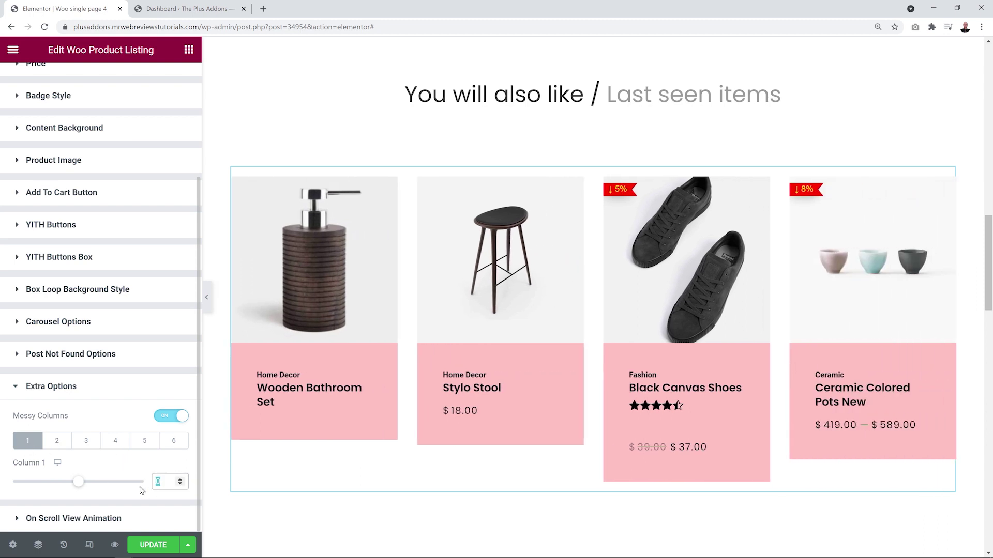
{"action": "type", "text": "40"}
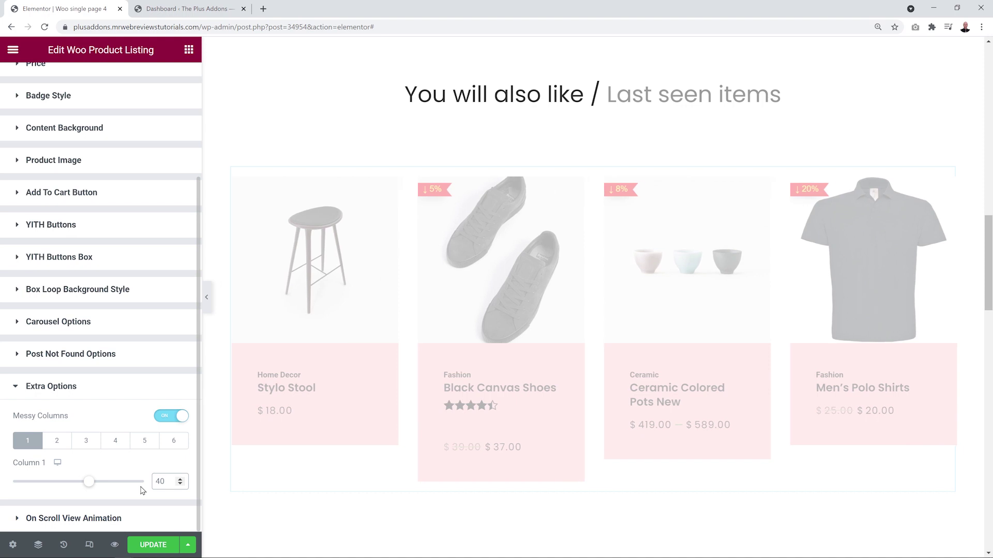
{"action": "left_click", "coordinate": [58, 442]}
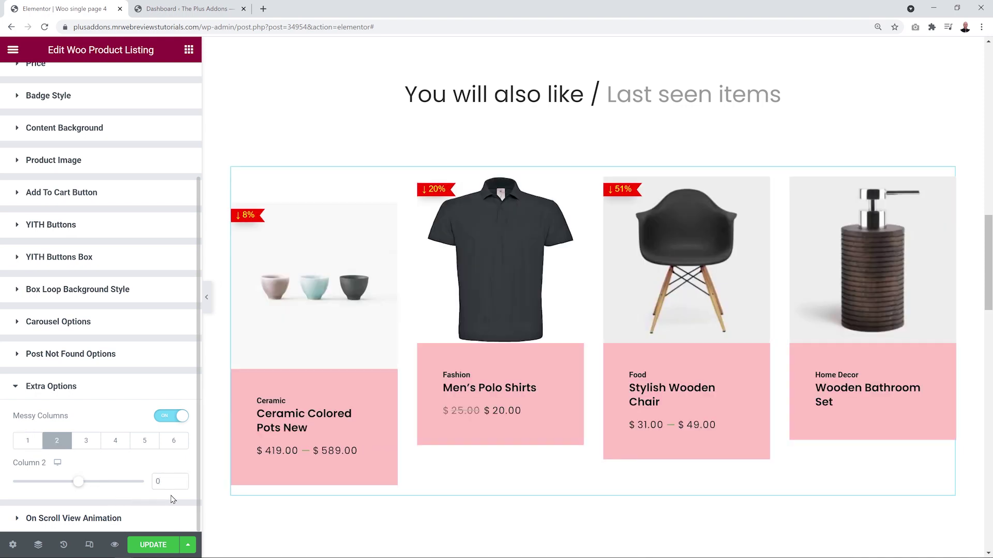
{"action": "left_click", "coordinate": [86, 441]}
{"action": "type", "text": "80"}
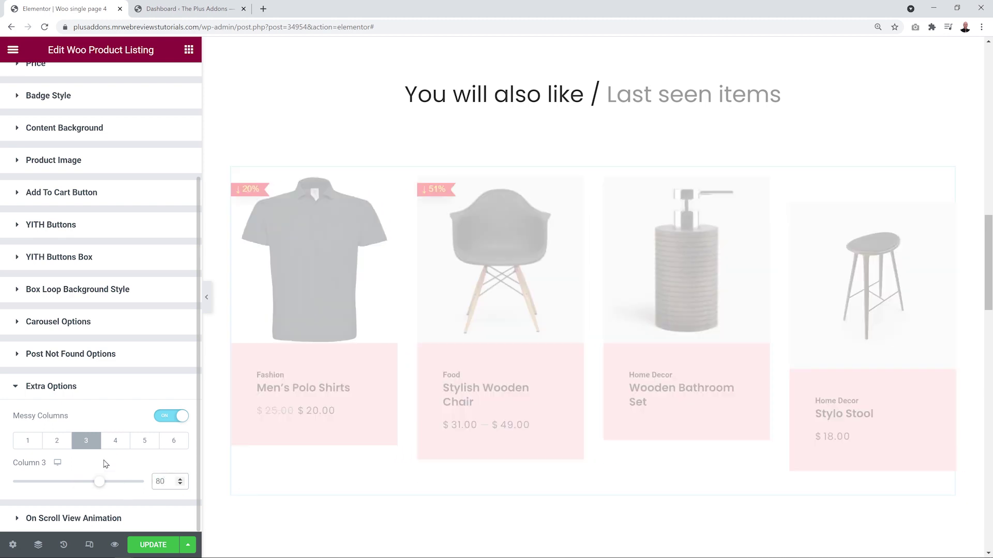
{"action": "left_click", "coordinate": [116, 443]}
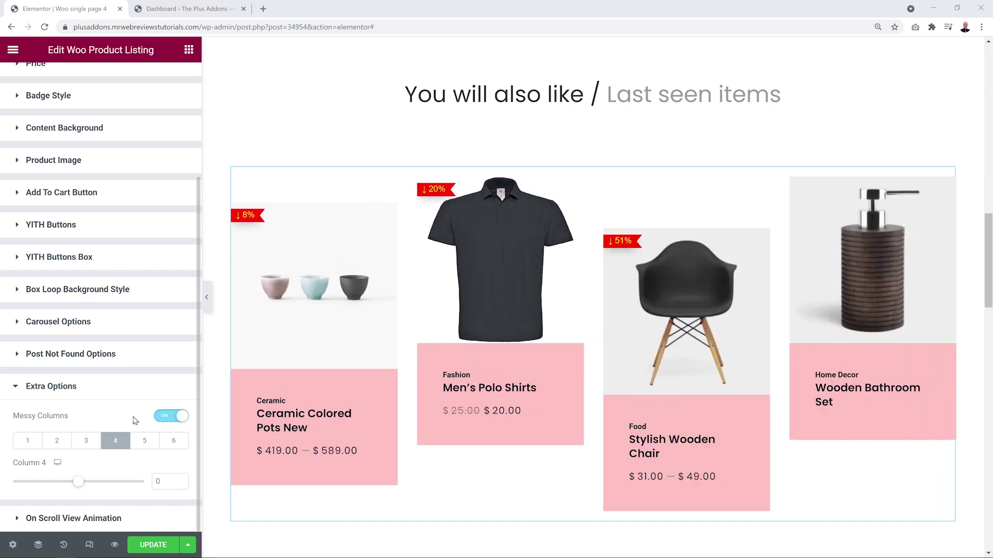
Step: Set the product listing's on-scroll animation effect to FadeIn and keep its list loading on Stagger Based Animation
{"action": "left_click", "coordinate": [65, 517]}
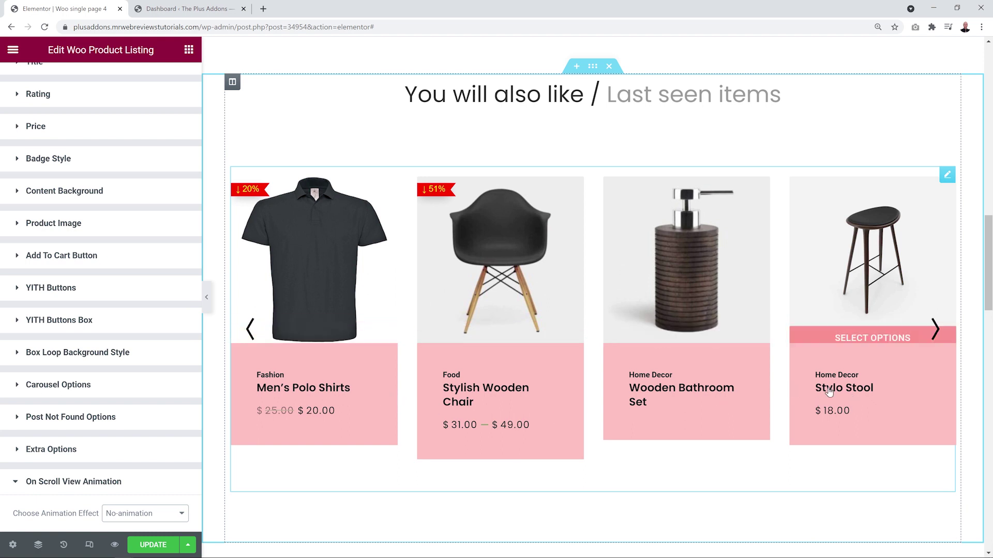
{"action": "left_click", "coordinate": [166, 514]}
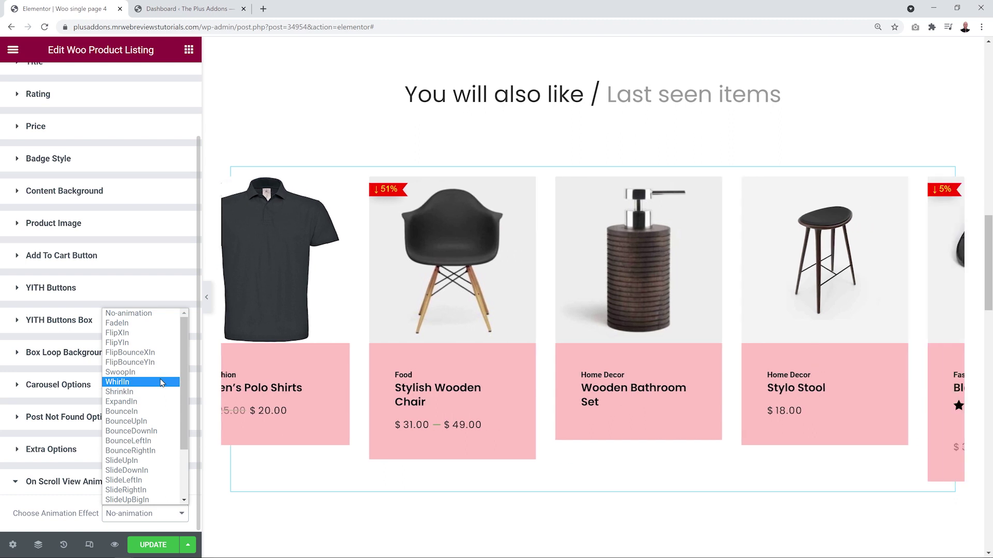
{"action": "left_click", "coordinate": [120, 372]}
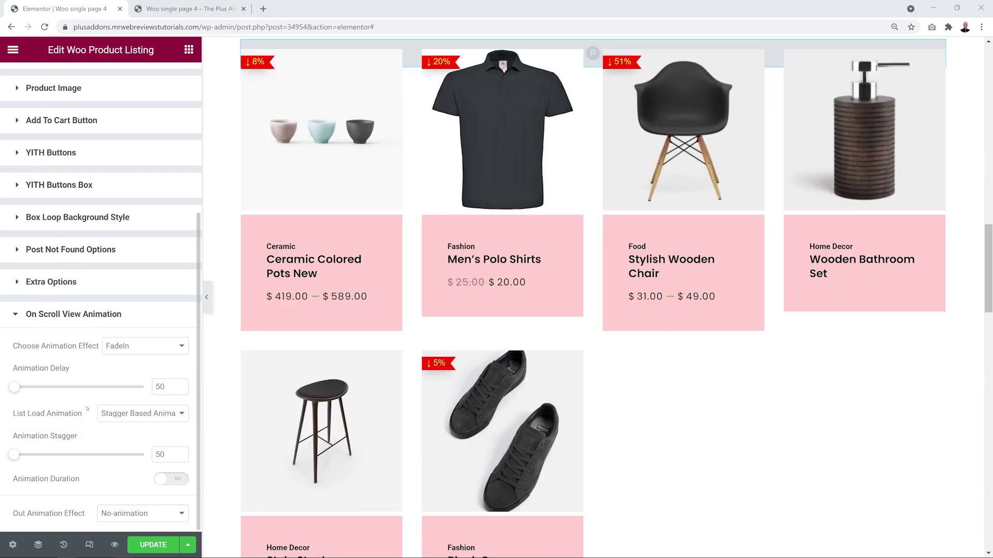
{"action": "left_click", "coordinate": [182, 415]}
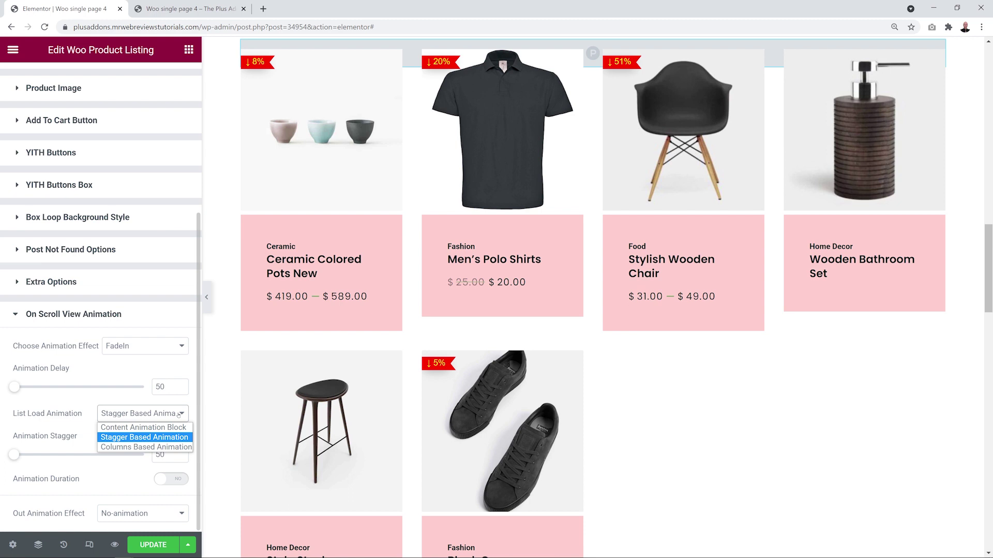
{"action": "left_click", "coordinate": [180, 439]}
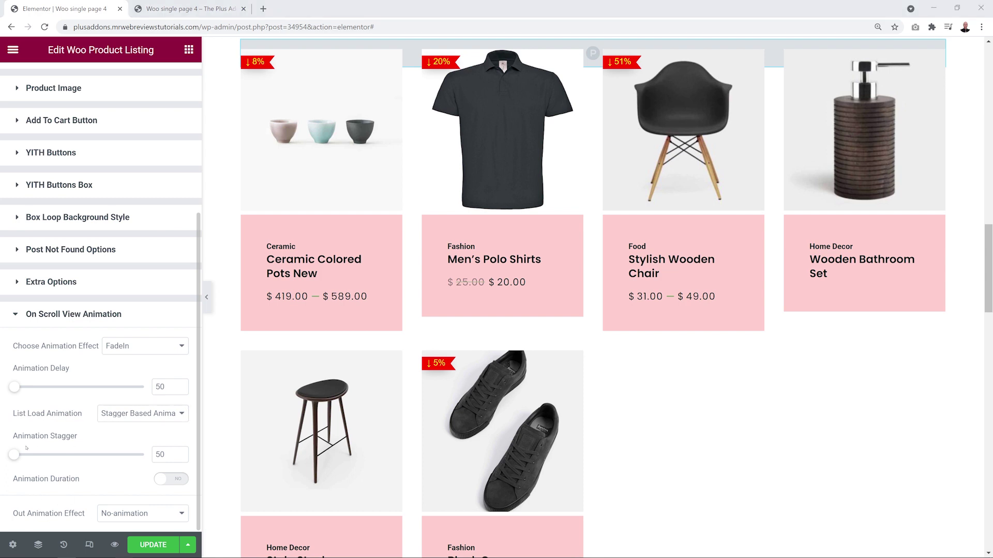
Step: Set the animation stagger to 500 and enable the animation duration with a speed of 500
{"action": "left_click", "coordinate": [165, 455]}
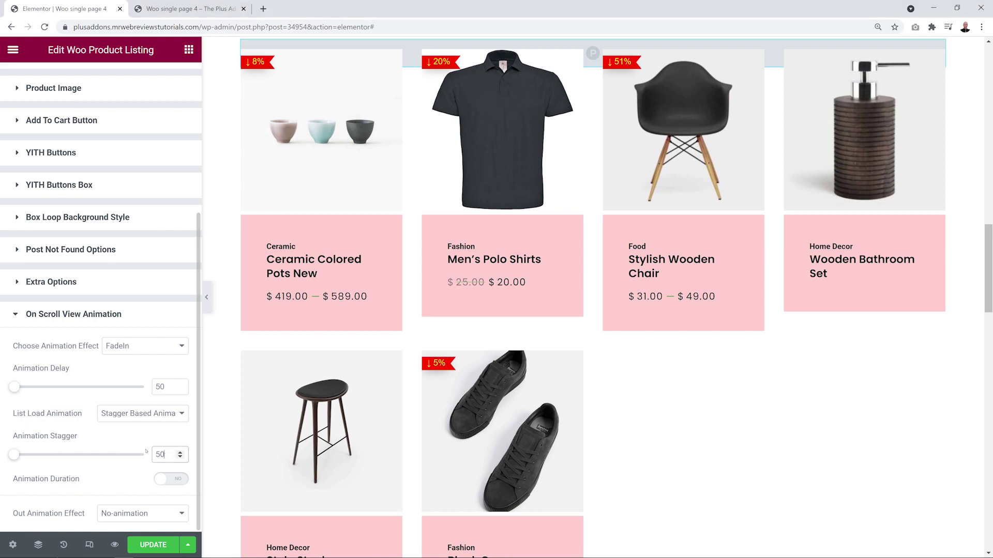
{"action": "type", "text": "0"}
{"action": "left_click", "coordinate": [176, 479]}
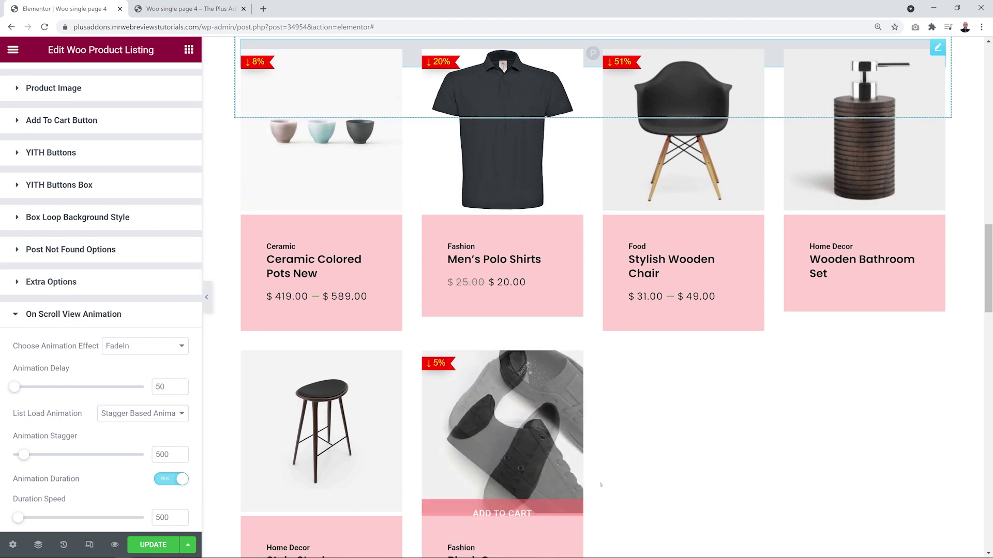
Step: Set the out animation effect to FadeOut and test the listing's animations by moving it out of and back into view
{"action": "scroll", "coordinate": [130, 465], "scroll_direction": "down", "scroll_amount": 1}
{"action": "left_click", "coordinate": [183, 514]}
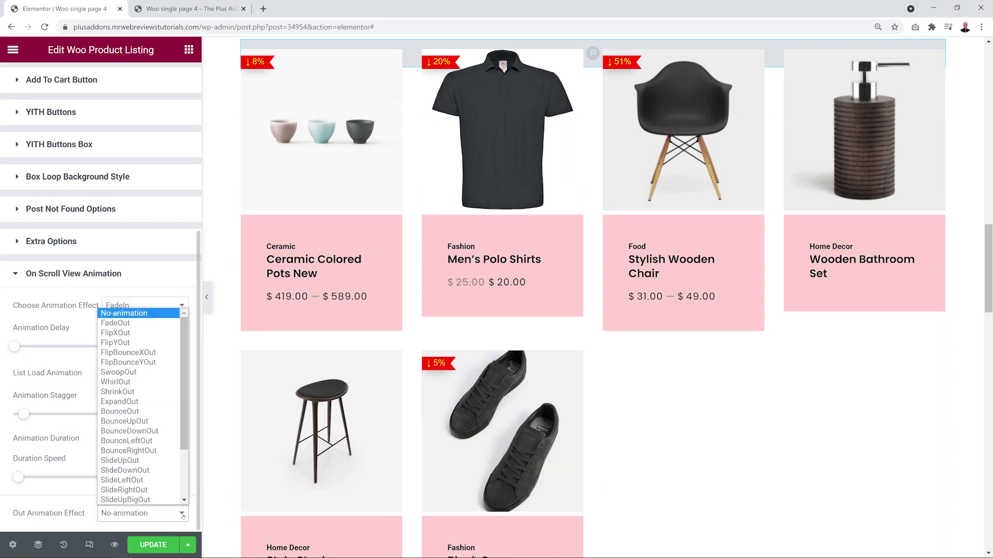
{"action": "left_click", "coordinate": [129, 324]}
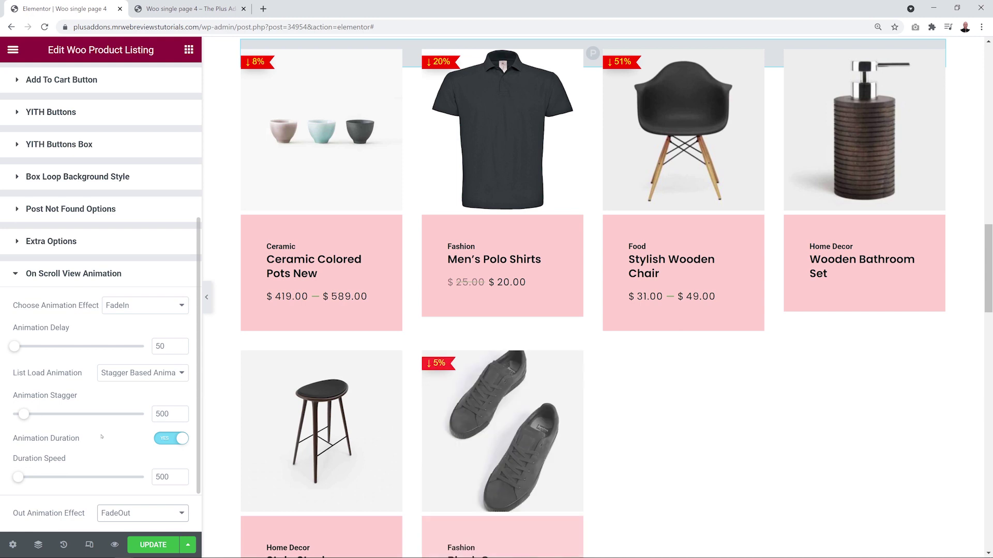
{"action": "scroll", "coordinate": [241, 412], "scroll_direction": "up", "scroll_amount": 4}
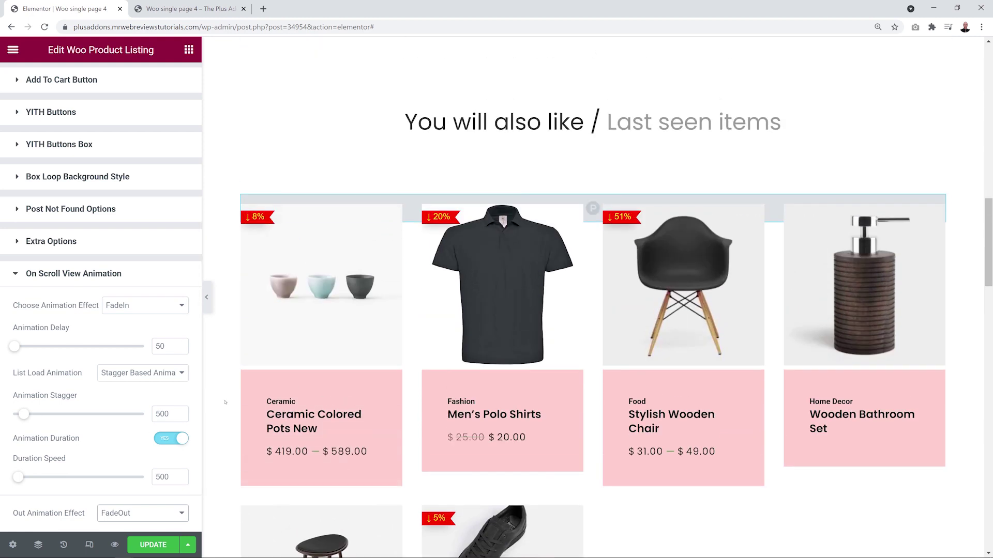
{"action": "scroll", "coordinate": [225, 403], "scroll_direction": "up", "scroll_amount": 7}
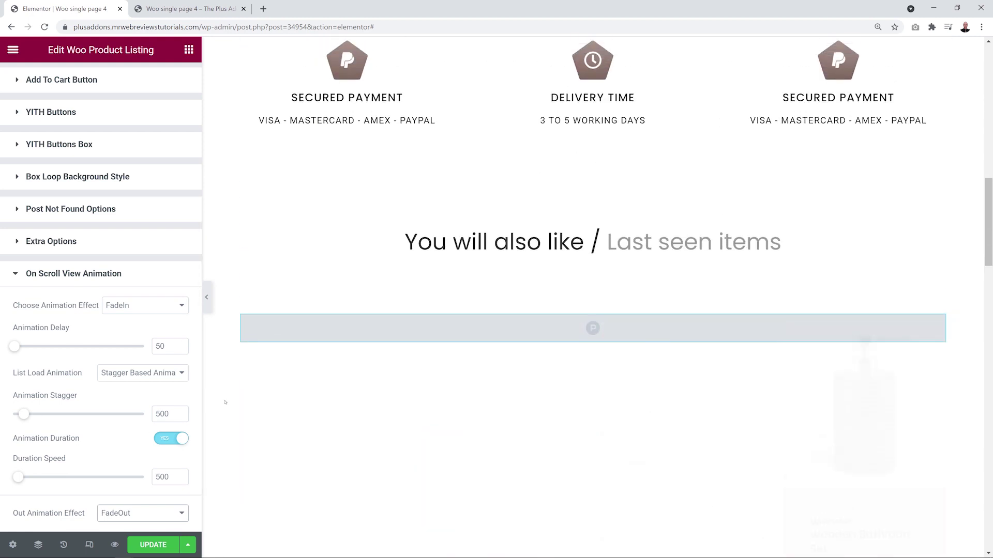
{"action": "scroll", "coordinate": [225, 402], "scroll_direction": "up", "scroll_amount": 1}
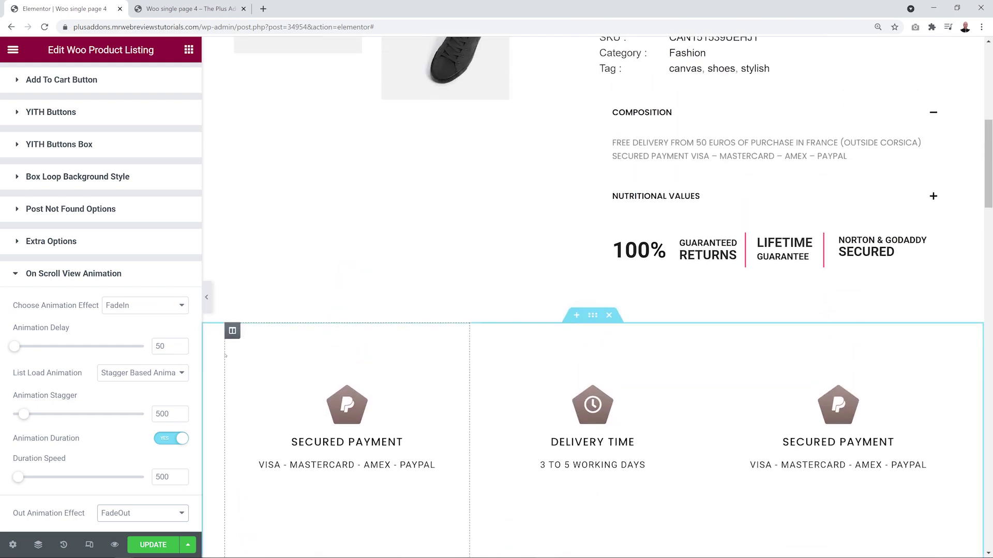
{"action": "scroll", "coordinate": [225, 355], "scroll_direction": "down", "scroll_amount": 5}
{"action": "scroll", "coordinate": [223, 356], "scroll_direction": "down", "scroll_amount": 5}
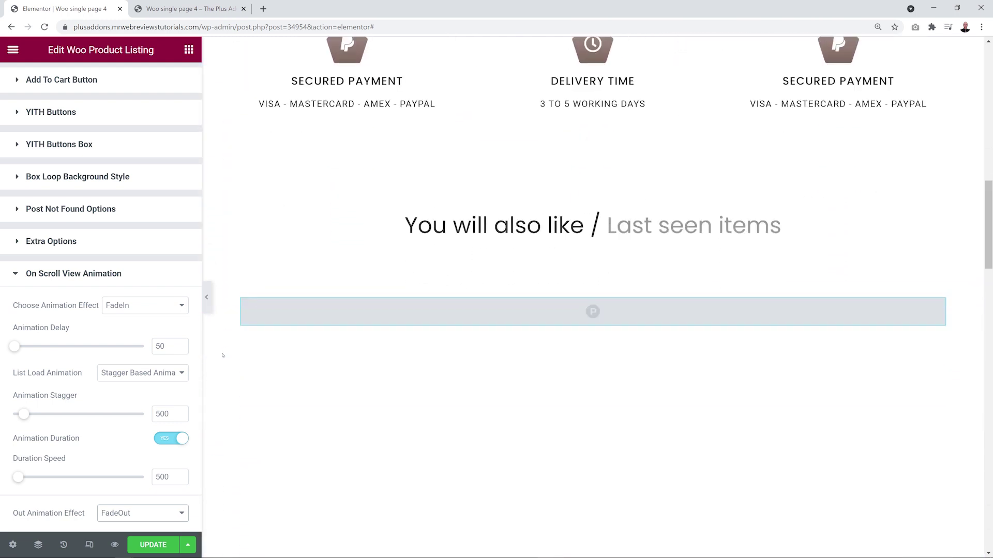
Step: Examine the stagger-based loading of the product listing's two rows as they come into view
{"action": "scroll", "coordinate": [221, 356], "scroll_direction": "down", "scroll_amount": 3}
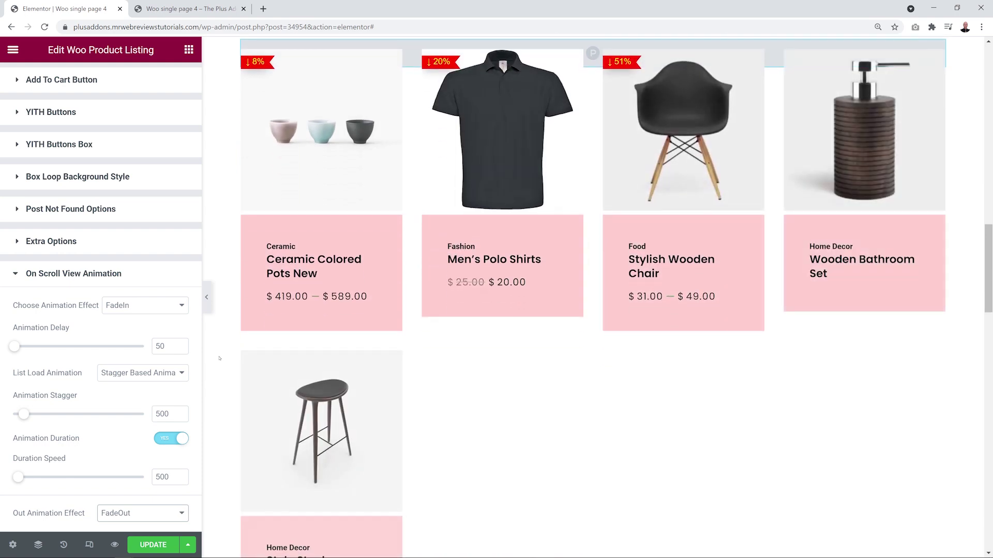
{"action": "scroll", "coordinate": [219, 358], "scroll_direction": "down", "scroll_amount": 3}
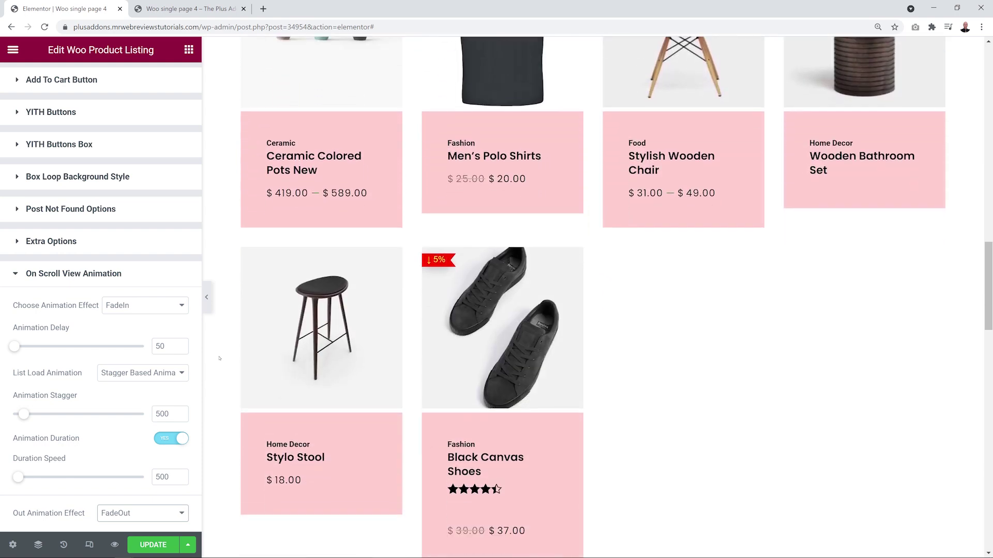
{"action": "scroll", "coordinate": [219, 358], "scroll_direction": "down", "scroll_amount": 2}
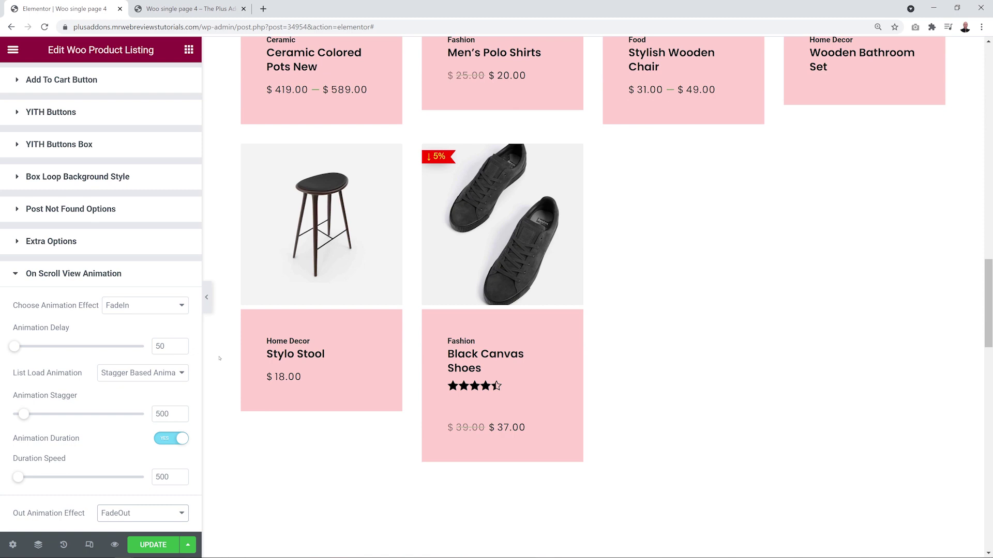
{"action": "scroll", "coordinate": [219, 359], "scroll_direction": "up", "scroll_amount": 1}
{"action": "scroll", "coordinate": [103, 362], "scroll_direction": "down", "scroll_amount": 1}
Step: Set the product listing's list load animation to Columns Based Animation and test it by moving the listing out of and back into view
{"action": "left_click", "coordinate": [112, 354]}
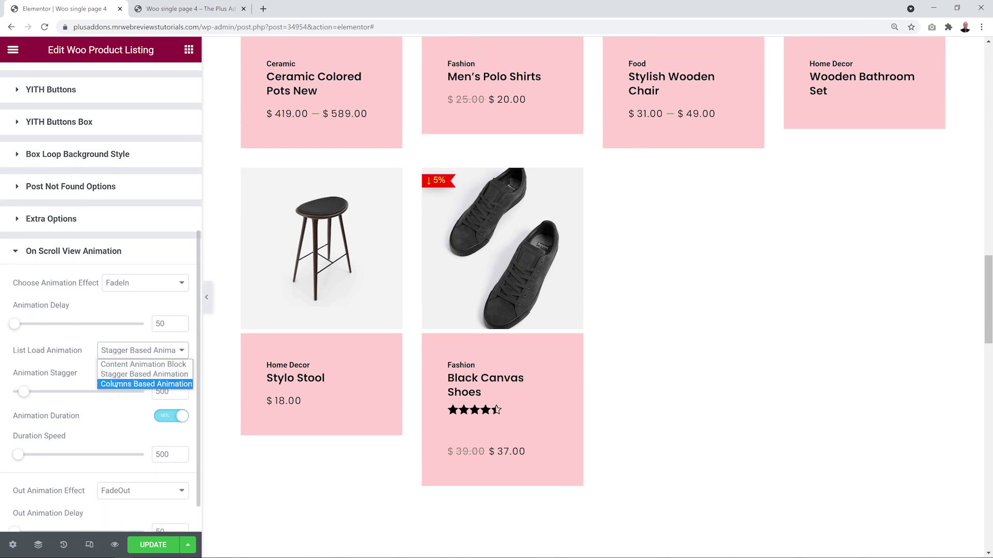
{"action": "left_click", "coordinate": [98, 384]}
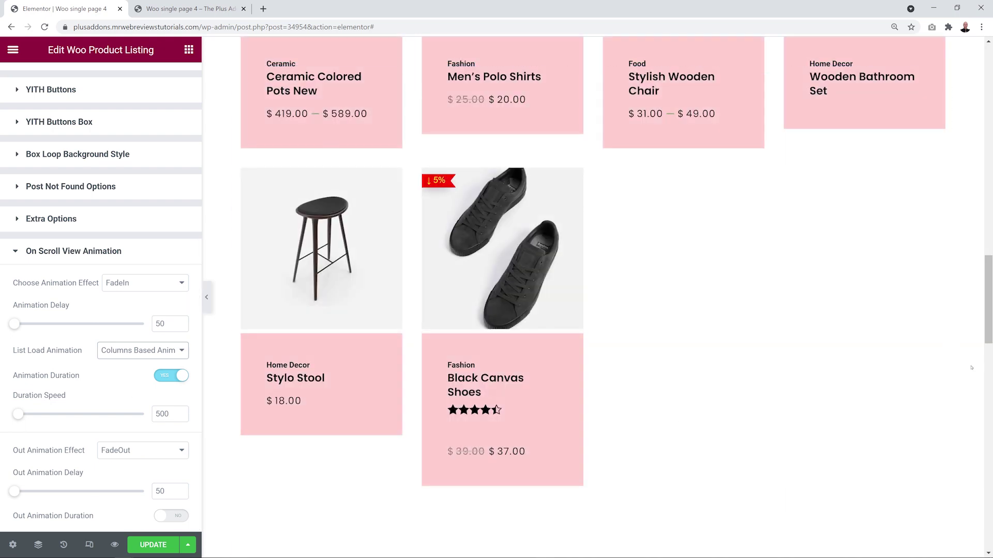
{"action": "scroll", "coordinate": [972, 368], "scroll_direction": "up", "scroll_amount": 2}
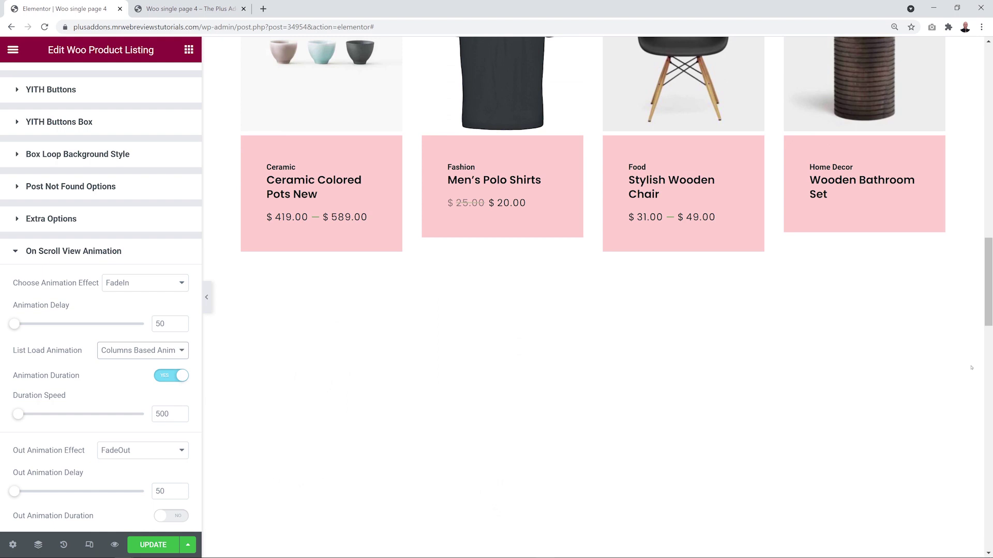
{"action": "scroll", "coordinate": [971, 368], "scroll_direction": "up", "scroll_amount": 4}
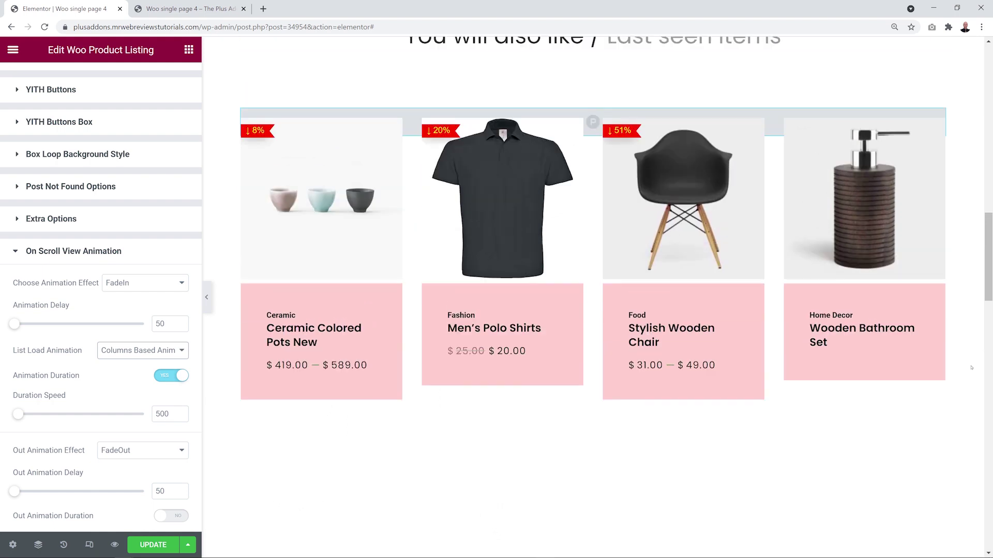
{"action": "scroll", "coordinate": [971, 368], "scroll_direction": "up", "scroll_amount": 2}
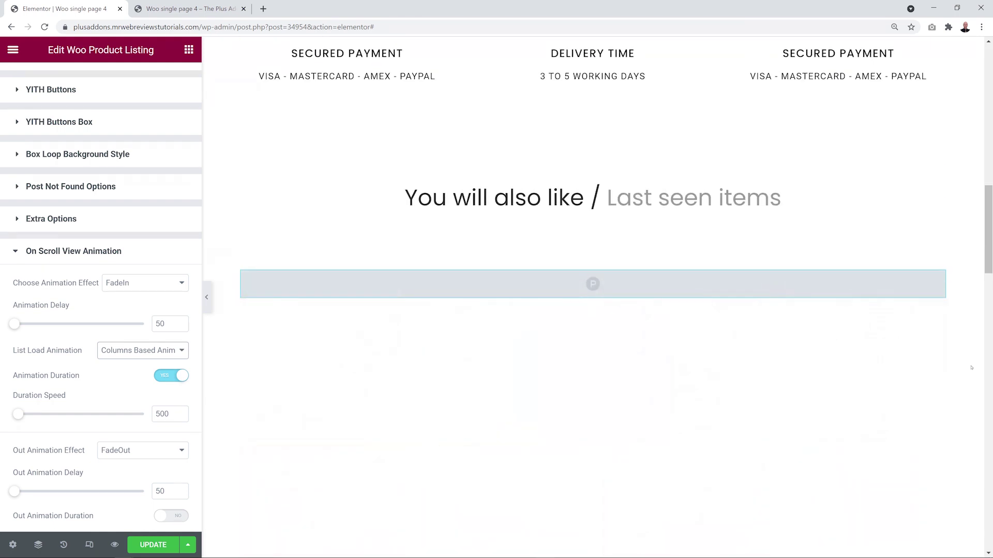
{"action": "scroll", "coordinate": [971, 368], "scroll_direction": "up", "scroll_amount": 10}
{"action": "scroll", "coordinate": [975, 336], "scroll_direction": "down", "scroll_amount": 10}
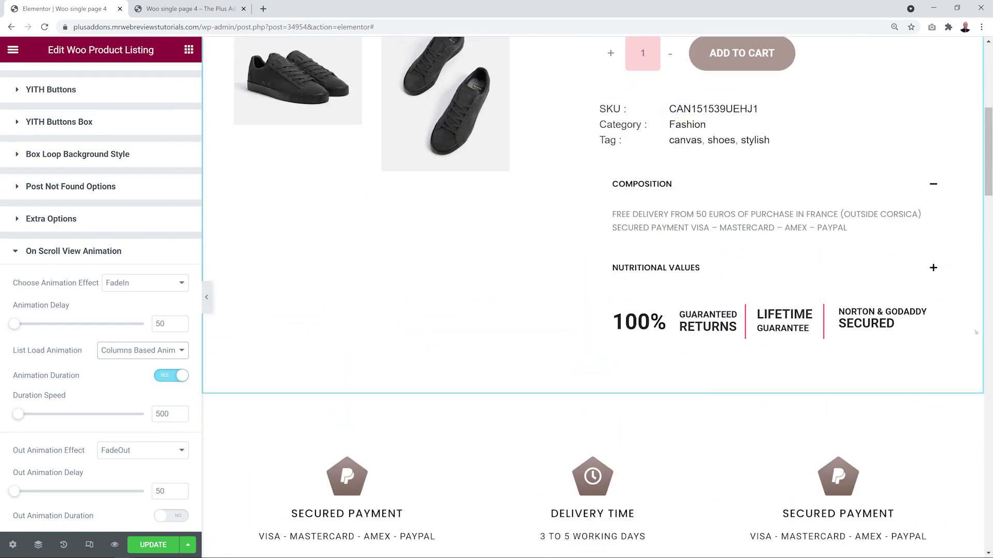
{"action": "scroll", "coordinate": [975, 333], "scroll_direction": "down", "scroll_amount": 3}
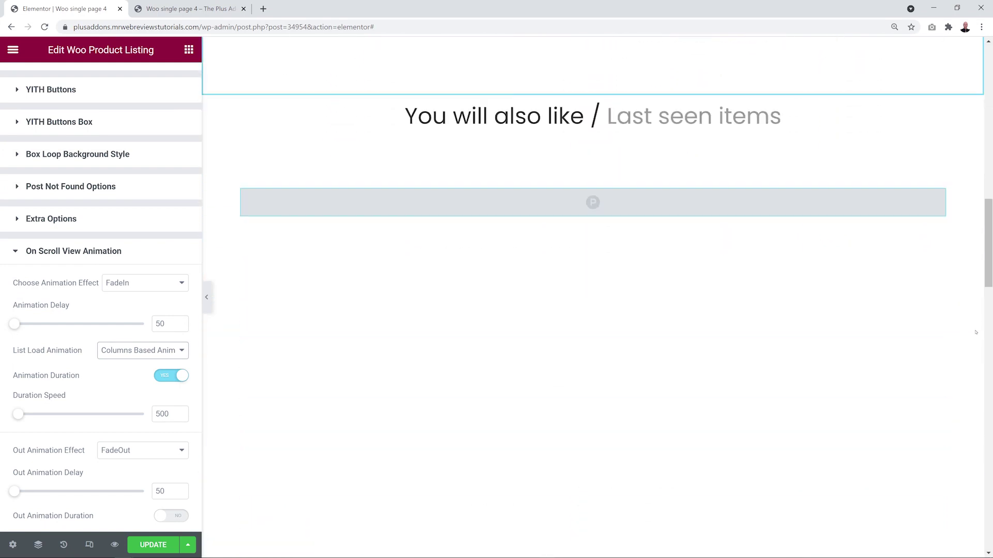
{"action": "scroll", "coordinate": [976, 333], "scroll_direction": "down", "scroll_amount": 6}
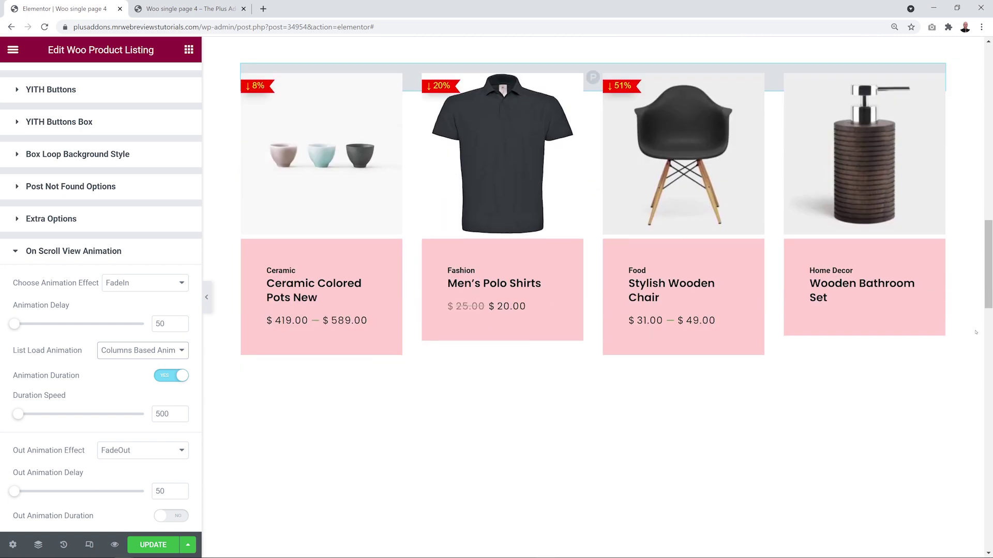